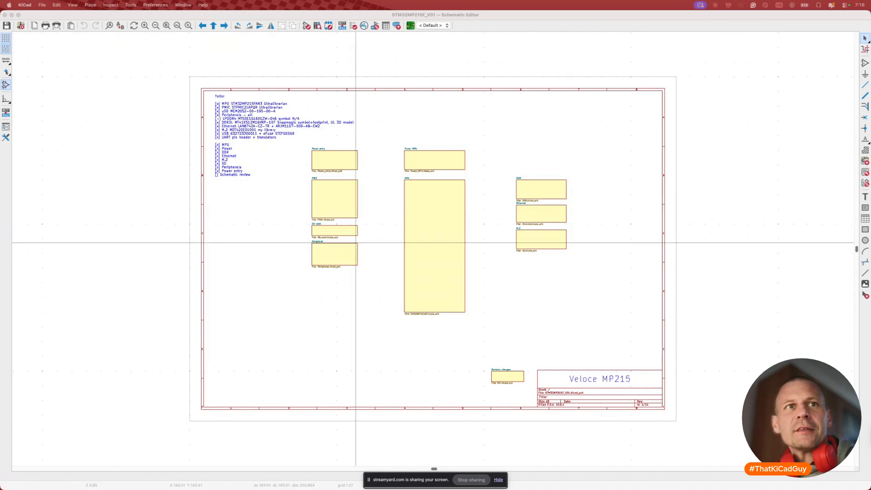
{"action": "scroll", "coordinate": [315, 282], "scroll_direction": "up", "scroll_amount": 3}
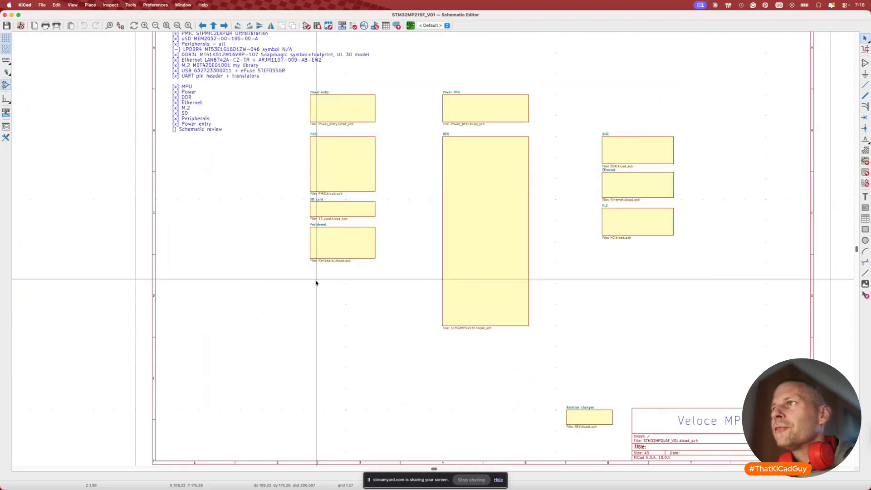
{"action": "scroll", "coordinate": [316, 282], "scroll_direction": "up", "scroll_amount": 2}
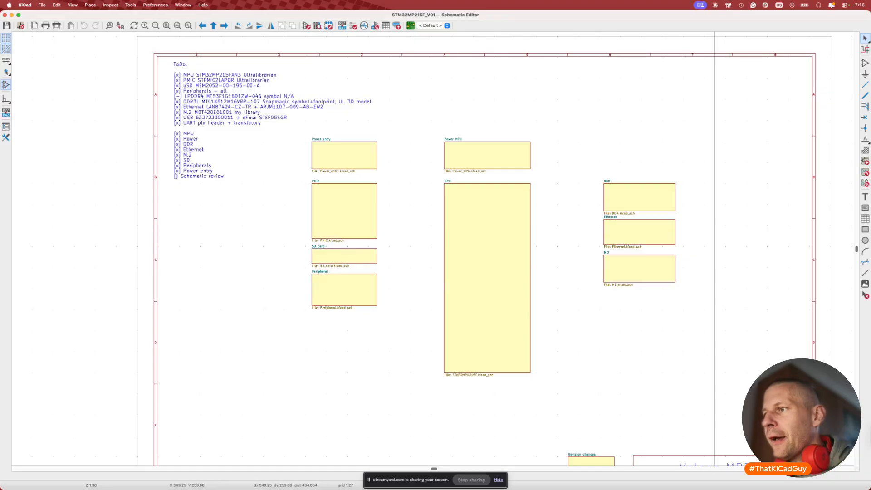
{"action": "left_click", "coordinate": [411, 480]}
{"action": "left_click", "coordinate": [499, 480]}
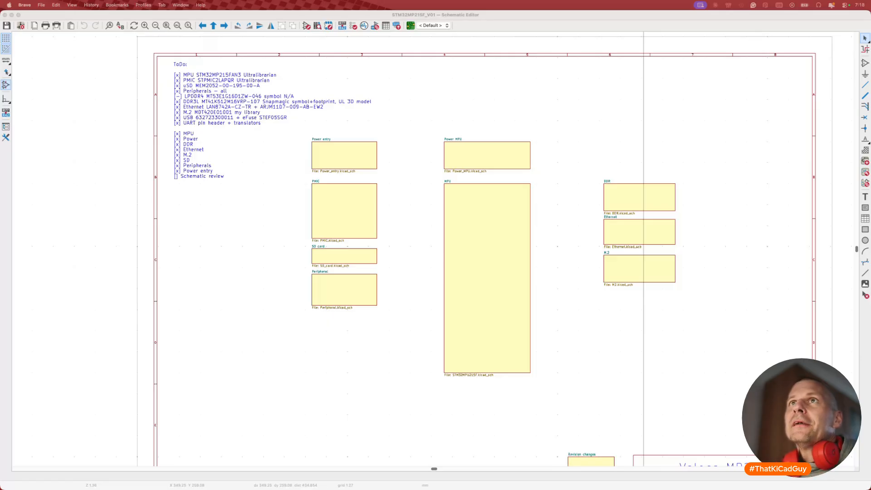
Examine the bus alias definitions in the schematic setup, checking the members of the ETH1 bus, and close the setup.
{"action": "left_click", "coordinate": [39, 71]}
{"action": "left_click", "coordinate": [42, 5]}
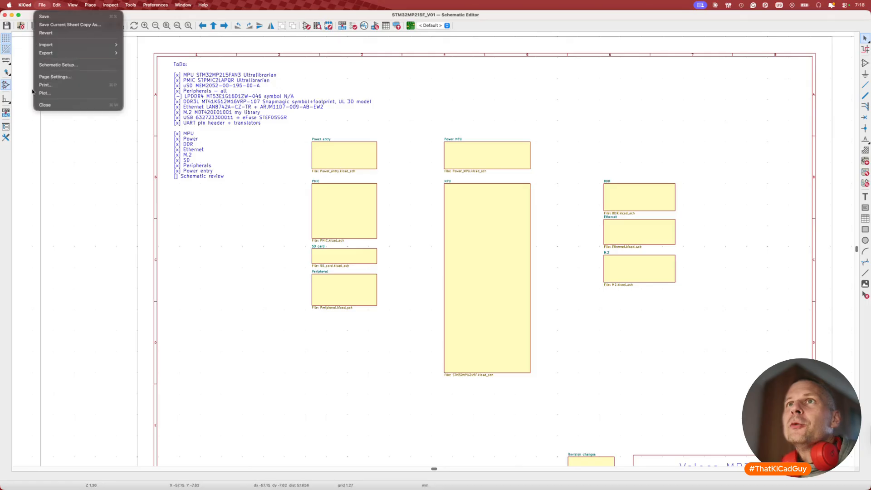
{"action": "left_click", "coordinate": [52, 65]}
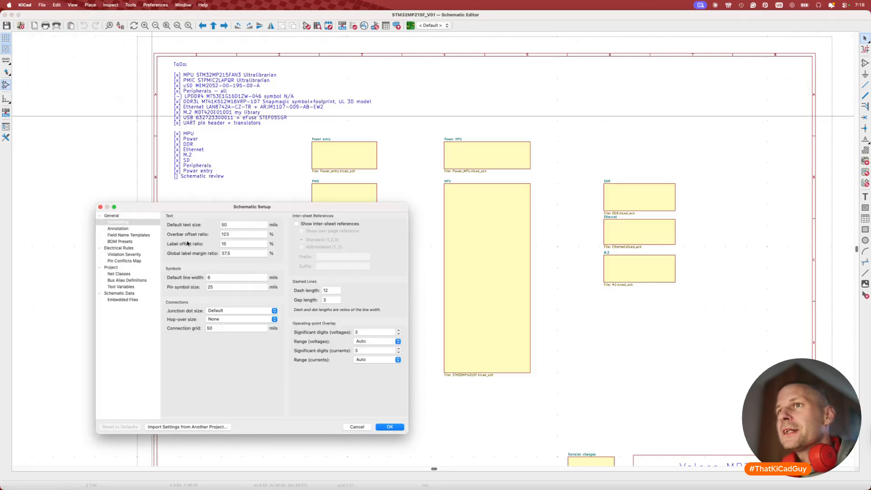
{"action": "left_click", "coordinate": [120, 280]}
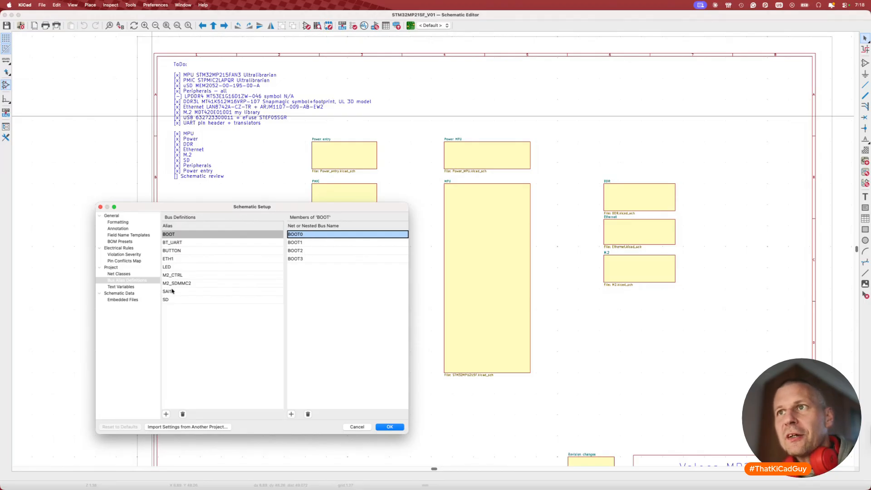
{"action": "double_click", "coordinate": [168, 258]}
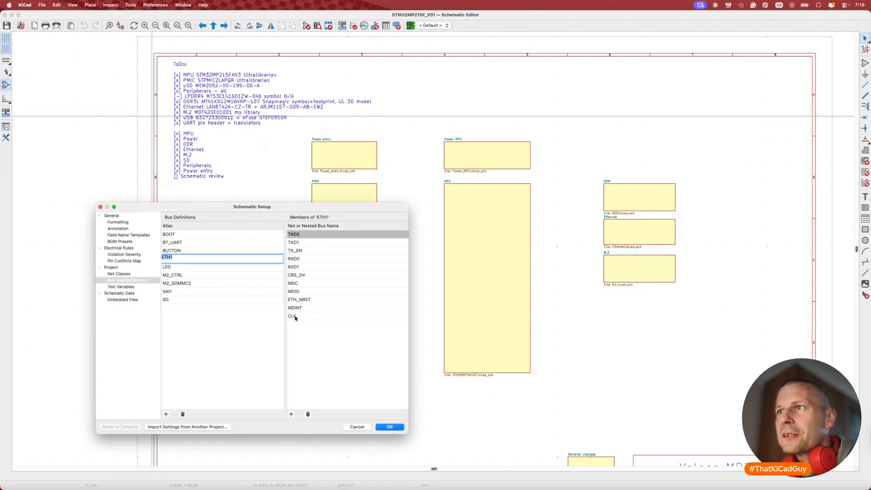
{"action": "double_click", "coordinate": [307, 299]}
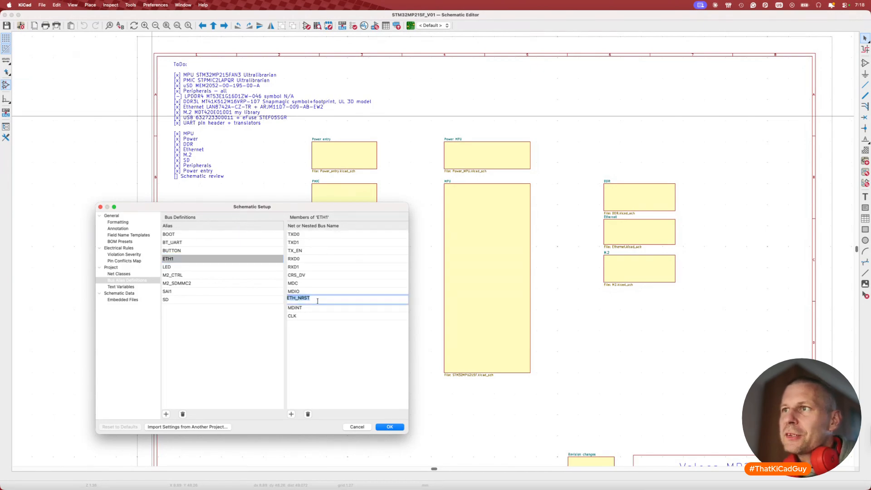
{"action": "left_click", "coordinate": [316, 334]}
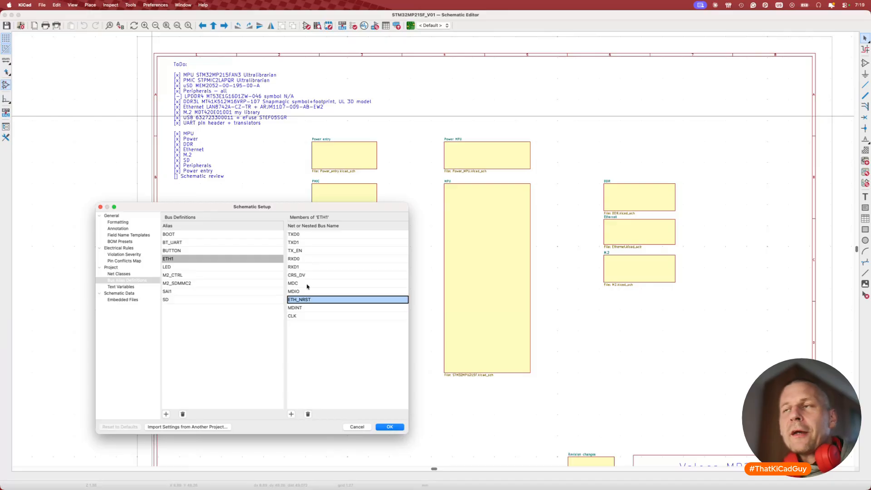
{"action": "left_click", "coordinate": [384, 428]}
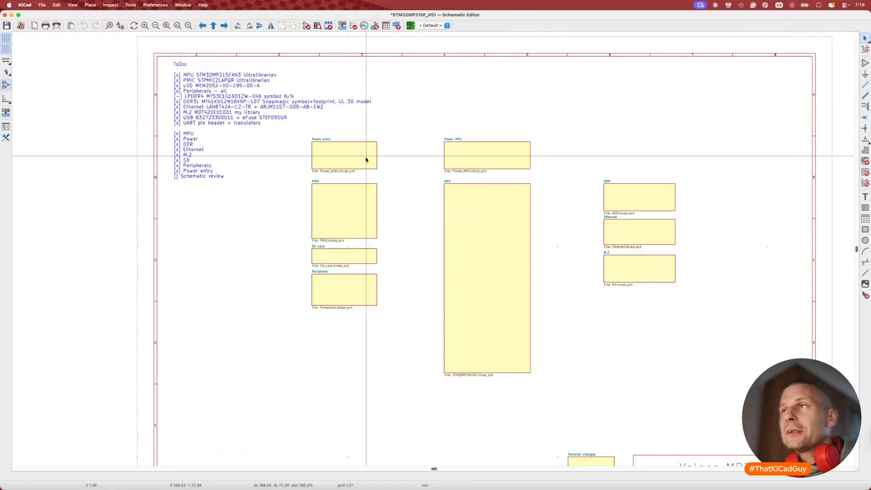
Inspect the Power entry and PMIC sub-sheets, returning to the root sheet after each one.
{"action": "left_click", "coordinate": [344, 156]}
{"action": "double_click", "coordinate": [344, 156]}
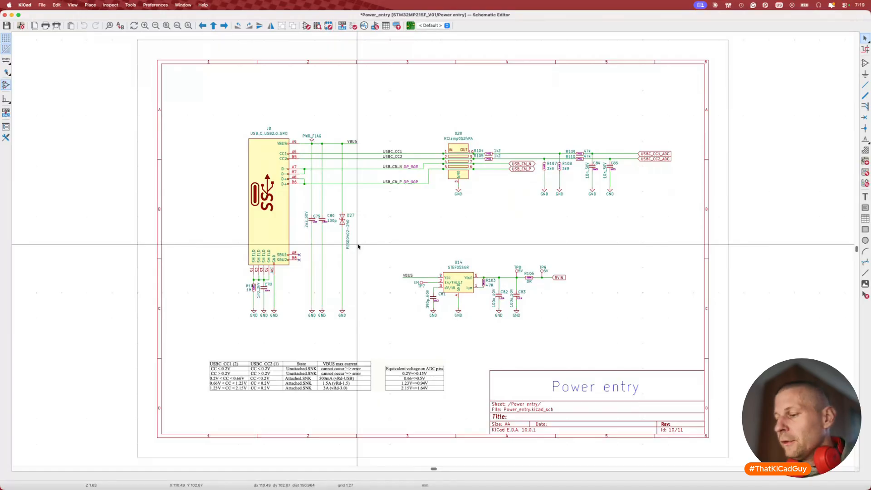
{"action": "key", "text": "alt+BackSpace"}
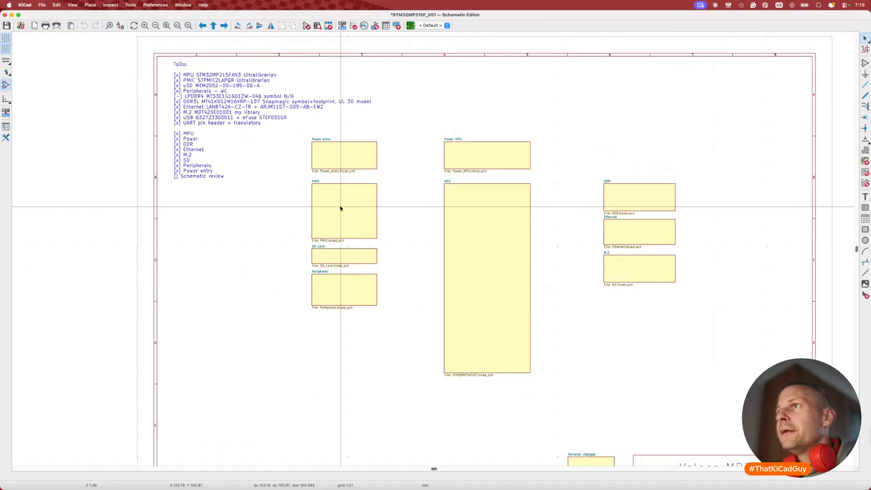
{"action": "double_click", "coordinate": [342, 155]}
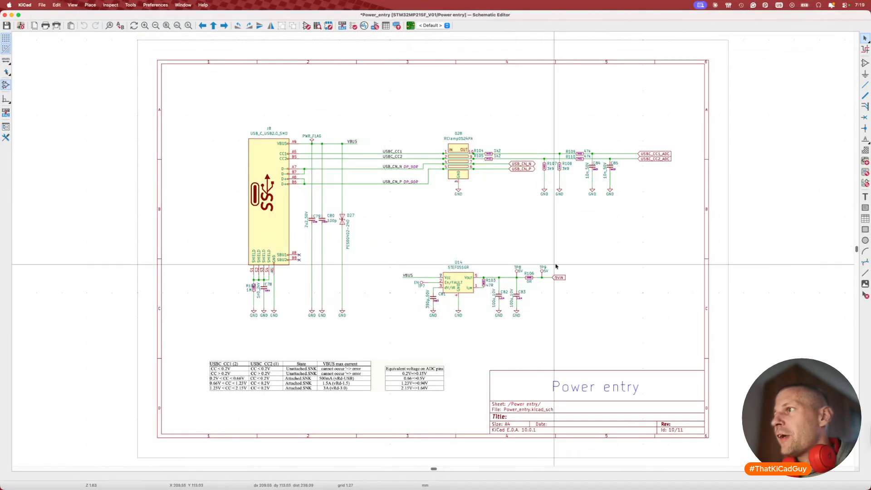
{"action": "key", "text": "alt+BackSpace"}
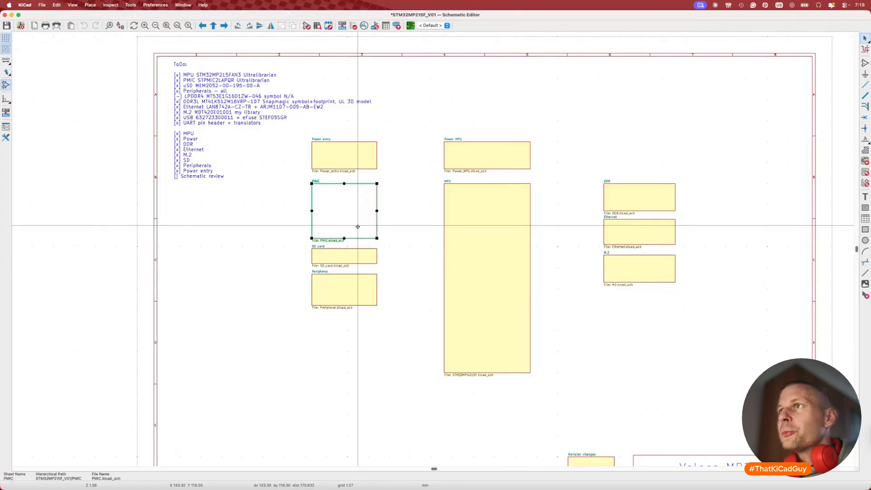
{"action": "double_click", "coordinate": [355, 225]}
{"action": "left_click_drag", "start_coordinate": [221, 355], "coordinate": [486, 438]}
{"action": "key", "text": "alt+BackSpace"}
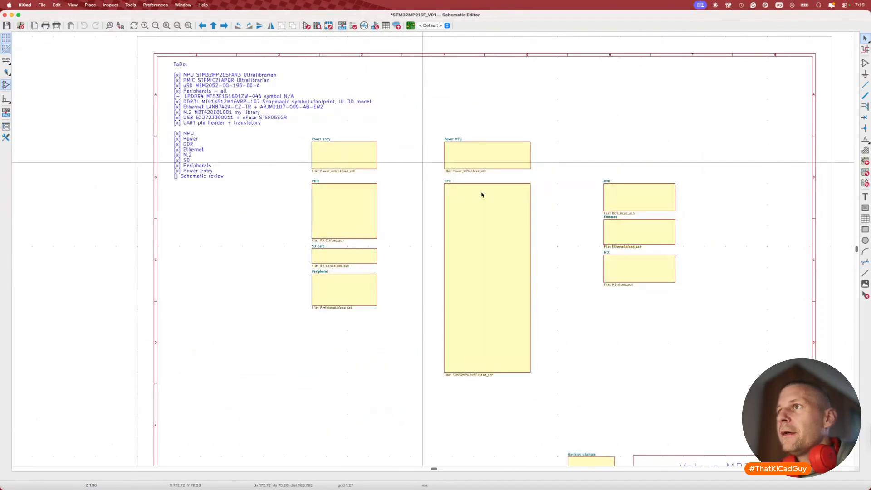
Look through the MPU and Power MPU sub-sheets and return to the root sheet.
{"action": "double_click", "coordinate": [468, 221]}
{"action": "key", "text": "alt+BackSpace"}
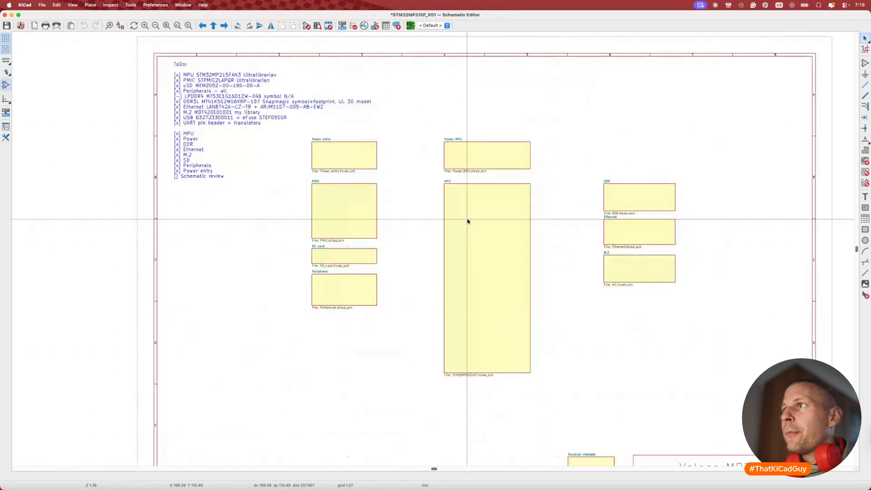
{"action": "double_click", "coordinate": [477, 160]}
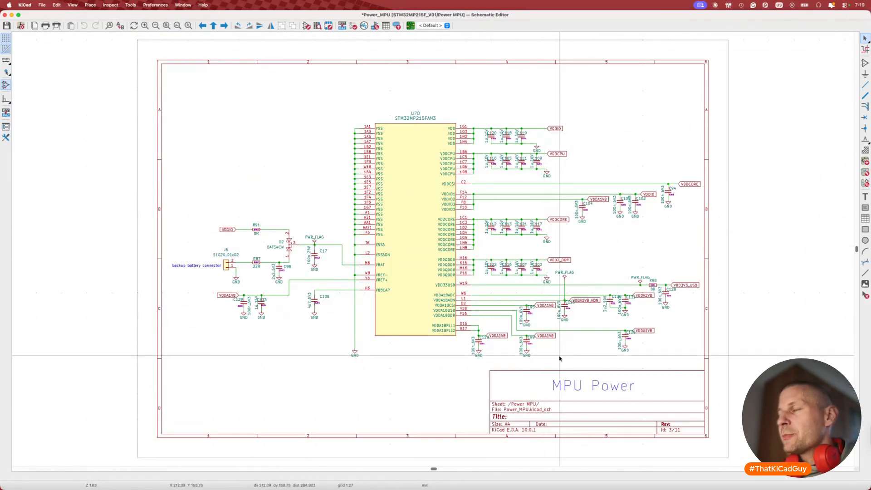
{"action": "key", "text": "alt+BackSpace"}
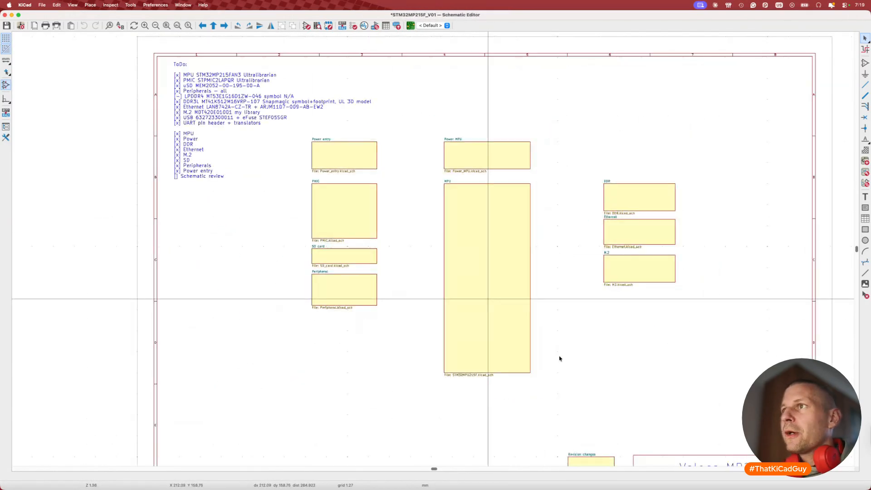
Review the SD card sheet and the buttons, boot switches and LED circuits on the Peripheral sheet, returning to the root sheet.
{"action": "double_click", "coordinate": [358, 258]}
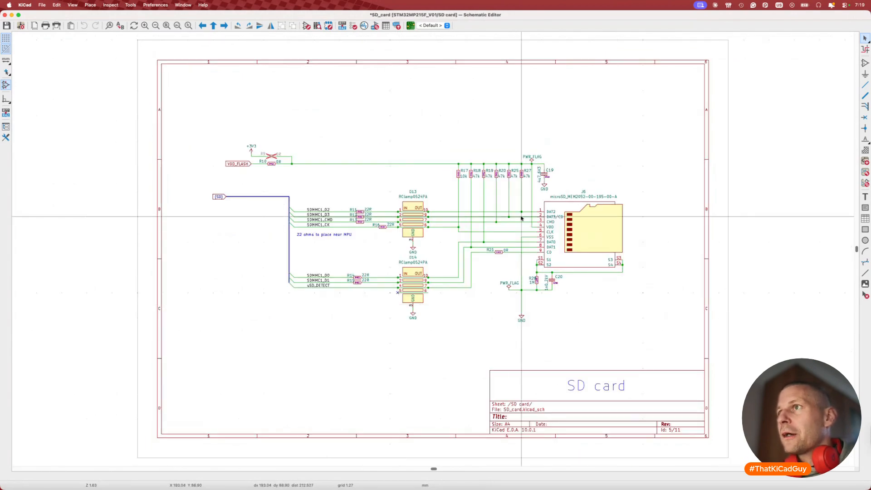
{"action": "key", "text": "alt+BackSpace"}
{"action": "left_click", "coordinate": [352, 288]}
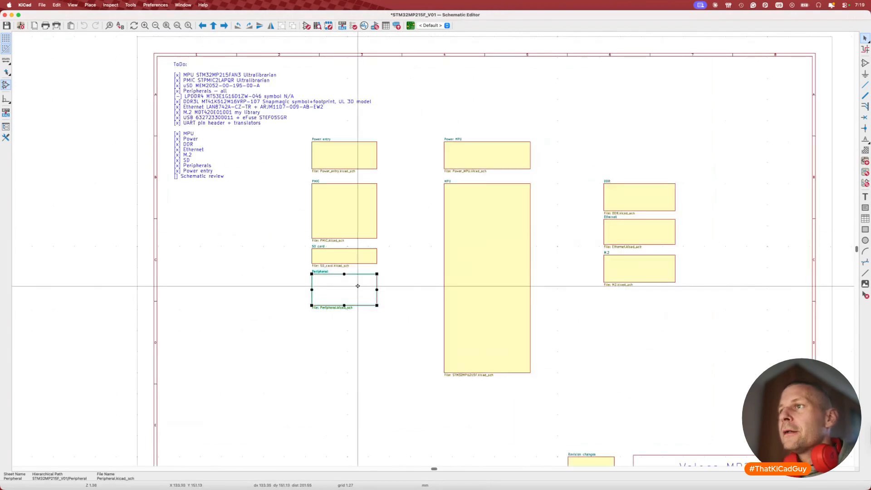
{"action": "double_click", "coordinate": [358, 286]}
{"action": "left_click_drag", "start_coordinate": [201, 74], "coordinate": [298, 311]}
{"action": "left_click_drag", "start_coordinate": [328, 157], "coordinate": [752, 311]}
{"action": "left_click_drag", "start_coordinate": [342, 72], "coordinate": [710, 184]}
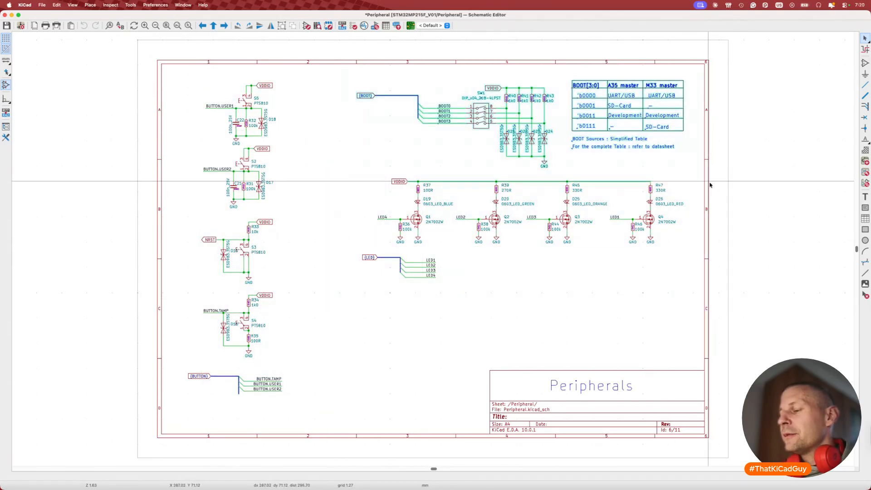
{"action": "key", "text": "alt+BackSpace"}
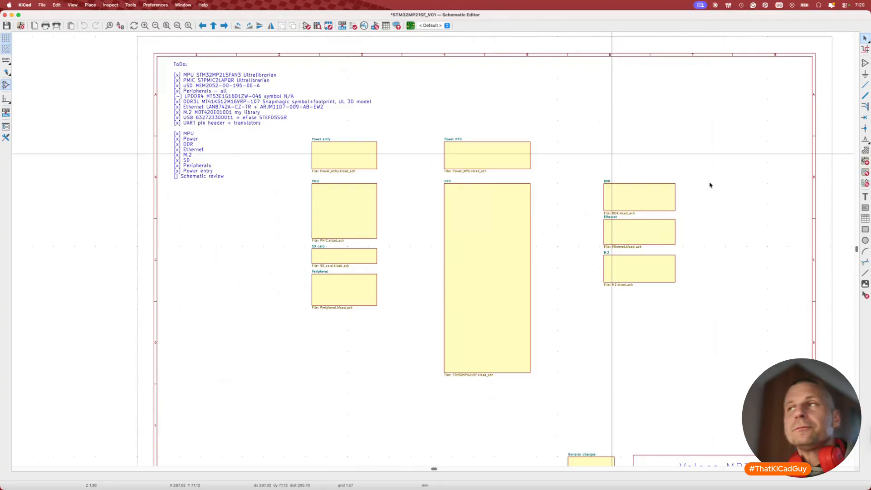
View the DDR memory and Ethernet sub-sheets, returning to the root sheet after each one.
{"action": "double_click", "coordinate": [607, 206]}
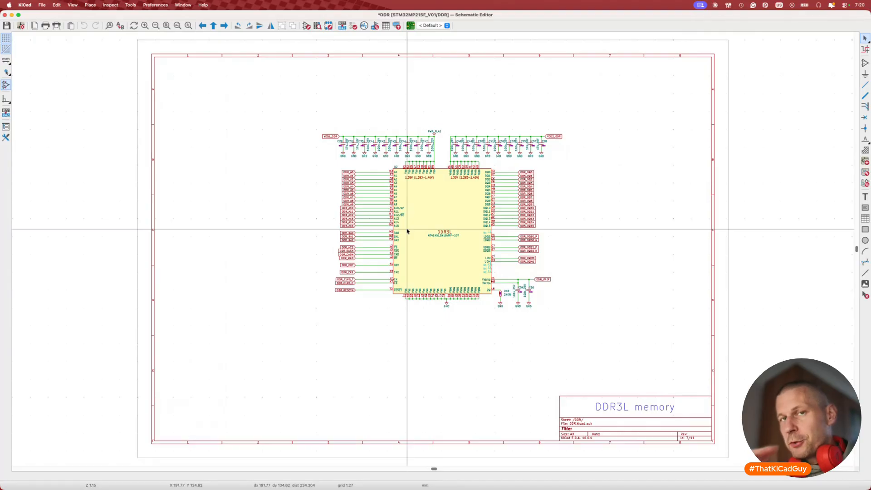
{"action": "key", "text": "alt+BackSpace"}
{"action": "double_click", "coordinate": [612, 234]}
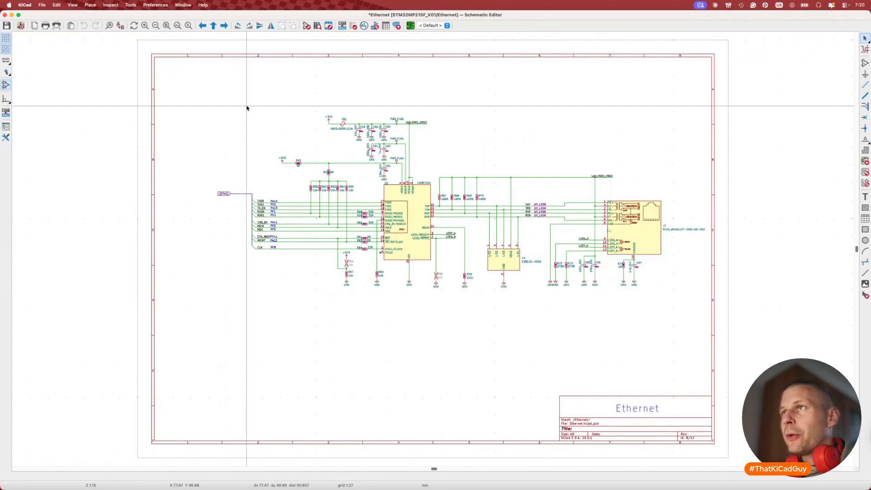
{"action": "left_click_drag", "start_coordinate": [246, 105], "coordinate": [320, 176]}
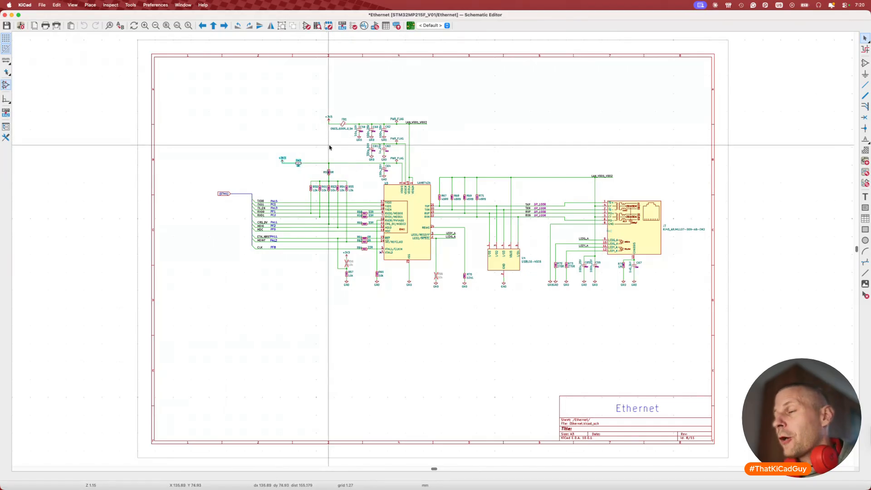
{"action": "key", "text": "alt+BackSpace"}
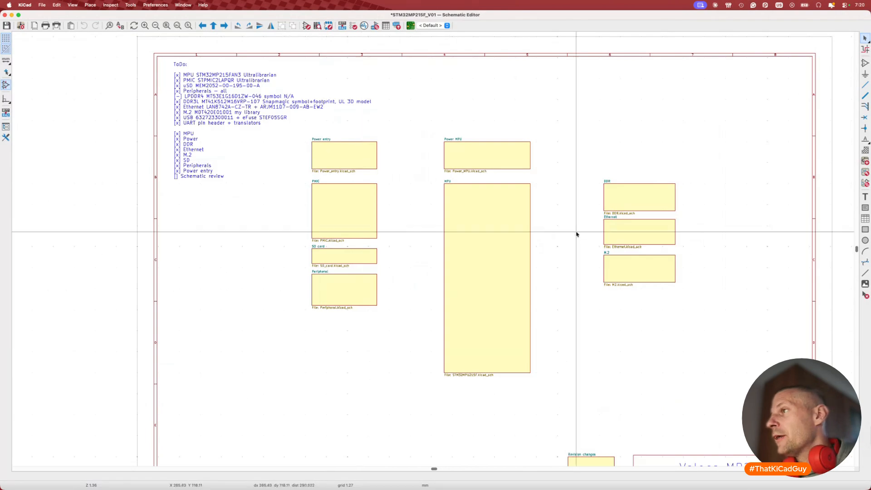
Examine the M.2 sub-sheet, including the connector and both voltage sides of the level shifters, and leave the sheet.
{"action": "double_click", "coordinate": [626, 264]}
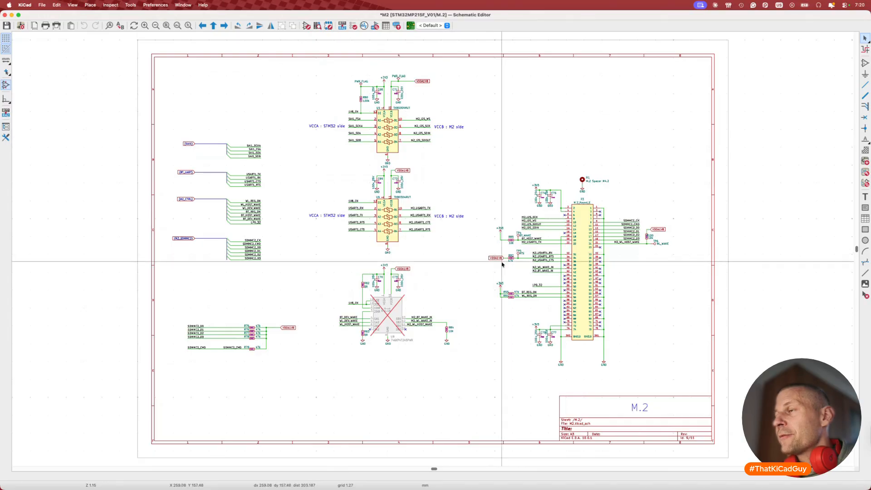
{"action": "scroll", "coordinate": [495, 254], "scroll_direction": "up", "scroll_amount": 4}
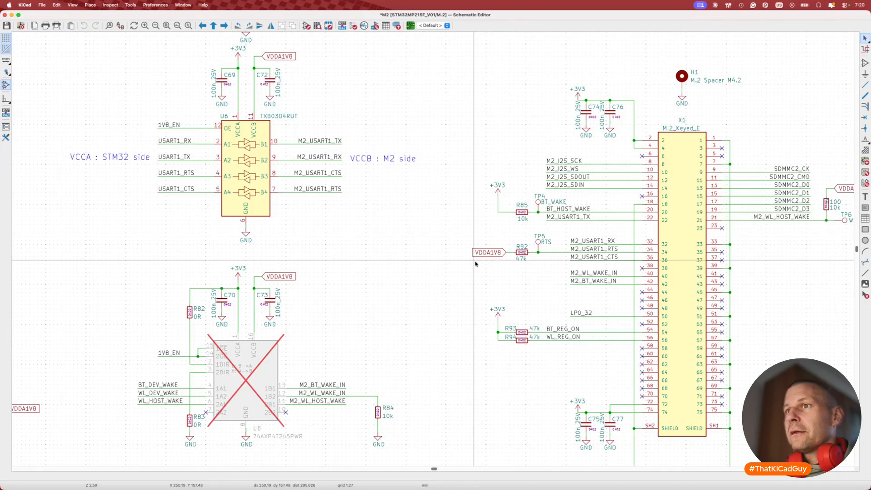
{"action": "scroll", "coordinate": [475, 263], "scroll_direction": "down", "scroll_amount": 4}
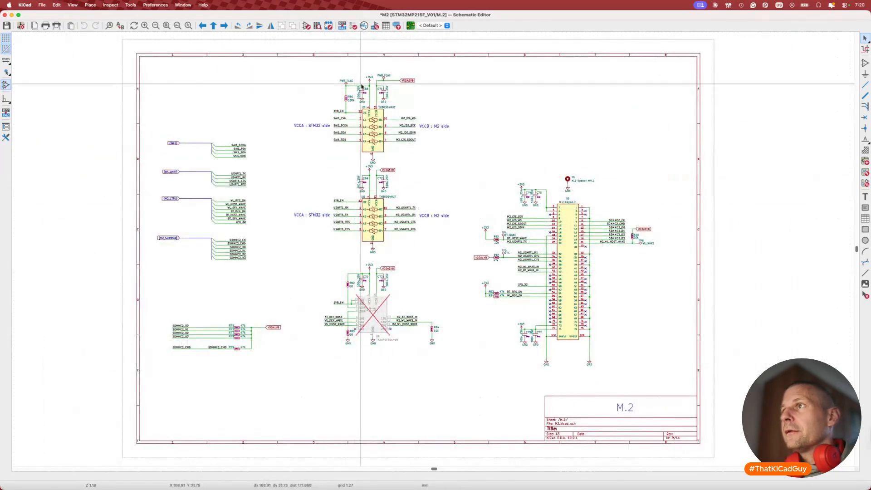
{"action": "left_click_drag", "start_coordinate": [376, 63], "coordinate": [467, 377]}
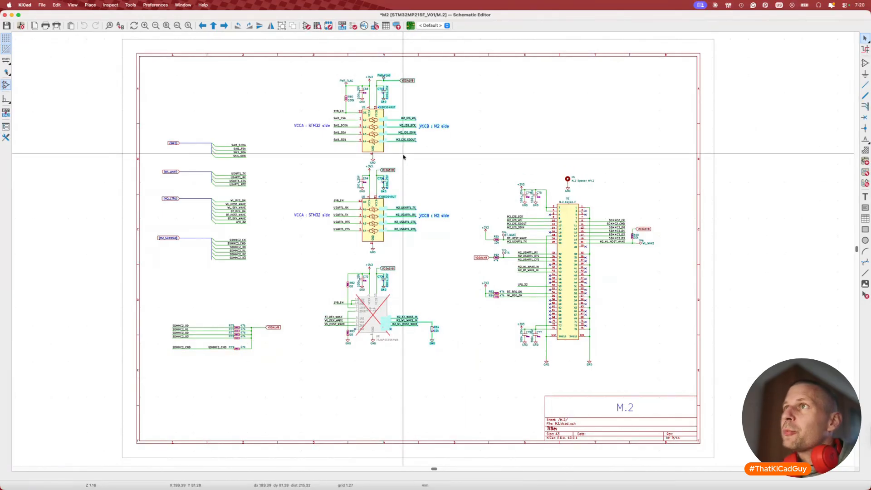
{"action": "left_click_drag", "start_coordinate": [292, 52], "coordinate": [374, 367]}
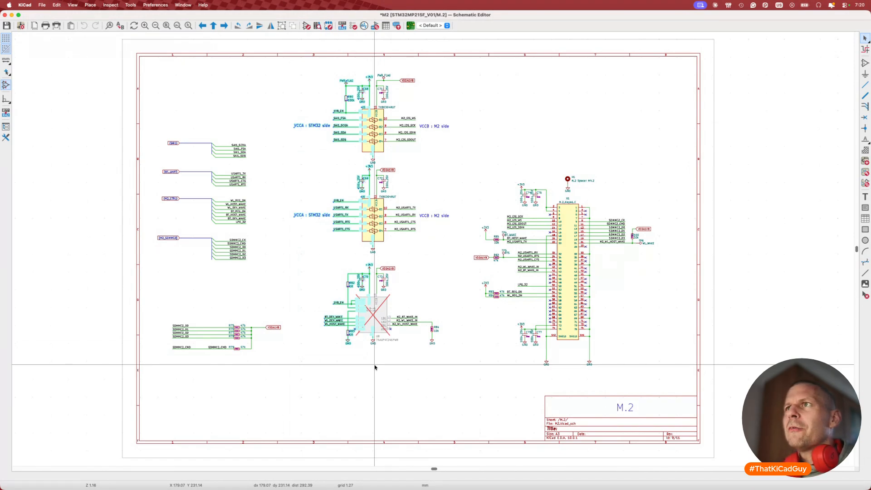
{"action": "key", "text": "alt+BackSpace"}
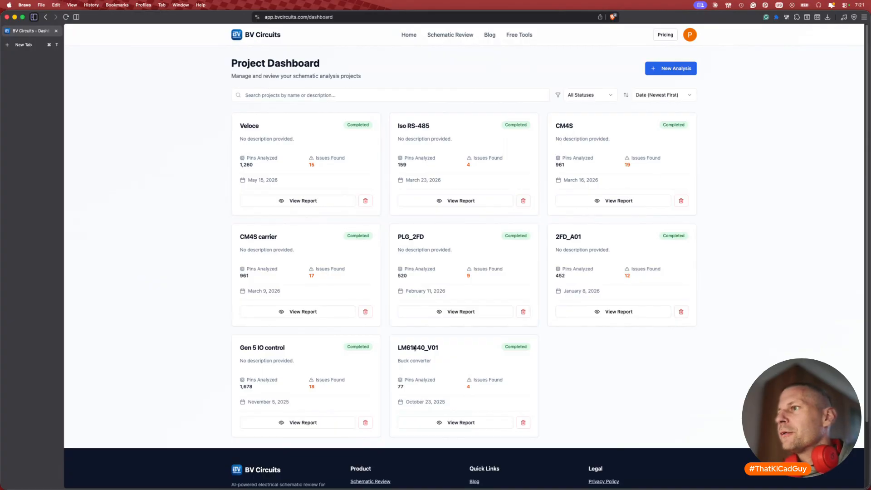
Switch to the BV Circuits dashboard in the browser, open the Veloce project's analysis report and highlight its issue count.
{"action": "scroll", "coordinate": [493, 270], "scroll_direction": "down", "scroll_amount": 2}
{"action": "scroll", "coordinate": [494, 267], "scroll_direction": "up", "scroll_amount": 3}
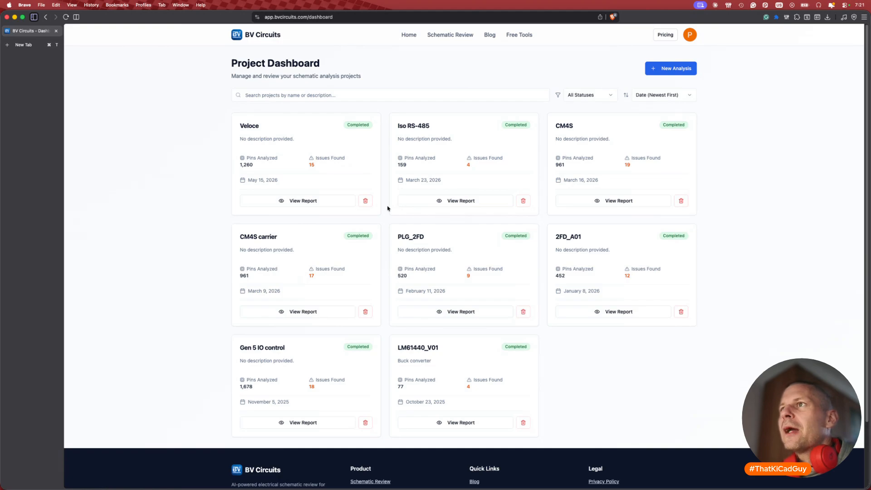
{"action": "left_click", "coordinate": [308, 202]}
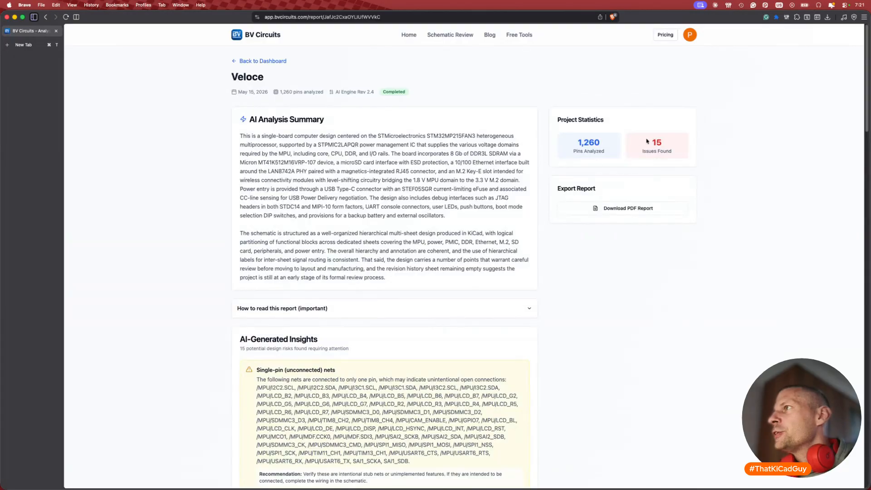
{"action": "left_click_drag", "start_coordinate": [651, 143], "coordinate": [665, 144]}
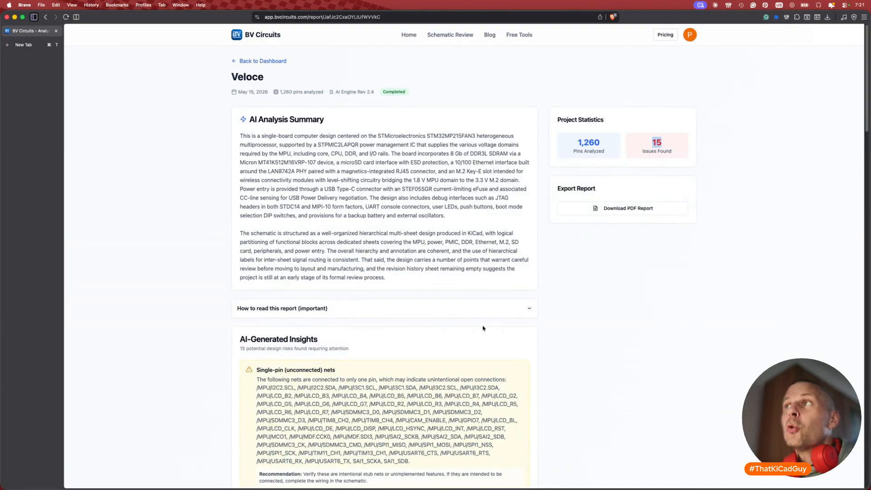
Highlight I2C2.SDA in the report's single-pin nets insight, then switch to the KiCad schematic and open the MPU sheet.
{"action": "scroll", "coordinate": [483, 328], "scroll_direction": "down", "scroll_amount": 5}
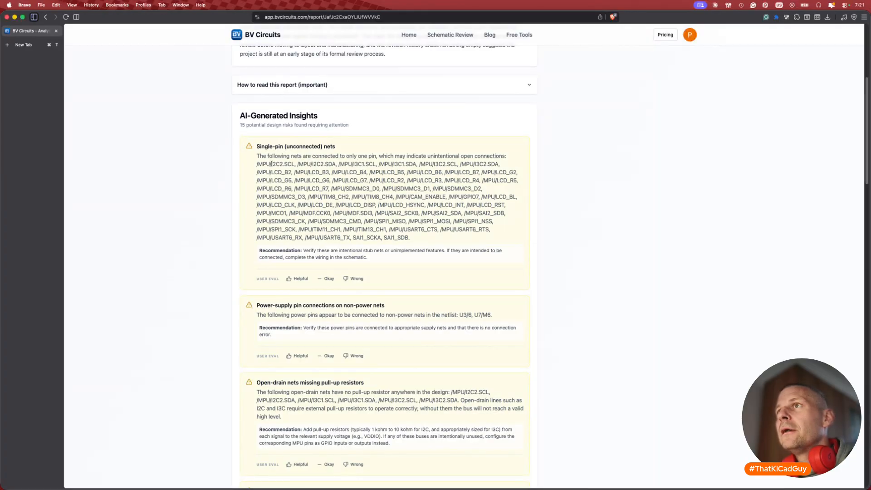
{"action": "left_click_drag", "start_coordinate": [271, 164], "coordinate": [335, 164]}
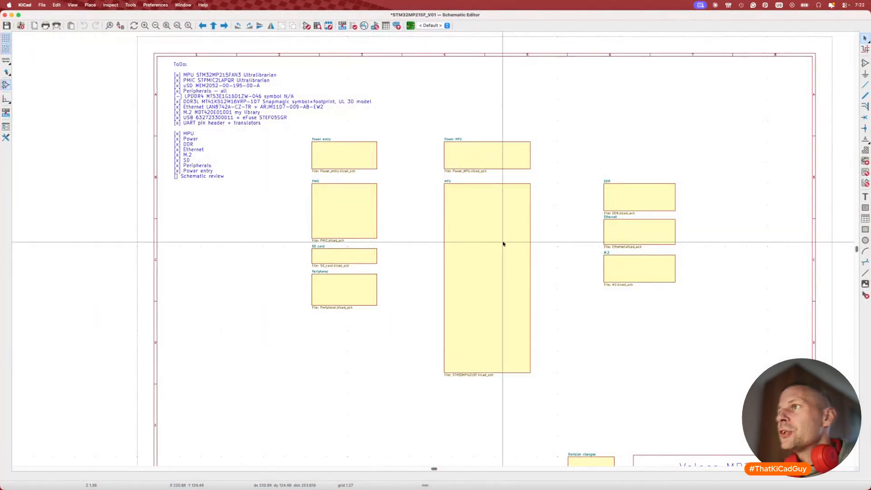
{"action": "left_click", "coordinate": [503, 243]}
{"action": "double_click", "coordinate": [502, 243]}
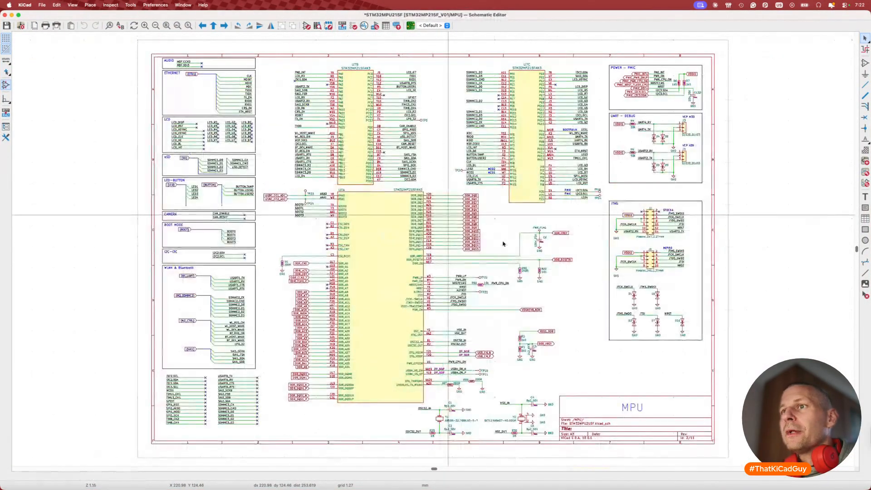
Select the two columns of unconnected labels below the WLAN & Bluetooth block and compare them with the report's single-pin nets.
{"action": "scroll", "coordinate": [191, 422], "scroll_direction": "up", "scroll_amount": 4}
{"action": "scroll", "coordinate": [191, 422], "scroll_direction": "up", "scroll_amount": 3}
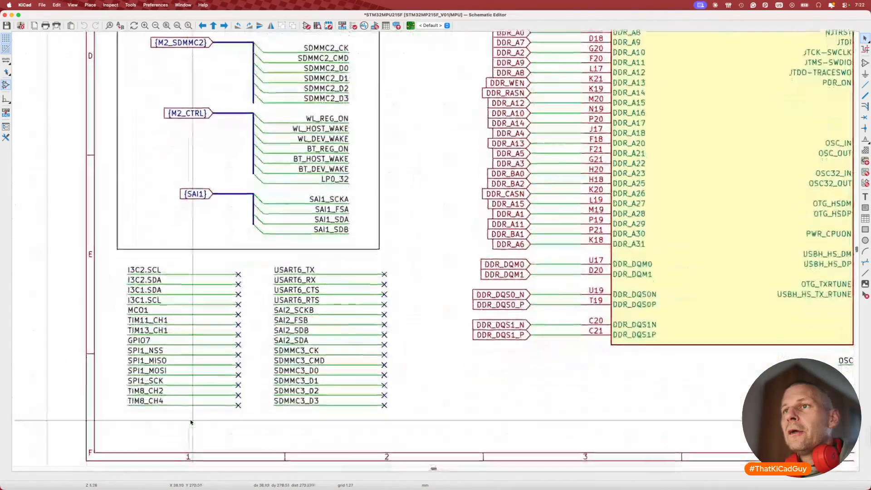
{"action": "left_click_drag", "start_coordinate": [107, 251], "coordinate": [393, 419]}
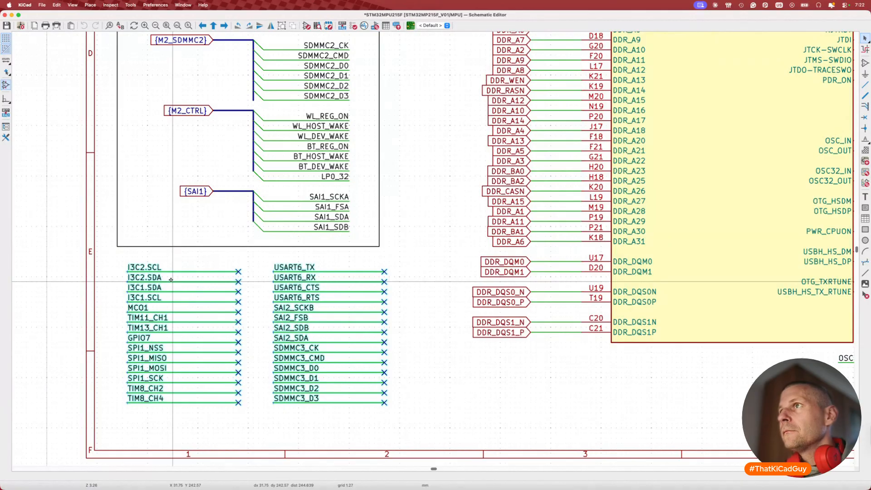
{"action": "key", "text": "super+Tab"}
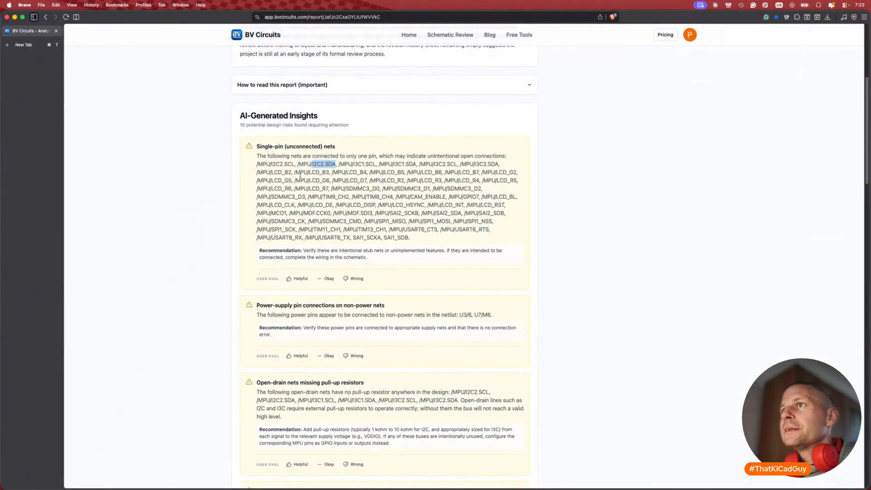
{"action": "key", "text": "super+Tab"}
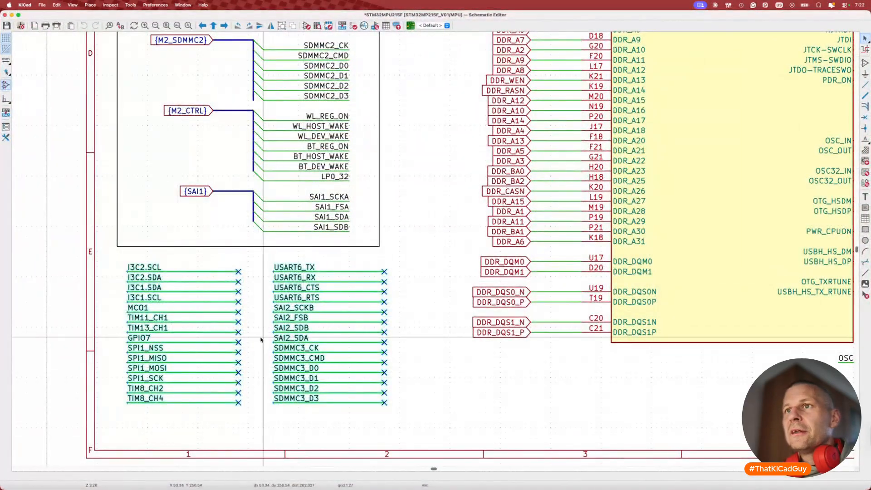
Run the electrical rules check on the schematic, hide the errors and read through the warnings.
{"action": "scroll", "coordinate": [256, 340], "scroll_direction": "down", "scroll_amount": 4}
{"action": "scroll", "coordinate": [257, 341], "scroll_direction": "up", "scroll_amount": 5}
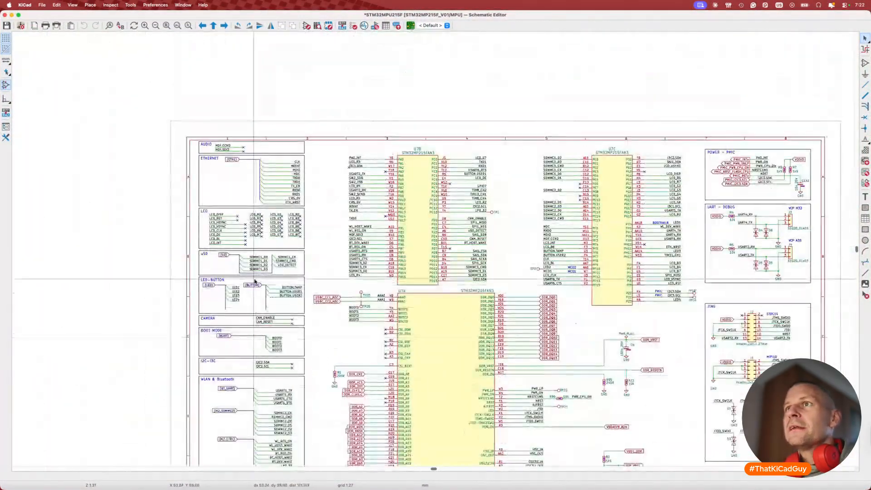
{"action": "scroll", "coordinate": [237, 242], "scroll_direction": "up", "scroll_amount": 3}
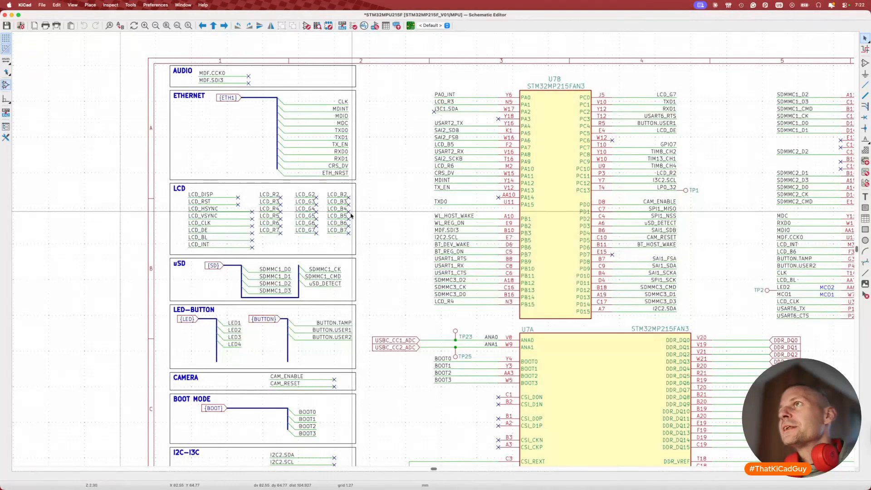
{"action": "left_click", "coordinate": [351, 26]}
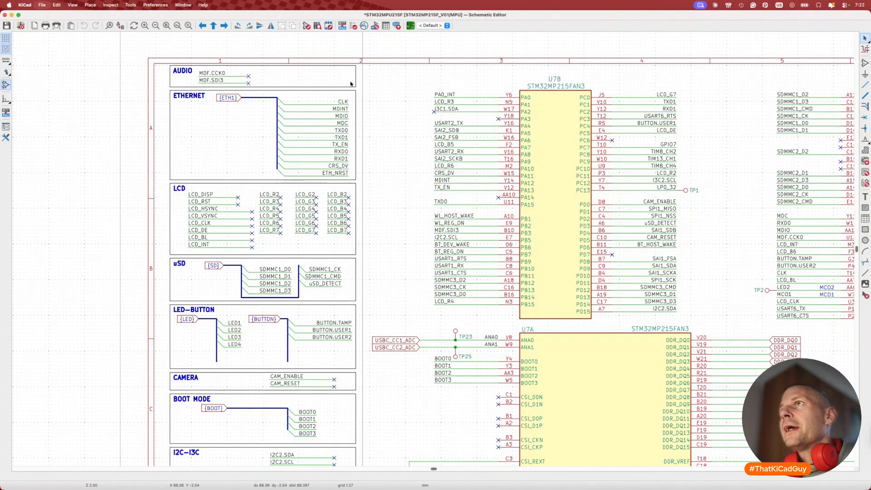
{"action": "left_click", "coordinate": [346, 444]}
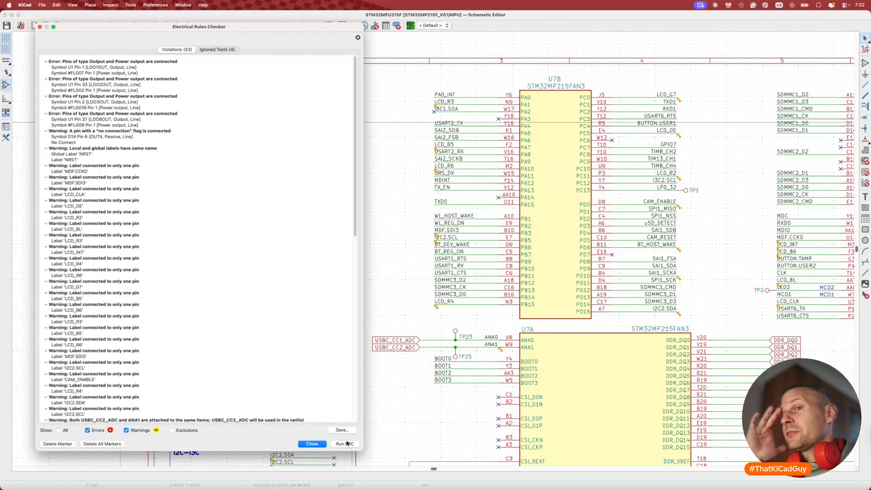
{"action": "left_click", "coordinate": [88, 430]}
{"action": "scroll", "coordinate": [114, 178], "scroll_direction": "down", "scroll_amount": 10}
Switch to the BV Circuits report and highlight the LCD_G7, LCD_R3 and SDMMC3_CMD entries among the single-pin nets.
{"action": "key", "text": "super+Tab"}
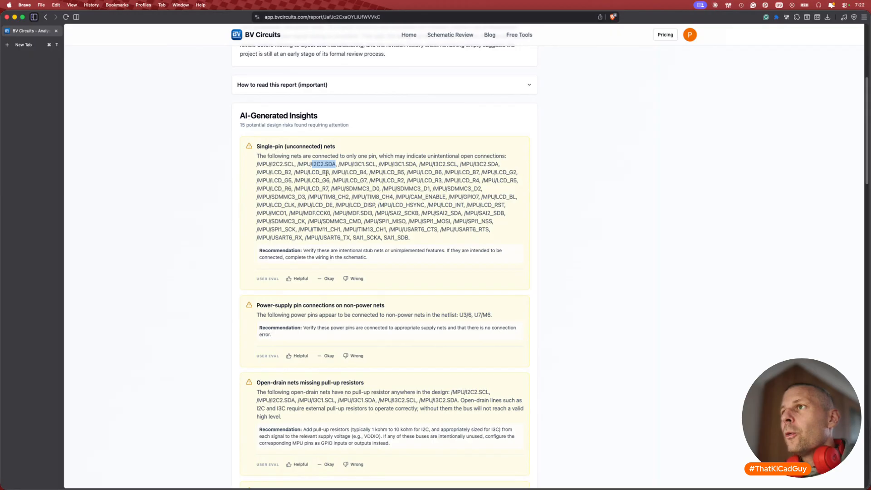
{"action": "left_click_drag", "start_coordinate": [333, 180], "coordinate": [366, 180]}
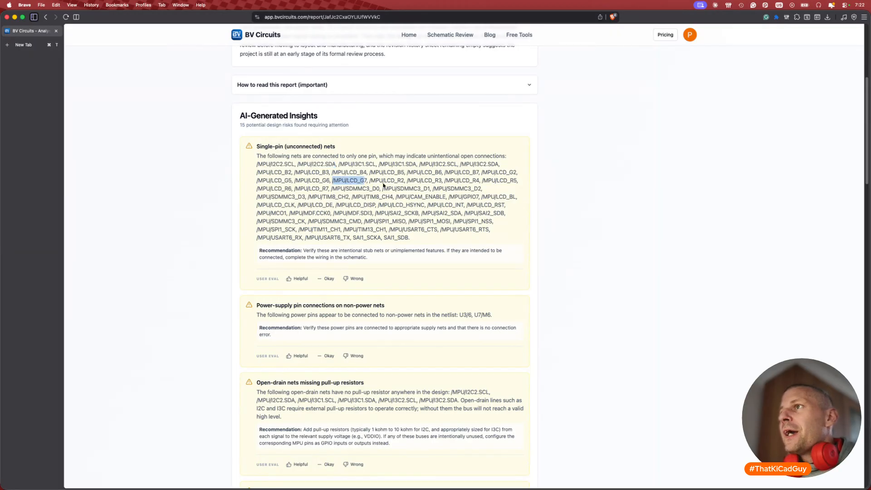
{"action": "left_click_drag", "start_coordinate": [421, 180], "coordinate": [440, 180]}
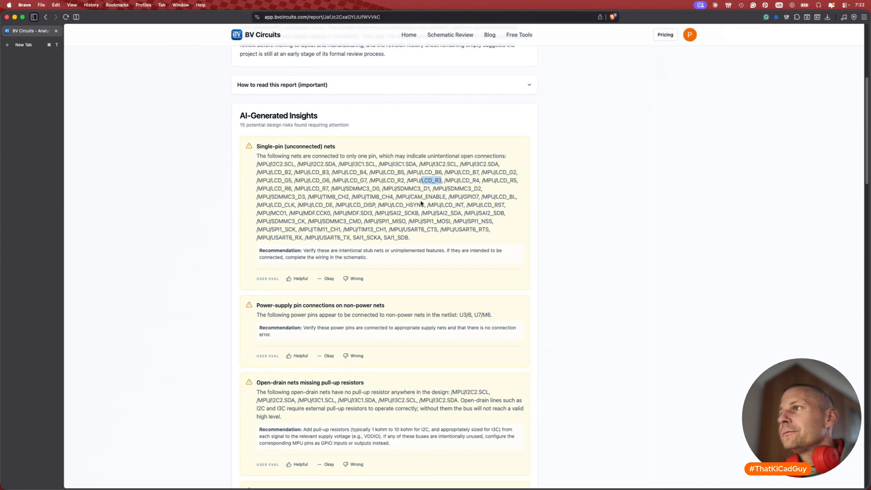
{"action": "left_click", "coordinate": [499, 204]}
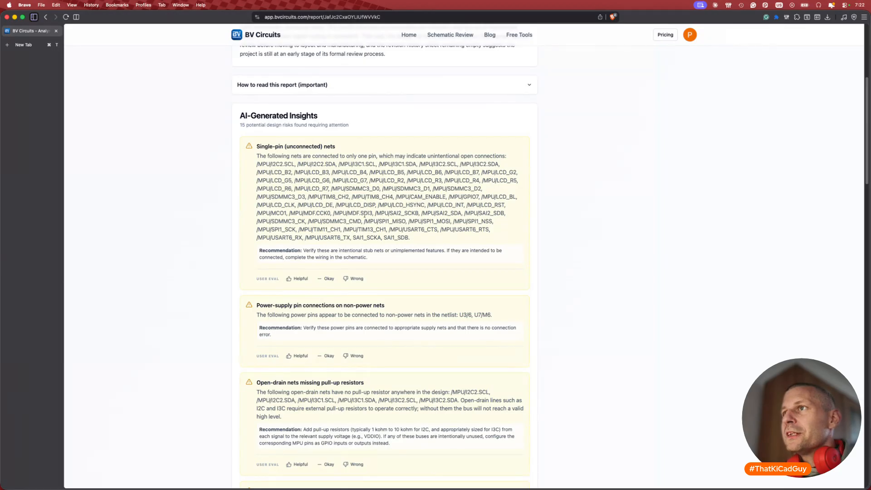
{"action": "left_click_drag", "start_coordinate": [325, 220], "coordinate": [348, 221]}
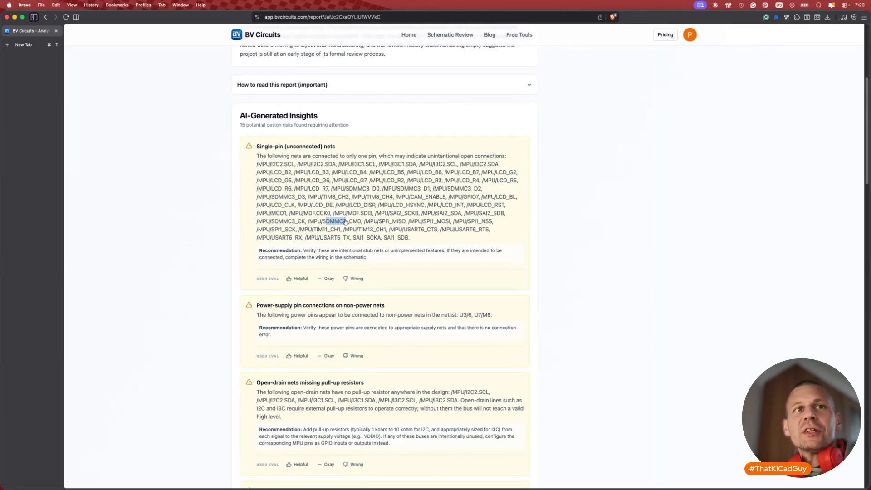
Return to KiCad, close the Electrical Rules Checker and select the SDMMC3 labels below the WLAN & Bluetooth block.
{"action": "key", "text": "super+Tab"}
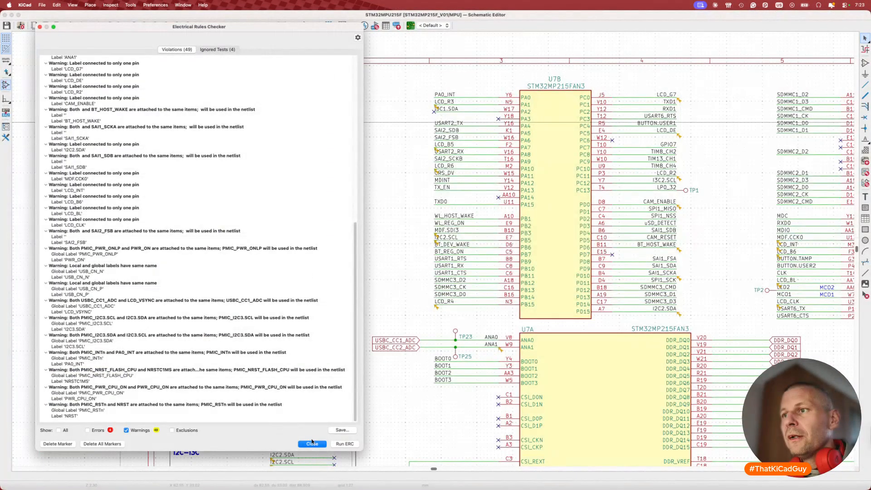
{"action": "left_click", "coordinate": [312, 445]}
{"action": "scroll", "coordinate": [293, 376], "scroll_direction": "down", "scroll_amount": 10}
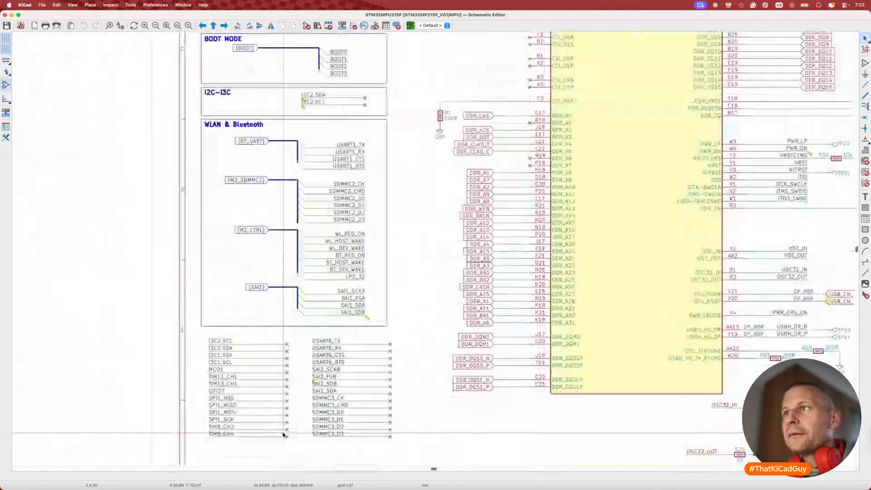
{"action": "left_click_drag", "start_coordinate": [309, 341], "coordinate": [396, 391]}
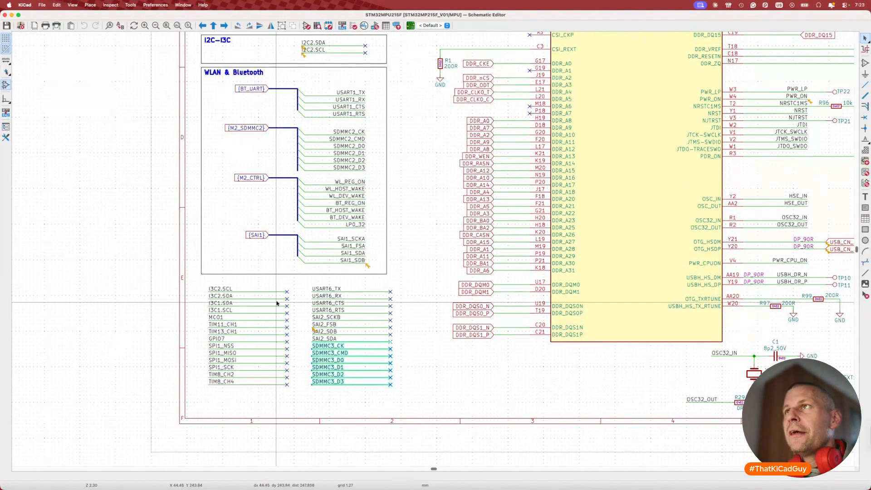
Check the unconnected labels in the CAMERA, I2C-I3C, LCD and AUDIO blocks by selecting each group in turn.
{"action": "scroll", "coordinate": [278, 301], "scroll_direction": "up", "scroll_amount": 6}
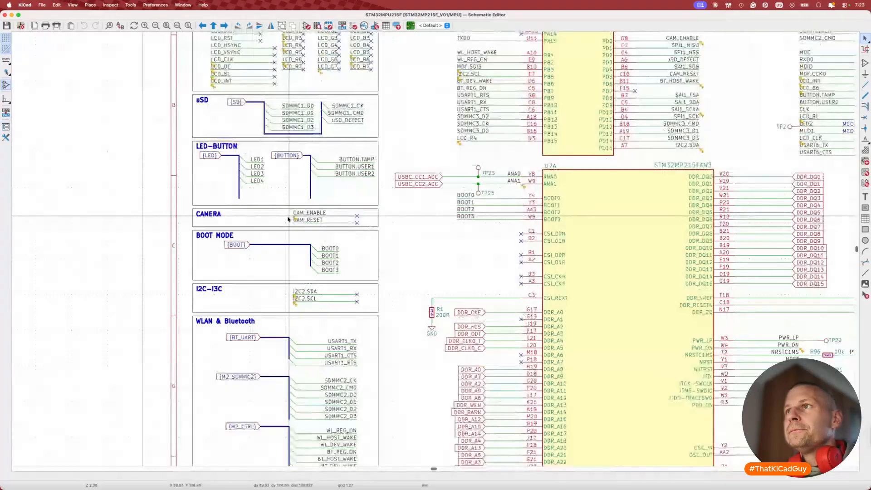
{"action": "left_click_drag", "start_coordinate": [289, 211], "coordinate": [370, 226]}
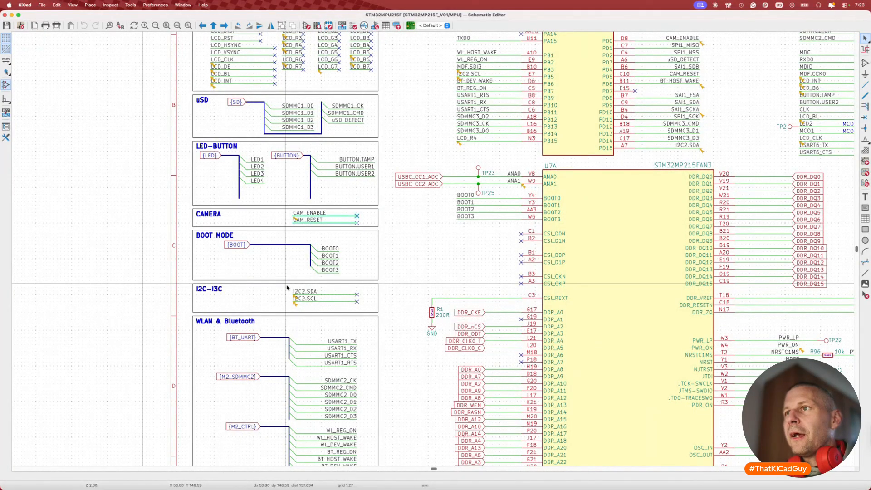
{"action": "left_click_drag", "start_coordinate": [284, 288], "coordinate": [371, 306]}
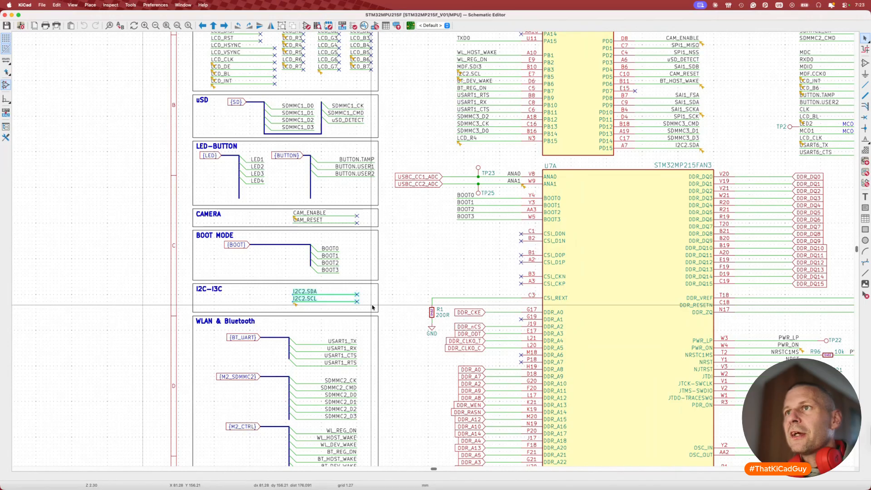
{"action": "scroll", "coordinate": [354, 281], "scroll_direction": "up", "scroll_amount": 5}
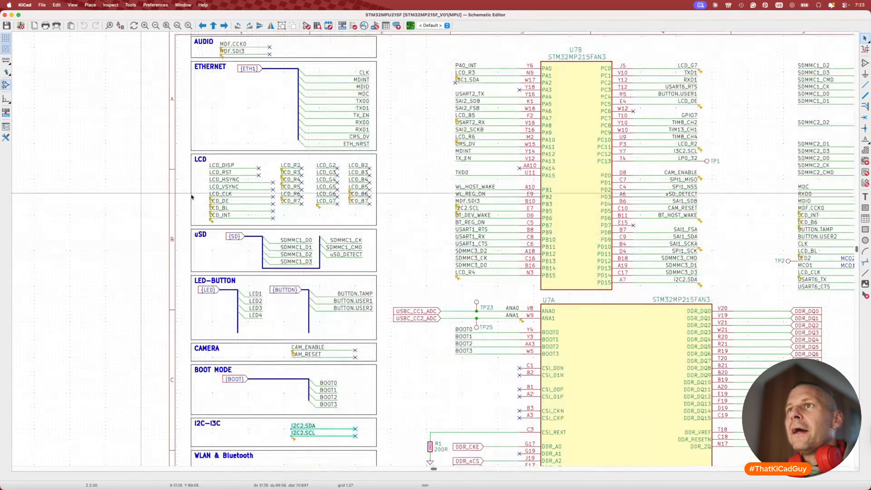
{"action": "left_click_drag", "start_coordinate": [204, 169], "coordinate": [370, 224]}
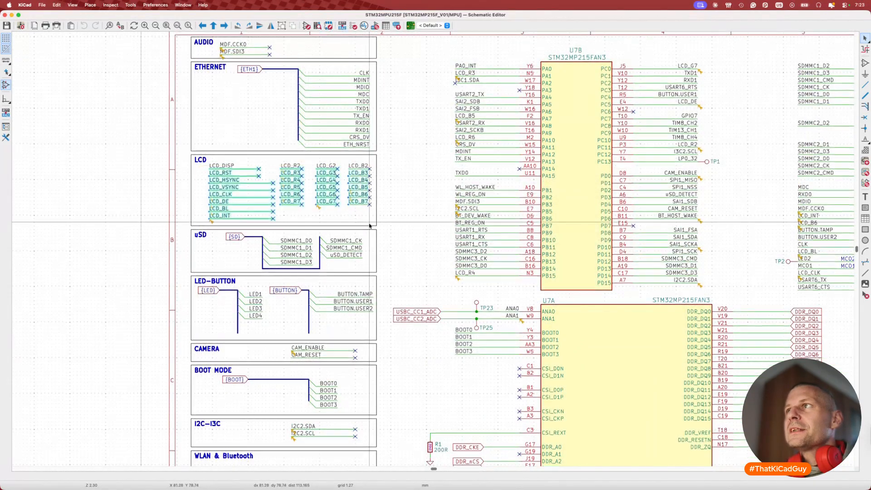
{"action": "scroll", "coordinate": [370, 225], "scroll_direction": "up", "scroll_amount": 3}
{"action": "left_click_drag", "start_coordinate": [214, 113], "coordinate": [289, 139]}
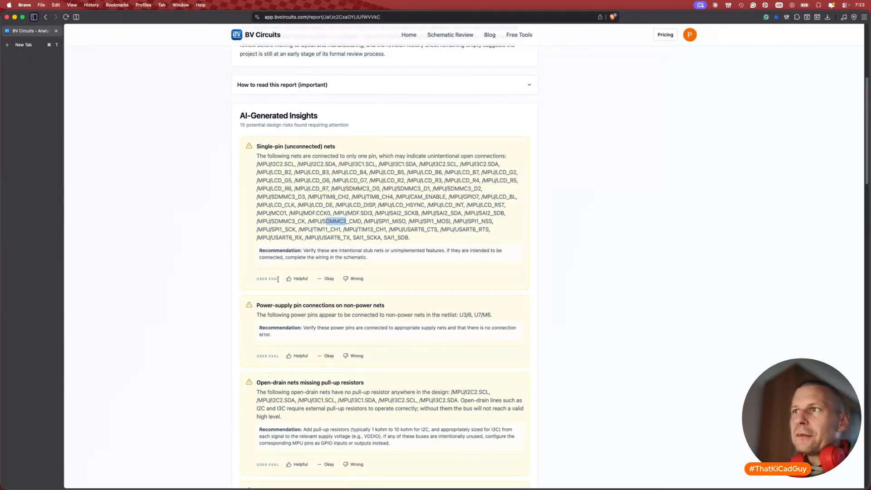
Rate the report's single-pin nets insight as Helpful and highlight pin U3/6 in the power-supply pin connections insight.
{"action": "left_click", "coordinate": [299, 279]}
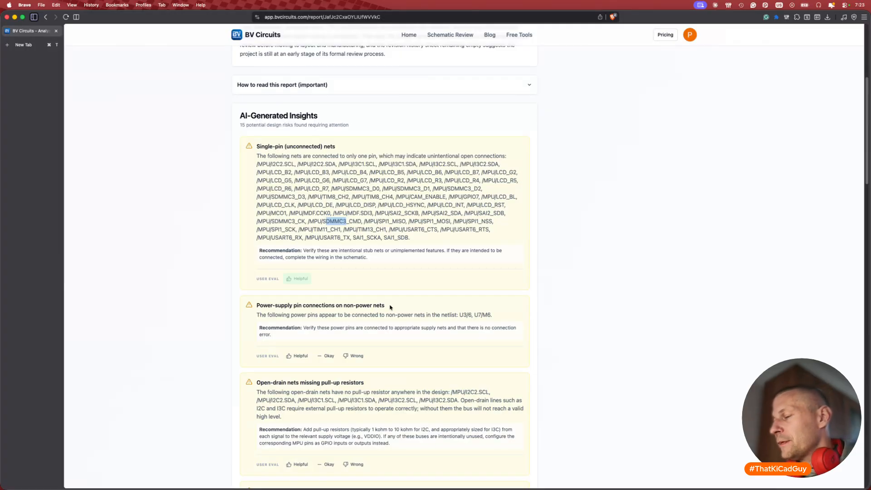
{"action": "scroll", "coordinate": [390, 307], "scroll_direction": "down", "scroll_amount": 1}
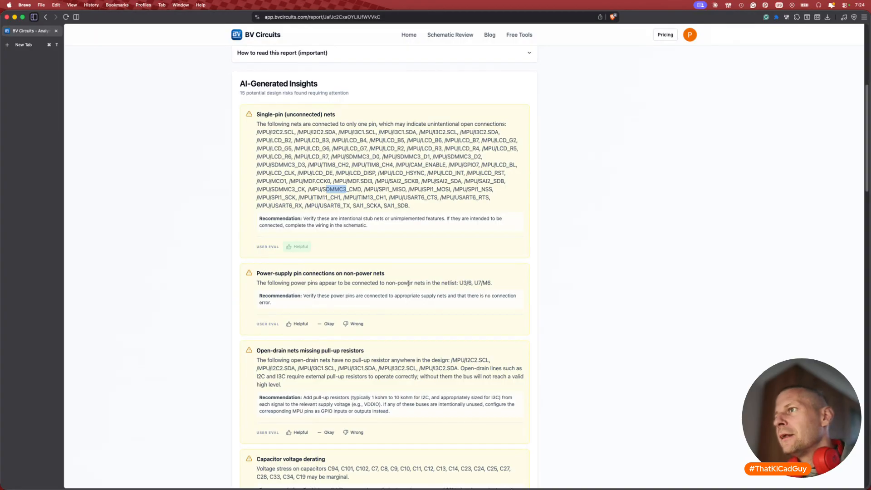
{"action": "left_click_drag", "start_coordinate": [459, 281], "coordinate": [492, 283]}
{"action": "left_click", "coordinate": [476, 282]}
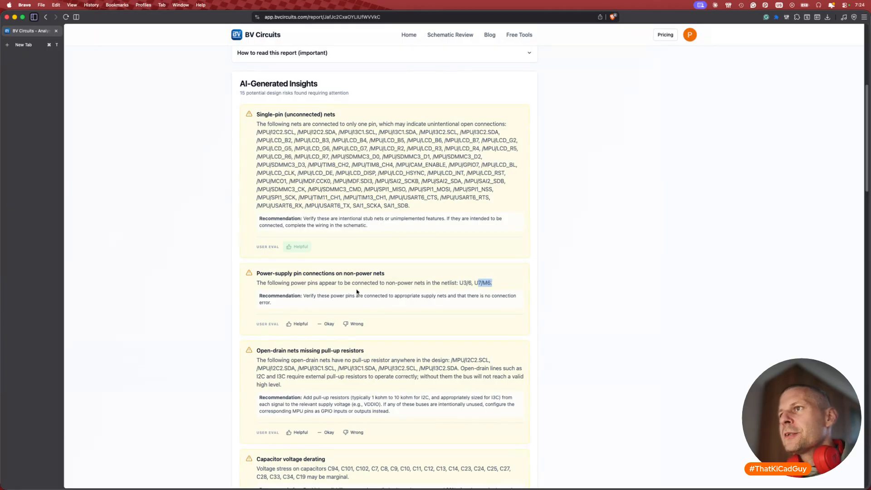
{"action": "left_click_drag", "start_coordinate": [316, 283], "coordinate": [472, 282]}
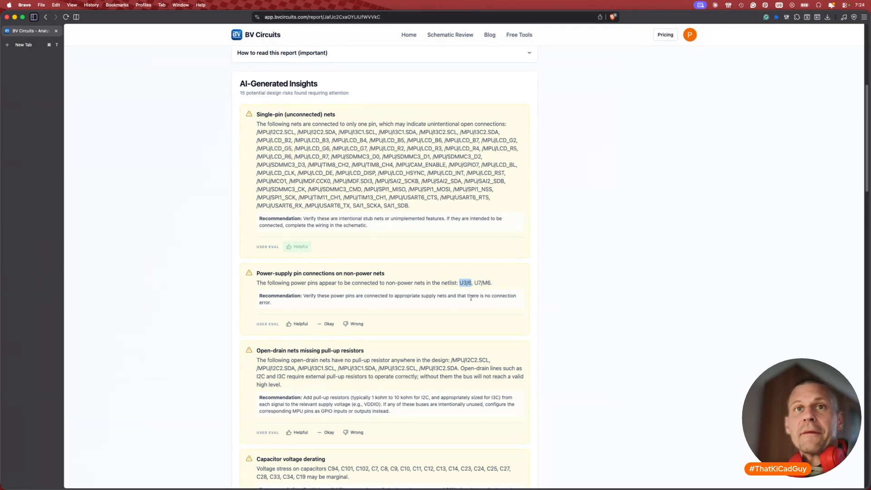
Switch to the KiCad schematic, search for U3 and close the Find dialog.
{"action": "key", "text": "super+Tab"}
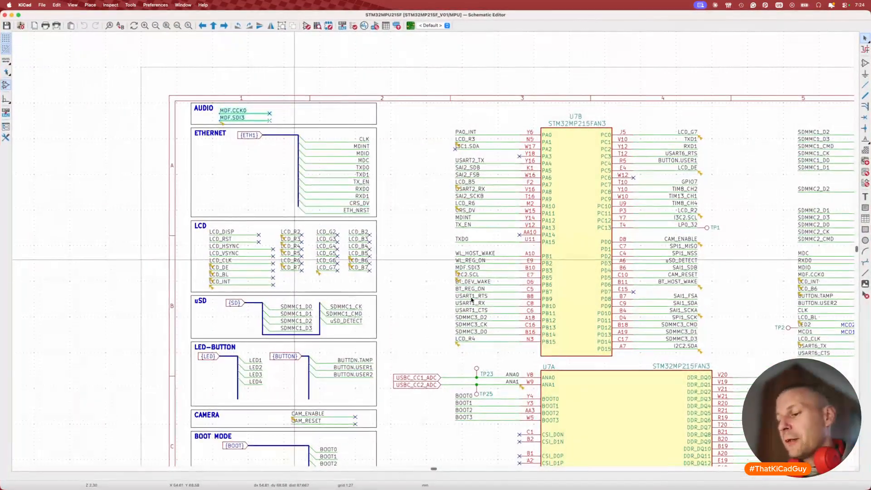
{"action": "key", "text": "alt+BackSpace"}
{"action": "key", "text": "super+f"}
{"action": "type", "text": "U3"}
{"action": "key", "text": "Return"}
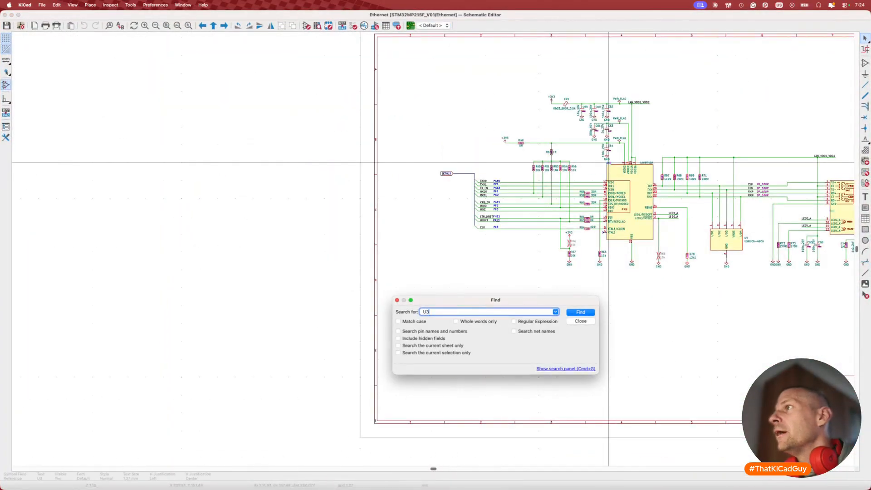
{"action": "key", "text": "Escape"}
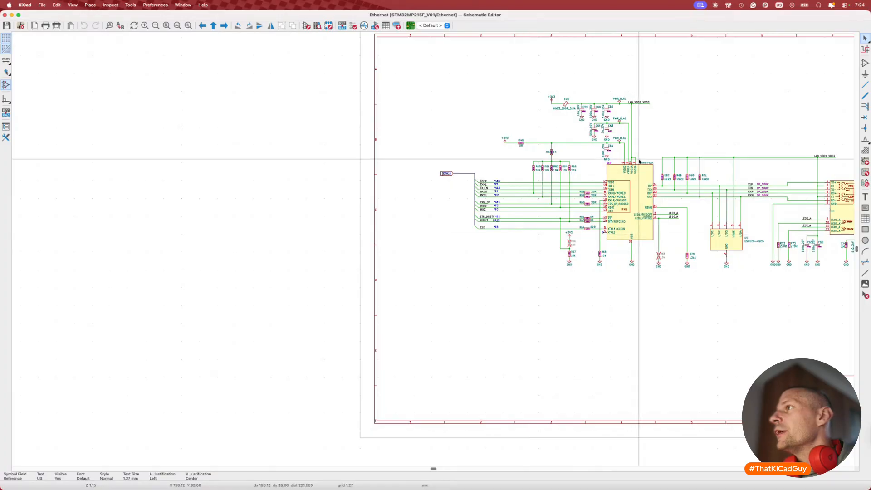
Inspect the supply pins of U3 (LAN8742A) on the Ethernet sheet and select the PWR_FLAG on the VDDCR net.
{"action": "scroll", "coordinate": [629, 182], "scroll_direction": "up", "scroll_amount": 5}
{"action": "scroll", "coordinate": [629, 182], "scroll_direction": "right", "scroll_amount": 3}
{"action": "scroll", "coordinate": [629, 183], "scroll_direction": "up", "scroll_amount": 1}
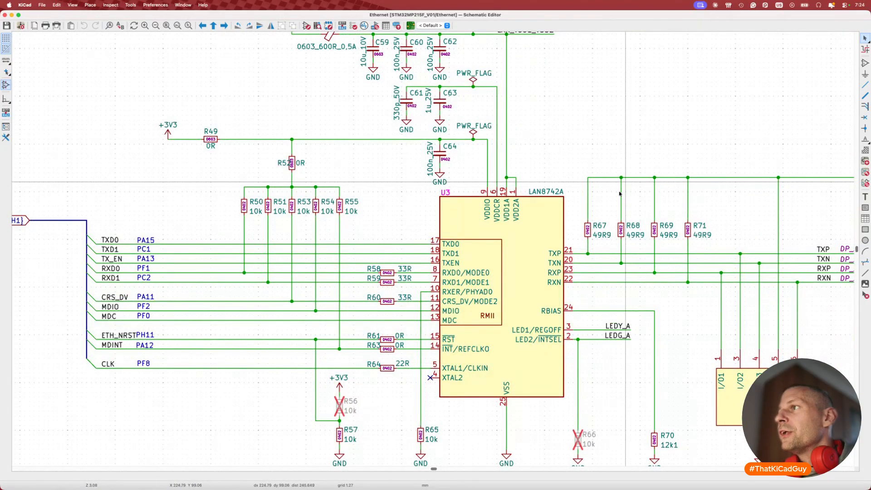
{"action": "scroll", "coordinate": [629, 183], "scroll_direction": "up", "scroll_amount": 4}
{"action": "scroll", "coordinate": [629, 183], "scroll_direction": "right", "scroll_amount": 2}
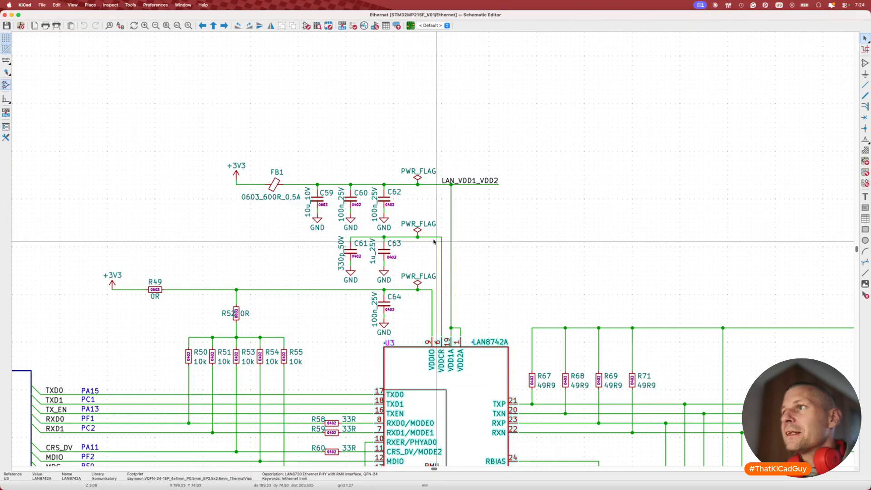
{"action": "left_click", "coordinate": [418, 232]}
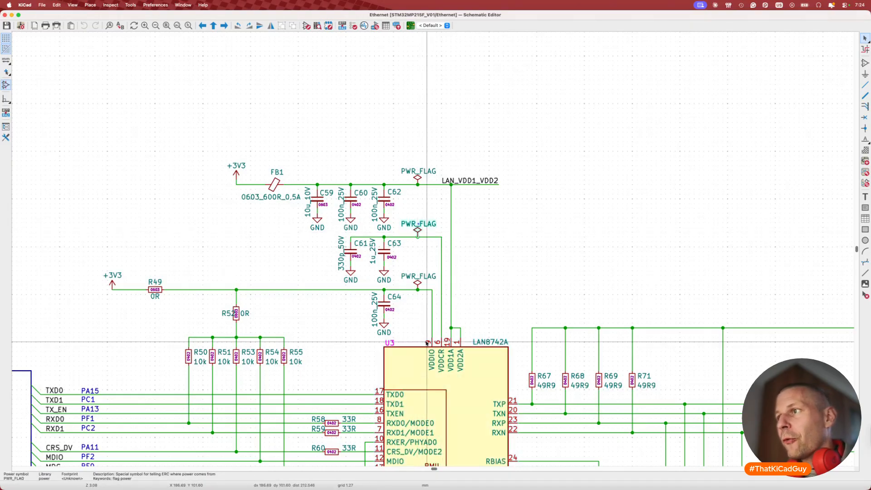
Open U3's LAN8742A datasheet and look through its table of contents for the pin description chapter.
{"action": "left_click", "coordinate": [488, 383]}
{"action": "key", "text": "d"}
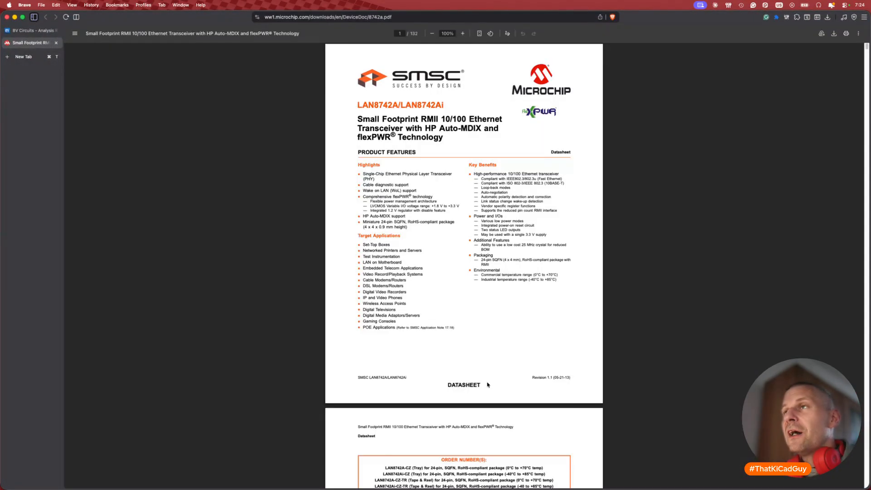
{"action": "scroll", "coordinate": [397, 250], "scroll_direction": "up", "scroll_amount": 3, "text": "ctrl"}
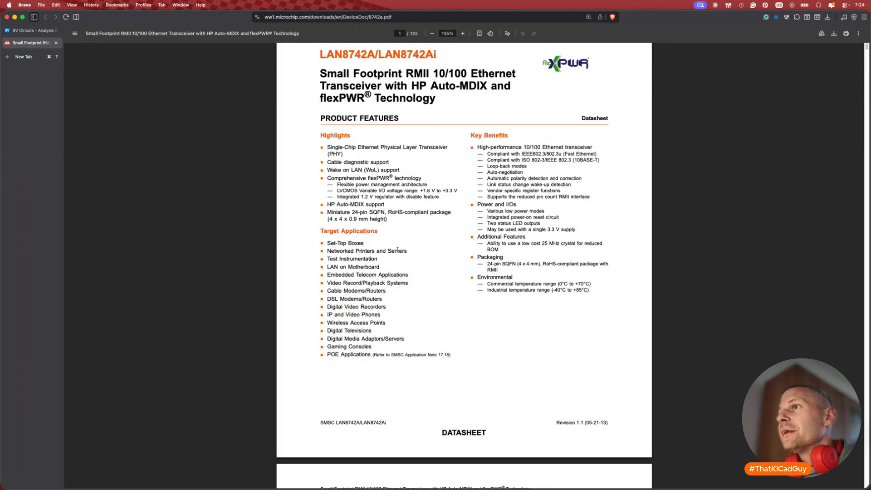
{"action": "scroll", "coordinate": [397, 250], "scroll_direction": "down", "scroll_amount": 15}
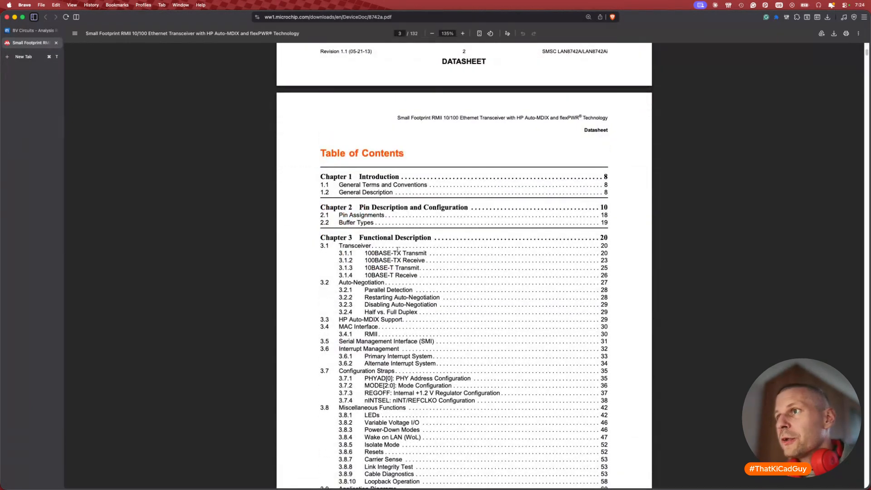
{"action": "scroll", "coordinate": [398, 250], "scroll_direction": "down", "scroll_amount": 3}
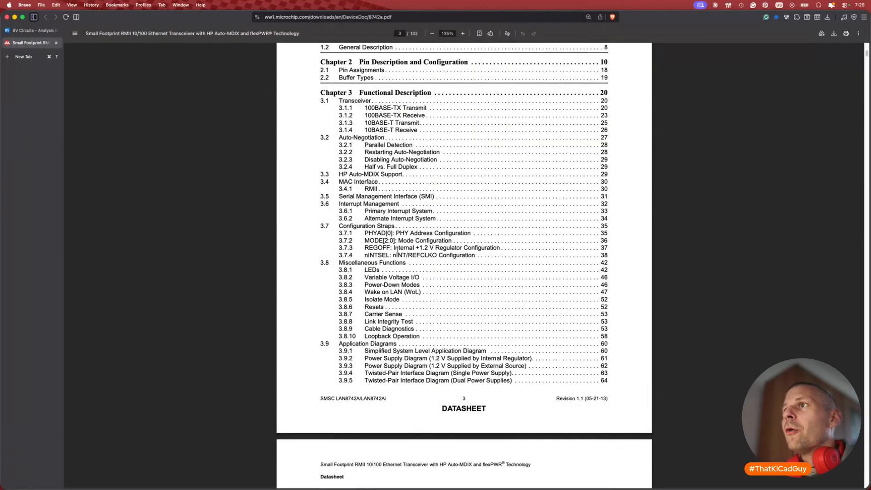
{"action": "scroll", "coordinate": [397, 250], "scroll_direction": "up", "scroll_amount": 2}
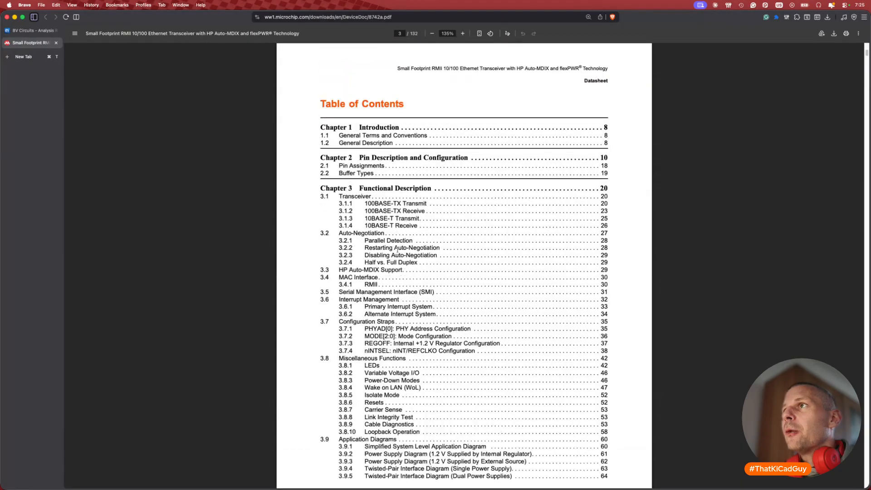
Go to Chapter 2 of the datasheet and locate pin 6 in the 24-SQFN pin assignments figure.
{"action": "left_click", "coordinate": [605, 177]}
{"action": "scroll", "coordinate": [537, 254], "scroll_direction": "up", "scroll_amount": 15}
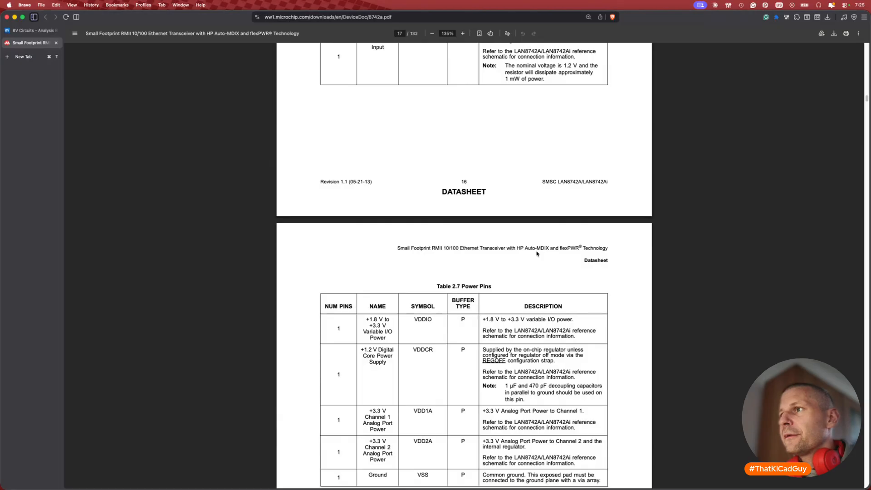
{"action": "scroll", "coordinate": [536, 253], "scroll_direction": "up", "scroll_amount": 8}
{"action": "scroll", "coordinate": [536, 253], "scroll_direction": "up", "scroll_amount": 15}
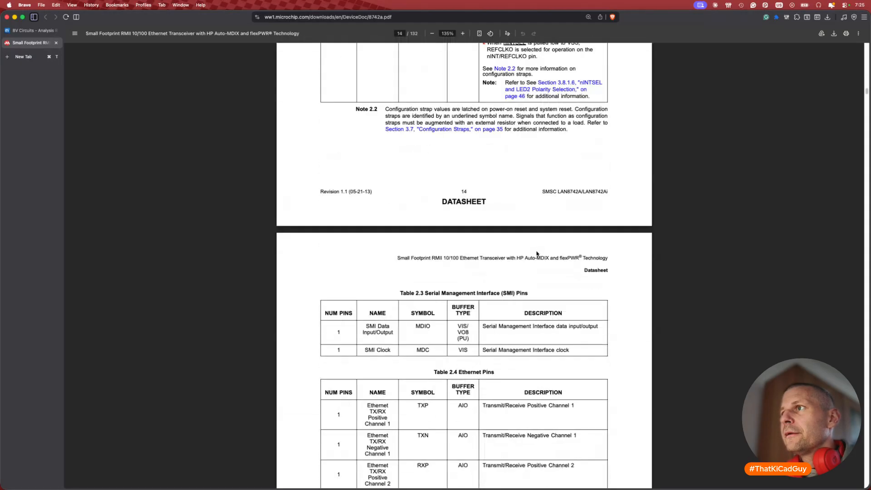
{"action": "scroll", "coordinate": [537, 253], "scroll_direction": "up", "scroll_amount": 20}
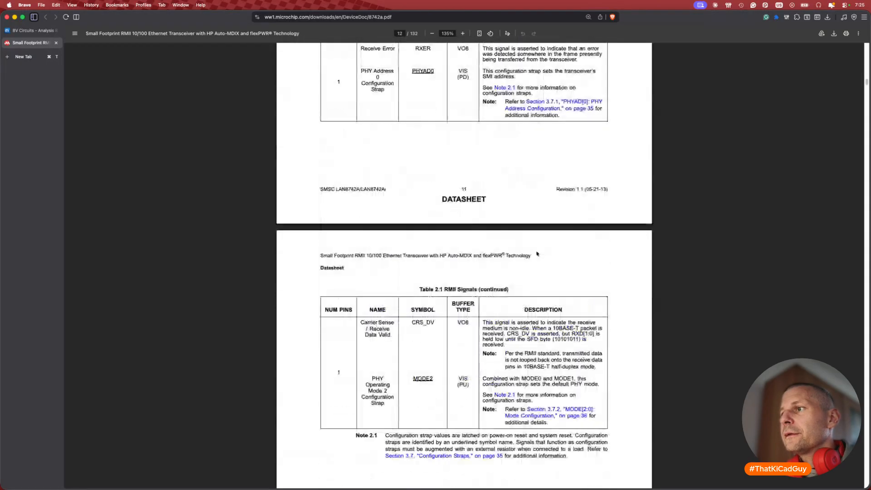
{"action": "scroll", "coordinate": [537, 254], "scroll_direction": "up", "scroll_amount": 3}
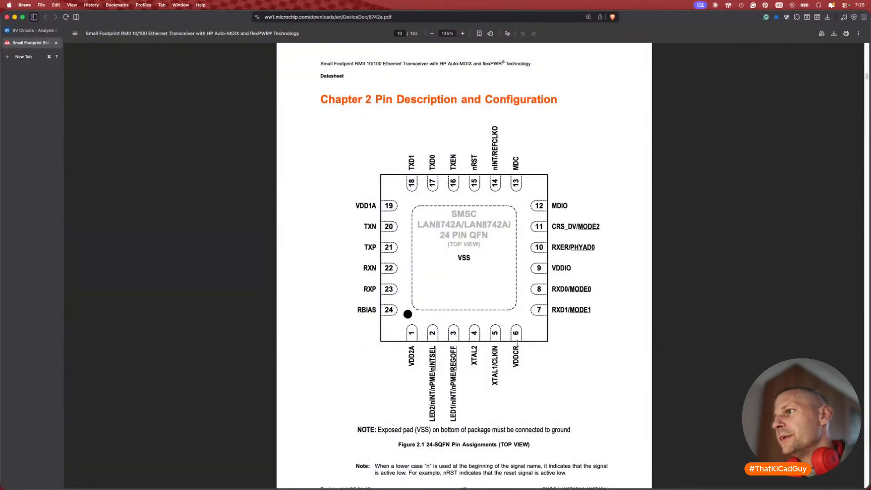
Read through the pin description tables to Table 2.7 Power Pins and highlight the VDDCR on-chip regulator description.
{"action": "scroll", "coordinate": [512, 343], "scroll_direction": "down", "scroll_amount": 7}
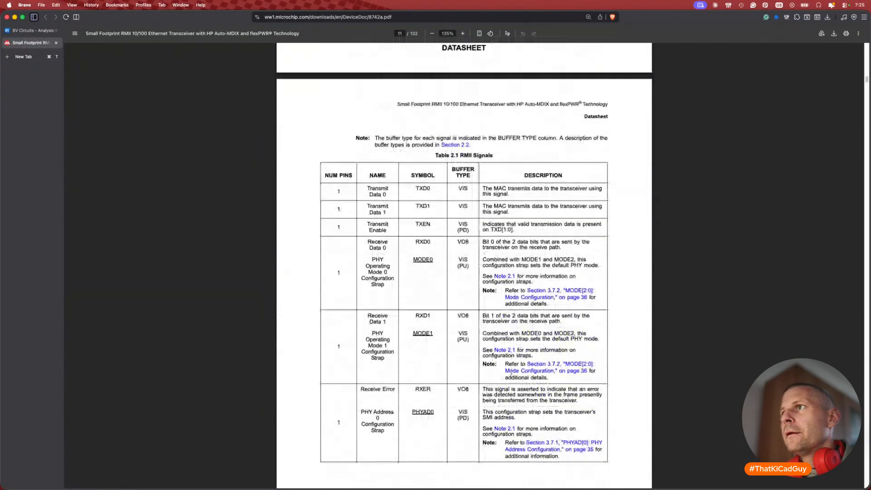
{"action": "scroll", "coordinate": [349, 227], "scroll_direction": "down", "scroll_amount": 9}
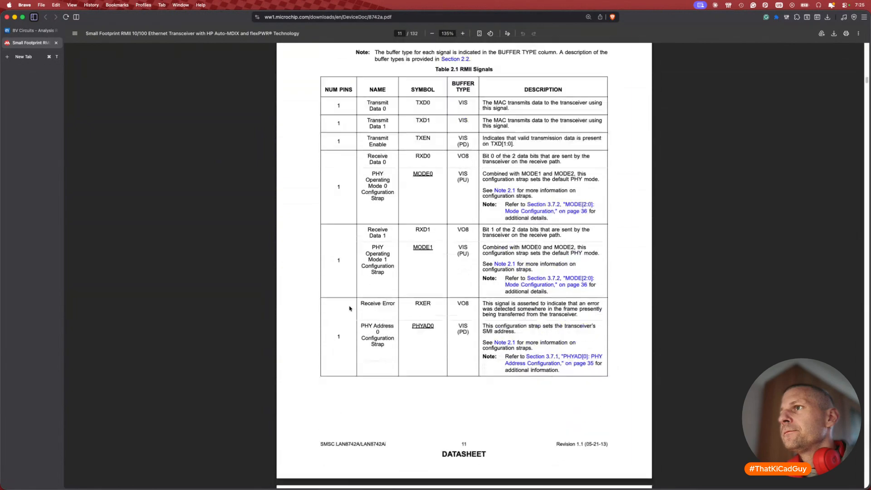
{"action": "scroll", "coordinate": [349, 308], "scroll_direction": "down", "scroll_amount": 10}
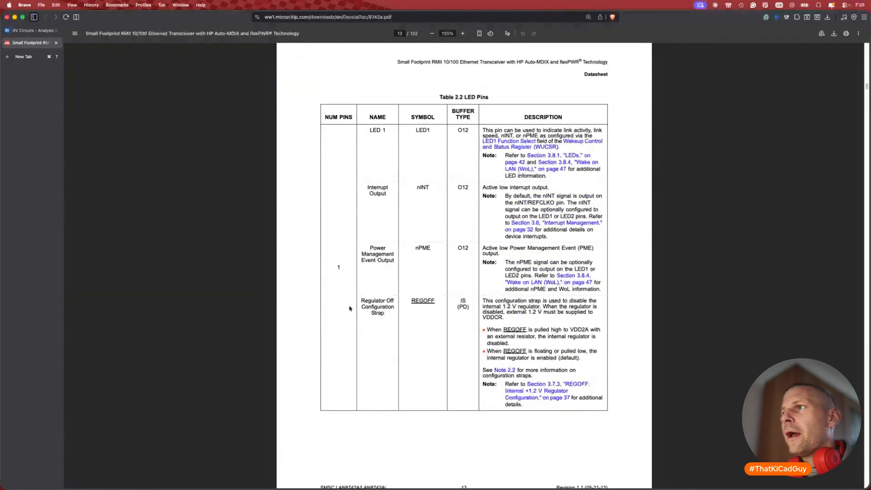
{"action": "scroll", "coordinate": [349, 309], "scroll_direction": "down", "scroll_amount": 10}
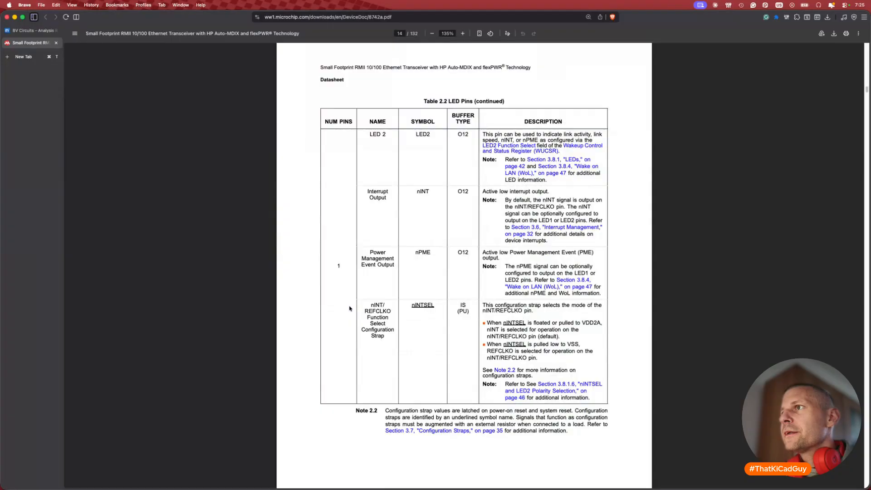
{"action": "scroll", "coordinate": [349, 309], "scroll_direction": "down", "scroll_amount": 10}
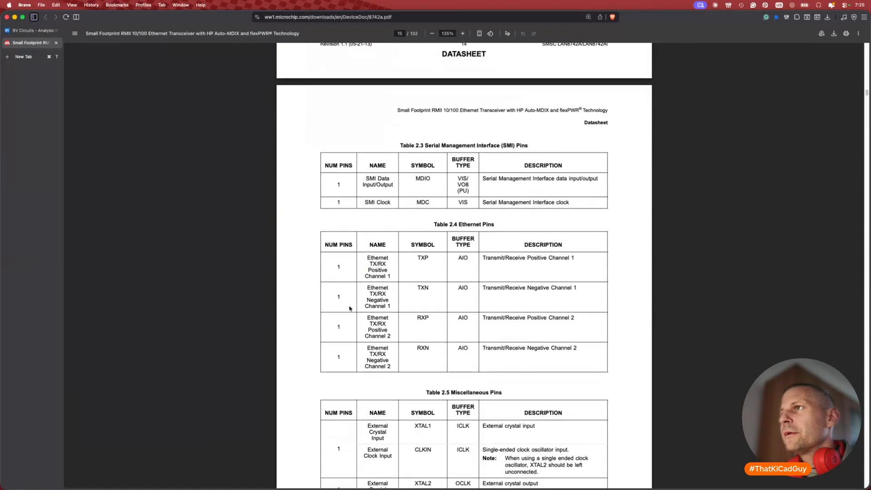
{"action": "scroll", "coordinate": [349, 309], "scroll_direction": "down", "scroll_amount": 15}
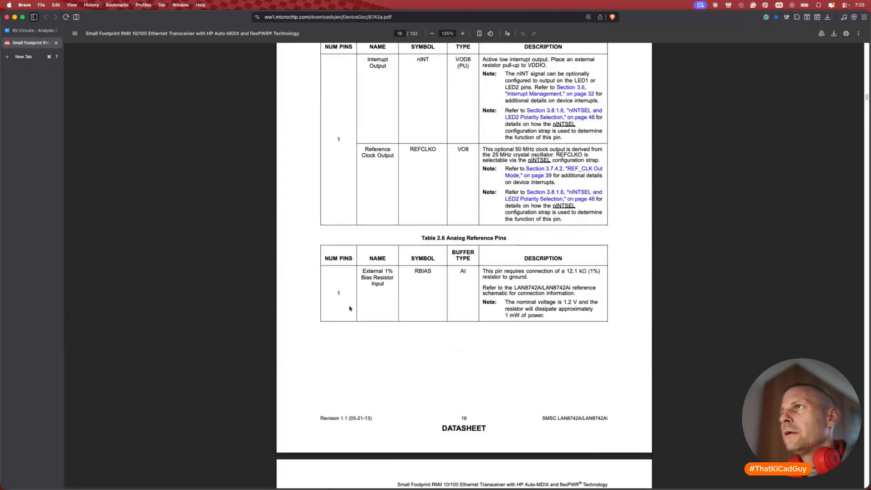
{"action": "scroll", "coordinate": [350, 308], "scroll_direction": "down", "scroll_amount": 15}
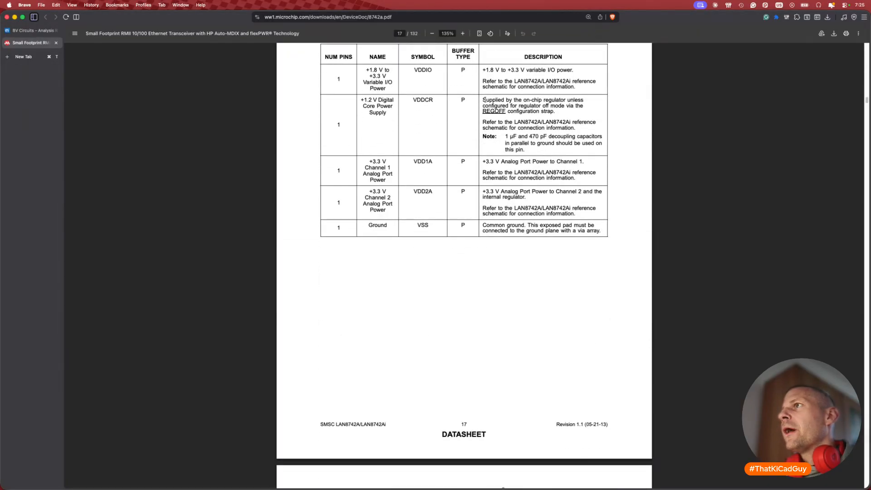
{"action": "left_click_drag", "start_coordinate": [484, 100], "coordinate": [531, 106]}
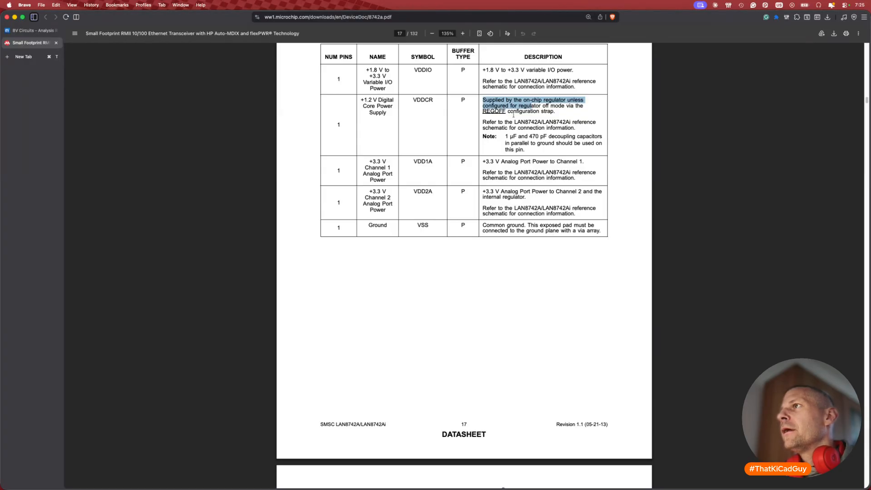
{"action": "scroll", "coordinate": [526, 136], "scroll_direction": "up", "scroll_amount": 4}
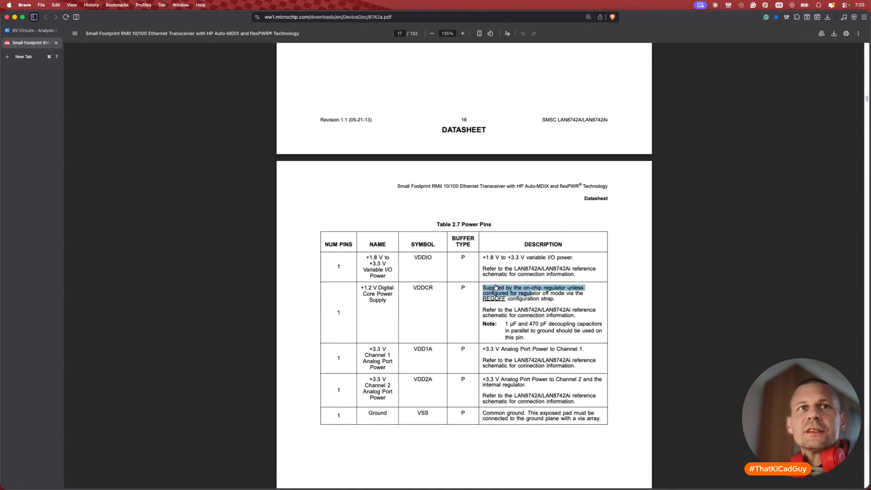
Switch to Finder, open STM32MP215-DK_mb2059-mp215f-b02-schematic.pdf from the project's docs, enlarge it and go to the Ethernet block.
{"action": "key", "text": "super+Tab"}
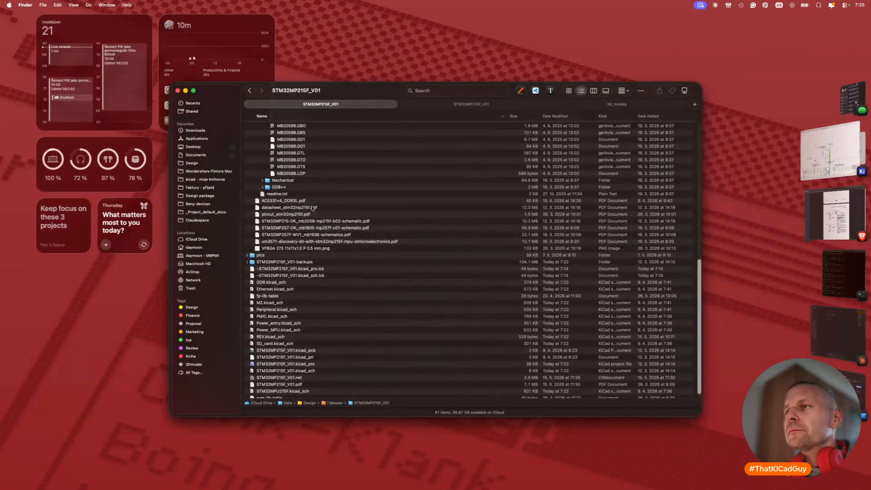
{"action": "scroll", "coordinate": [312, 208], "scroll_direction": "up", "scroll_amount": 4}
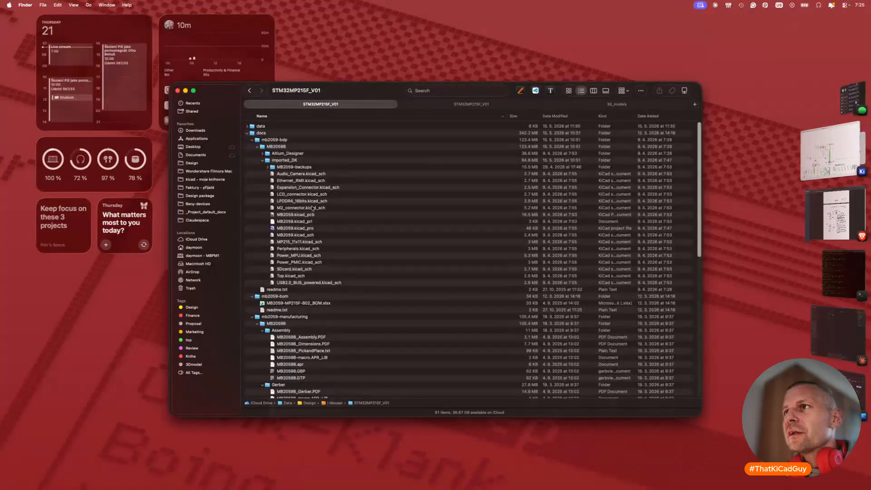
{"action": "scroll", "coordinate": [310, 270], "scroll_direction": "down", "scroll_amount": 10}
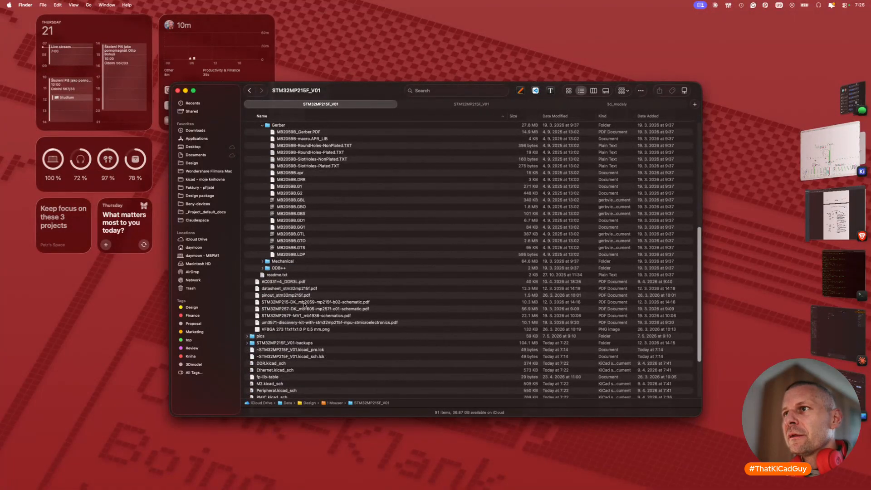
{"action": "double_click", "coordinate": [305, 303]}
{"action": "double_click", "coordinate": [305, 302]}
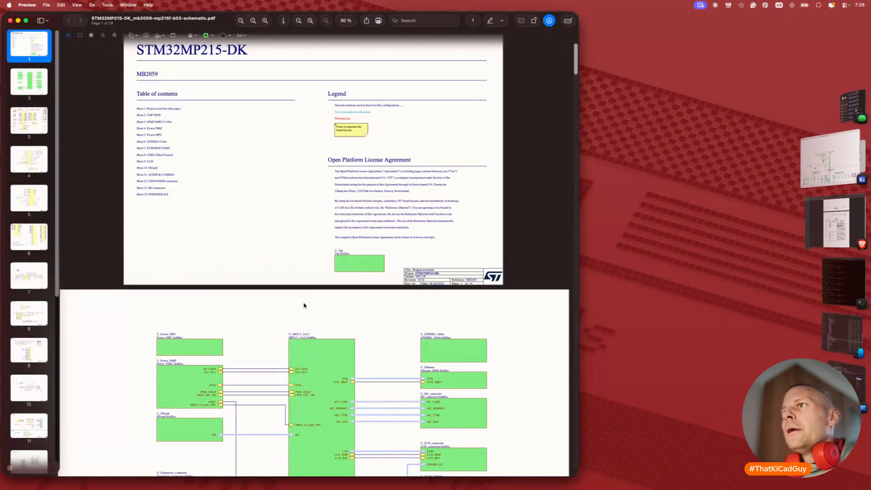
{"action": "double_click", "coordinate": [219, 20]}
{"action": "scroll", "coordinate": [311, 210], "scroll_direction": "down", "scroll_amount": 10}
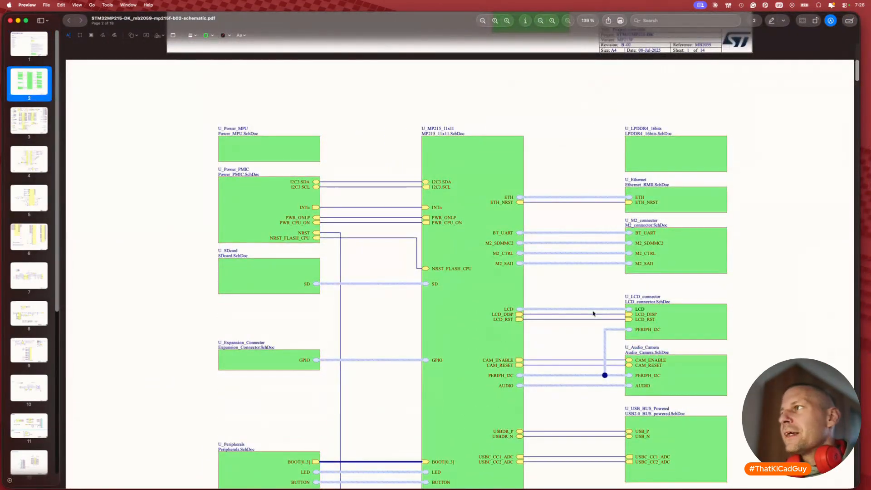
{"action": "left_click", "coordinate": [712, 202]}
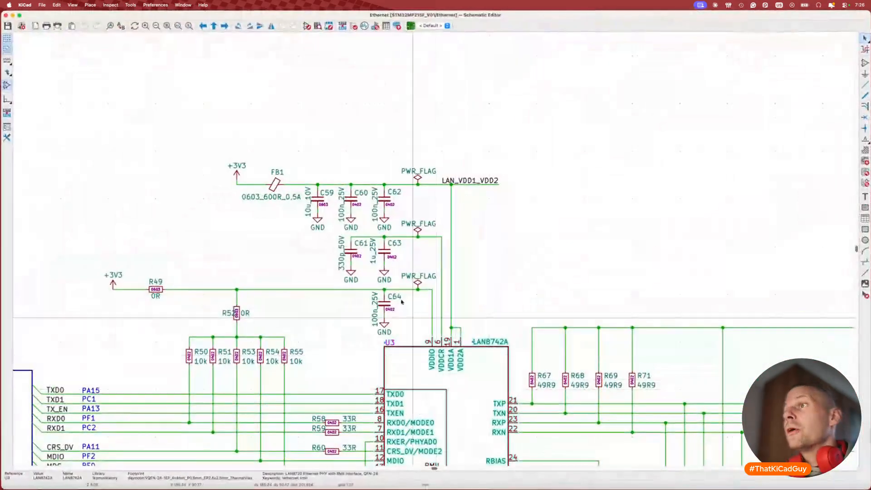
Delete the PWR_FLAG from U3's VDDCR net in the KiCad schematic and close the datasheet in the browser.
{"action": "key", "text": "Delete"}
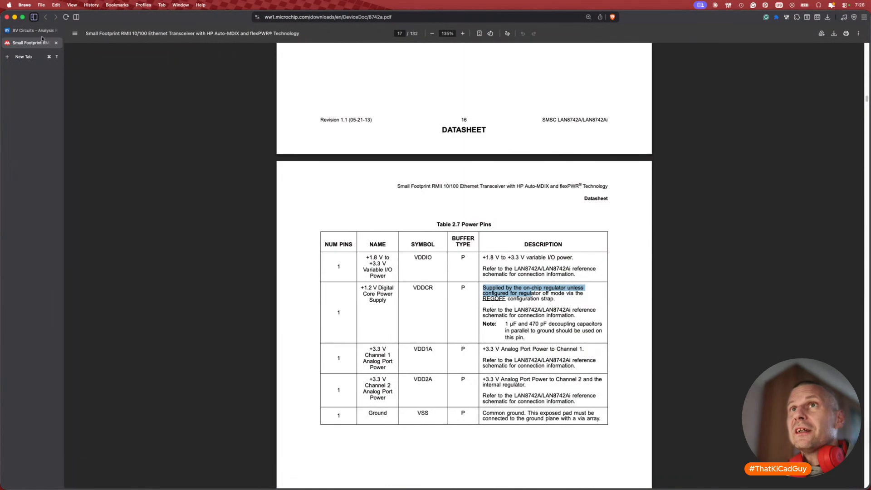
{"action": "left_click", "coordinate": [55, 43]}
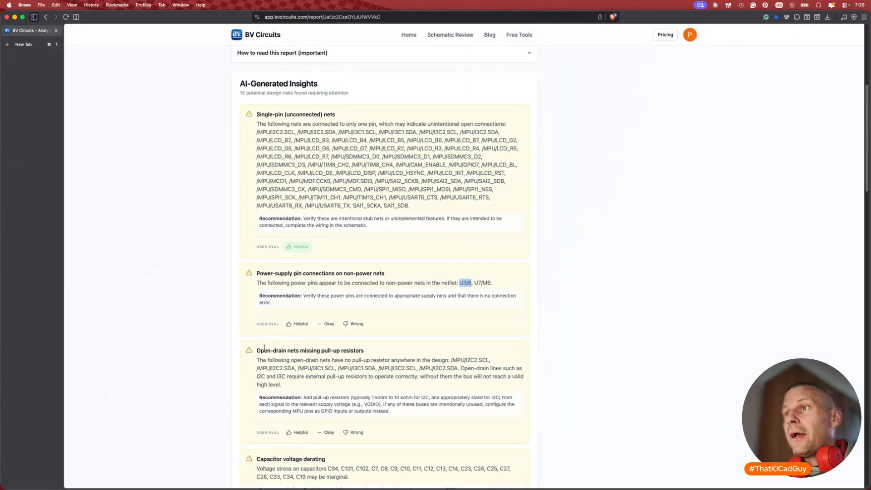
Highlight pin U7/M6 in the report's power-supply pin connections insight and search the KiCad schematic for U7.
{"action": "left_click", "coordinate": [467, 295]}
{"action": "left_click_drag", "start_coordinate": [460, 283], "coordinate": [490, 284]}
{"action": "key", "text": "super+Tab"}
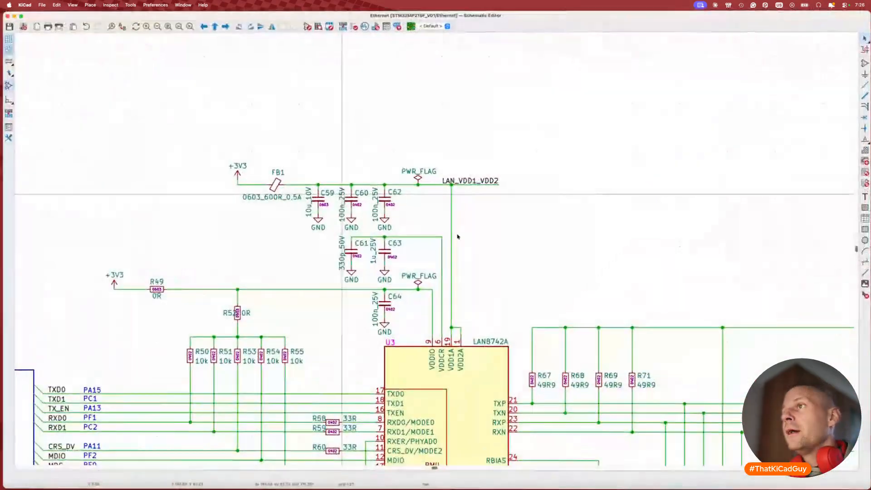
{"action": "key", "text": "alt+BackSpace"}
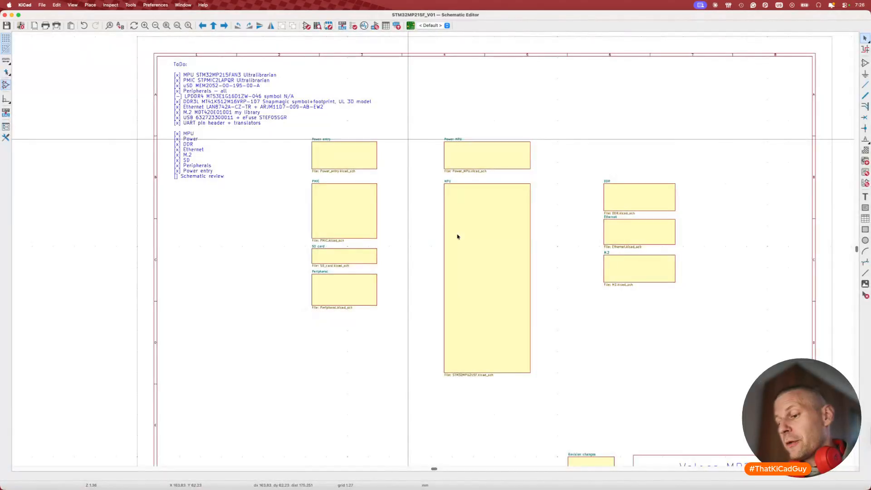
{"action": "key", "text": "super+f"}
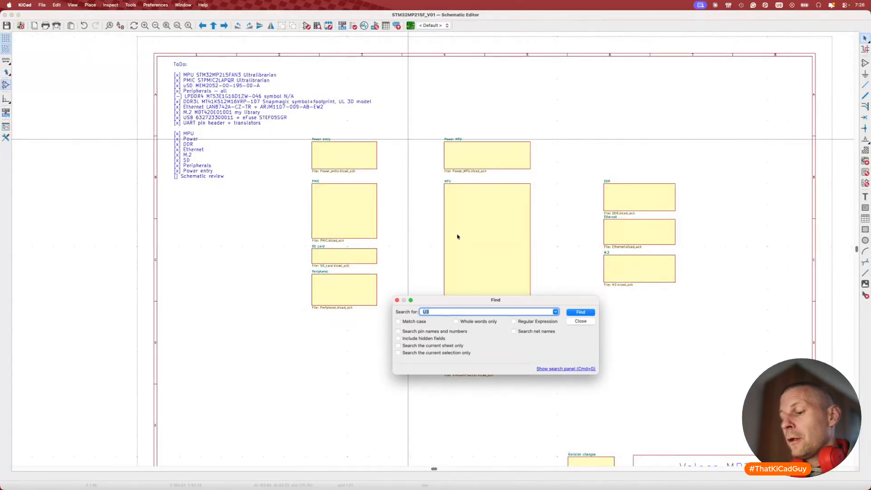
{"action": "key", "text": "super+Tab"}
{"action": "key", "text": "super+Tab"}
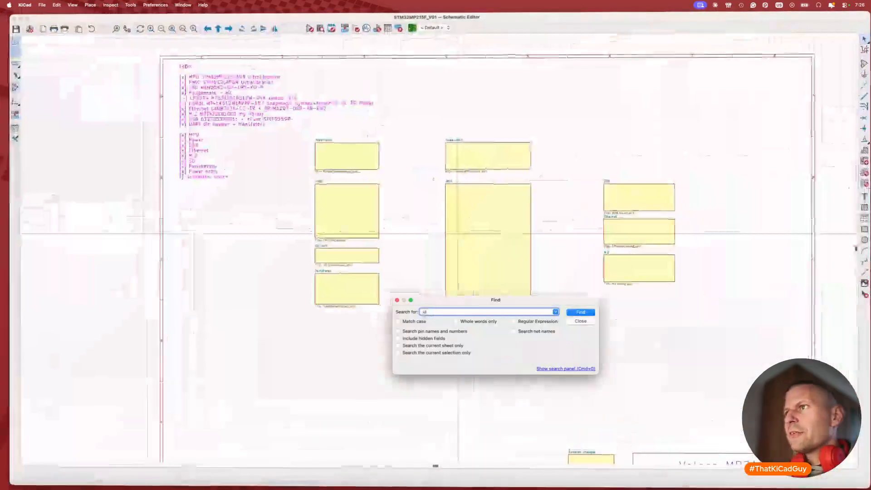
{"action": "key", "text": "Return"}
{"action": "key", "text": "Escape"}
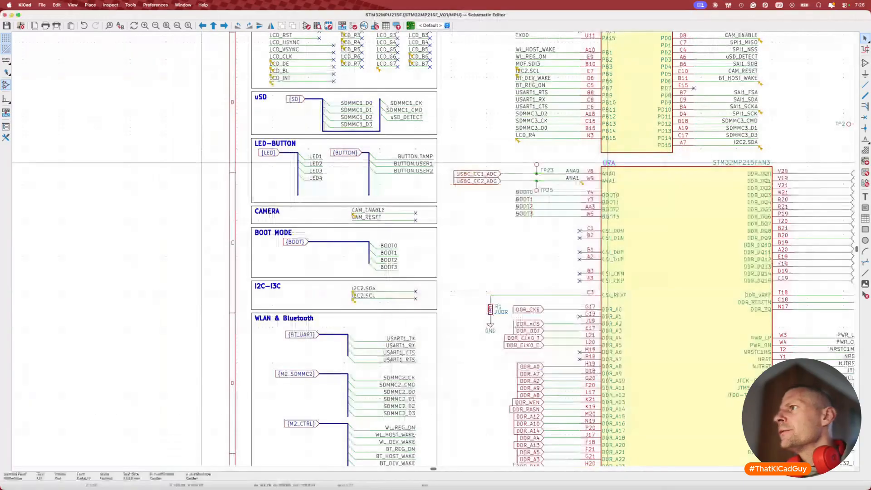
Return to the root sheet, open the Power MPU sheet and examine the VBAT supply connected to U7D pin M6.
{"action": "middle_click_drag", "start_coordinate": [494, 241], "coordinate": [319, 314]}
{"action": "key", "text": "alt+BackSpace"}
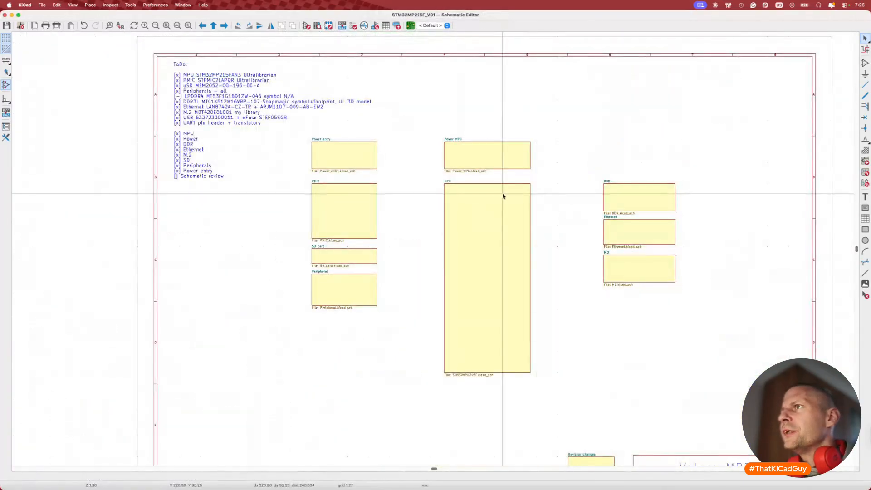
{"action": "double_click", "coordinate": [489, 167]}
{"action": "scroll", "coordinate": [401, 173], "scroll_direction": "up", "scroll_amount": 5}
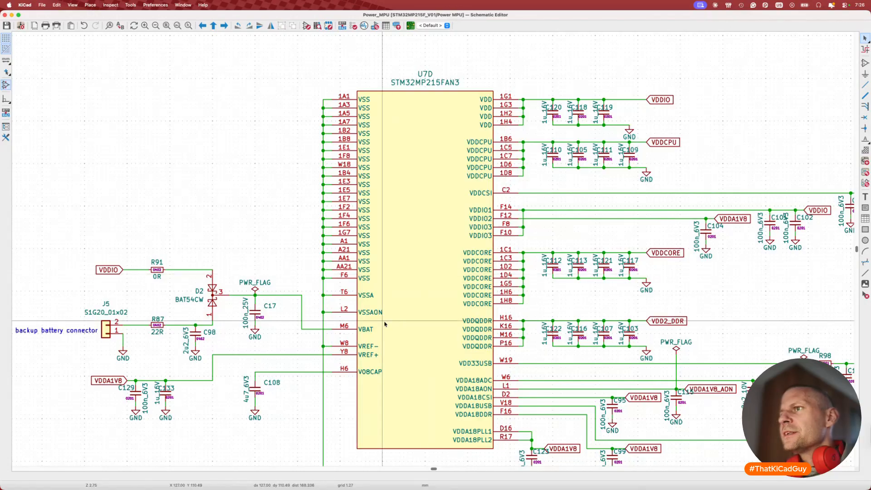
{"action": "scroll", "coordinate": [358, 310], "scroll_direction": "left", "scroll_amount": 5}
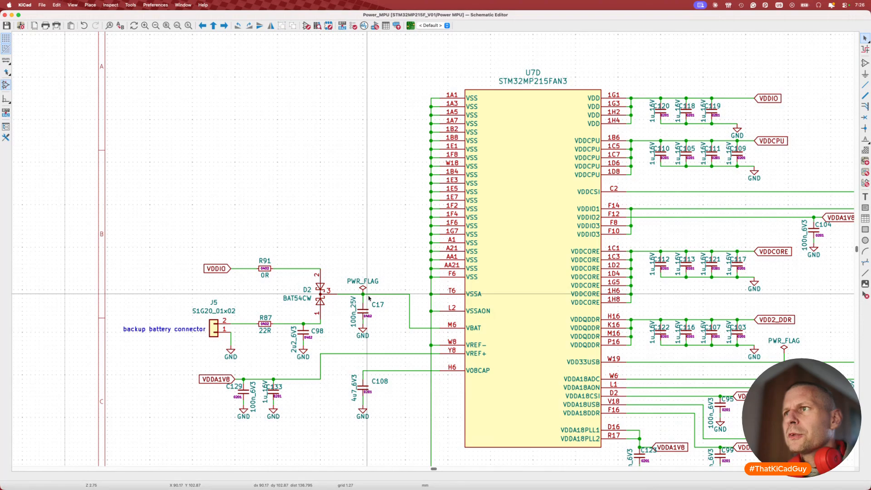
Open U7's schematic symbol in the Symbol Editor, display Unit D, check the electrical type of VBAT pin M6 and close the editor.
{"action": "double_click", "coordinate": [522, 333]}
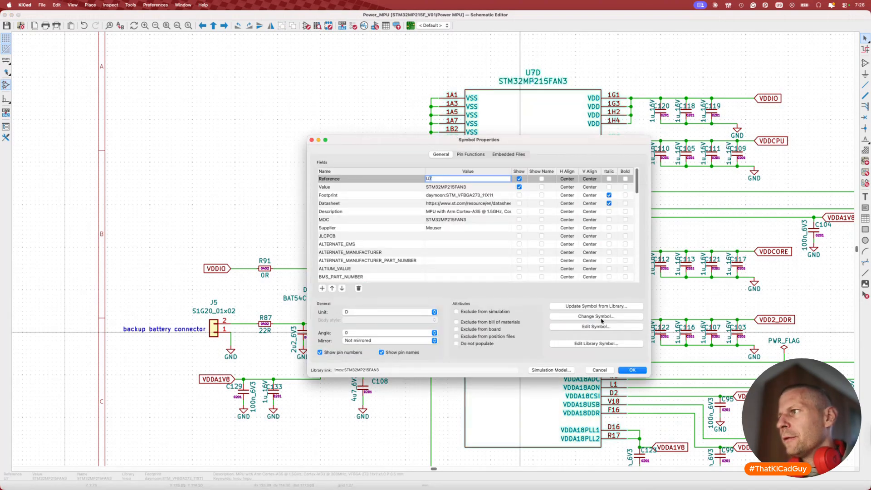
{"action": "left_click", "coordinate": [596, 326]}
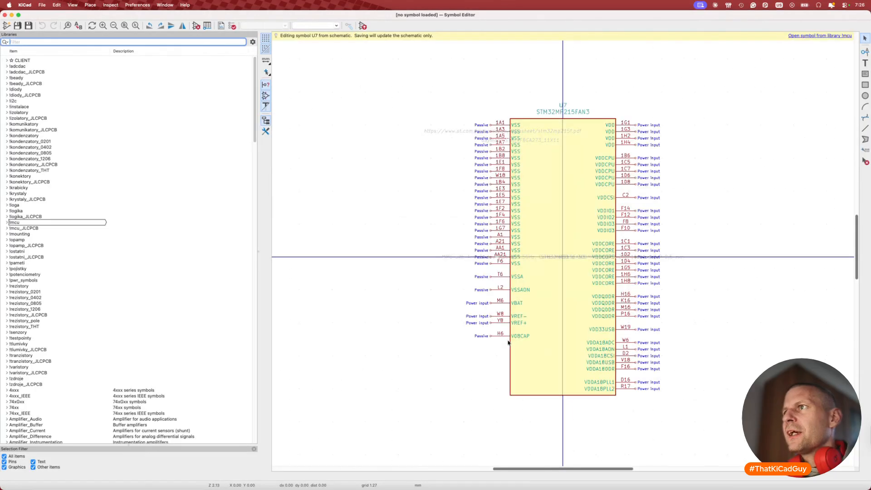
{"action": "left_click", "coordinate": [338, 27]}
{"action": "left_click", "coordinate": [325, 48]}
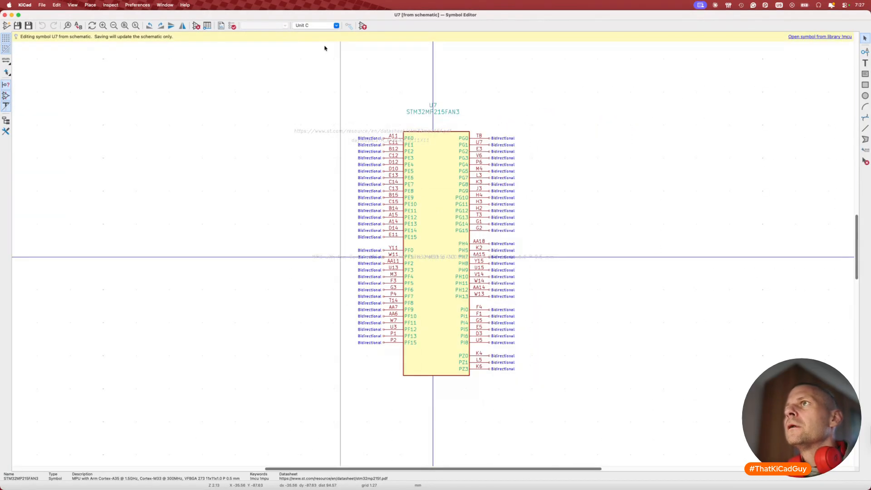
{"action": "left_click", "coordinate": [336, 26]}
{"action": "left_click", "coordinate": [323, 52]}
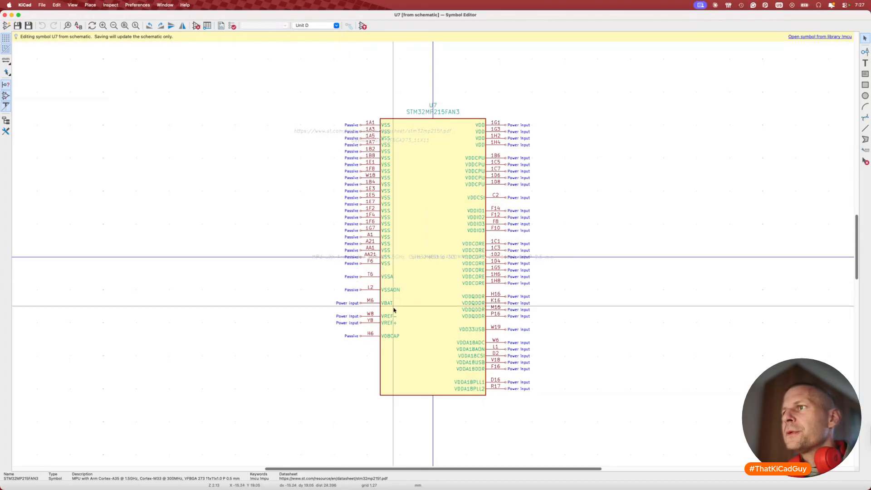
{"action": "scroll", "coordinate": [372, 304], "scroll_direction": "up", "scroll_amount": 3}
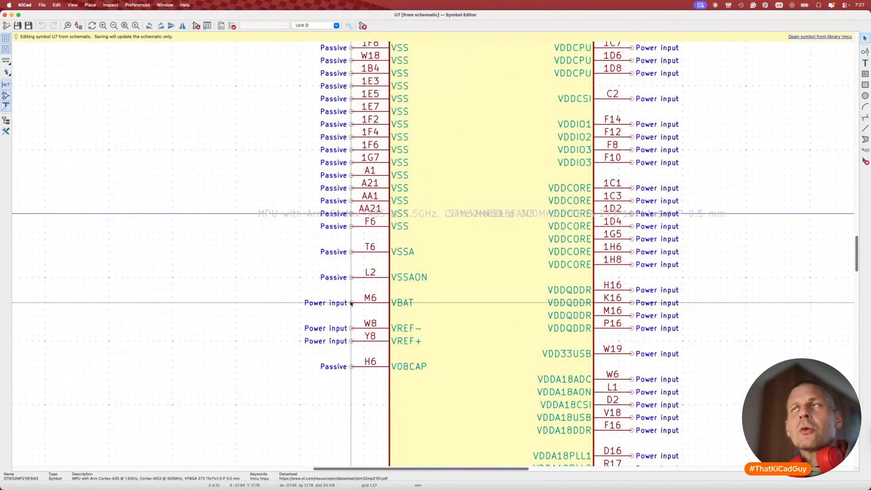
{"action": "left_click", "coordinate": [5, 15]}
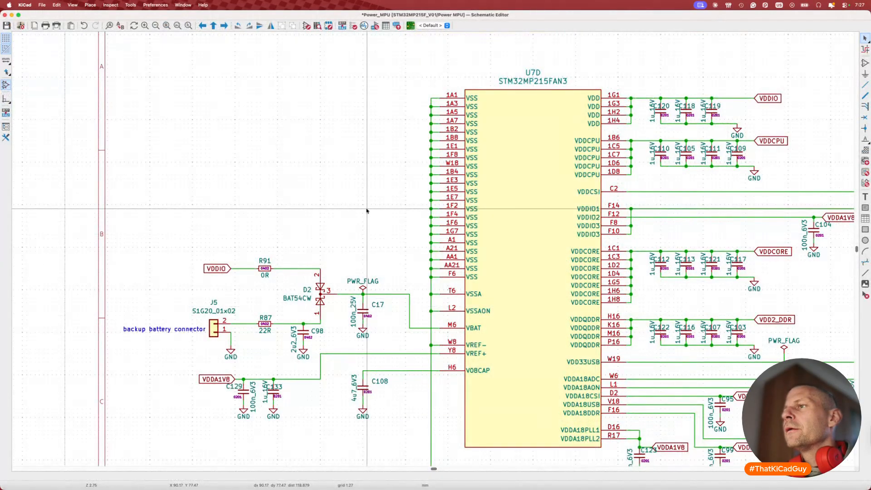
Run the electrical rules check on the schematic and close the checker.
{"action": "left_click", "coordinate": [353, 25]}
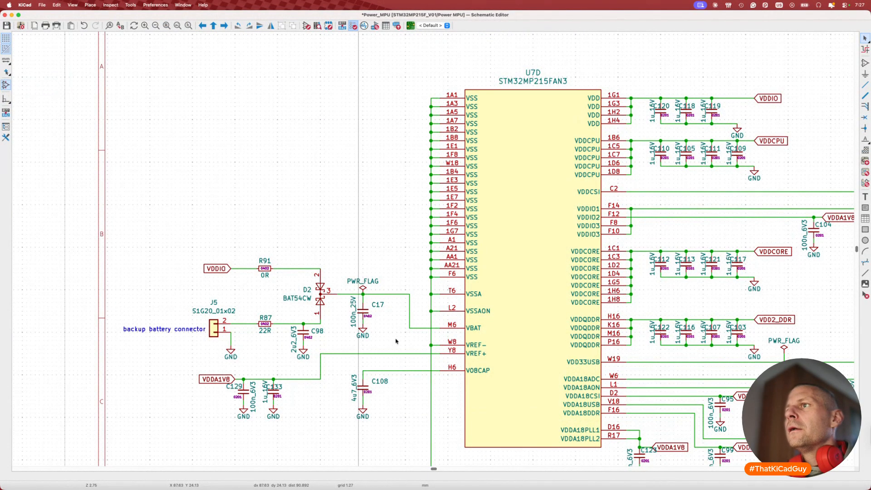
{"action": "left_click", "coordinate": [340, 444]}
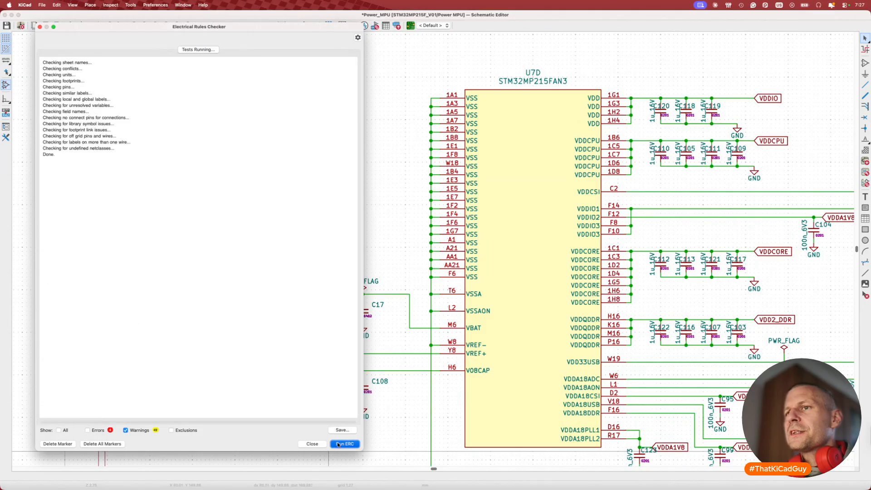
{"action": "left_click", "coordinate": [312, 444]}
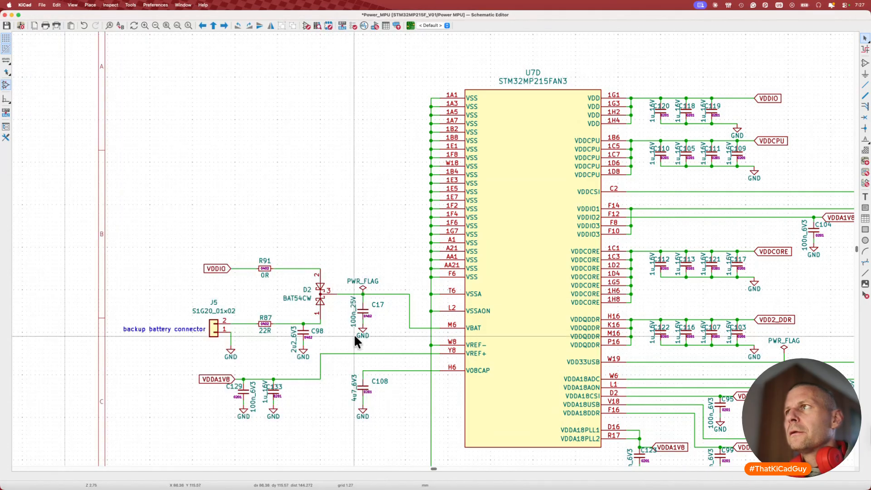
Recheck pin U7/M6 in the report and examine the VDDIO and backup battery connector J5 sources feeding VBAT in the schematic.
{"action": "scroll", "coordinate": [354, 334], "scroll_direction": "down", "scroll_amount": 5}
{"action": "scroll", "coordinate": [355, 337], "scroll_direction": "down", "scroll_amount": 1}
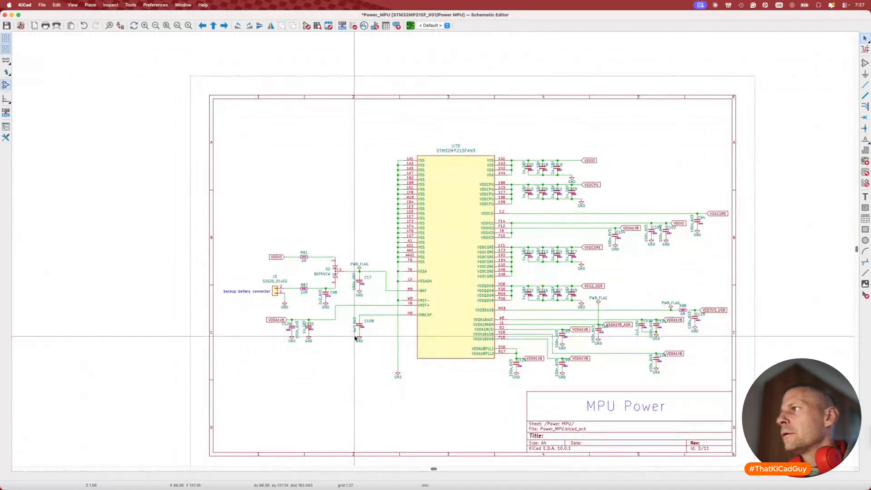
{"action": "scroll", "coordinate": [387, 289], "scroll_direction": "up", "scroll_amount": 3}
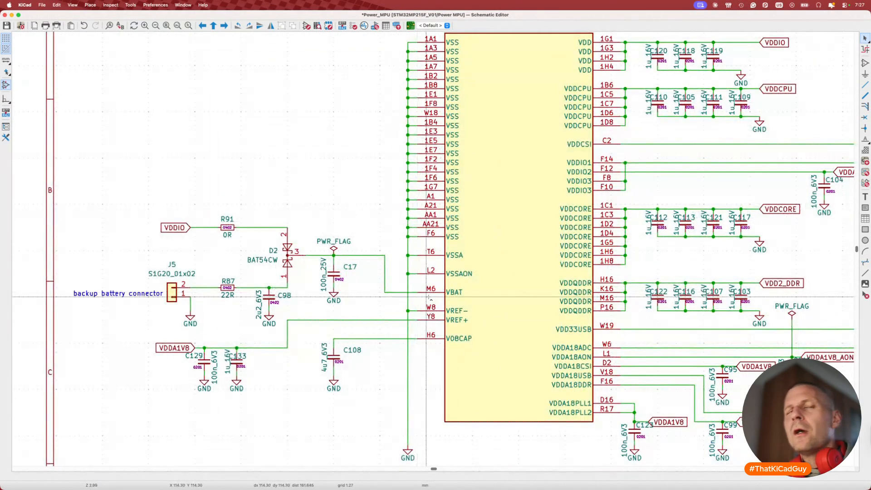
{"action": "key", "text": "super+Tab"}
{"action": "left_click", "coordinate": [476, 282]}
{"action": "left_click_drag", "start_coordinate": [475, 283], "coordinate": [490, 282]}
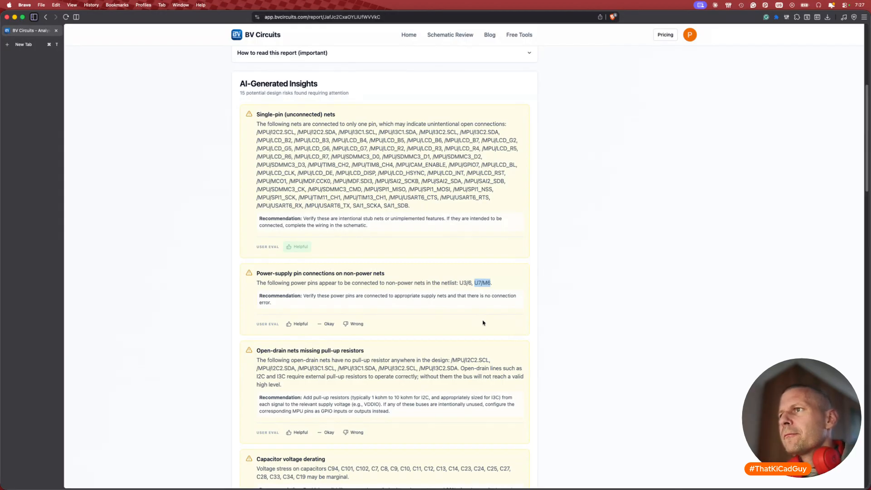
{"action": "key", "text": "super+Tab"}
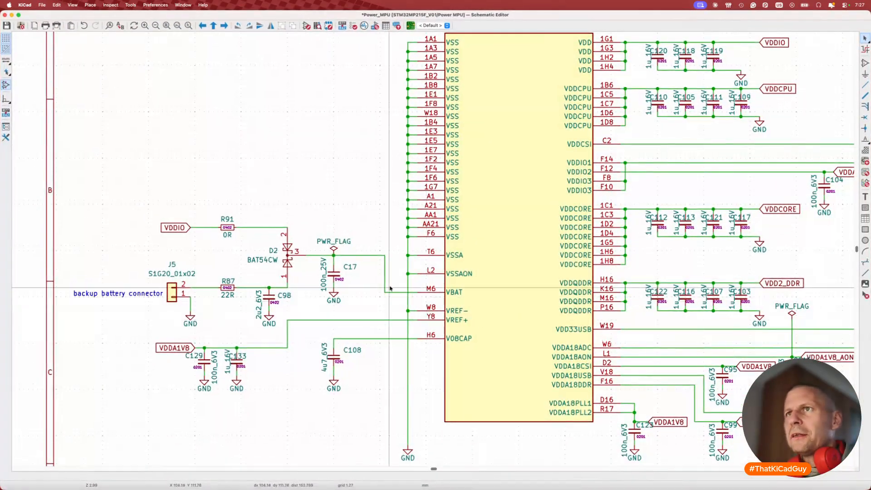
{"action": "left_click", "coordinate": [177, 228]}
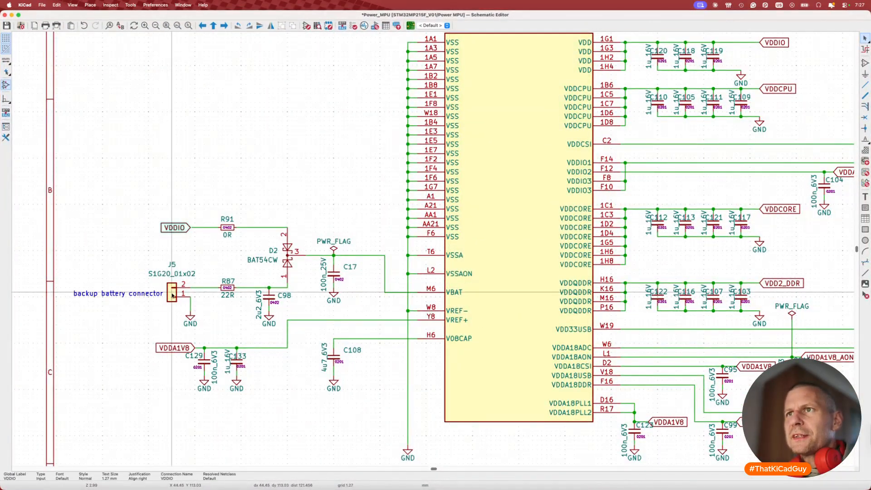
{"action": "left_click_drag", "start_coordinate": [131, 277], "coordinate": [211, 333]}
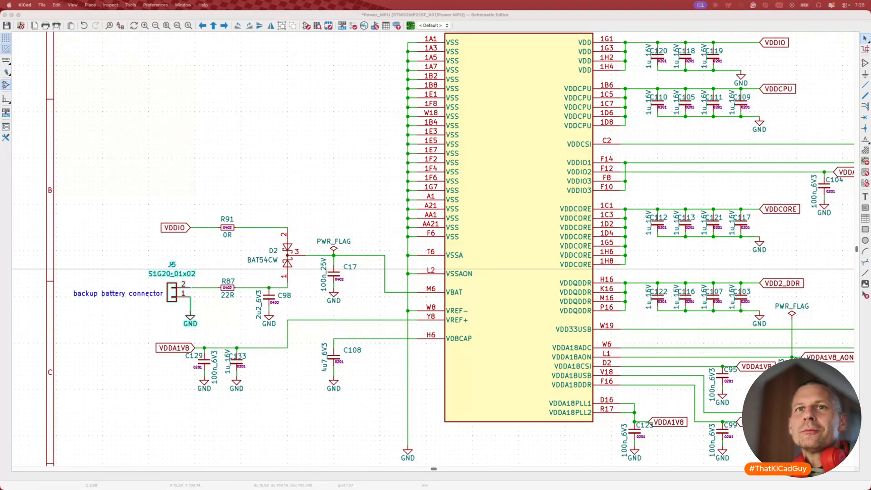
Rate the report's power-supply pin connections insight as Helpful and highlight the open-drain nets missing pull-up resistors heading.
{"action": "left_click", "coordinate": [195, 347]}
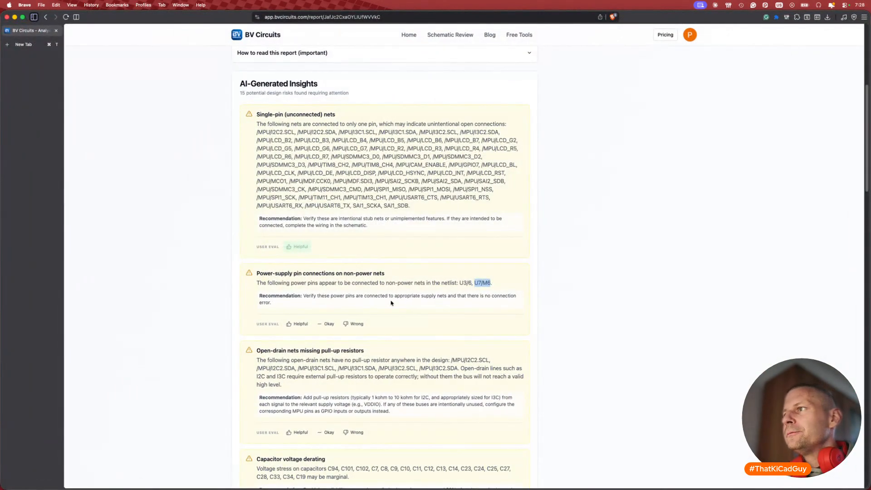
{"action": "left_click", "coordinate": [298, 324]}
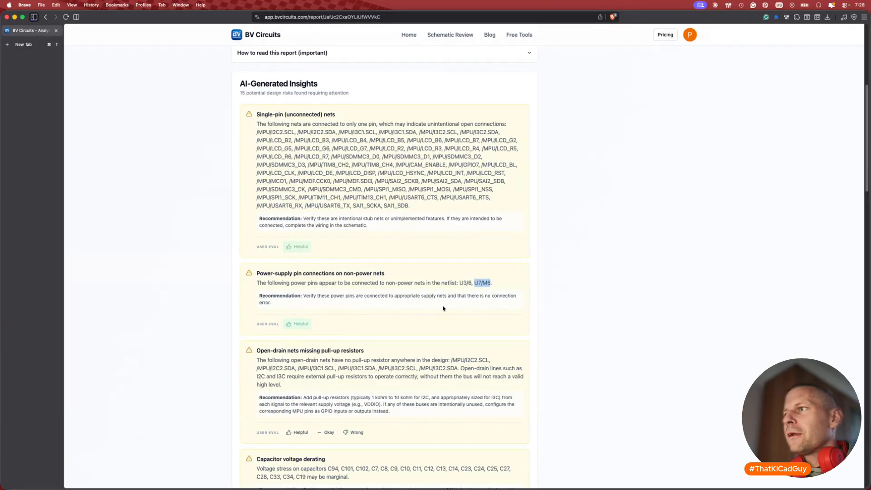
{"action": "scroll", "coordinate": [465, 304], "scroll_direction": "down", "scroll_amount": 3}
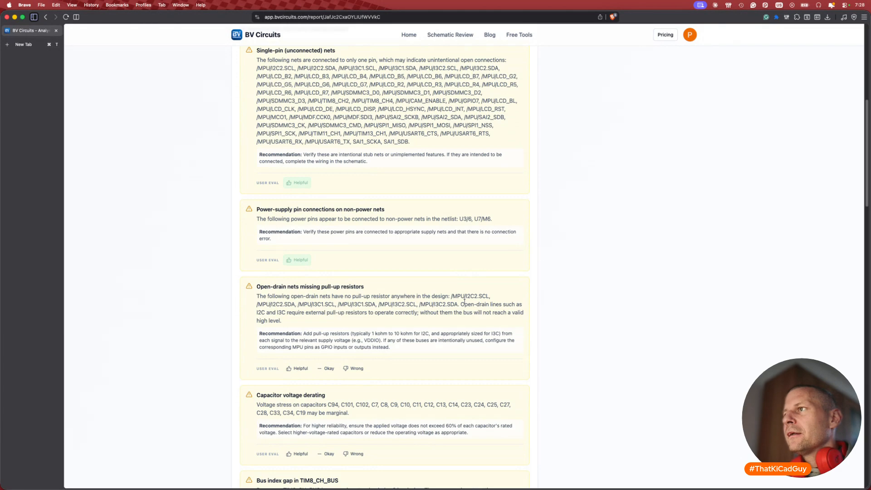
{"action": "scroll", "coordinate": [465, 301], "scroll_direction": "down", "scroll_amount": 2}
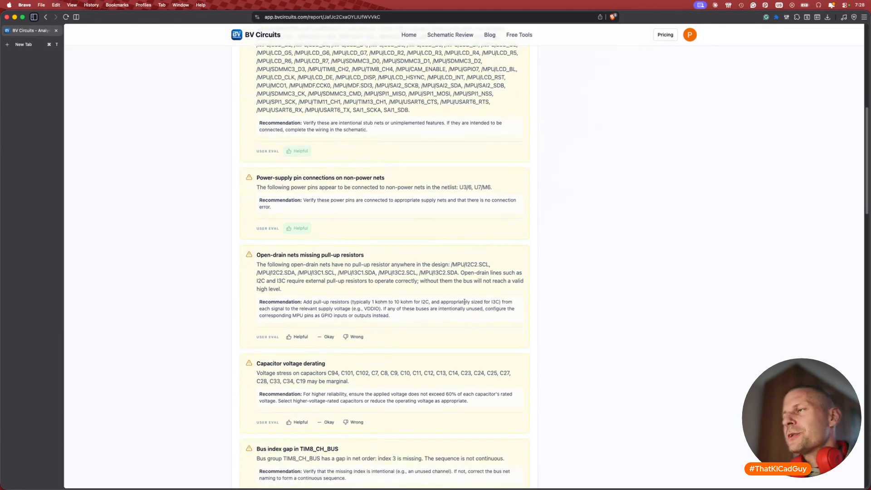
{"action": "left_click_drag", "start_coordinate": [257, 254], "coordinate": [367, 257]}
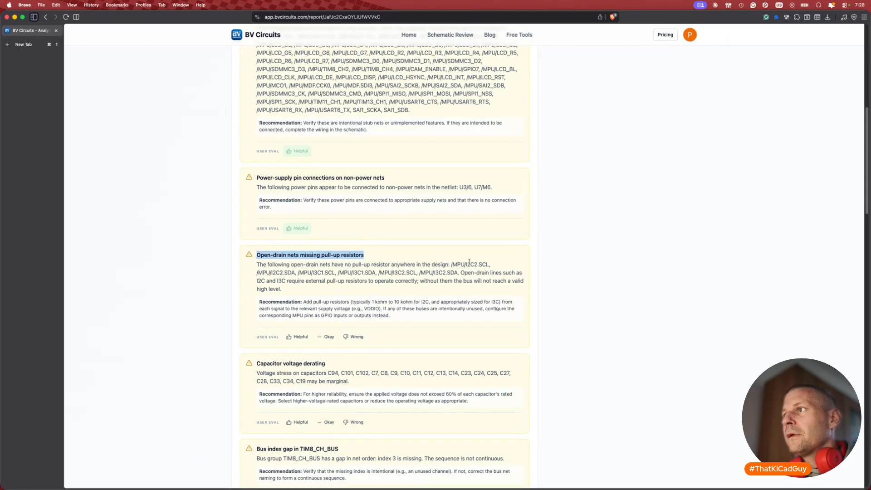
Copy the I2C2.SCL net name from the open-drain insight, open the MPU sheet in the KiCad schematic and search for I2C2.SCL.
{"action": "left_click_drag", "start_coordinate": [467, 264], "coordinate": [489, 264]}
{"action": "key", "text": "super+c"}
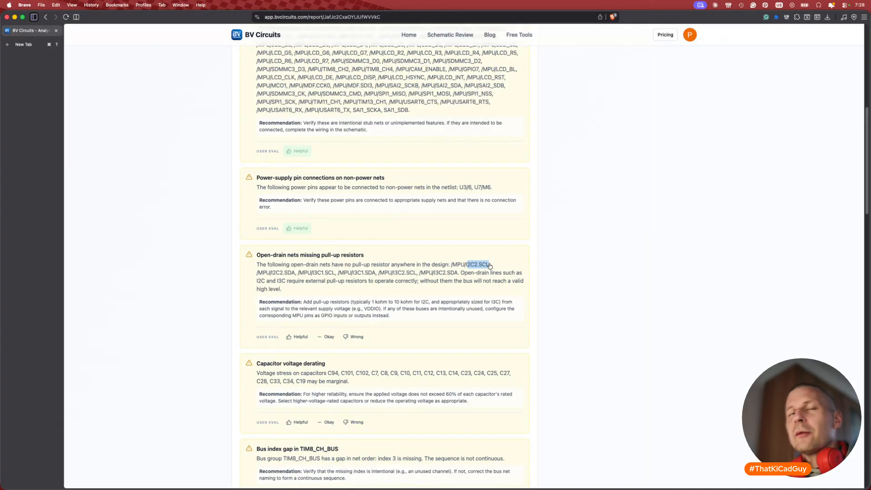
{"action": "key", "text": "super+Tab"}
{"action": "key", "text": "alt+BackSpace"}
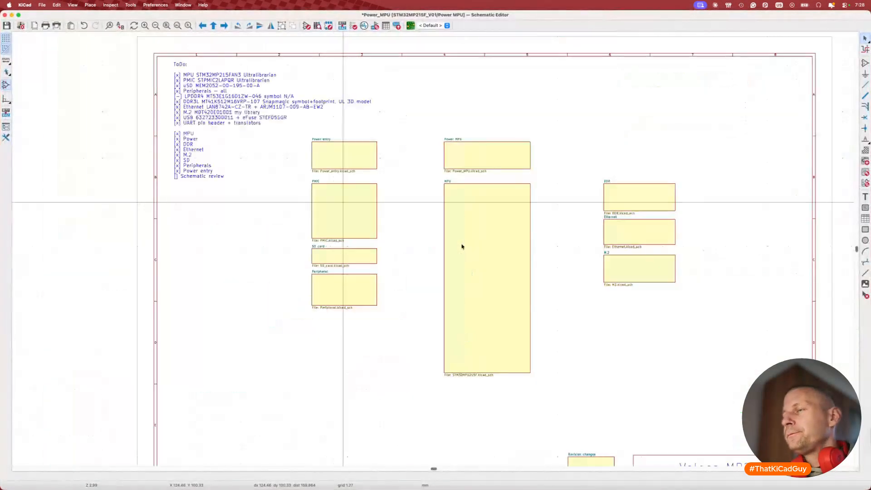
{"action": "double_click", "coordinate": [461, 247]}
{"action": "key", "text": "super+f"}
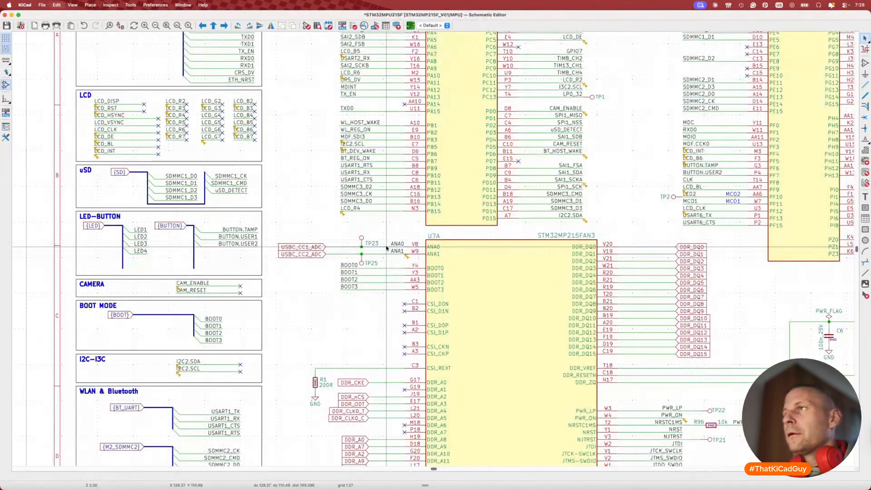
{"action": "key", "text": "super+v"}
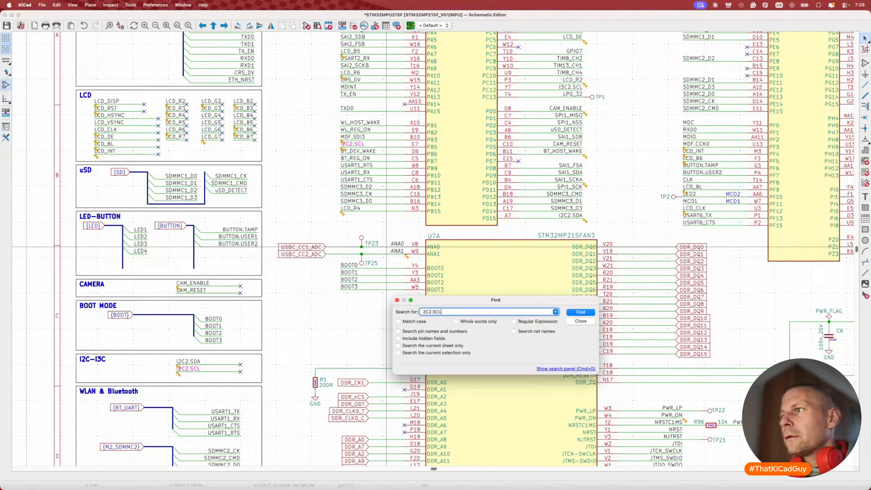
{"action": "type", "text": "I"}
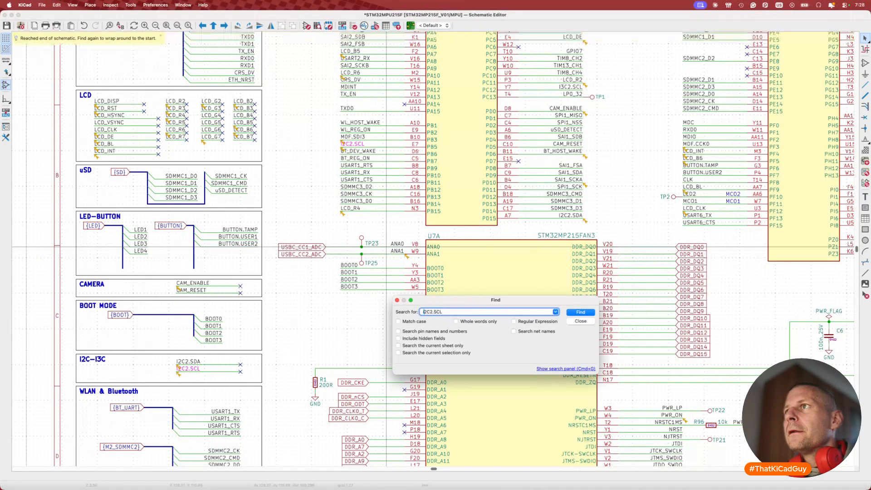
{"action": "key", "text": "Return"}
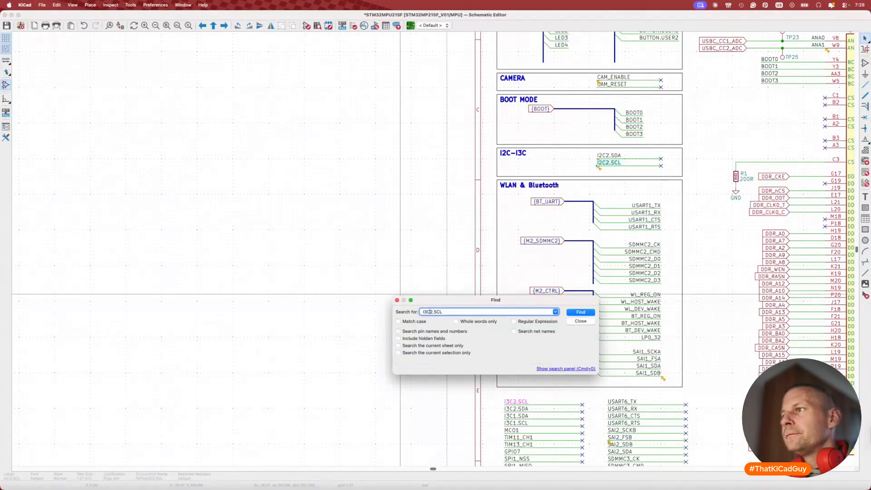
Search the schematic for the I3C1.SCL net and step through its matches.
{"action": "key", "text": "Right"}
{"action": "key", "text": "Right"}
{"action": "key", "text": "BackSpace"}
{"action": "type", "text": "1"}
{"action": "key", "text": "Return"}
{"action": "key", "text": "Return"}
{"action": "key", "text": "Return"}
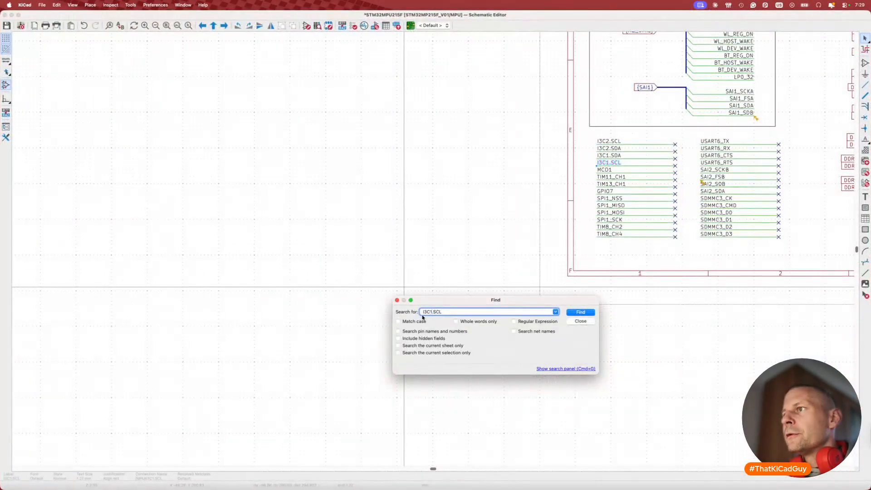
Search the schematic for the I3C2.SCL net and step through its matches.
{"action": "left_click", "coordinate": [432, 312]}
{"action": "key", "text": "BackSpace"}
{"action": "type", "text": "2"}
{"action": "key", "text": "Return"}
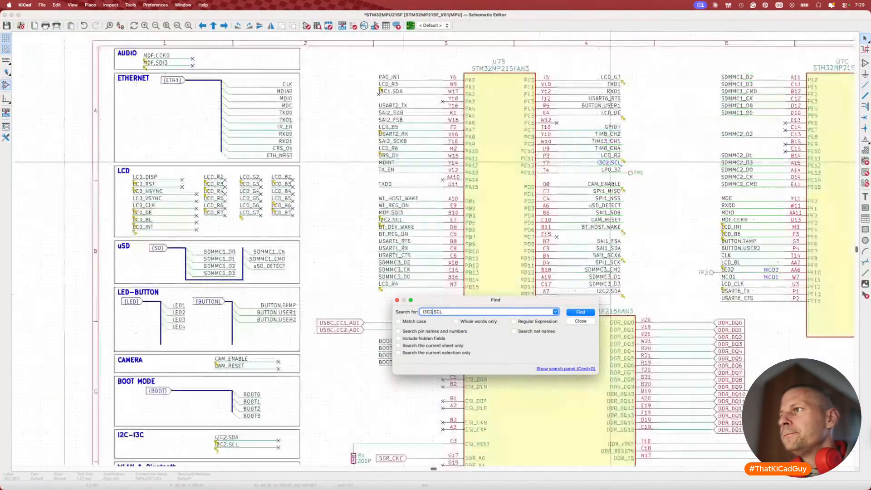
{"action": "key", "text": "Return"}
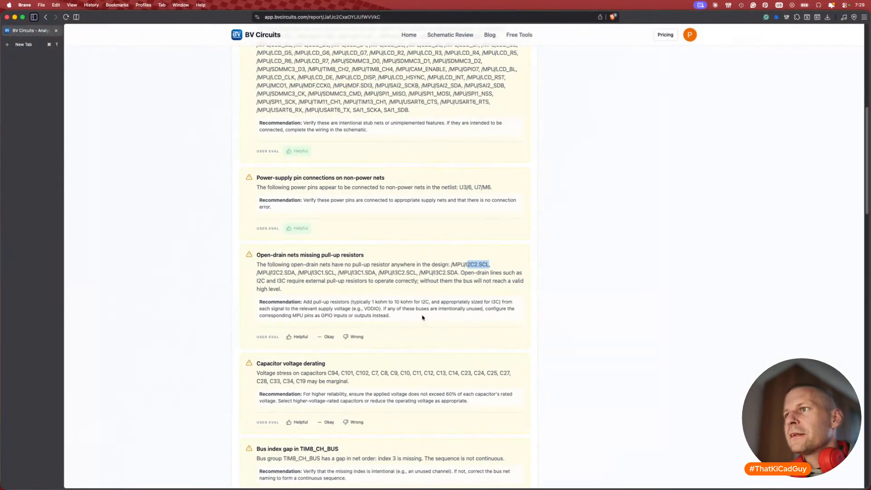
Rate the report's open-drain nets missing pull-up resistors insight as Okay and go to the capacitor voltage derating insight.
{"action": "left_click", "coordinate": [328, 337]}
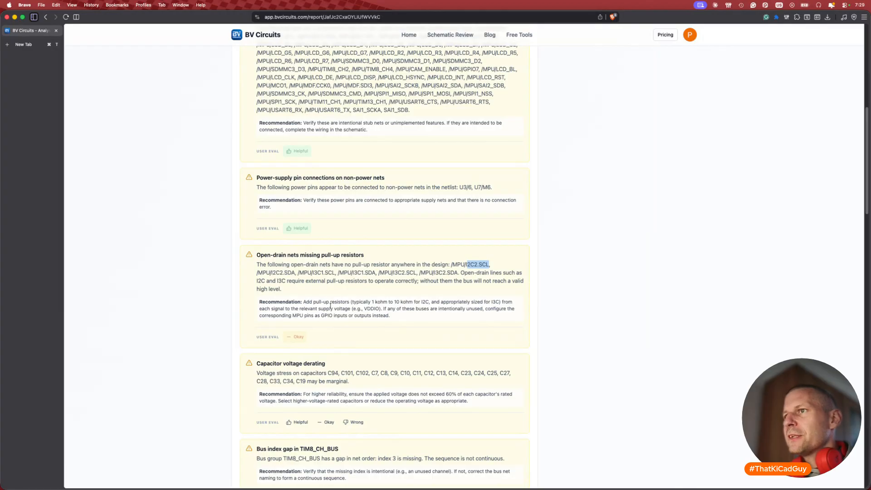
{"action": "scroll", "coordinate": [330, 306], "scroll_direction": "down", "scroll_amount": 4}
{"action": "key", "text": "super+Tab"}
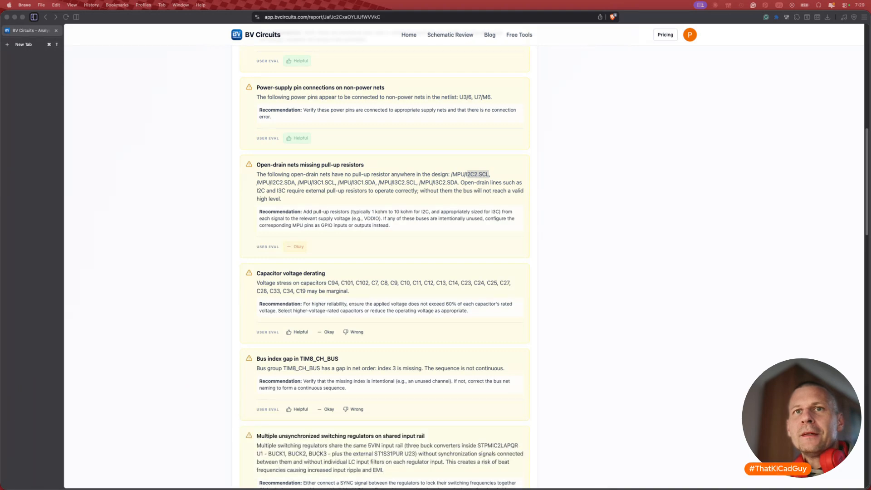
{"action": "scroll", "coordinate": [400, 317], "scroll_direction": "down", "scroll_amount": 2}
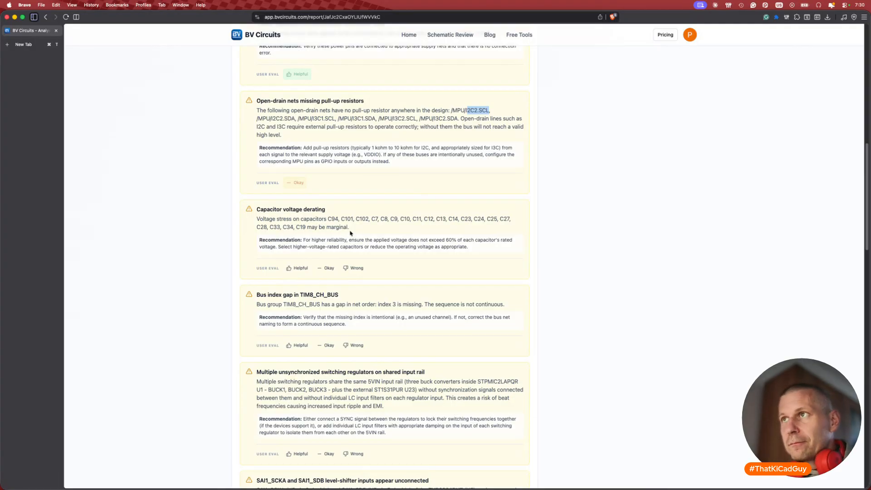
Pick C94 from the capacitor voltage derating insight, switch to the KiCad schematic and search for C94 from the root sheet.
{"action": "left_click_drag", "start_coordinate": [327, 219], "coordinate": [338, 218]}
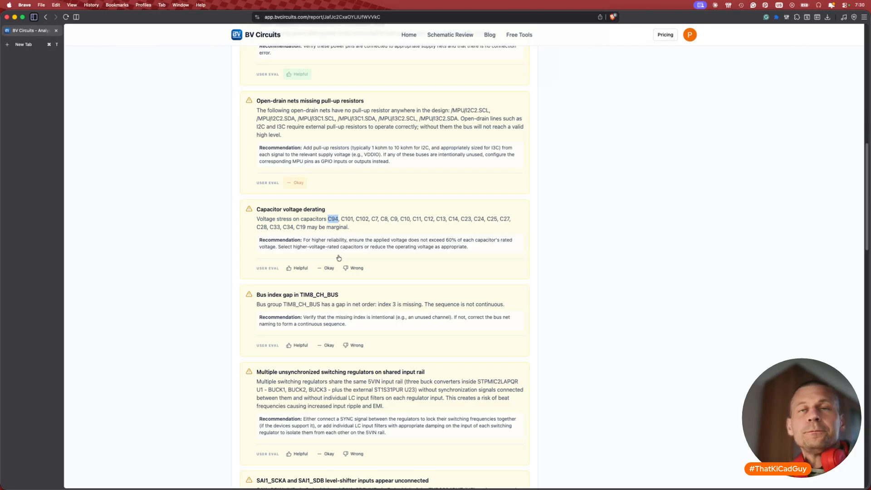
{"action": "key", "text": "super+Tab"}
{"action": "left_click", "coordinate": [572, 324]}
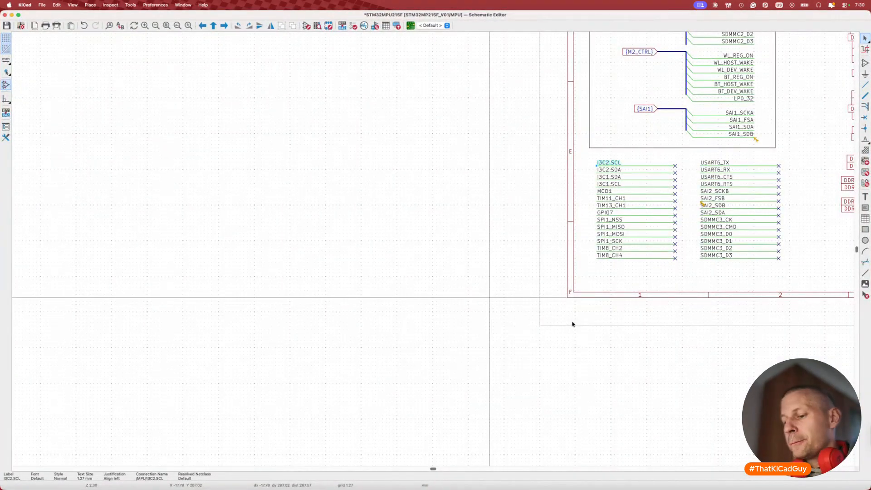
{"action": "key", "text": "alt+BackSpace"}
{"action": "key", "text": "super+f"}
{"action": "type", "text": "C94"}
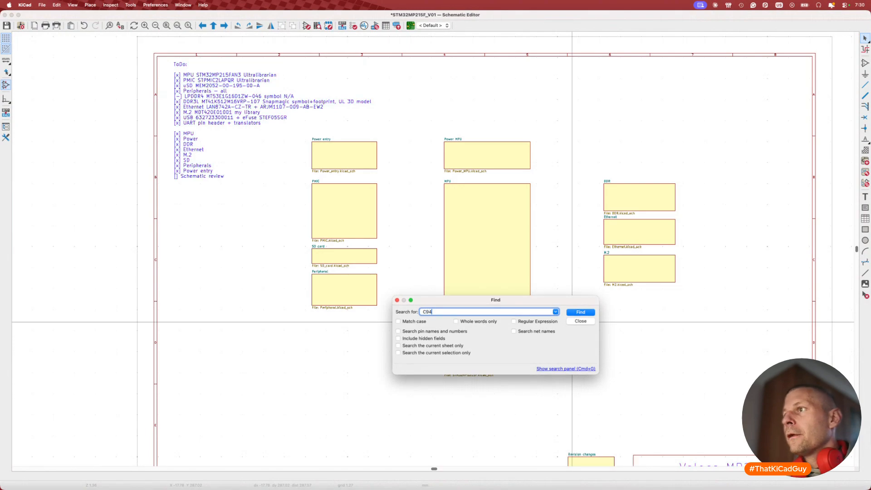
{"action": "key", "text": "Return"}
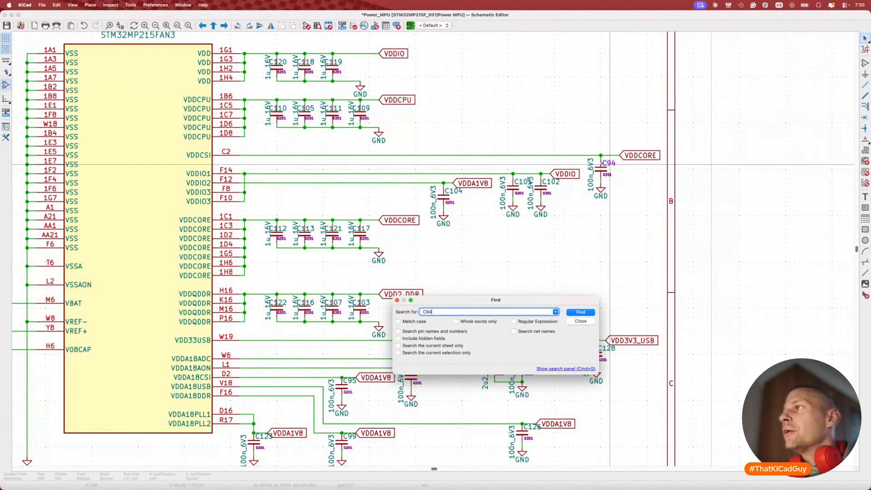
{"action": "key", "text": "Escape"}
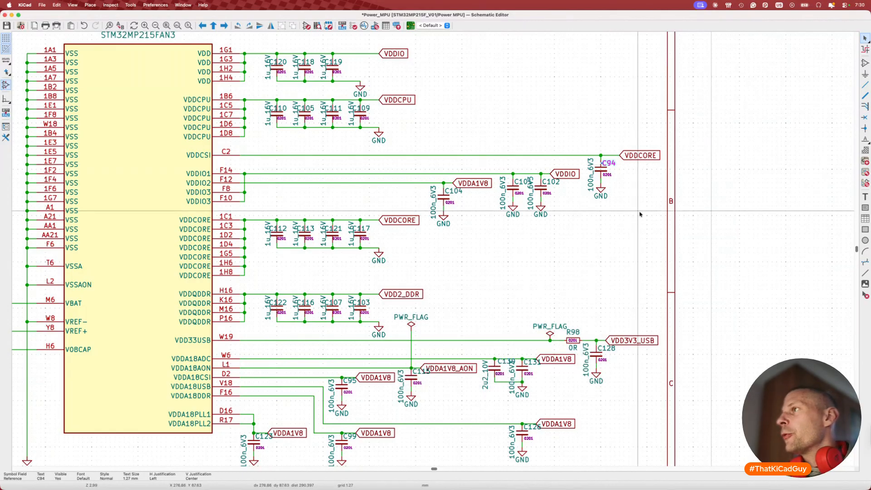
Open the symbol properties of capacitor C94, review its fields and close them without changes.
{"action": "left_click", "coordinate": [600, 168]}
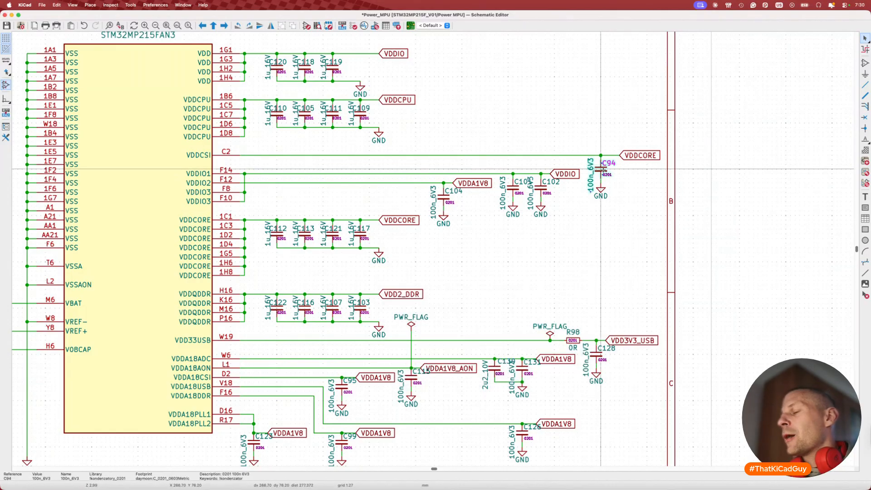
{"action": "double_click", "coordinate": [600, 168]}
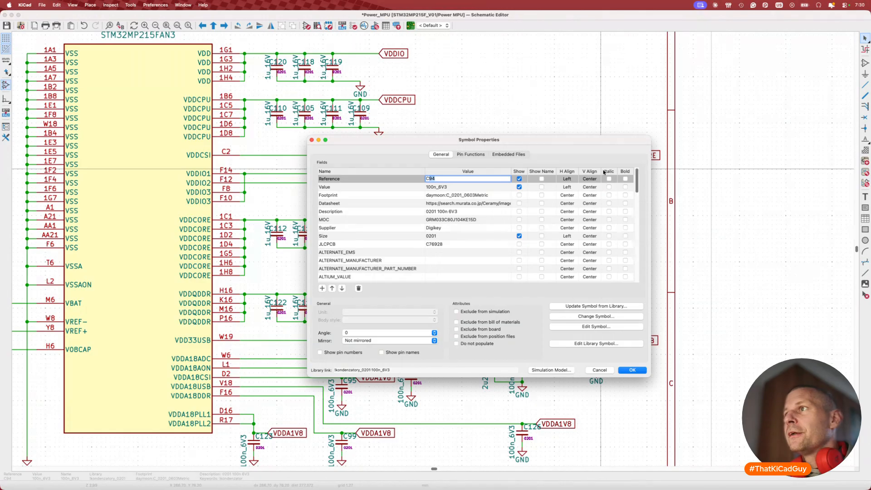
{"action": "scroll", "coordinate": [494, 220], "scroll_direction": "down", "scroll_amount": 5}
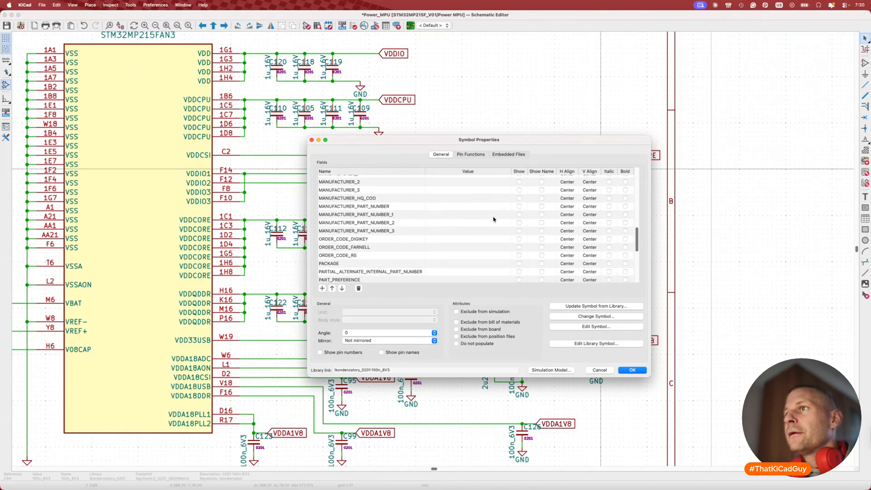
{"action": "scroll", "coordinate": [495, 219], "scroll_direction": "up", "scroll_amount": 5}
{"action": "scroll", "coordinate": [381, 254], "scroll_direction": "down", "scroll_amount": 15}
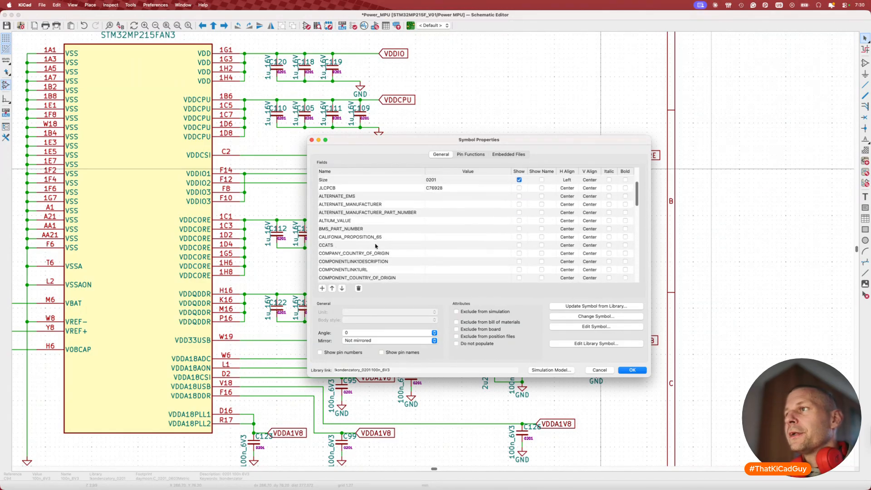
{"action": "scroll", "coordinate": [387, 248], "scroll_direction": "down", "scroll_amount": 2}
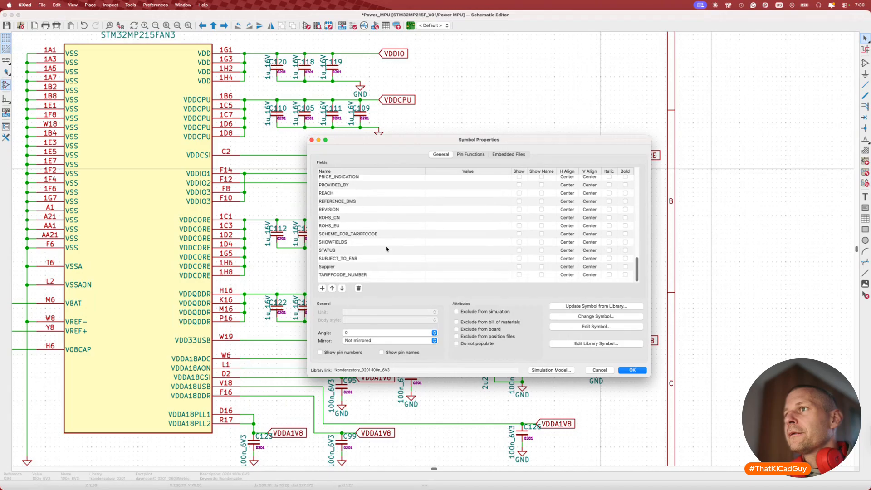
{"action": "scroll", "coordinate": [387, 248], "scroll_direction": "up", "scroll_amount": 15}
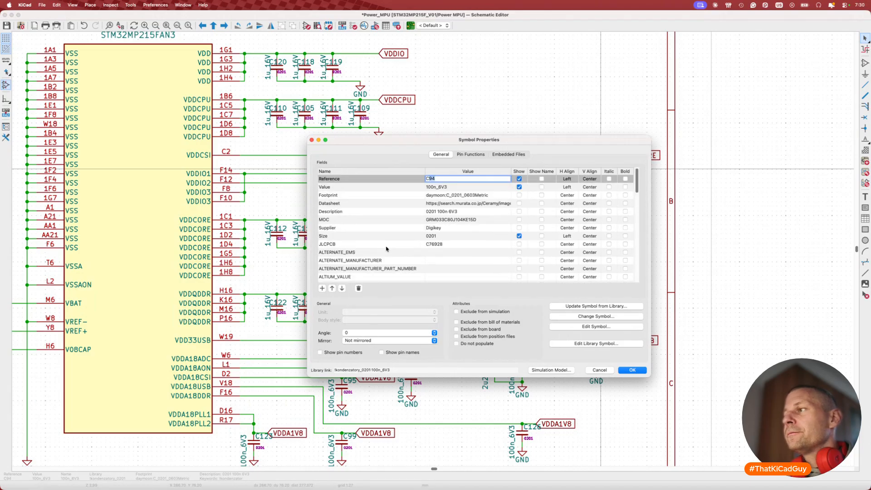
{"action": "left_click", "coordinate": [599, 370]}
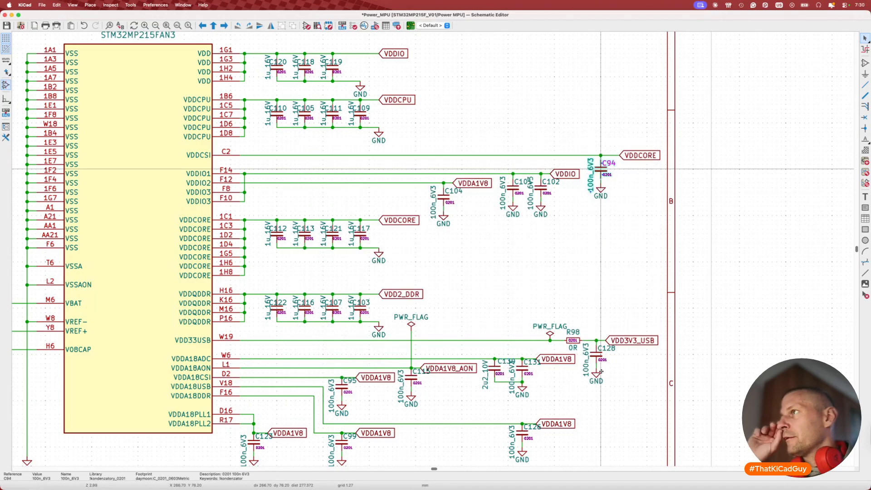
Check the value of capacitor C102 and the VDDCORE supply label feeding C94 on the Power MPU sheet.
{"action": "left_click", "coordinate": [605, 260]}
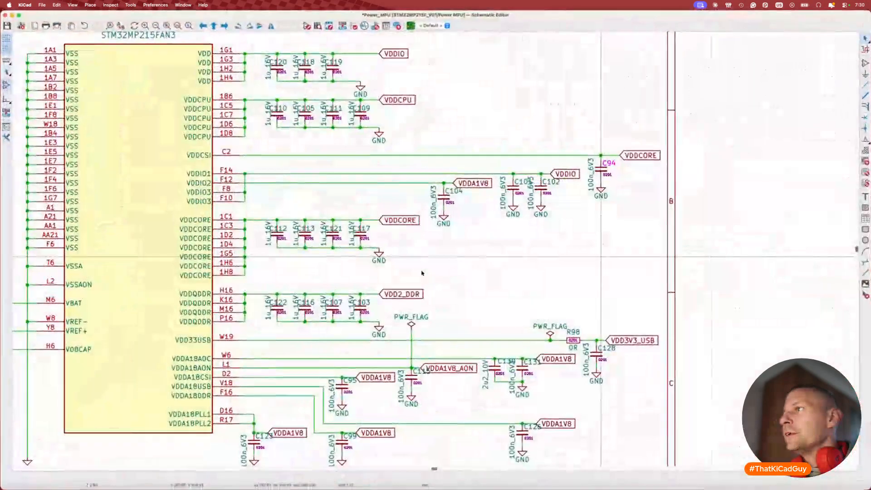
{"action": "left_click", "coordinate": [528, 197]}
{"action": "left_click", "coordinate": [531, 198]}
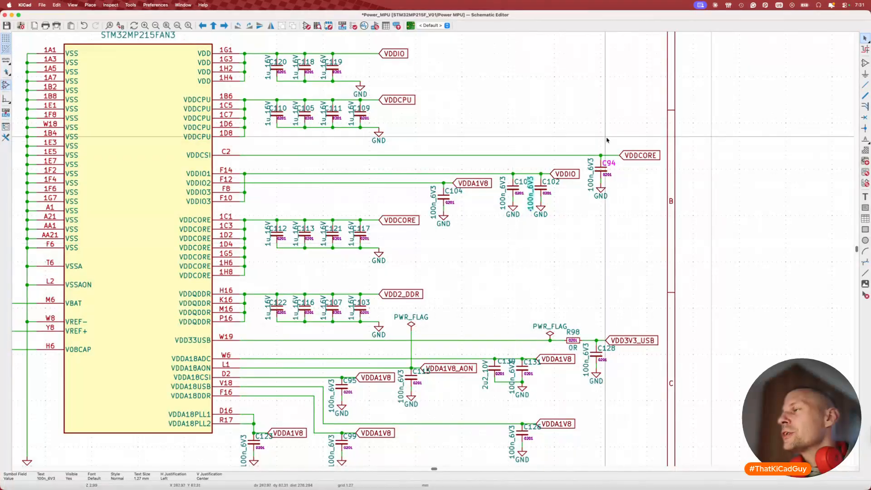
{"action": "left_click", "coordinate": [639, 156]}
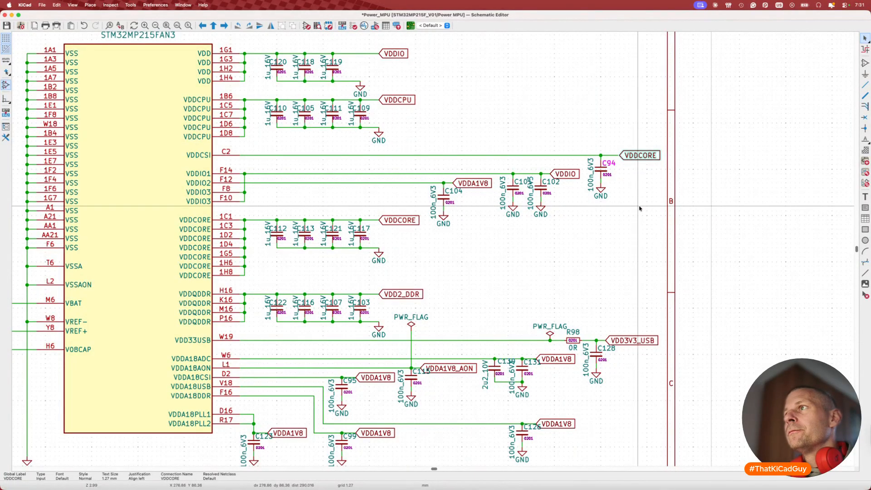
{"action": "scroll", "coordinate": [640, 208], "scroll_direction": "up", "scroll_amount": 2}
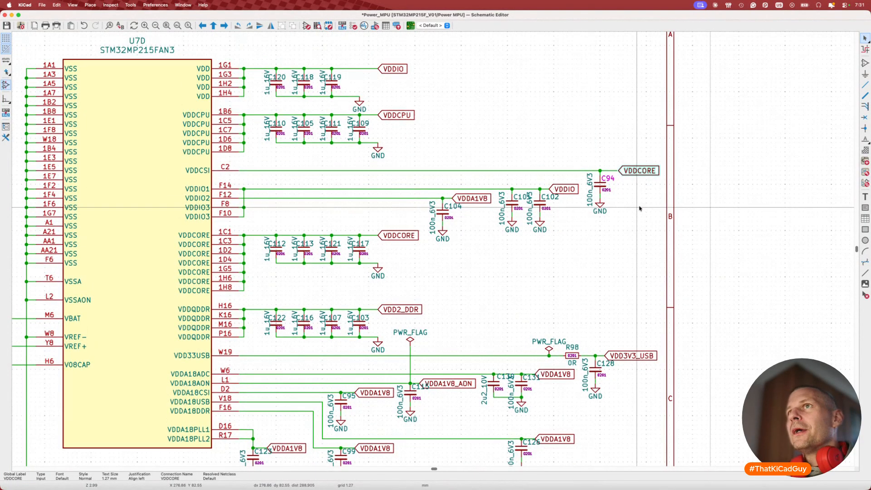
{"action": "scroll", "coordinate": [639, 208], "scroll_direction": "up", "scroll_amount": 5}
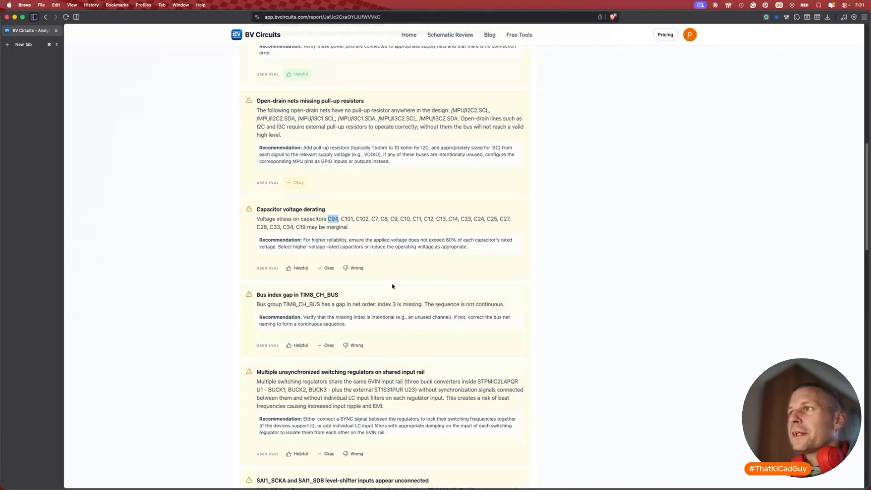
Return from the report to the schematic's root sheet and search for C7.
{"action": "key", "text": "super+Tab"}
{"action": "scroll", "coordinate": [397, 251], "scroll_direction": "left", "scroll_amount": 10}
{"action": "key", "text": "alt+BackSpace"}
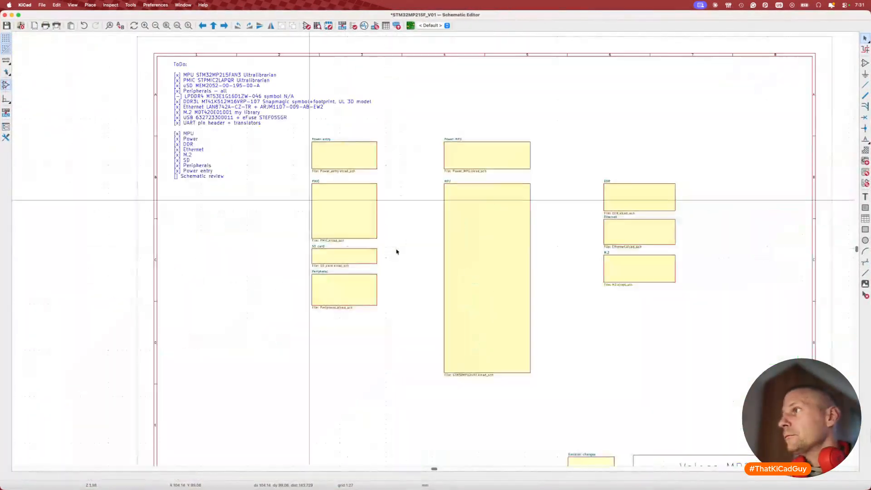
{"action": "key", "text": "super+f"}
{"action": "type", "text": "C7"}
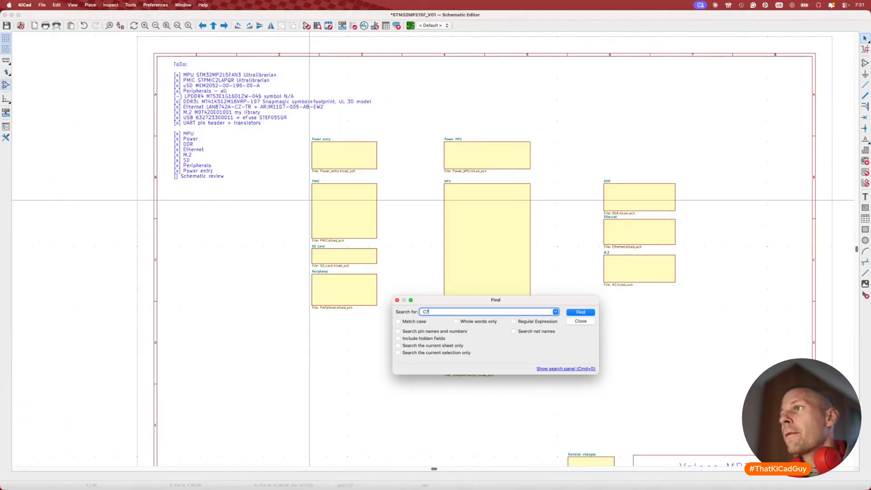
{"action": "key", "text": "Return"}
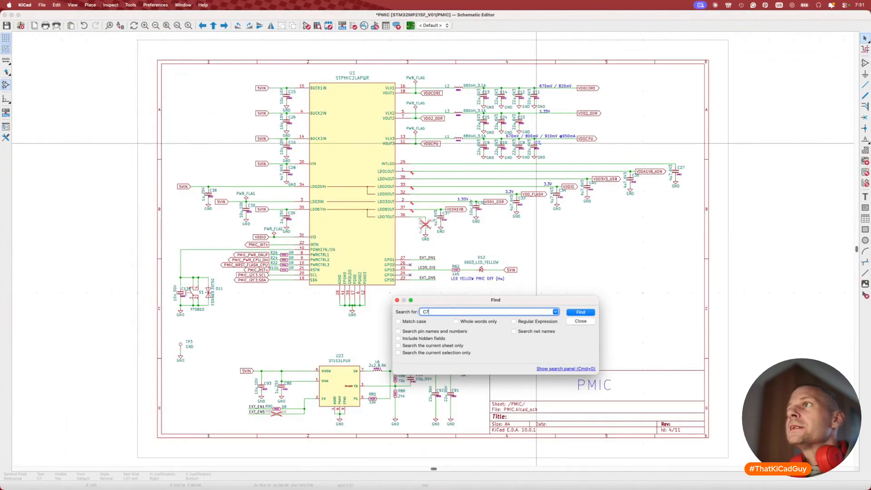
Step through the further C7 matches on the Ethernet, M.2 and Power entry sheets until back on the PMIC sheet.
{"action": "key", "text": "Return"}
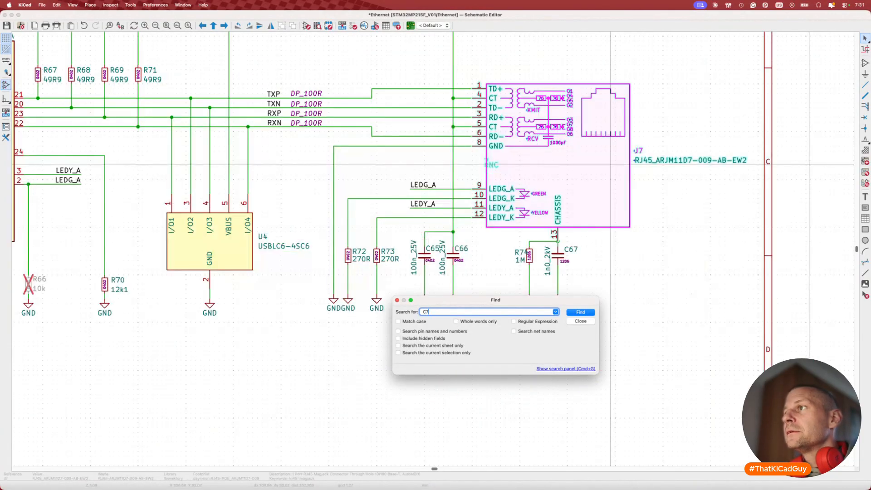
{"action": "key", "text": "Return"}
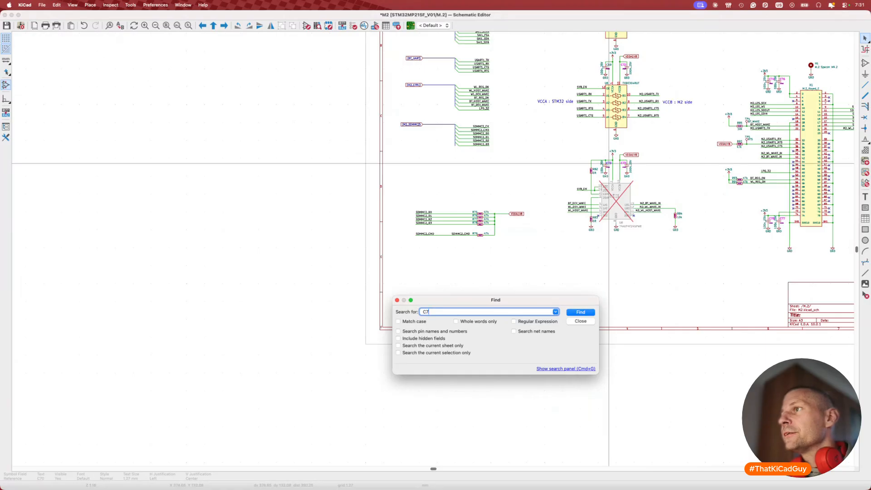
{"action": "key", "text": "Return"}
{"action": "key", "text": "Return"}
{"action": "key", "text": "Return"}
{"action": "key", "text": "Return"}
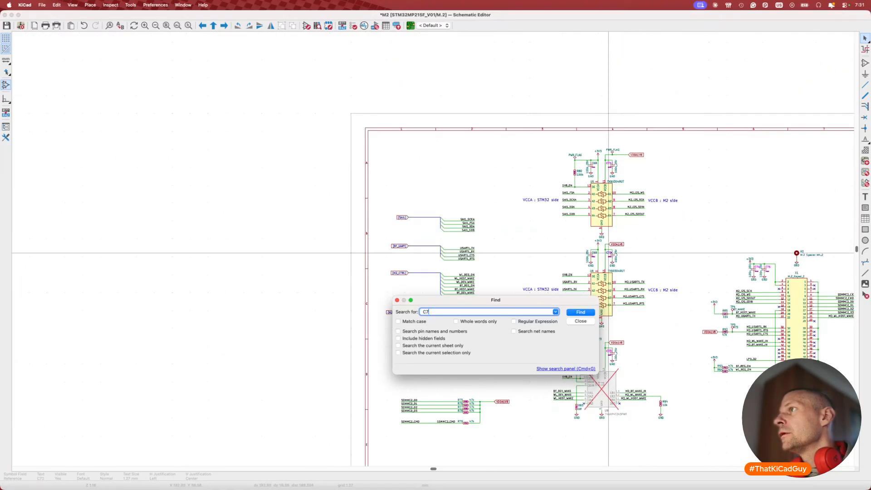
{"action": "key", "text": "Return"}
{"action": "key", "text": "Return"}
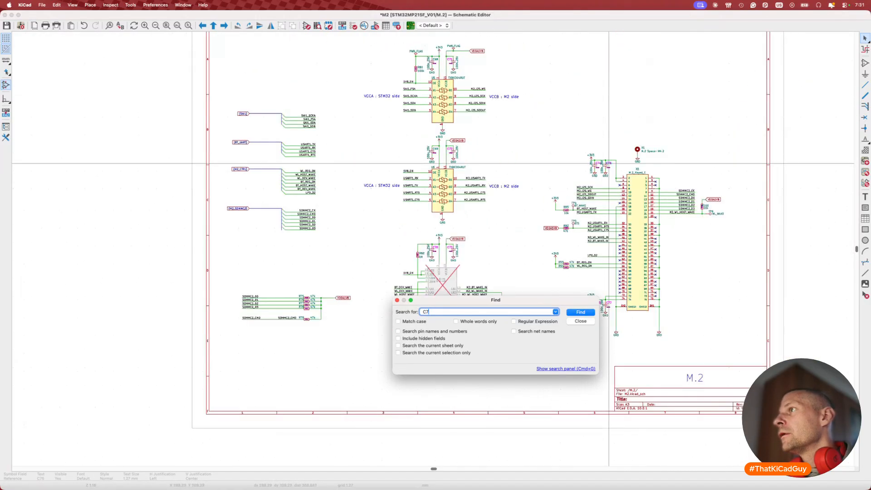
{"action": "key", "text": "Return"}
{"action": "key", "text": "Return"}
{"action": "key", "text": "Return"}
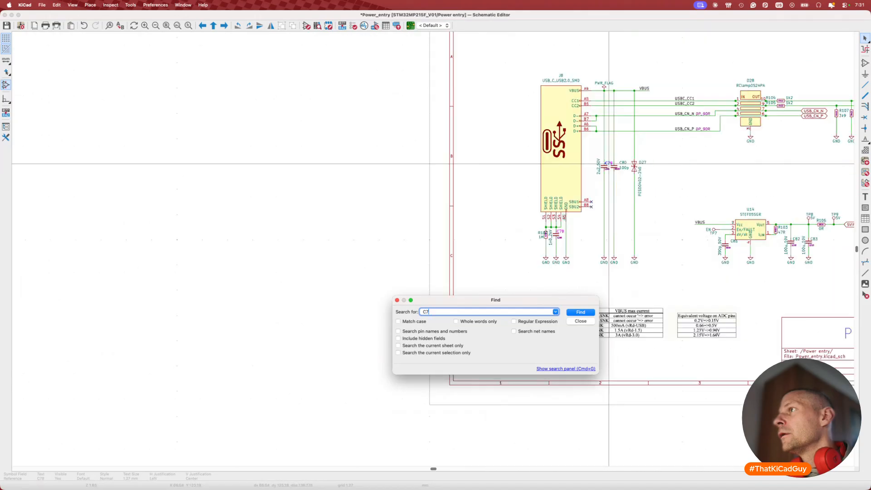
{"action": "key", "text": "Return"}
{"action": "key", "text": "Return"}
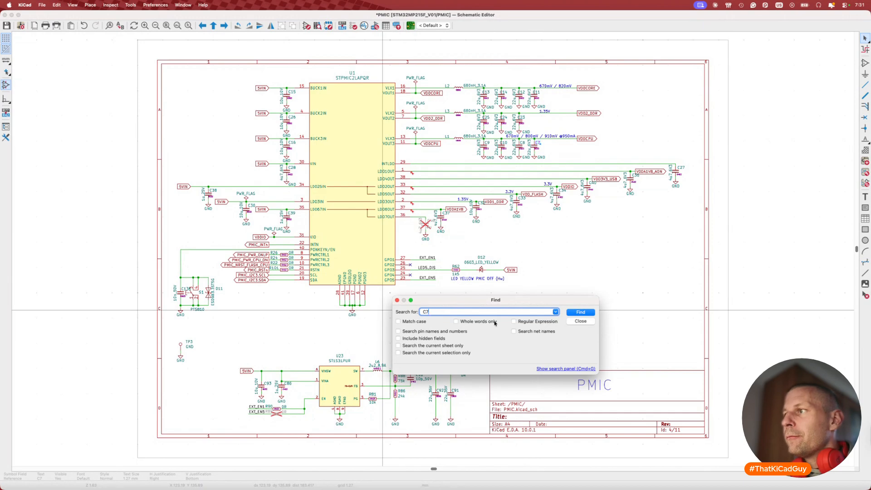
Move the Find dialog off the PMIC circuitry, go to the next C7 match and close the search.
{"action": "left_click_drag", "start_coordinate": [516, 302], "coordinate": [624, 289]}
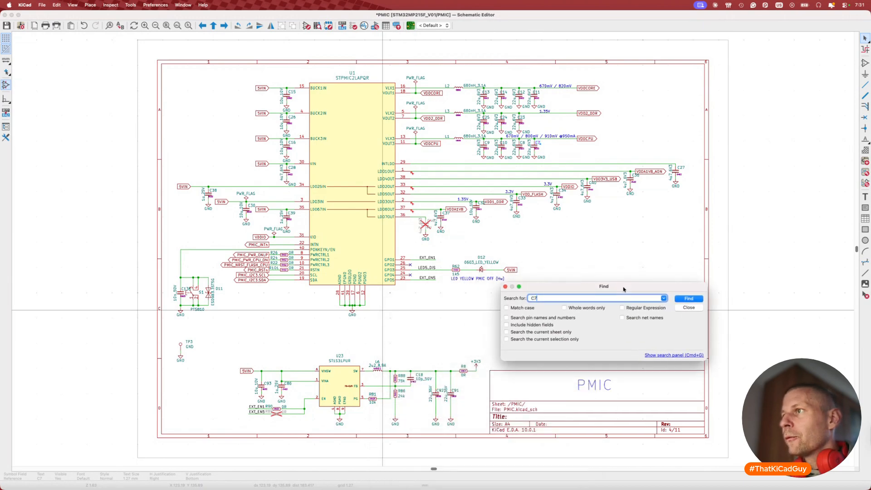
{"action": "left_click", "coordinate": [690, 298]}
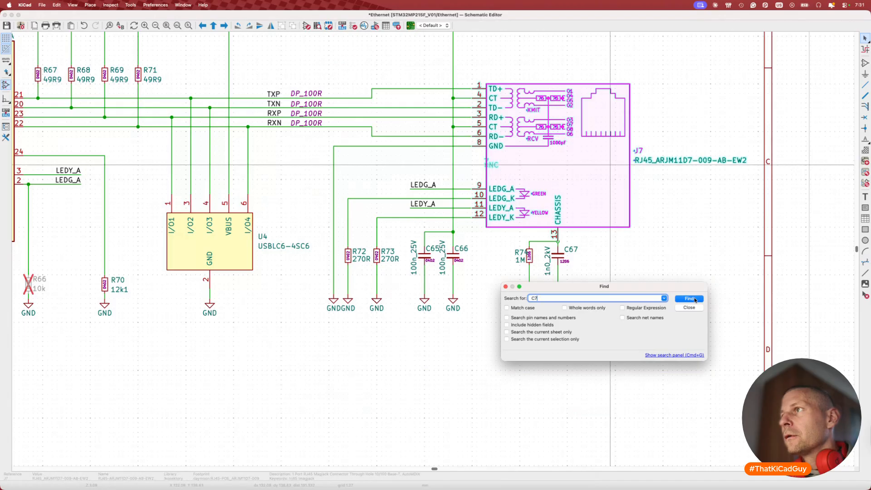
{"action": "key", "text": "Escape"}
{"action": "key", "text": "Escape"}
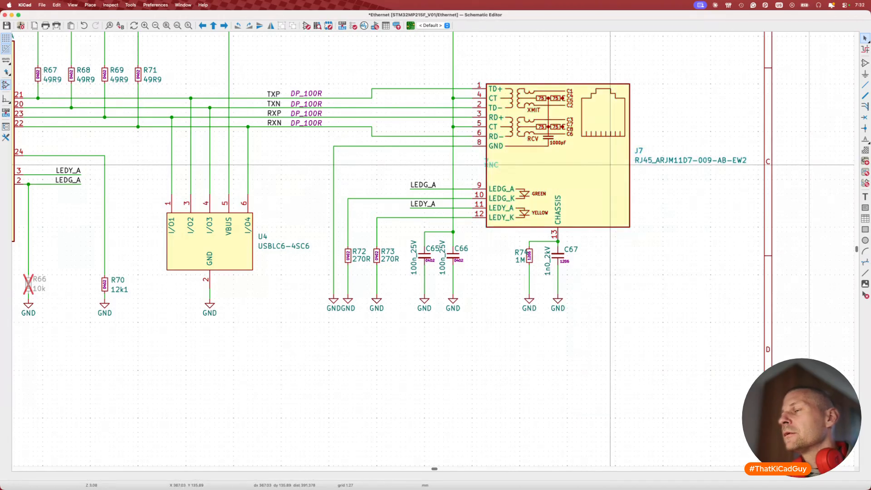
Go back to the root sheet and save the schematic.
{"action": "scroll", "coordinate": [618, 302], "scroll_direction": "down", "scroll_amount": 3}
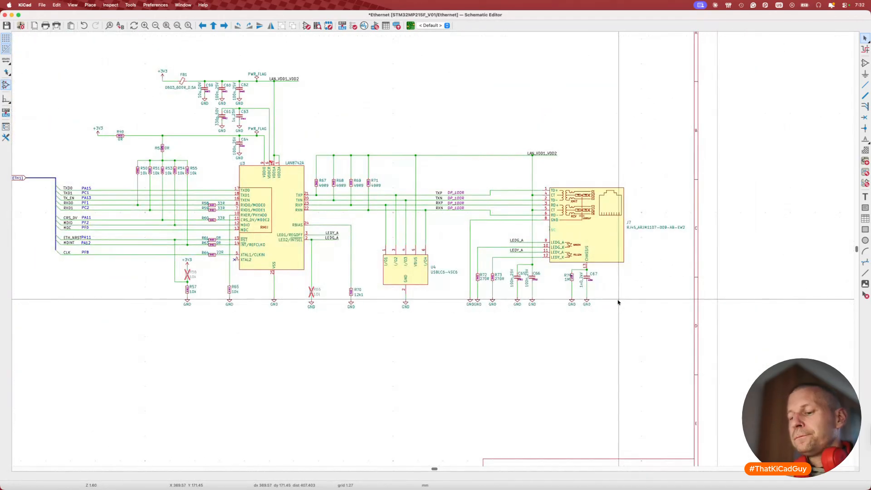
{"action": "key", "text": "alt+BackSpace"}
{"action": "key", "text": "super+s"}
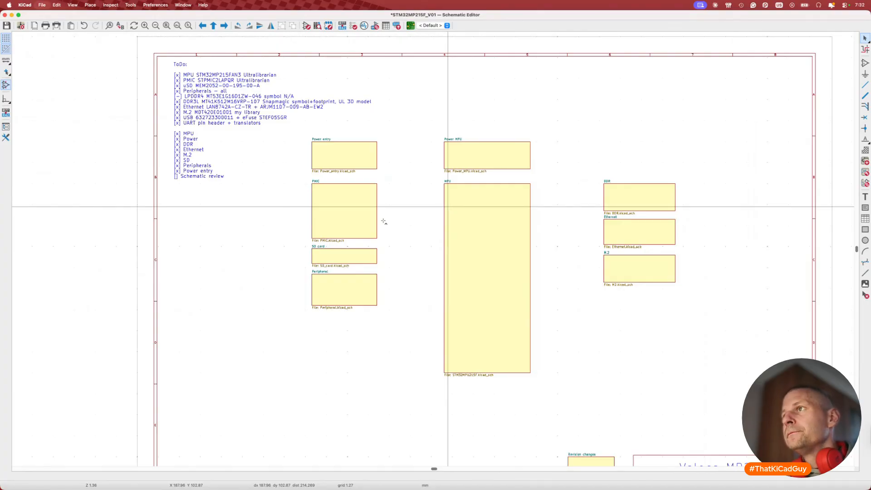
Search the schematic for C7 with whole words only and step through its matches on the PMIC and Ethernet sheets.
{"action": "key", "text": "super+f"}
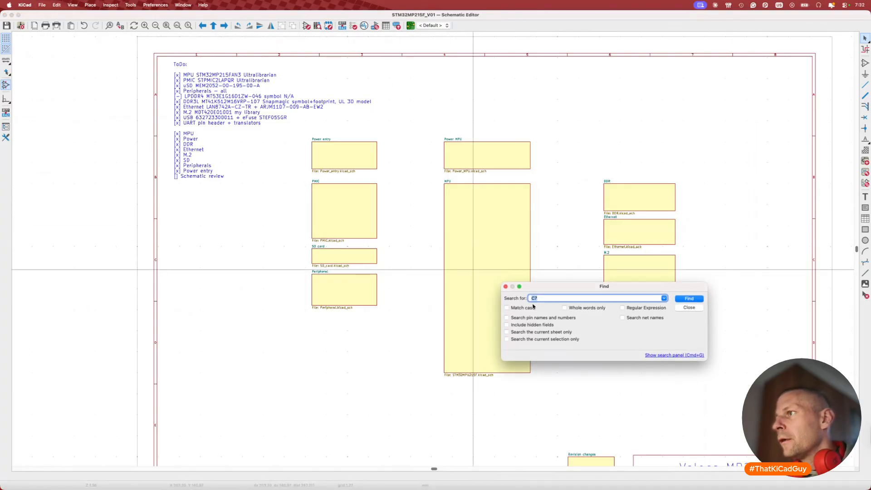
{"action": "left_click", "coordinate": [581, 308]}
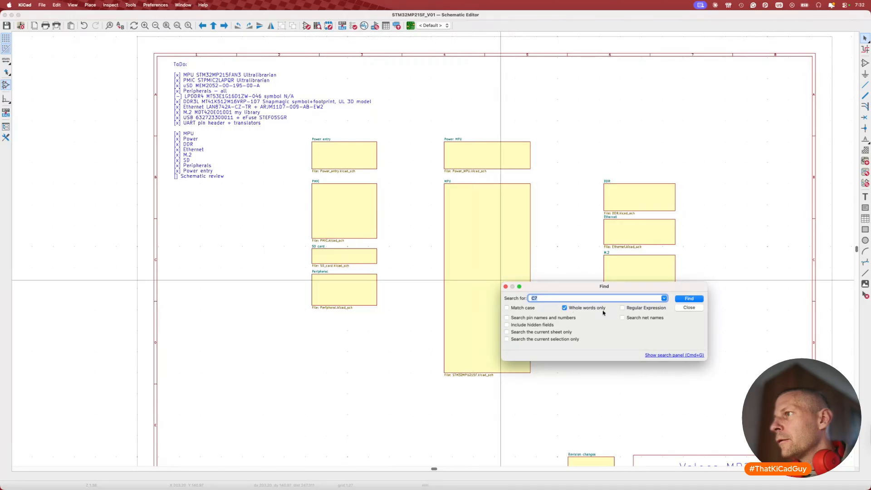
{"action": "left_click", "coordinate": [686, 299]}
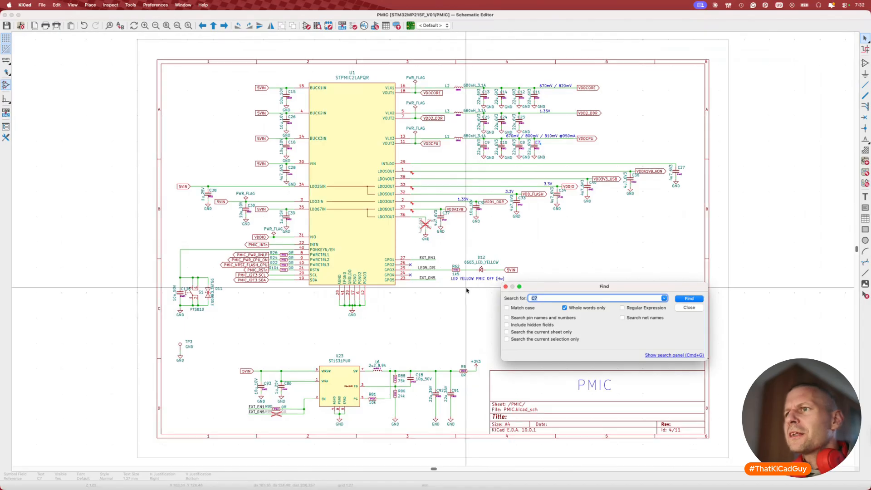
{"action": "scroll", "coordinate": [476, 288], "scroll_direction": "up", "scroll_amount": 10}
{"action": "left_click", "coordinate": [689, 300]}
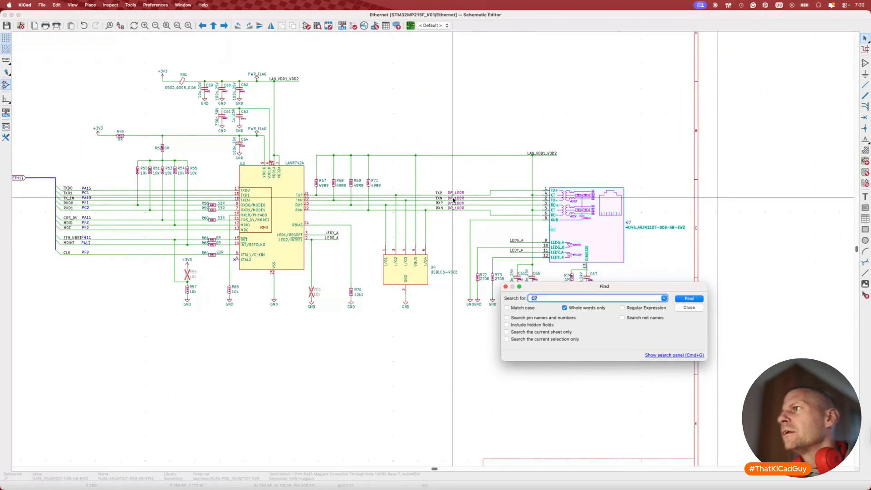
Restart the C7 search, step through its matches until back on the Ethernet sheet, and close the search.
{"action": "key", "text": "Escape"}
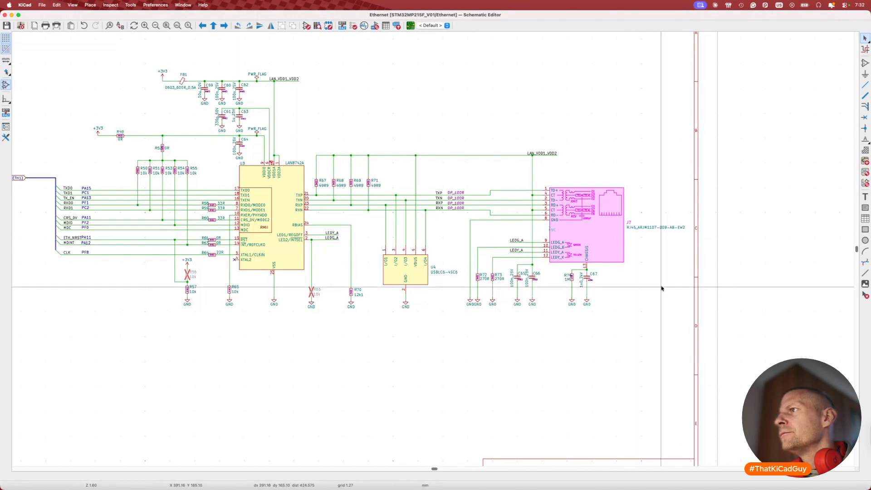
{"action": "key", "text": "super+f"}
{"action": "left_click", "coordinate": [690, 298]}
{"action": "left_click", "coordinate": [694, 300]}
{"action": "left_click", "coordinate": [689, 299]}
{"action": "left_click", "coordinate": [683, 301]}
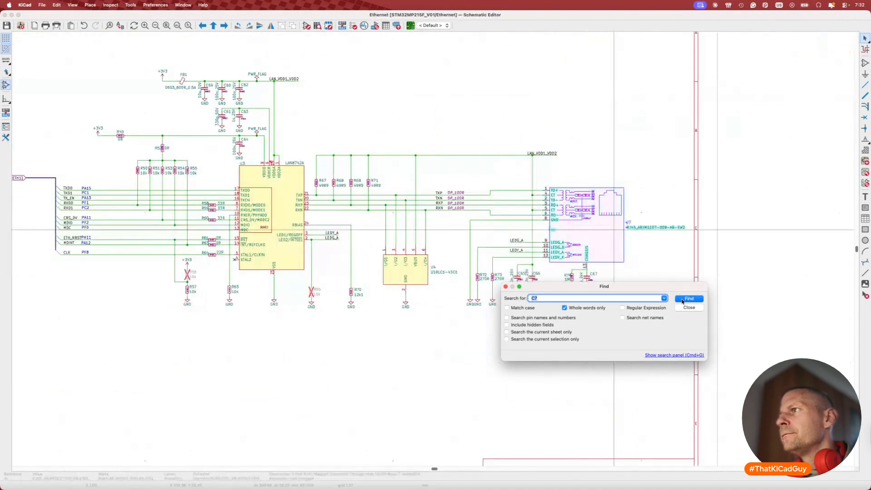
{"action": "left_click", "coordinate": [689, 308]}
Open the symbol fields table in its editing view, jump to the C7-C14, C23-C25 capacitor group, and close the table.
{"action": "left_click", "coordinate": [141, 4]}
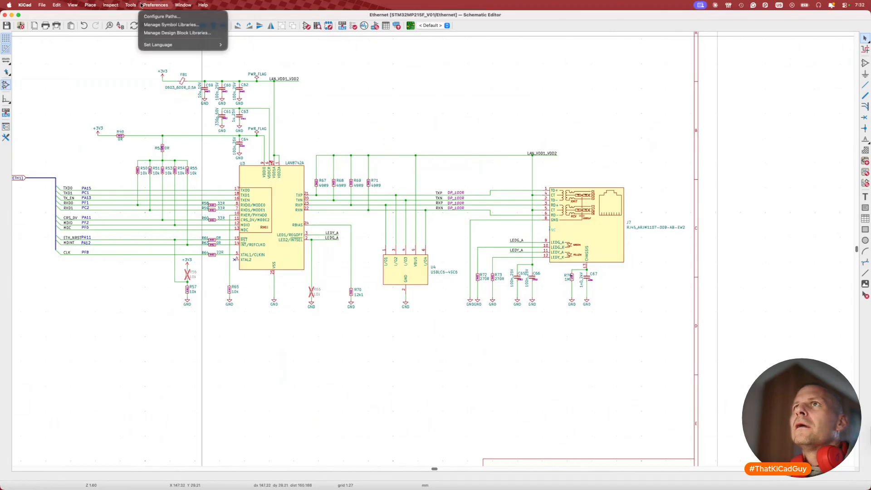
{"action": "mouse_move", "coordinate": [130, 4]}
{"action": "left_click", "coordinate": [154, 141]}
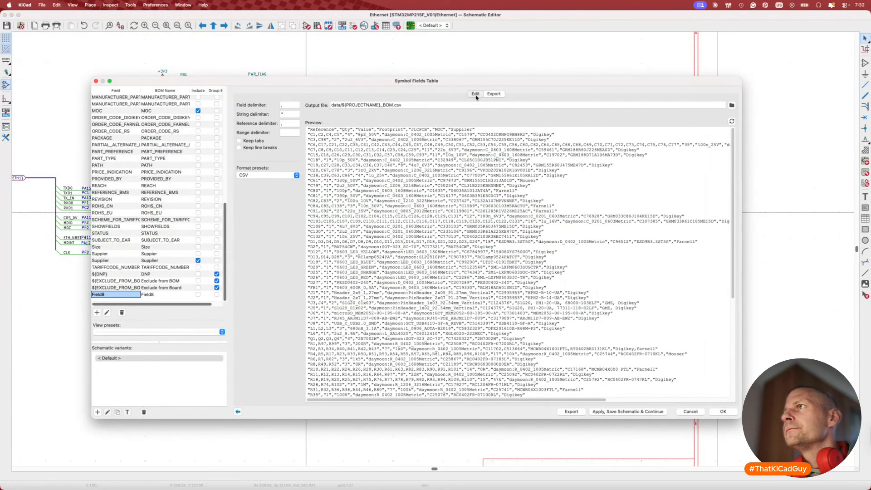
{"action": "left_click", "coordinate": [475, 93]}
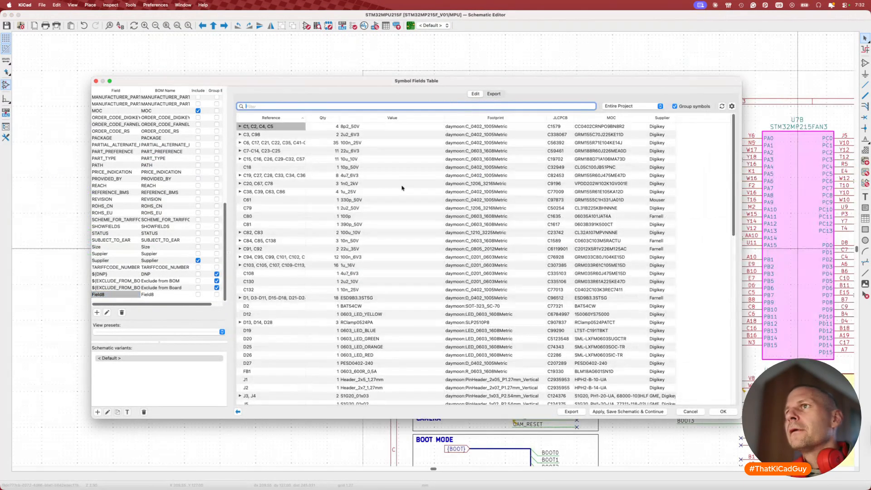
{"action": "left_click", "coordinate": [266, 150]}
{"action": "key", "text": "Escape"}
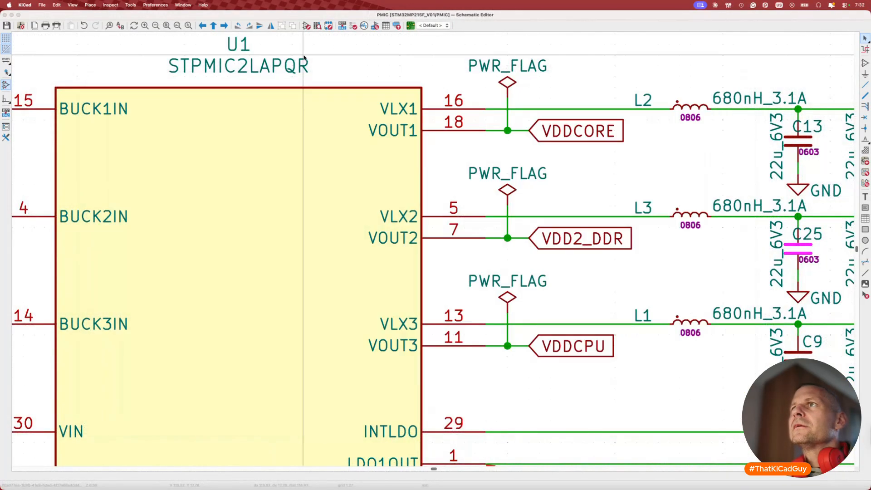
Select C7 on the VDDCPU output of the PMIC sheet and inspect the surrounding output capacitors.
{"action": "scroll", "coordinate": [403, 298], "scroll_direction": "down", "scroll_amount": 2}
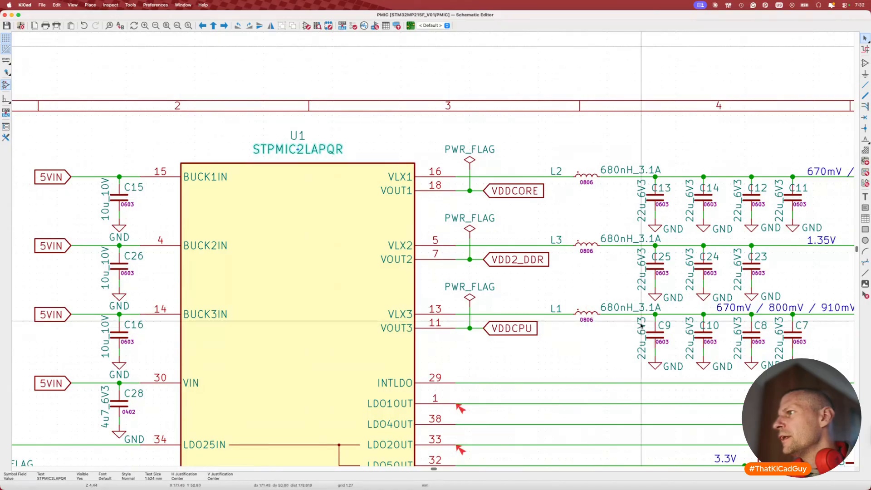
{"action": "scroll", "coordinate": [648, 327], "scroll_direction": "right", "scroll_amount": 5}
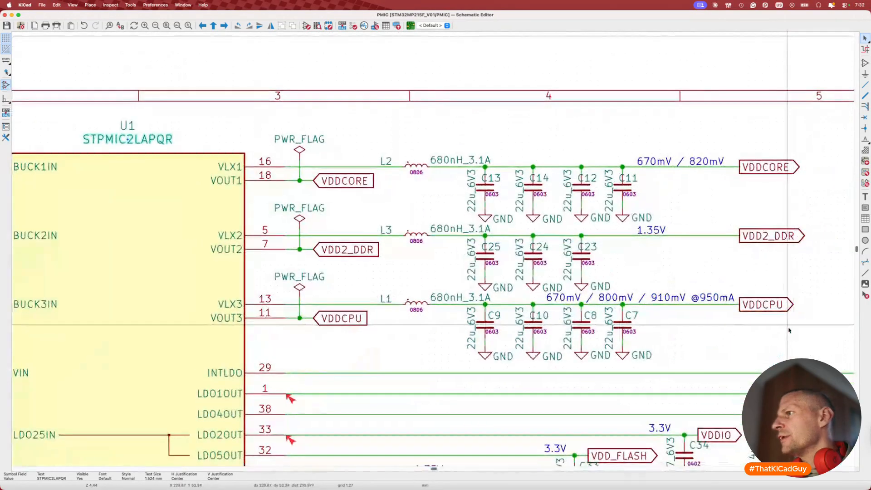
{"action": "left_click", "coordinate": [629, 328]}
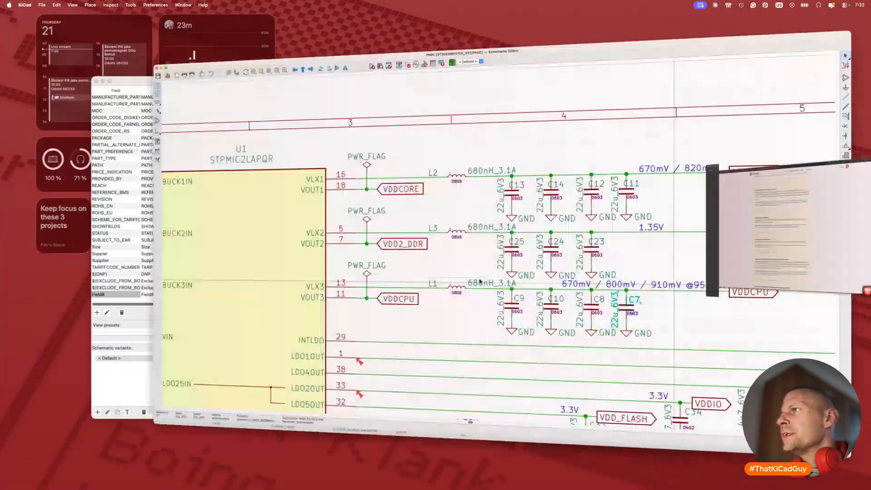
{"action": "scroll", "coordinate": [564, 272], "scroll_direction": "down", "scroll_amount": 5}
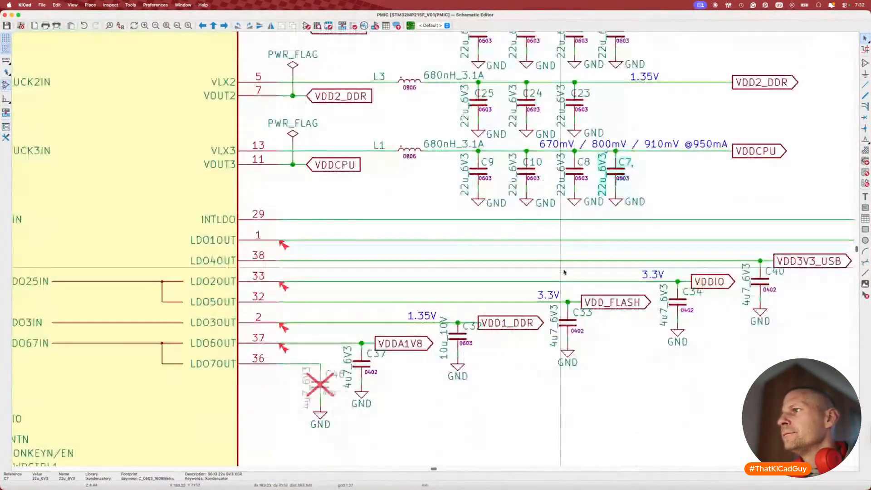
{"action": "scroll", "coordinate": [564, 272], "scroll_direction": "down", "scroll_amount": 3}
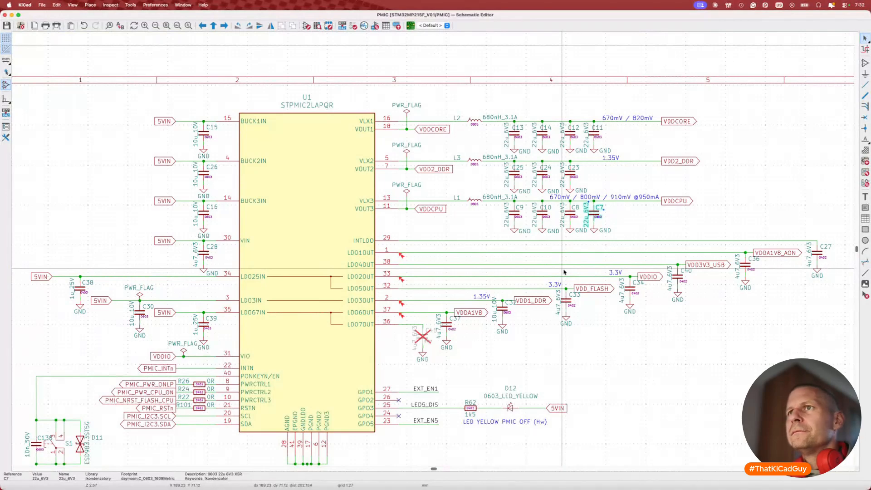
Search the schematic for C10 with whole words only and step repeatedly through the matches.
{"action": "key", "text": "super+f"}
{"action": "type", "text": "C10"}
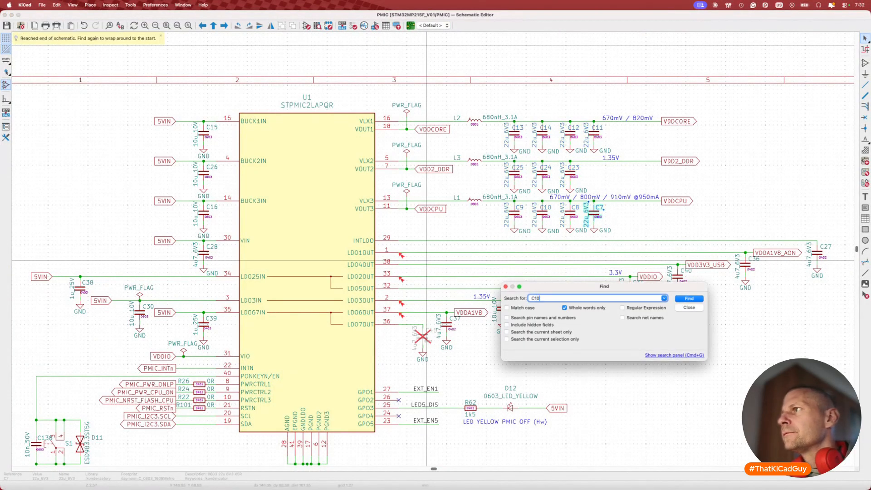
{"action": "key", "text": "Return"}
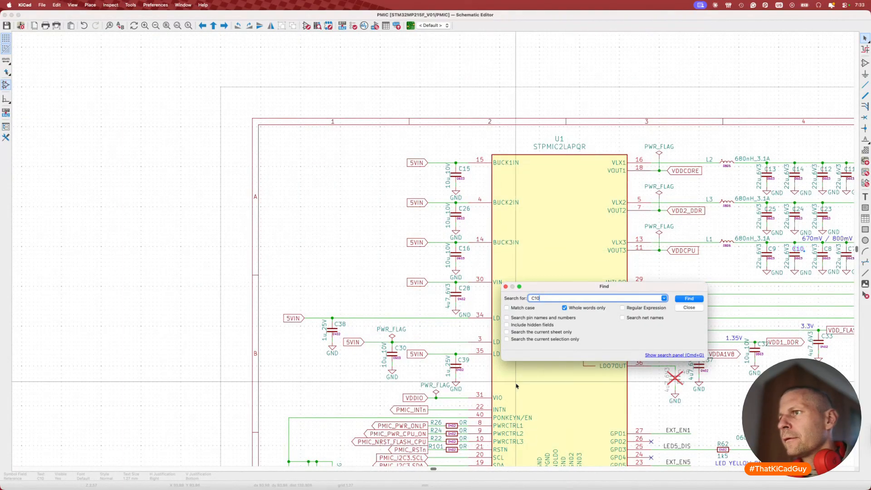
{"action": "scroll", "coordinate": [516, 386], "scroll_direction": "right", "scroll_amount": 4}
{"action": "scroll", "coordinate": [516, 385], "scroll_direction": "down", "scroll_amount": 3}
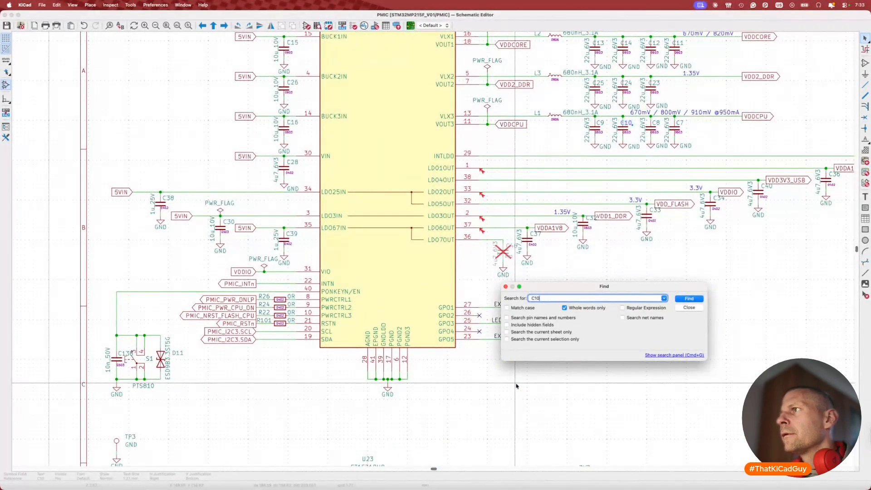
{"action": "left_click", "coordinate": [684, 298]}
{"action": "left_click", "coordinate": [687, 299]}
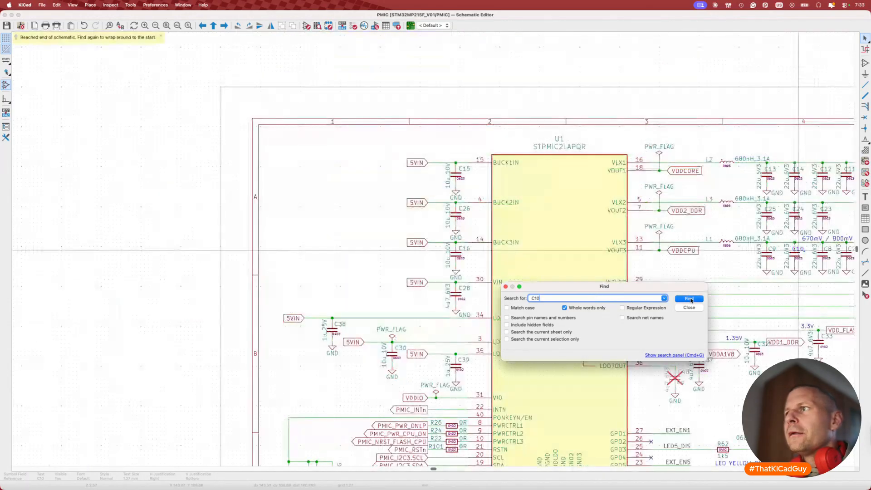
{"action": "left_click", "coordinate": [691, 300]}
{"action": "left_click", "coordinate": [691, 299]}
{"action": "left_click", "coordinate": [691, 300]}
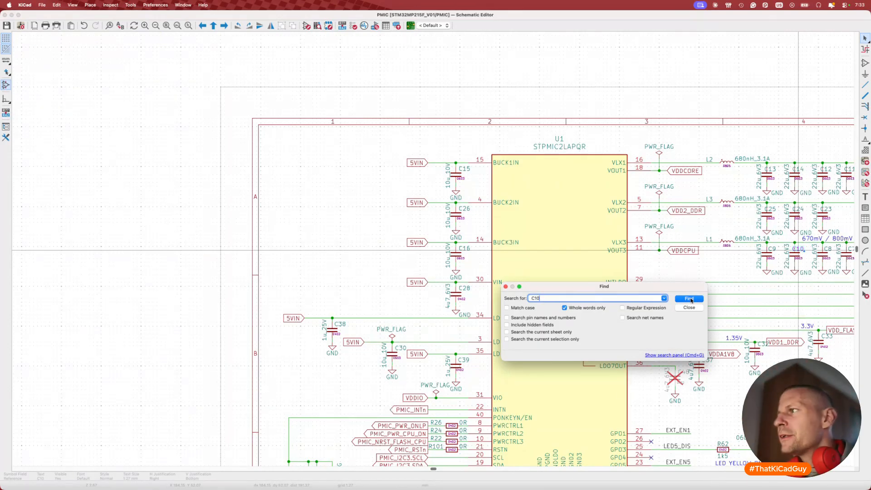
{"action": "left_click", "coordinate": [690, 300]}
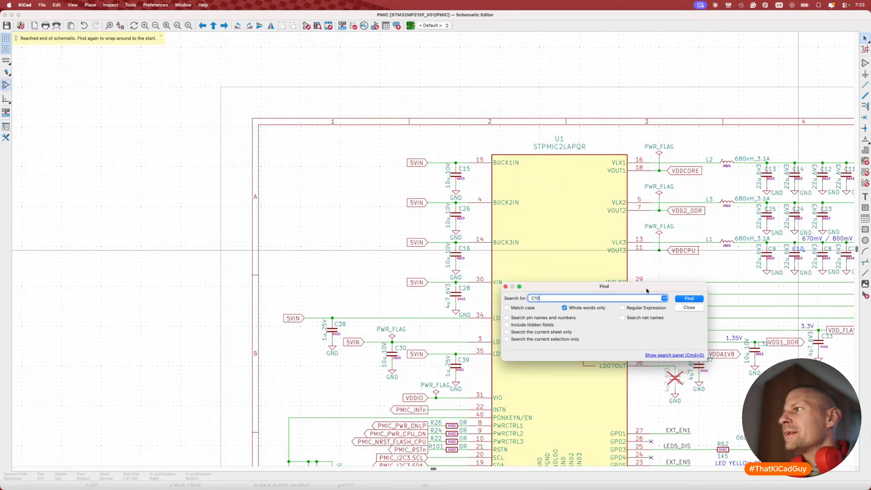
Move the Find dialog aside, then reopen and repeat the whole-word C10 search before closing it.
{"action": "left_click_drag", "start_coordinate": [647, 291], "coordinate": [603, 283]}
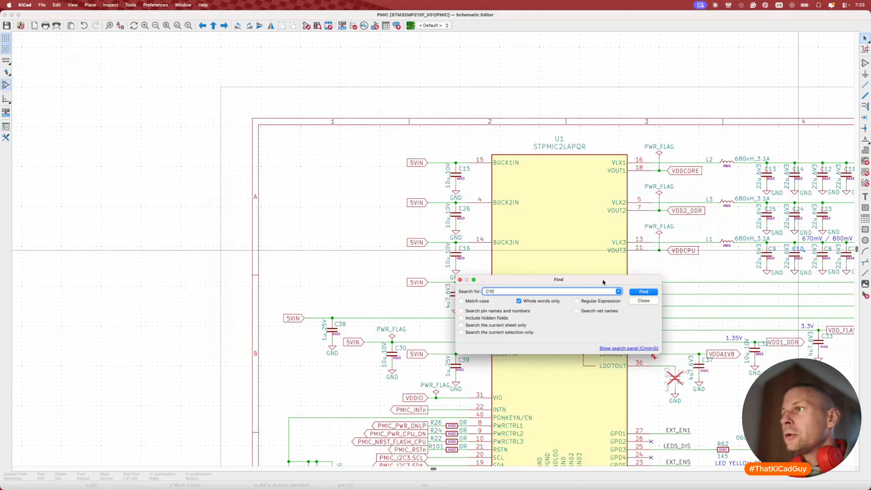
{"action": "left_click", "coordinate": [643, 292]}
{"action": "left_click", "coordinate": [643, 300]}
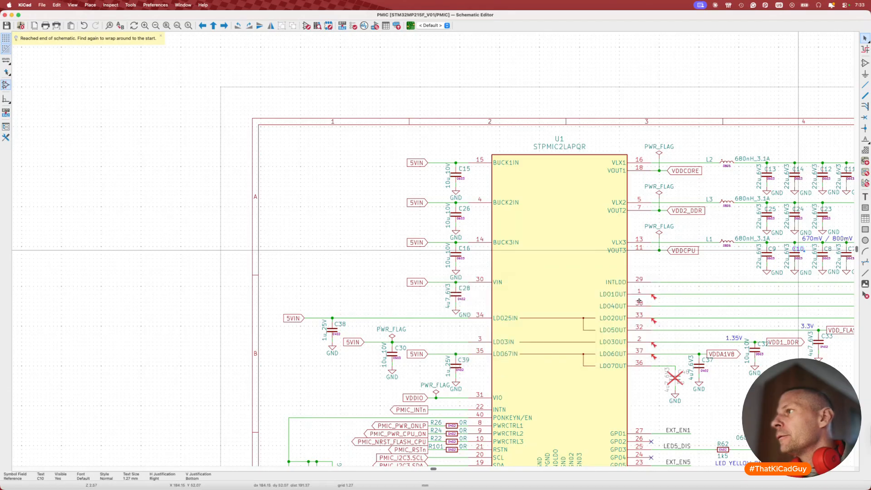
{"action": "key", "text": "ctrl+f"}
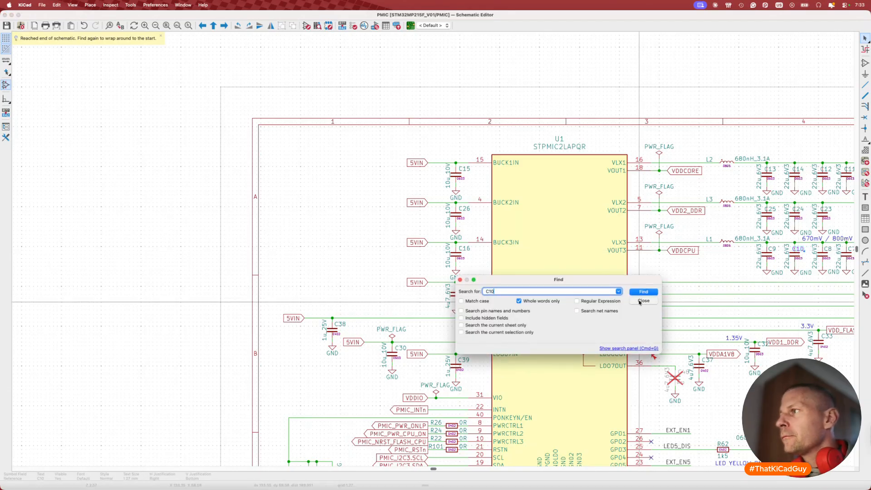
{"action": "left_click", "coordinate": [639, 301]}
{"action": "key", "text": "ctrl+f"}
{"action": "left_click", "coordinate": [641, 292]}
{"action": "left_click", "coordinate": [641, 292]}
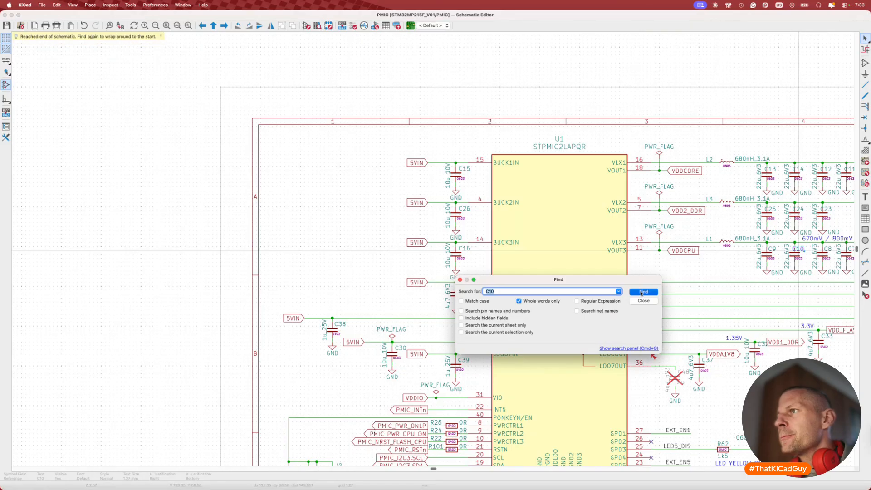
{"action": "left_click", "coordinate": [643, 301]}
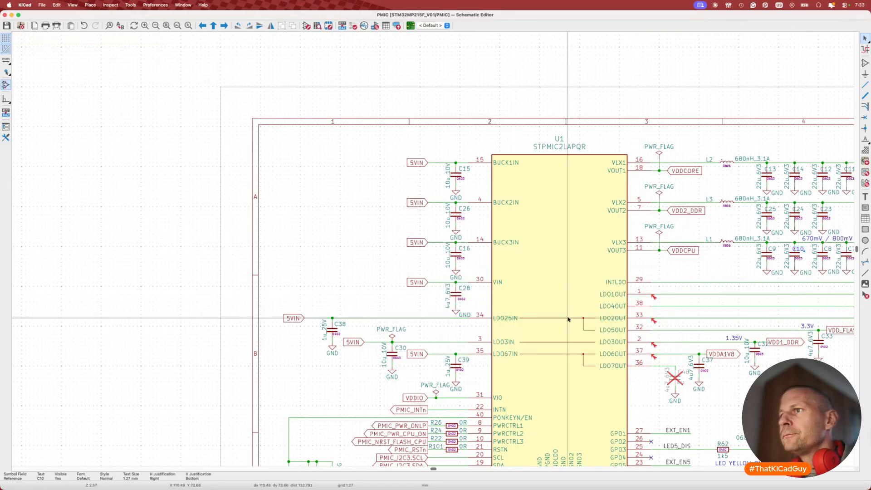
Search for C10 from the zoomed PMIC view, then turn off whole-word matching and step through the partial matches.
{"action": "scroll", "coordinate": [568, 318], "scroll_direction": "up", "scroll_amount": 1}
{"action": "scroll", "coordinate": [568, 319], "scroll_direction": "up", "scroll_amount": 5}
{"action": "key", "text": "ctrl+f"}
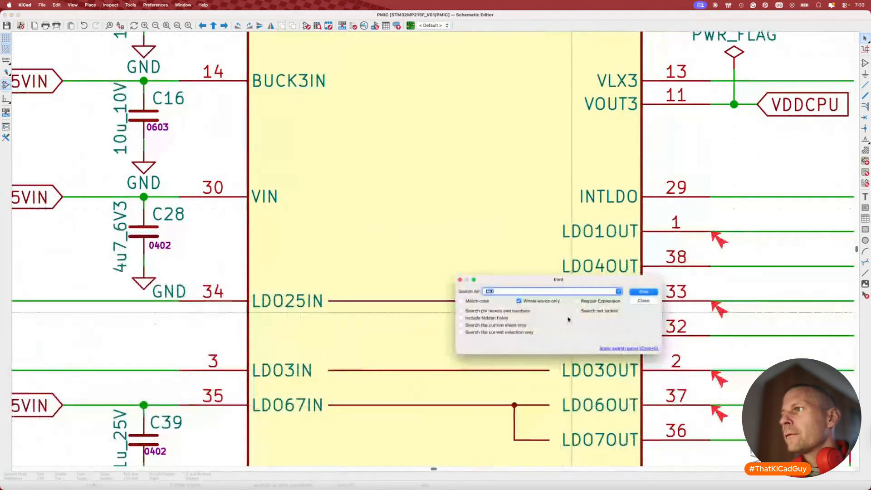
{"action": "key", "text": "Return"}
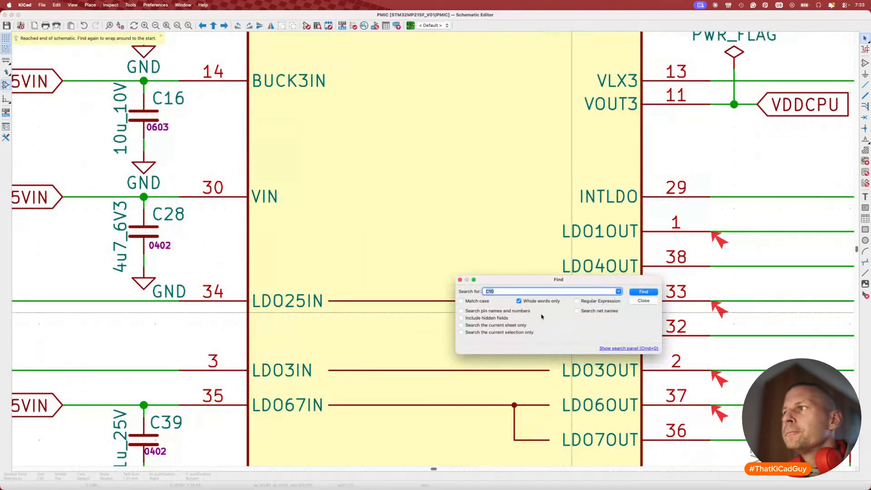
{"action": "left_click", "coordinate": [518, 301]}
{"action": "left_click", "coordinate": [638, 293]}
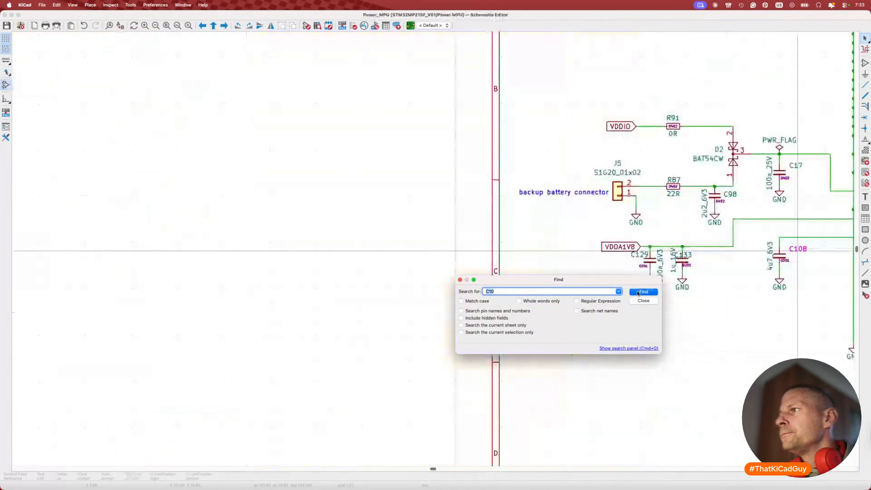
{"action": "left_click", "coordinate": [638, 293]}
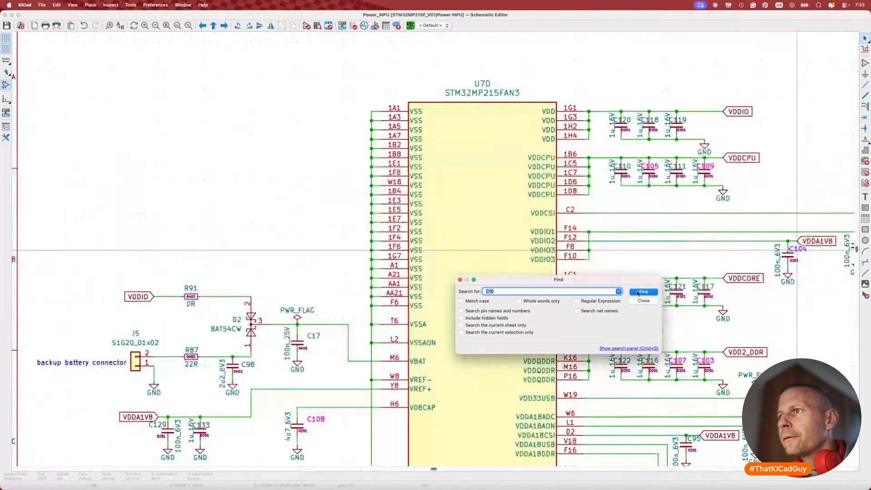
Restore whole-word matching, find C10 again and inspect the VDDCPU output capacitors on the PMIC sheet.
{"action": "left_click", "coordinate": [518, 301]}
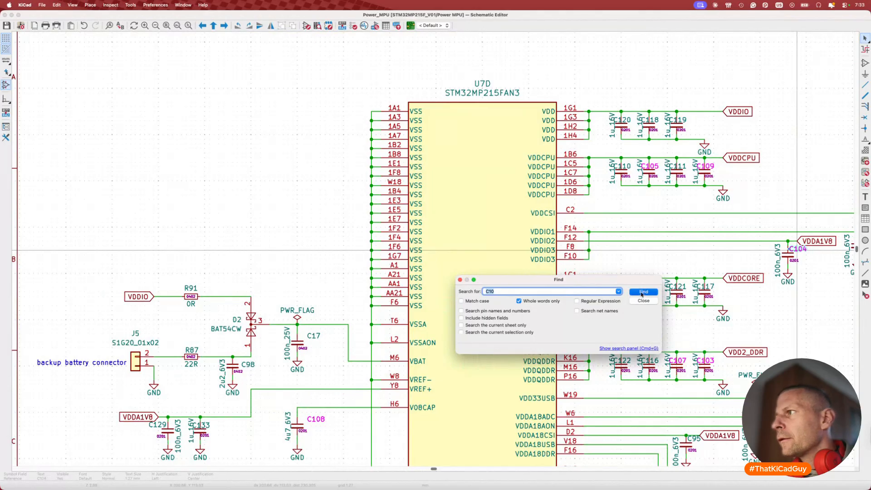
{"action": "left_click", "coordinate": [641, 294]}
{"action": "key", "text": "Escape"}
{"action": "scroll", "coordinate": [704, 295], "scroll_direction": "right", "scroll_amount": 4}
{"action": "scroll", "coordinate": [703, 295], "scroll_direction": "down", "scroll_amount": 3}
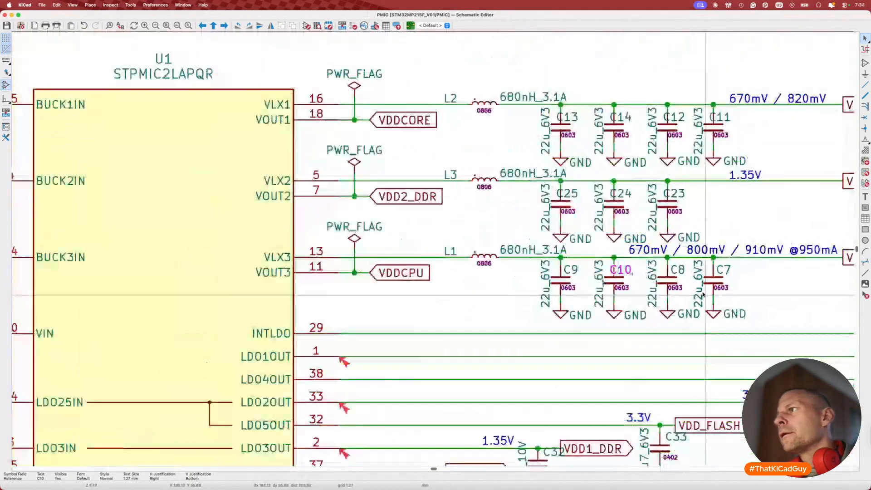
{"action": "scroll", "coordinate": [703, 294], "scroll_direction": "right", "scroll_amount": 4}
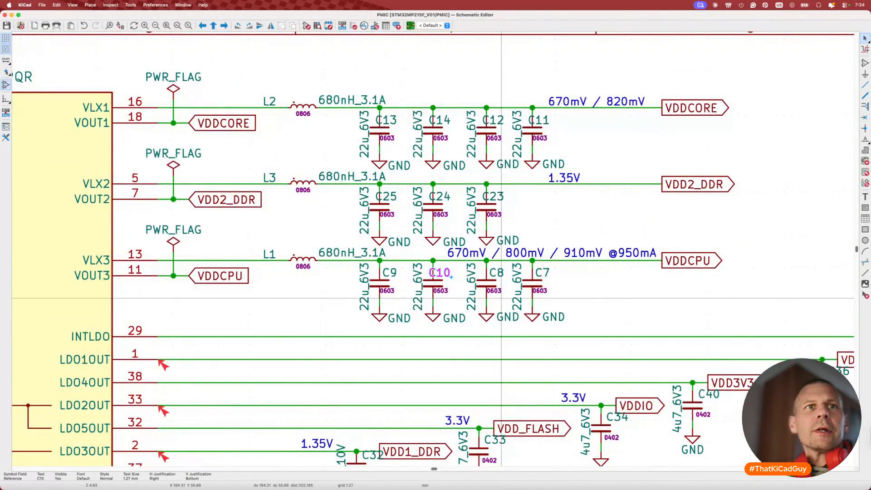
Switch to the BV Circuits report in Brave, rate the capacitor voltage derating insight Wrong, and copy the bus name TIM8_CH_BUS.
{"action": "key", "text": "super+Tab"}
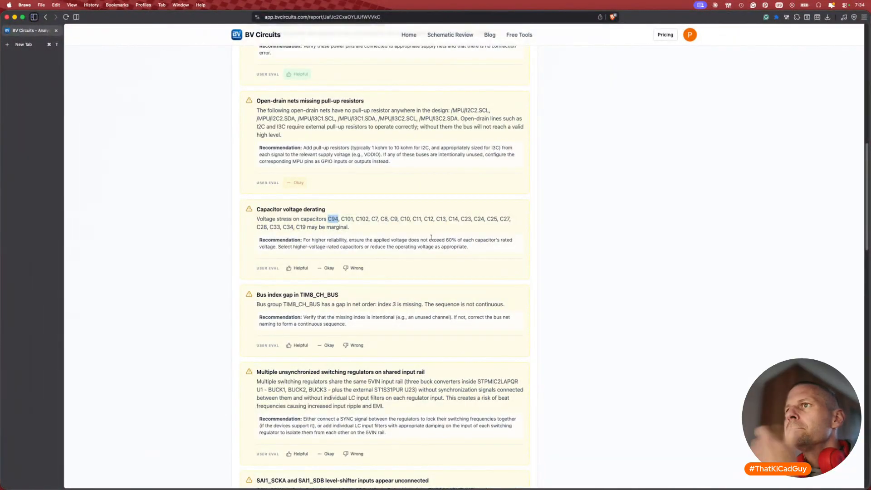
{"action": "left_click", "coordinate": [356, 268]}
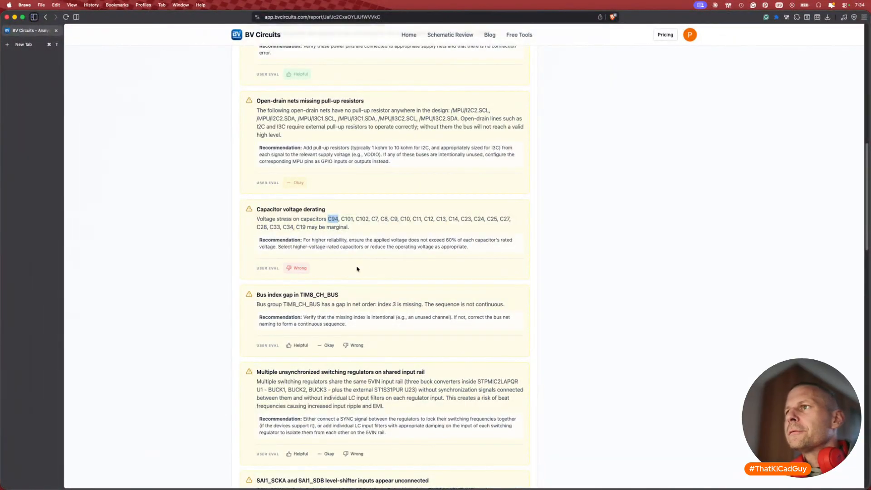
{"action": "scroll", "coordinate": [349, 286], "scroll_direction": "down", "scroll_amount": 3}
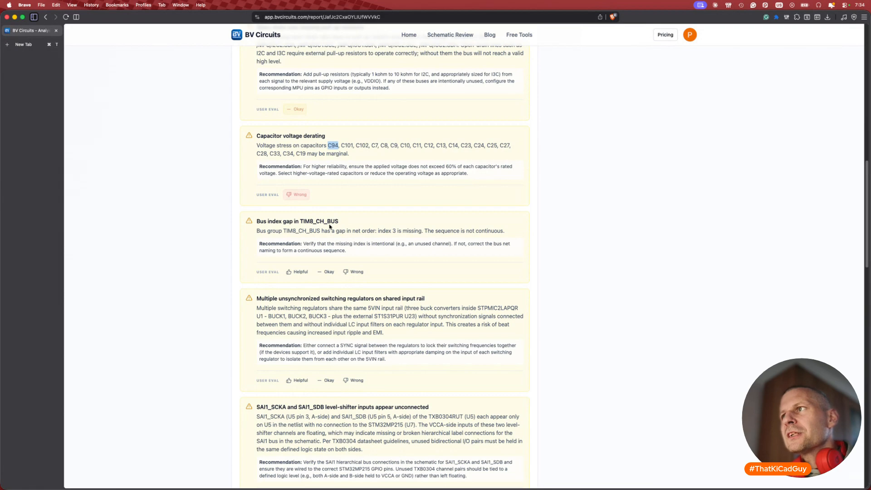
{"action": "left_click_drag", "start_coordinate": [301, 222], "coordinate": [338, 221]}
{"action": "key", "text": "super+c"}
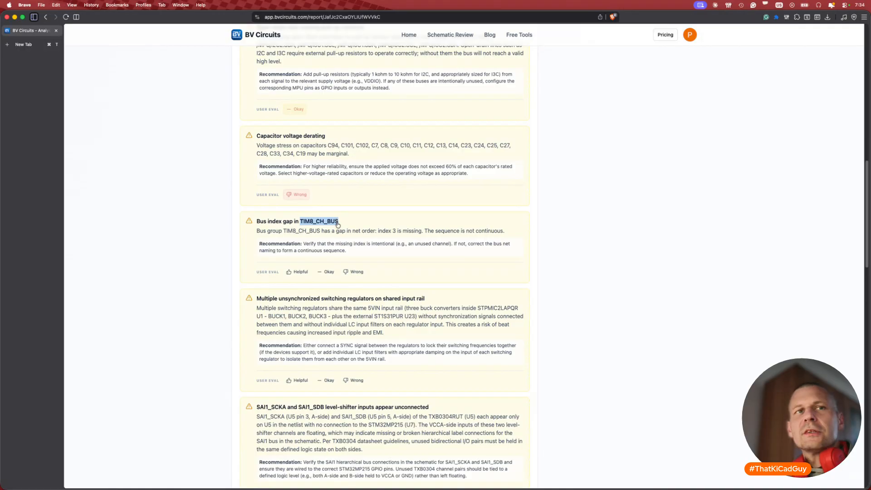
Switch to the KiCad schematic's root sheet and search for TIM8_CH_BUS as a whole word.
{"action": "key", "text": "super+Tab"}
{"action": "key", "text": "alt+BackSpace"}
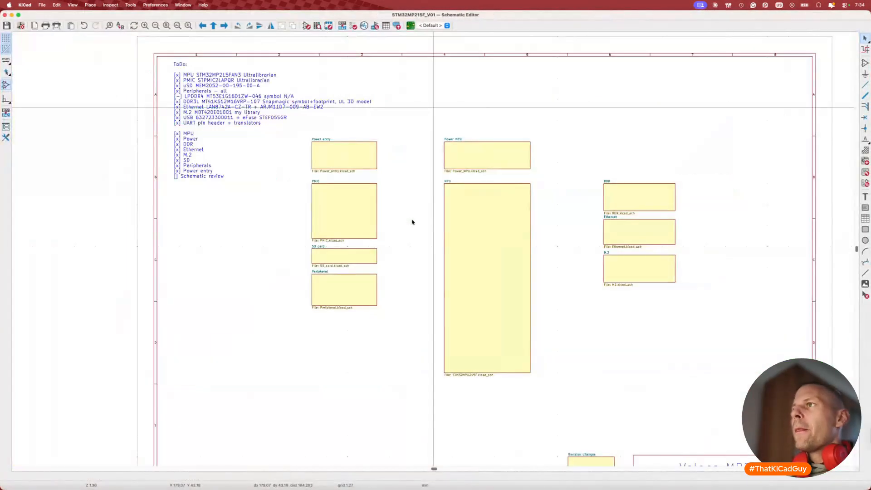
{"action": "key", "text": "super+f"}
{"action": "key", "text": "super+v"}
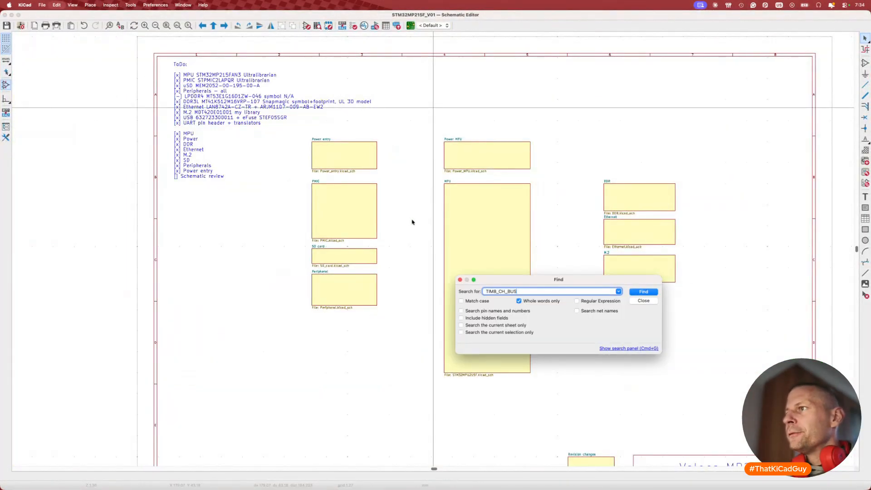
{"action": "left_click", "coordinate": [642, 294]}
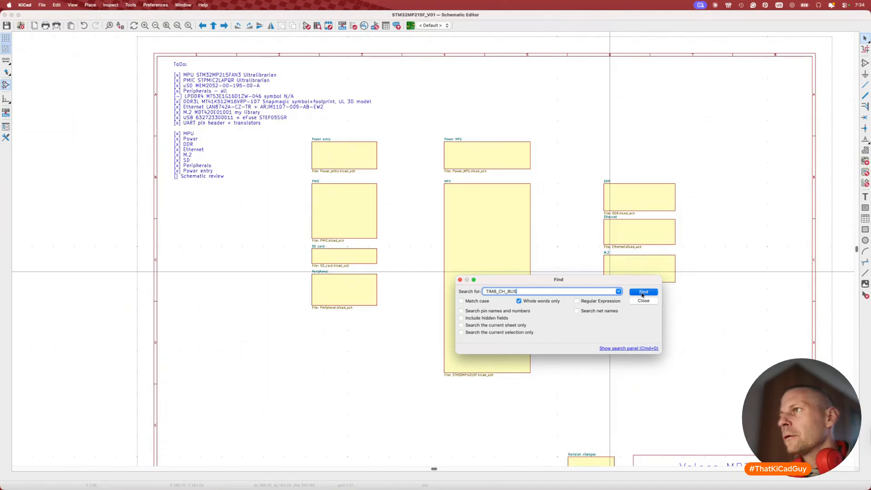
{"action": "left_click", "coordinate": [642, 293]}
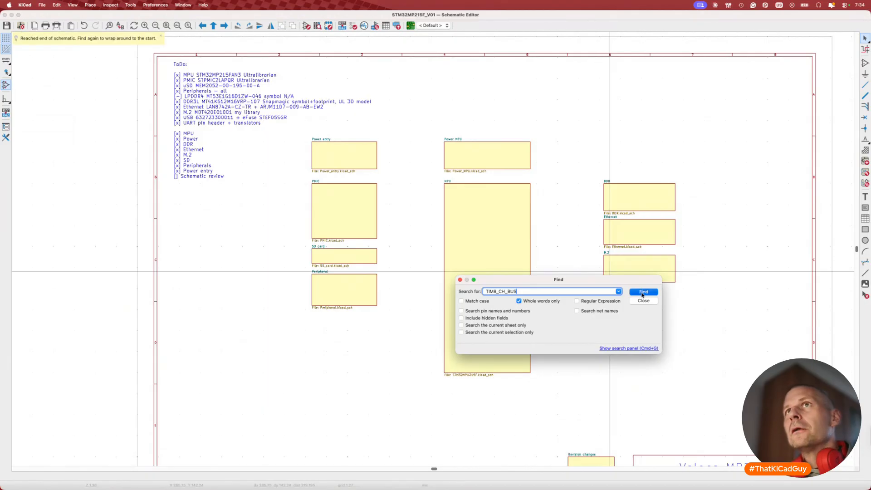
Turn off whole-word matching, repeat the search for TIM8_CH_BUS and close the Find dialog.
{"action": "left_click", "coordinate": [545, 301]}
{"action": "left_click", "coordinate": [635, 293]}
{"action": "left_click", "coordinate": [641, 294]}
{"action": "key", "text": "Escape"}
Recheck the bus index gap insight in Brave, then inspect KiCad's bus alias definitions in Schematic Setup and cancel out.
{"action": "key", "text": "super+Tab"}
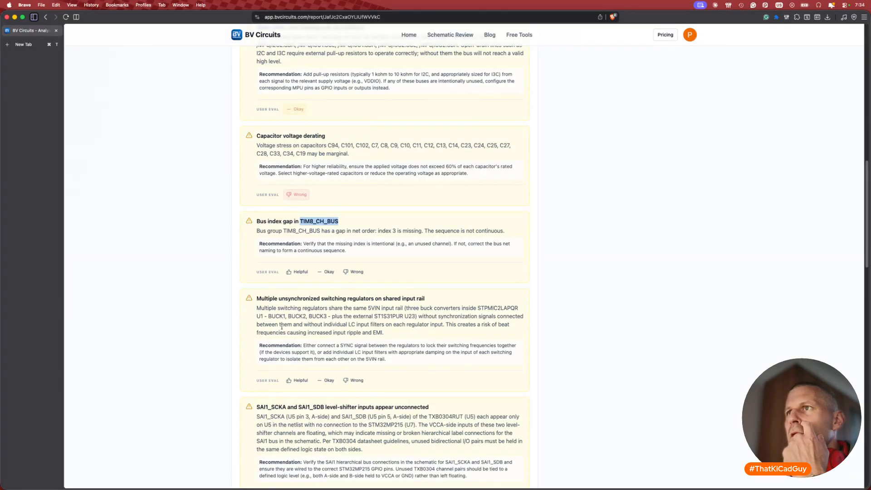
{"action": "key", "text": "super+Tab"}
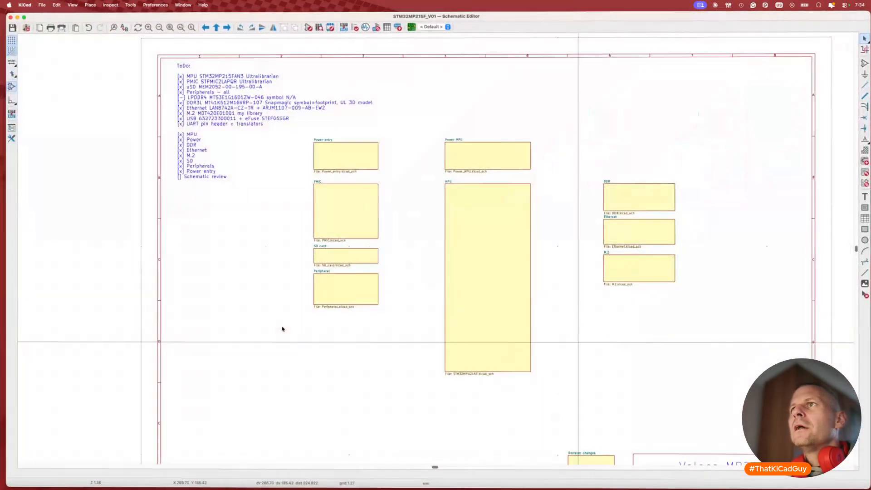
{"action": "left_click", "coordinate": [43, 5]}
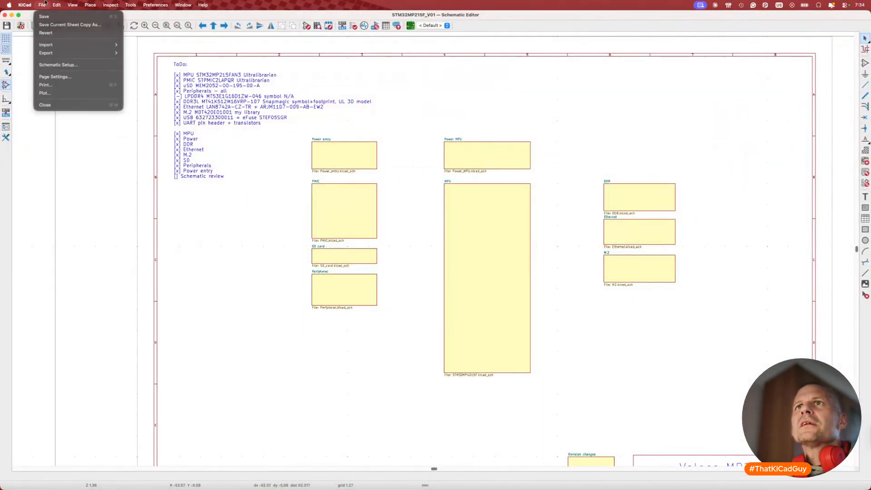
{"action": "left_click", "coordinate": [58, 64]}
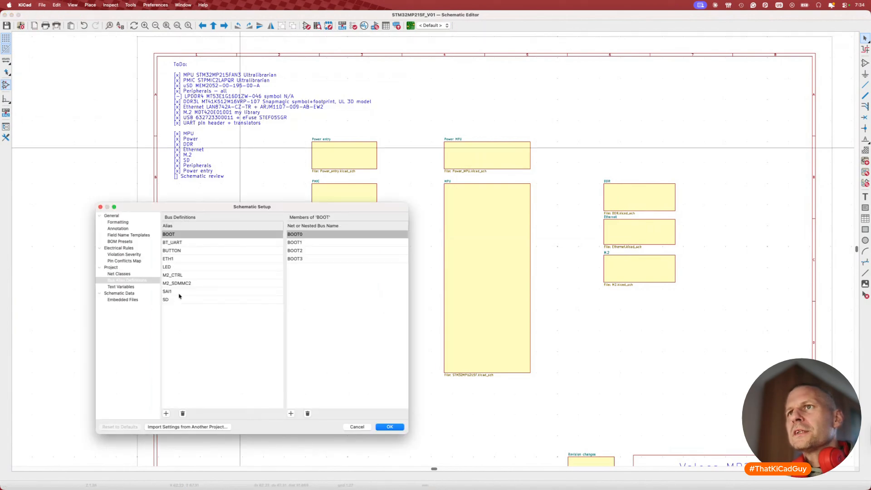
{"action": "key", "text": "Escape"}
Open the Power entry sheet from the root sheet, zoom it out to the full page and return to the root.
{"action": "scroll", "coordinate": [282, 296], "scroll_direction": "down", "scroll_amount": 8}
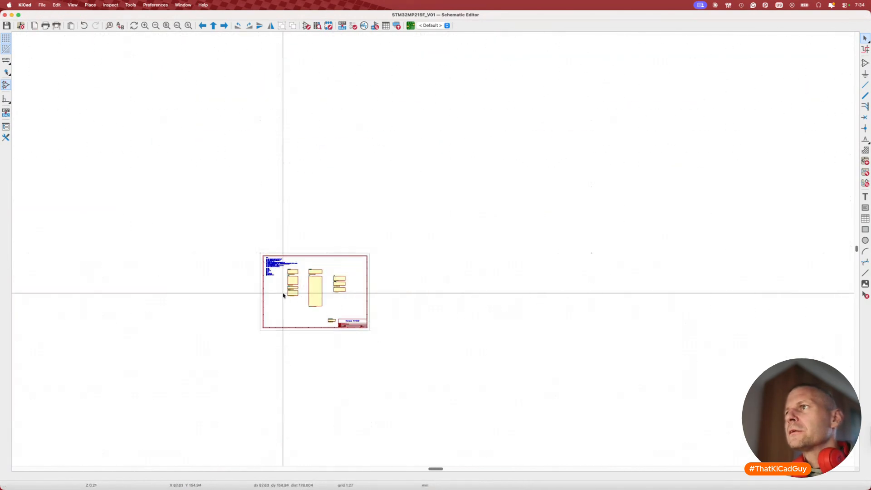
{"action": "scroll", "coordinate": [283, 296], "scroll_direction": "right", "scroll_amount": 1}
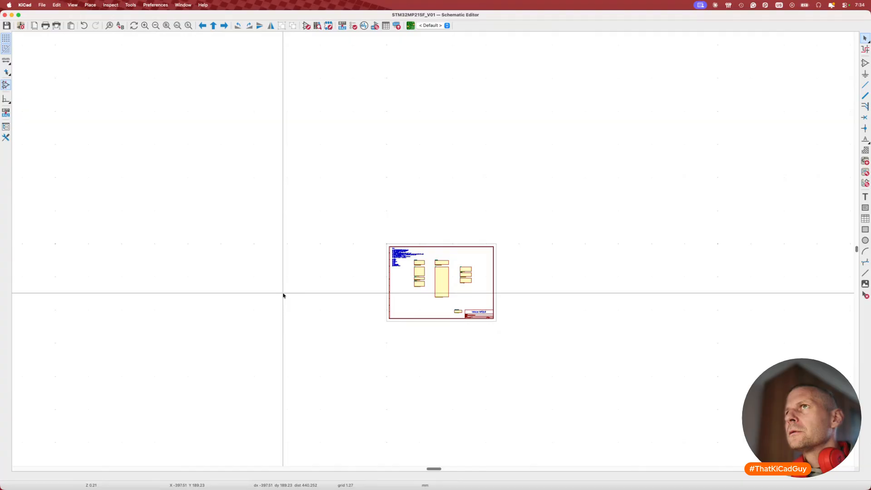
{"action": "scroll", "coordinate": [449, 288], "scroll_direction": "up", "scroll_amount": 3}
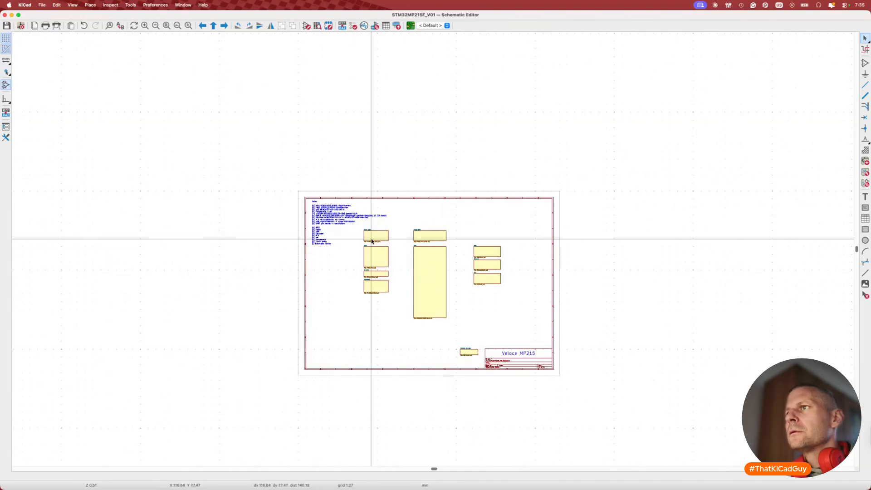
{"action": "double_click", "coordinate": [370, 239]}
{"action": "scroll", "coordinate": [372, 241], "scroll_direction": "down", "scroll_amount": 6}
{"action": "scroll", "coordinate": [372, 241], "scroll_direction": "up", "scroll_amount": 5}
{"action": "key", "text": "alt+BackSpace"}
{"action": "double_click", "coordinate": [372, 241]}
{"action": "scroll", "coordinate": [356, 271], "scroll_direction": "down", "scroll_amount": 5}
{"action": "key", "text": "alt+BackSpace"}
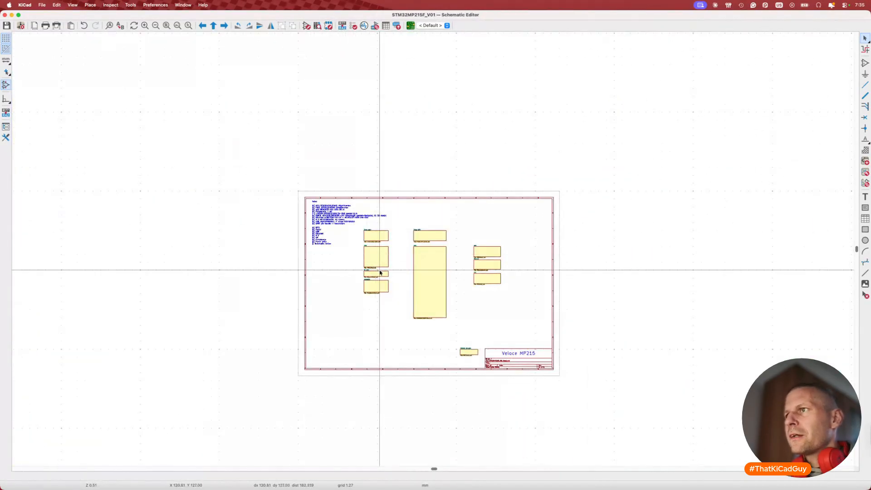
Zoom the SD card and Peripheral sheets out to their full pages, returning to the root sheet after each.
{"action": "double_click", "coordinate": [377, 270]}
{"action": "scroll", "coordinate": [386, 283], "scroll_direction": "down", "scroll_amount": 4}
{"action": "scroll", "coordinate": [380, 275], "scroll_direction": "down", "scroll_amount": 2}
{"action": "key", "text": "alt+BackSpace"}
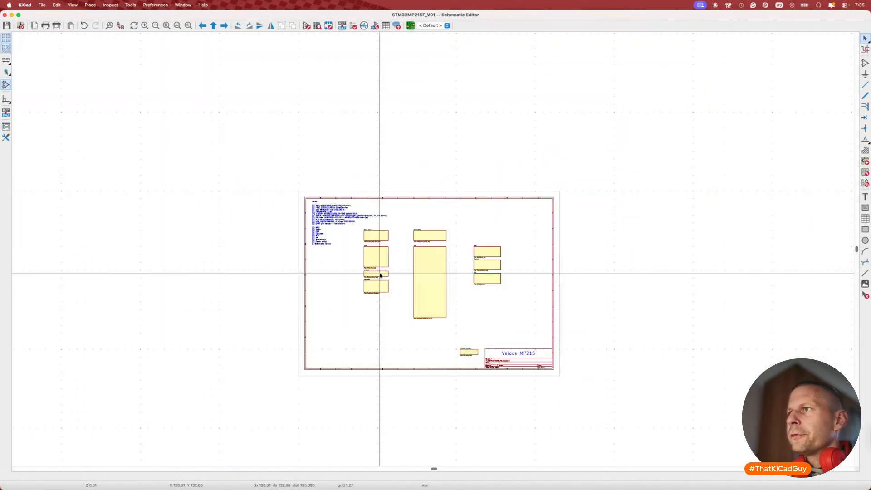
{"action": "double_click", "coordinate": [374, 288]}
{"action": "scroll", "coordinate": [374, 291], "scroll_direction": "down", "scroll_amount": 5}
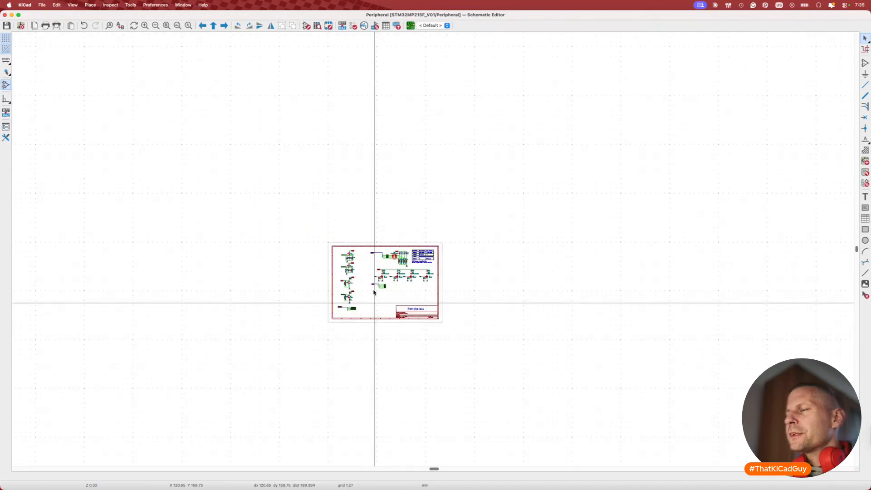
{"action": "key", "text": "alt+BackSpace"}
Zoom the Power MPU and MPU sheets out to their full pages, returning to the root sheet after each.
{"action": "double_click", "coordinate": [429, 240]}
{"action": "scroll", "coordinate": [428, 240], "scroll_direction": "down", "scroll_amount": 5}
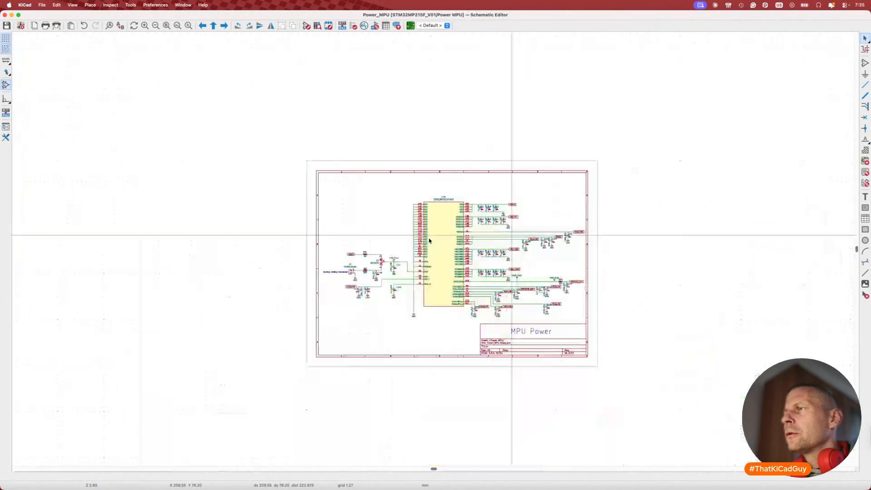
{"action": "key", "text": "alt+BackSpace"}
{"action": "double_click", "coordinate": [437, 263]}
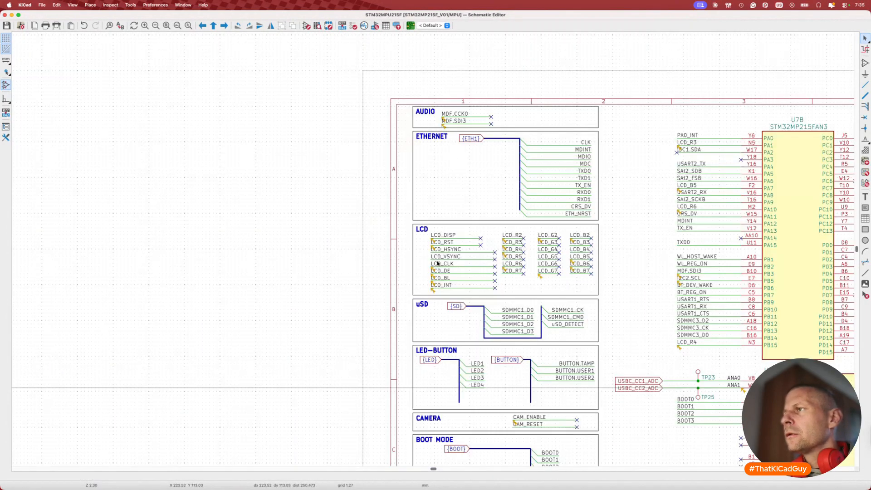
{"action": "scroll", "coordinate": [437, 262], "scroll_direction": "down", "scroll_amount": 5}
{"action": "key", "text": "alt+BackSpace"}
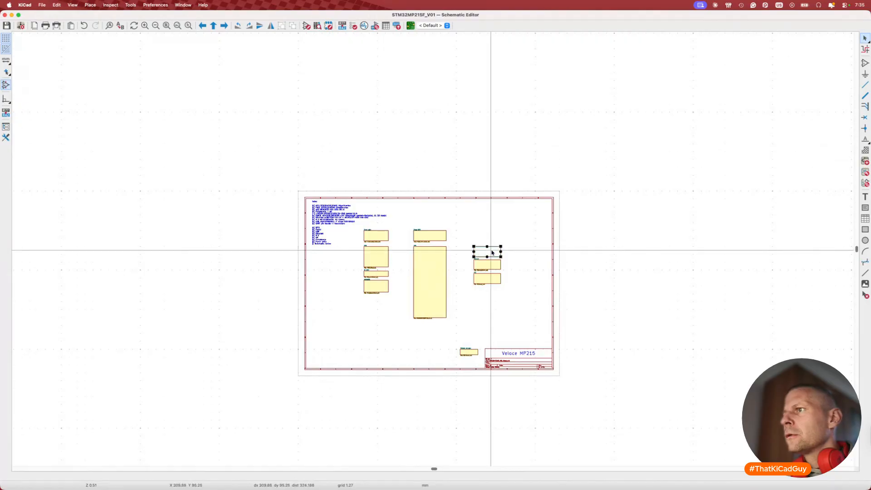
Zoom the DDR, Ethernet and M.2 sheets out to their full pages, returning to the root sheet after each.
{"action": "double_click", "coordinate": [489, 249]}
{"action": "scroll", "coordinate": [492, 252], "scroll_direction": "down", "scroll_amount": 8}
{"action": "key", "text": "alt+BackSpace"}
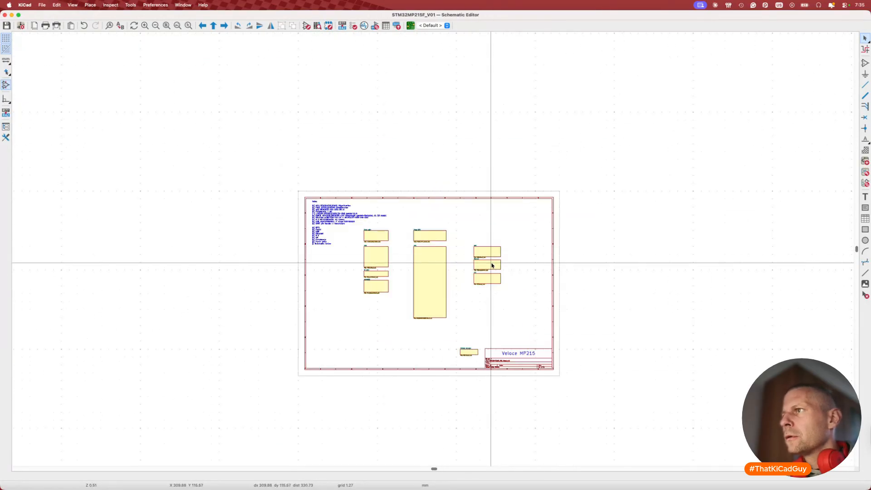
{"action": "double_click", "coordinate": [493, 263]}
{"action": "scroll", "coordinate": [492, 255], "scroll_direction": "down", "scroll_amount": 7}
{"action": "key", "text": "alt+BackSpace"}
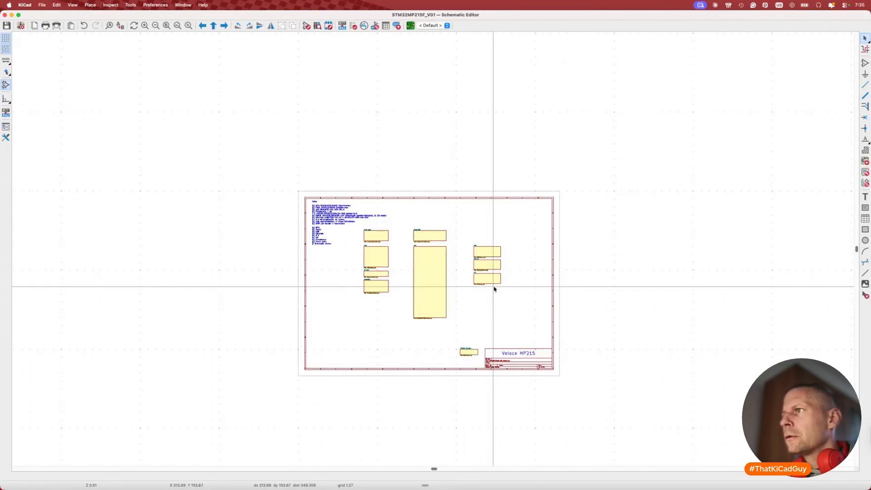
{"action": "double_click", "coordinate": [493, 281]}
{"action": "scroll", "coordinate": [495, 282], "scroll_direction": "down", "scroll_amount": 8}
{"action": "key", "text": "alt+BackSpace"}
Shorten the search text to TIM8_, search the schematic again and inspect the matching timer label on the MPU sheet.
{"action": "key", "text": "super+f"}
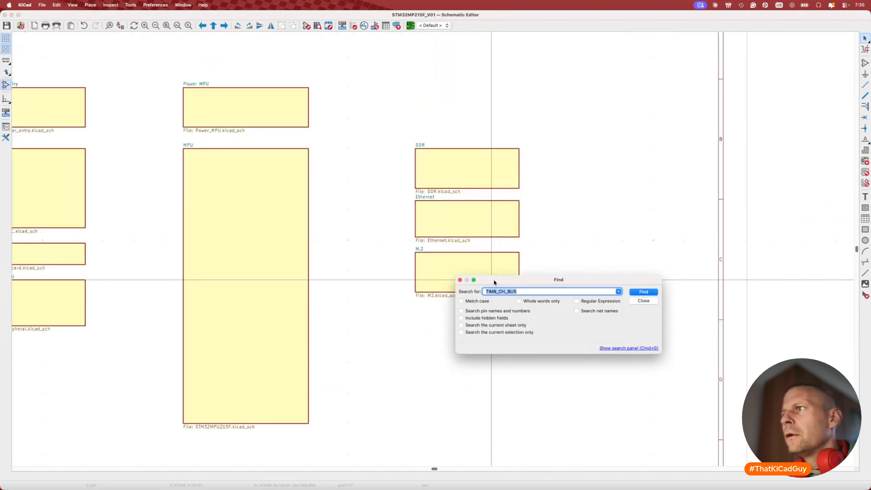
{"action": "key", "text": "BackSpace"}
{"action": "key", "text": "BackSpace"}
{"action": "key", "text": "BackSpace"}
{"action": "key", "text": "BackSpace"}
{"action": "key", "text": "BackSpace"}
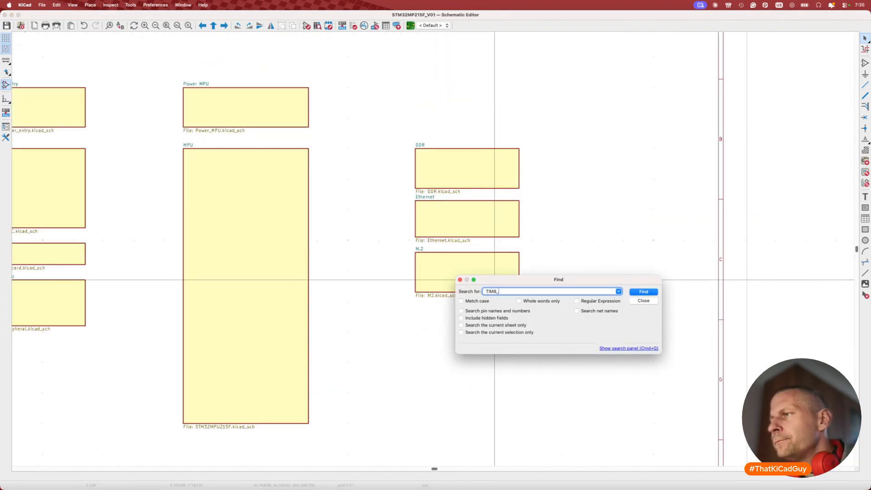
{"action": "key", "text": "Return"}
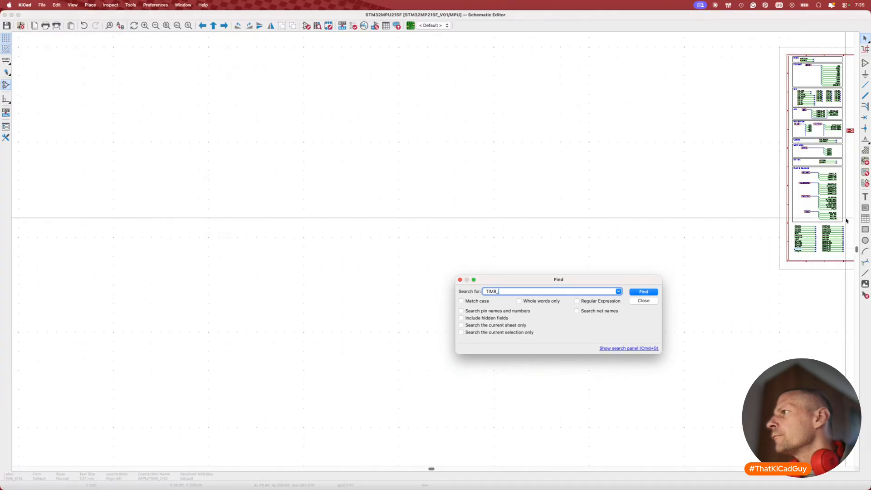
{"action": "scroll", "coordinate": [801, 235], "scroll_direction": "up", "scroll_amount": 10}
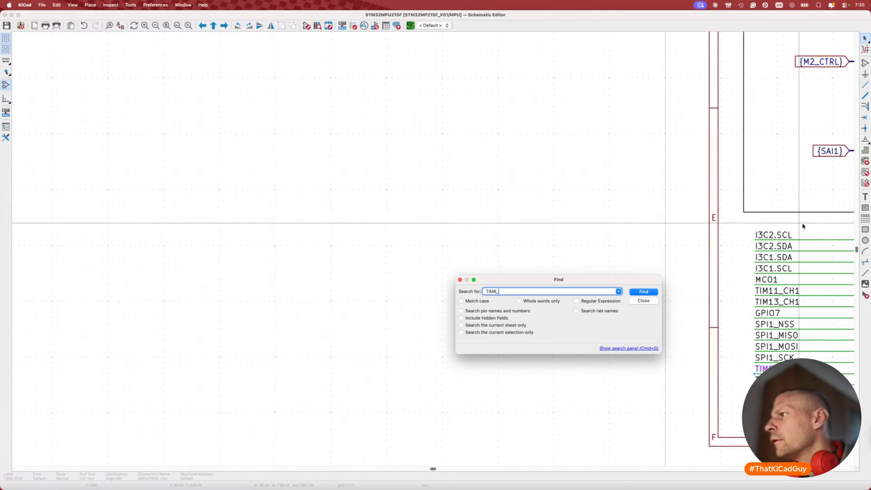
{"action": "scroll", "coordinate": [802, 226], "scroll_direction": "right", "scroll_amount": 10}
{"action": "scroll", "coordinate": [803, 226], "scroll_direction": "down", "scroll_amount": 4}
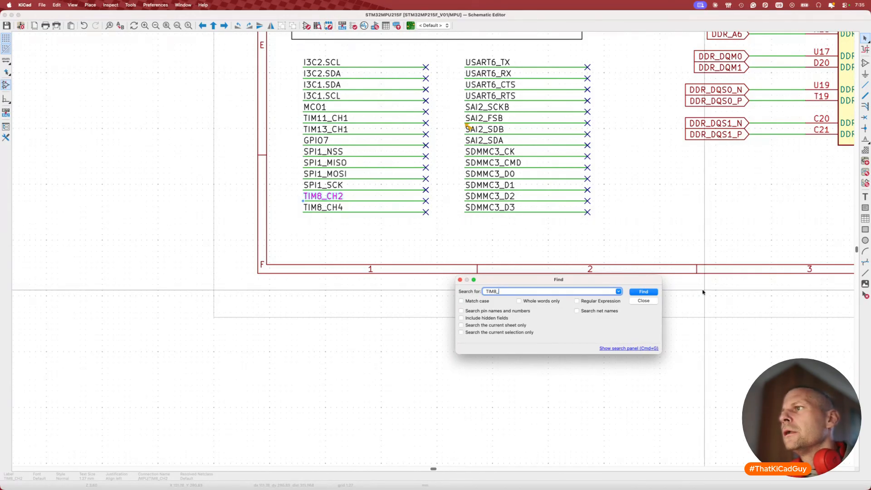
Go through the remaining TIM8_ matches on the MPU sheet up to the end of the schematic, and close the Find dialog.
{"action": "left_click", "coordinate": [643, 292]}
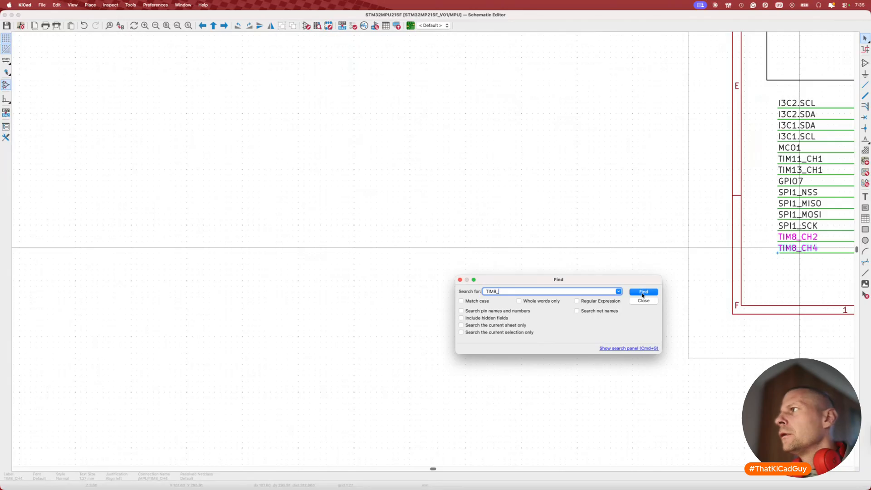
{"action": "left_click", "coordinate": [643, 292]}
{"action": "left_click", "coordinate": [643, 292]}
{"action": "left_click", "coordinate": [643, 292]}
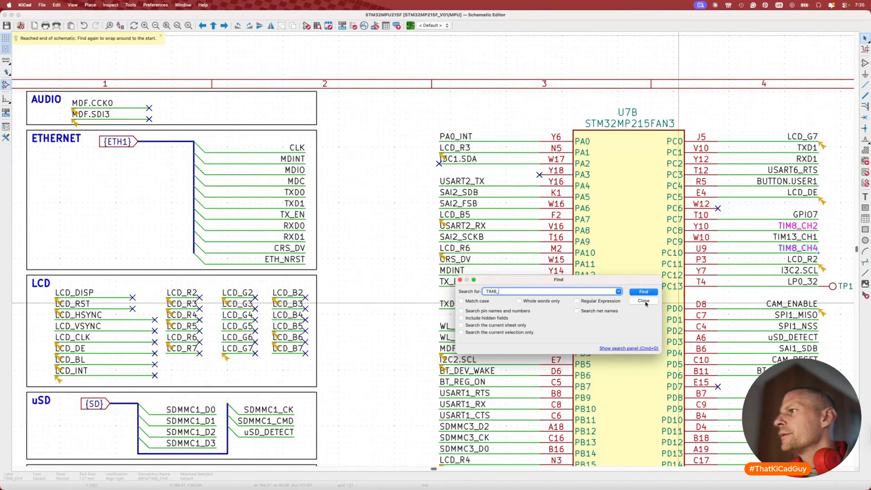
{"action": "left_click", "coordinate": [644, 301]}
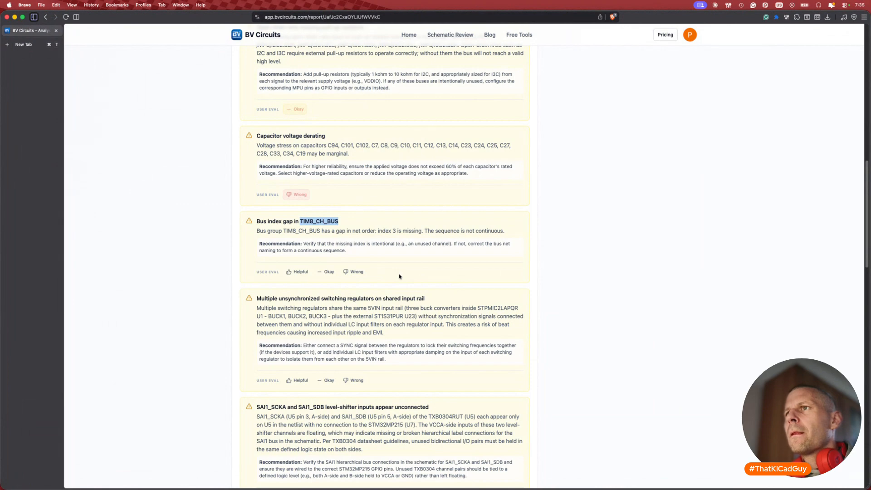
In the BV Circuits report in Brave, rate the TIM8_CH_BUS index gap insight Wrong and the unsynchronized switching regulators insight Okay.
{"action": "left_click_drag", "start_coordinate": [283, 251], "coordinate": [349, 251]}
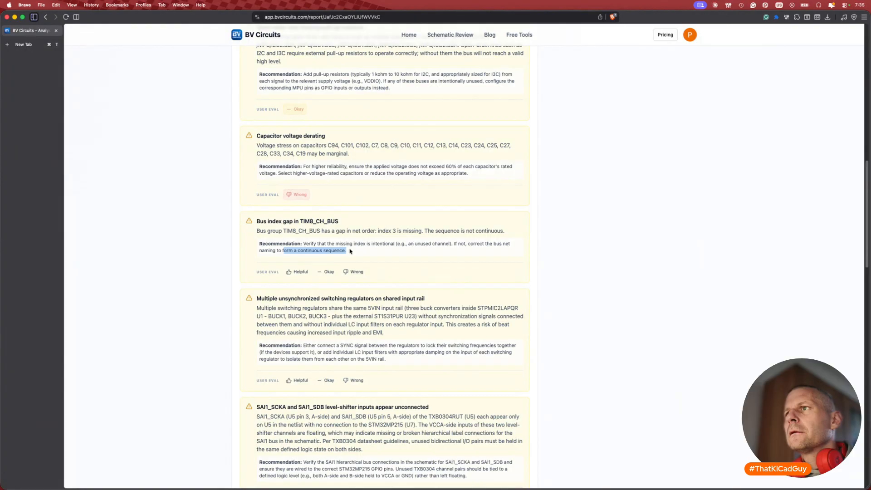
{"action": "left_click", "coordinate": [354, 272]}
{"action": "scroll", "coordinate": [446, 298], "scroll_direction": "down", "scroll_amount": 2}
{"action": "scroll", "coordinate": [446, 298], "scroll_direction": "down", "scroll_amount": 1}
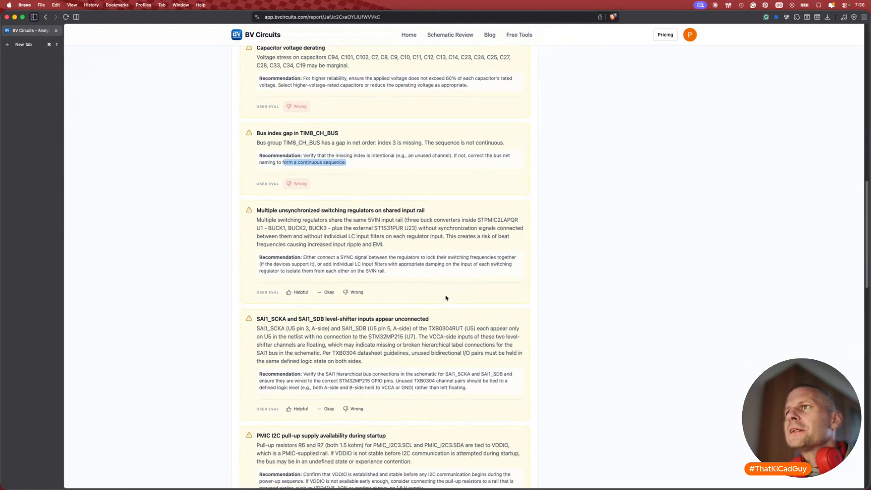
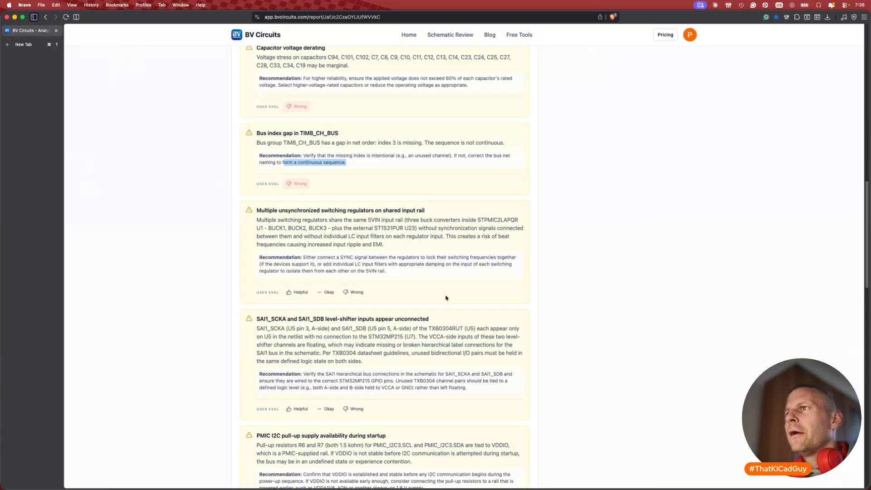
{"action": "left_click_drag", "start_coordinate": [348, 237], "coordinate": [401, 237]}
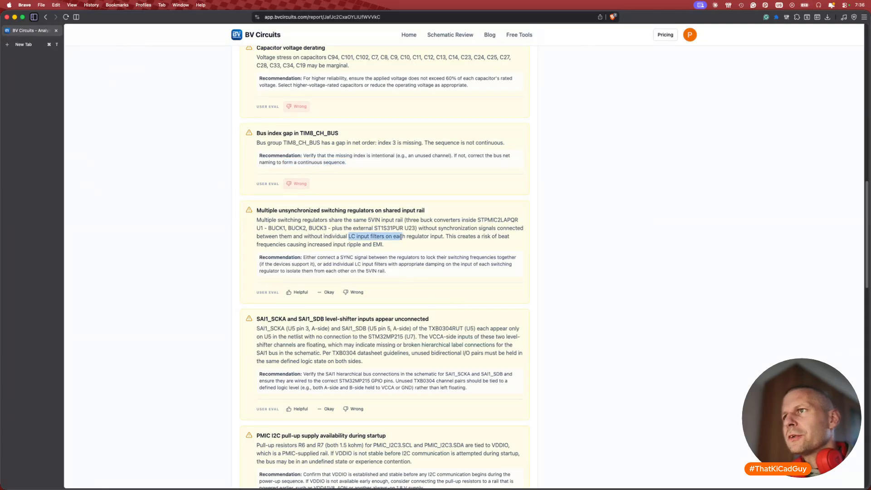
{"action": "left_click", "coordinate": [328, 292]}
Copy the net name SAI1_SCKA from the level-shifter insight and search for it in KiCad, starting from the root sheet.
{"action": "scroll", "coordinate": [434, 312], "scroll_direction": "down", "scroll_amount": 3}
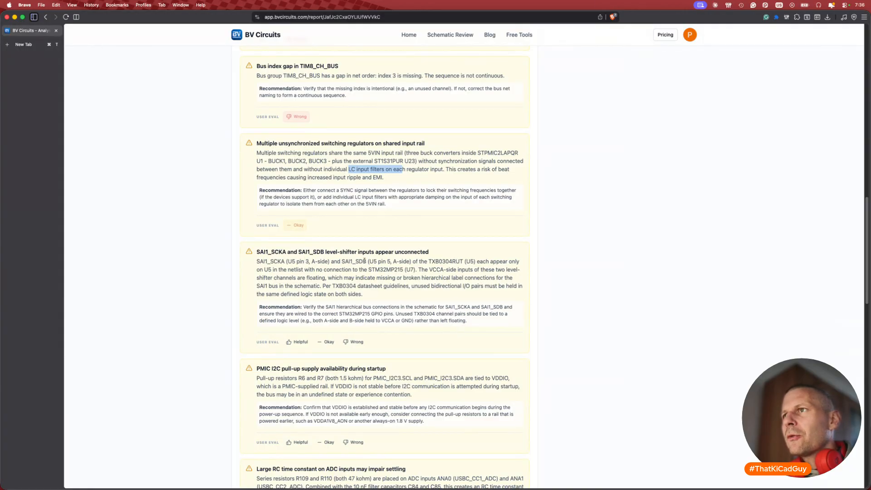
{"action": "left_click_drag", "start_coordinate": [257, 251], "coordinate": [285, 251]}
{"action": "key", "text": "super+c"}
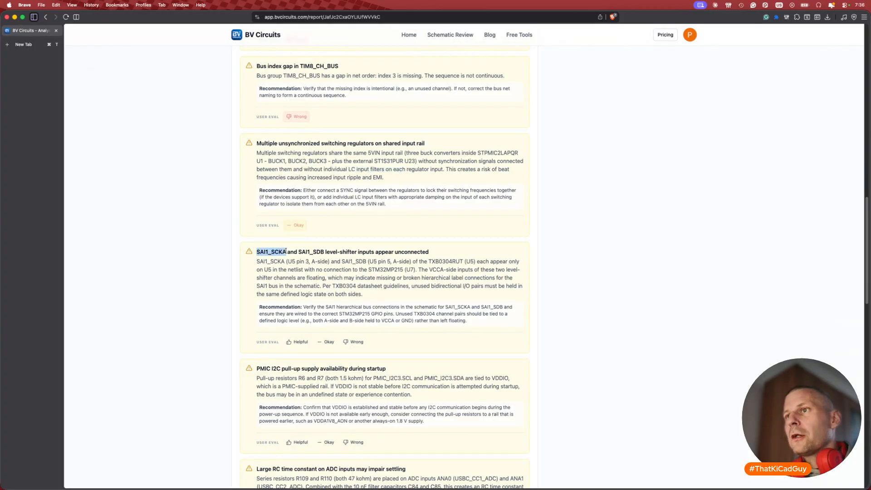
{"action": "key", "text": "super+Tab"}
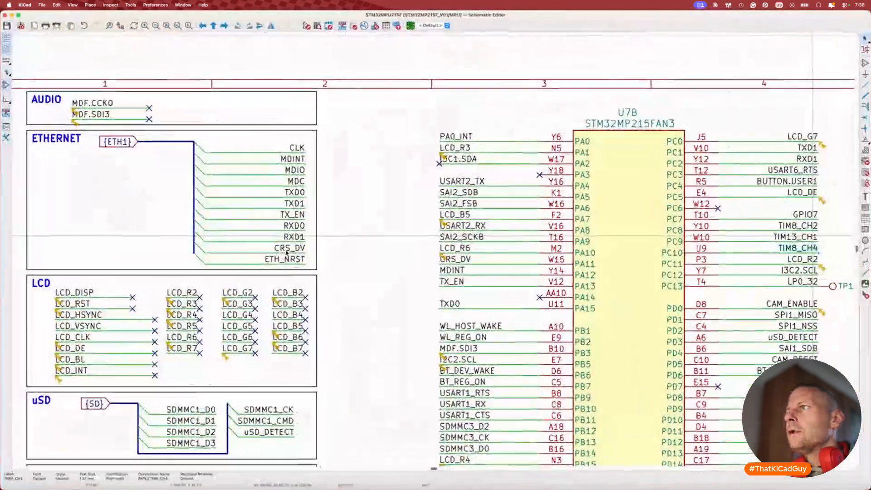
{"action": "key", "text": "alt+BackSpace"}
{"action": "key", "text": "super+f"}
{"action": "key", "text": "super+v"}
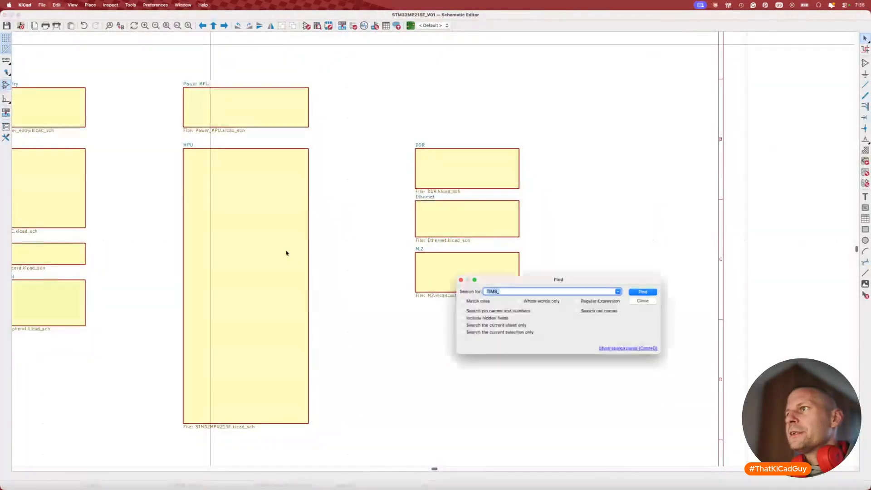
{"action": "key", "text": "Return"}
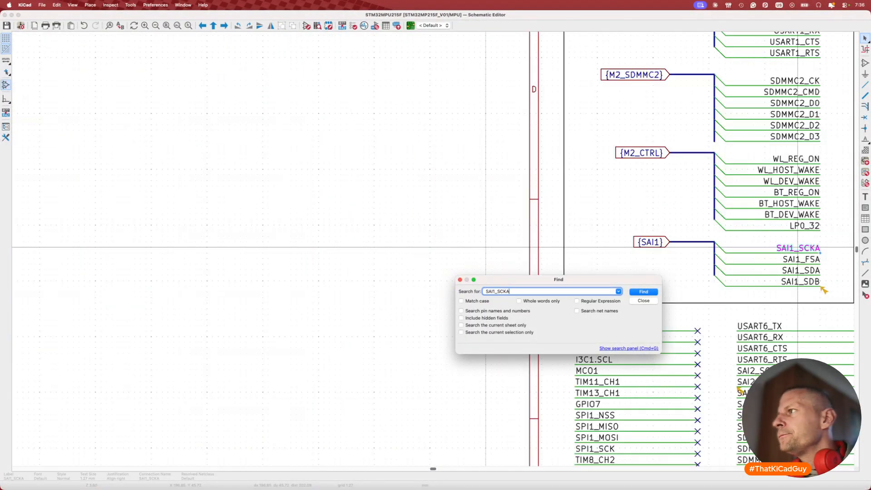
Go to the next SAI1_SCKA match at the MPU's port pins and inspect the violation marker on that label.
{"action": "key", "text": "Return"}
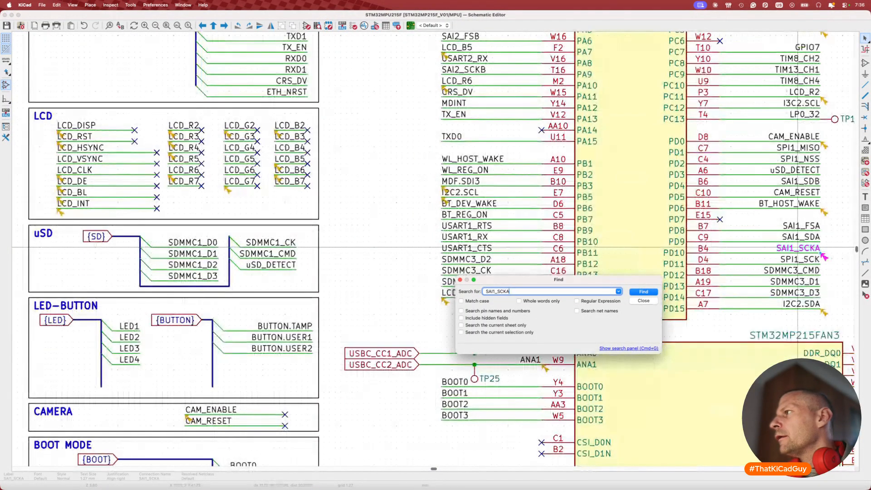
{"action": "key", "text": "Escape"}
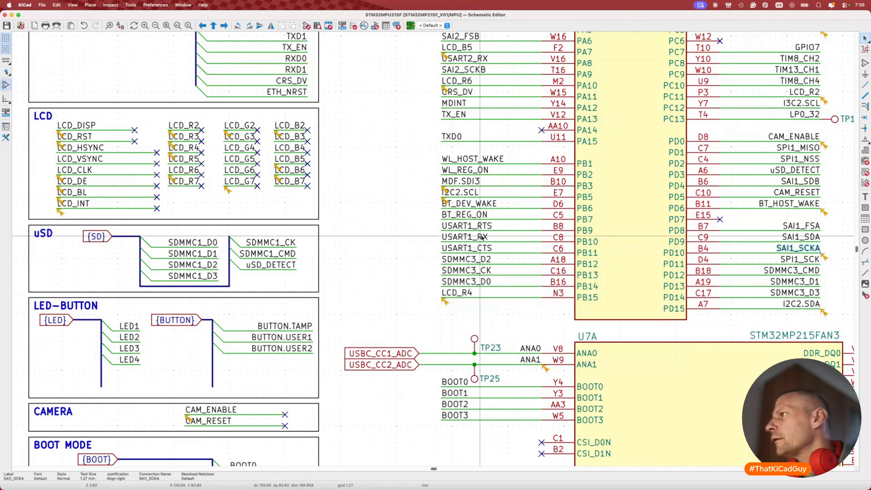
{"action": "left_click", "coordinate": [825, 256]}
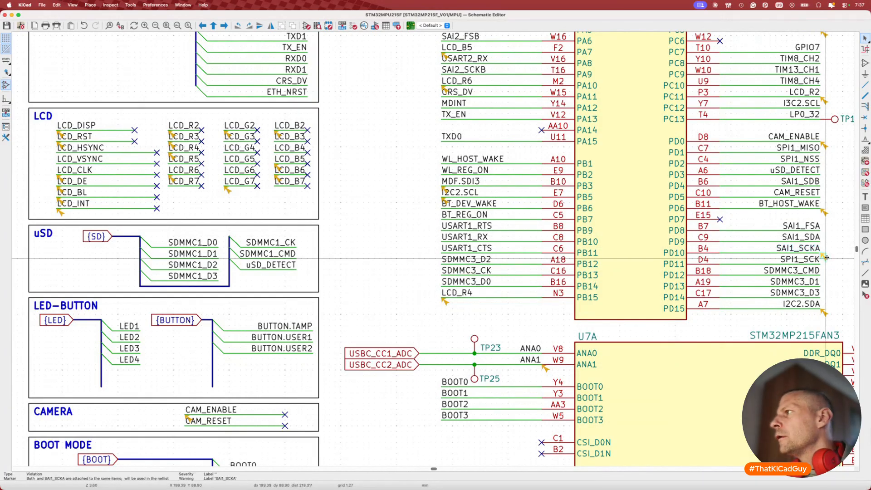
{"action": "scroll", "coordinate": [827, 257], "scroll_direction": "down", "scroll_amount": 3}
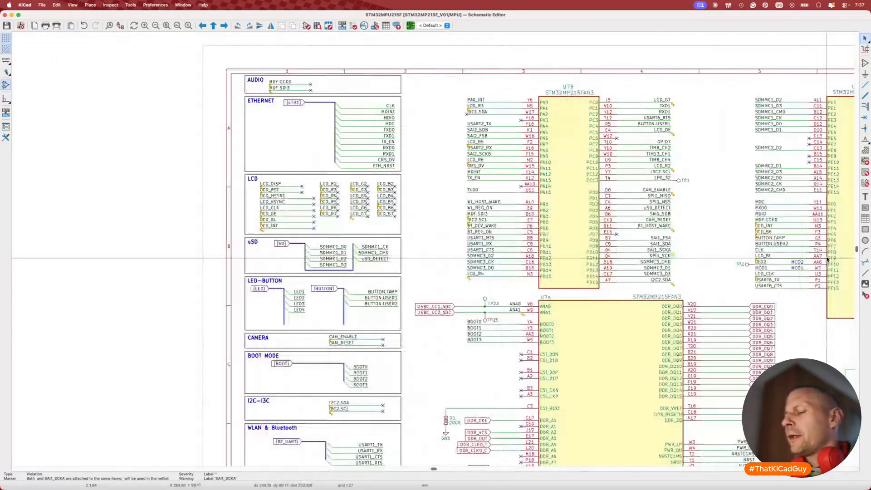
Continue the SAI1_SCKA search to the M.2 sheet and examine the SAI1 bus labels and level shifter U5.
{"action": "key", "text": "super+f"}
{"action": "key", "text": "Return"}
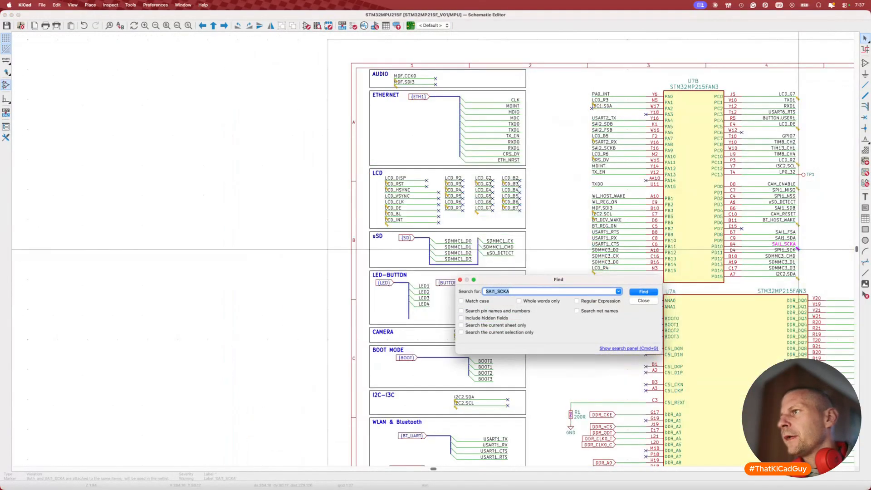
{"action": "key", "text": "Return"}
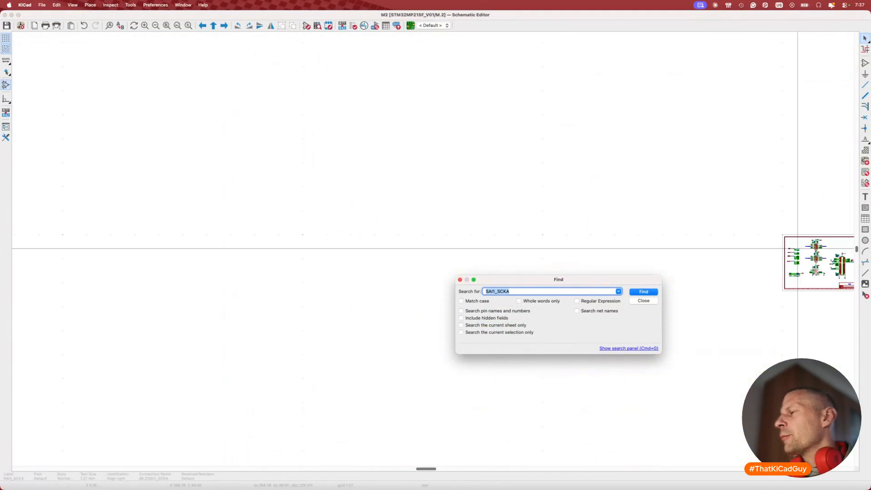
{"action": "key", "text": "Escape"}
{"action": "scroll", "coordinate": [794, 263], "scroll_direction": "up", "scroll_amount": 10}
{"action": "scroll", "coordinate": [795, 263], "scroll_direction": "right", "scroll_amount": 10}
{"action": "middle_click_drag", "start_coordinate": [129, 310], "coordinate": [377, 271]}
{"action": "scroll", "coordinate": [377, 271], "scroll_direction": "left", "scroll_amount": 10}
{"action": "scroll", "coordinate": [382, 271], "scroll_direction": "up", "scroll_amount": 1}
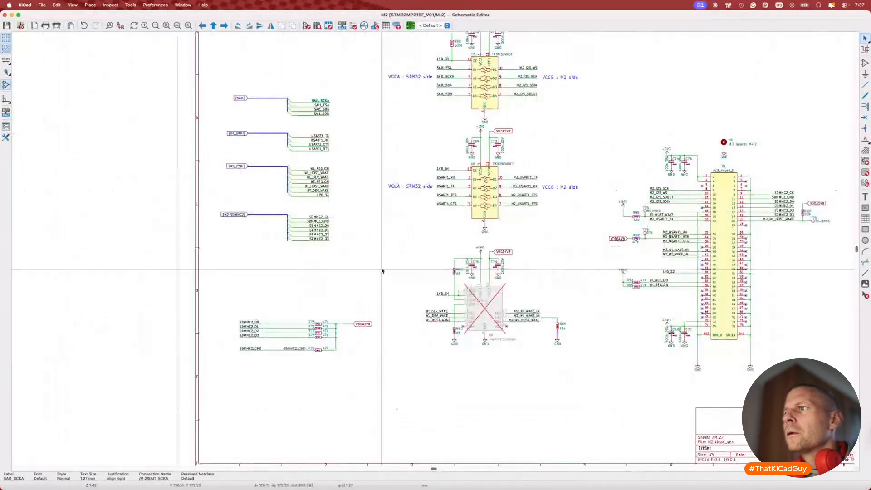
{"action": "scroll", "coordinate": [381, 271], "scroll_direction": "up", "scroll_amount": 3}
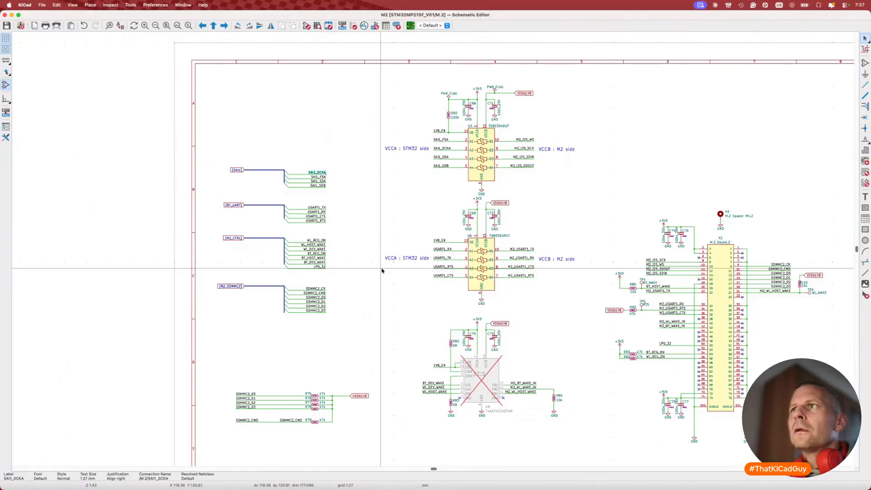
{"action": "scroll", "coordinate": [335, 176], "scroll_direction": "up", "scroll_amount": 3}
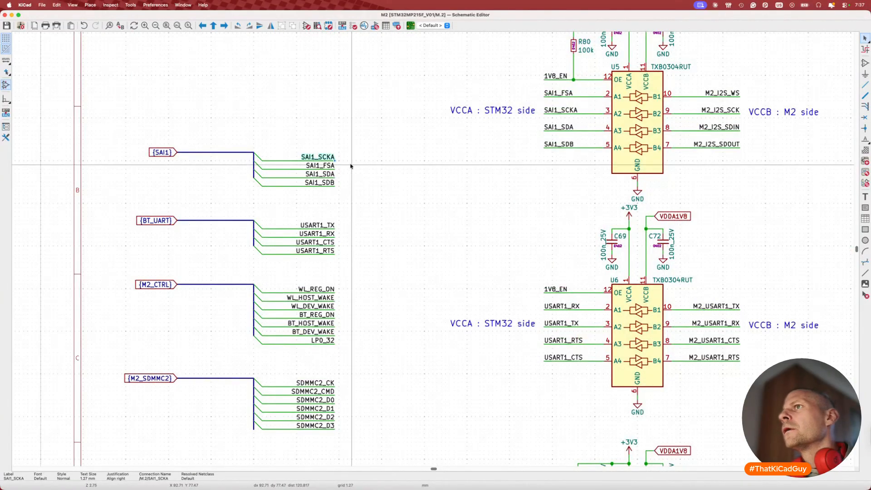
Recheck the insight in the Brave report and inspect the SAI1_SCKA and SAI1_SDB labels on KiCad's M.2 sheet.
{"action": "key", "text": "super+Tab"}
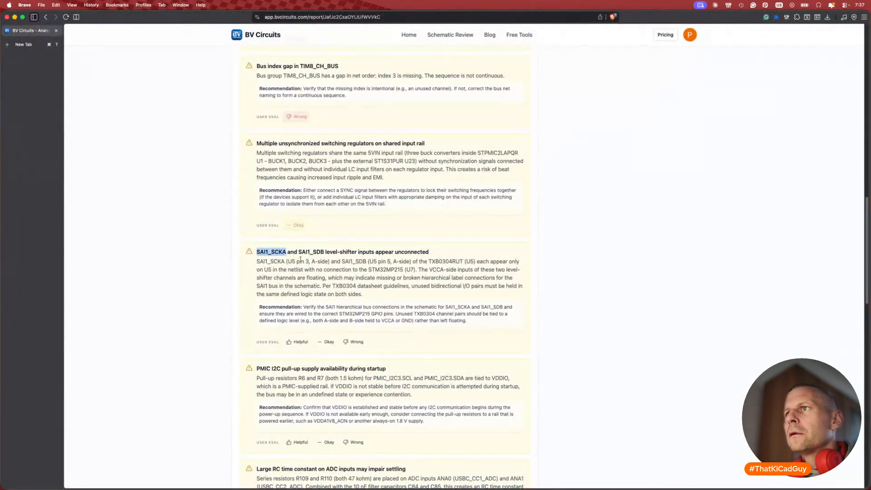
{"action": "key", "text": "super+Tab"}
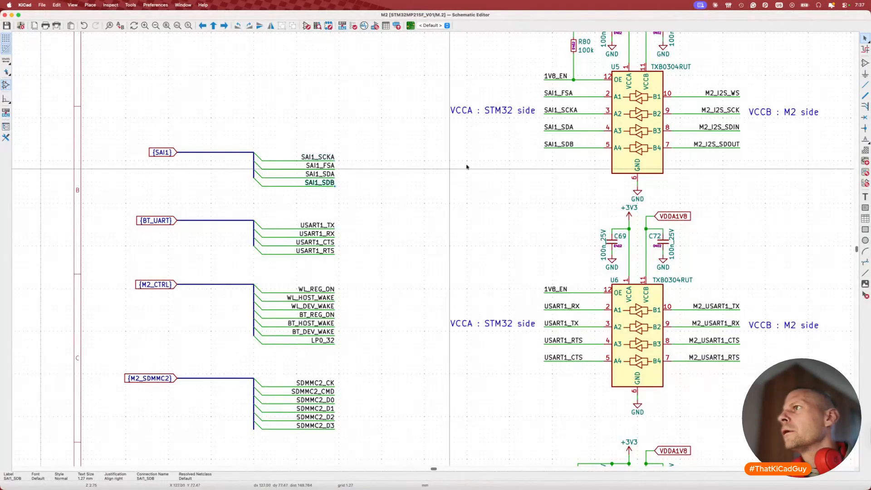
{"action": "left_click", "coordinate": [568, 111]}
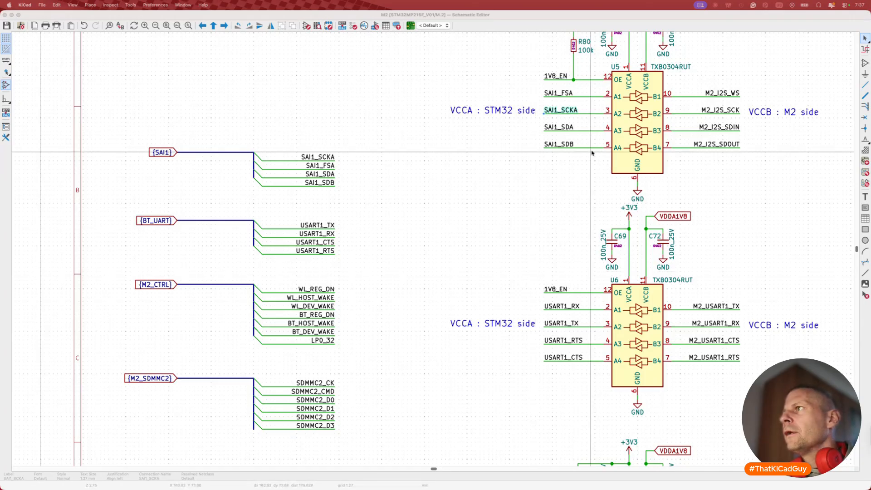
{"action": "left_click", "coordinate": [528, 180]}
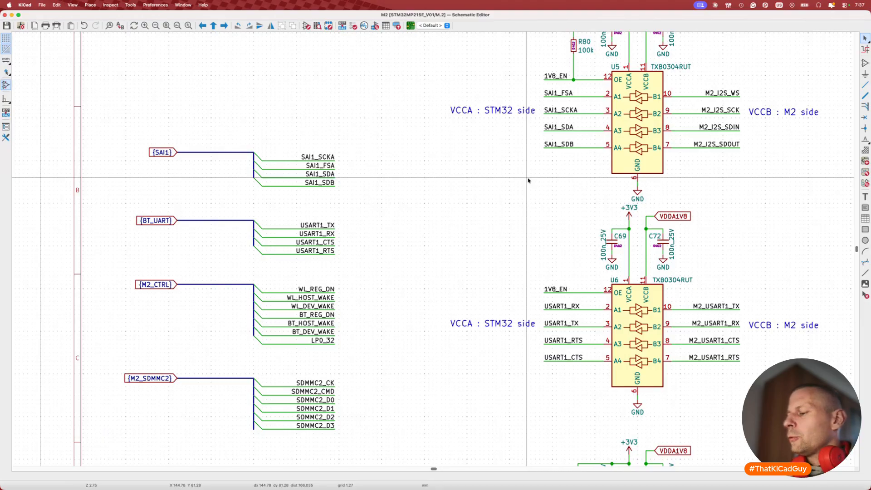
{"action": "left_click", "coordinate": [336, 182]}
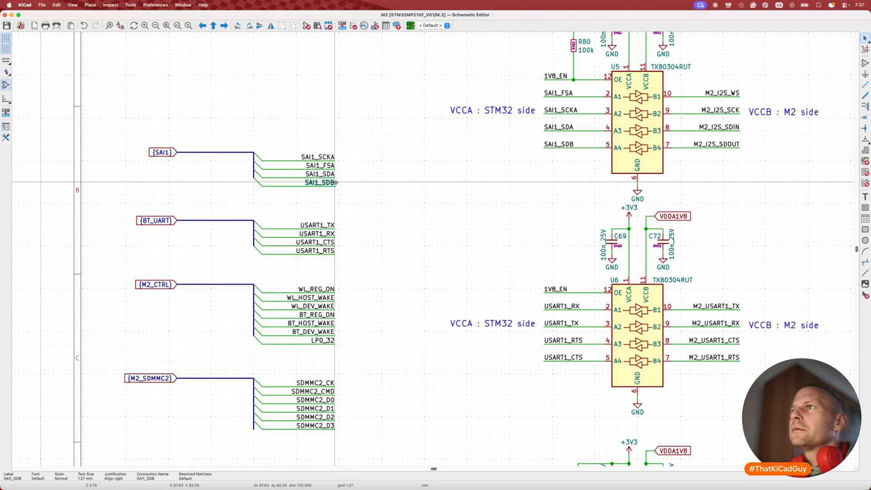
In the Brave report, rate the SAI1_SCKA and SAI1_SDB insight Helpful and read the PMIC I2C pull-up supply insight.
{"action": "key", "text": "super+Tab"}
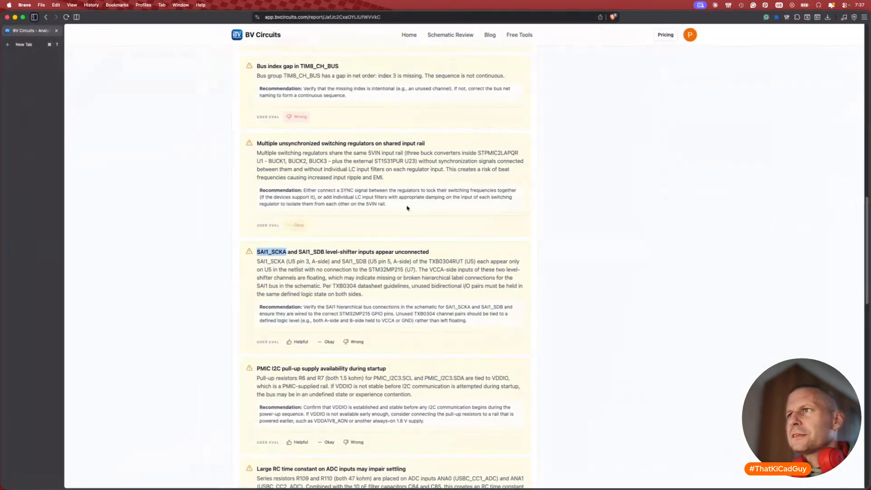
{"action": "left_click", "coordinate": [298, 342]}
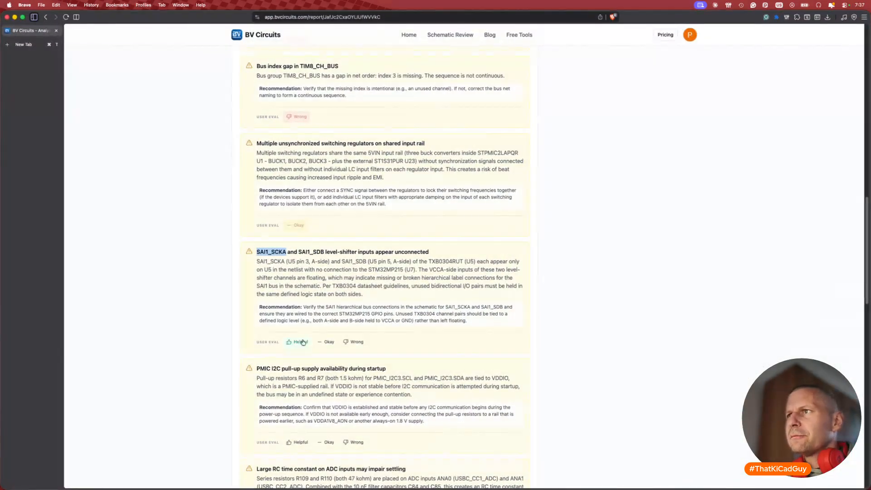
{"action": "scroll", "coordinate": [412, 347], "scroll_direction": "down", "scroll_amount": 3}
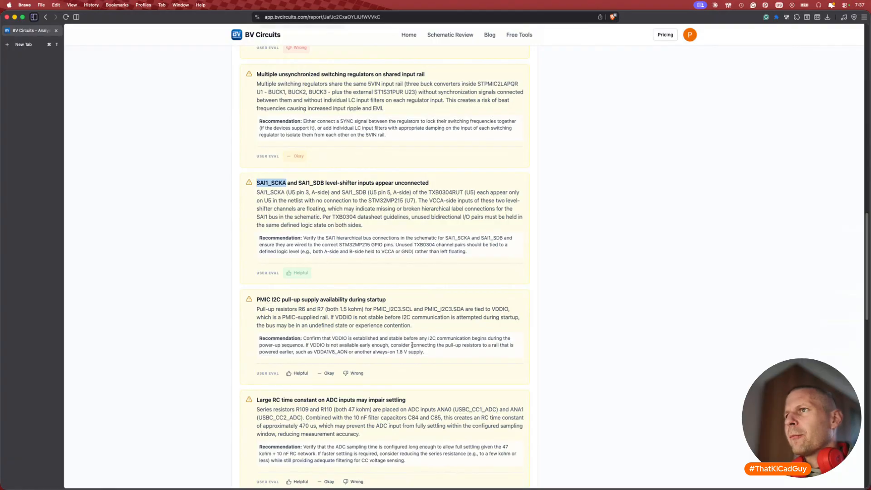
{"action": "scroll", "coordinate": [412, 346], "scroll_direction": "down", "scroll_amount": 1}
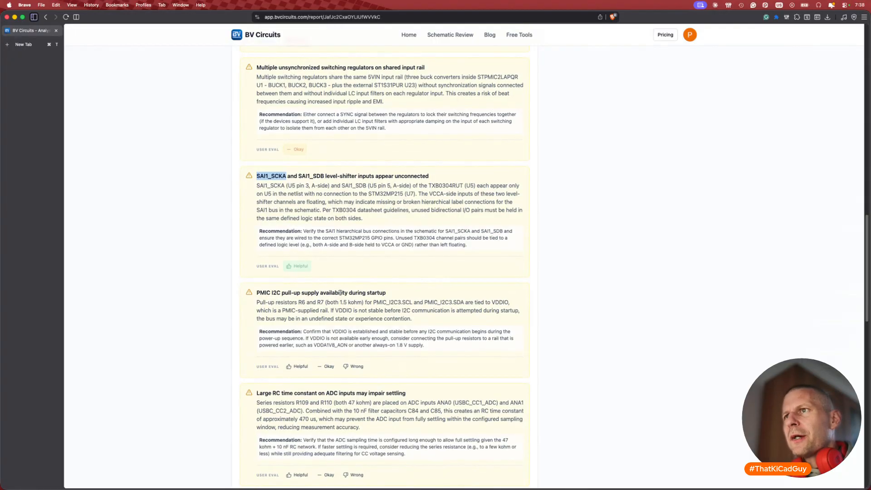
{"action": "left_click_drag", "start_coordinate": [277, 292], "coordinate": [384, 290]}
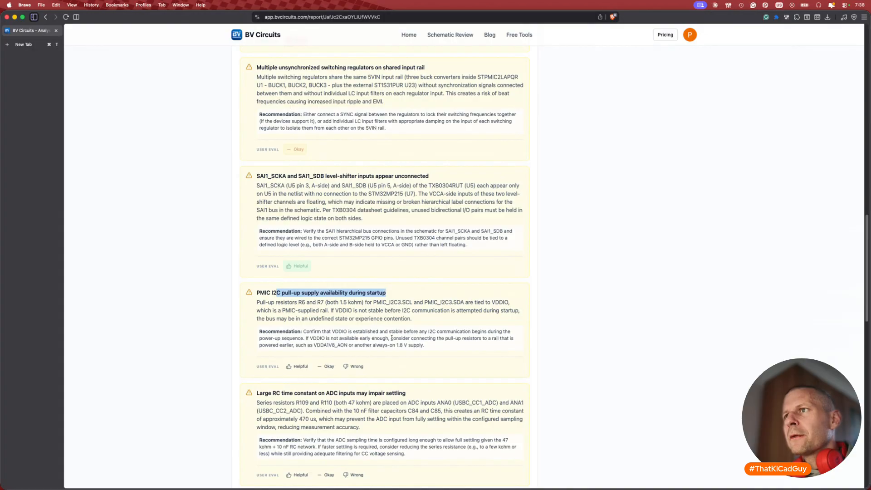
Switch to KiCad, open the PMIC sheet from the root sheet and examine the PMIC_I2C3 connections of U1.
{"action": "key", "text": "super+Tab"}
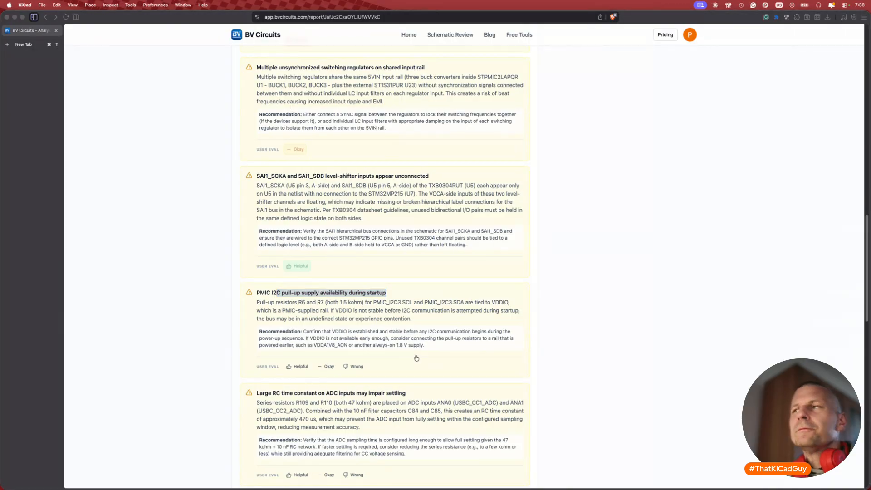
{"action": "key", "text": "alt+BackSpace"}
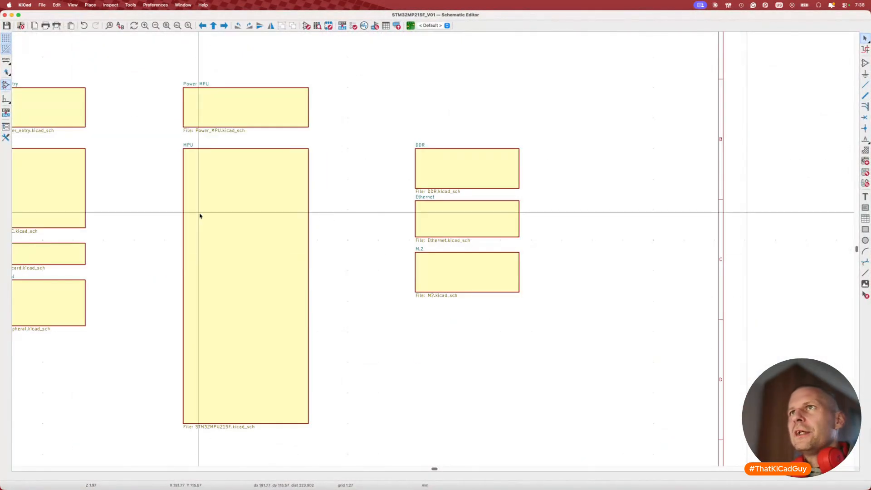
{"action": "scroll", "coordinate": [218, 207], "scroll_direction": "left", "scroll_amount": 3}
{"action": "double_click", "coordinate": [190, 198]}
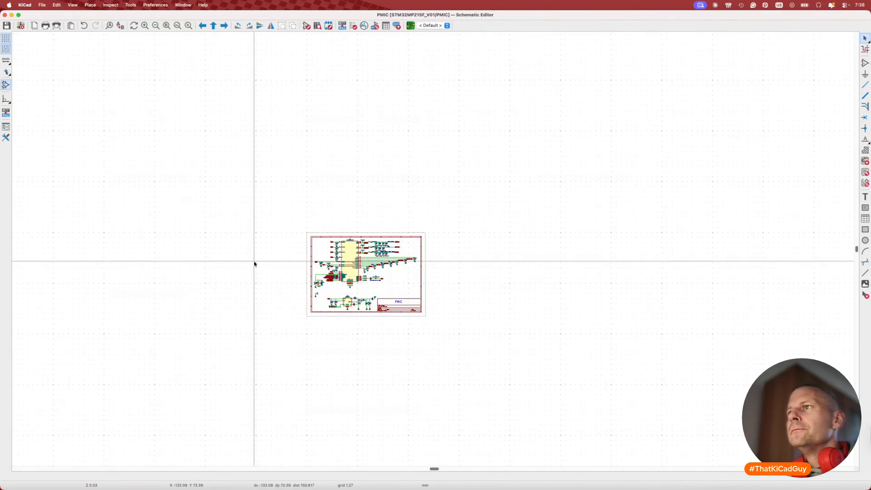
{"action": "scroll", "coordinate": [338, 254], "scroll_direction": "up", "scroll_amount": 4}
{"action": "scroll", "coordinate": [338, 257], "scroll_direction": "down", "scroll_amount": 5}
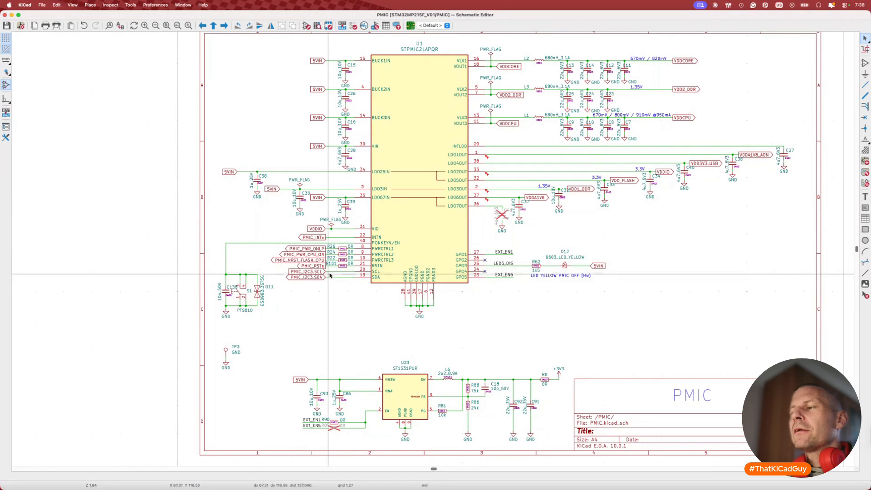
Open the MPU sheet from the root sheet for a brief look and return to the root.
{"action": "key", "text": "alt+BackSpace"}
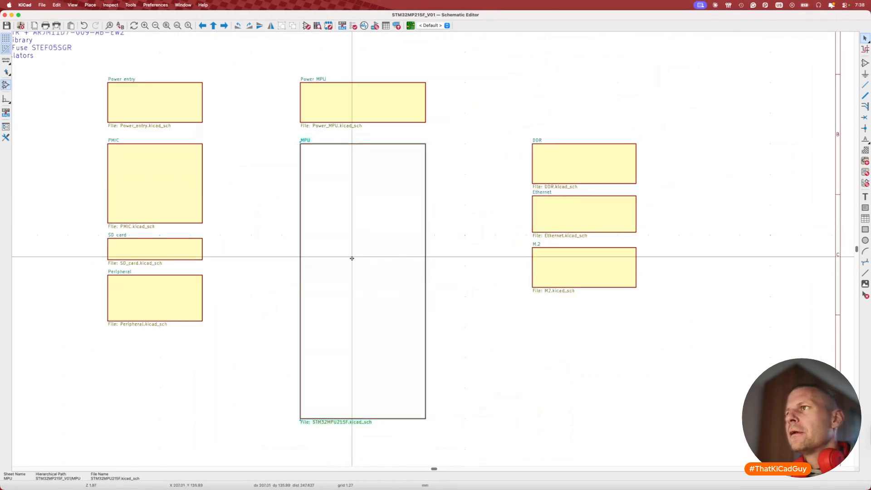
{"action": "double_click", "coordinate": [317, 282]}
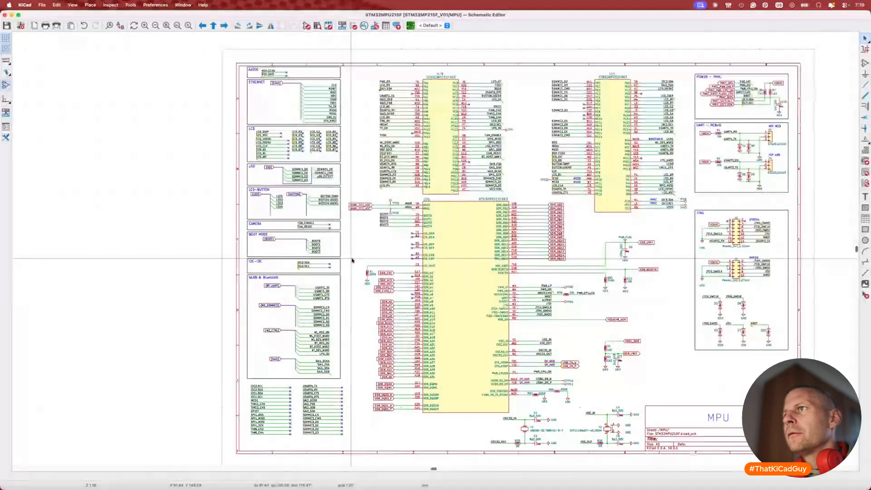
{"action": "key", "text": "alt+BackSpace"}
Search the schematic for R6 and inspect the I2C3 pull-up resistors in the MPU sheet's POWER – PMIC block.
{"action": "key", "text": "super+f"}
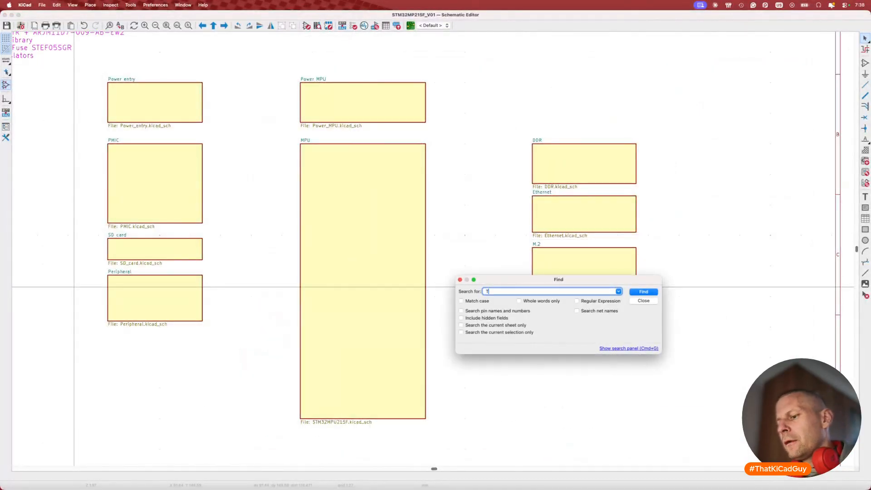
{"action": "type", "text": "R6"}
{"action": "key", "text": "Return"}
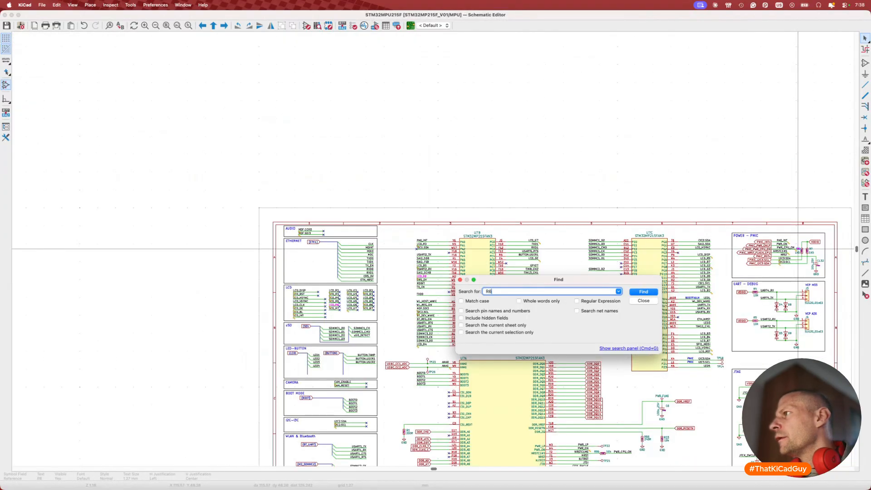
{"action": "key", "text": "Escape"}
{"action": "scroll", "coordinate": [825, 258], "scroll_direction": "up", "scroll_amount": 2}
{"action": "scroll", "coordinate": [825, 257], "scroll_direction": "up", "scroll_amount": 3}
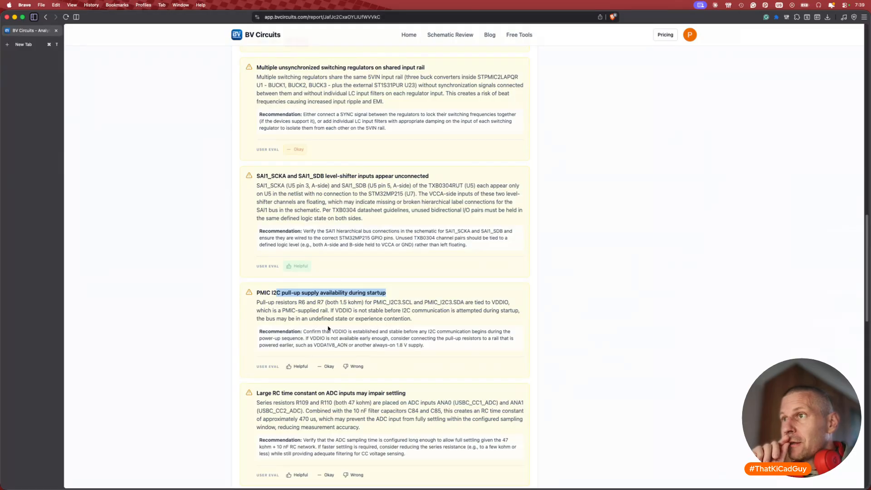
Switch to KiCad, open the PMIC sheet from the root sheet and examine the VDDIO label on U1's LDO2 output.
{"action": "key", "text": "super+Tab"}
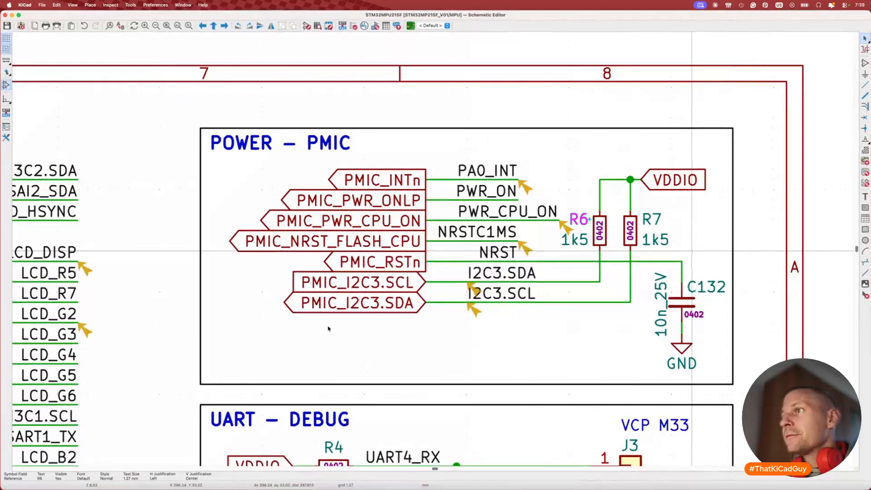
{"action": "scroll", "coordinate": [328, 328], "scroll_direction": "down", "scroll_amount": 5}
{"action": "scroll", "coordinate": [328, 327], "scroll_direction": "down", "scroll_amount": 5}
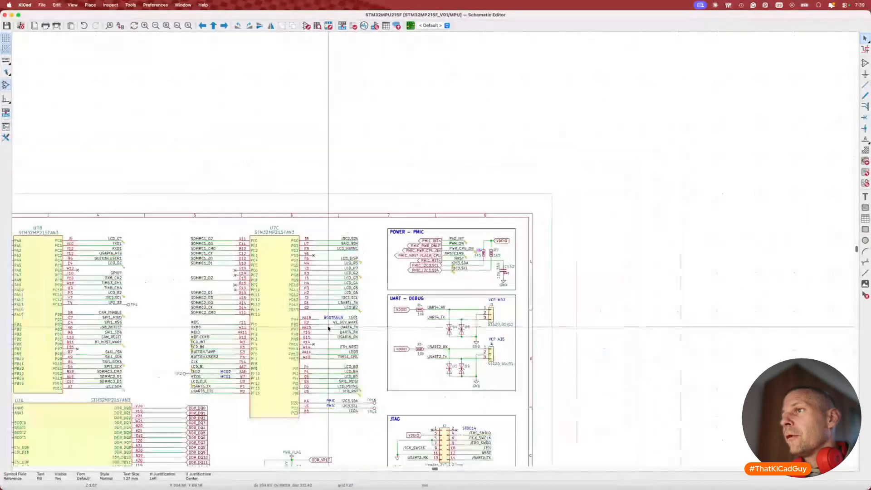
{"action": "key", "text": "alt+BackSpace"}
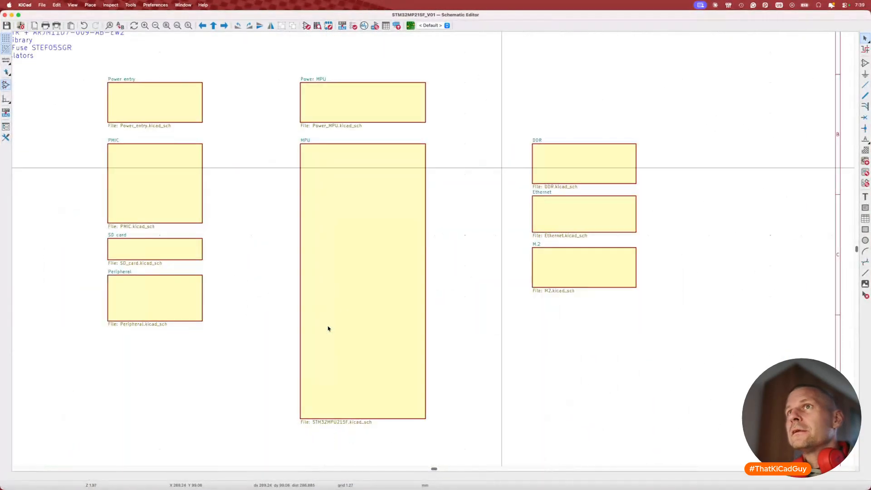
{"action": "double_click", "coordinate": [152, 175]}
{"action": "scroll", "coordinate": [342, 293], "scroll_direction": "down", "scroll_amount": 2}
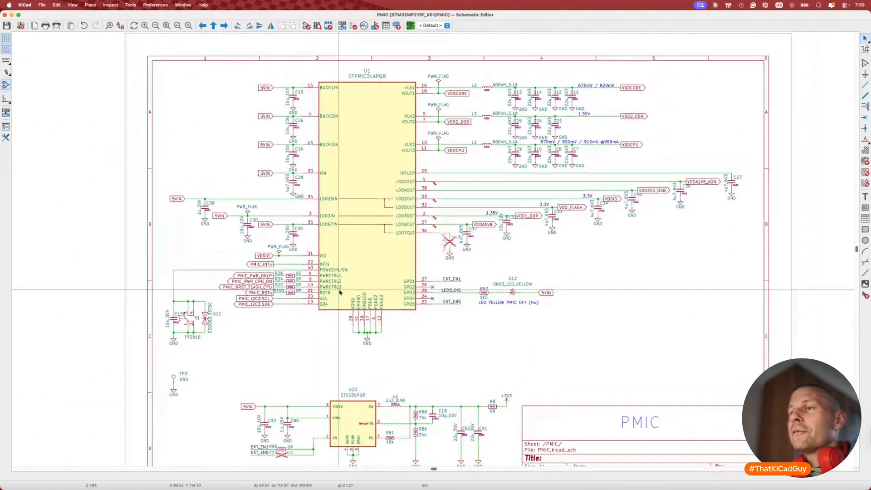
{"action": "middle_click_drag", "start_coordinate": [340, 292], "coordinate": [330, 297]}
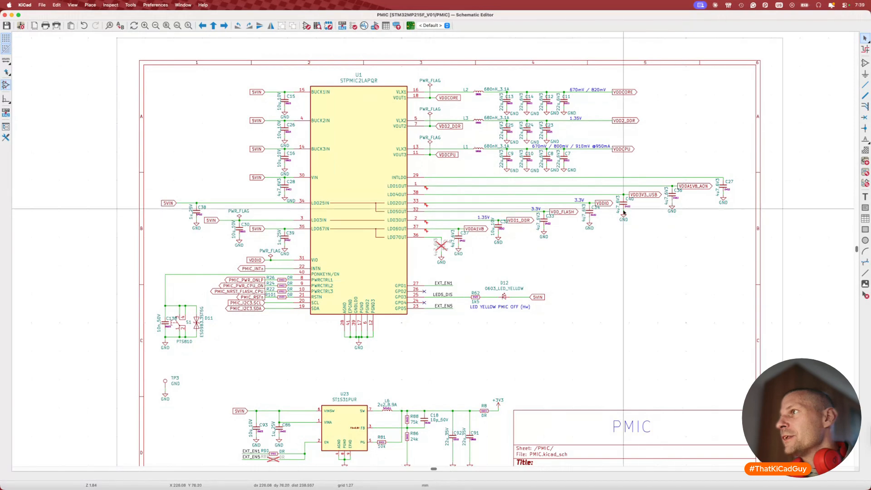
{"action": "left_click", "coordinate": [604, 203]}
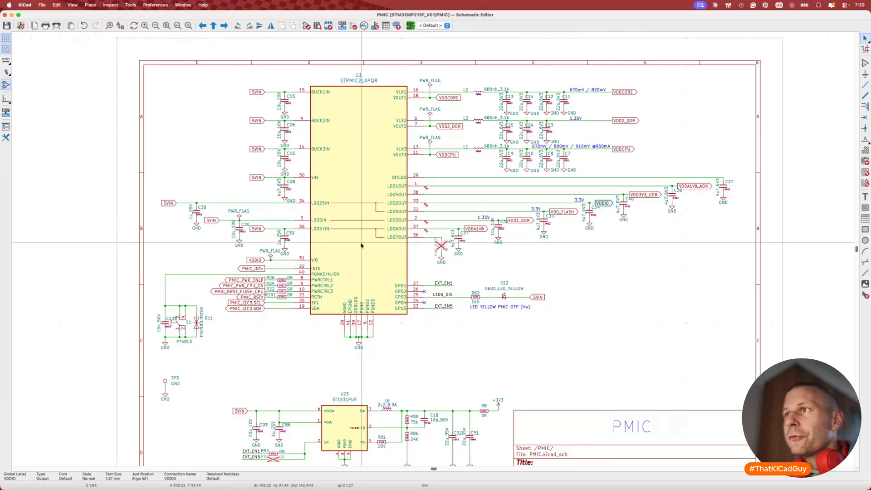
Open the datasheet of PMIC U1 and view its default configuration table.
{"action": "left_click", "coordinate": [380, 243]}
{"action": "scroll", "coordinate": [253, 263], "scroll_direction": "up", "scroll_amount": 1}
{"action": "scroll", "coordinate": [253, 264], "scroll_direction": "up", "scroll_amount": 2}
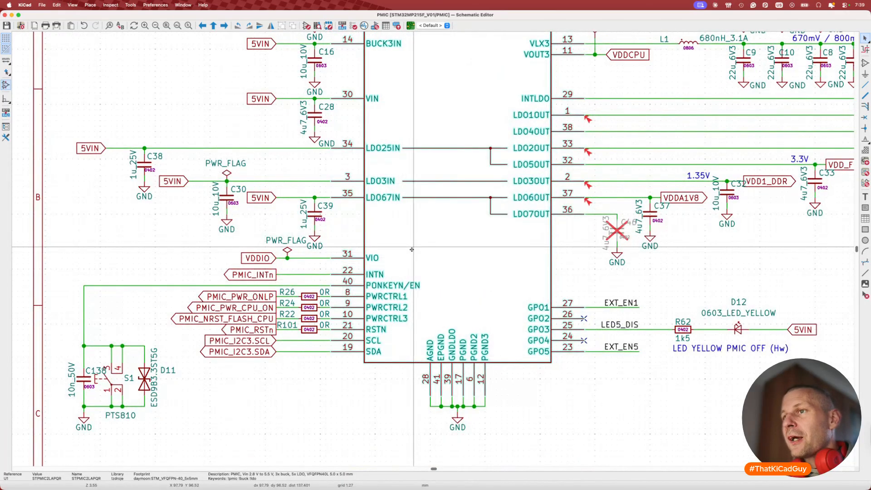
{"action": "key", "text": "d"}
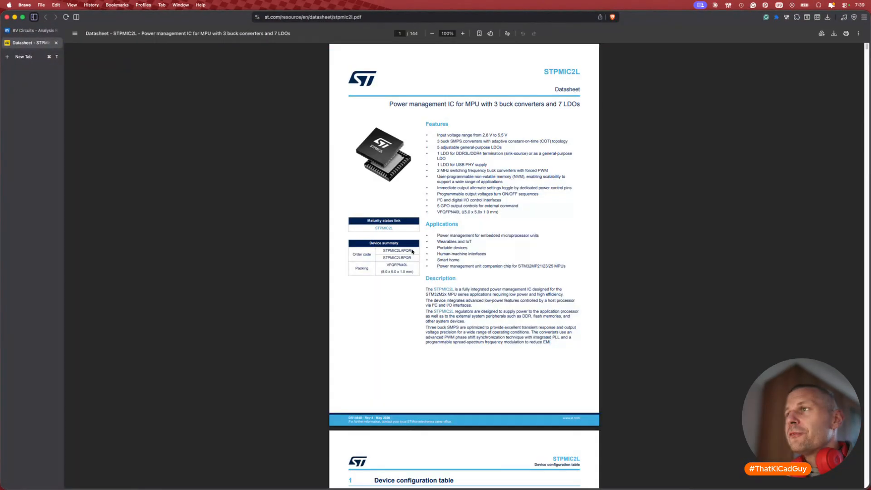
{"action": "scroll", "coordinate": [412, 251], "scroll_direction": "up", "scroll_amount": 4, "text": "ctrl"}
{"action": "scroll", "coordinate": [412, 251], "scroll_direction": "down", "scroll_amount": 8}
{"action": "scroll", "coordinate": [415, 250], "scroll_direction": "up", "scroll_amount": 3, "text": "ctrl"}
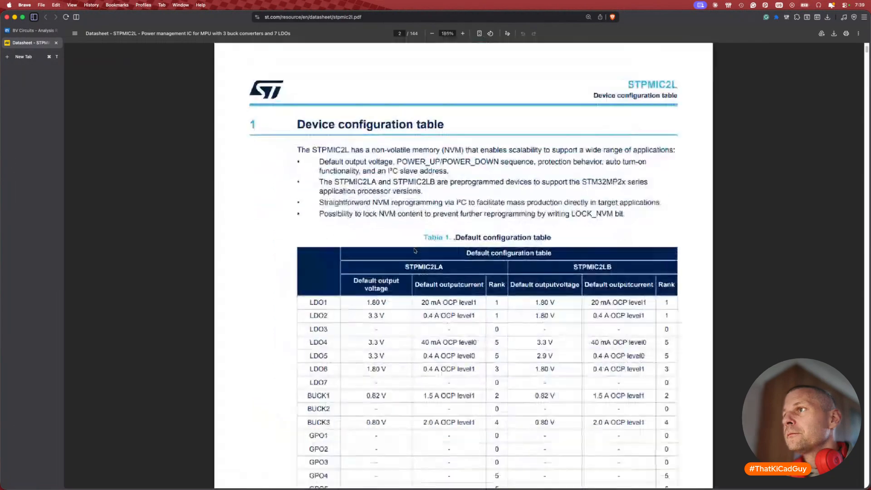
Read the VIO entry in the STPMIC2L pin description table and skim the electrical and timing characteristics.
{"action": "scroll", "coordinate": [414, 251], "scroll_direction": "down", "scroll_amount": 20}
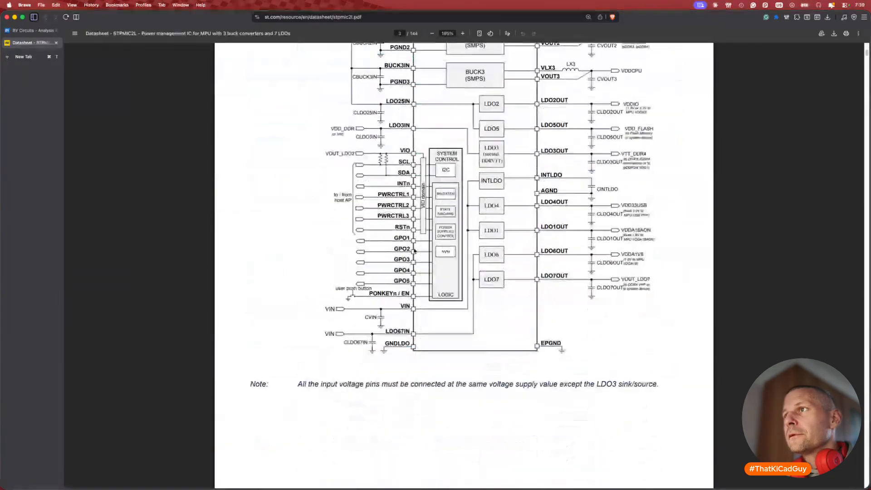
{"action": "scroll", "coordinate": [414, 251], "scroll_direction": "down", "scroll_amount": 15}
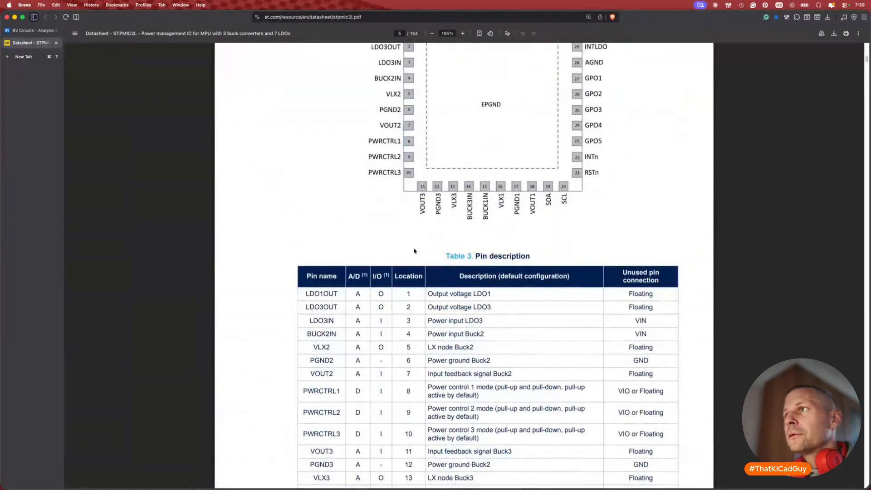
{"action": "scroll", "coordinate": [414, 251], "scroll_direction": "down", "scroll_amount": 5}
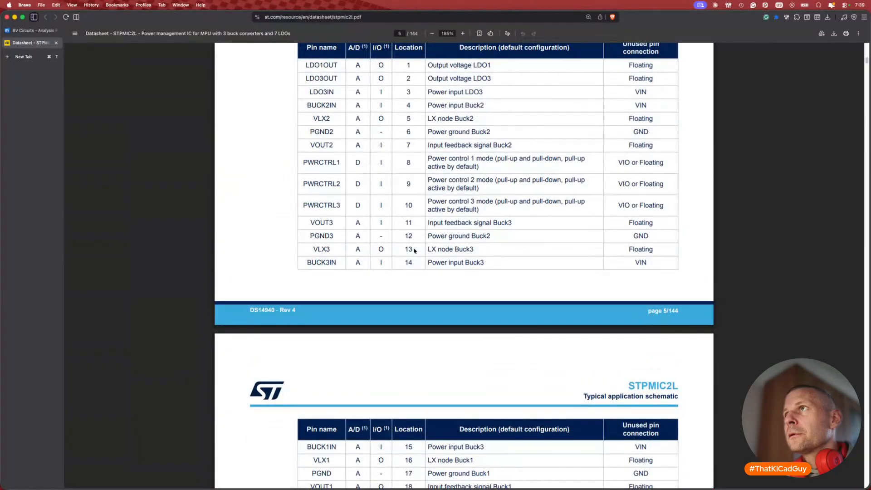
{"action": "scroll", "coordinate": [414, 250], "scroll_direction": "down", "scroll_amount": 4}
{"action": "scroll", "coordinate": [409, 336], "scroll_direction": "down", "scroll_amount": 3}
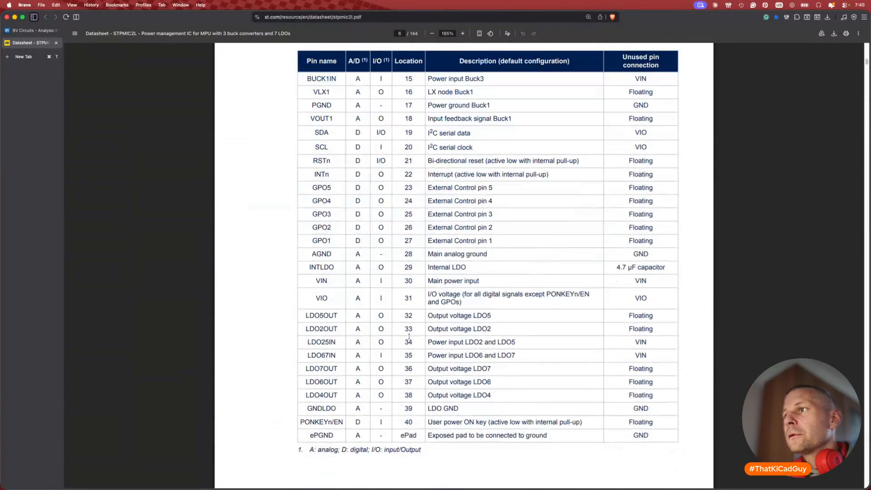
{"action": "left_click_drag", "start_coordinate": [427, 295], "coordinate": [461, 302]}
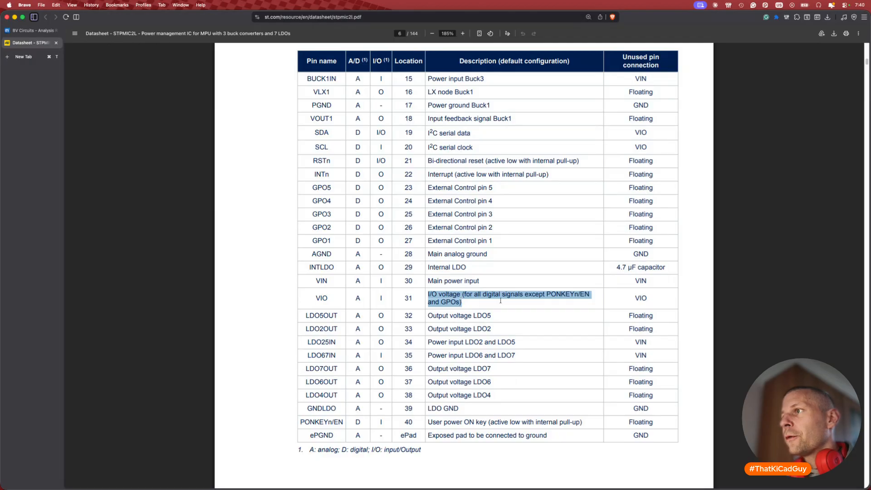
{"action": "scroll", "coordinate": [571, 301], "scroll_direction": "down", "scroll_amount": 3}
{"action": "scroll", "coordinate": [571, 300], "scroll_direction": "down", "scroll_amount": 15}
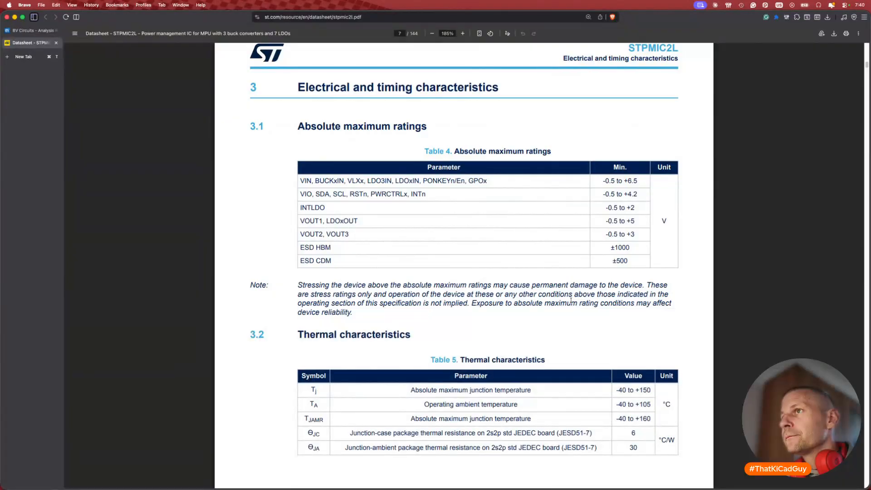
{"action": "scroll", "coordinate": [571, 301], "scroll_direction": "down", "scroll_amount": 20}
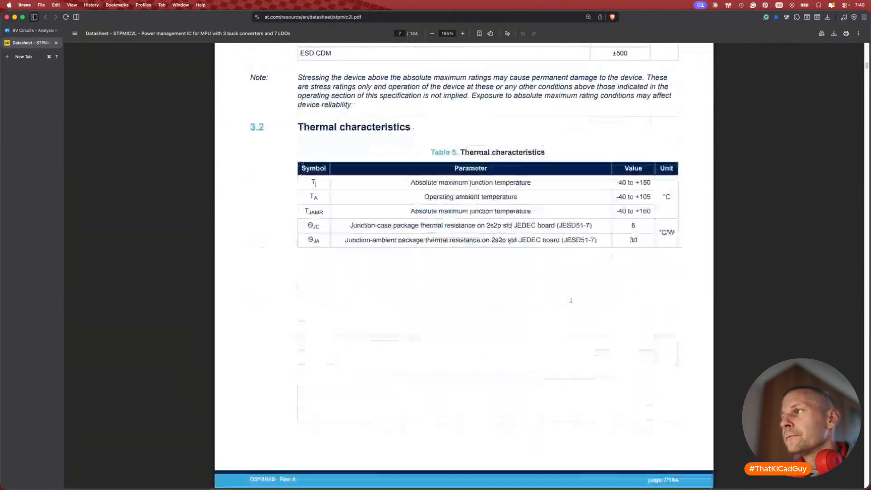
{"action": "scroll", "coordinate": [571, 300], "scroll_direction": "down", "scroll_amount": 20}
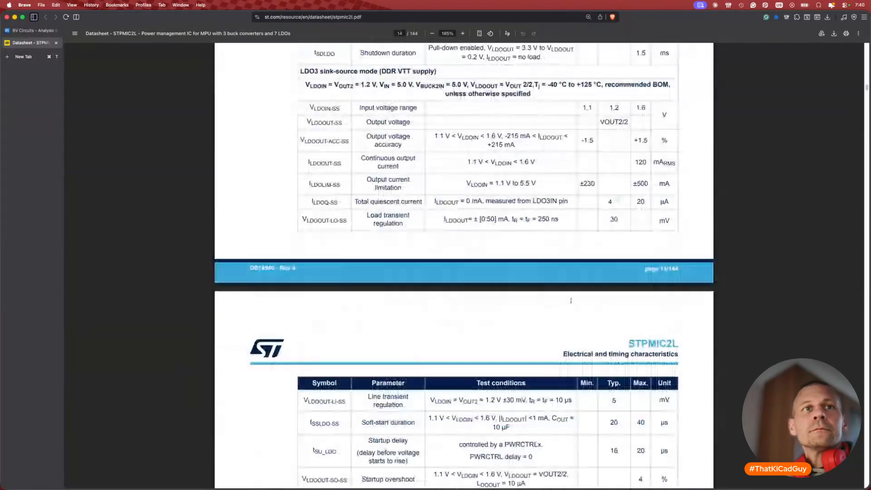
Switch to the STM32MP215-DK reference schematic in Preview and examine the PMIC page and the I2C pull-ups on the MPU page.
{"action": "key", "text": "ctrl+Up"}
{"action": "left_click", "coordinate": [470, 314]}
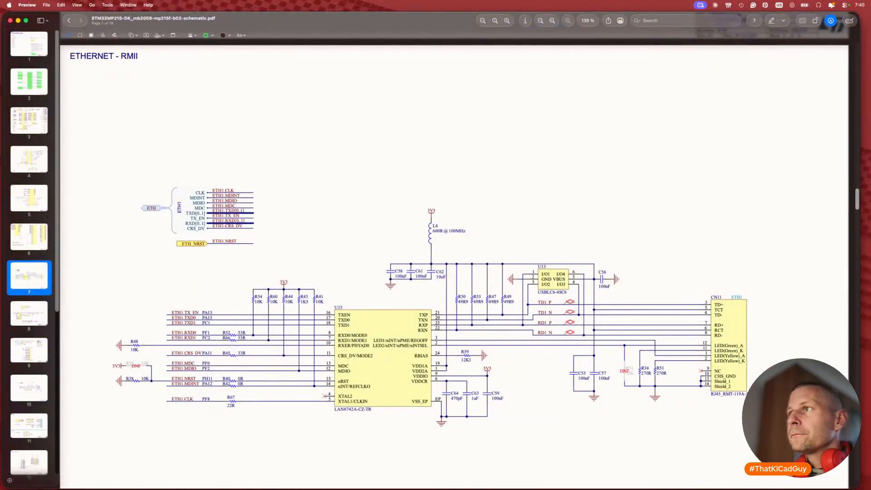
{"action": "scroll", "coordinate": [513, 251], "scroll_direction": "up", "scroll_amount": 15}
{"action": "scroll", "coordinate": [513, 251], "scroll_direction": "up", "scroll_amount": 10}
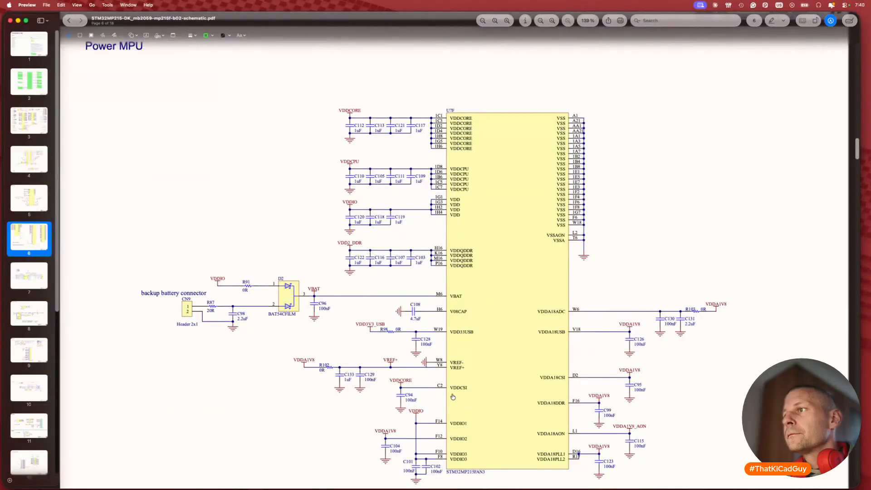
{"action": "scroll", "coordinate": [452, 397], "scroll_direction": "up", "scroll_amount": 15}
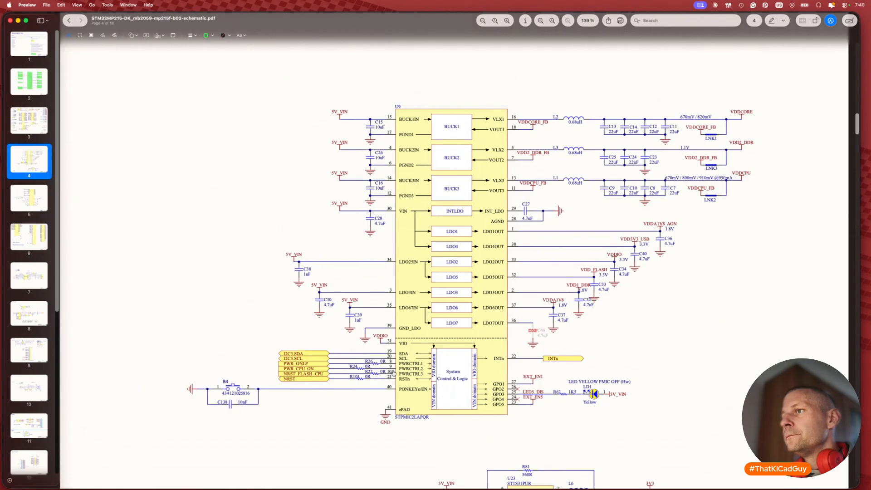
{"action": "scroll", "coordinate": [374, 358], "scroll_direction": "down", "scroll_amount": 5}
{"action": "scroll", "coordinate": [374, 358], "scroll_direction": "up", "scroll_amount": 15}
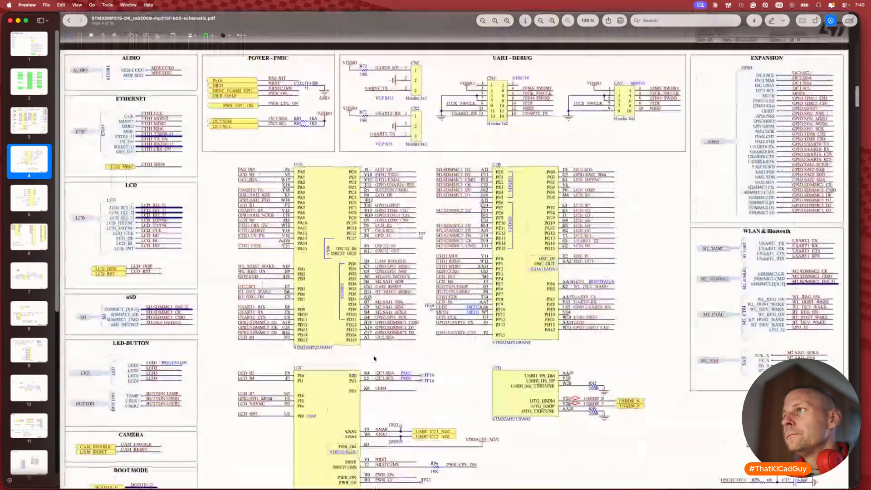
{"action": "scroll", "coordinate": [375, 358], "scroll_direction": "down", "scroll_amount": 10}
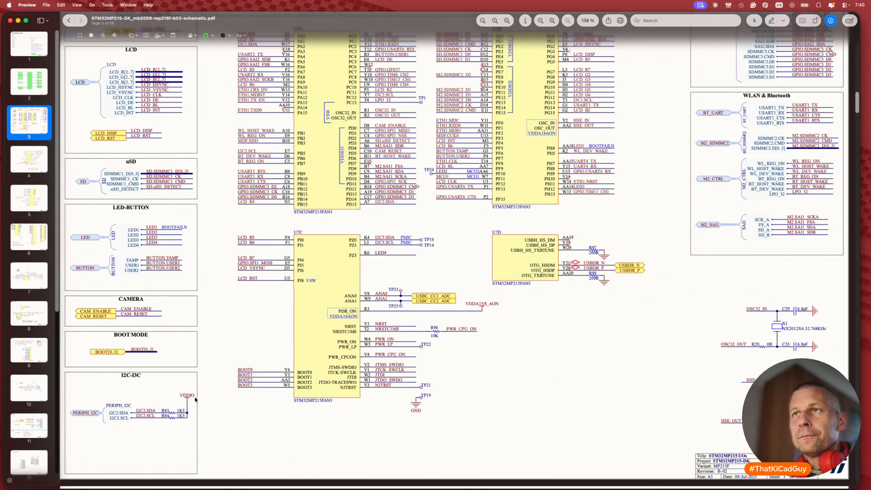
{"action": "scroll", "coordinate": [195, 400], "scroll_direction": "up", "scroll_amount": 1}
Return to KiCad and open the MPU sheet from the root sheet to inspect VDDIO at pull-ups R6 and R7.
{"action": "key", "text": "super+Tab"}
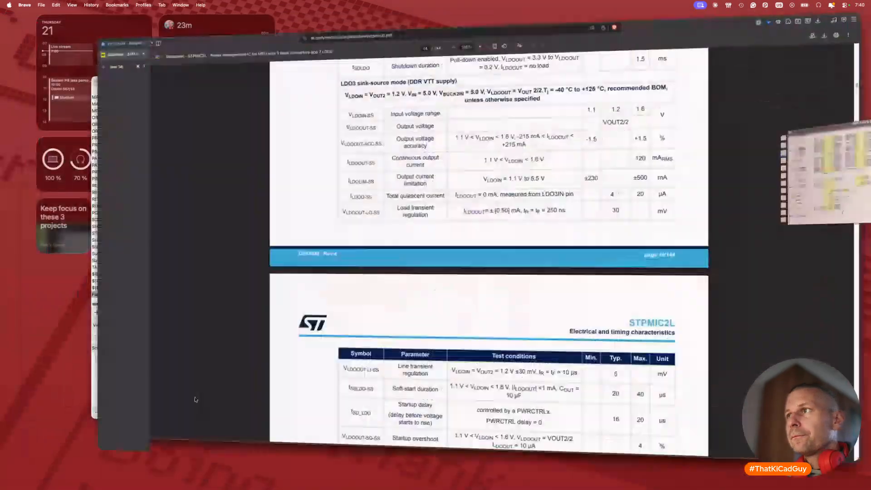
{"action": "key", "text": "super+Tab"}
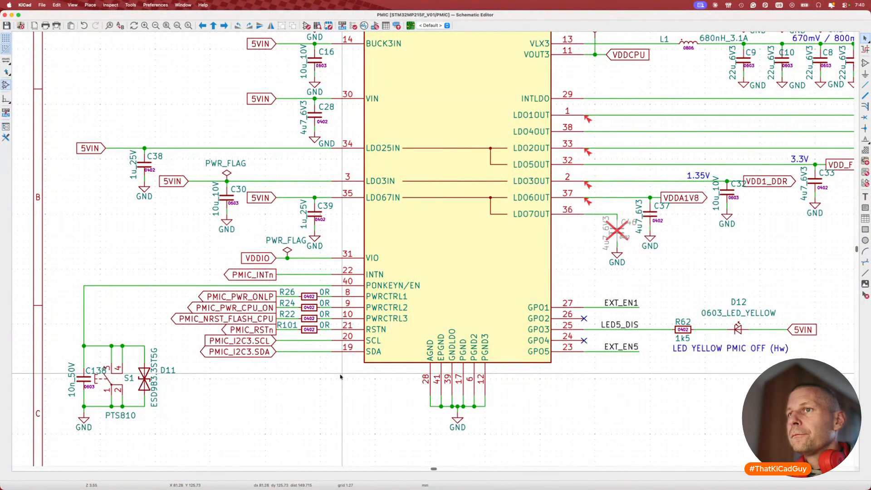
{"action": "scroll", "coordinate": [340, 376], "scroll_direction": "down", "scroll_amount": 5}
{"action": "key", "text": "alt+BackSpace"}
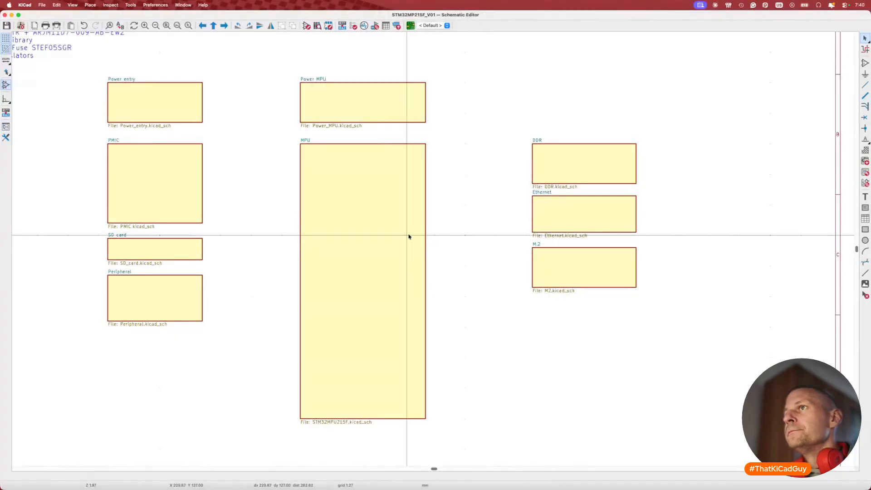
{"action": "double_click", "coordinate": [343, 206]}
{"action": "scroll", "coordinate": [512, 220], "scroll_direction": "up", "scroll_amount": 3}
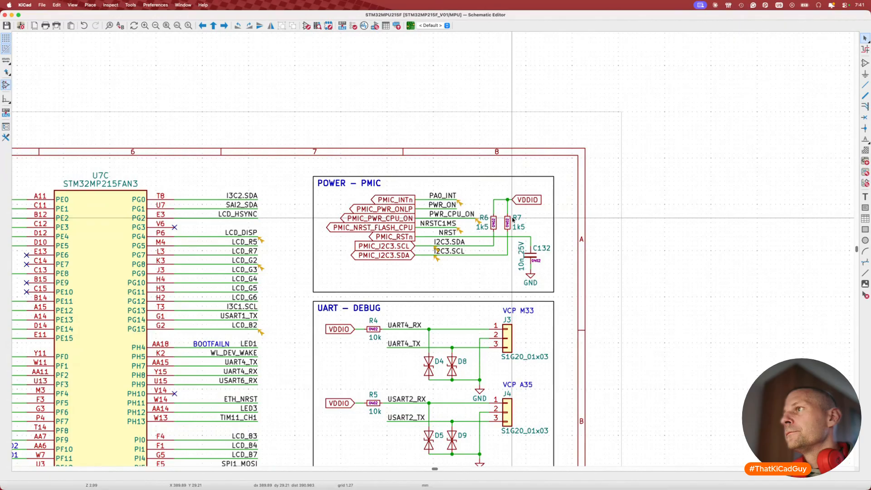
{"action": "scroll", "coordinate": [512, 219], "scroll_direction": "up", "scroll_amount": 4}
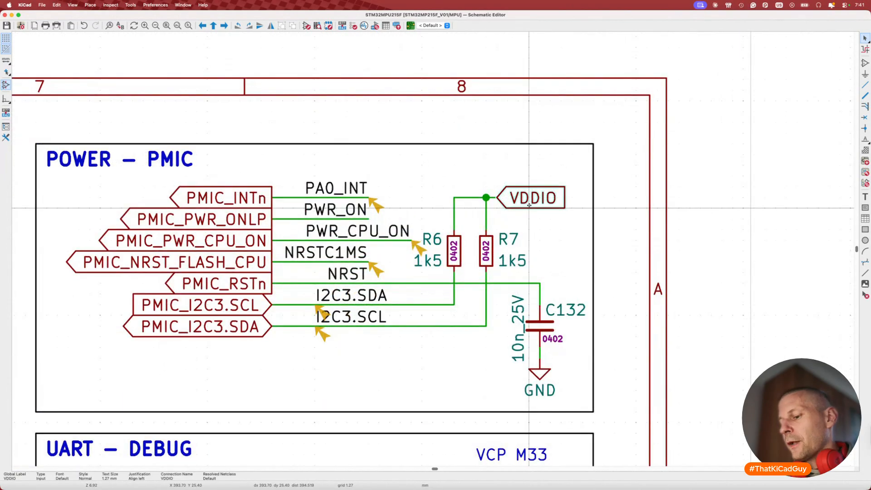
Move the VDDIO label above the R6 and R7 pull-ups and delete its old connecting wire.
{"action": "key", "text": "Escape"}
{"action": "key", "text": "m"}
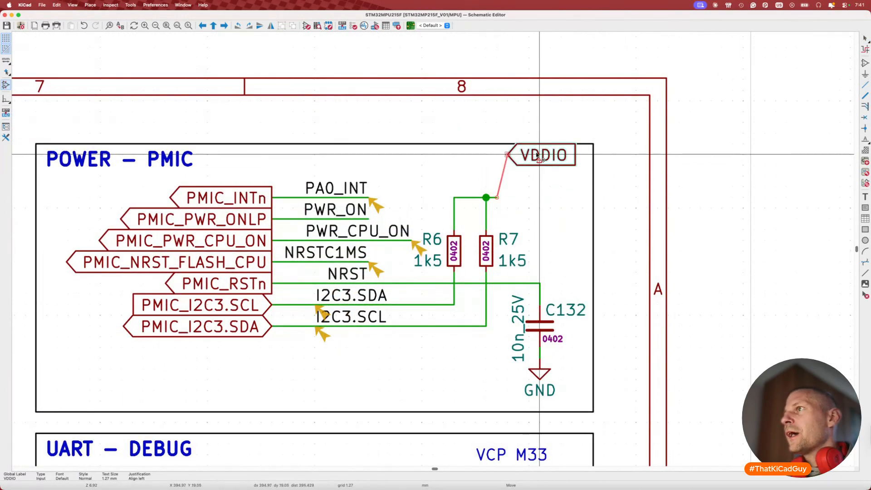
{"action": "left_click", "coordinate": [531, 155]}
{"action": "key", "text": "Delete"}
Place a 0R 0603 resistor vertically above R6 and wire its upper end to the VDDIO label.
{"action": "type", "text": "a0"}
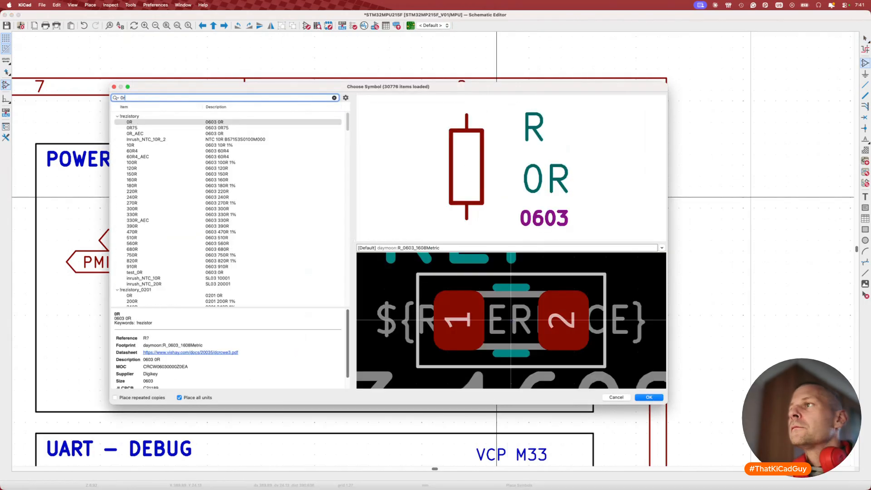
{"action": "key", "text": "Return"}
{"action": "left_click", "coordinate": [454, 177]}
{"action": "key", "text": "m"}
{"action": "key", "text": "r"}
{"action": "left_click", "coordinate": [476, 186]}
{"action": "key", "text": "o"}
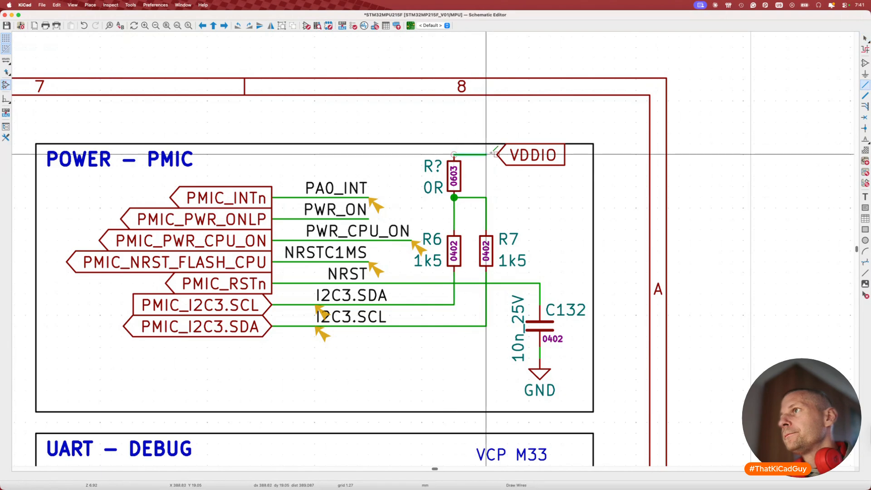
Set the new 0R resistor above R6 to Do not populate.
{"action": "double_click", "coordinate": [454, 175]}
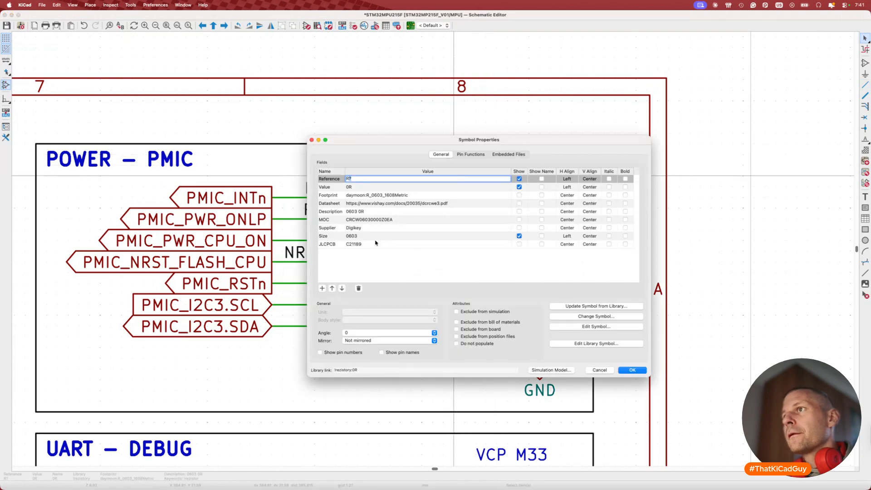
{"action": "left_click", "coordinate": [475, 344]}
{"action": "left_click", "coordinate": [629, 370]}
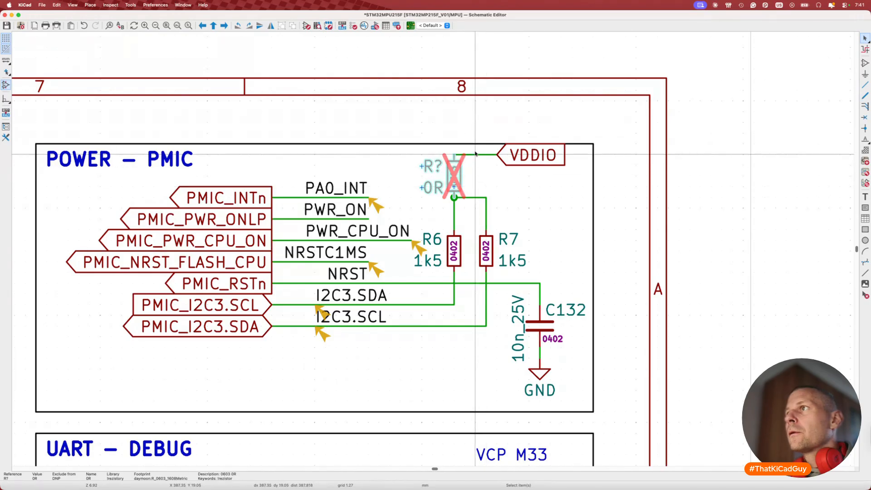
Extend the POWER – PMIC text box upward to a height of about 34 mm.
{"action": "left_click", "coordinate": [475, 155]}
{"action": "left_click_drag", "start_coordinate": [593, 144], "coordinate": [593, 123]}
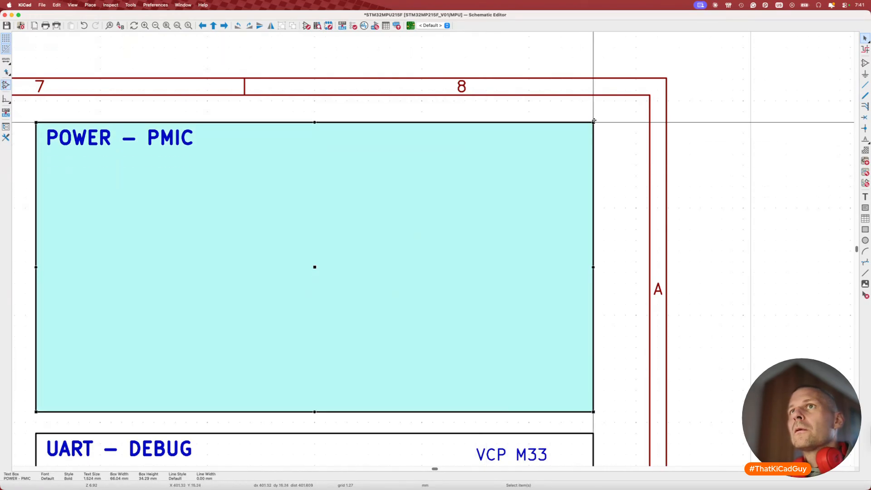
{"action": "left_click", "coordinate": [610, 176]}
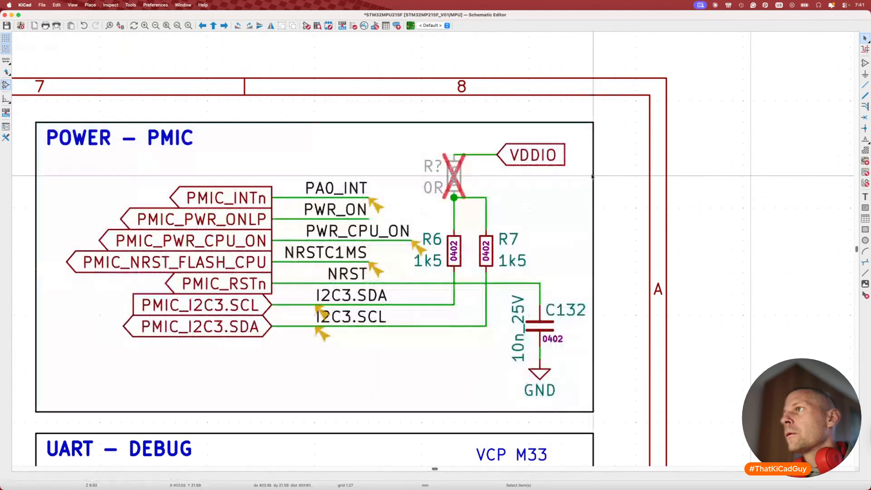
Shift the VDDIO label and its wire slightly higher, bringing the label closer to the 0R resistor.
{"action": "left_click_drag", "start_coordinate": [515, 165], "coordinate": [455, 153]}
{"action": "left_click", "coordinate": [486, 154]}
{"action": "left_click", "coordinate": [522, 153]}
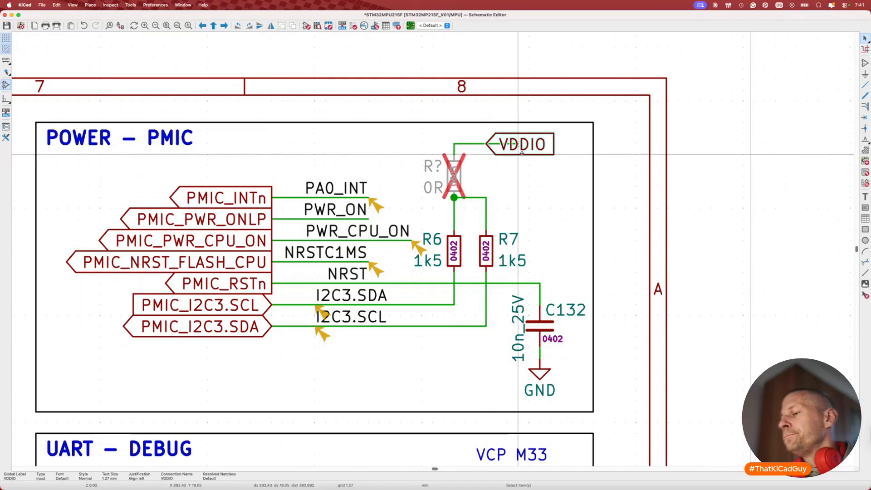
Move the VDDIO label farther from the 0R resistor and lower the wire joining R6 and R7 closer to the resistors.
{"action": "mouse_move", "coordinate": [522, 153]}
{"action": "left_mouse_down"}
{"action": "mouse_move", "coordinate": [547, 156]}
{"action": "mouse_move", "coordinate": [535, 155]}
{"action": "left_mouse_up"}
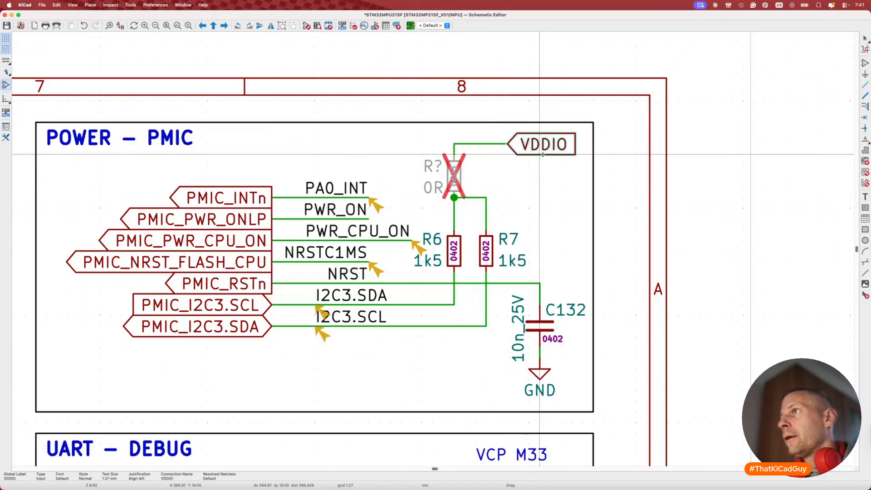
{"action": "left_click", "coordinate": [475, 198]}
{"action": "left_click_drag", "start_coordinate": [475, 198], "coordinate": [470, 219]}
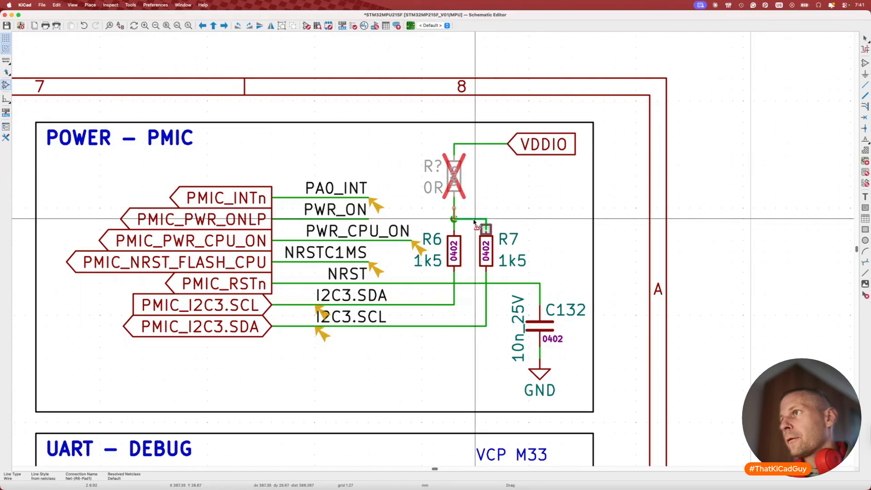
Duplicate the unpopulated 0R resistor above R6, mirror the copy horizontally and place it above R7 on the shared pull-up wire.
{"action": "left_click", "coordinate": [461, 179]}
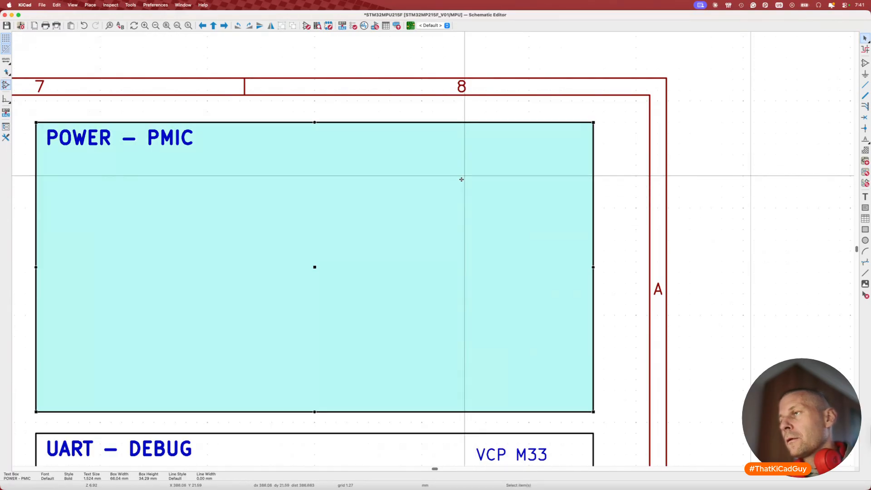
{"action": "left_click", "coordinate": [460, 179]}
{"action": "key", "text": "ctrl+d"}
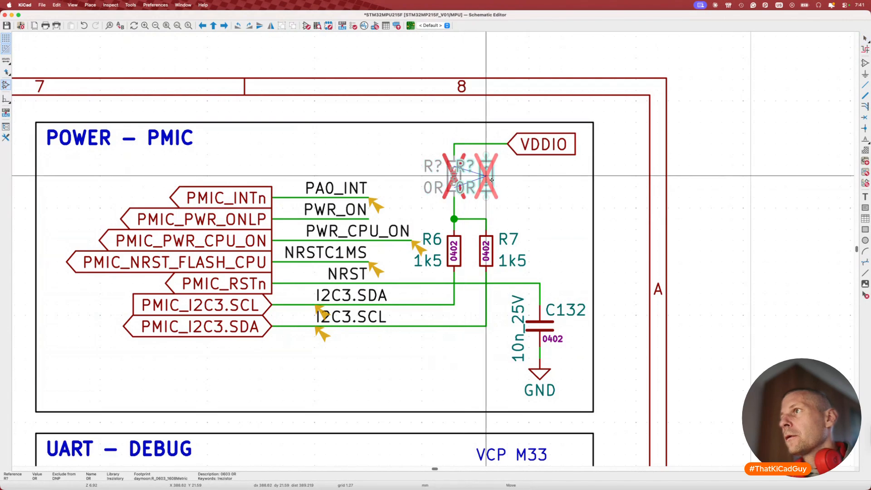
{"action": "key", "text": "y"}
{"action": "left_click", "coordinate": [488, 187]}
Shift the 0R resistor above R6 slightly down, keeping its wires attached, to align it with the copy above R7.
{"action": "left_click", "coordinate": [462, 176]}
{"action": "key", "text": "Escape"}
{"action": "left_click", "coordinate": [455, 177]}
{"action": "key", "text": "g"}
{"action": "left_click", "coordinate": [453, 183]}
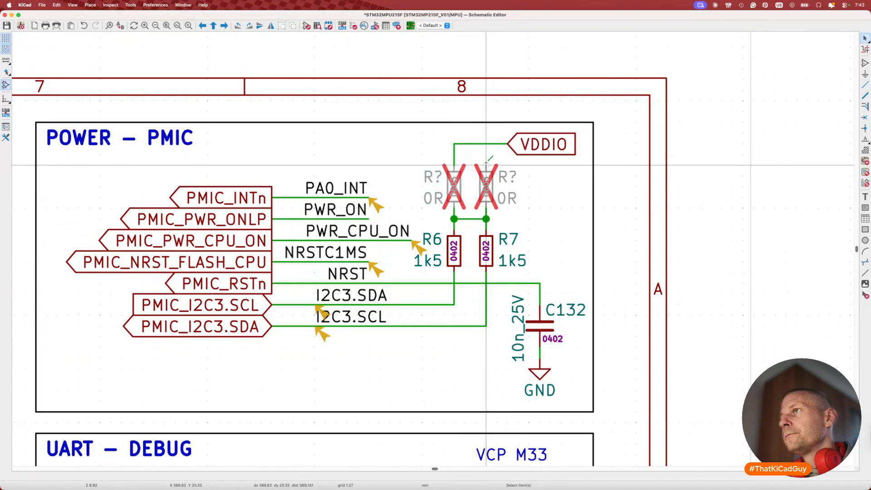
Mirror the VDDIO label horizontally and move it to the left side of the two 0R resistors.
{"action": "left_click", "coordinate": [539, 153]}
{"action": "key", "text": "x"}
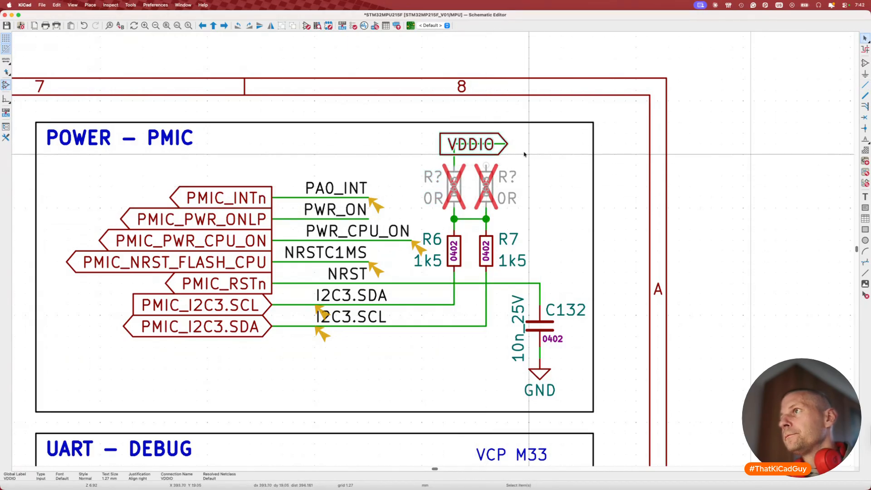
{"action": "left_click_drag", "start_coordinate": [485, 144], "coordinate": [381, 142]}
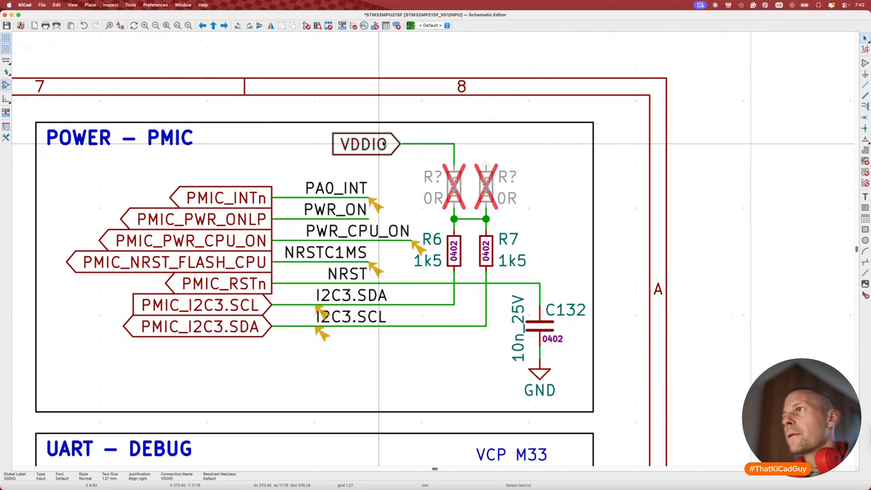
Place a +3V3 power symbol on the upper end of the 0R resistor above R7.
{"action": "type", "text": "p"}
{"action": "type", "text": "3v3"}
{"action": "key", "text": "Return"}
{"action": "left_click", "coordinate": [486, 164]}
{"action": "key", "text": "Escape"}
{"action": "left_click", "coordinate": [498, 135]}
{"action": "left_click", "coordinate": [501, 118]}
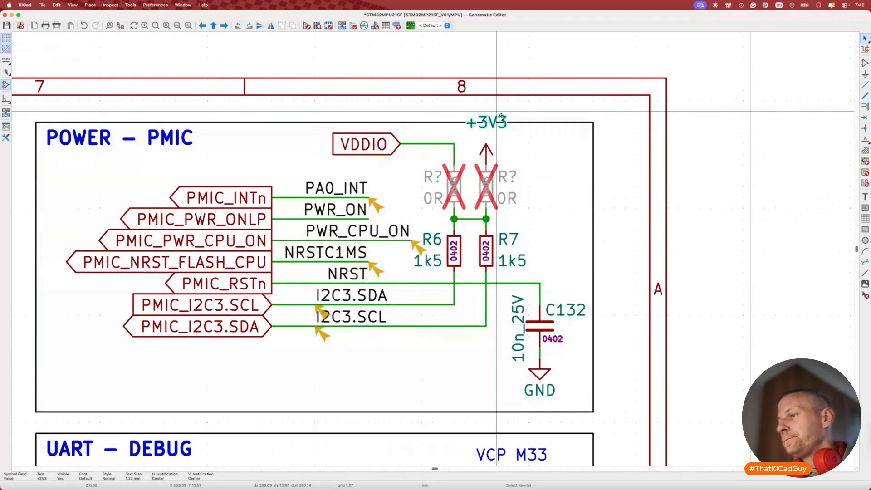
{"action": "key", "text": "Escape"}
Clear the Do not populate attribute of the 0R resistor above R7 and save the schematic.
{"action": "scroll", "coordinate": [496, 186], "scroll_direction": "down", "scroll_amount": 1}
{"action": "scroll", "coordinate": [496, 186], "scroll_direction": "down", "scroll_amount": 2}
{"action": "double_click", "coordinate": [496, 186]}
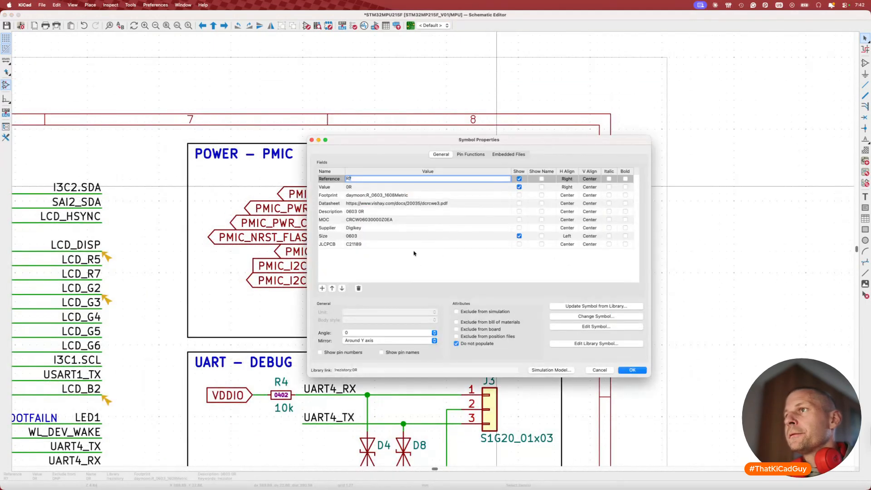
{"action": "left_click", "coordinate": [457, 344]}
{"action": "left_click", "coordinate": [627, 367]}
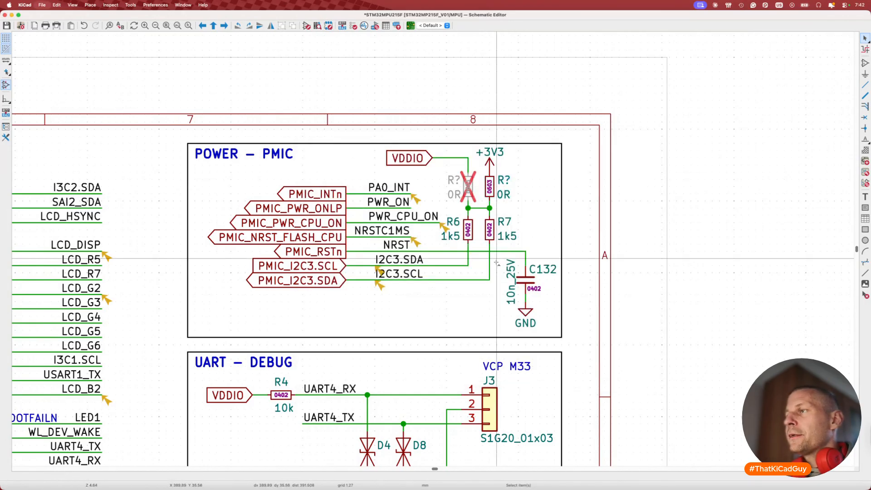
{"action": "key", "text": "super+s"}
Leave the MPU sheet and open the PMIC sheet at the VIO supply pin.
{"action": "scroll", "coordinate": [496, 262], "scroll_direction": "down", "scroll_amount": 3}
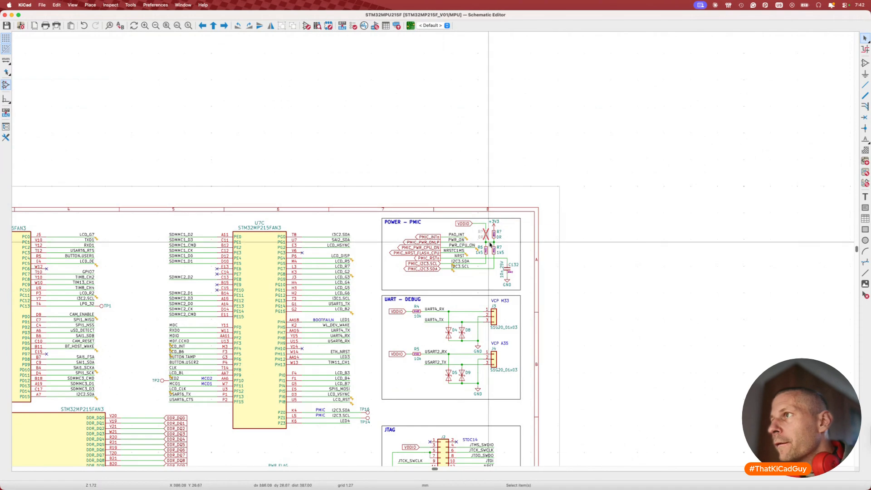
{"action": "key", "text": "alt+BackSpace"}
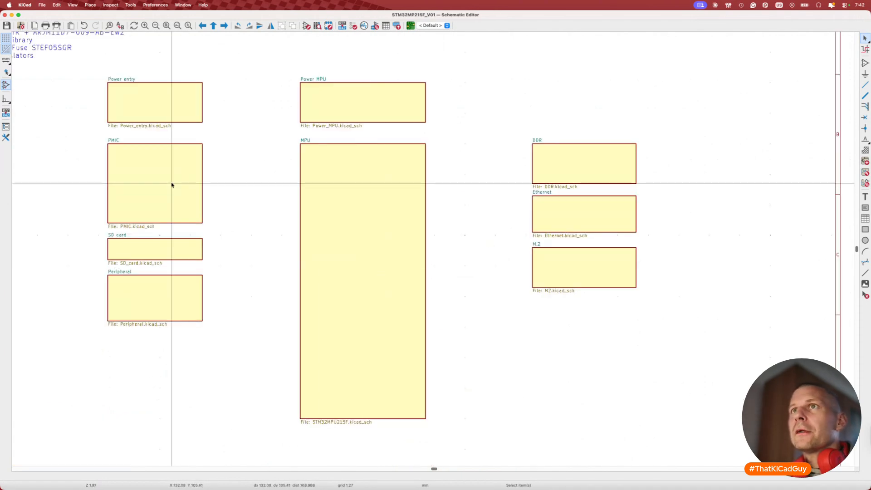
{"action": "double_click", "coordinate": [189, 192]}
{"action": "scroll", "coordinate": [300, 303], "scroll_direction": "up", "scroll_amount": 3}
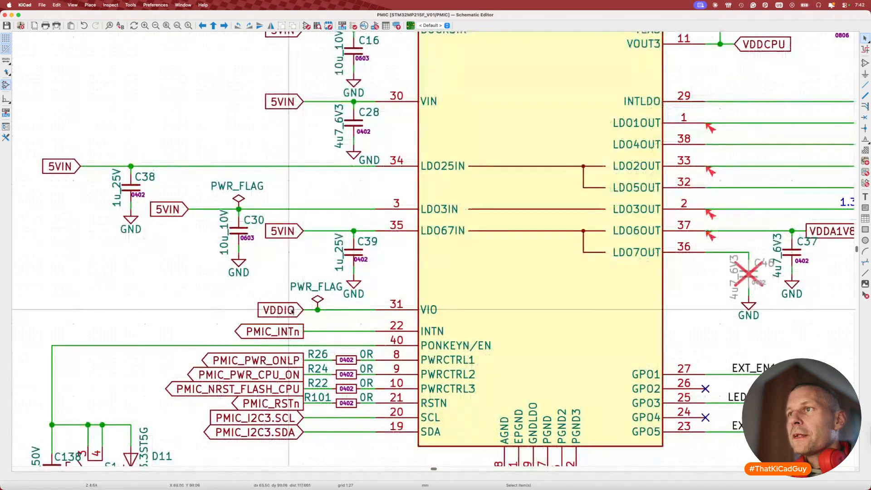
Move the VDDIO label far left of the VIO pin and delete the wire between the label and the PWR_FLAG.
{"action": "left_click_drag", "start_coordinate": [290, 305], "coordinate": [80, 309]}
{"action": "left_click", "coordinate": [99, 311]}
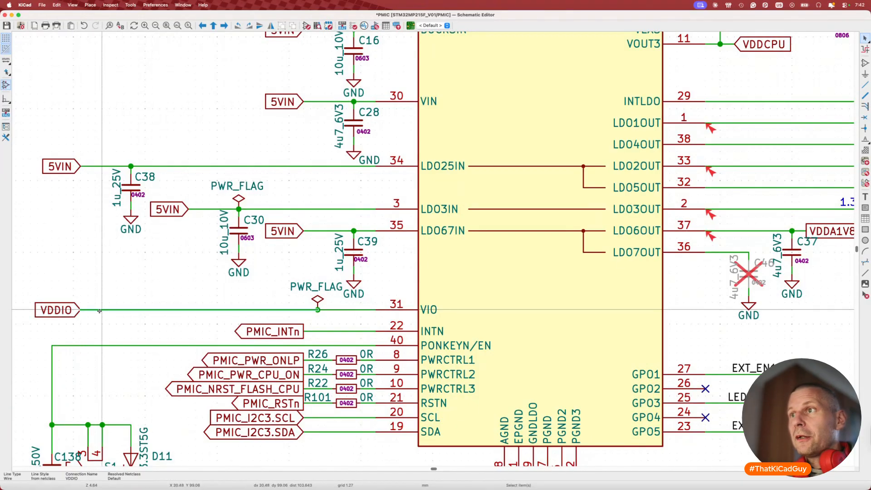
{"action": "key", "text": "Delete"}
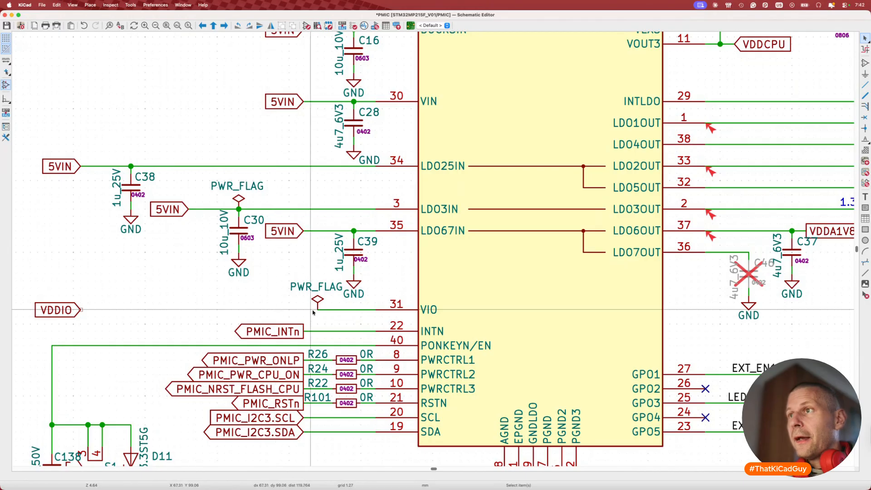
Insert a horizontal 0R 0603 resistor between the VDDIO label and the PMIC's VIO pin and wire it into the line.
{"action": "key", "text": "w"}
{"action": "double_click", "coordinate": [124, 310]}
{"action": "key", "text": "a"}
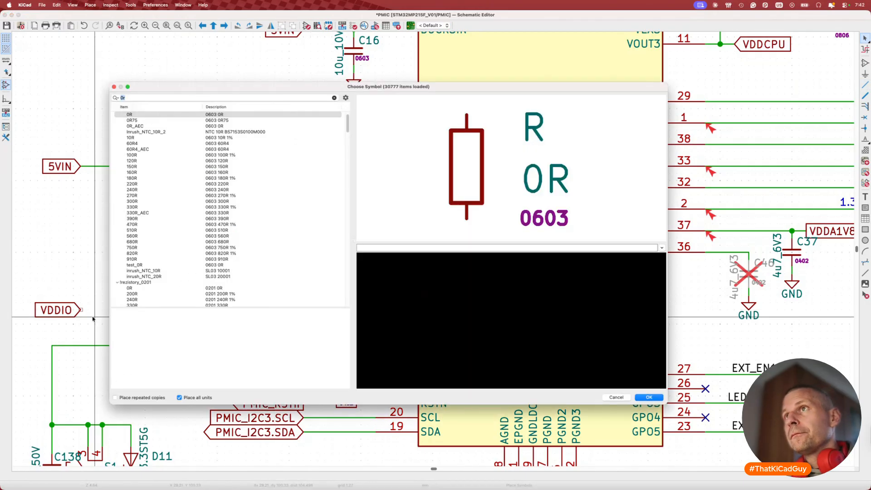
{"action": "key", "text": "Return"}
{"action": "key", "text": "r"}
{"action": "left_click", "coordinate": [109, 310]}
{"action": "key", "text": "w"}
{"action": "key", "text": "Escape"}
{"action": "left_click_drag", "start_coordinate": [106, 297], "coordinate": [103, 312]}
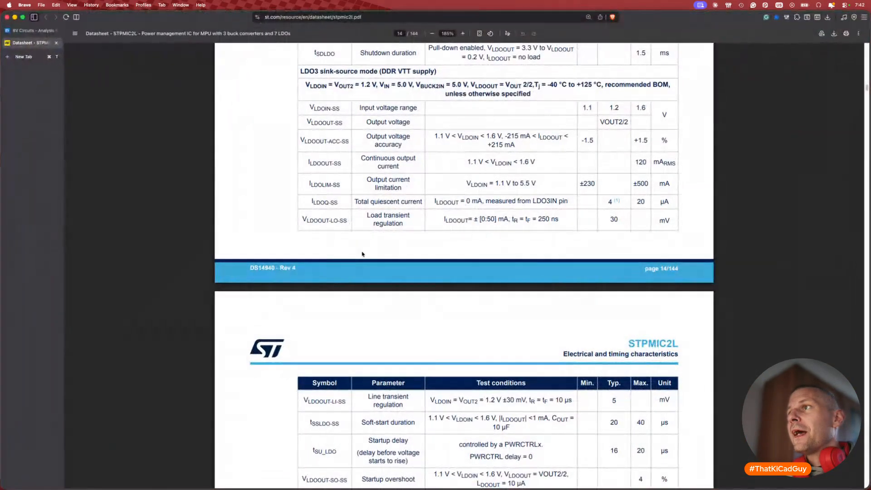
Find Table 1, the default configuration table, near the start of the STPMIC2L datasheet.
{"action": "scroll", "coordinate": [362, 254], "scroll_direction": "down", "scroll_amount": 5}
{"action": "scroll", "coordinate": [362, 254], "scroll_direction": "up", "scroll_amount": 3, "text": "ctrl"}
{"action": "scroll", "coordinate": [362, 254], "scroll_direction": "up", "scroll_amount": 20}
{"action": "scroll", "coordinate": [362, 254], "scroll_direction": "up", "scroll_amount": 12}
{"action": "scroll", "coordinate": [362, 254], "scroll_direction": "up", "scroll_amount": 15}
{"action": "scroll", "coordinate": [362, 254], "scroll_direction": "up", "scroll_amount": 7}
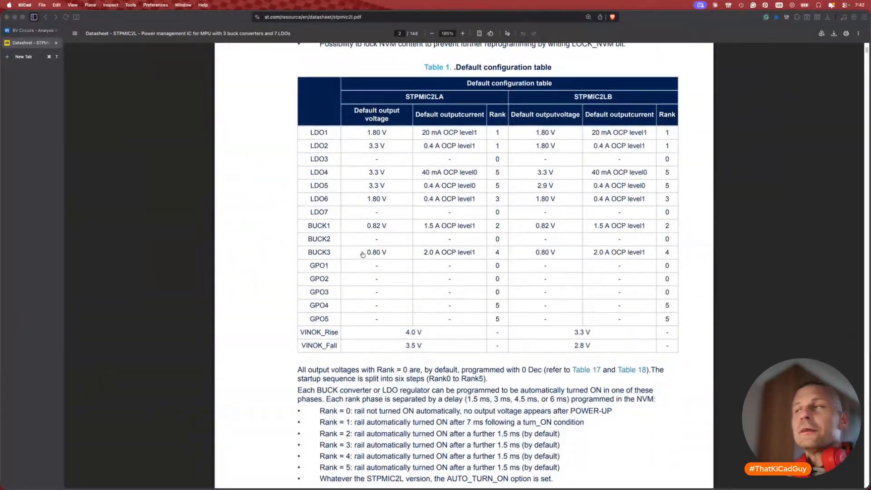
Check the LDO output rails in the KiCad schematic against LDO2's default output voltage in the datasheet table.
{"action": "key", "text": "super+Tab"}
{"action": "scroll", "coordinate": [556, 201], "scroll_direction": "up", "scroll_amount": 1}
{"action": "scroll", "coordinate": [556, 201], "scroll_direction": "right", "scroll_amount": 9}
{"action": "scroll", "coordinate": [556, 201], "scroll_direction": "up", "scroll_amount": 2}
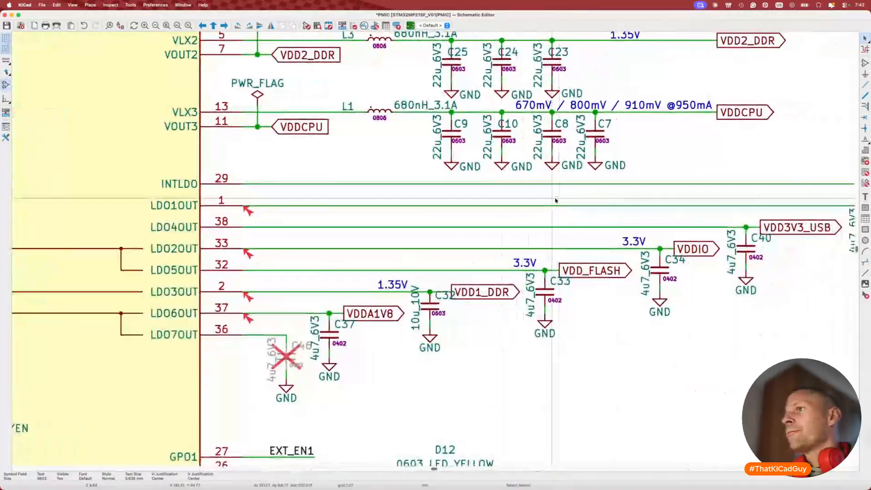
{"action": "key", "text": "super+Tab"}
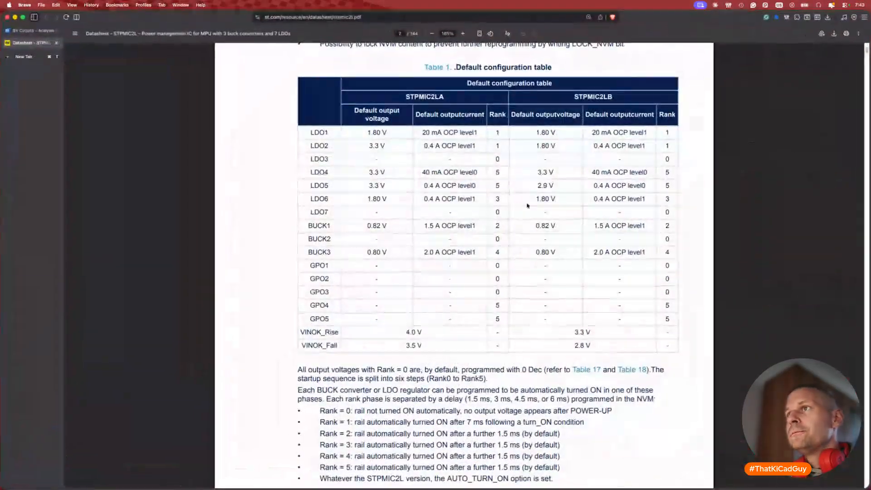
{"action": "left_click_drag", "start_coordinate": [370, 146], "coordinate": [384, 146]}
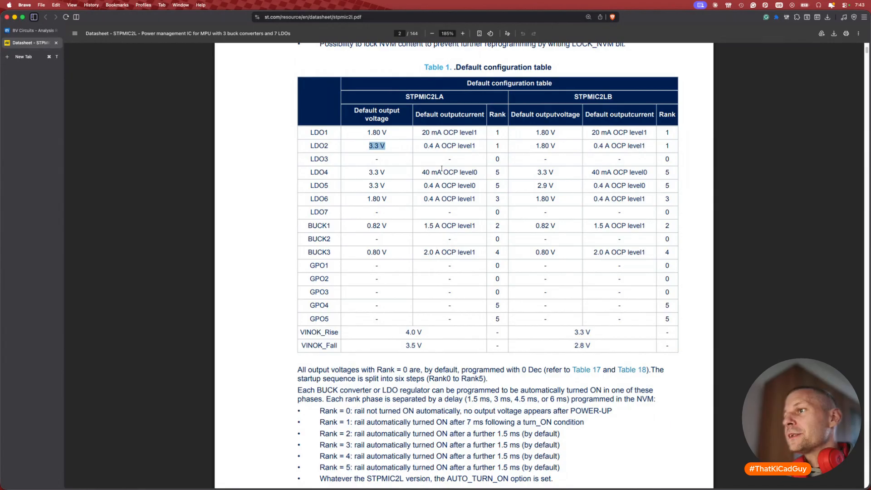
{"action": "scroll", "coordinate": [443, 227], "scroll_direction": "down", "scroll_amount": 1}
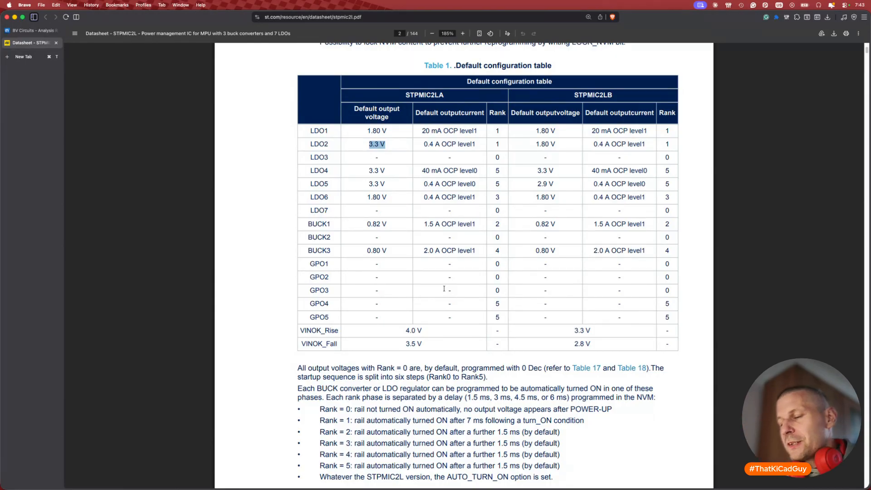
Search the datasheet for "LDO2" and step through the matches to the recommended external components table.
{"action": "key", "text": "super+f"}
{"action": "type", "text": "LDO2"}
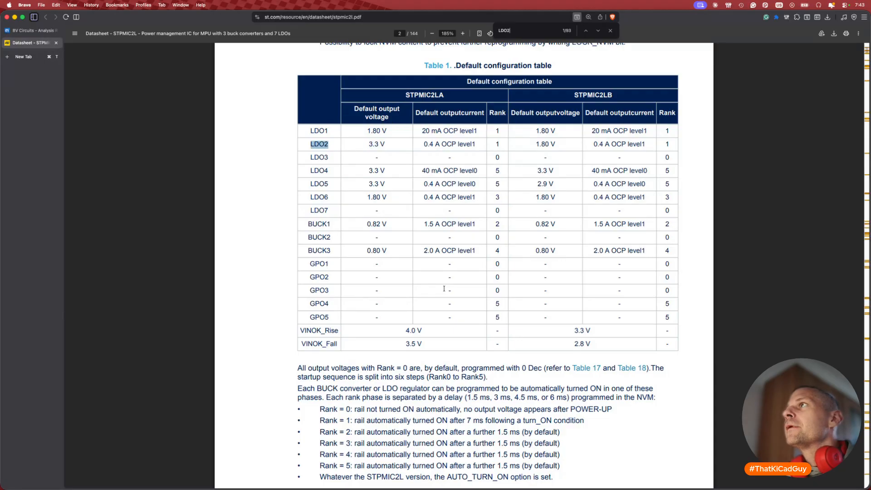
{"action": "key", "text": "Return"}
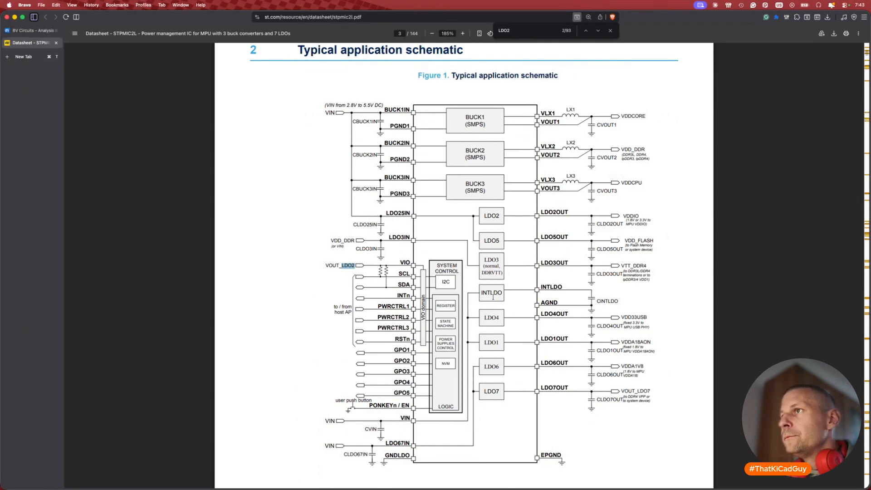
{"action": "key", "text": "Return"}
{"action": "key", "text": "Return"}
{"action": "key", "text": "Return"}
{"action": "key", "text": "Return"}
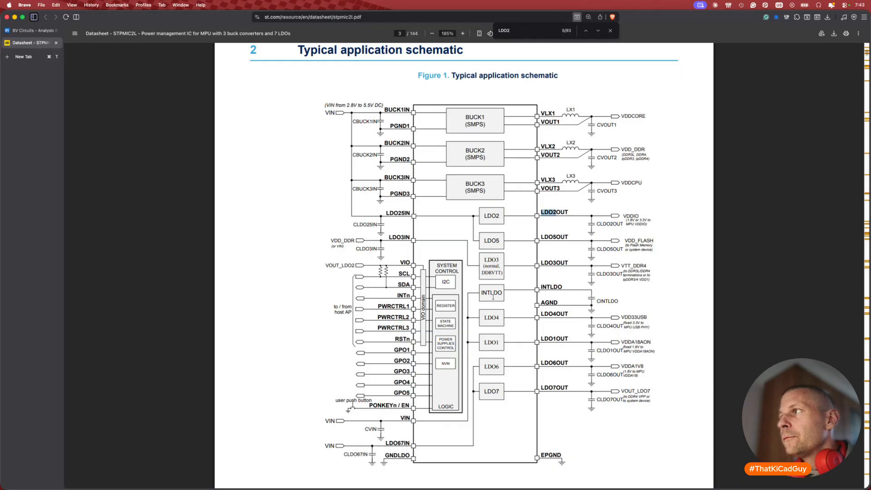
{"action": "key", "text": "Return"}
{"action": "key", "text": "Return"}
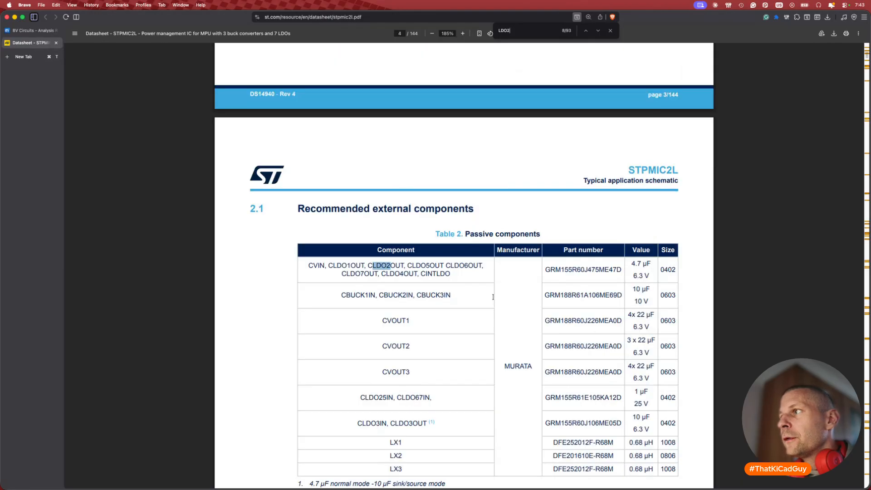
{"action": "key", "text": "super+shift+l"}
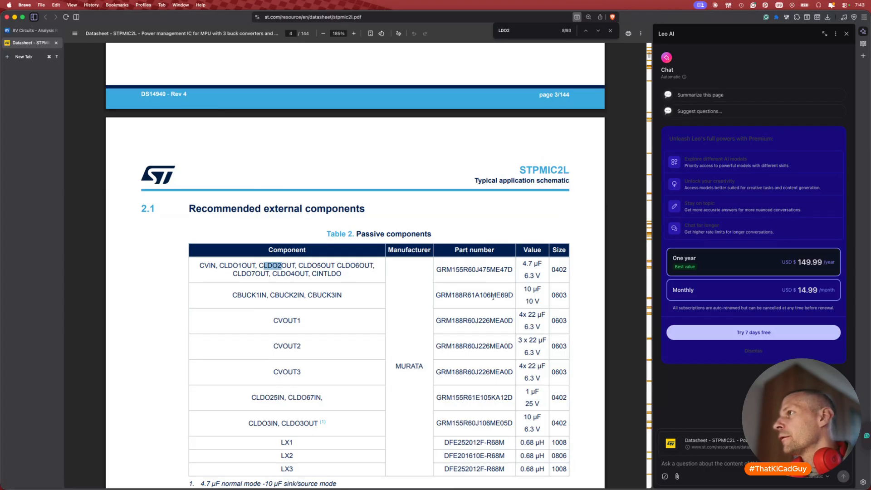
{"action": "key", "text": "super+shift+l"}
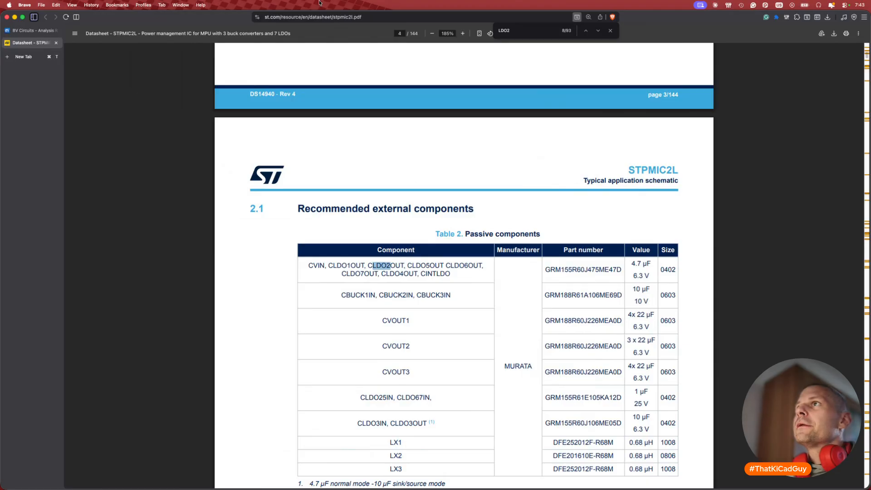
{"action": "key", "text": "super+t"}
{"action": "type", "text": "note"}
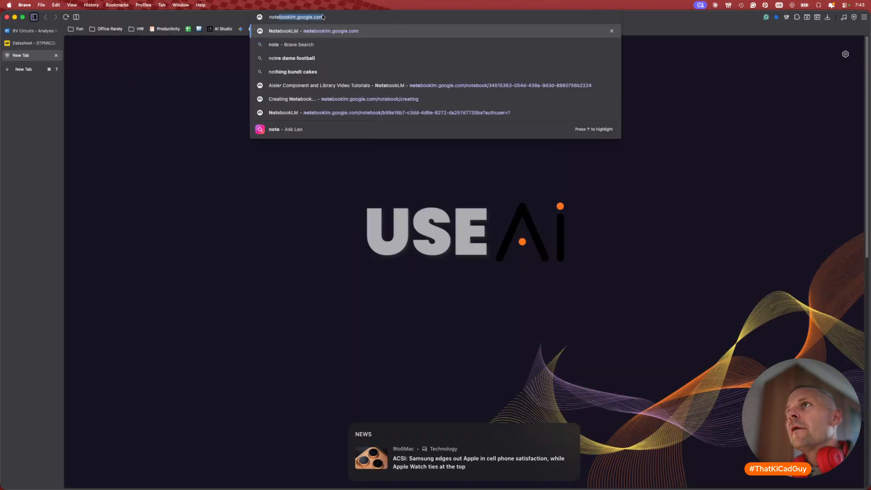
{"action": "key", "text": "Return"}
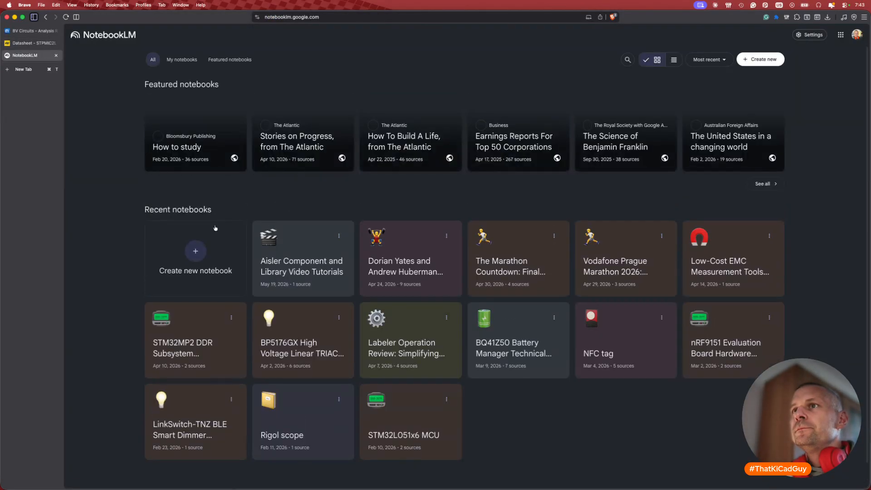
{"action": "left_click", "coordinate": [199, 243]}
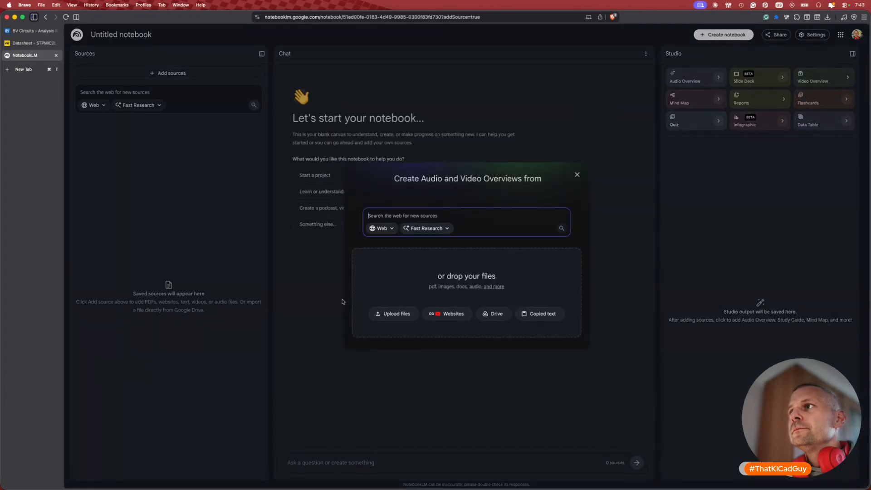
{"action": "type", "text": "https://www.st.com/resource/en/datasheet/stpmic2l.pdf"}
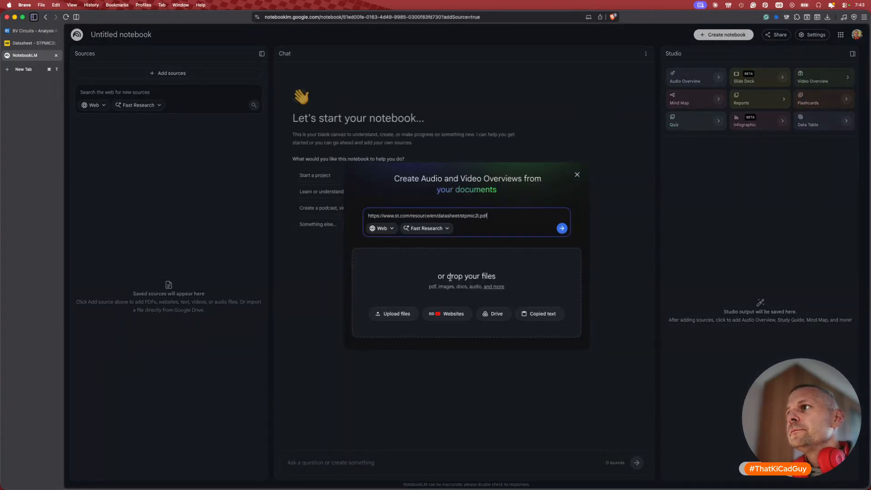
{"action": "left_click", "coordinate": [561, 228]}
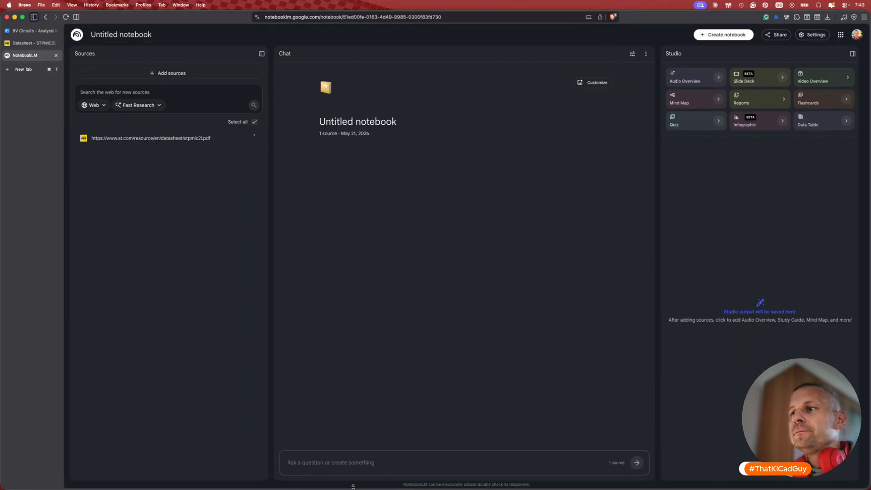
{"action": "left_click", "coordinate": [355, 464]}
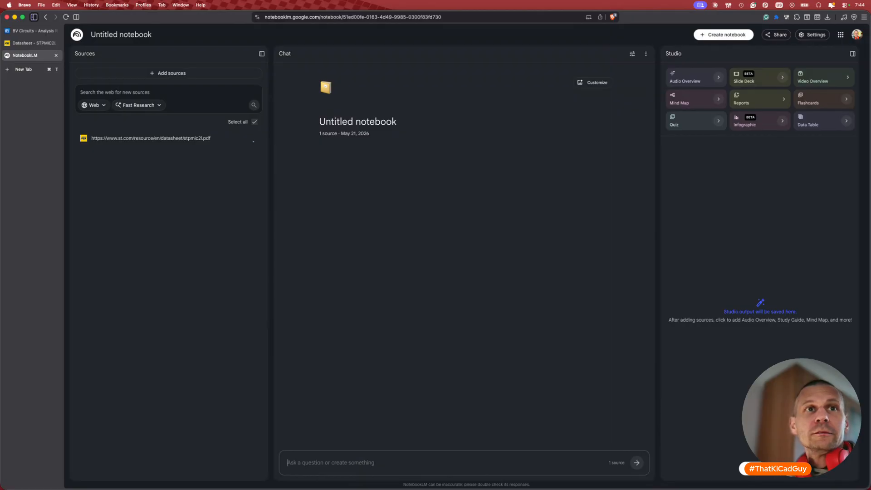
Ask Leo AI "Can be LDO2 disabled?" about the open datasheet and highlight the LDO2 registers named in its answer.
{"action": "left_click", "coordinate": [47, 44]}
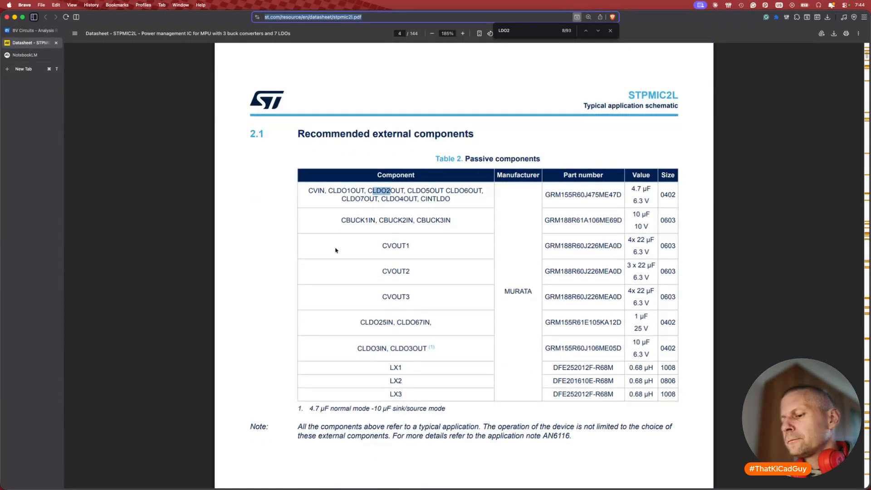
{"action": "key", "text": "super+shift+l"}
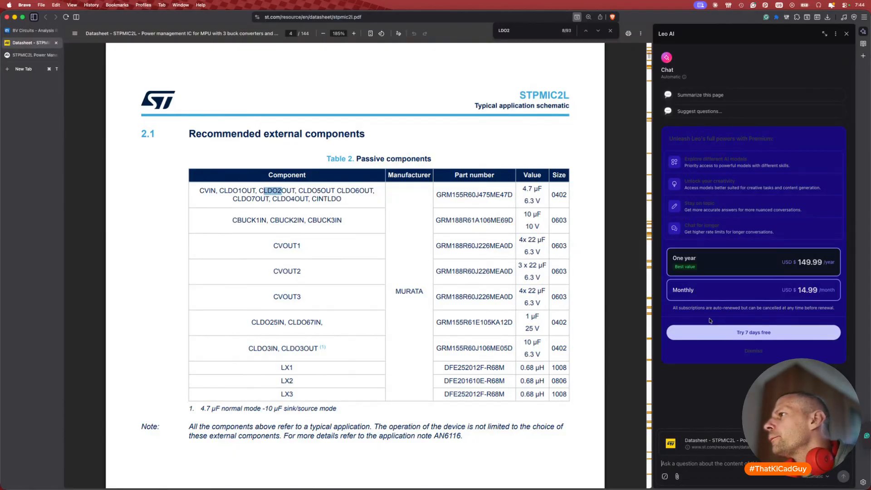
{"action": "left_click", "coordinate": [749, 351]}
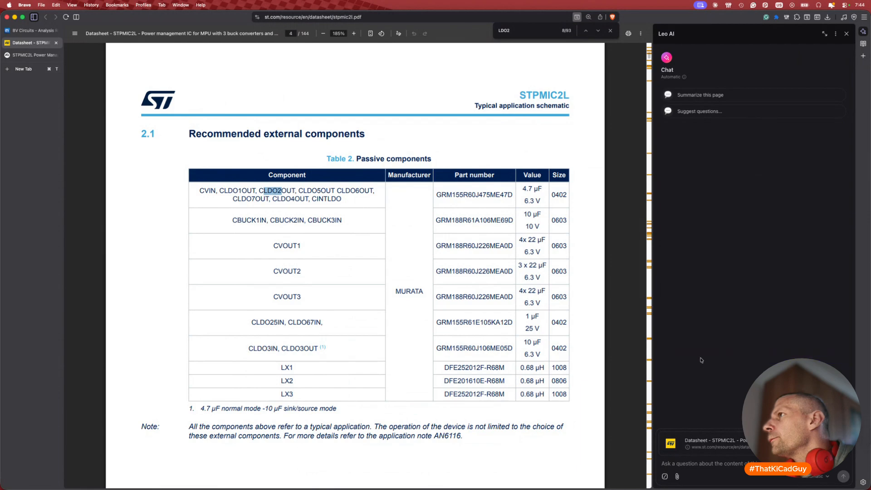
{"action": "left_click", "coordinate": [701, 465]}
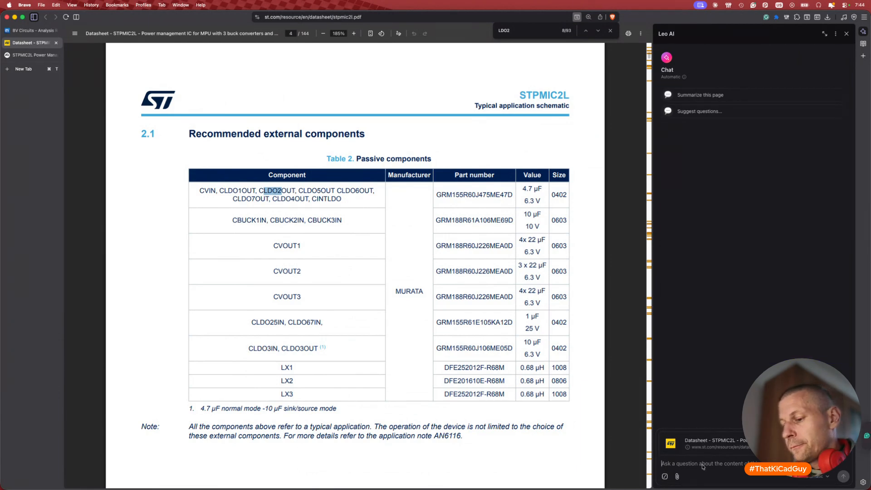
{"action": "type", "text": "Can be LDO"}
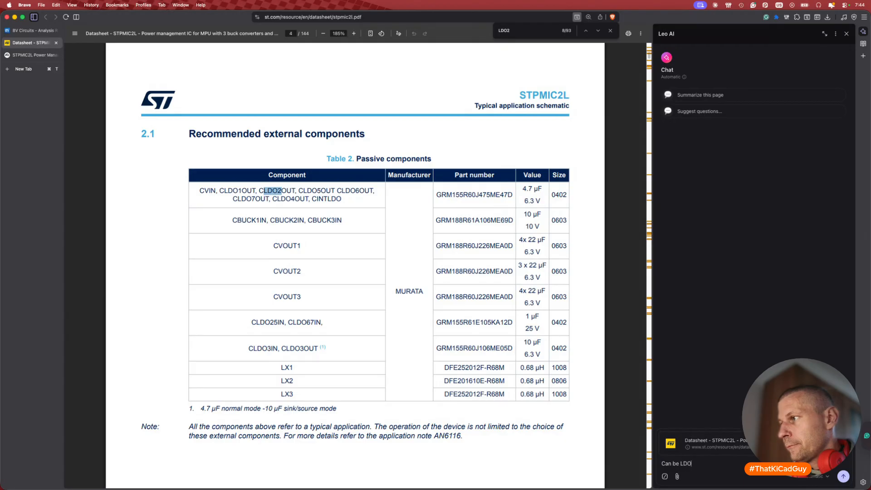
{"action": "type", "text": "2 disabled?"}
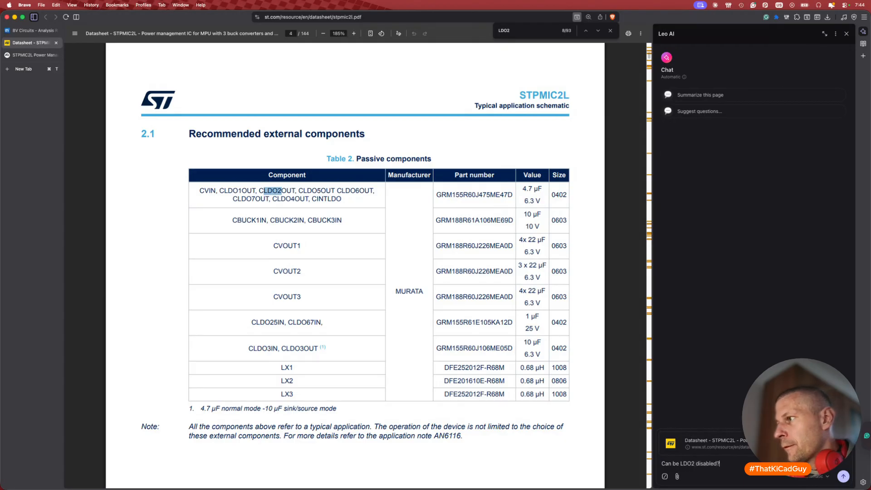
{"action": "key", "text": "Return"}
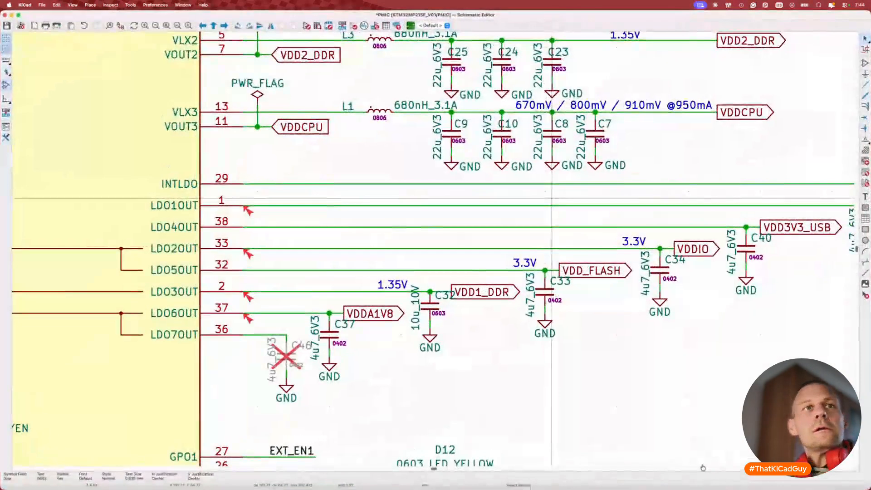
{"action": "key", "text": "super+Tab"}
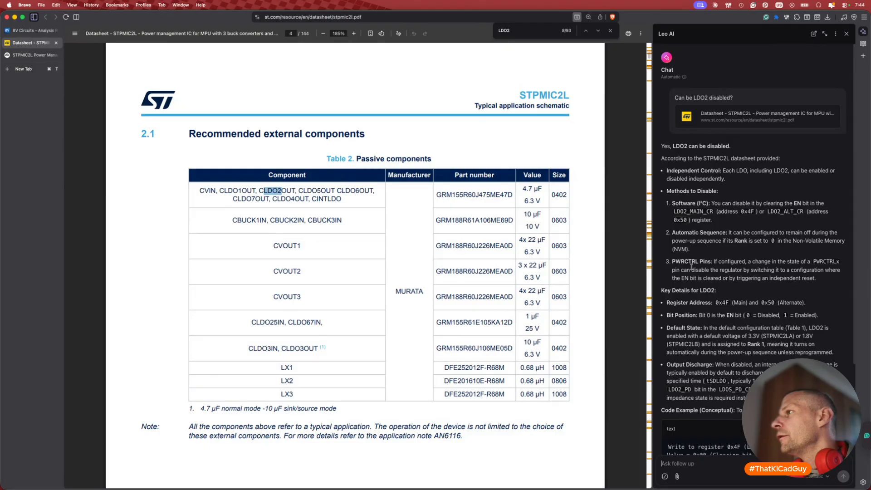
{"action": "left_click_drag", "start_coordinate": [674, 209], "coordinate": [712, 220]}
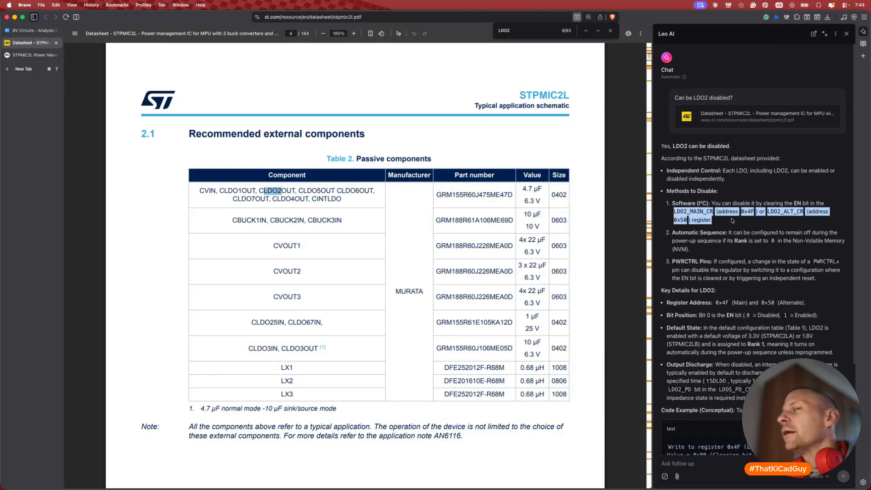
Ask the STPMIC2L notebook in NotebookLM "Can the LDO2 be disabled?".
{"action": "left_click", "coordinate": [40, 56]}
{"action": "left_click", "coordinate": [396, 458]}
{"action": "type", "text": "Can"}
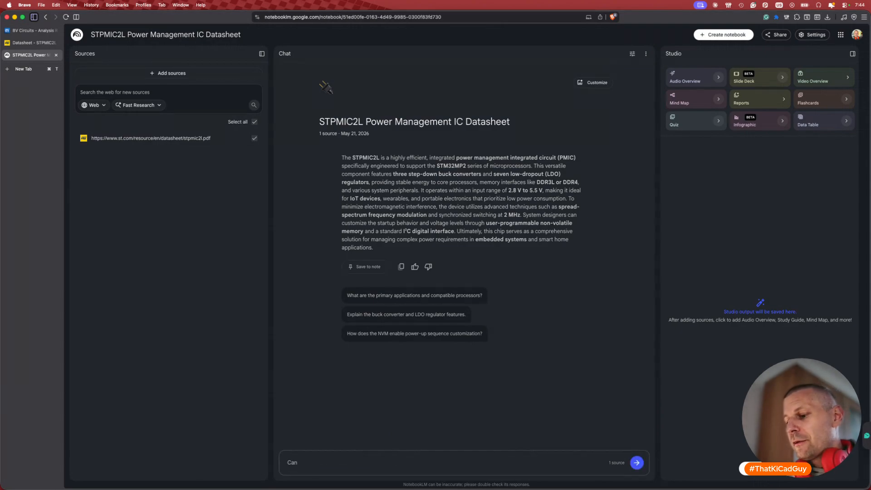
{"action": "type", "text": " the LDO2"}
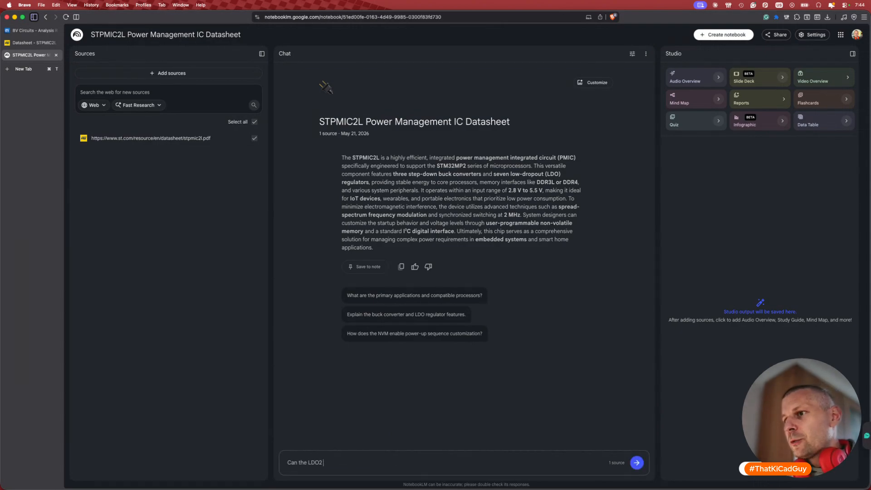
{"action": "type", "text": " be disabled"}
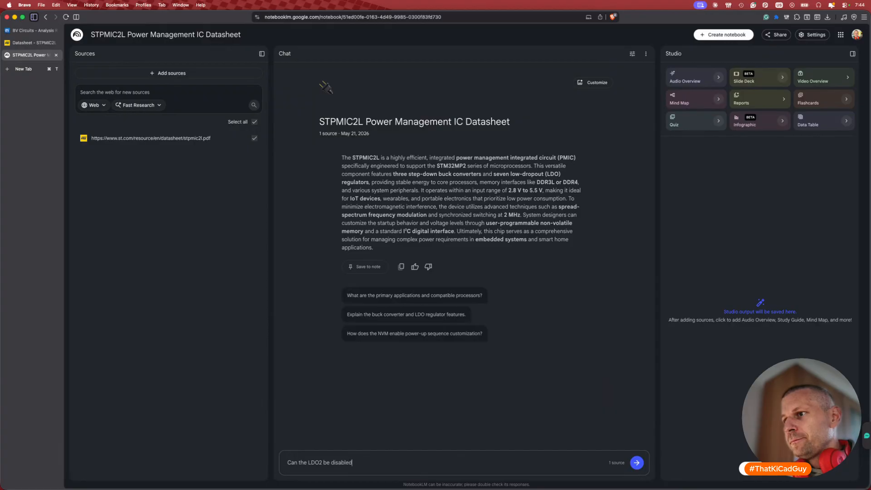
{"action": "type", "text": "?"}
{"action": "key", "text": "Return"}
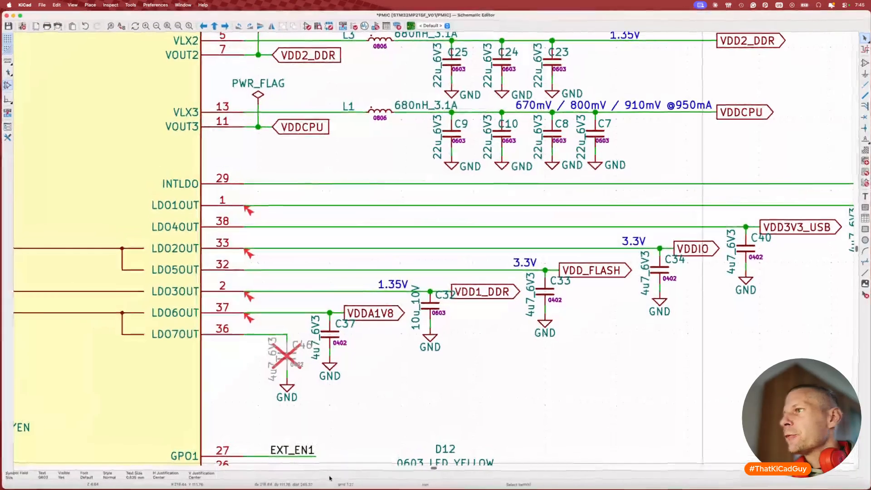
In the KiCad schematic, move the new VDDIO resistor's value to its right side and its reference to its left side.
{"action": "scroll", "coordinate": [449, 356], "scroll_direction": "left", "scroll_amount": 20}
{"action": "scroll", "coordinate": [449, 355], "scroll_direction": "right", "scroll_amount": 10}
{"action": "scroll", "coordinate": [449, 356], "scroll_direction": "down", "scroll_amount": 2}
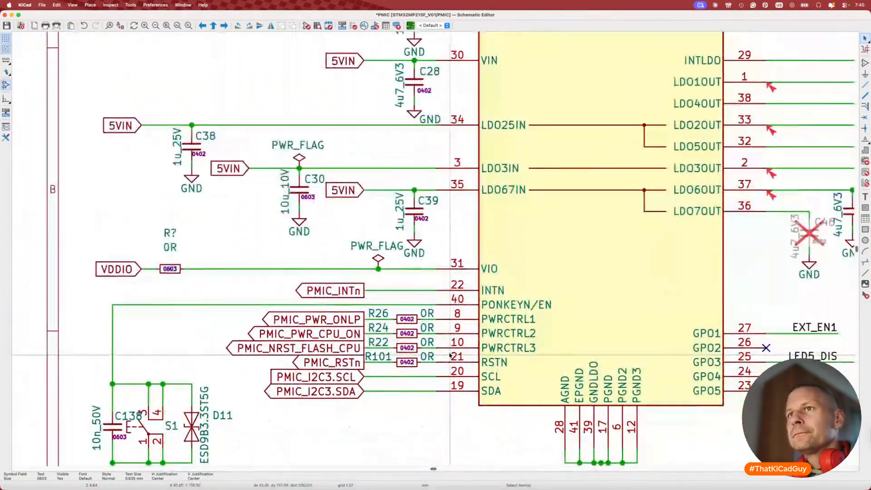
{"action": "scroll", "coordinate": [476, 344], "scroll_direction": "left", "scroll_amount": 2}
{"action": "scroll", "coordinate": [476, 344], "scroll_direction": "left", "scroll_amount": 2}
{"action": "left_click", "coordinate": [271, 247]}
{"action": "key", "text": "m"}
{"action": "left_click", "coordinate": [291, 268]}
{"action": "left_click", "coordinate": [270, 231]}
{"action": "key", "text": "m"}
{"action": "left_click", "coordinate": [248, 269]}
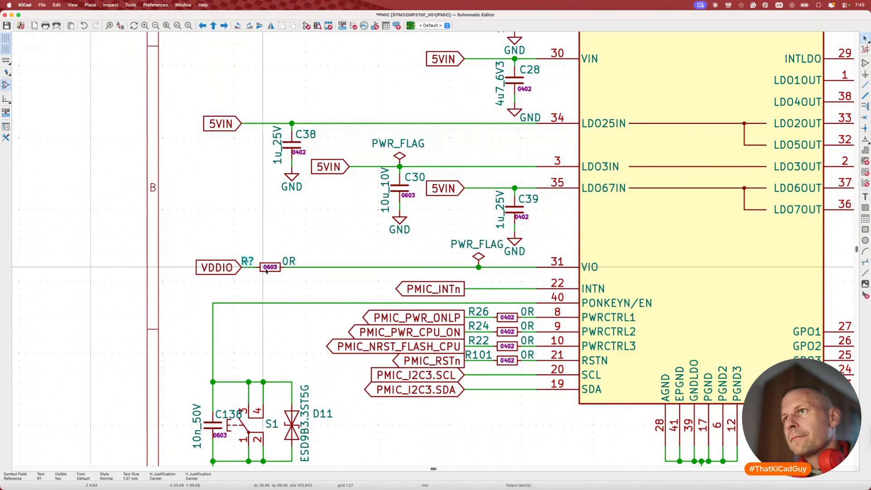
Shift the VDDIO line's 0R resistor slightly to the right, keeping its wires attached.
{"action": "left_click", "coordinate": [268, 269]}
{"action": "key", "text": "g"}
{"action": "left_click", "coordinate": [282, 273]}
{"action": "left_click", "coordinate": [241, 276]}
{"action": "key", "text": "g"}
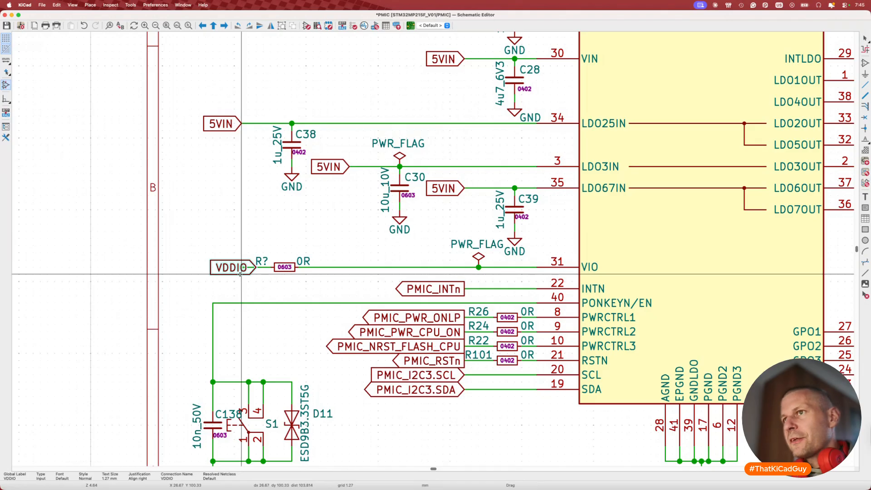
{"action": "left_click", "coordinate": [240, 274]}
{"action": "key", "text": "ctrl+z"}
Move the VDDIO resistor's reference a little to the left and mark the resistor as Do not populate.
{"action": "key", "text": "m"}
{"action": "left_click", "coordinate": [249, 261]}
{"action": "double_click", "coordinate": [284, 268]}
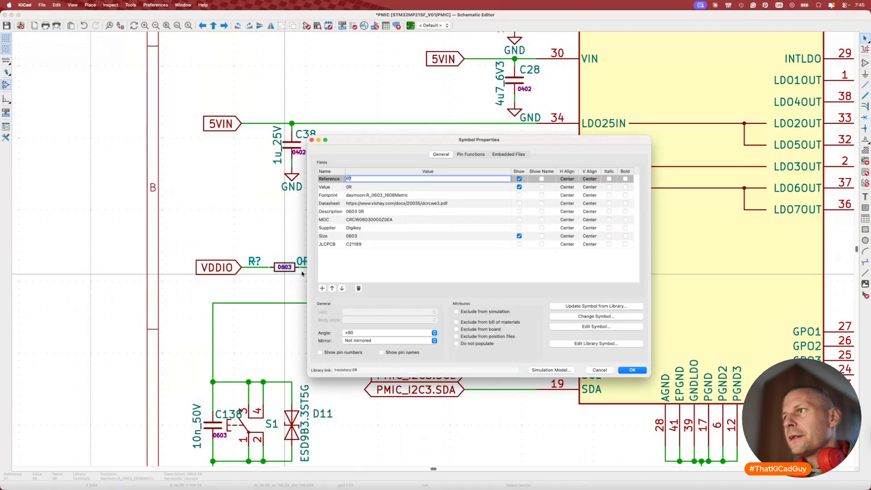
{"action": "left_click", "coordinate": [489, 345]}
{"action": "left_click", "coordinate": [632, 370]}
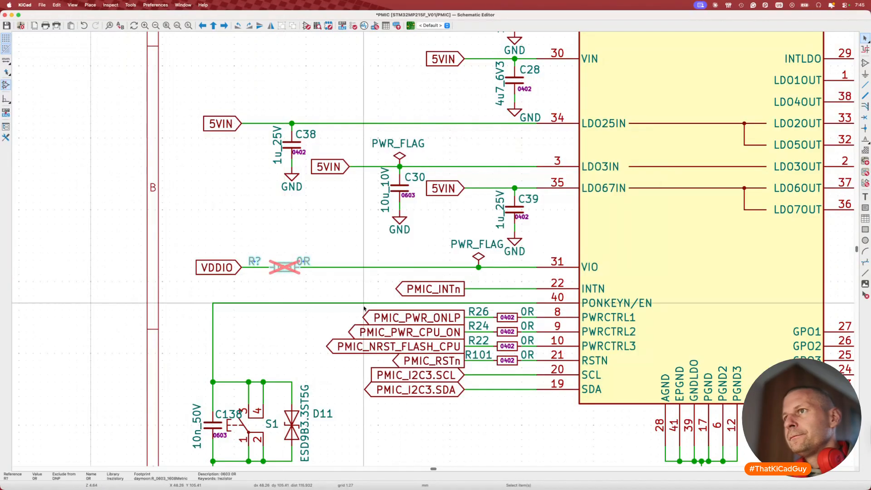
Duplicate the VDDIO 0R resistor directly above the original and wire its right end down to the VIO line.
{"action": "key", "text": "ctrl+d"}
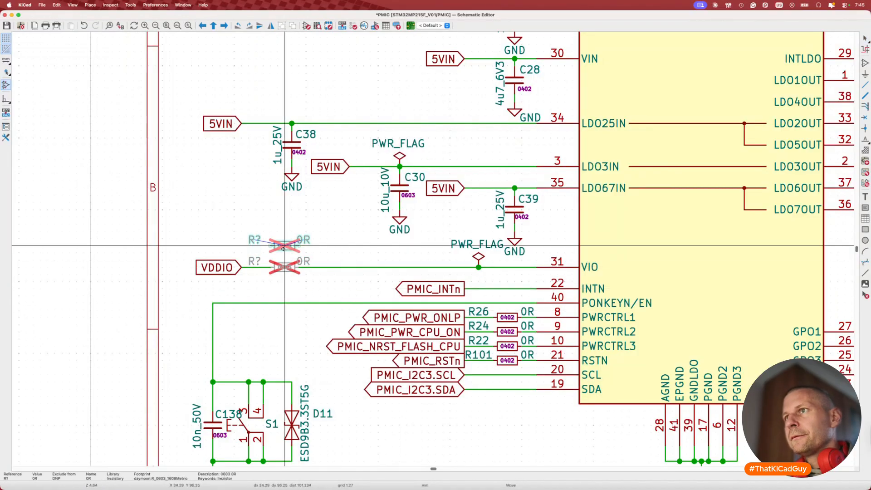
{"action": "left_click", "coordinate": [299, 245]}
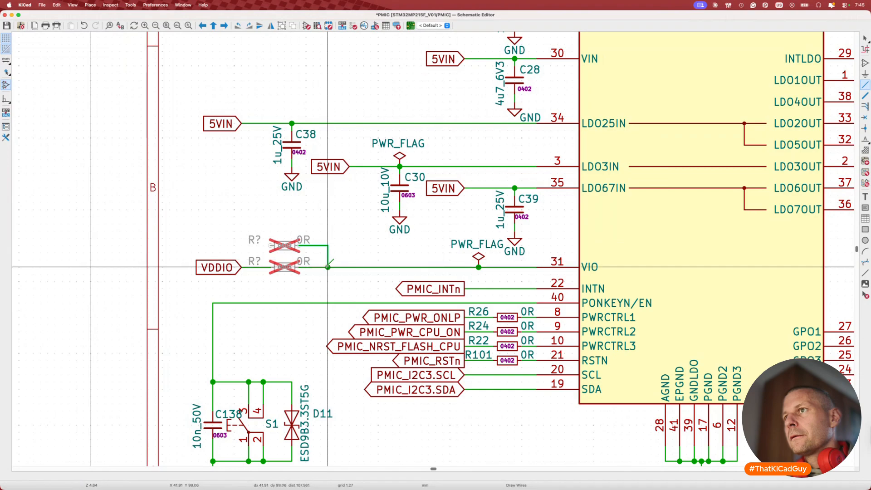
{"action": "double_click", "coordinate": [287, 249]}
{"action": "key", "text": "Escape"}
Clear Do not populate on the upper duplicated 0R resistor.
{"action": "double_click", "coordinate": [290, 253]}
{"action": "left_click", "coordinate": [485, 343]}
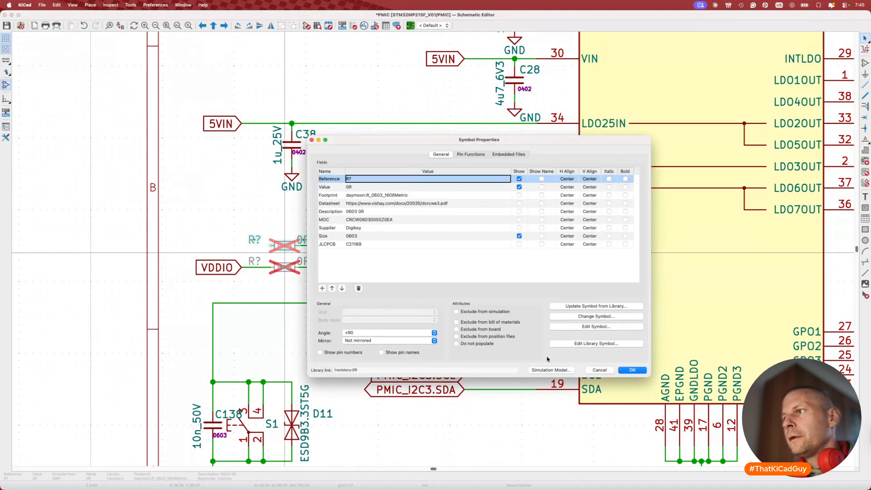
{"action": "left_click", "coordinate": [631, 370]}
Extend a wire upward from the upper resistor's left end and attach a duplicate of the +3V3 power symbol to it.
{"action": "key", "text": "w"}
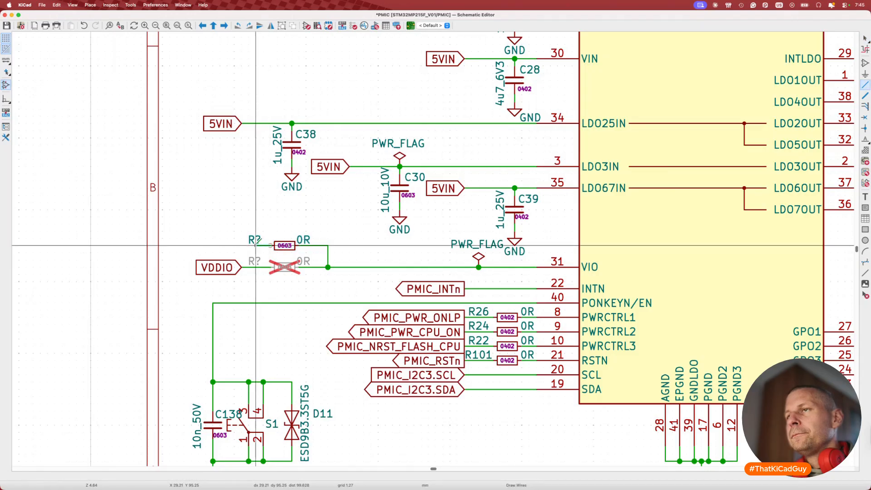
{"action": "double_click", "coordinate": [239, 230]}
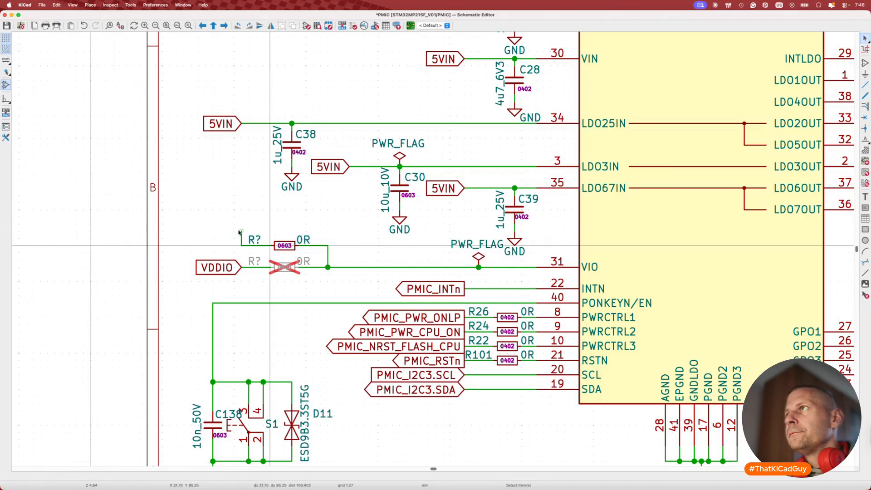
{"action": "scroll", "coordinate": [240, 231], "scroll_direction": "down", "scroll_amount": 5}
{"action": "scroll", "coordinate": [239, 232], "scroll_direction": "right", "scroll_amount": 8}
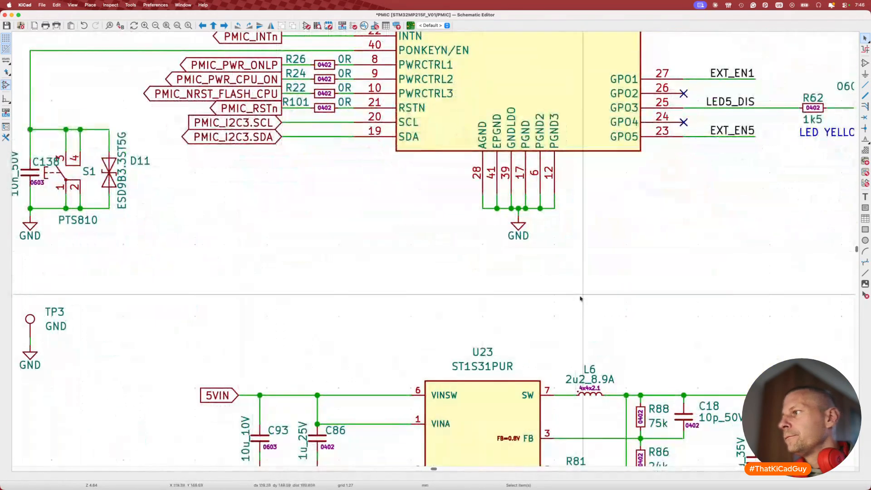
{"action": "key", "text": "super+d"}
{"action": "scroll", "coordinate": [504, 316], "scroll_direction": "left", "scroll_amount": 20}
{"action": "scroll", "coordinate": [503, 315], "scroll_direction": "up", "scroll_amount": 5}
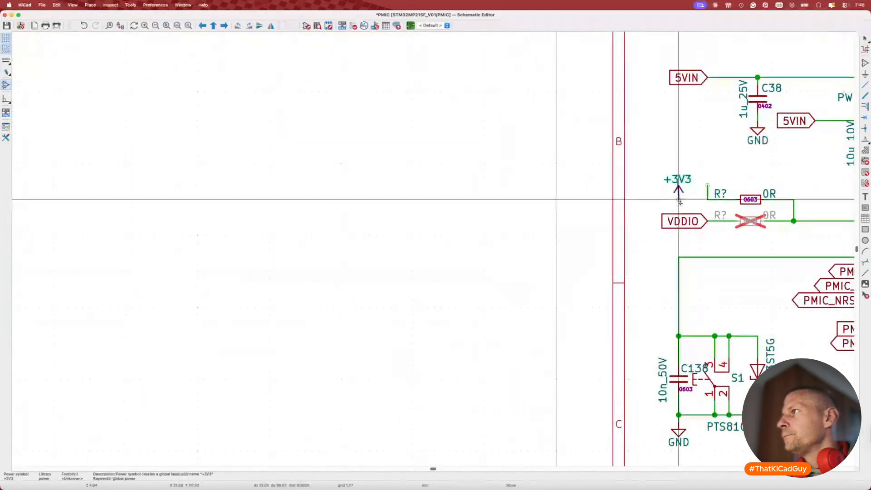
{"action": "left_click", "coordinate": [705, 186]}
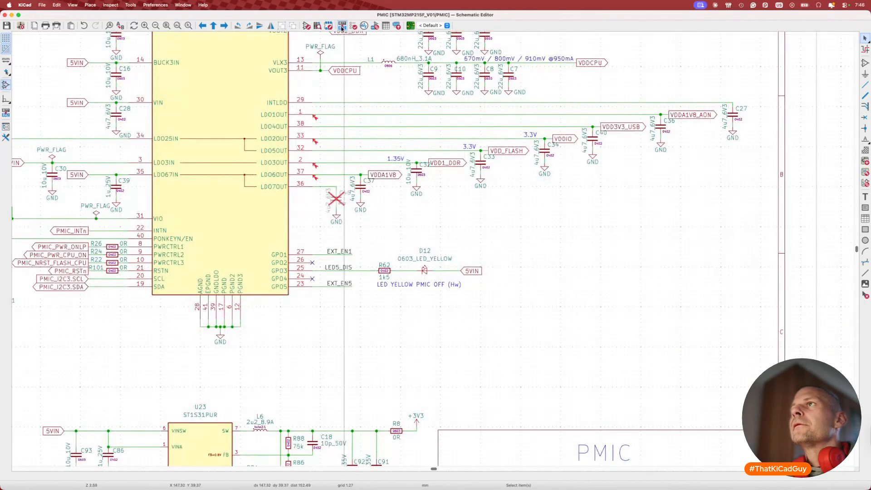
Annotate the schematic so the two new 0R resistors receive reference designators.
{"action": "left_click", "coordinate": [342, 25]}
{"action": "left_click", "coordinate": [538, 334]}
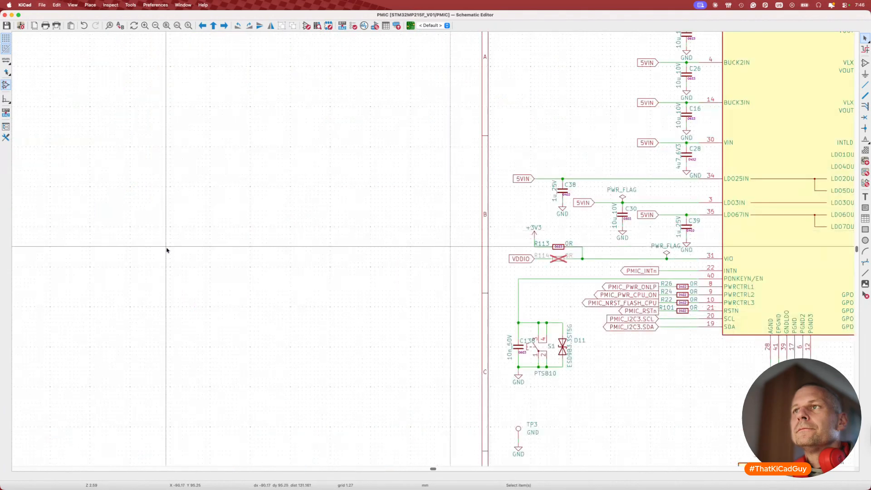
{"action": "scroll", "coordinate": [420, 266], "scroll_direction": "right", "scroll_amount": 3}
In the BV Circuits report, rate the PMIC I2C pull-up supply finding Helpful and the large ADC RC time constant finding Okay.
{"action": "key", "text": "ctrl+Right"}
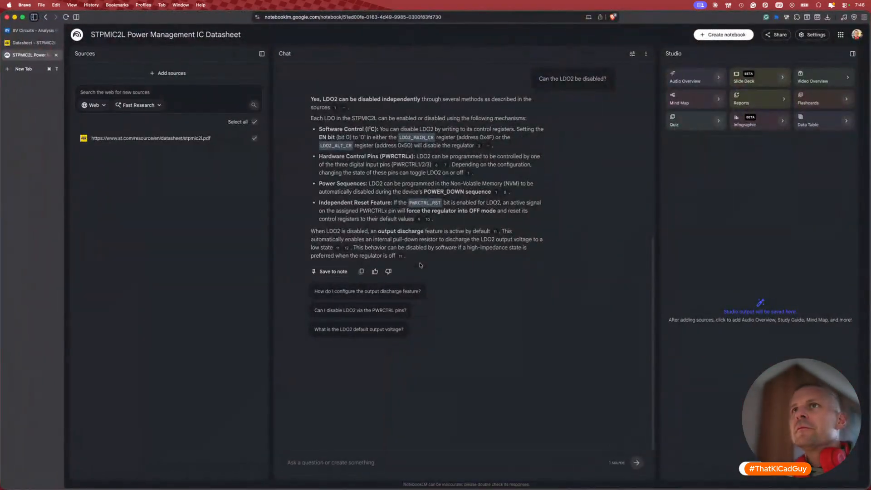
{"action": "left_click", "coordinate": [40, 32]}
{"action": "left_click", "coordinate": [298, 366]}
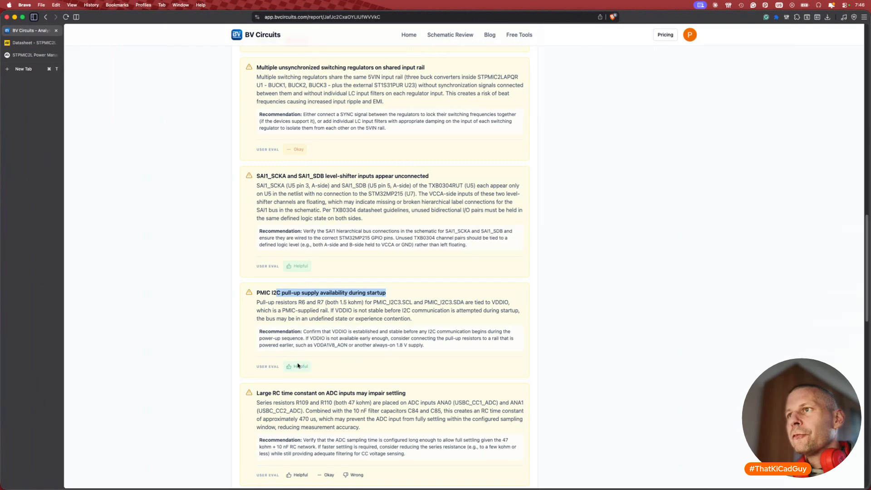
{"action": "scroll", "coordinate": [298, 365], "scroll_direction": "down", "scroll_amount": 5}
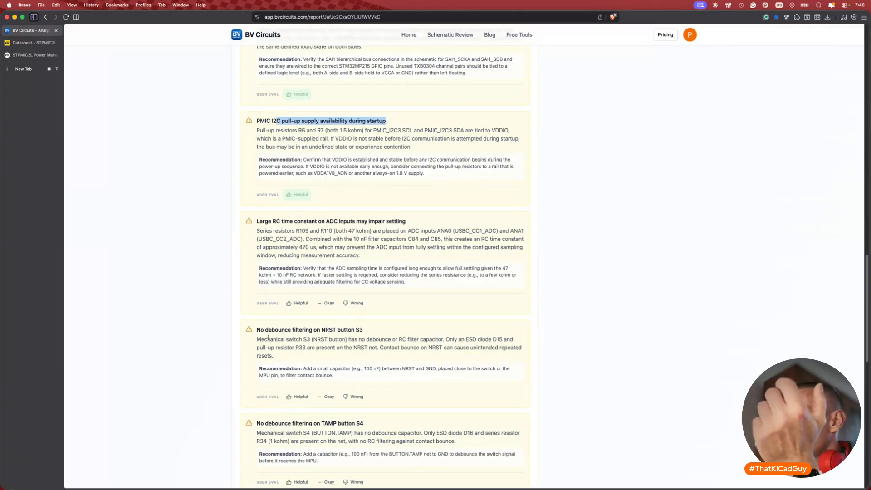
{"action": "left_click", "coordinate": [327, 303]}
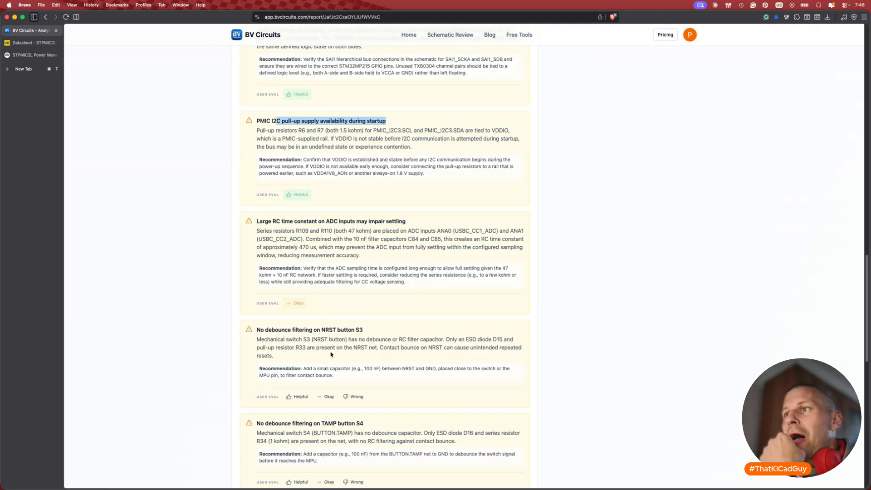
{"action": "scroll", "coordinate": [331, 341], "scroll_direction": "down", "scroll_amount": 2}
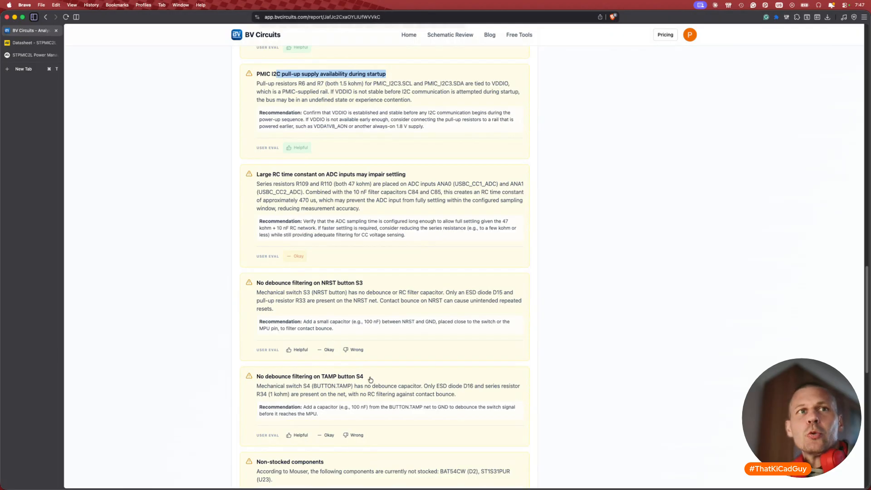
Switch to the KiCad schematic and open the Peripheral sheet to inspect the NRST and TAMP button circuits.
{"action": "key", "text": "super+Tab"}
{"action": "key", "text": "alt+BackSpace"}
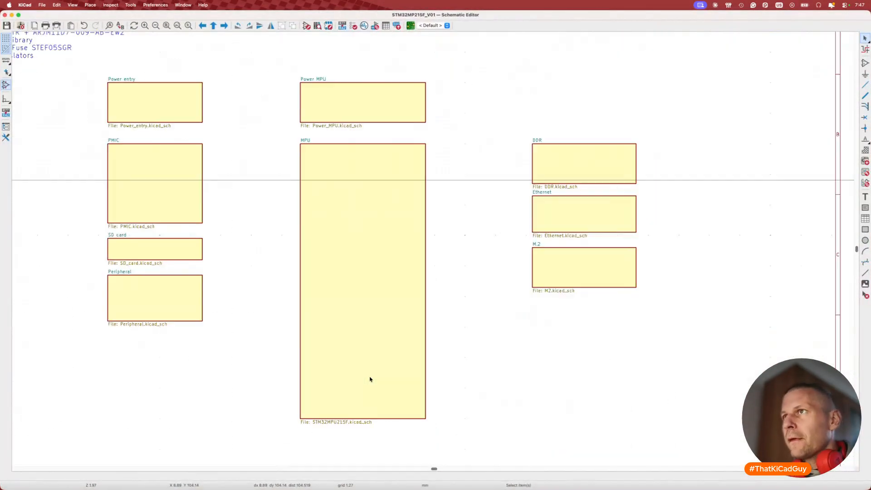
{"action": "left_click", "coordinate": [152, 283]}
{"action": "double_click", "coordinate": [152, 283]}
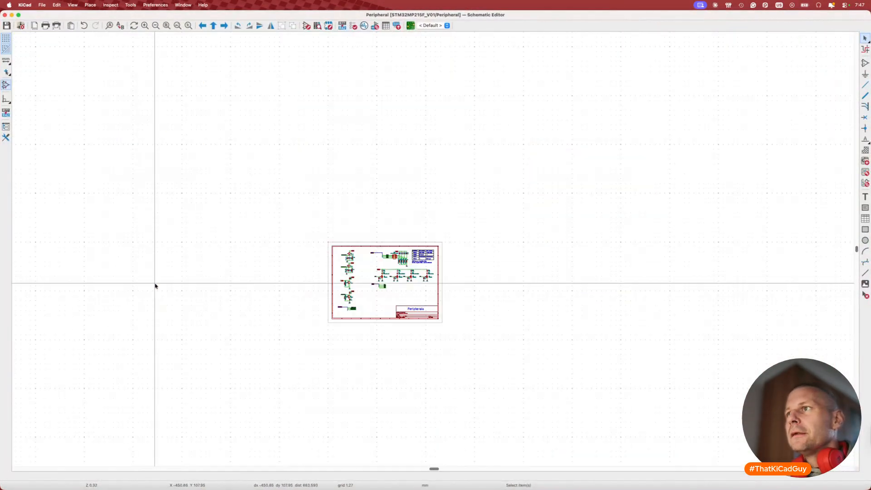
{"action": "scroll", "coordinate": [357, 296], "scroll_direction": "up", "scroll_amount": 10}
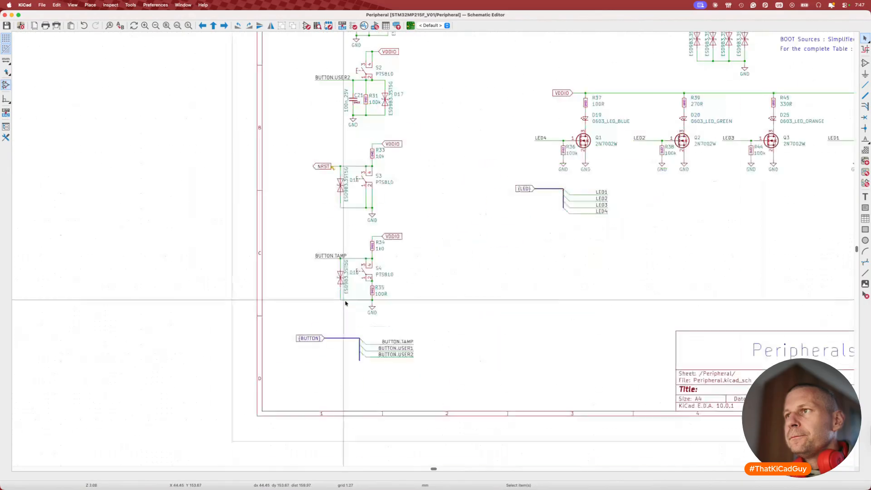
{"action": "scroll", "coordinate": [349, 300], "scroll_direction": "up", "scroll_amount": 3}
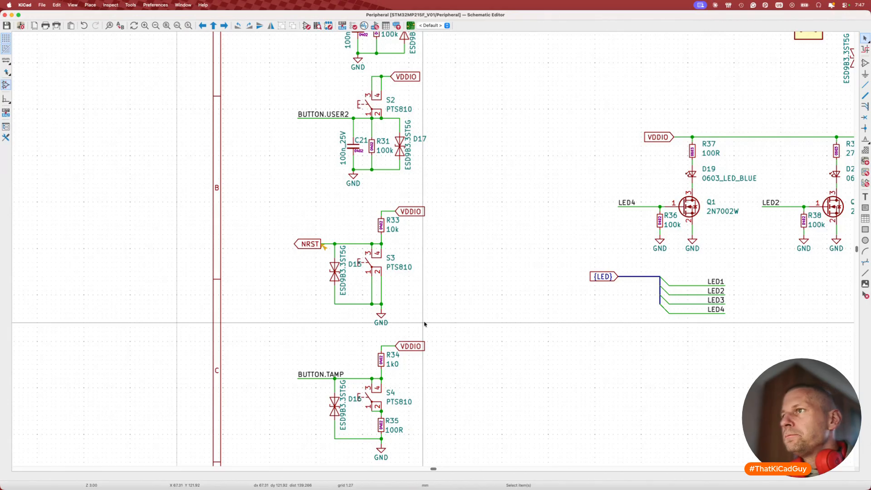
Move the references of ESD diodes D15 and D16 to the left side of their symbols.
{"action": "key", "text": "m"}
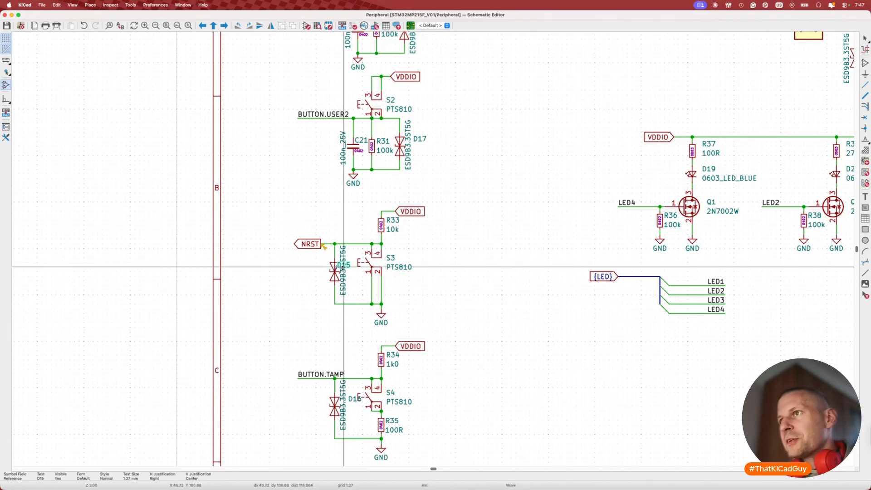
{"action": "left_click", "coordinate": [314, 275]}
{"action": "key", "text": "m"}
{"action": "left_click", "coordinate": [319, 410]}
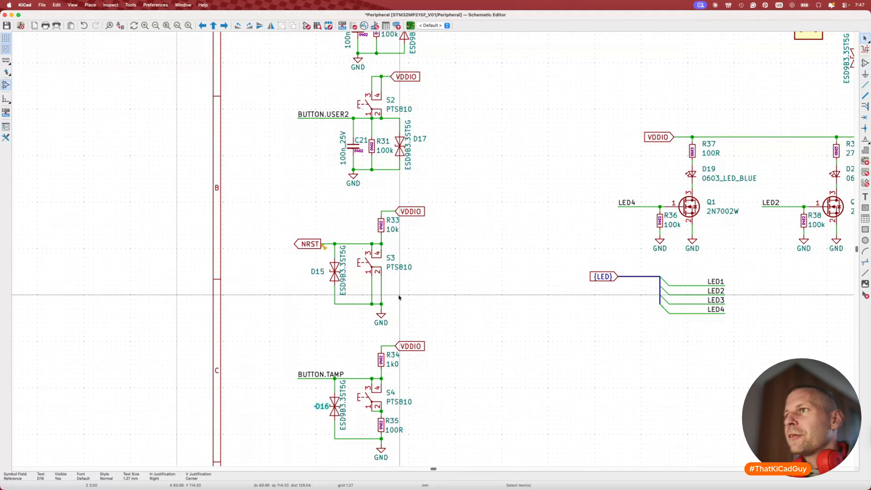
Open the MPU sheet, select the capacitor in the POWER - PMIC block, and examine the NRST connections across the sheet.
{"action": "scroll", "coordinate": [399, 298], "scroll_direction": "down", "scroll_amount": 3}
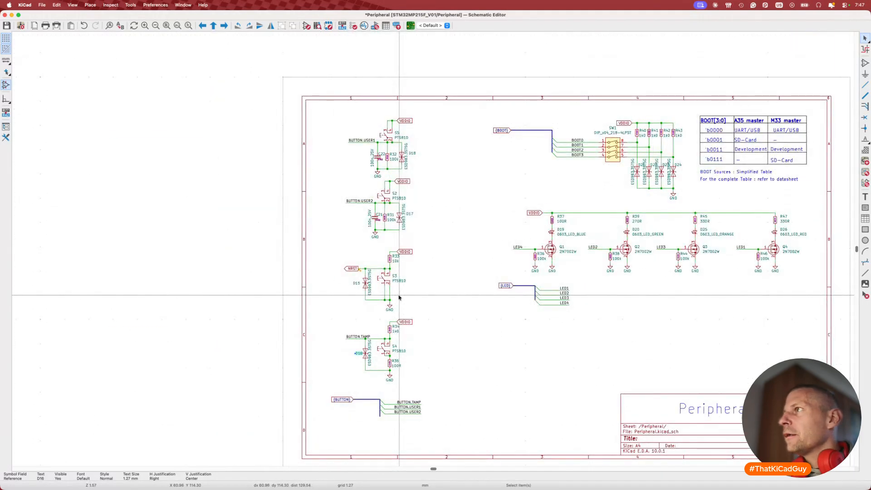
{"action": "key", "text": "alt+BackSpace"}
{"action": "double_click", "coordinate": [373, 235]}
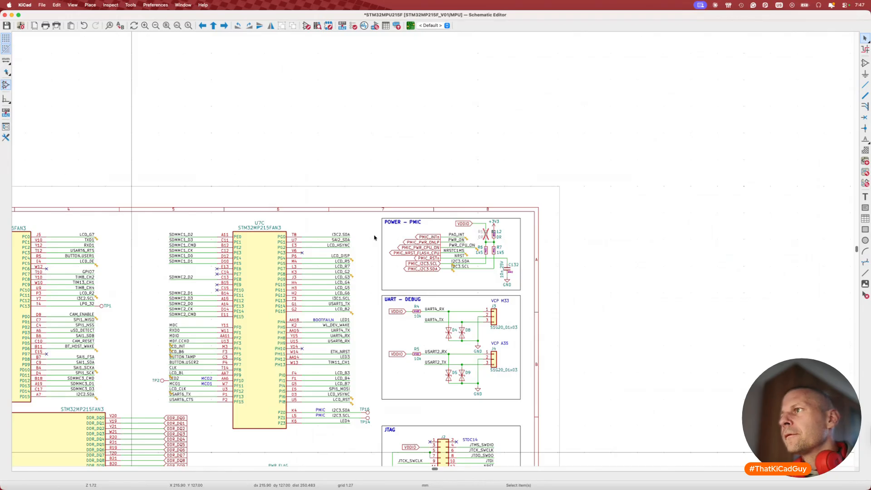
{"action": "left_click_drag", "start_coordinate": [494, 261], "coordinate": [524, 292]}
{"action": "scroll", "coordinate": [446, 289], "scroll_direction": "left", "scroll_amount": 10}
{"action": "scroll", "coordinate": [445, 289], "scroll_direction": "down", "scroll_amount": 5}
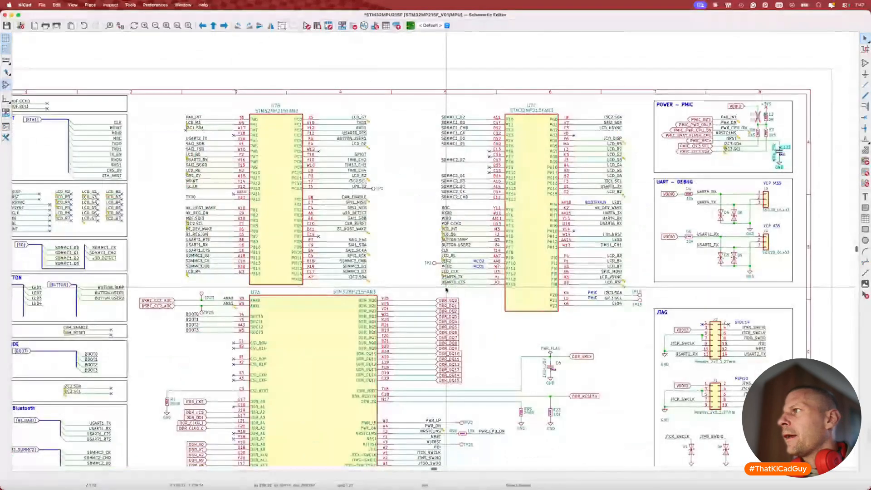
{"action": "scroll", "coordinate": [445, 290], "scroll_direction": "down", "scroll_amount": 8}
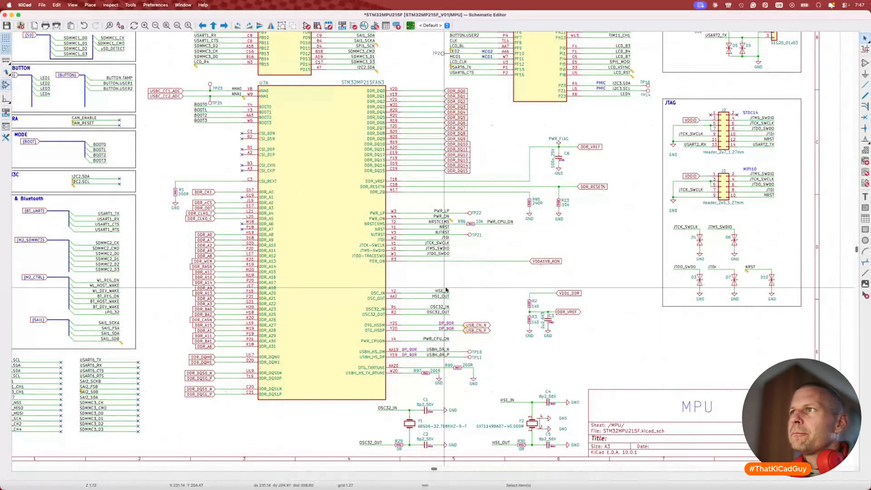
{"action": "scroll", "coordinate": [446, 290], "scroll_direction": "up", "scroll_amount": 5}
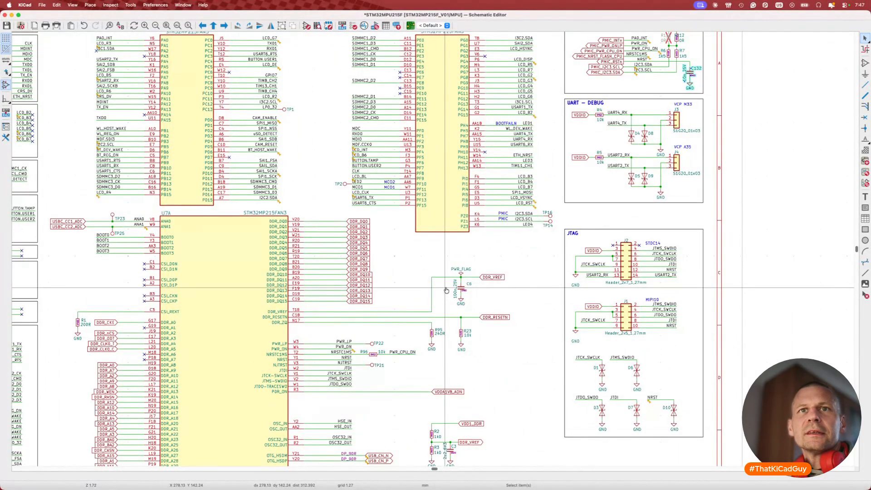
Switch to the BV Circuits report and highlight the 100 nF recommendation for NRST button S3.
{"action": "key", "text": "super+Tab"}
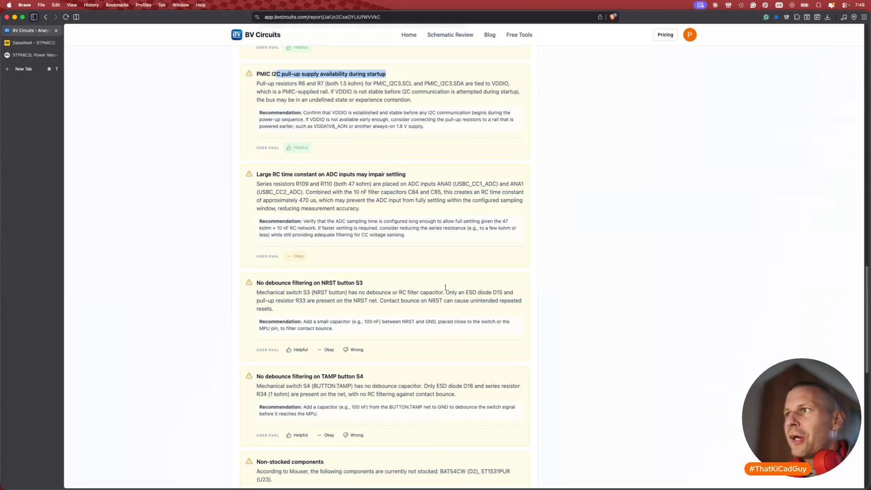
{"action": "left_click_drag", "start_coordinate": [360, 322], "coordinate": [378, 326]}
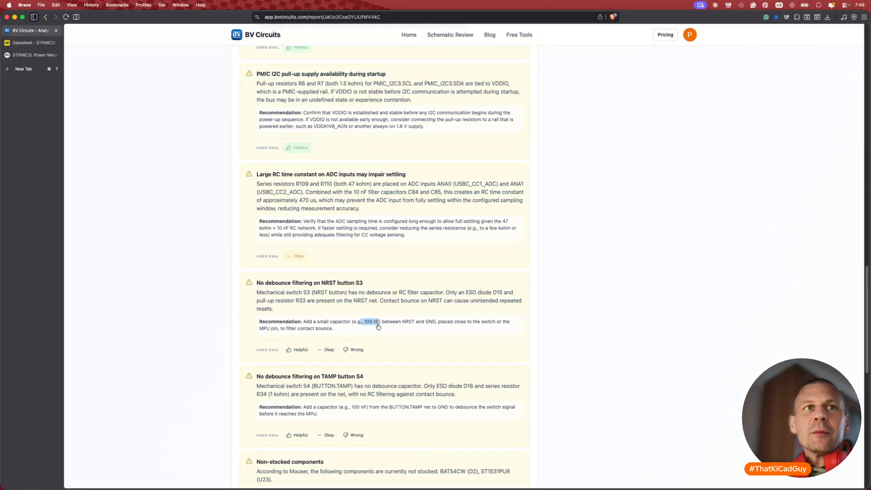
Switch to the STM32MP215-DK reference schematic PDF and examine pages 2 and 3 for the NRST and button connections.
{"action": "key", "text": "super+Tab"}
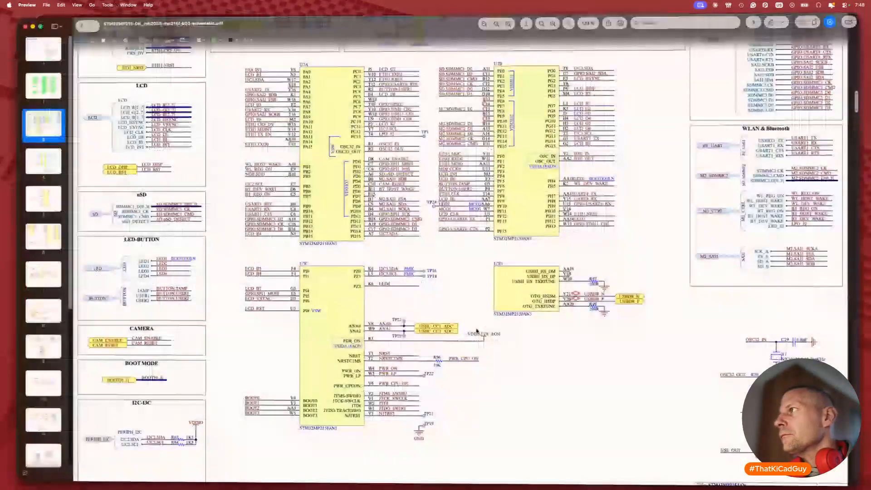
{"action": "scroll", "coordinate": [527, 277], "scroll_direction": "up", "scroll_amount": 2}
{"action": "scroll", "coordinate": [528, 278], "scroll_direction": "down", "scroll_amount": 6}
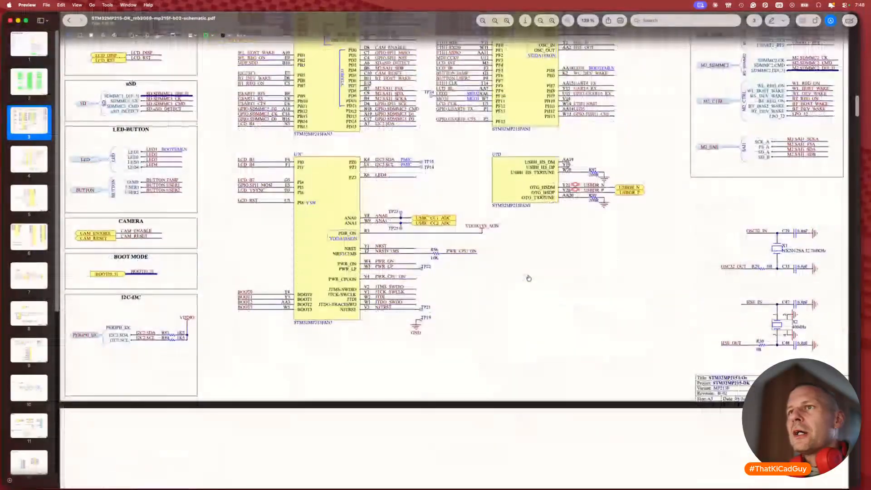
{"action": "scroll", "coordinate": [529, 278], "scroll_direction": "up", "scroll_amount": 10}
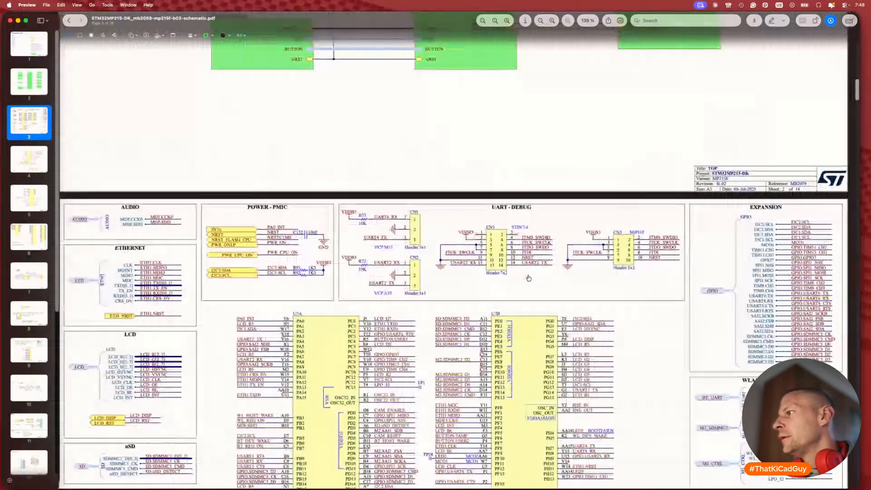
{"action": "scroll", "coordinate": [529, 277], "scroll_direction": "down", "scroll_amount": 6}
{"action": "scroll", "coordinate": [529, 278], "scroll_direction": "up", "scroll_amount": 1}
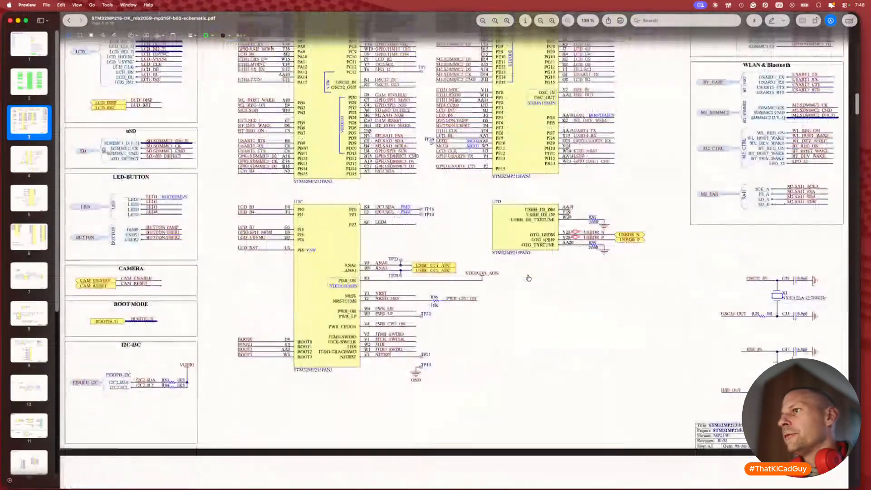
{"action": "scroll", "coordinate": [529, 278], "scroll_direction": "up", "scroll_amount": 18}
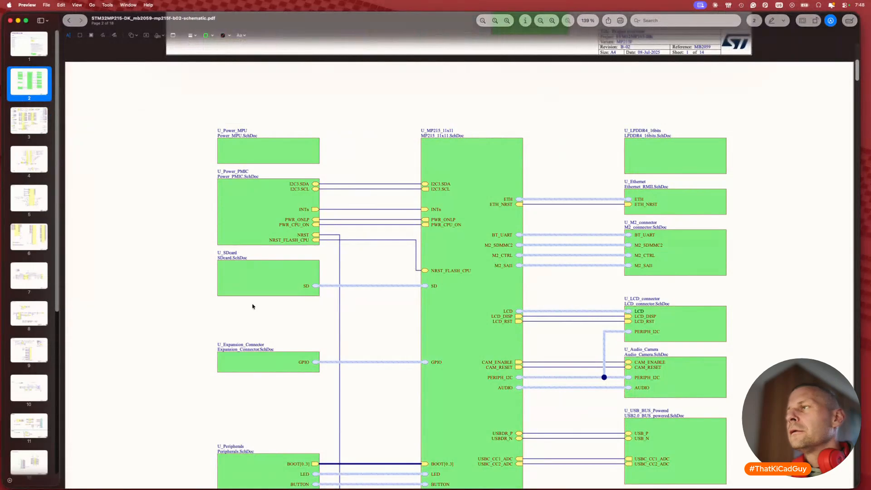
{"action": "scroll", "coordinate": [252, 306], "scroll_direction": "down", "scroll_amount": 20}
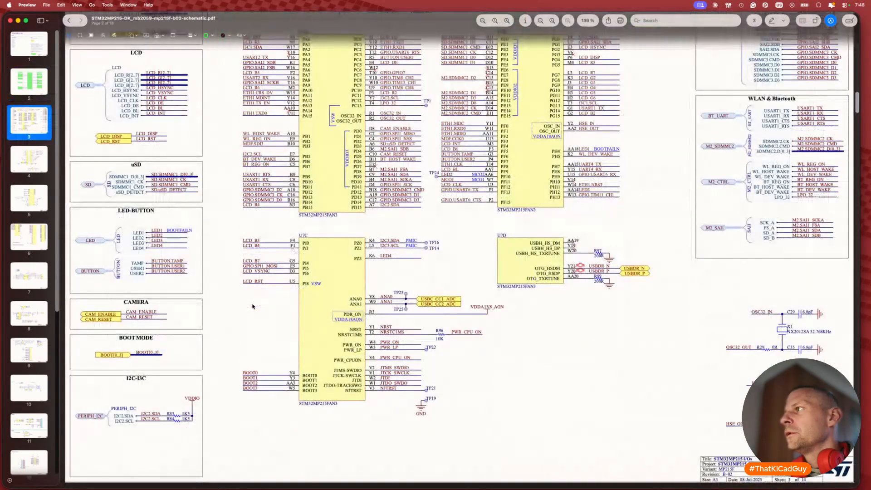
{"action": "scroll", "coordinate": [253, 306], "scroll_direction": "up", "scroll_amount": 10}
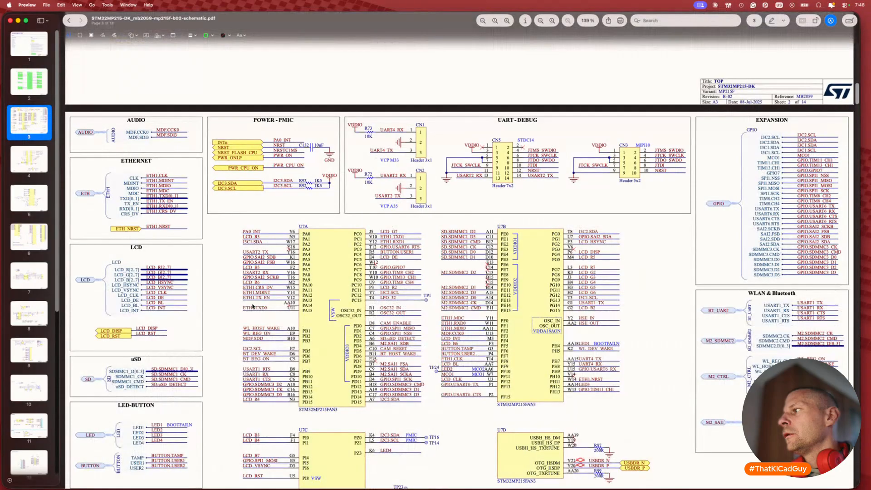
{"action": "scroll", "coordinate": [253, 306], "scroll_direction": "down", "scroll_amount": 8}
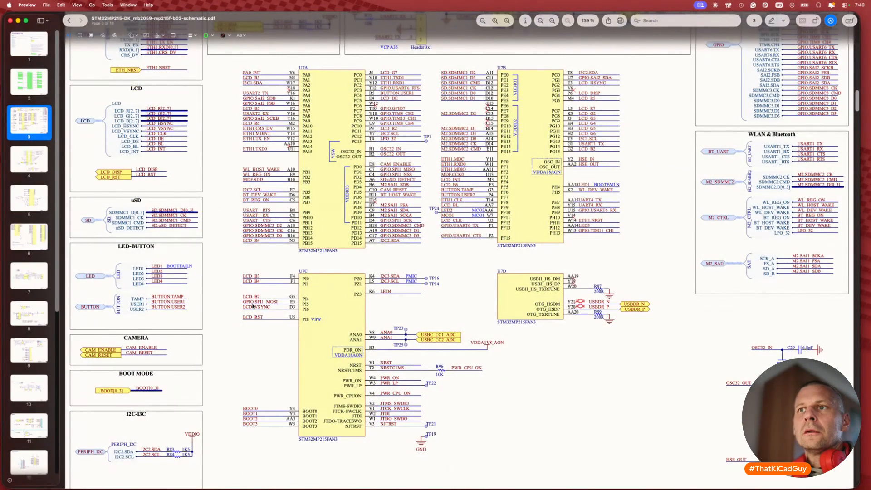
{"action": "scroll", "coordinate": [253, 306], "scroll_direction": "down", "scroll_amount": 5}
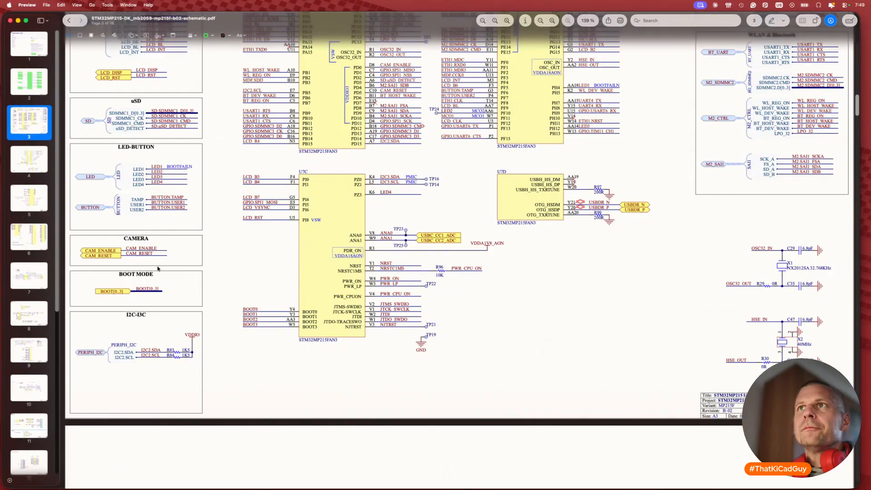
{"action": "scroll", "coordinate": [158, 268], "scroll_direction": "up", "scroll_amount": 7}
Search the reference schematic for NRST and inspect the matches, including the capacitor in the POWER - PMIC block.
{"action": "key", "text": "super+f"}
{"action": "type", "text": "NR"}
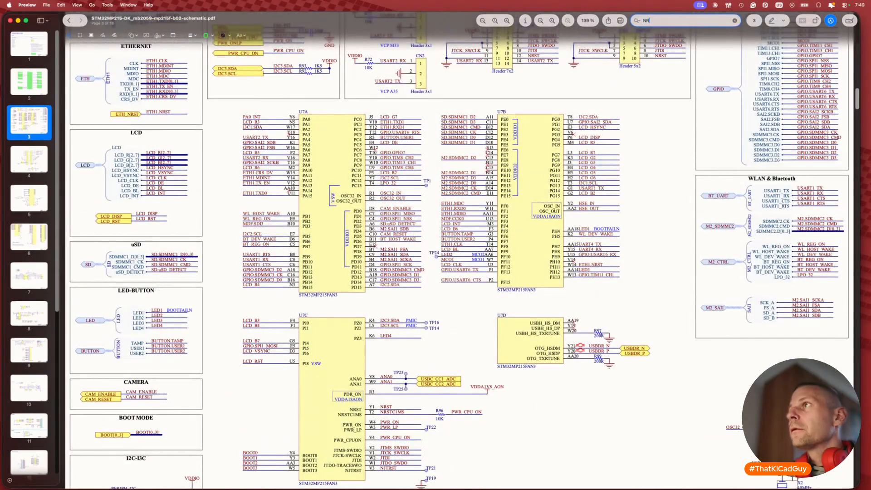
{"action": "type", "text": "ST"}
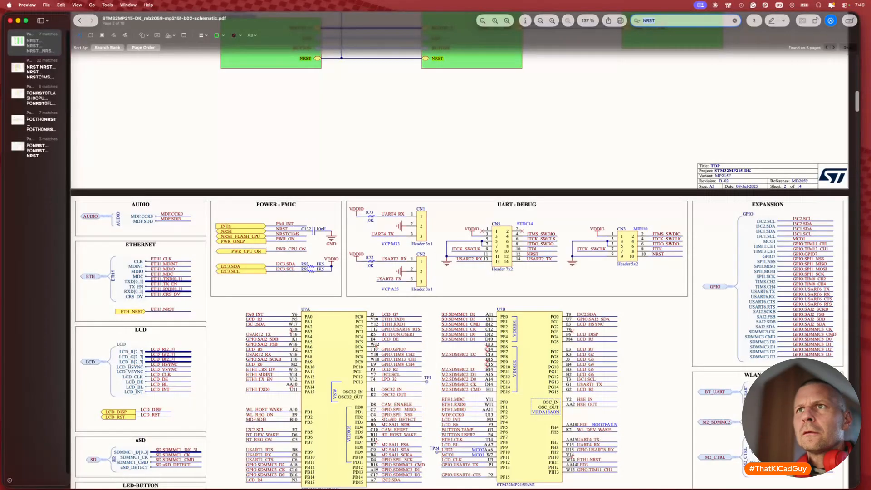
{"action": "scroll", "coordinate": [380, 358], "scroll_direction": "down", "scroll_amount": 10}
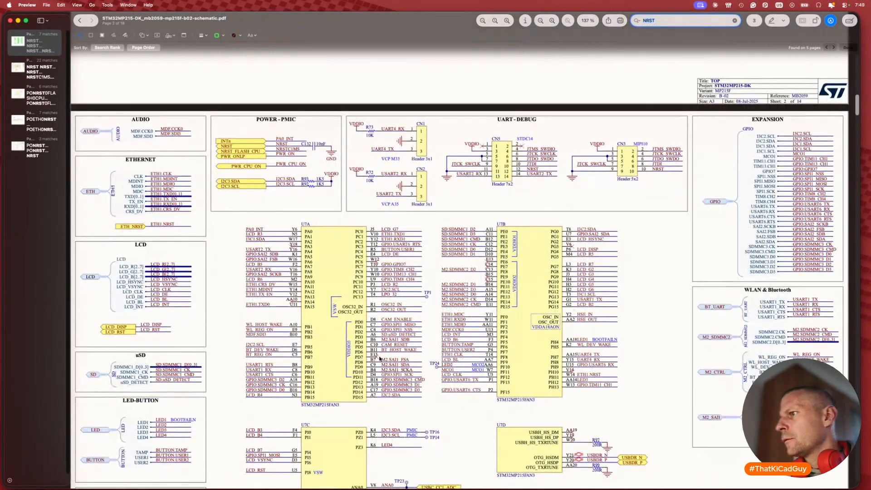
{"action": "scroll", "coordinate": [380, 358], "scroll_direction": "down", "scroll_amount": 3}
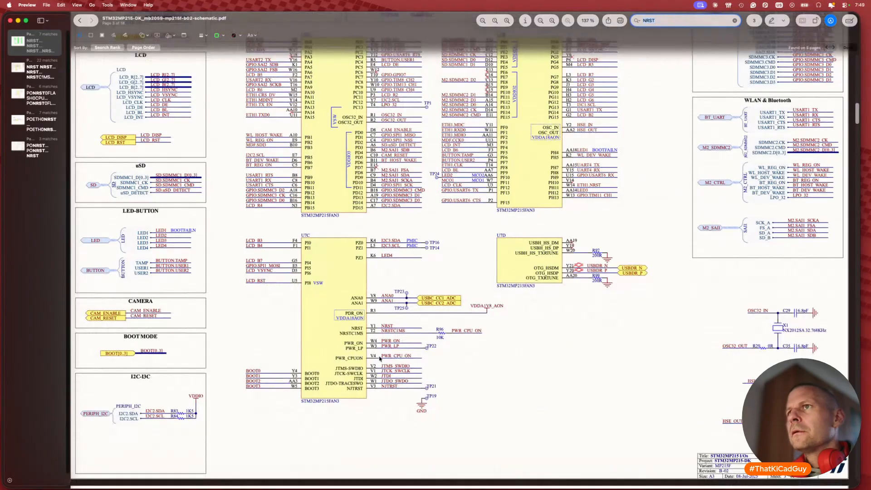
{"action": "key", "text": "super+shift+g"}
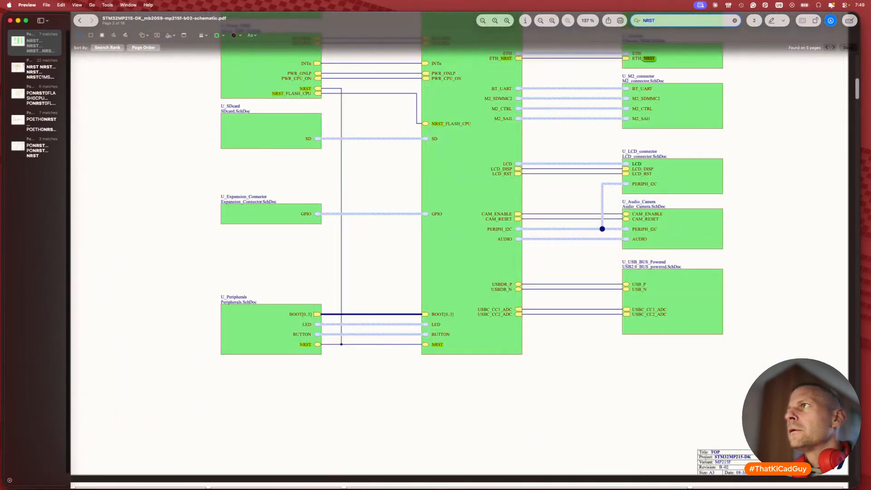
{"action": "key", "text": "super+g"}
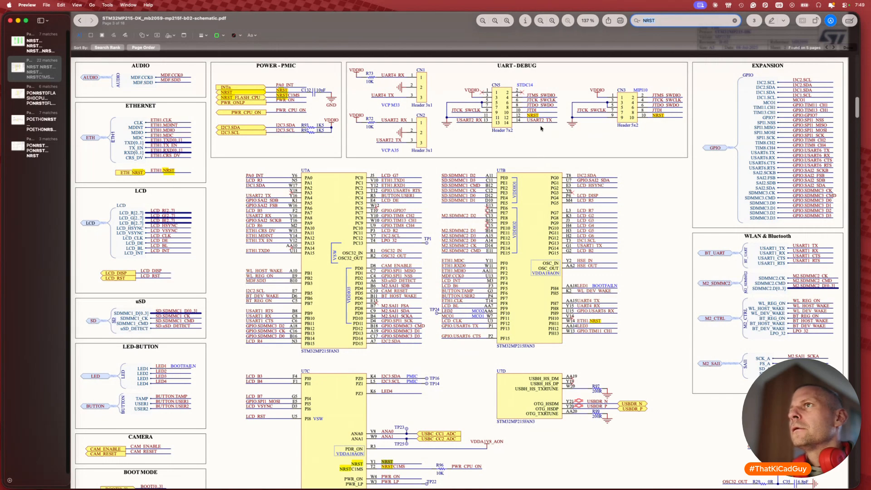
{"action": "left_click", "coordinate": [316, 91]}
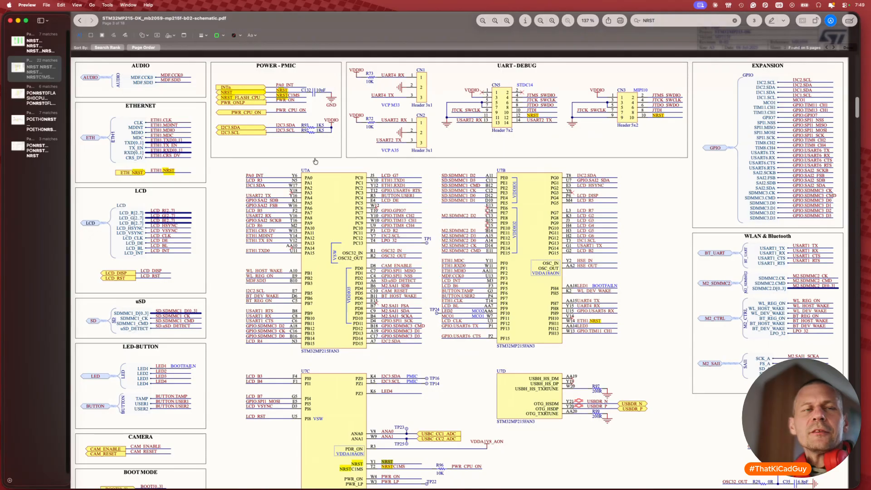
Switch to the browser and open st.com in a new tab.
{"action": "key", "text": "super+Tab"}
{"action": "key", "text": "super+t"}
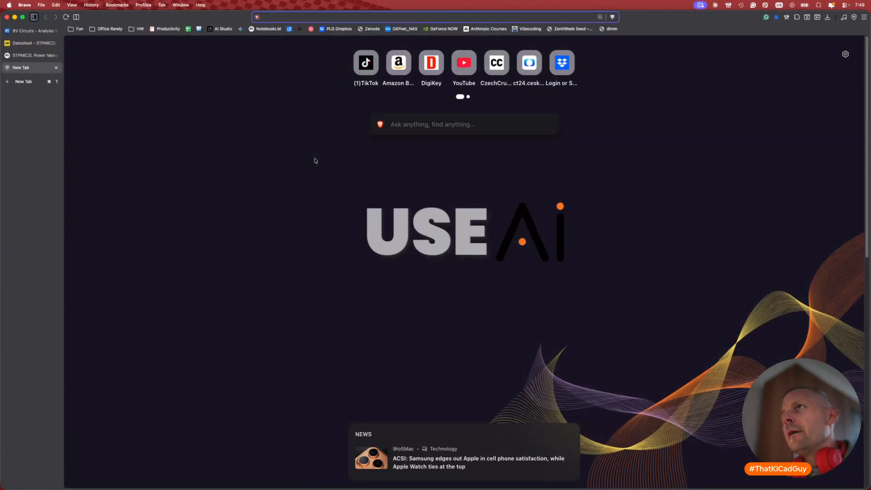
{"action": "type", "text": "st.com"}
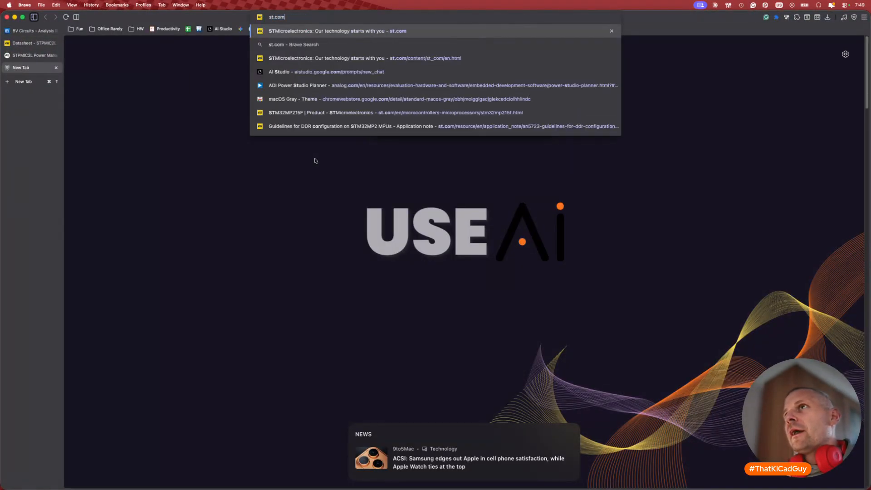
{"action": "key", "text": "Return"}
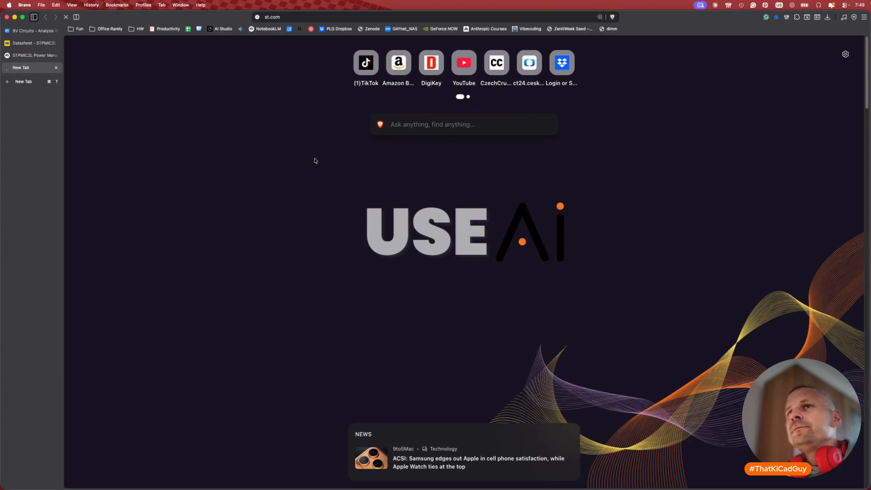
Switch to Finder, open the STM32MP2 datasheet PDF from the project folder, and search it for NRST.
{"action": "key", "text": "super+Tab"}
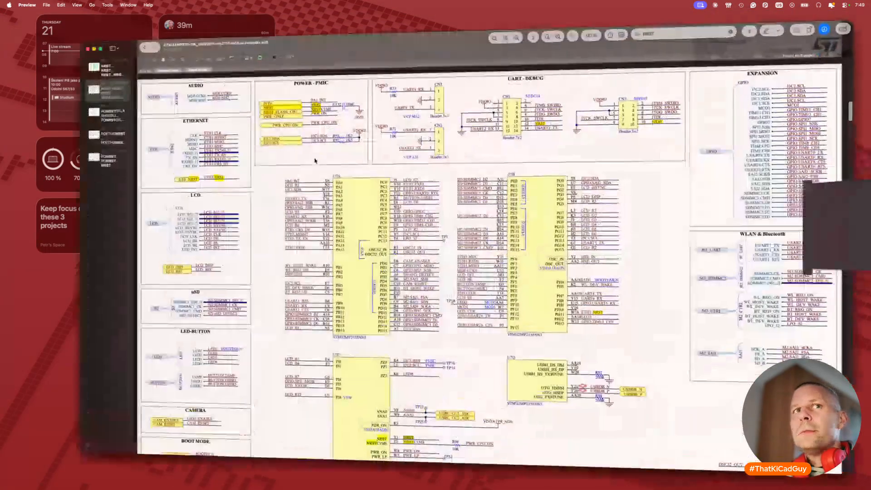
{"action": "key", "text": "super+Tab"}
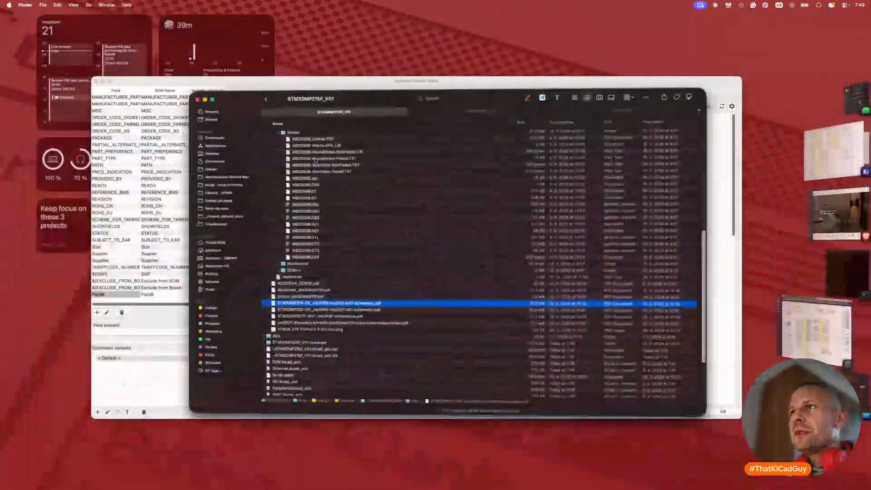
{"action": "double_click", "coordinate": [299, 289]}
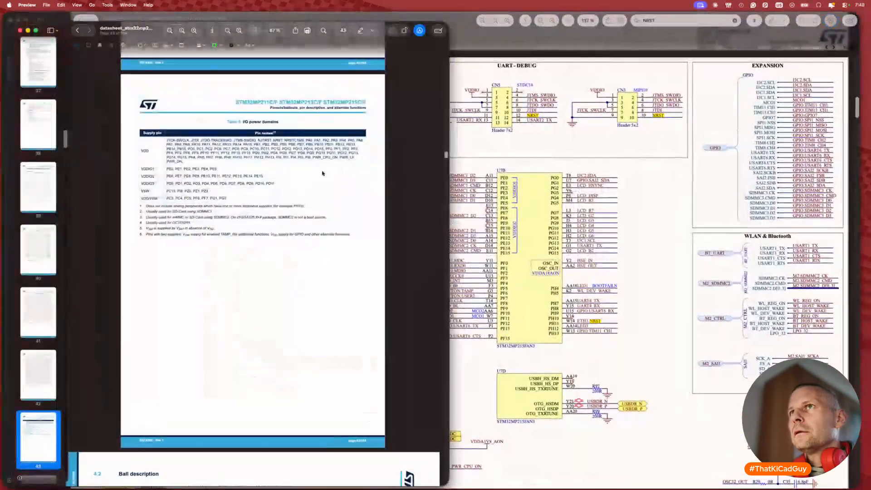
{"action": "key", "text": "super+f"}
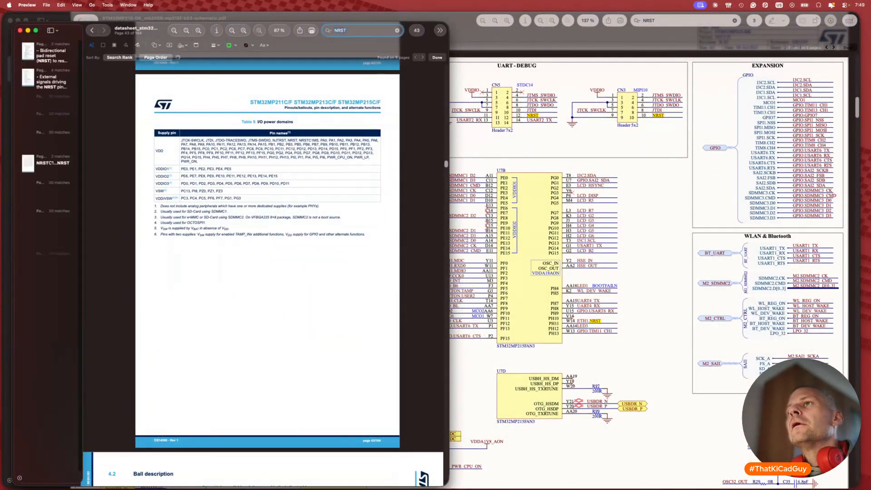
Step through the NRST matches in the datasheet to section 5.3.17, NRST pin characteristics.
{"action": "key", "text": "Return"}
{"action": "key", "text": "Return"}
{"action": "key", "text": "Return"}
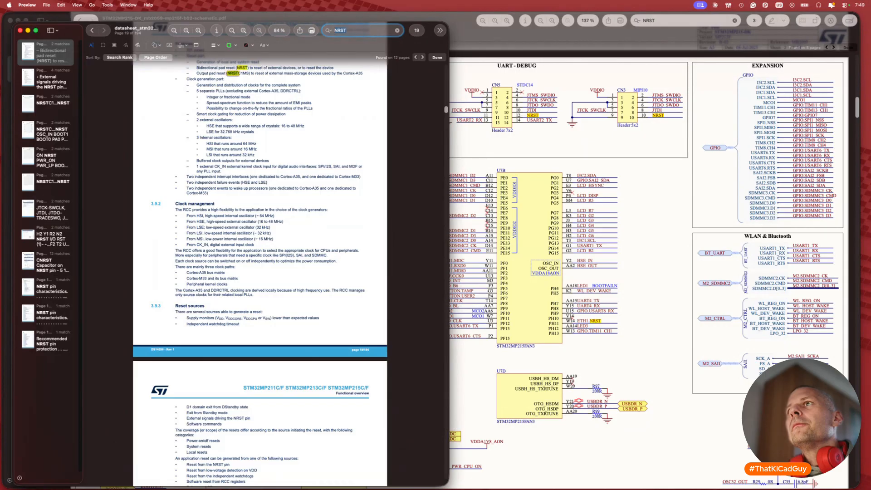
{"action": "key", "text": "Return"}
{"action": "key", "text": "Return"}
{"action": "key", "text": "Return"}
{"action": "key", "text": "Return"}
{"action": "key", "text": "Return"}
{"action": "key", "text": "Return"}
{"action": "key", "text": "Return"}
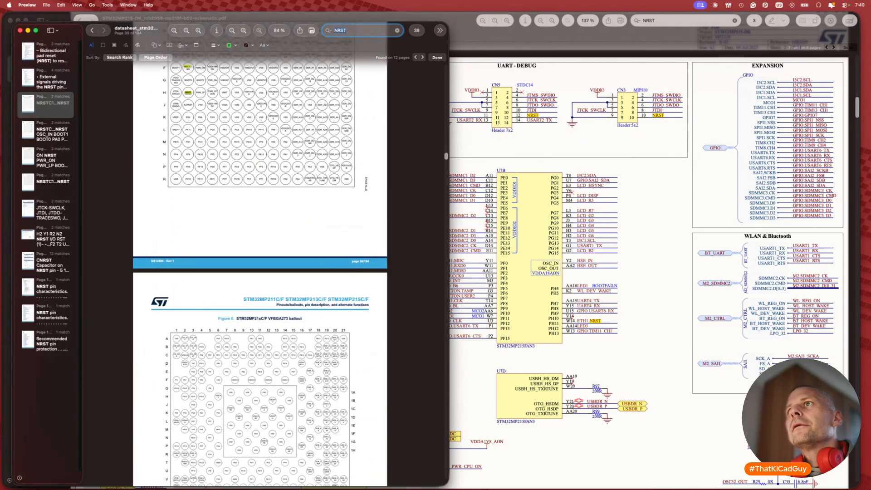
{"action": "key", "text": "Return"}
{"action": "key", "text": "Return"}
{"action": "key", "text": "Return"}
{"action": "key", "text": "Return"}
{"action": "key", "text": "Return"}
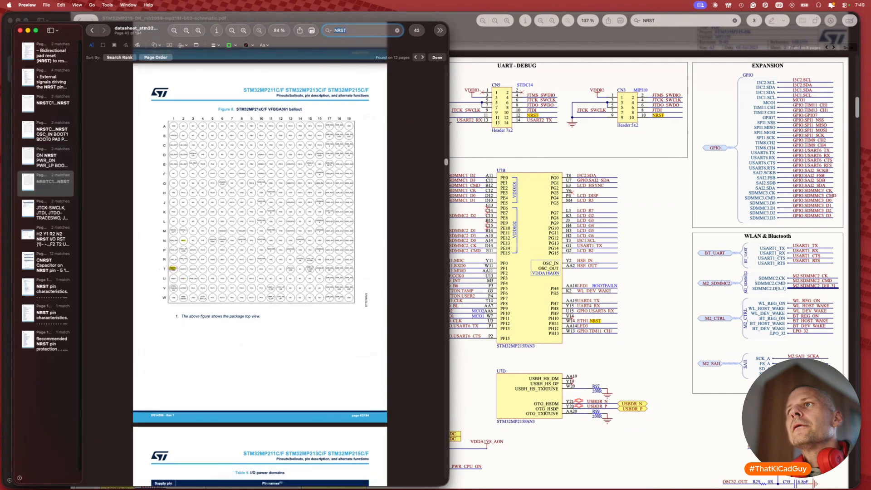
{"action": "key", "text": "Return"}
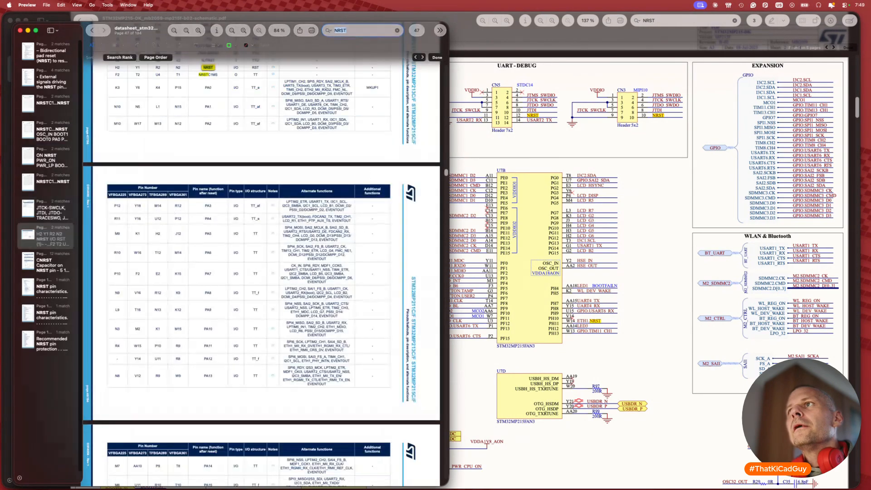
{"action": "key", "text": "Return"}
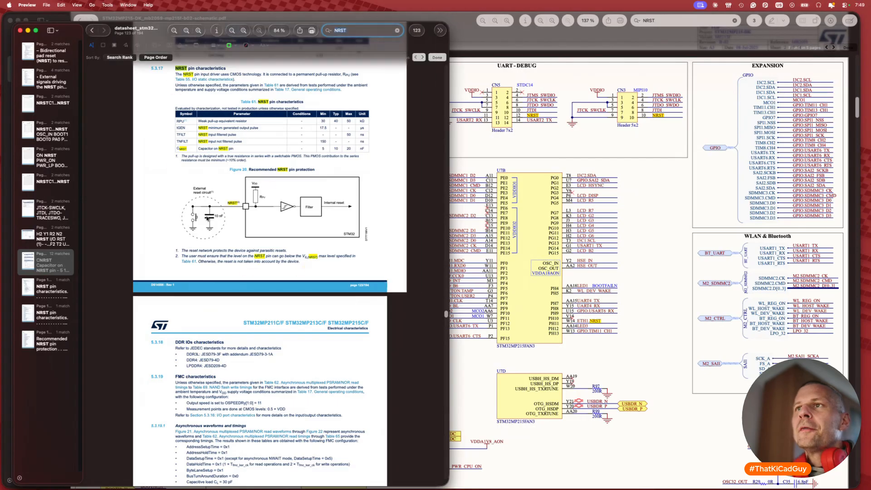
Check the NRST pin capacitor values in Table 61 and the recommended pin protection figure, and close the datasheet.
{"action": "scroll", "coordinate": [224, 229], "scroll_direction": "up", "scroll_amount": 3}
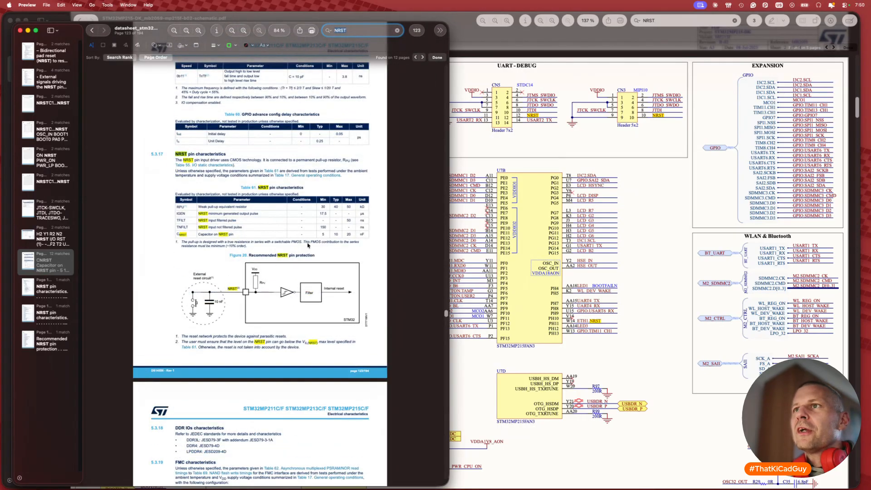
{"action": "left_click_drag", "start_coordinate": [342, 211], "coordinate": [329, 203]}
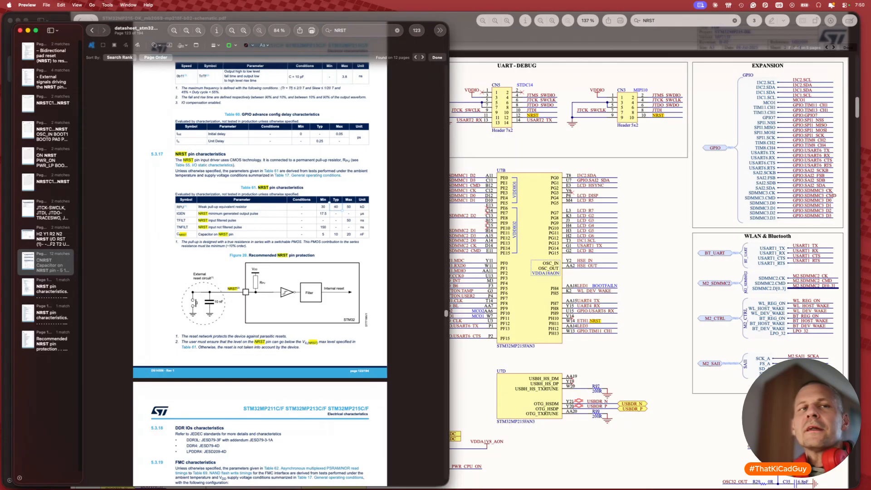
{"action": "left_click", "coordinate": [103, 45]}
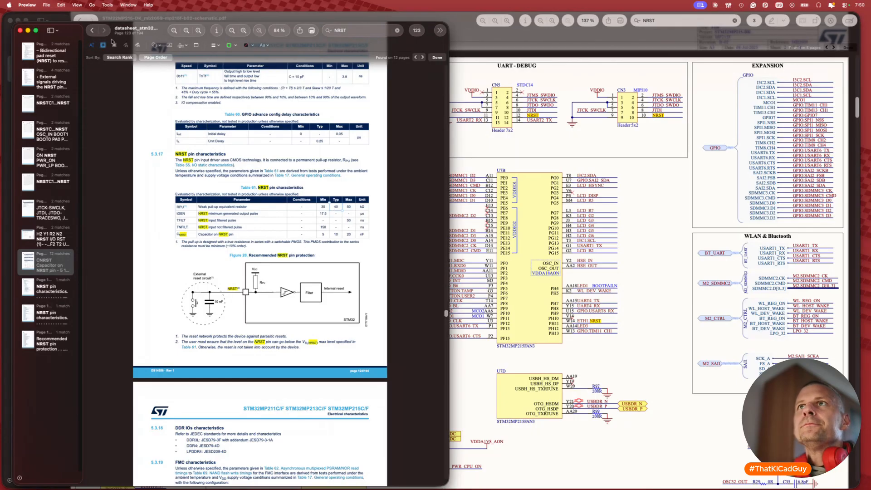
{"action": "left_click", "coordinate": [20, 31]}
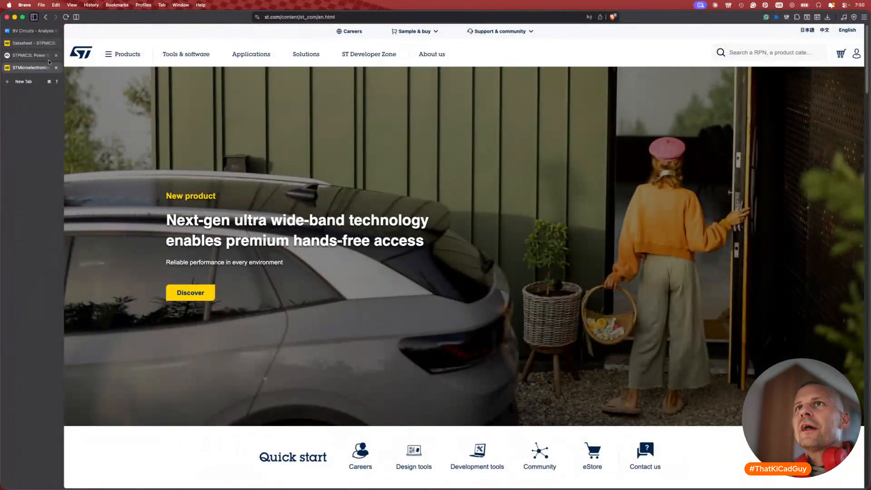
Close the ST website tab and rate the NRST button S3 debounce finding as Helpful in the BV Circuits report.
{"action": "left_click", "coordinate": [58, 66]}
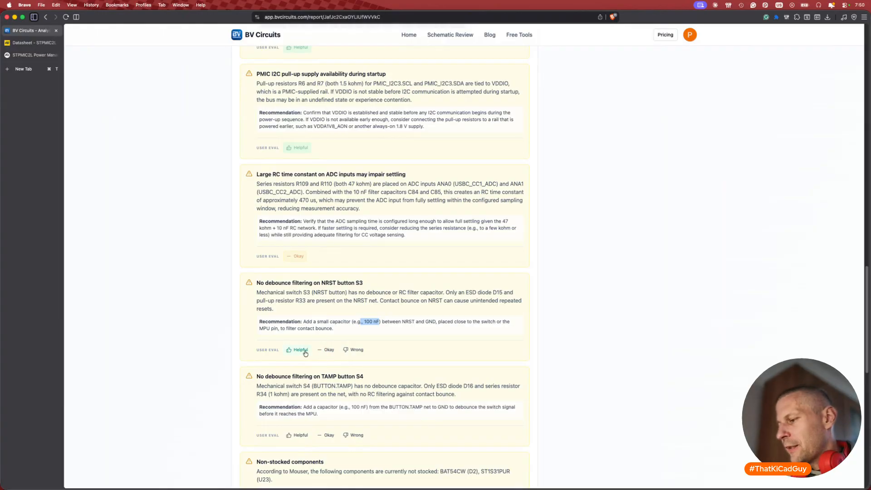
{"action": "left_click", "coordinate": [305, 352]}
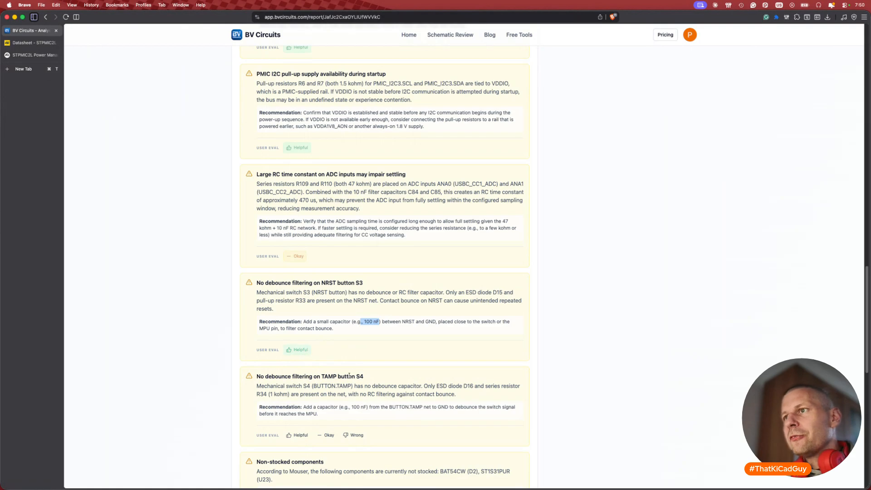
{"action": "scroll", "coordinate": [331, 359], "scroll_direction": "down", "scroll_amount": 5}
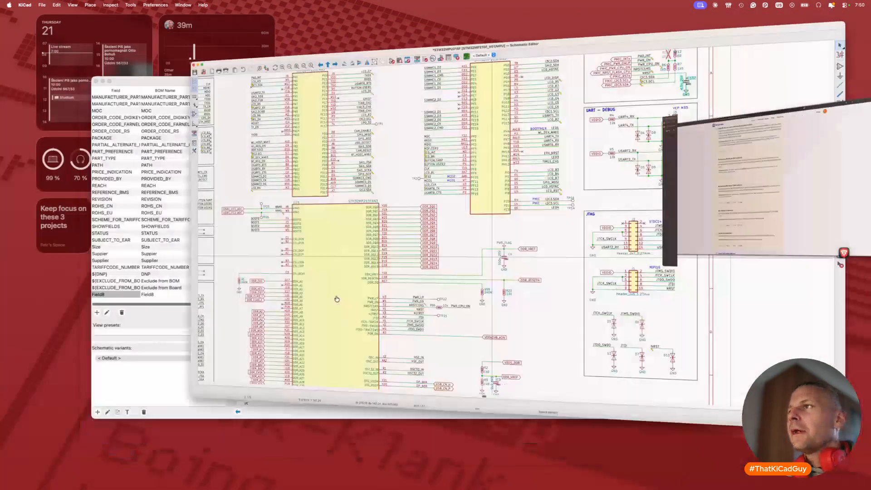
Switch to KiCad, open the Peripheral sheet, and shift the BUTTON.TAMP label and diode D16 away from switch S4 to make room.
{"action": "key", "text": "alt+BackSpace"}
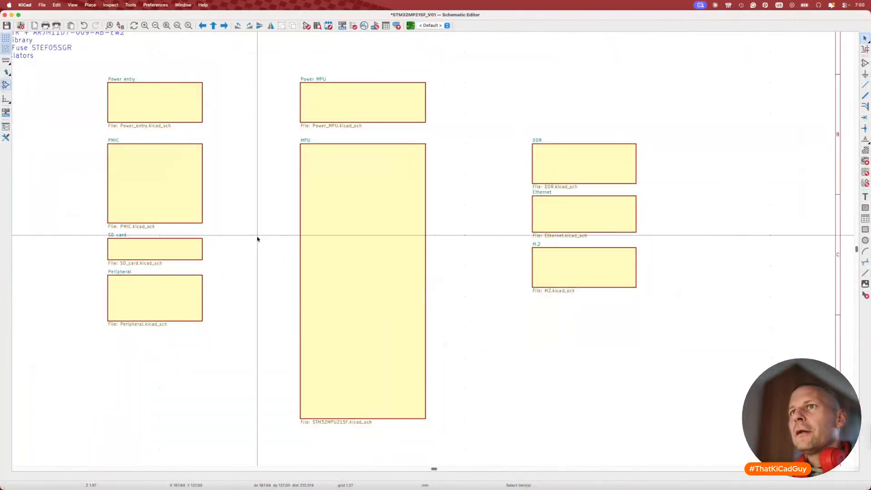
{"action": "double_click", "coordinate": [182, 292]}
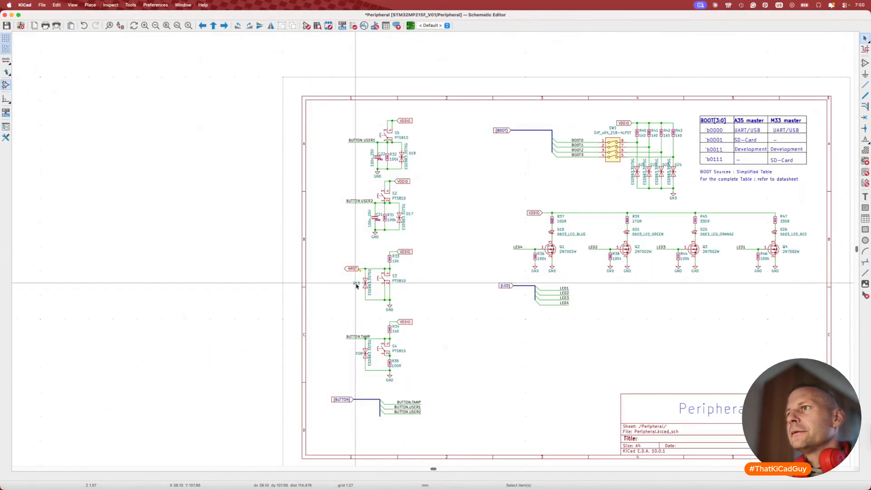
{"action": "scroll", "coordinate": [374, 352], "scroll_direction": "up", "scroll_amount": 5}
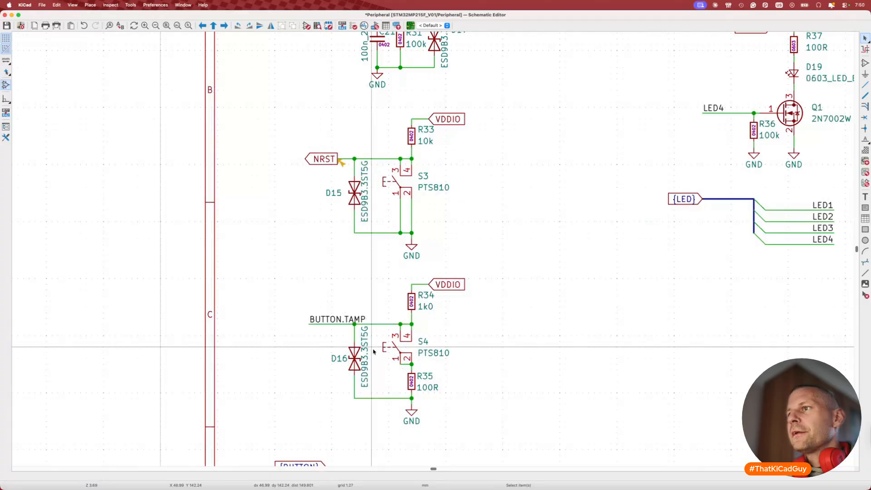
{"action": "left_click_drag", "start_coordinate": [275, 294], "coordinate": [368, 425]}
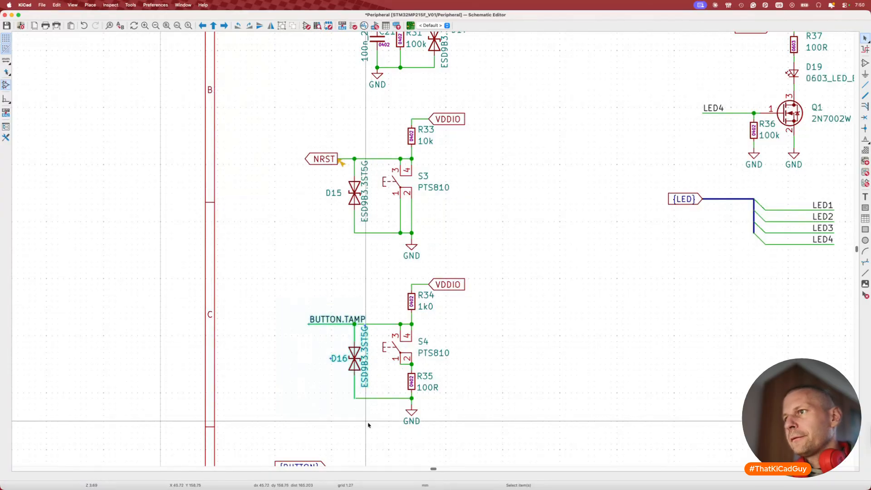
{"action": "key", "text": "m"}
{"action": "left_click", "coordinate": [328, 421]}
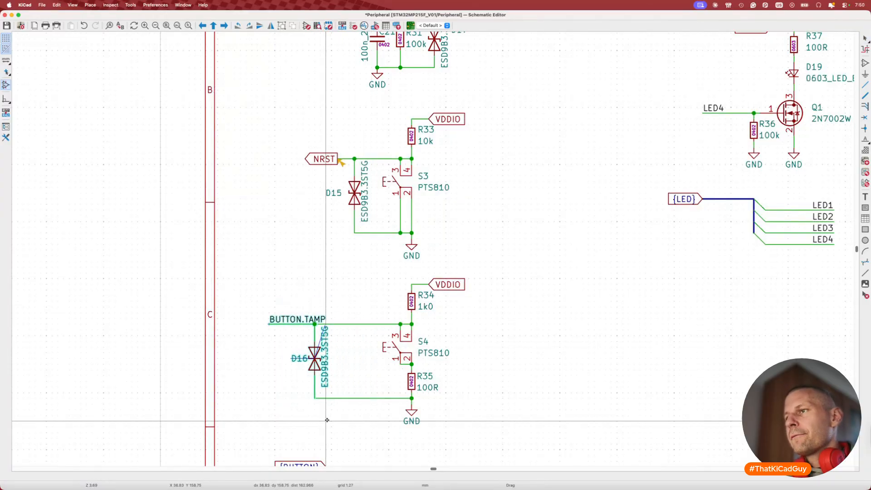
Place a 100n_25V 0603 capacitor between diode D16 and switch S4 on the BUTTON.TAMP circuit.
{"action": "type", "text": "a100n"}
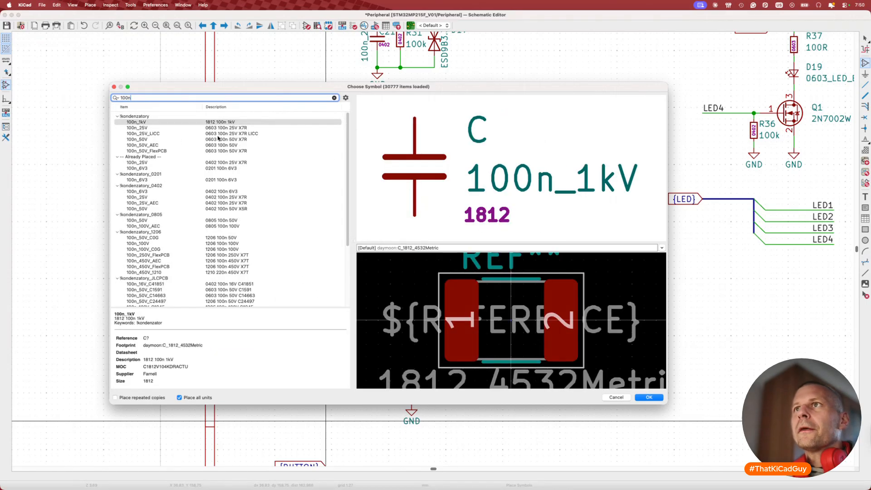
{"action": "double_click", "coordinate": [218, 128]}
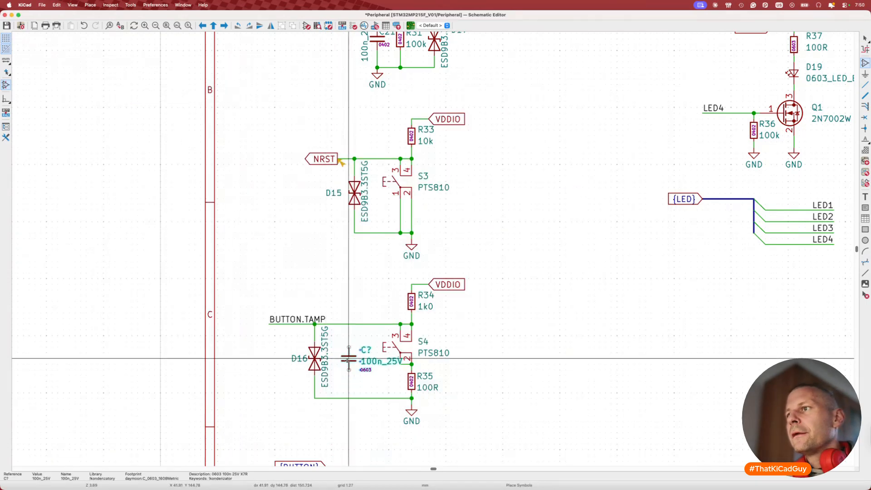
{"action": "left_click", "coordinate": [343, 359]}
Centre the new capacitor between D16 and S4, reposition its size field, and rotate its value text to vertical beside it.
{"action": "key", "text": "m"}
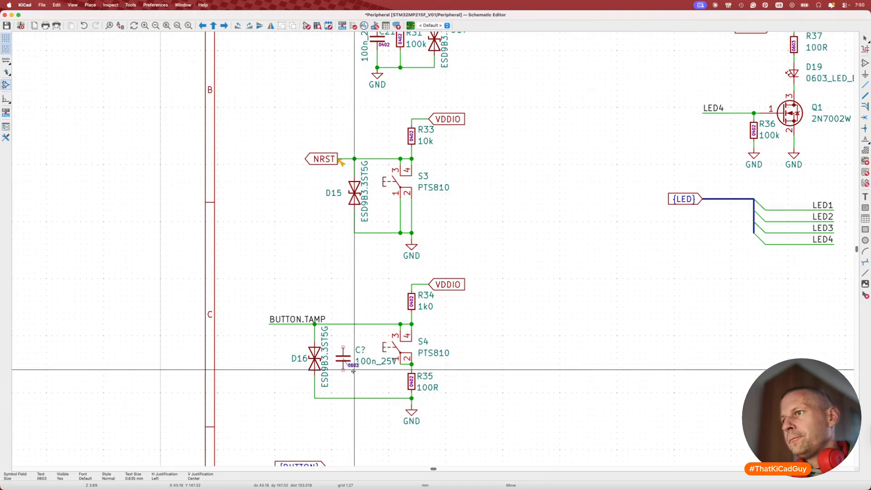
{"action": "left_click", "coordinate": [348, 358]}
{"action": "key", "text": "m"}
{"action": "left_click", "coordinate": [360, 359]}
{"action": "left_click", "coordinate": [383, 364]}
{"action": "key", "text": "m"}
{"action": "key", "text": "r"}
{"action": "left_click", "coordinate": [359, 386]}
Wire the new capacitor between the BUTTON.TAMP net and the GND line.
{"action": "key", "text": "w"}
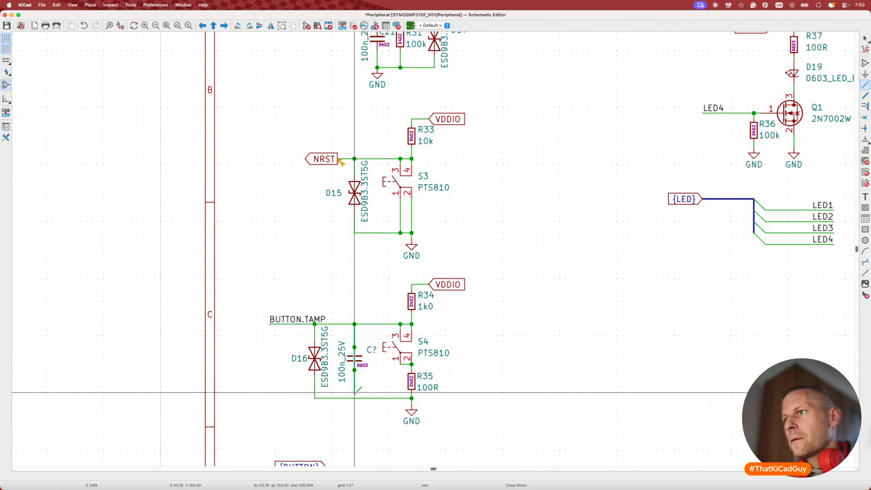
{"action": "left_click", "coordinate": [354, 398]}
{"action": "key", "text": "Escape"}
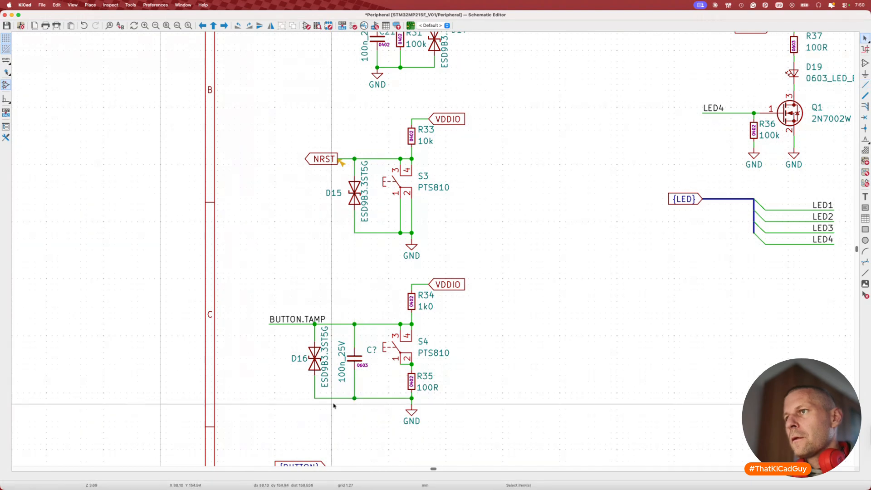
Annotate the entire schematic while keeping existing annotations, and save the schematic.
{"action": "scroll", "coordinate": [333, 405], "scroll_direction": "down", "scroll_amount": 3}
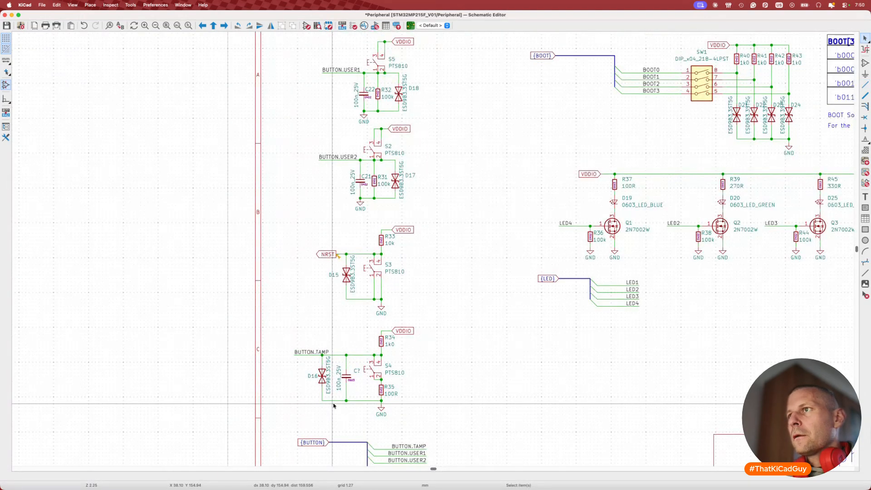
{"action": "scroll", "coordinate": [333, 405], "scroll_direction": "up", "scroll_amount": 3}
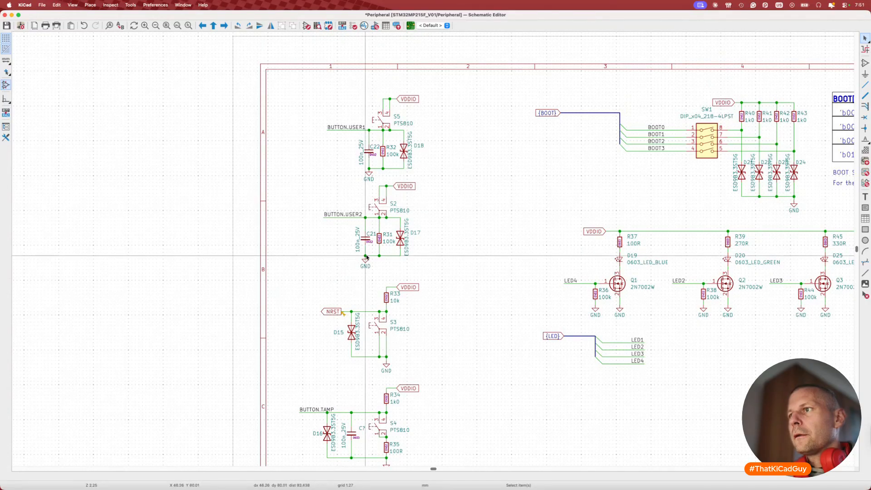
{"action": "left_click", "coordinate": [344, 26]}
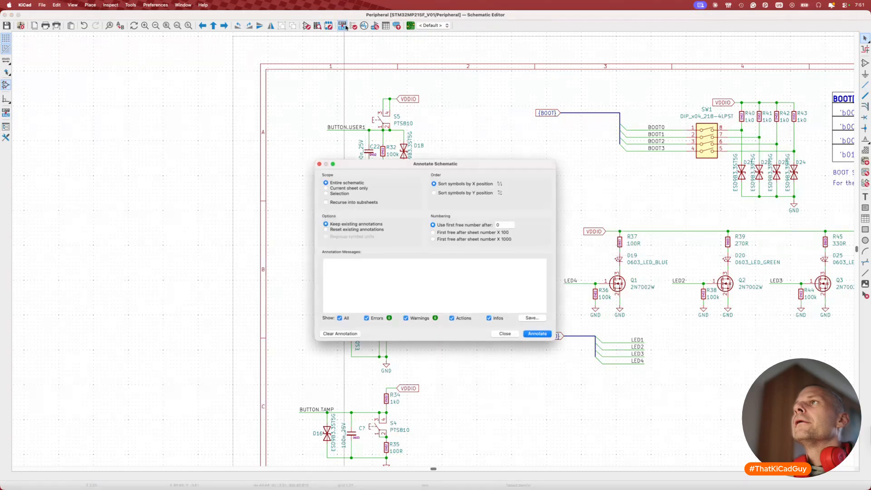
{"action": "left_click", "coordinate": [537, 334]}
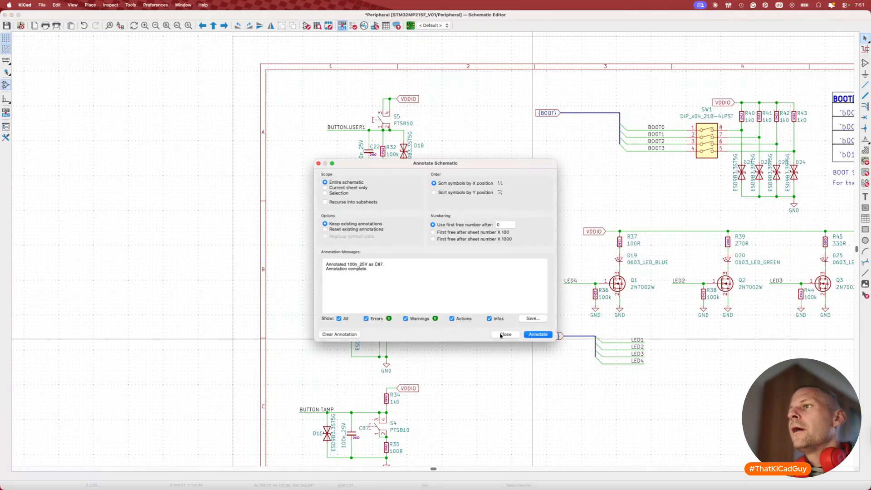
{"action": "left_click", "coordinate": [501, 335]}
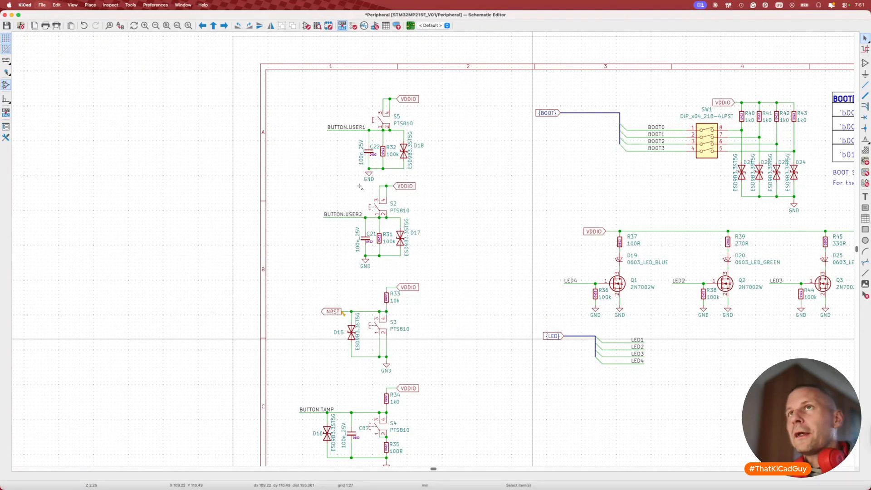
{"action": "key", "text": "super+s"}
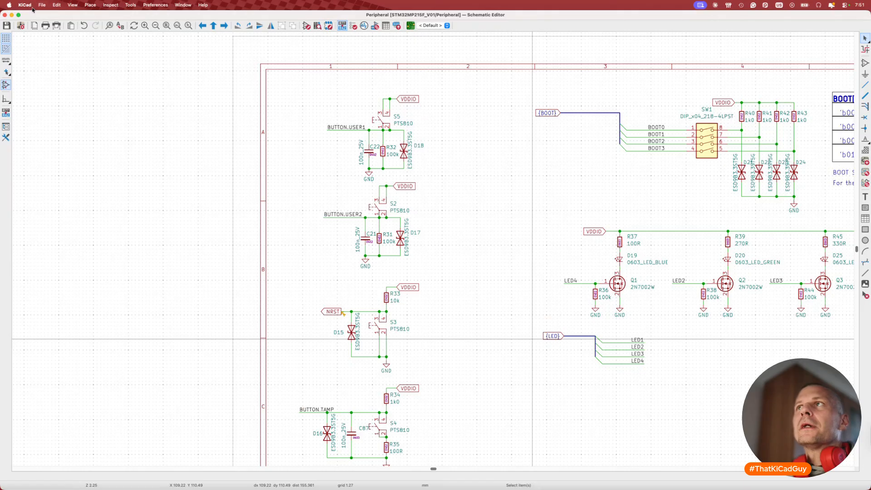
View the Git tracking options in the Version Control preferences, and close the preferences without changes.
{"action": "left_click", "coordinate": [25, 5]}
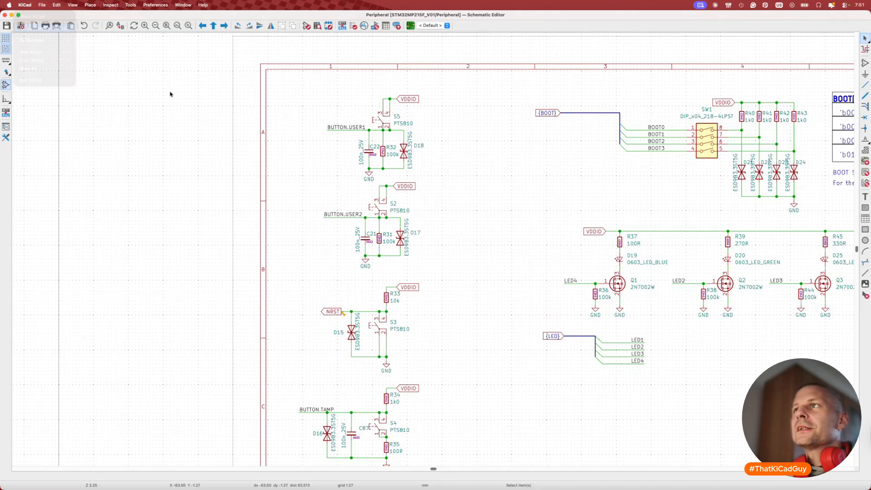
{"action": "left_click", "coordinate": [317, 146]}
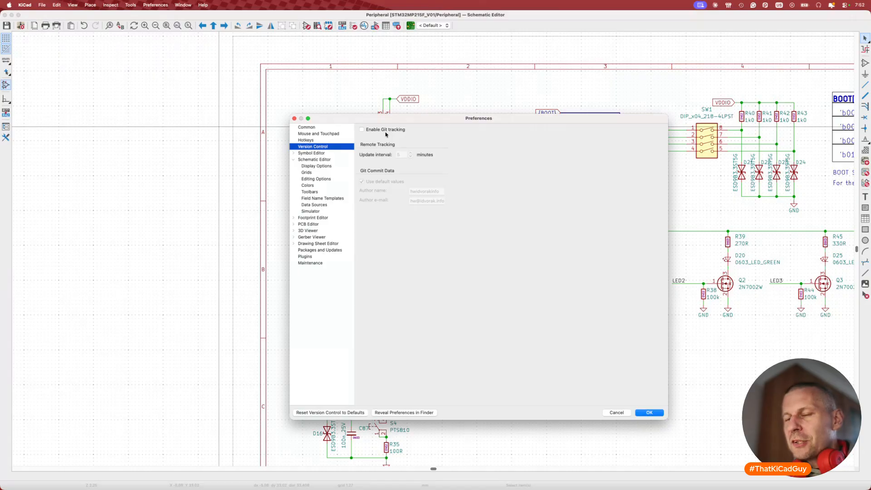
{"action": "left_click", "coordinate": [294, 119]}
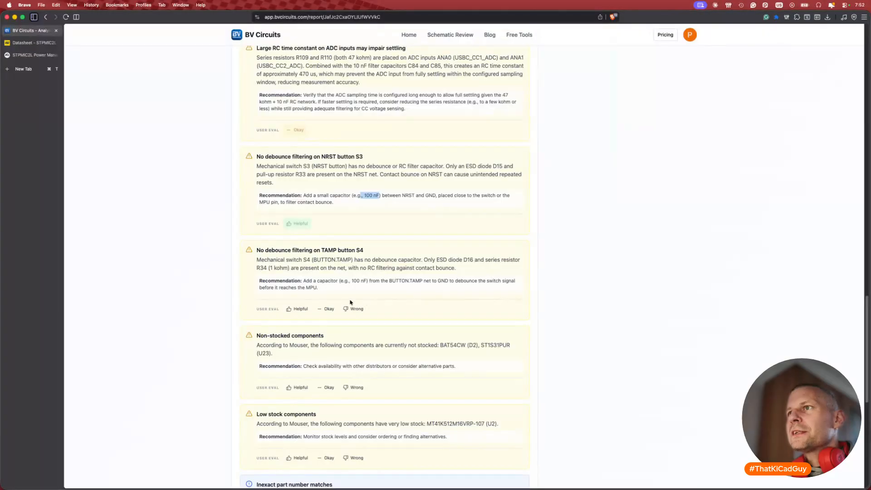
Switch to the BV Circuits report in Brave and rate the TAMP button S4 debounce finding as Helpful.
{"action": "left_click", "coordinate": [300, 309]}
{"action": "scroll", "coordinate": [371, 334], "scroll_direction": "down", "scroll_amount": 3}
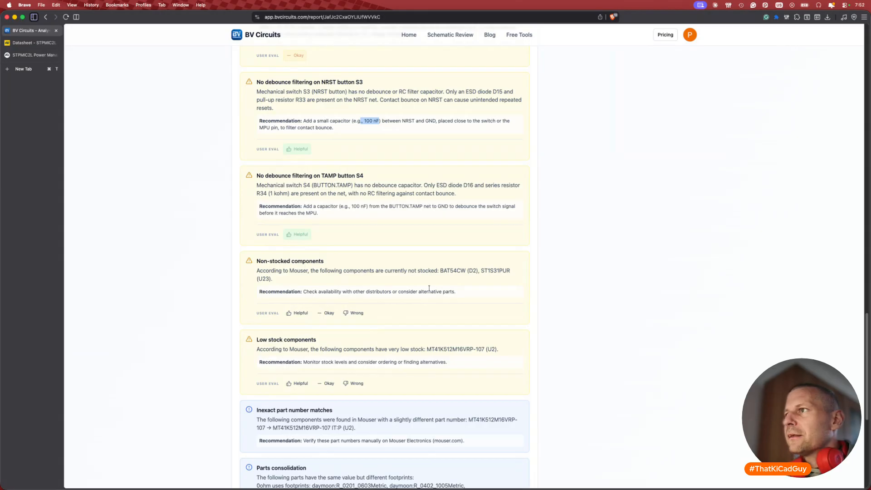
Copy part number BAT54CW from the Non-stocked components finding, search digikey.com for it in a new tab, and check a matching product's stock.
{"action": "double_click", "coordinate": [447, 271]}
{"action": "key", "text": "super+c"}
{"action": "key", "text": "super+t"}
{"action": "type", "text": "digikey.com"}
{"action": "key", "text": "Return"}
{"action": "key", "text": "super+v"}
{"action": "key", "text": "Return"}
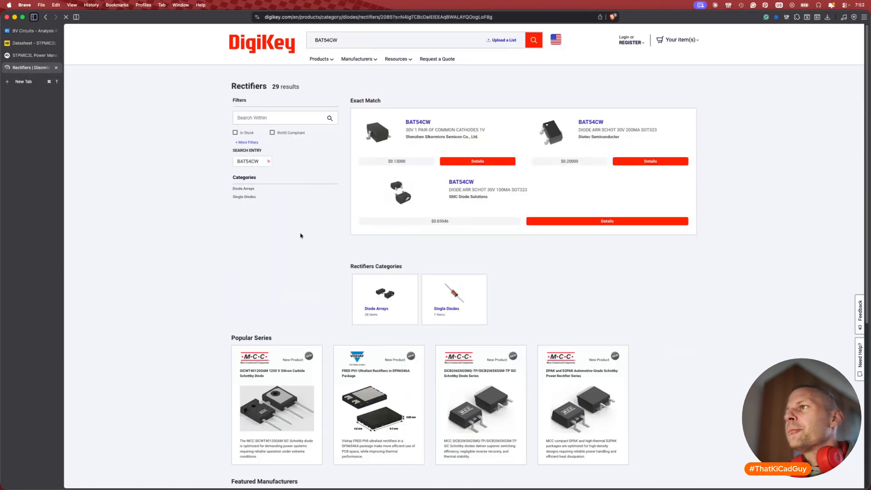
{"action": "left_click", "coordinate": [422, 179]}
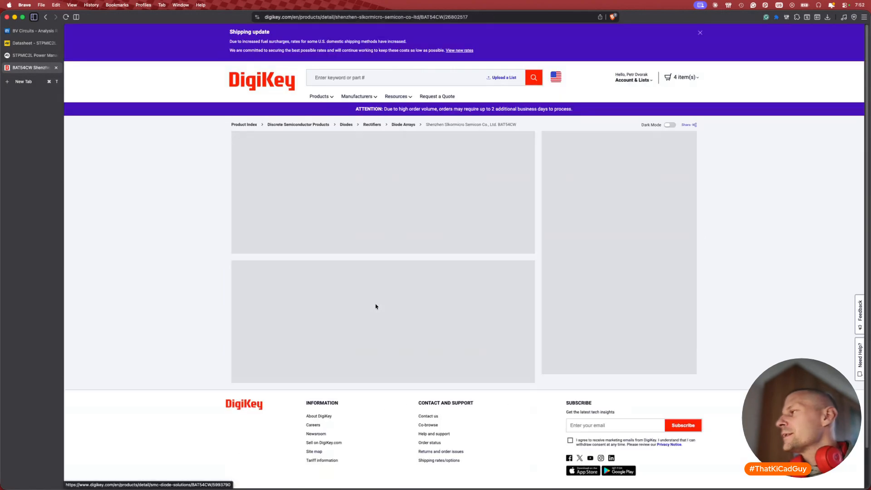
{"action": "key", "text": "super+Tab"}
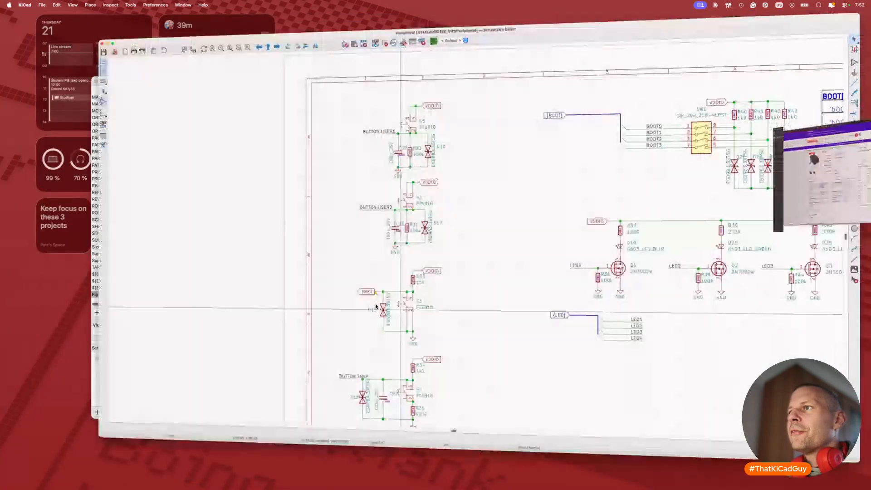
{"action": "key", "text": "super+Tab"}
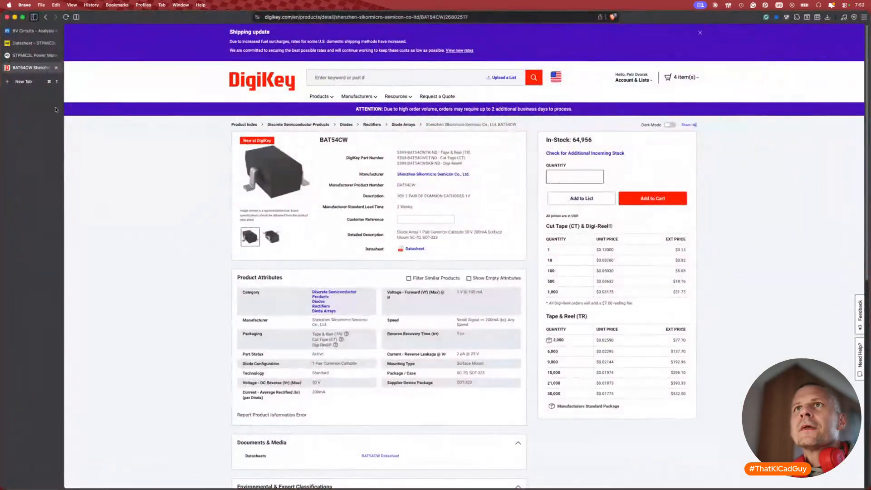
Copy part number ST1S31PUR from the report, search DigiKey for it, and open the STMicroelectronics product page to check stock.
{"action": "left_click", "coordinate": [32, 56]}
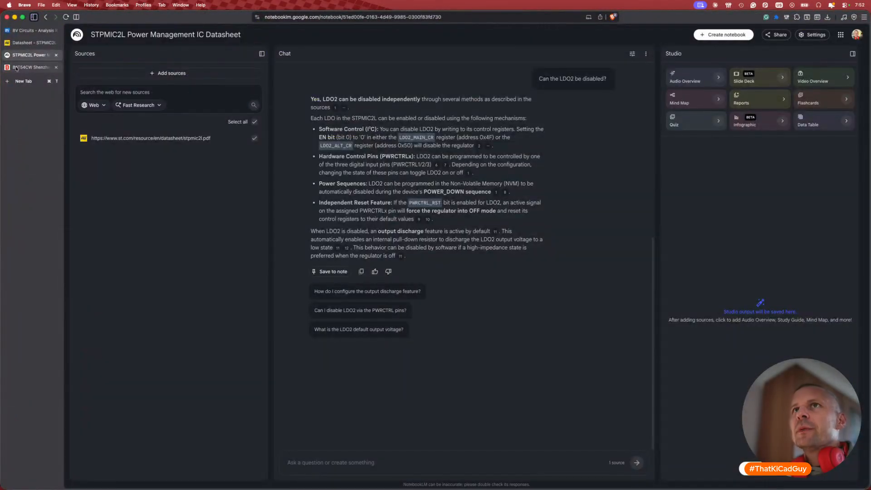
{"action": "left_click", "coordinate": [28, 31]}
{"action": "double_click", "coordinate": [499, 270]}
{"action": "key", "text": "super+c"}
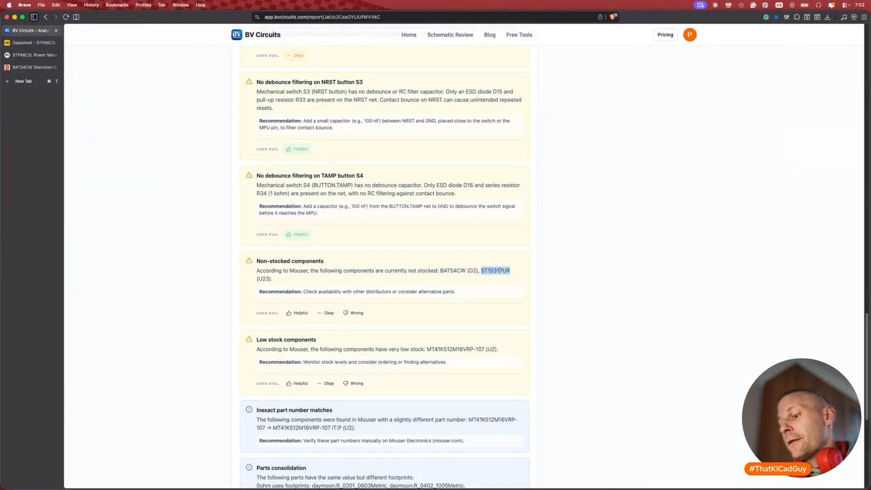
{"action": "left_click", "coordinate": [31, 67]}
{"action": "left_click", "coordinate": [328, 77]}
{"action": "key", "text": "super+v"}
{"action": "key", "text": "Return"}
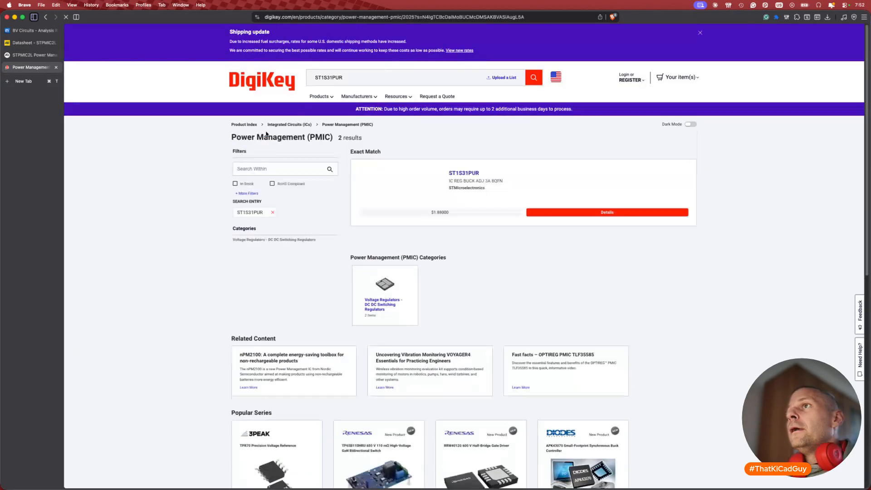
{"action": "left_click", "coordinate": [465, 173]}
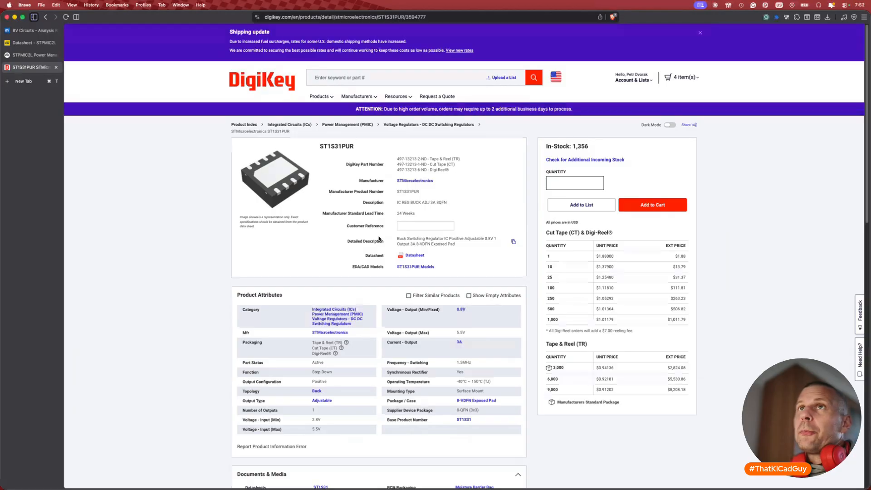
Return to the BV Circuits report and rate the Non-stocked components finding as Helpful.
{"action": "left_click", "coordinate": [31, 30]}
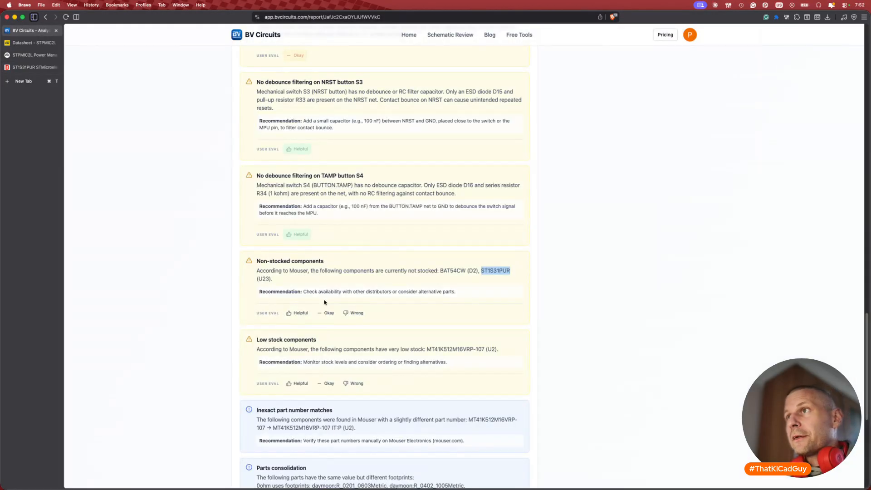
{"action": "left_click_drag", "start_coordinate": [263, 270], "coordinate": [314, 271]}
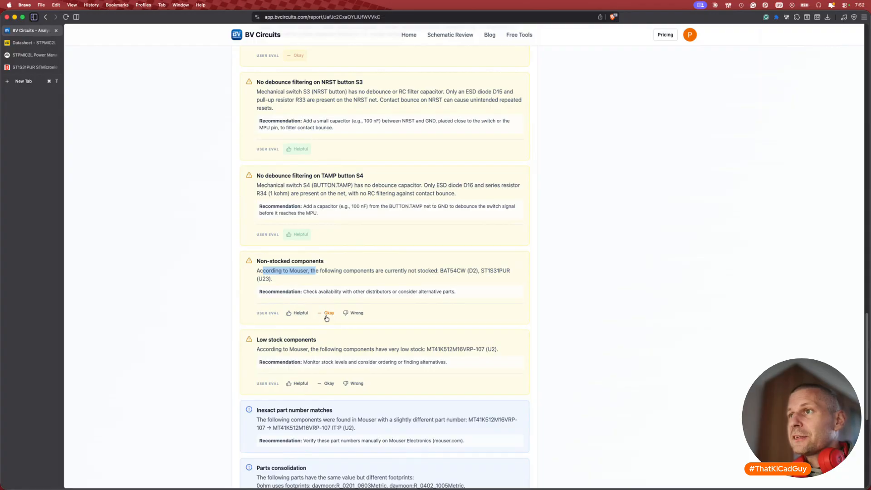
{"action": "left_click", "coordinate": [298, 313]}
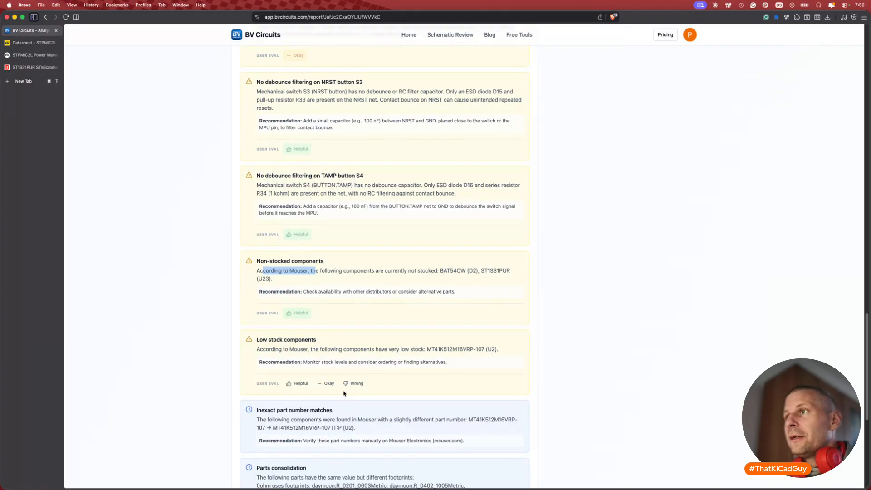
Copy MT41K512M16VRP from the Low stock components finding, search DigiKey for it, and check the available quantities of the variants.
{"action": "scroll", "coordinate": [344, 394], "scroll_direction": "down", "scroll_amount": 3}
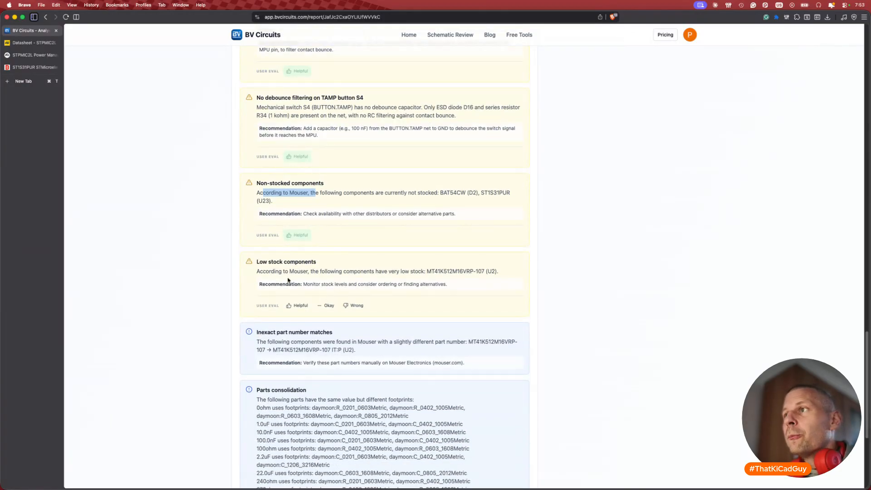
{"action": "double_click", "coordinate": [445, 270]}
{"action": "key", "text": "super+c"}
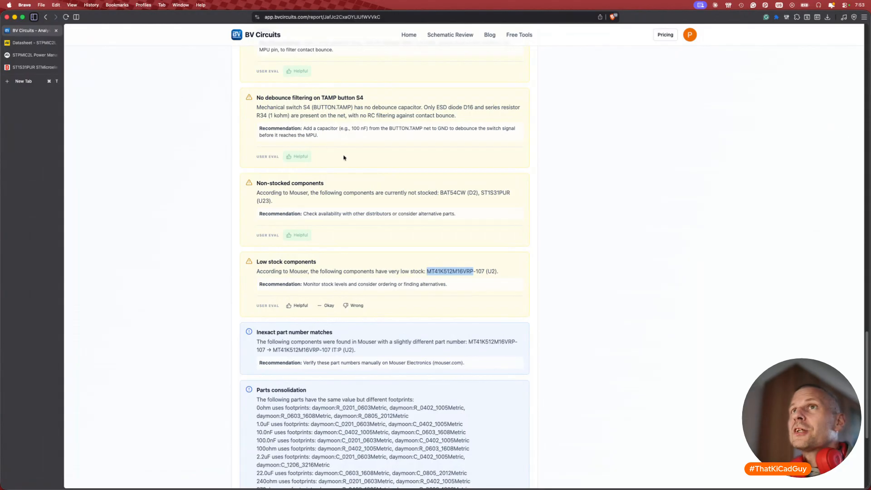
{"action": "left_click", "coordinate": [50, 70]}
{"action": "left_click", "coordinate": [362, 76]}
{"action": "key", "text": "super+v"}
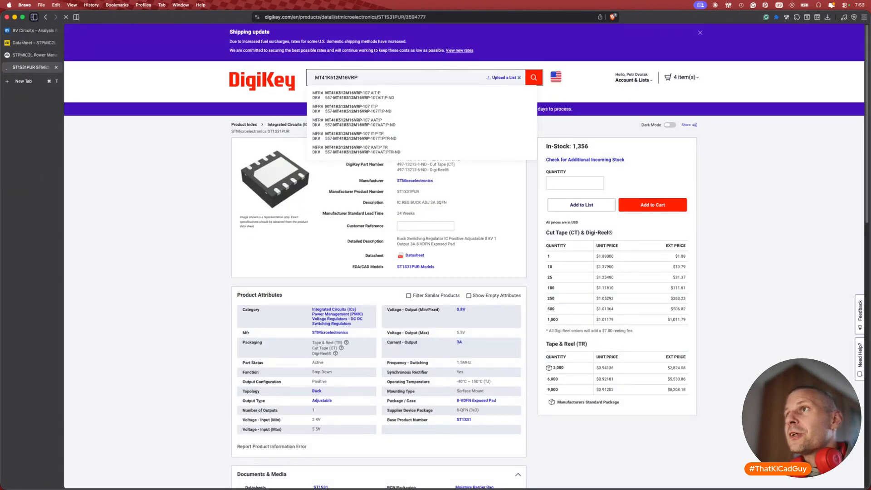
{"action": "key", "text": "Return"}
{"action": "scroll", "coordinate": [240, 334], "scroll_direction": "down", "scroll_amount": 5}
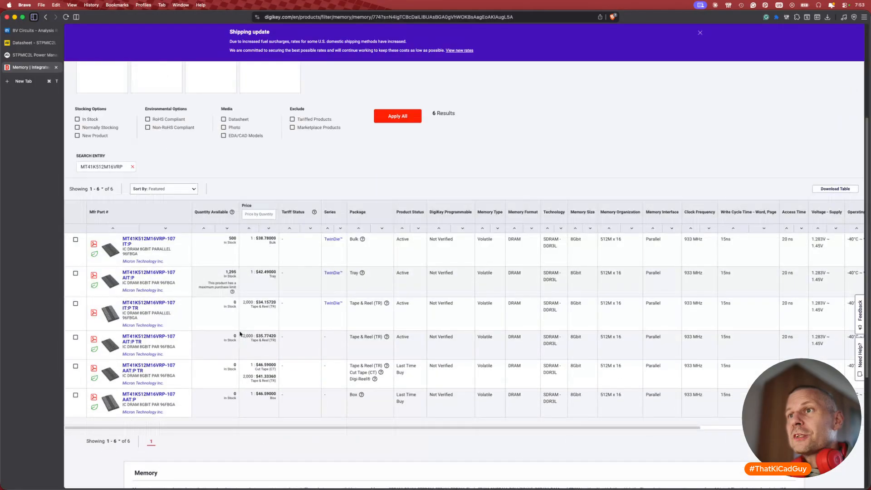
Return to the BV Circuits report and rate the Low stock components finding as Helpful.
{"action": "key", "text": "super+Tab"}
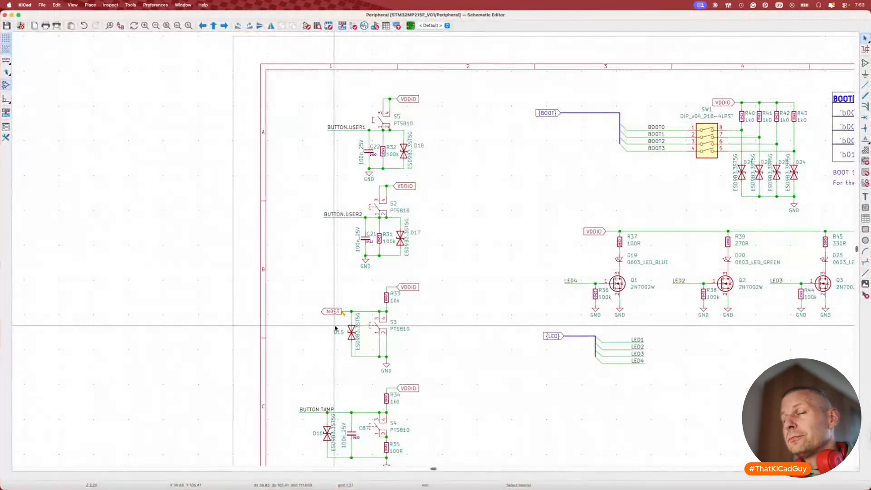
{"action": "key", "text": "super+Tab"}
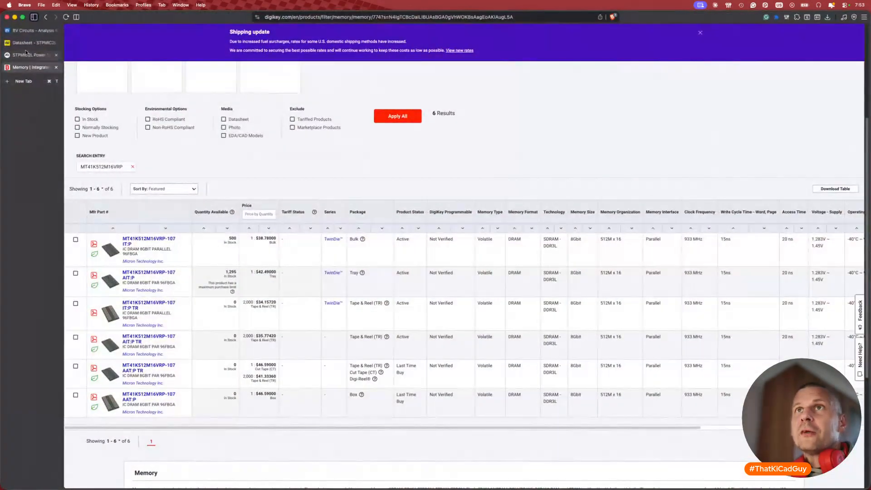
{"action": "left_click", "coordinate": [26, 30]}
{"action": "left_click", "coordinate": [299, 305]}
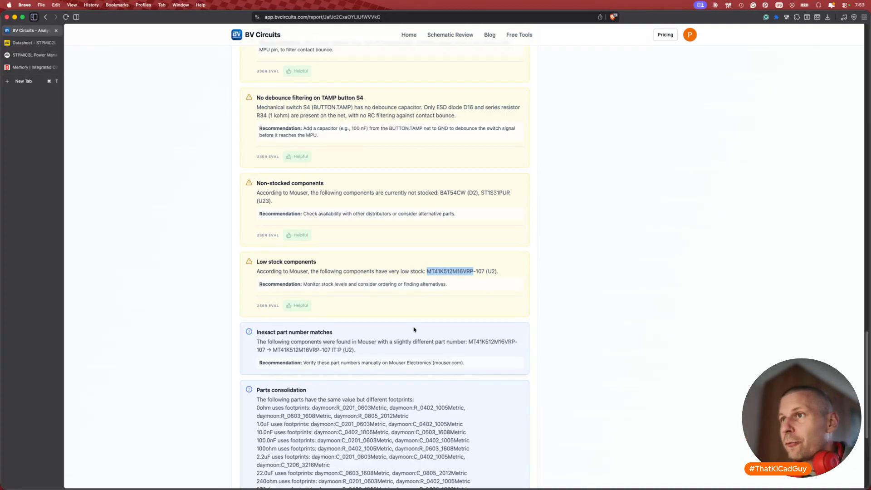
Read the Inexact part number matches and Parts consolidation findings, highlighting the list of same-value parts with different footprints.
{"action": "scroll", "coordinate": [413, 330], "scroll_direction": "down", "scroll_amount": 4}
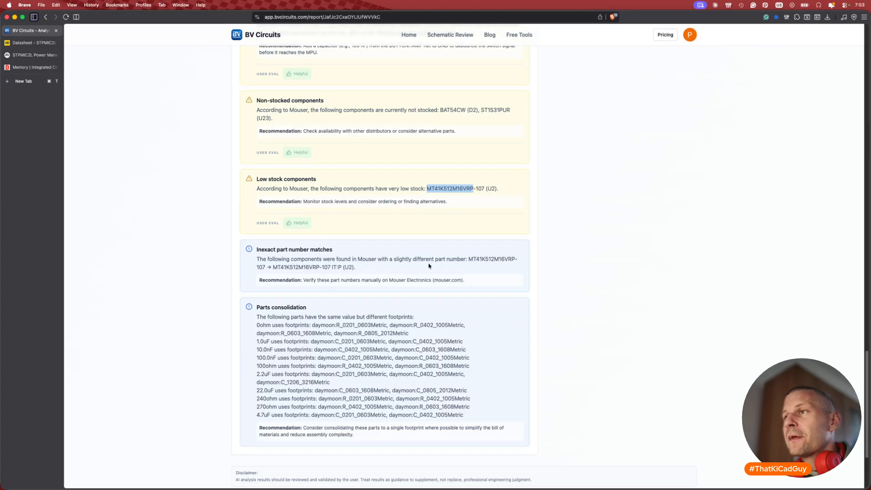
{"action": "scroll", "coordinate": [428, 266], "scroll_direction": "down", "scroll_amount": 5}
{"action": "left_click_drag", "start_coordinate": [275, 222], "coordinate": [490, 309]}
{"action": "left_click", "coordinate": [489, 309]}
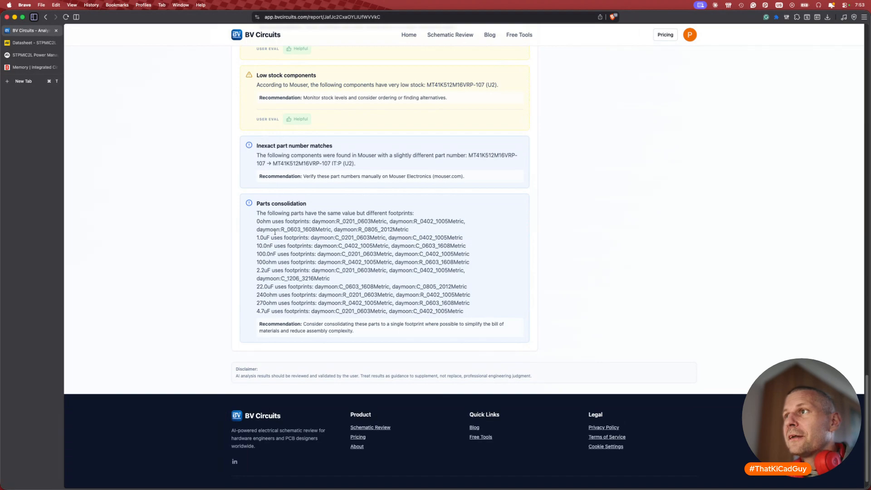
{"action": "left_click_drag", "start_coordinate": [257, 237], "coordinate": [525, 281]}
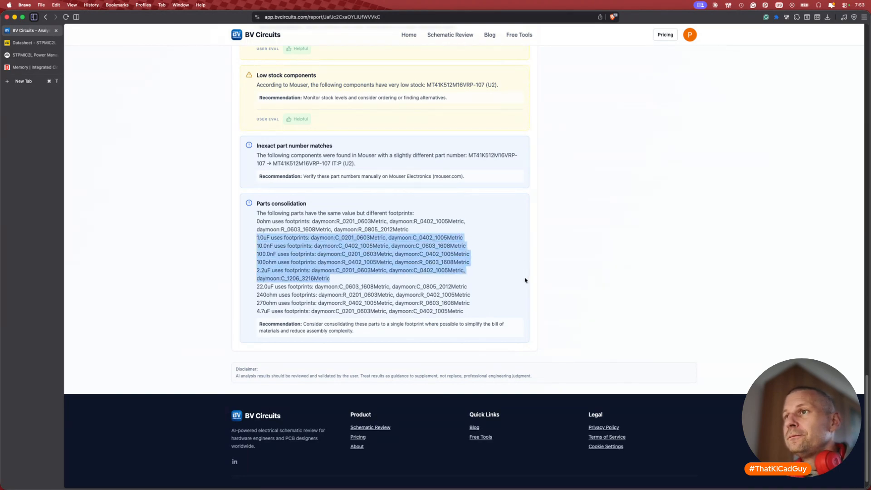
{"action": "left_click", "coordinate": [476, 284]}
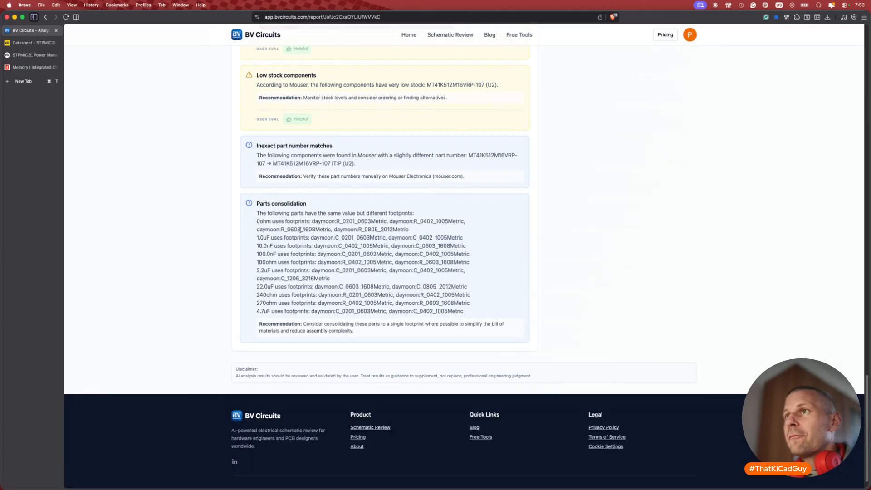
{"action": "left_click_drag", "start_coordinate": [257, 212], "coordinate": [481, 314]}
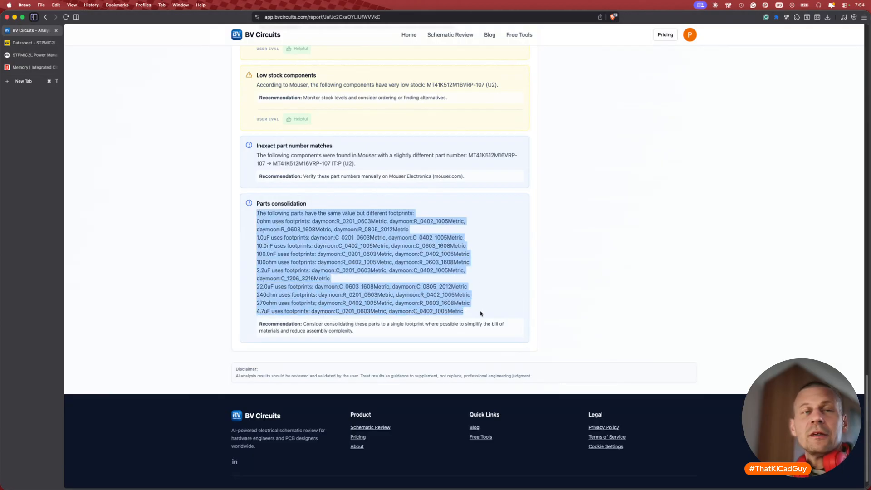
Switch to the KiCad schematic, view the bill of materials symbol fields table with a maximized window and widened Reference column, and close it.
{"action": "key", "text": "super+Tab"}
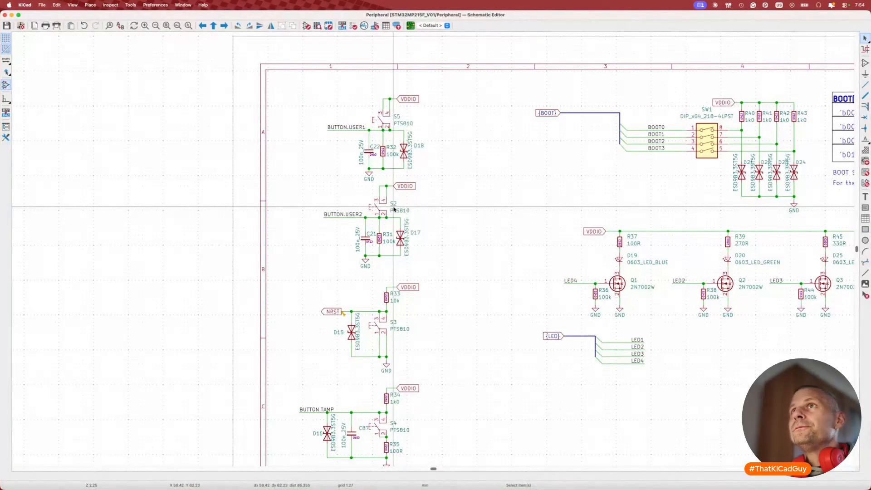
{"action": "left_click", "coordinate": [130, 5]}
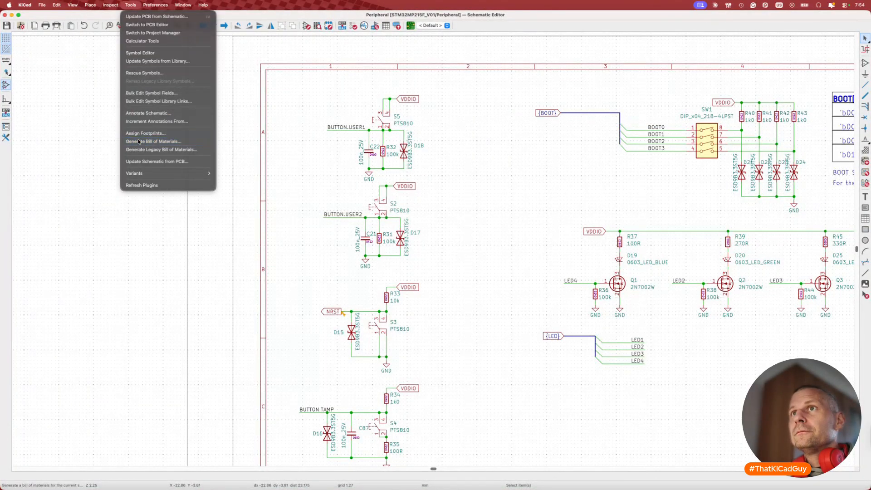
{"action": "left_click", "coordinate": [138, 142]}
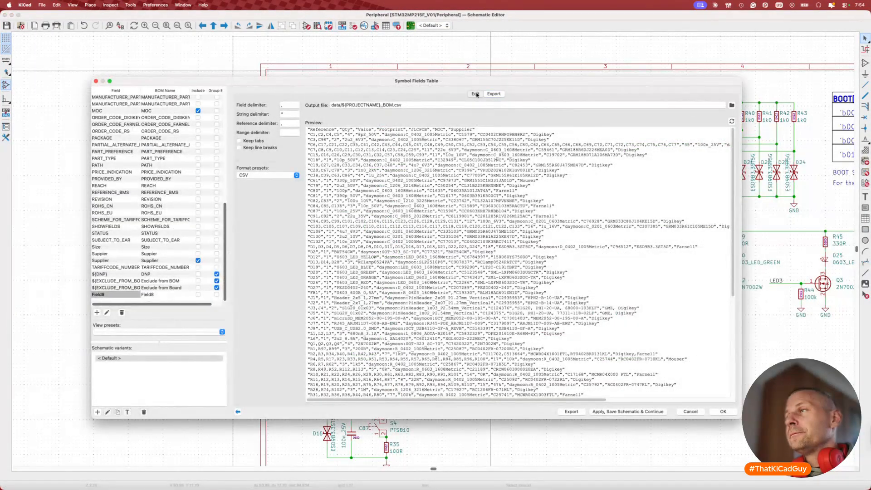
{"action": "left_click", "coordinate": [476, 93]}
{"action": "double_click", "coordinate": [505, 80]}
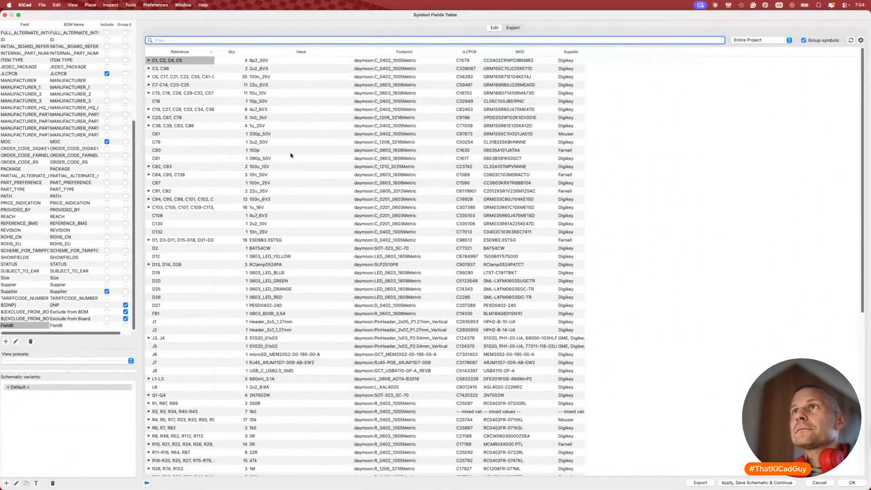
{"action": "left_click_drag", "start_coordinate": [214, 58], "coordinate": [411, 54]}
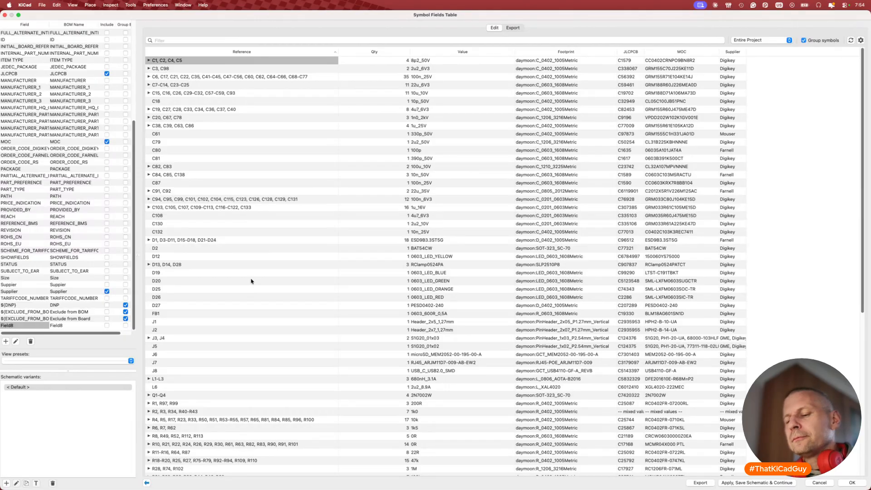
{"action": "left_click", "coordinate": [5, 14]}
Update all symbols in the schematic from the library, starting from R49 and excluding the Value field, and save the schematic.
{"action": "left_click", "coordinate": [617, 198]}
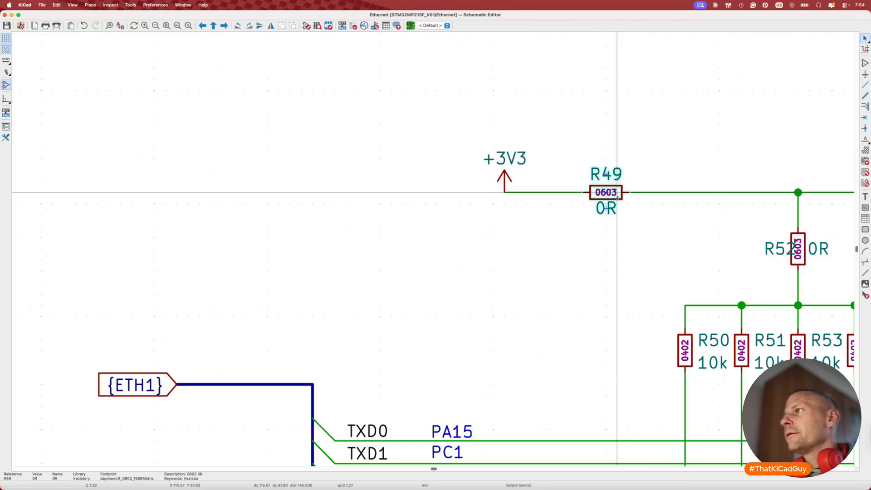
{"action": "double_click", "coordinate": [617, 198]}
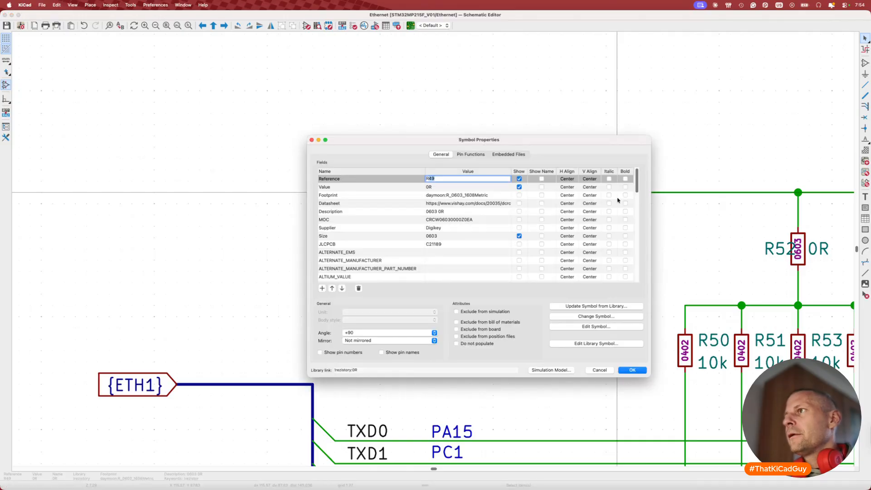
{"action": "left_click", "coordinate": [597, 308]}
{"action": "left_click", "coordinate": [375, 176]}
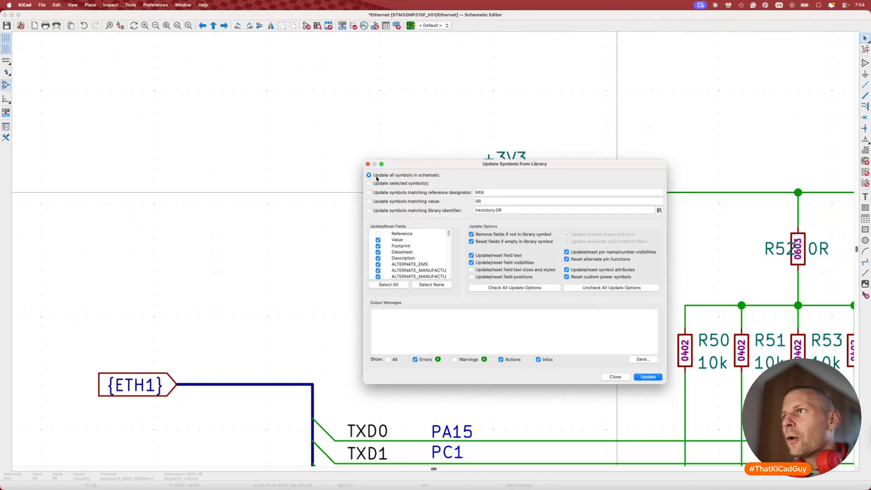
{"action": "left_click", "coordinate": [378, 240]}
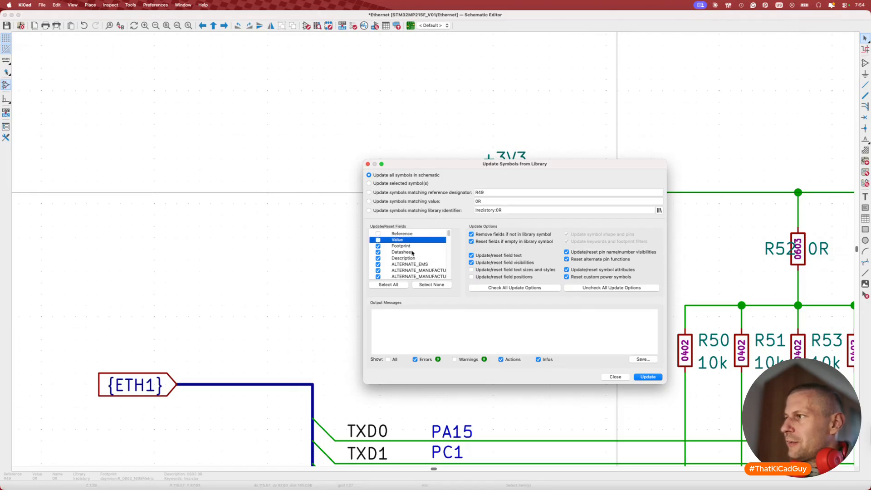
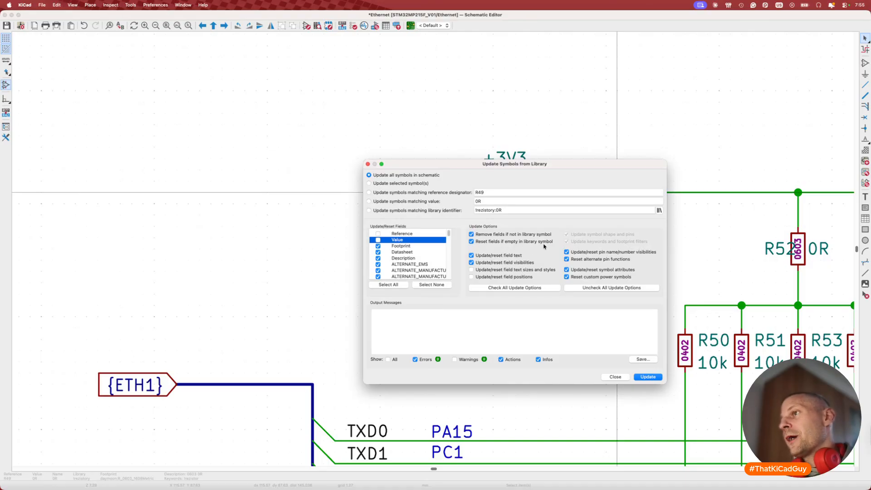
{"action": "left_click", "coordinate": [649, 377]}
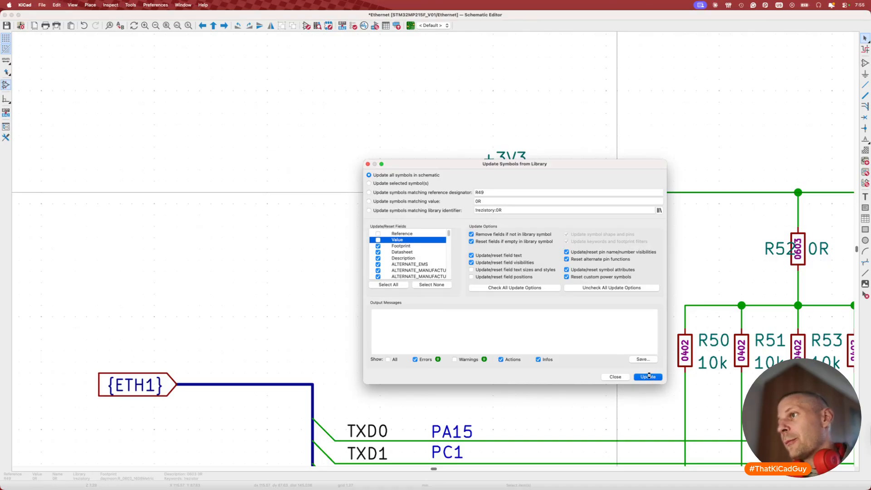
{"action": "left_click", "coordinate": [623, 378]}
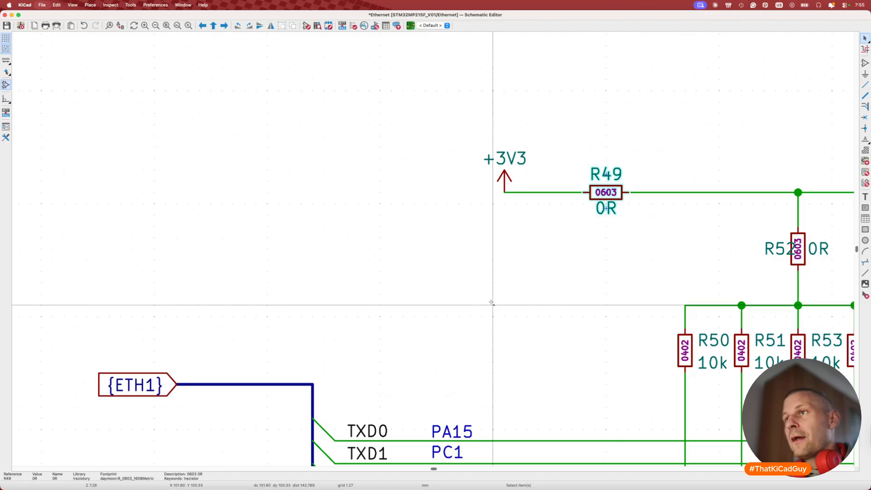
{"action": "key", "text": "super+s"}
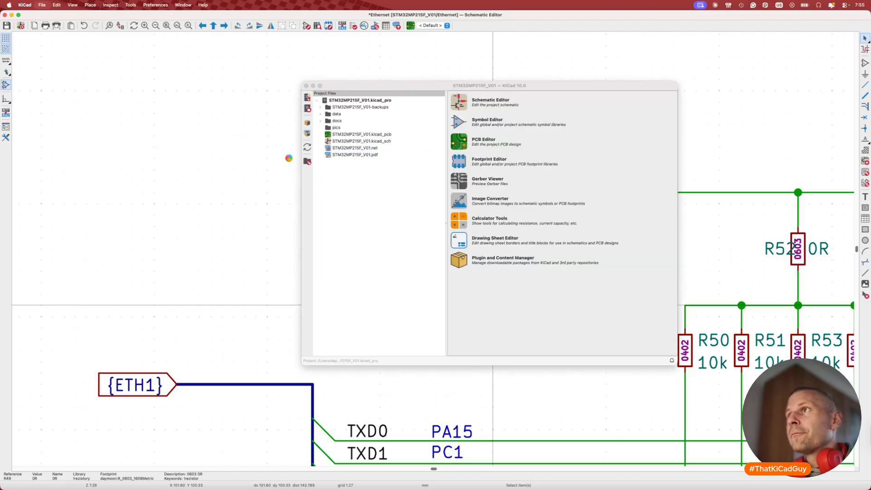
Reopen the bill of materials field table to check which symbol fields it lists, and close it.
{"action": "key", "text": "super+grave"}
{"action": "left_click", "coordinate": [300, 162]}
{"action": "left_click", "coordinate": [130, 4]}
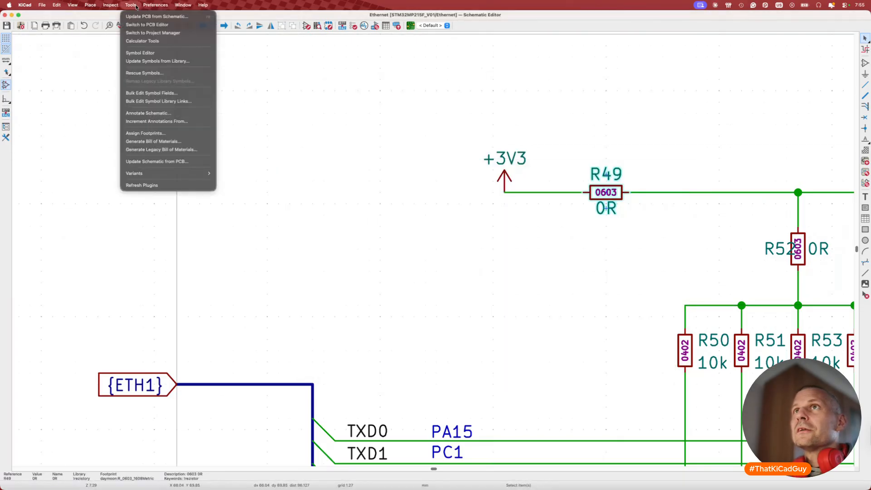
{"action": "left_click", "coordinate": [159, 142]}
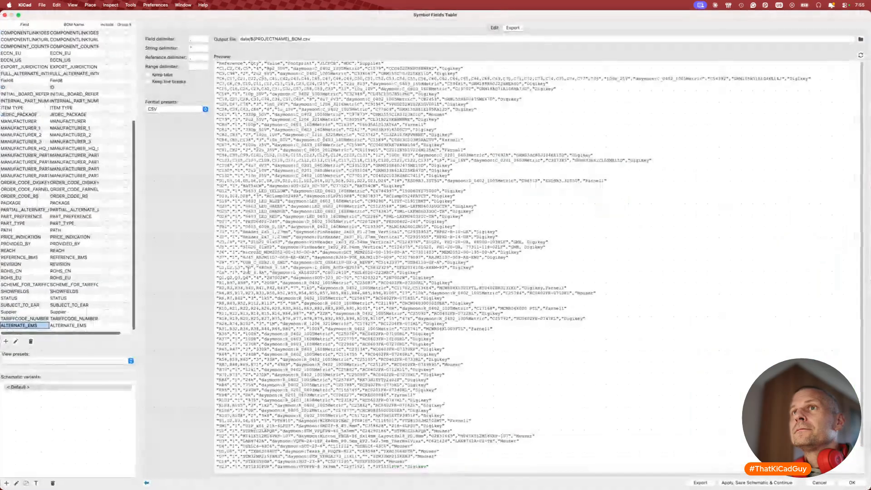
{"action": "key", "text": "Escape"}
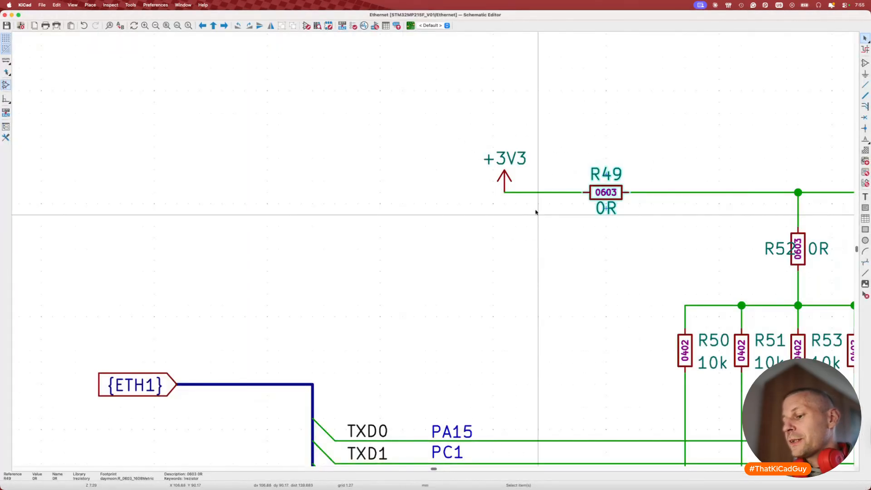
Update R49 and all schematic symbols from the library with Reset fields if empty in library symbol turned off.
{"action": "key", "text": "shift+u"}
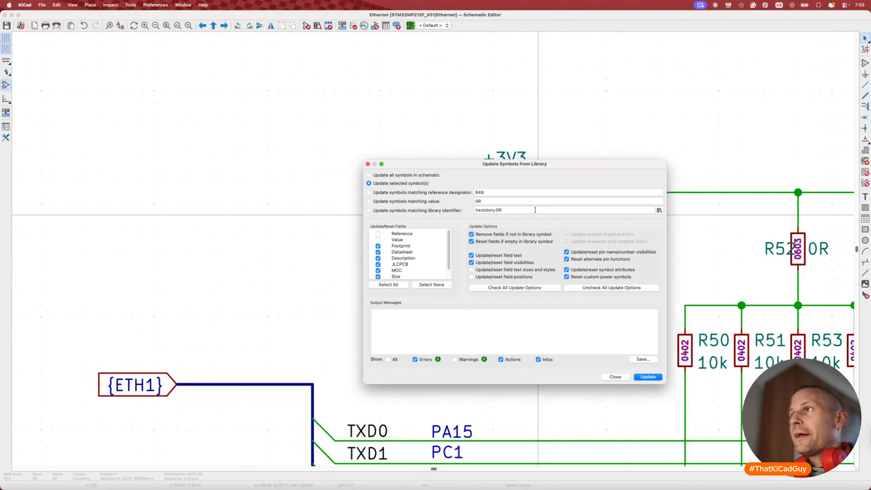
{"action": "left_click", "coordinate": [472, 242]}
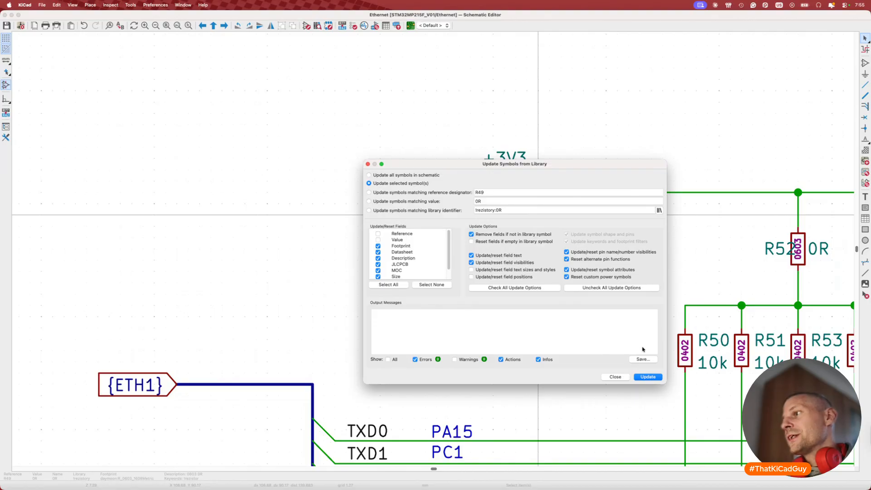
{"action": "left_click", "coordinate": [653, 377]}
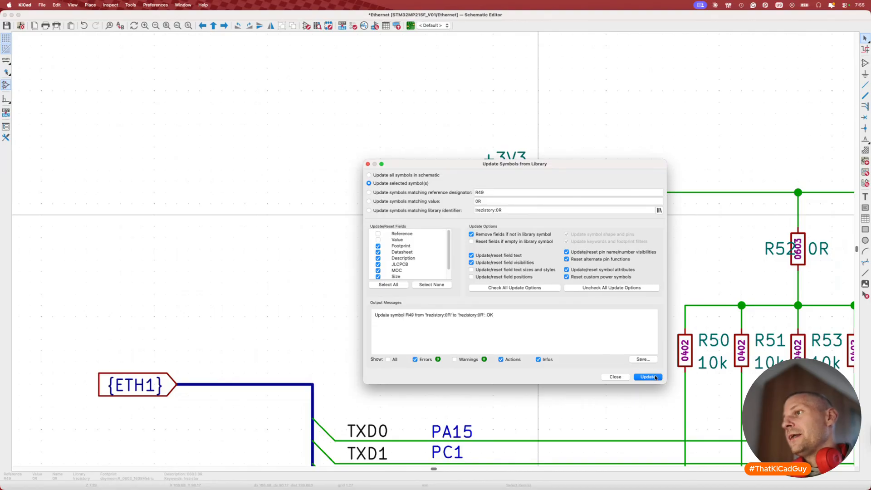
{"action": "left_click", "coordinate": [383, 176]}
{"action": "left_click", "coordinate": [648, 376]}
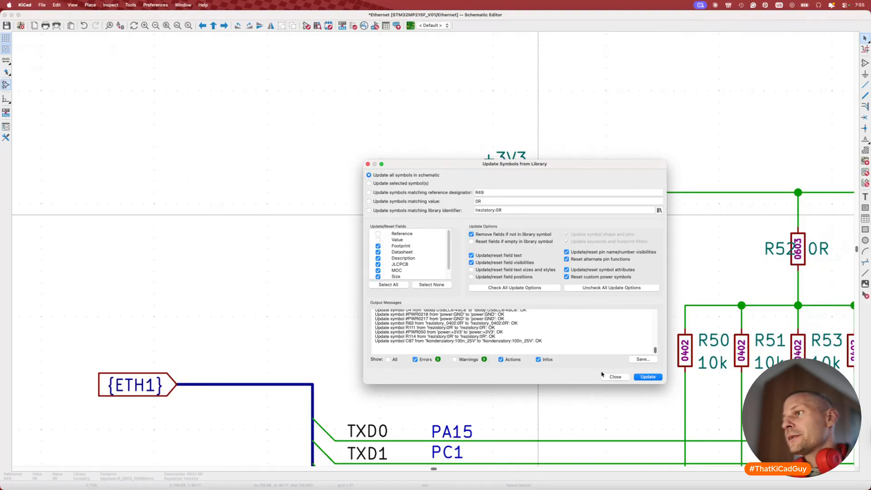
{"action": "left_click", "coordinate": [615, 377]}
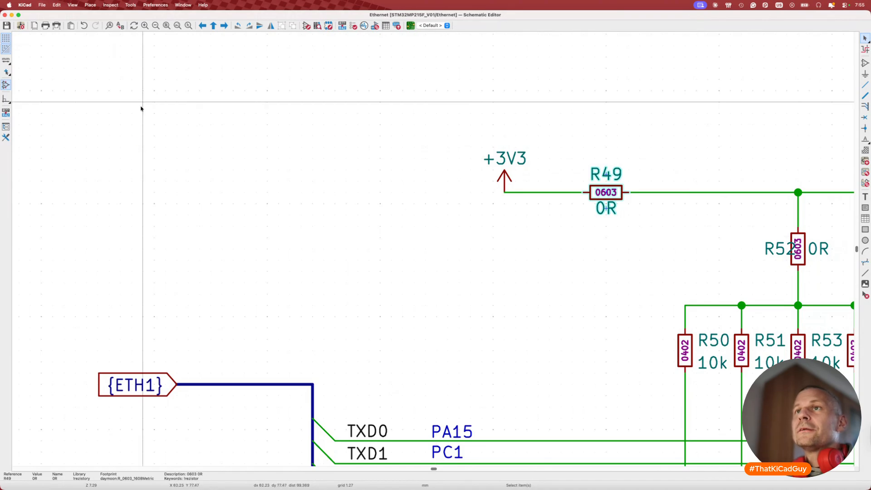
Check the bill of materials field table again and close it.
{"action": "left_click", "coordinate": [131, 5]}
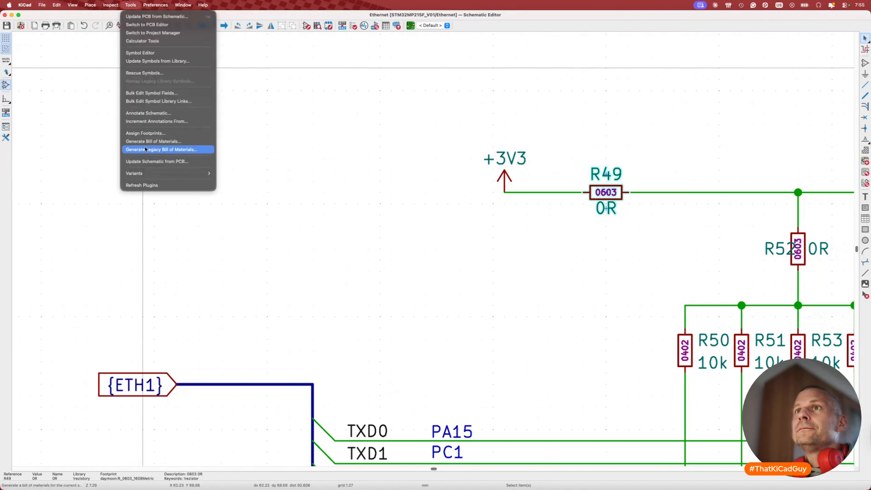
{"action": "left_click", "coordinate": [163, 140]}
{"action": "key", "text": "Escape"}
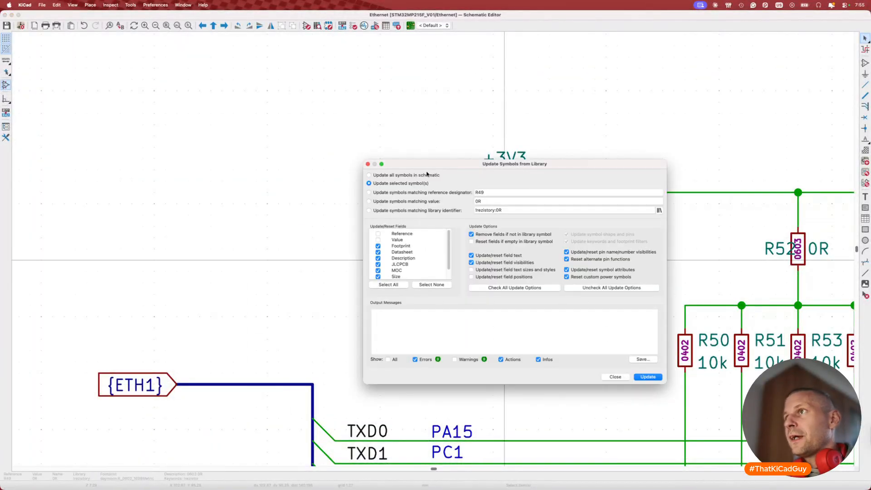
Update all schematic symbols from the library with Remove fields if not in library symbol off and Reset fields if empty on, and save.
{"action": "left_click", "coordinate": [429, 176]}
{"action": "left_click", "coordinate": [472, 234]}
{"action": "left_click", "coordinate": [472, 242]}
{"action": "left_click", "coordinate": [642, 377]}
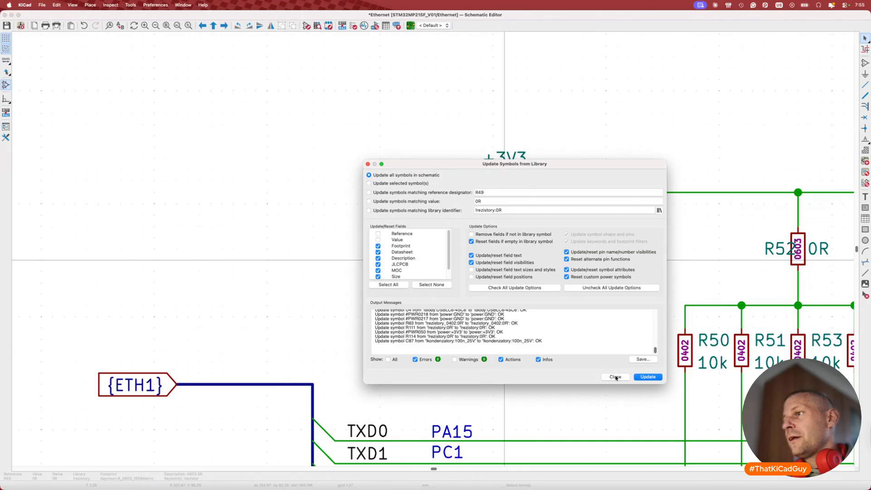
{"action": "left_click", "coordinate": [615, 376]}
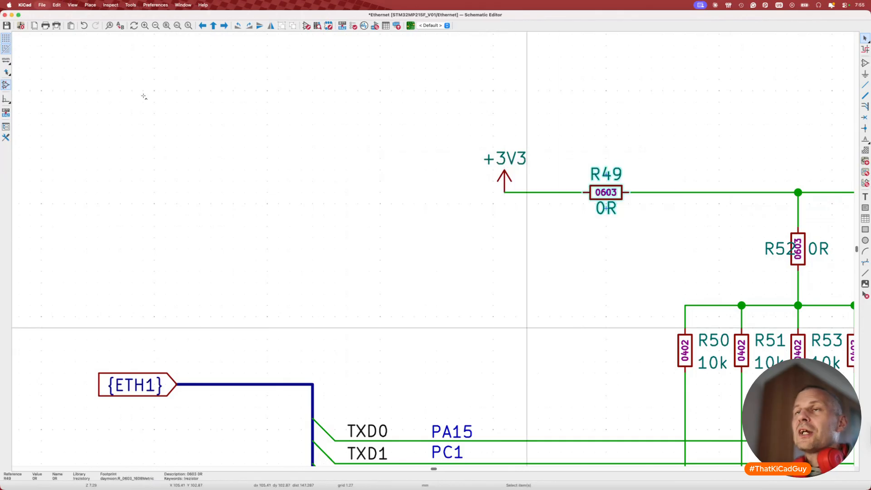
{"action": "key", "text": "super+s"}
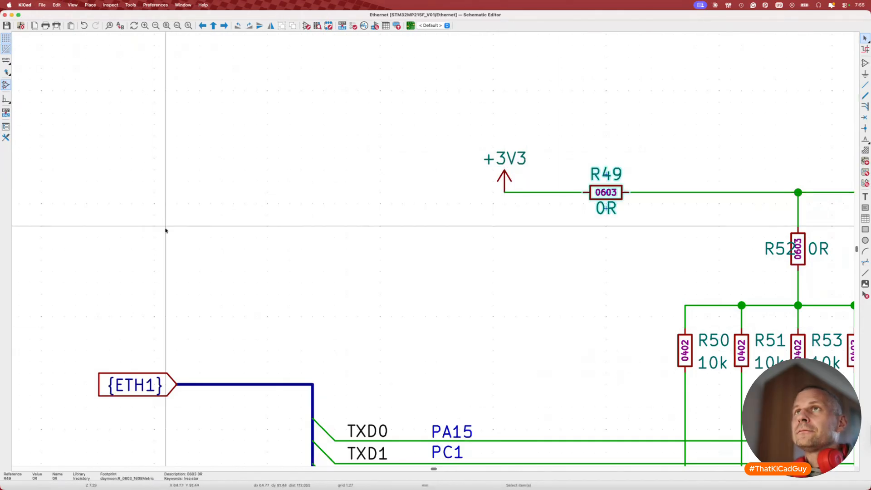
{"action": "left_click", "coordinate": [130, 5]}
{"action": "left_click", "coordinate": [160, 138]}
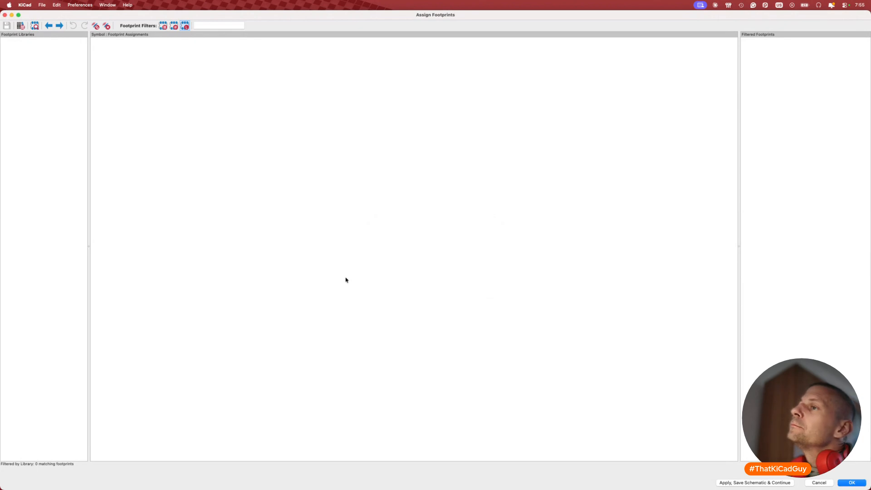
{"action": "left_click", "coordinate": [5, 15]}
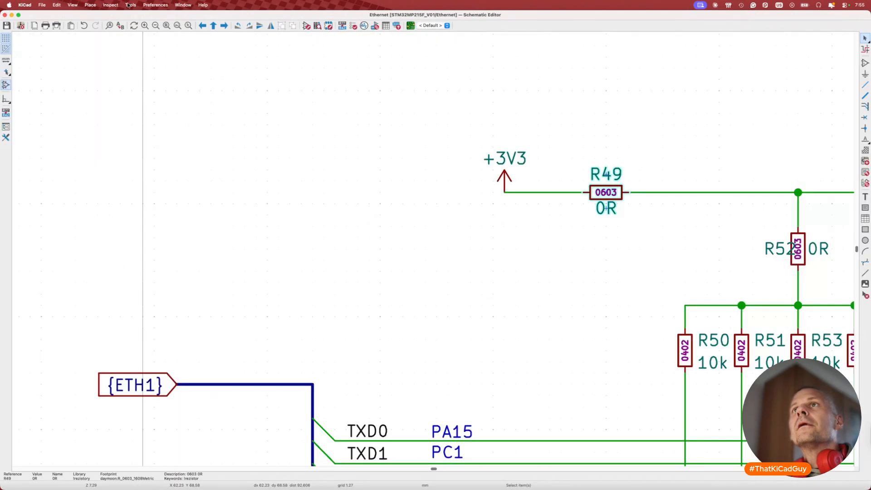
Open the bill of materials field table and go to the start of its field list.
{"action": "left_click", "coordinate": [130, 5]}
{"action": "left_click", "coordinate": [166, 143]}
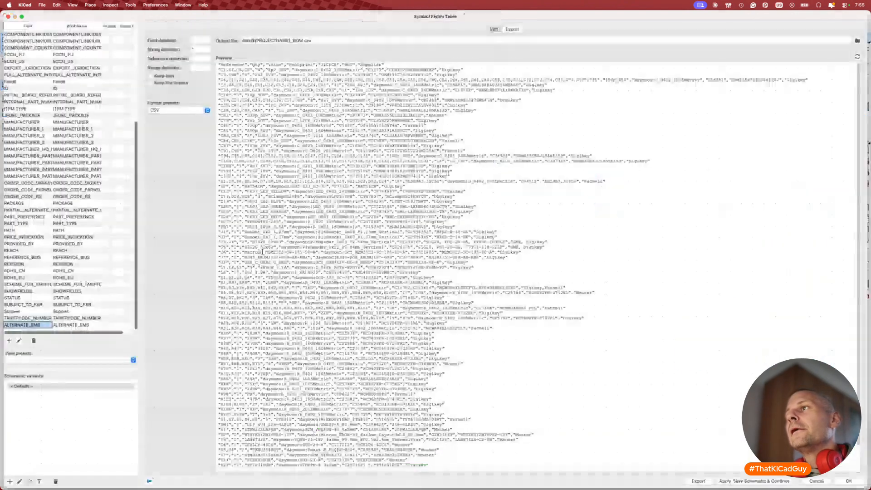
{"action": "key", "text": "Escape"}
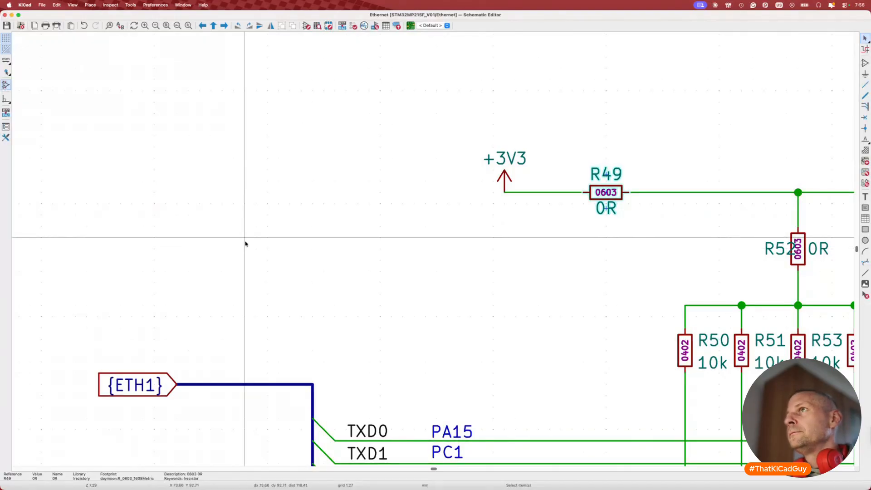
{"action": "left_click", "coordinate": [386, 27]}
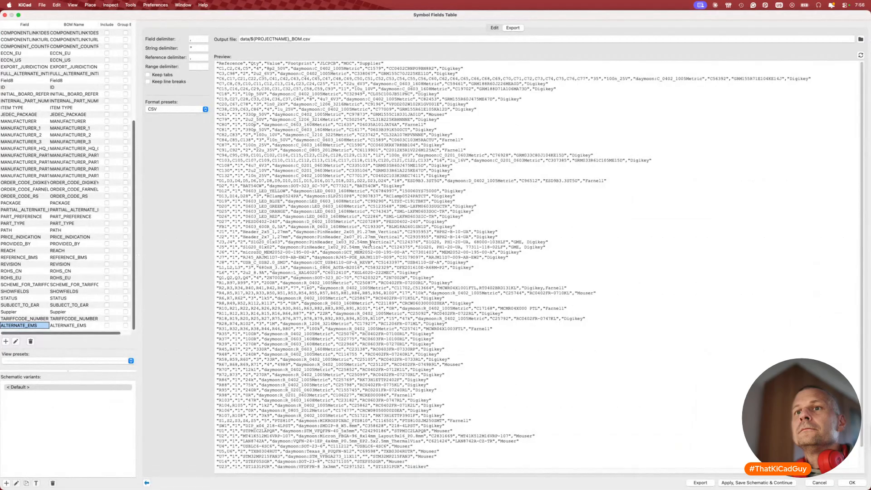
{"action": "scroll", "coordinate": [65, 109], "scroll_direction": "up", "scroll_amount": 5}
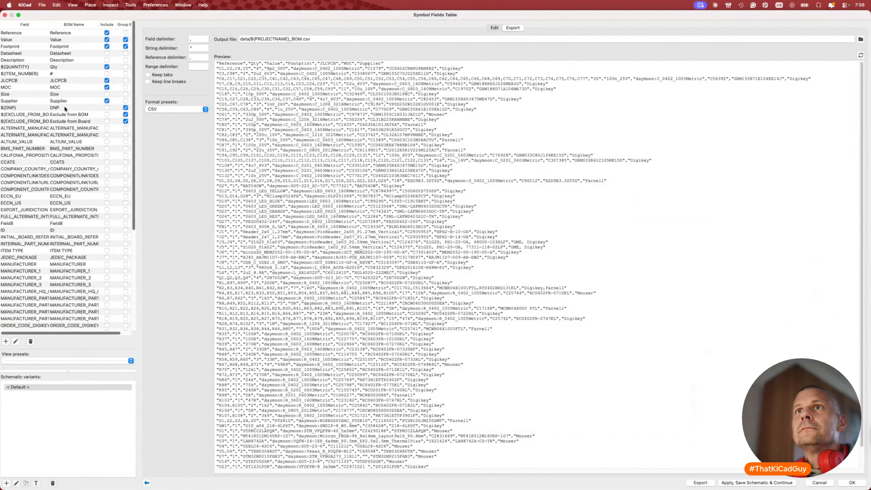
{"action": "left_click", "coordinate": [108, 116]}
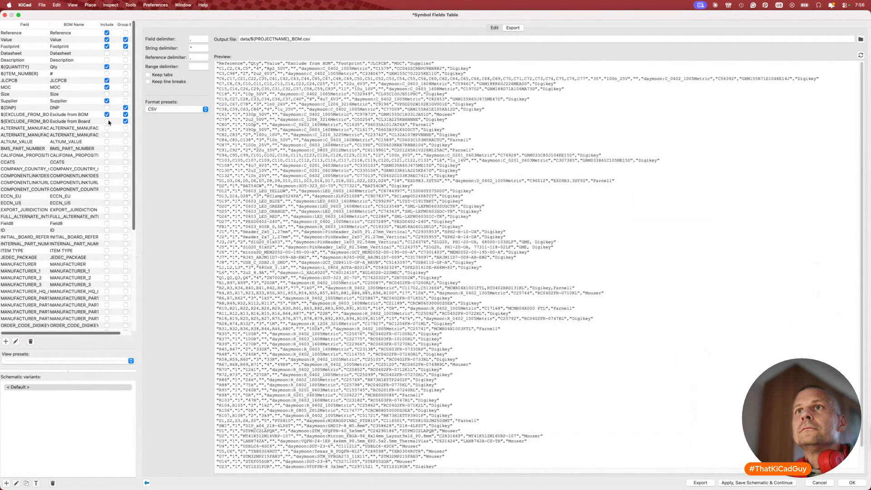
{"action": "left_click", "coordinate": [108, 122]}
{"action": "left_click", "coordinate": [108, 121]}
{"action": "left_click", "coordinate": [108, 115]}
Include the fields from ALTERNATE_MANUFACTURER through CALIFONIA_PROPOSITION_65 in the bill of materials.
{"action": "left_click", "coordinate": [107, 128]}
{"action": "left_click", "coordinate": [107, 129]}
{"action": "left_click", "coordinate": [107, 128]}
{"action": "left_click", "coordinate": [108, 135]}
{"action": "left_click", "coordinate": [107, 142]}
{"action": "left_click", "coordinate": [108, 149]}
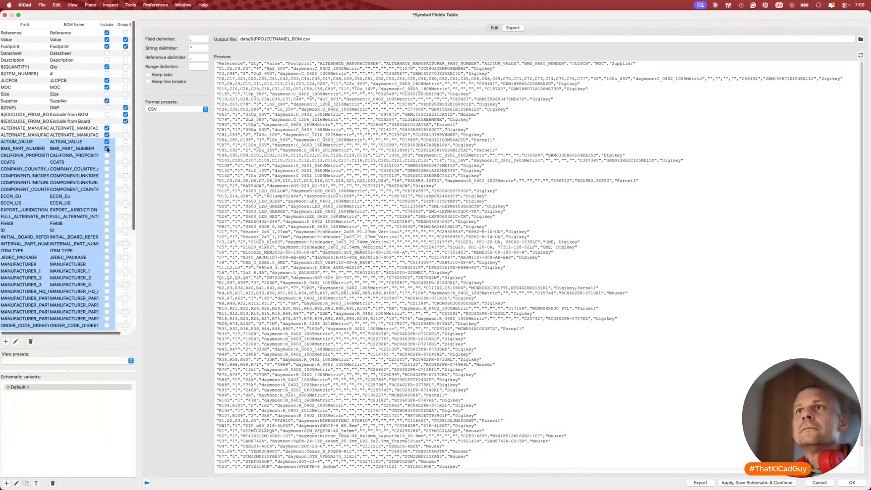
{"action": "left_click", "coordinate": [108, 156]}
Try to select the fields from MANUFACTURER through ALTERNATE_EMS as one range.
{"action": "scroll", "coordinate": [110, 265], "scroll_direction": "down", "scroll_amount": 10}
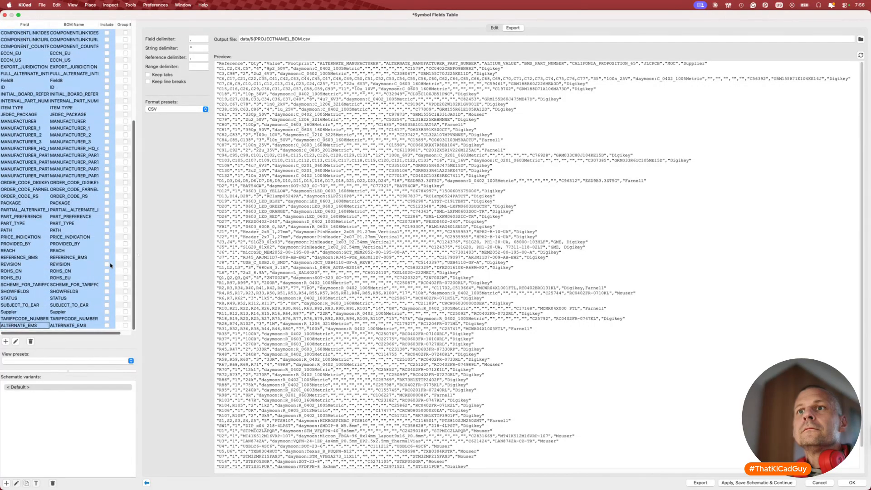
{"action": "left_click", "coordinate": [108, 325]}
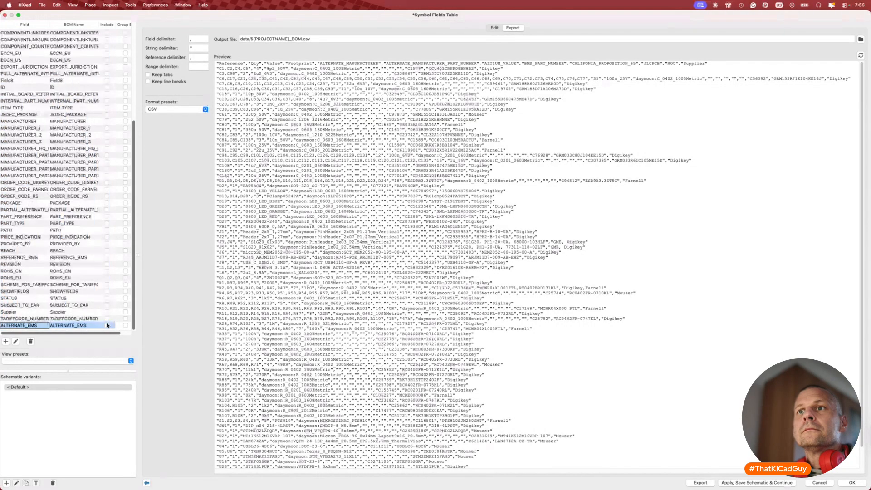
{"action": "left_click", "coordinate": [106, 123], "text": "shift"}
{"action": "scroll", "coordinate": [106, 123], "scroll_direction": "up", "scroll_amount": 7}
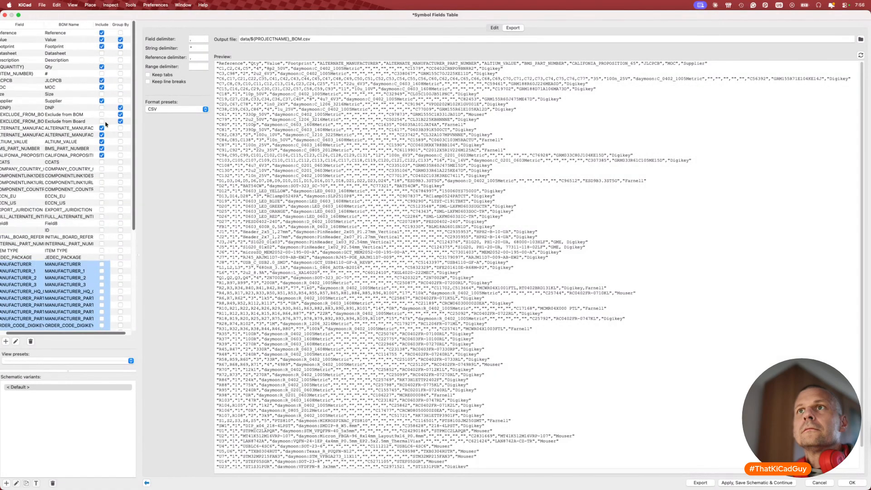
Include the fields from CCATS through the export jurisdiction field in the bill of materials.
{"action": "left_click", "coordinate": [102, 162]}
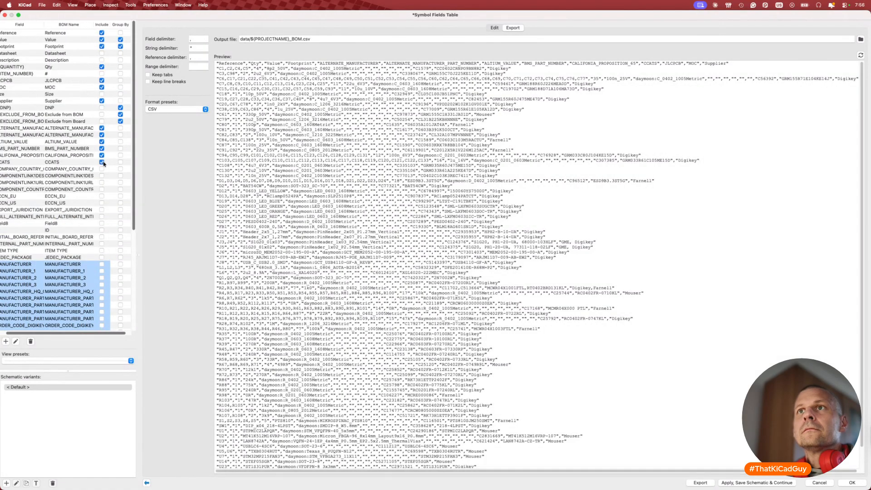
{"action": "left_click", "coordinate": [102, 168], "text": "shift"}
{"action": "left_click", "coordinate": [102, 176]}
{"action": "left_click", "coordinate": [102, 182]}
{"action": "left_click", "coordinate": [101, 189]}
{"action": "left_click", "coordinate": [101, 196]}
{"action": "left_click", "coordinate": [102, 203]}
{"action": "left_click", "coordinate": [102, 210]}
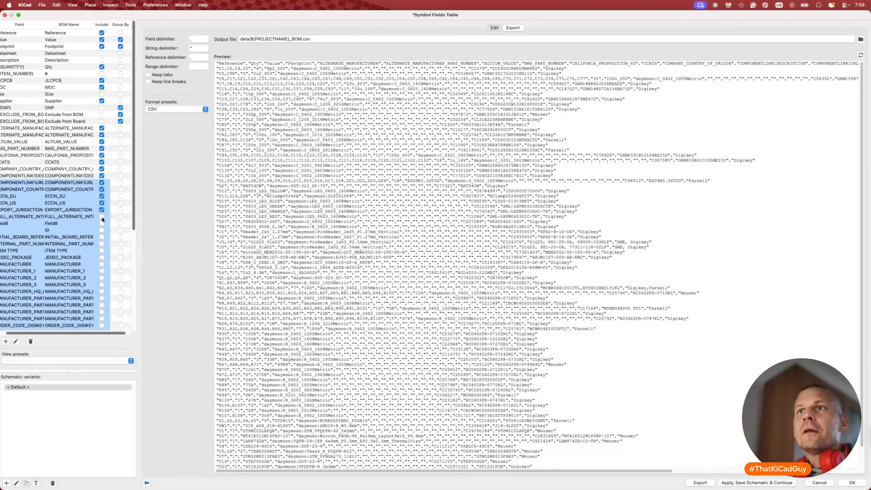
Include the fields from the FULL_ALTERNATE field through MANUFACTURER_2 in the bill of materials.
{"action": "left_click", "coordinate": [102, 217]}
{"action": "left_click", "coordinate": [102, 224]}
{"action": "left_click", "coordinate": [101, 230]}
{"action": "left_click", "coordinate": [101, 237]}
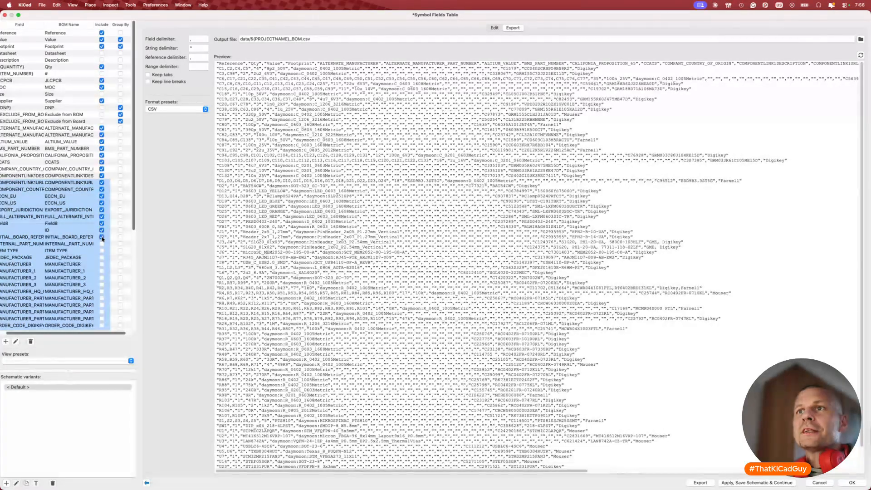
{"action": "left_click", "coordinate": [102, 243]}
{"action": "left_click", "coordinate": [101, 250]}
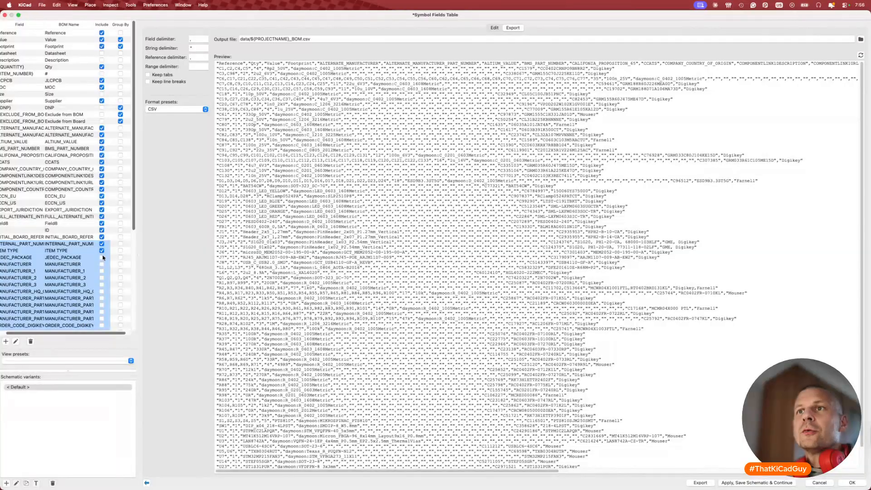
{"action": "left_click", "coordinate": [102, 257]}
{"action": "left_click", "coordinate": [101, 264]}
{"action": "left_click", "coordinate": [101, 271]}
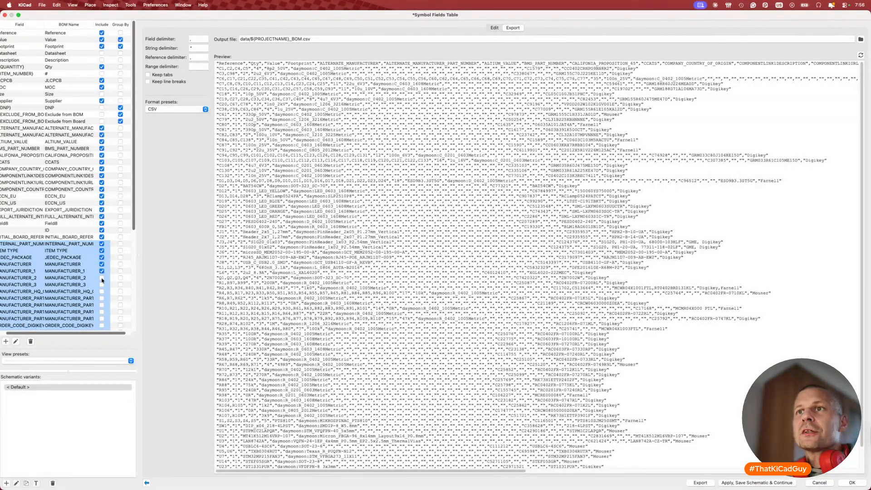
{"action": "left_click", "coordinate": [102, 278]}
Include MANUFACTURER_3, the manufacturer HQ and part fields, and the Digikey and Farnell order code fields in the bill of materials.
{"action": "scroll", "coordinate": [102, 279], "scroll_direction": "down", "scroll_amount": 5}
{"action": "left_click", "coordinate": [107, 162]}
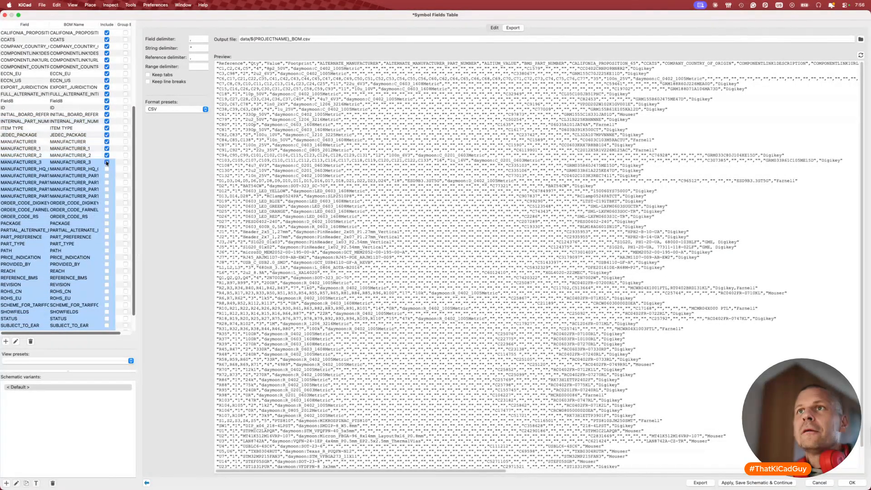
{"action": "left_click", "coordinate": [107, 168]}
{"action": "left_click", "coordinate": [107, 176]}
{"action": "left_click", "coordinate": [106, 182]}
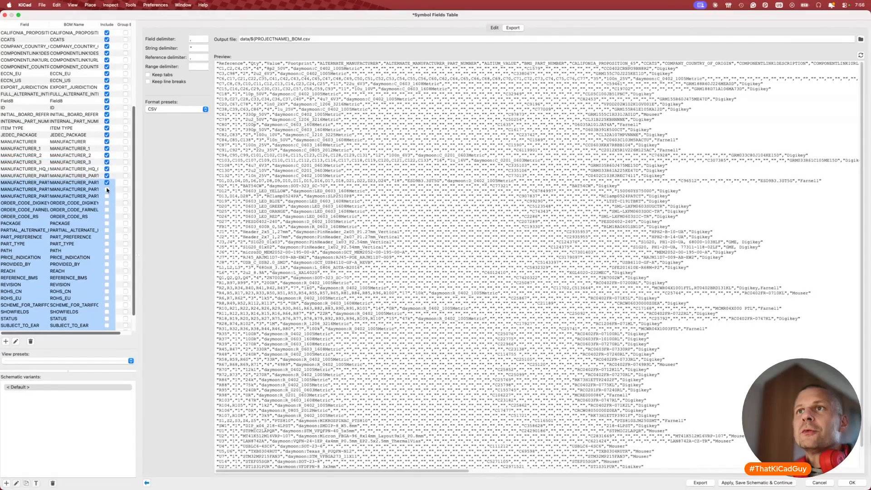
{"action": "left_click", "coordinate": [107, 189]}
{"action": "left_click", "coordinate": [106, 196]}
{"action": "left_click", "coordinate": [106, 203]}
{"action": "left_click", "coordinate": [106, 209]}
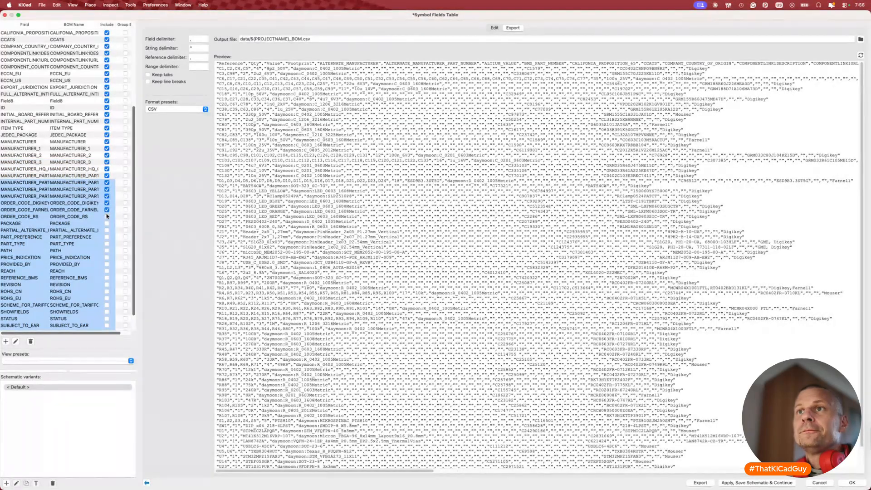
Include the fields from ORDER_CODE_RS through REACH in the bill of materials.
{"action": "left_click", "coordinate": [106, 217]}
{"action": "left_click", "coordinate": [106, 223]}
{"action": "left_click", "coordinate": [107, 230]}
{"action": "left_click", "coordinate": [106, 237]}
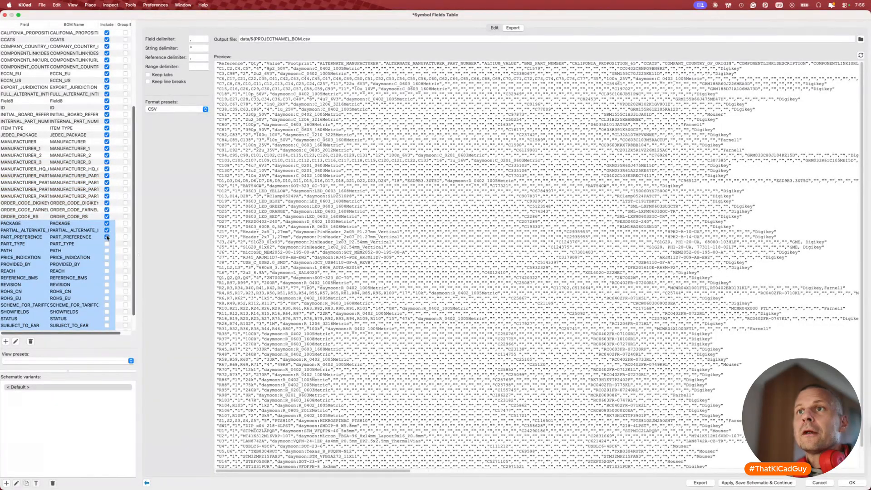
{"action": "left_click", "coordinate": [107, 244]}
{"action": "left_click", "coordinate": [107, 250]}
{"action": "left_click", "coordinate": [107, 258]}
{"action": "left_click", "coordinate": [107, 264]}
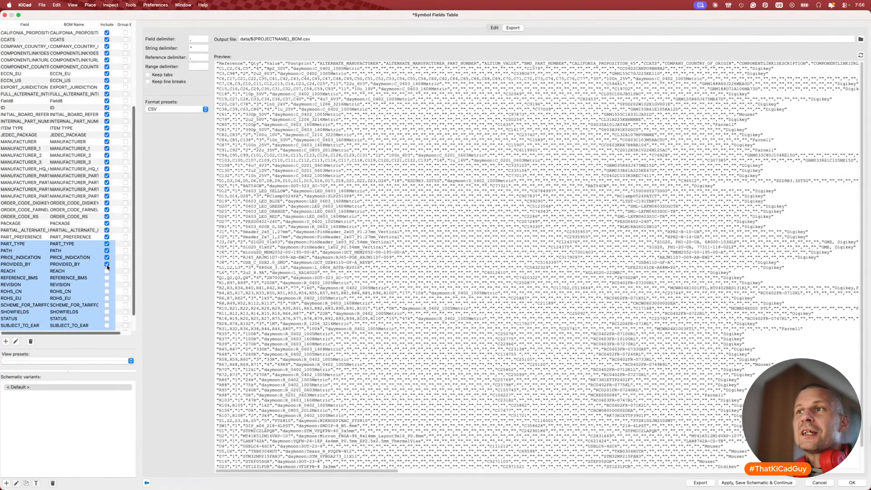
{"action": "left_click", "coordinate": [106, 271]}
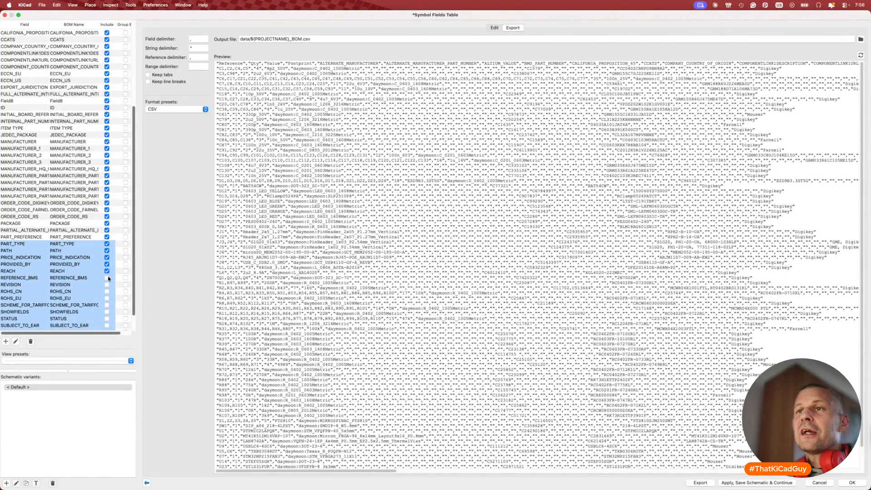
Include the remaining fields from REFERENCE_BMS through ALTERNATE_EMS in the bill of materials.
{"action": "left_click", "coordinate": [107, 277]}
{"action": "left_click", "coordinate": [107, 284]}
{"action": "left_click", "coordinate": [107, 291]}
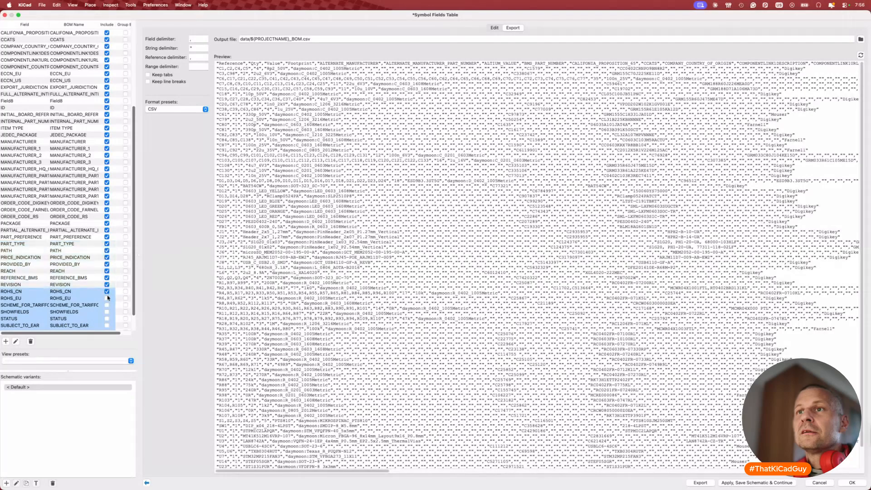
{"action": "left_click", "coordinate": [107, 298]}
{"action": "left_click", "coordinate": [107, 305]}
{"action": "left_click", "coordinate": [107, 311]}
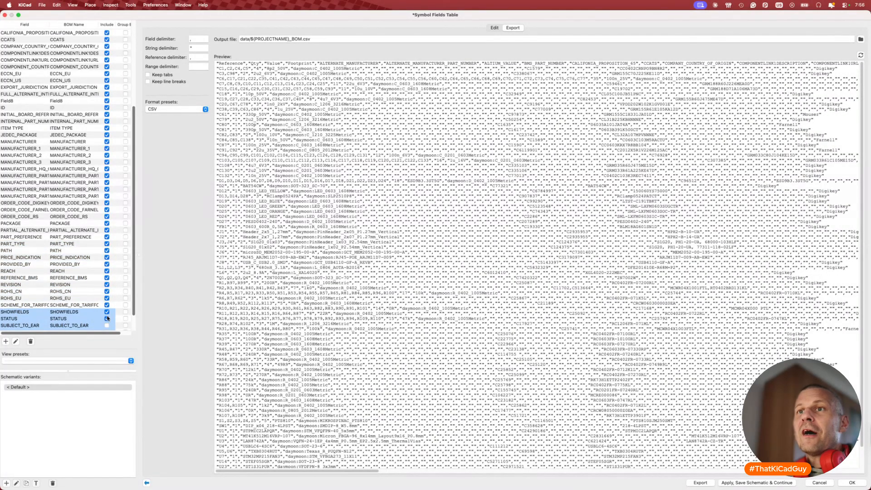
{"action": "left_click", "coordinate": [107, 326]}
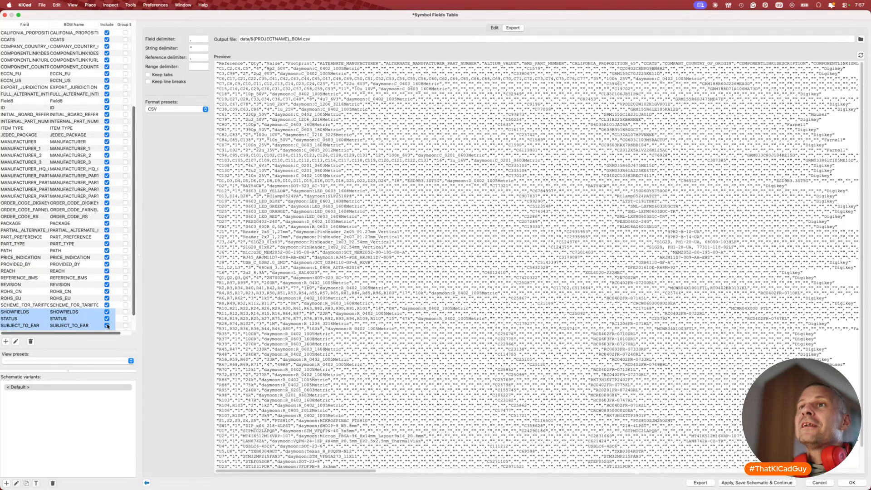
{"action": "scroll", "coordinate": [76, 235], "scroll_direction": "down", "scroll_amount": 3}
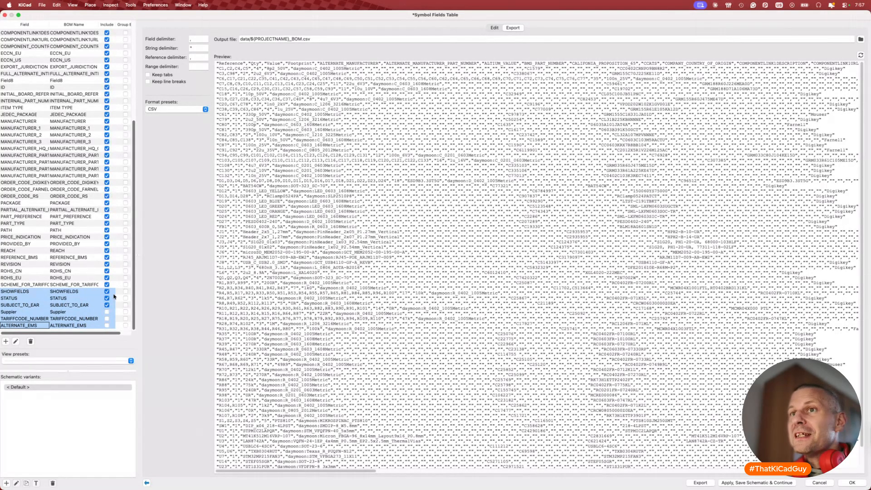
{"action": "left_click", "coordinate": [107, 312]}
{"action": "left_click", "coordinate": [107, 318]}
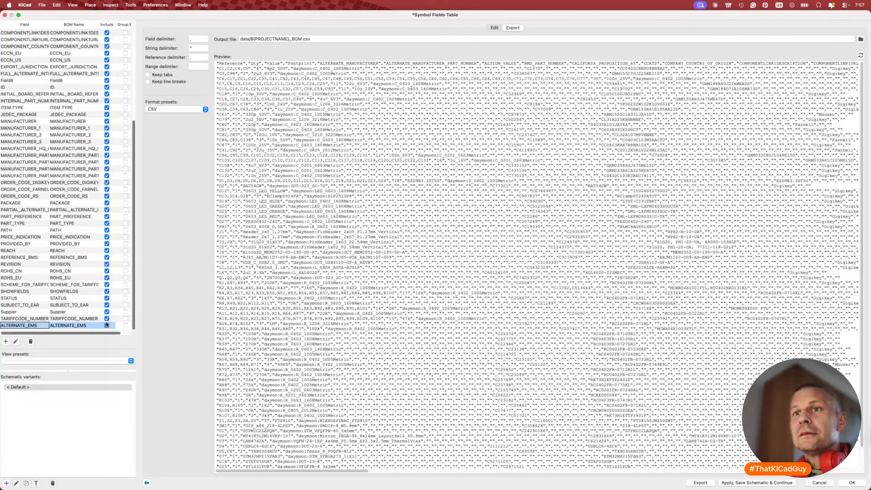
Remove the ALTERNATE_EMS and TARIFFCODE_NUMBER fields from the symbol field list.
{"action": "left_click", "coordinate": [30, 342]}
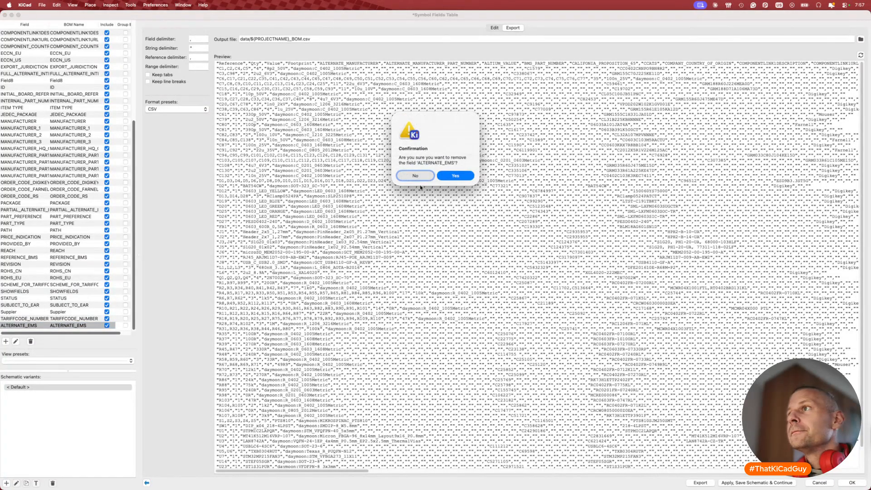
{"action": "left_click", "coordinate": [445, 176]}
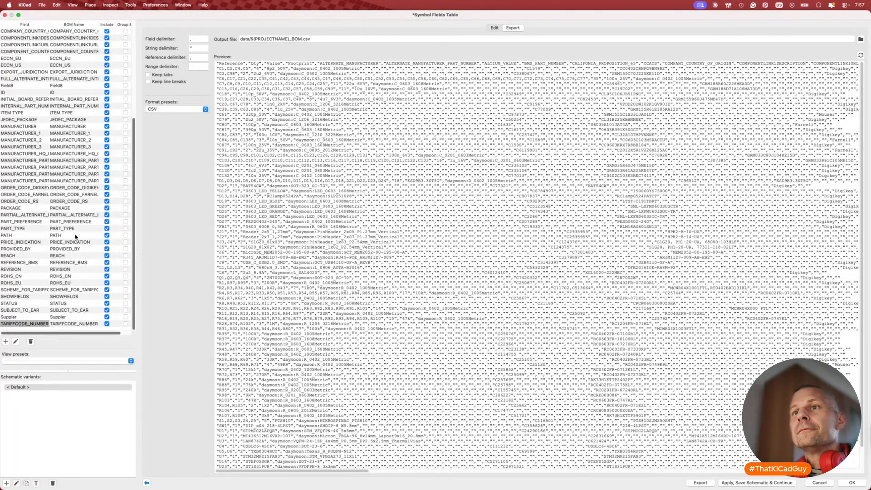
{"action": "left_click", "coordinate": [31, 342]}
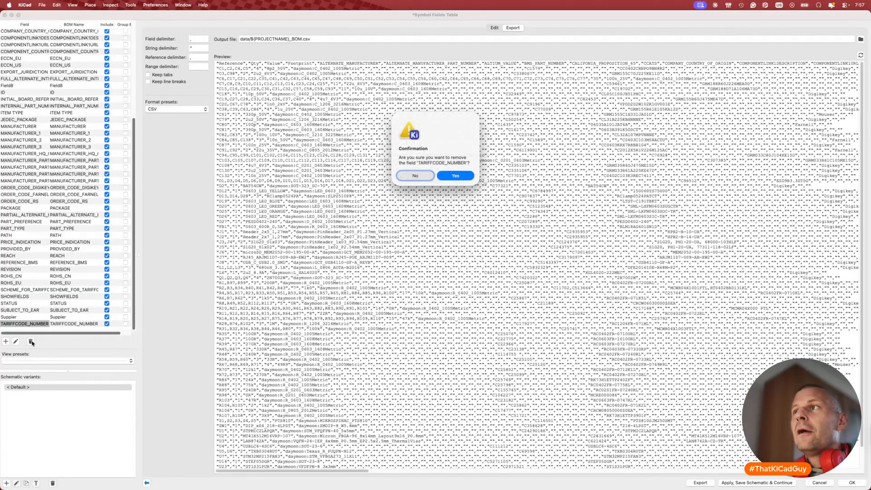
{"action": "left_click", "coordinate": [456, 176]}
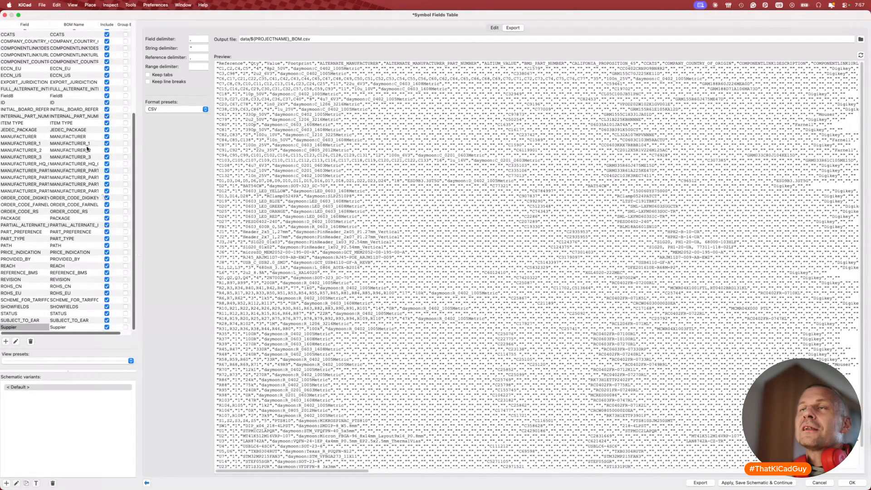
Exclude the ALTERNATE_MANUFACTURER and ALTERNATE_MANUFACTURER_PART_NUMBER fields from the bill of materials.
{"action": "scroll", "coordinate": [87, 149], "scroll_direction": "up", "scroll_amount": 3}
{"action": "scroll", "coordinate": [88, 149], "scroll_direction": "up", "scroll_amount": 1}
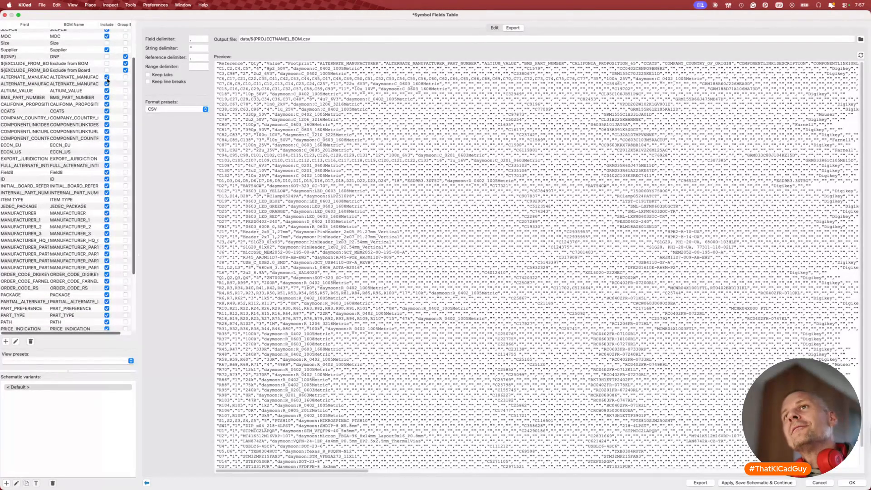
{"action": "left_click", "coordinate": [107, 78]}
{"action": "left_click", "coordinate": [106, 84]}
Remove the misspelled Suppier field and the SUBJECT_TO_EAR and STATUS fields from the end of the symbol field list.
{"action": "scroll", "coordinate": [89, 301], "scroll_direction": "down", "scroll_amount": 5}
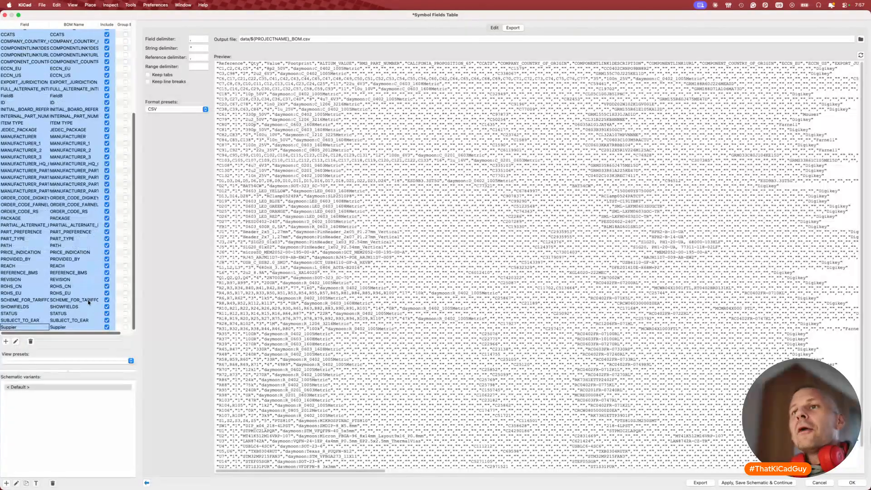
{"action": "double_click", "coordinate": [73, 327]}
{"action": "left_click", "coordinate": [31, 342]}
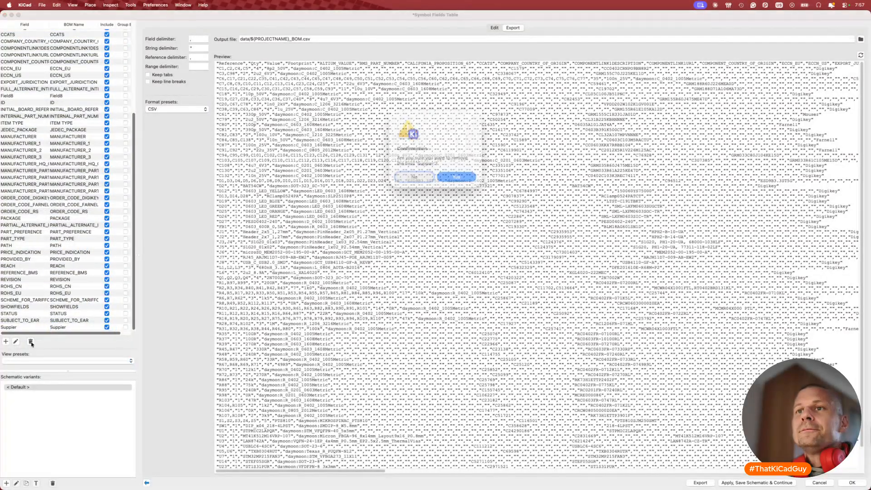
{"action": "left_click", "coordinate": [440, 177]}
{"action": "left_click", "coordinate": [31, 342]}
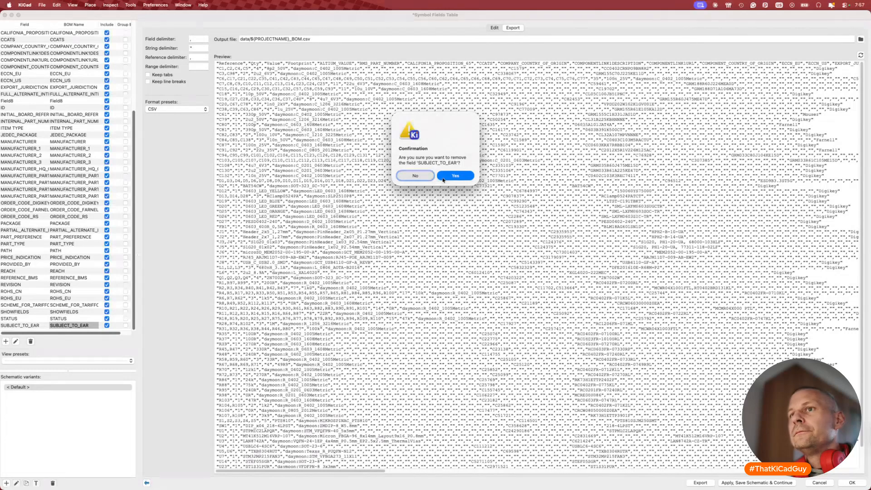
{"action": "left_click", "coordinate": [440, 177]}
{"action": "left_click", "coordinate": [31, 341]}
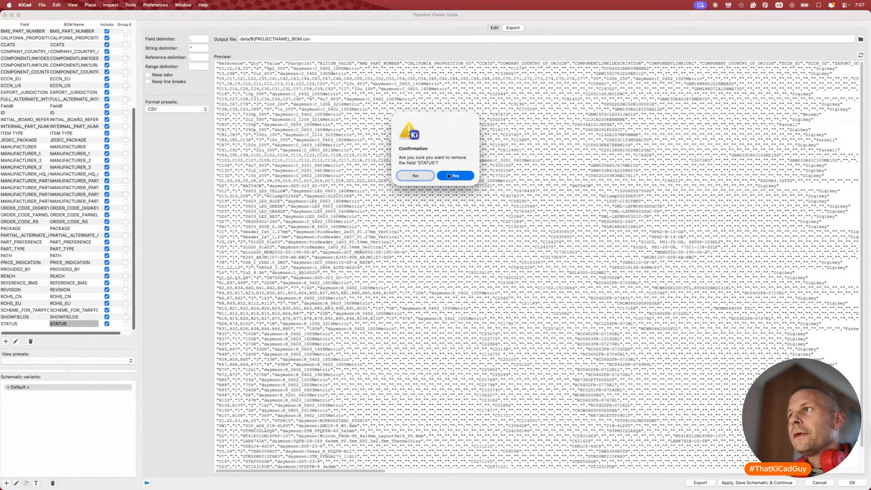
{"action": "key", "text": "Return"}
Remove the SHOWFIELDS, SCHEME_FOR_TARIFFCODE and ROHS_EU fields from the symbol field list.
{"action": "left_click", "coordinate": [31, 342]}
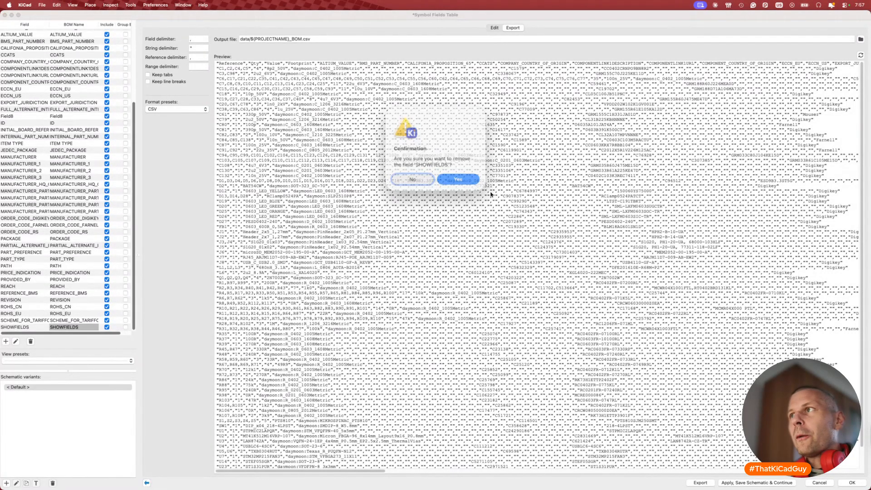
{"action": "left_click", "coordinate": [447, 176]}
{"action": "left_click", "coordinate": [31, 341]}
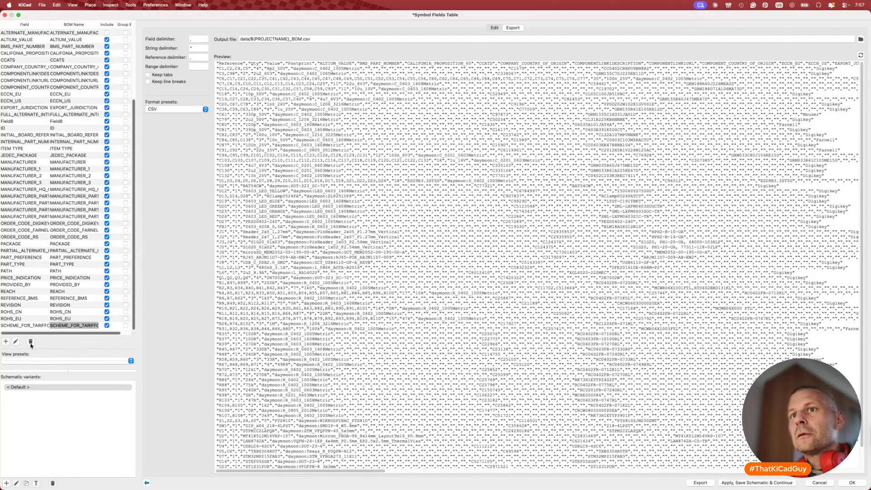
{"action": "left_click", "coordinate": [452, 179]}
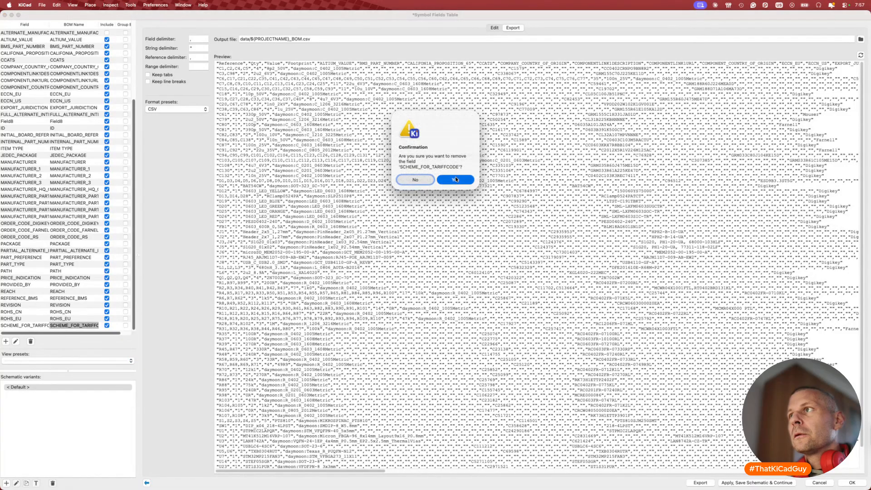
{"action": "left_click", "coordinate": [30, 342]}
{"action": "left_click", "coordinate": [455, 176]}
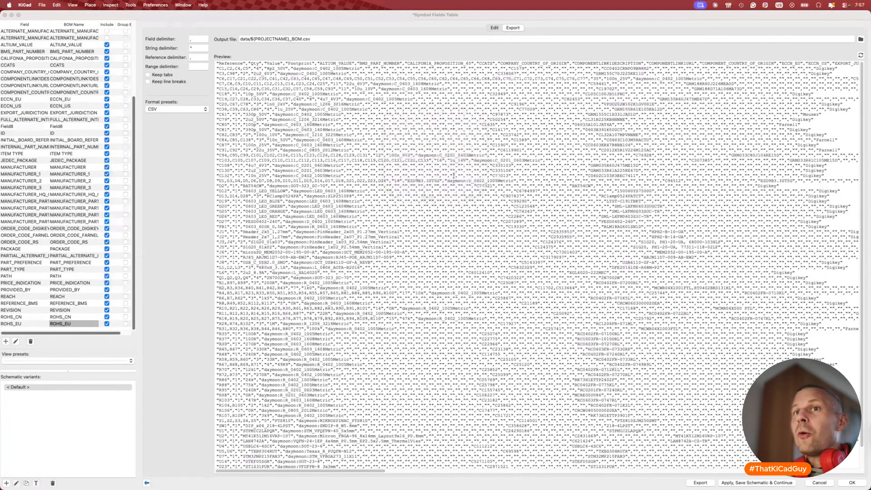
Remove the ROHS_CN, REVISION, REFERENCE_BMS and REACH fields from the symbol field list.
{"action": "left_click", "coordinate": [31, 342]}
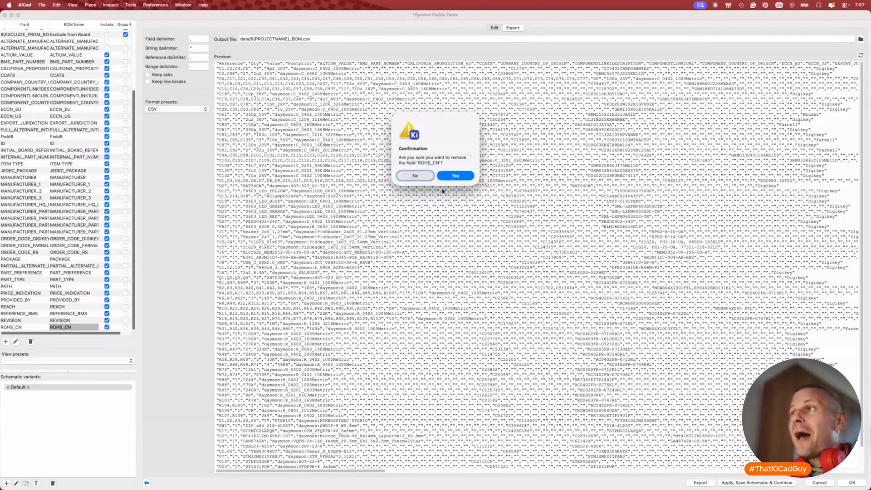
{"action": "left_click", "coordinate": [454, 177]}
{"action": "left_click", "coordinate": [32, 342]}
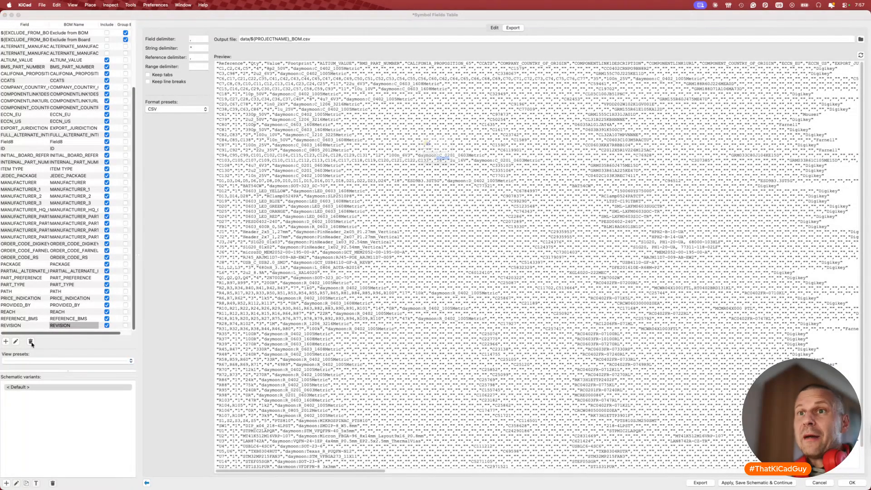
{"action": "left_click", "coordinate": [447, 177]}
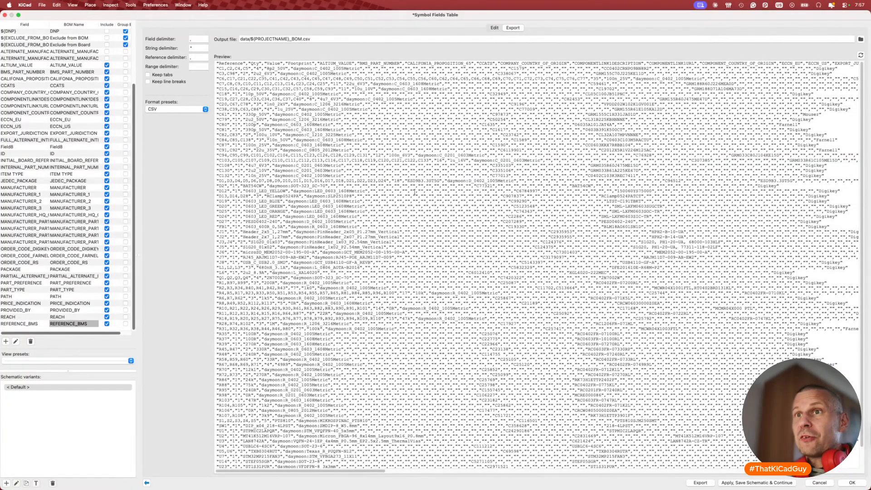
{"action": "left_click", "coordinate": [30, 342]}
{"action": "left_click", "coordinate": [455, 176]}
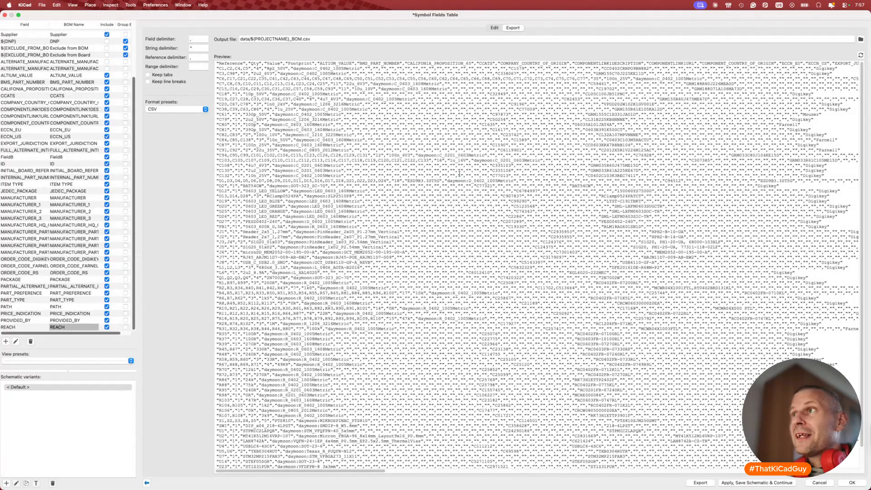
{"action": "left_click", "coordinate": [30, 341]}
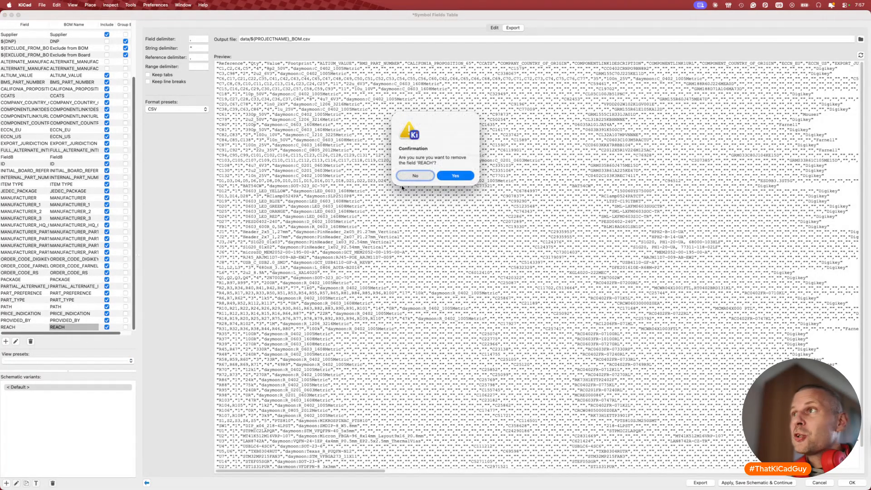
{"action": "left_click", "coordinate": [455, 176]}
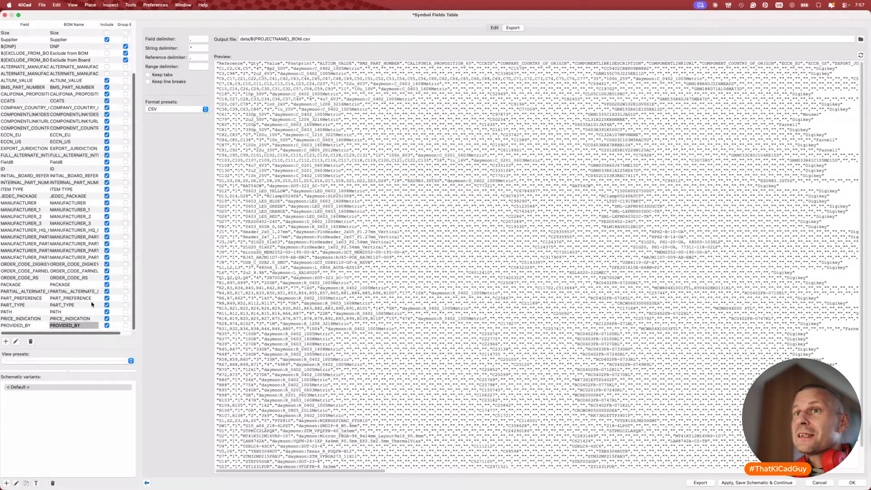
Remove the PROVIDED_BY, PRICE_INDICATION and PATH fields from the symbol field list.
{"action": "left_click", "coordinate": [31, 341]}
{"action": "left_click", "coordinate": [459, 178]}
{"action": "left_click", "coordinate": [31, 341]}
{"action": "left_click", "coordinate": [454, 175]}
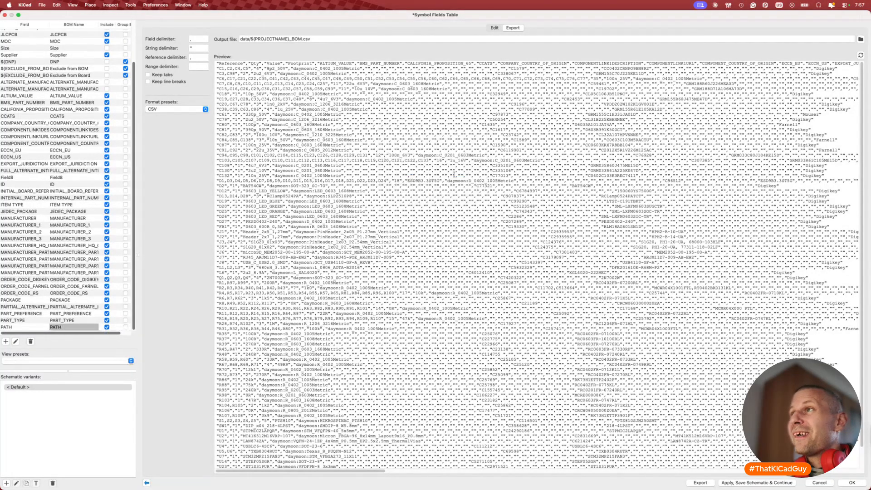
{"action": "left_click", "coordinate": [31, 342]}
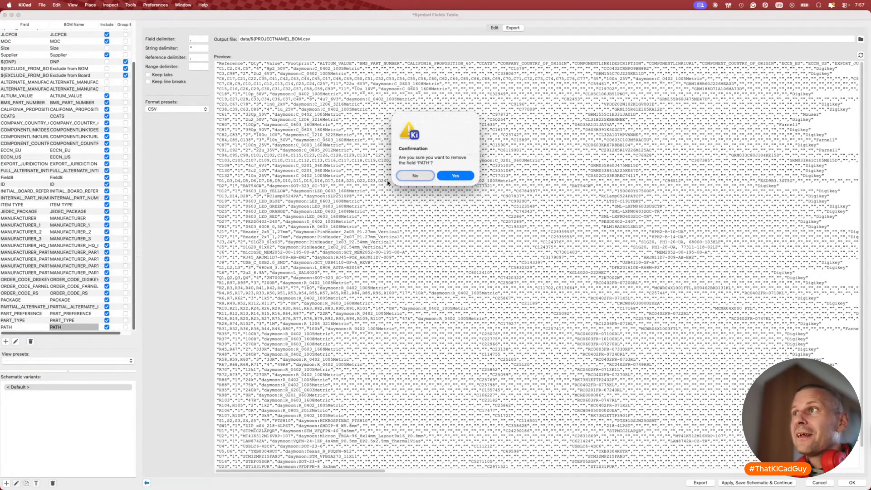
{"action": "left_click", "coordinate": [455, 175]}
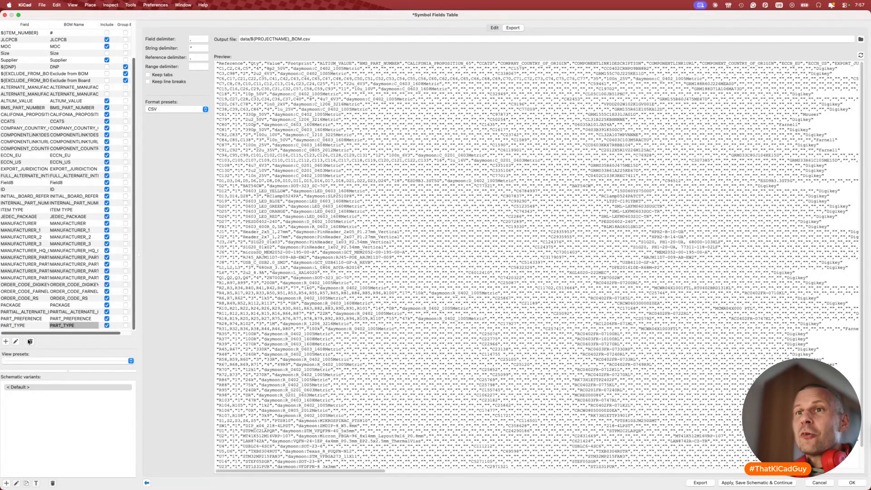
Remove the PART_TYPE, PART_PREFERENCE, PARTIAL_ALTERNATE_INTERNAL_PART_NUMBER and PACKAGE fields from the symbol field list.
{"action": "left_click", "coordinate": [31, 341]}
{"action": "left_click", "coordinate": [456, 176]}
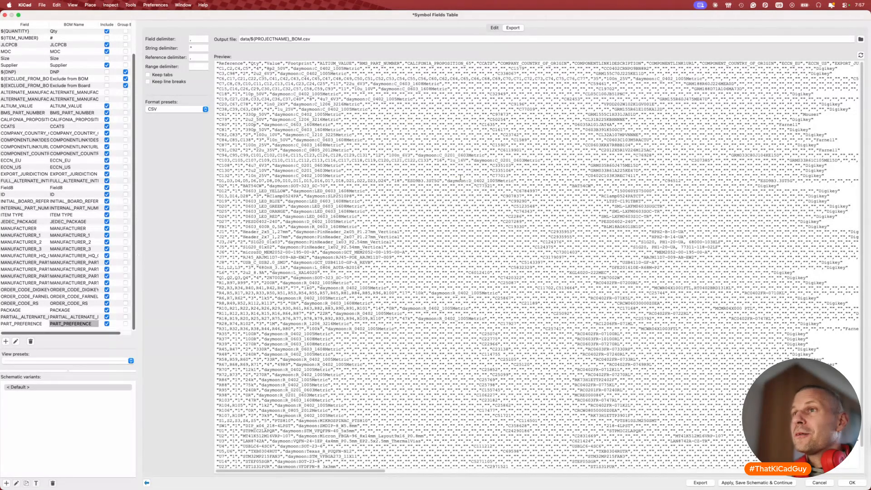
{"action": "left_click", "coordinate": [31, 341]}
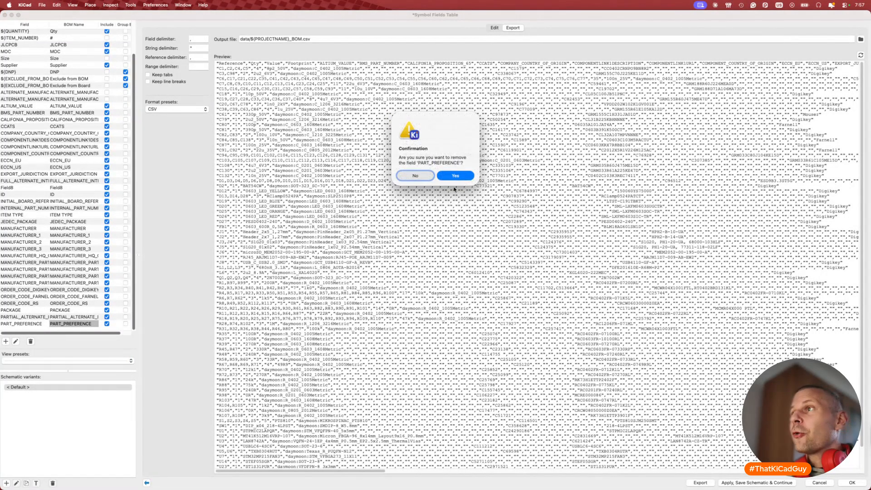
{"action": "left_click", "coordinate": [454, 176]}
{"action": "left_click", "coordinate": [30, 342]}
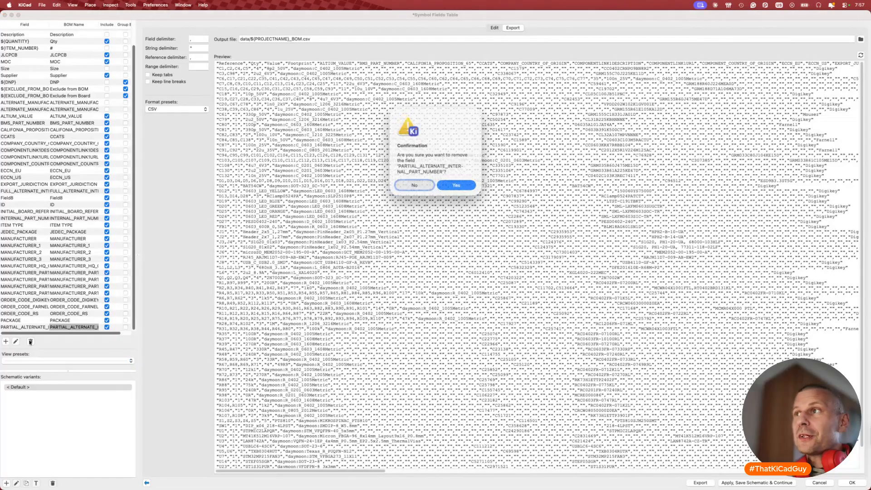
{"action": "left_click", "coordinate": [456, 183]}
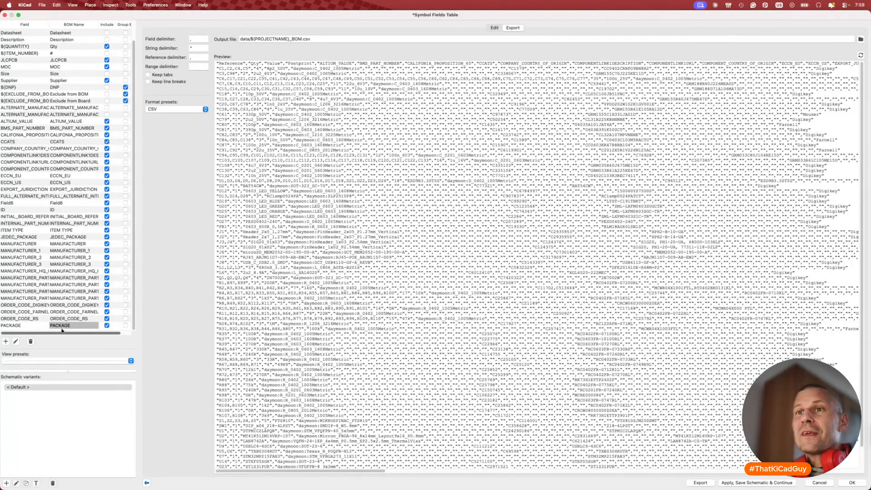
{"action": "left_click", "coordinate": [30, 341]}
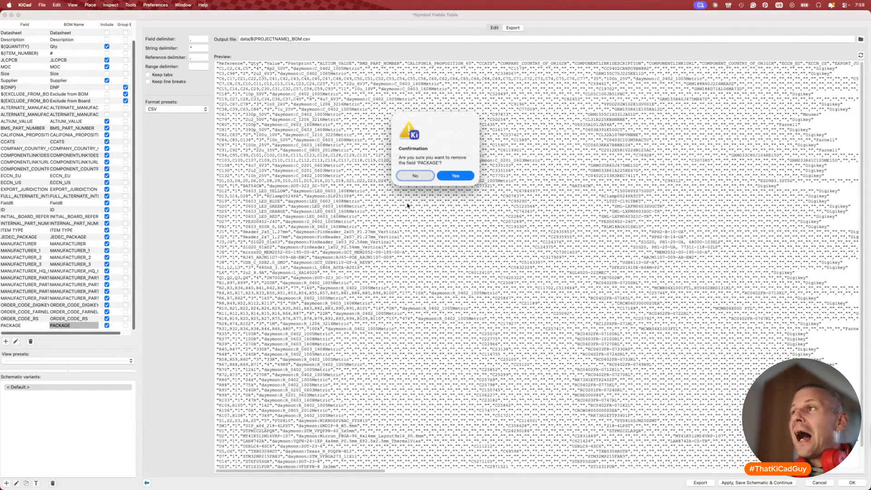
{"action": "left_click", "coordinate": [461, 176]}
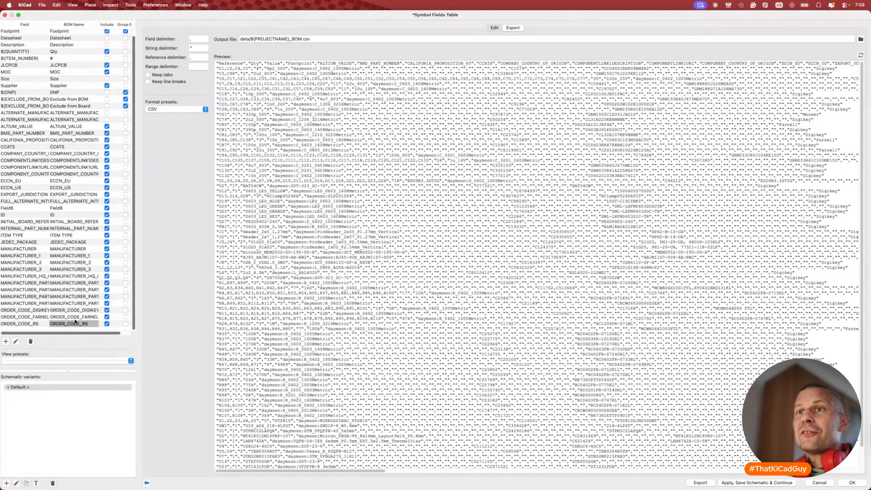
Remove the ORDER_CODE_RS, ORDER_CODE_FARNELL and ORDER_CODE_DIGIKEY fields from the symbol field list.
{"action": "left_click", "coordinate": [30, 341]}
{"action": "left_click", "coordinate": [452, 177]}
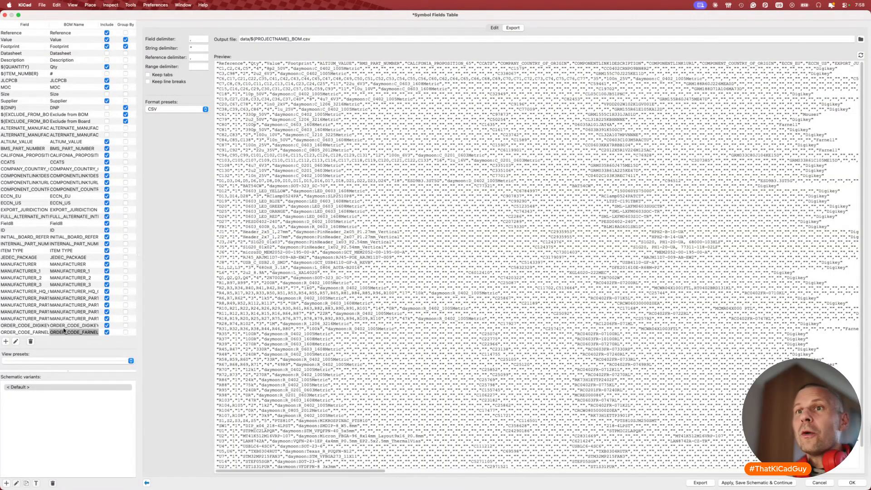
{"action": "left_click", "coordinate": [30, 341]}
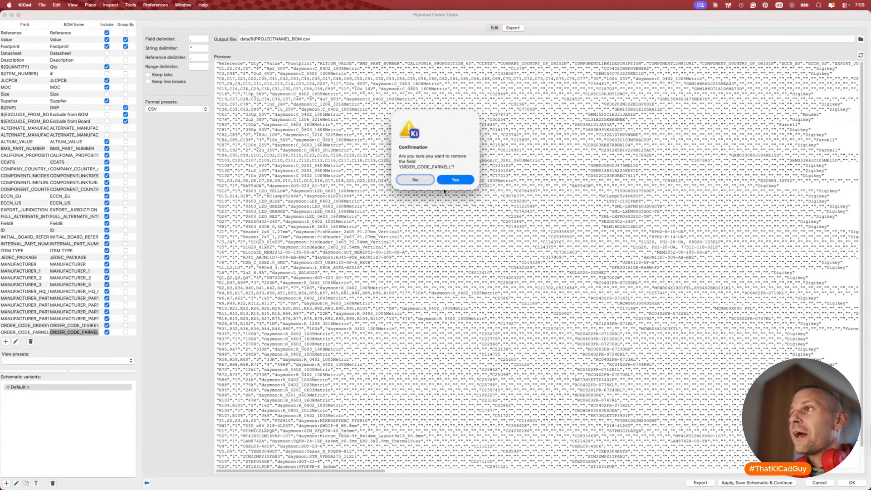
{"action": "left_click", "coordinate": [456, 178]}
{"action": "left_click", "coordinate": [32, 341]}
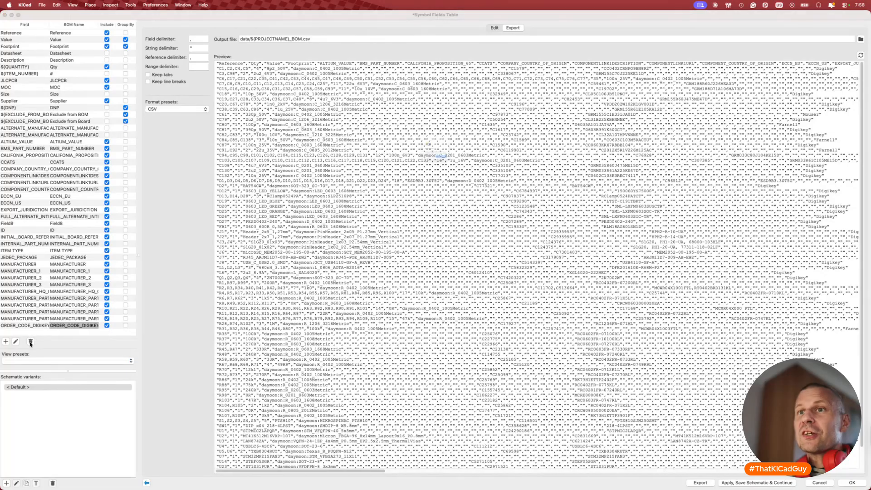
{"action": "left_click", "coordinate": [454, 177]}
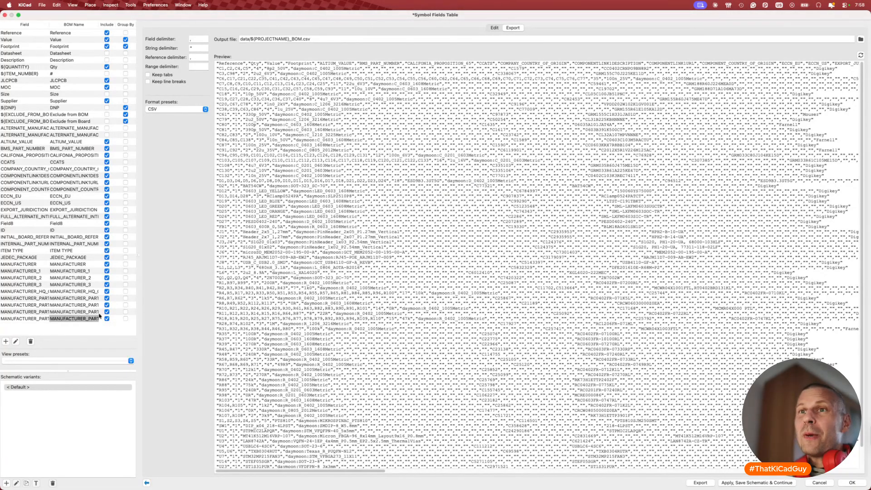
Remove all four MANUFACTURER_PART_NUMBER fields, numbered and unnumbered, from the symbol field list.
{"action": "left_click", "coordinate": [30, 341]}
{"action": "left_click", "coordinate": [455, 178]}
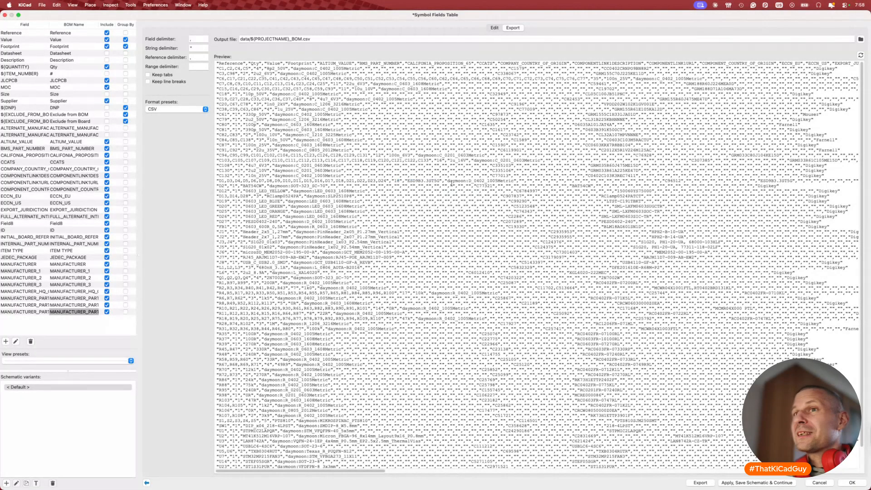
{"action": "left_click", "coordinate": [31, 341]}
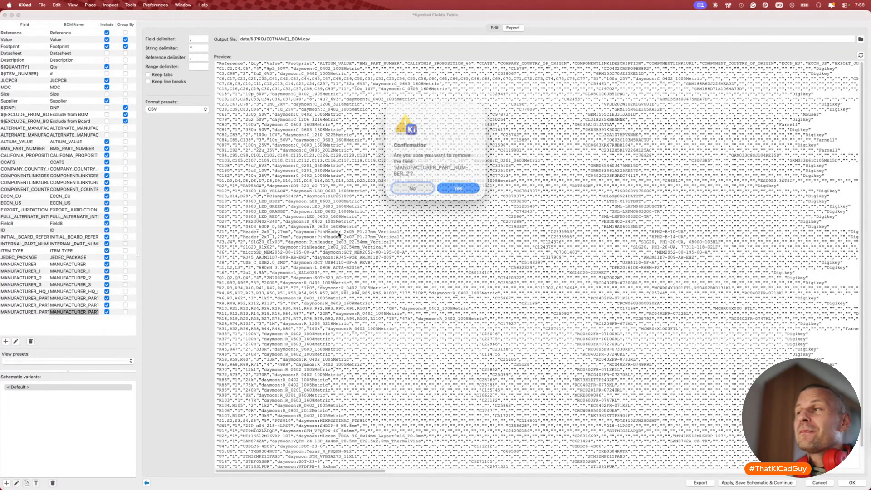
{"action": "left_click", "coordinate": [460, 180]}
{"action": "left_click", "coordinate": [31, 341]}
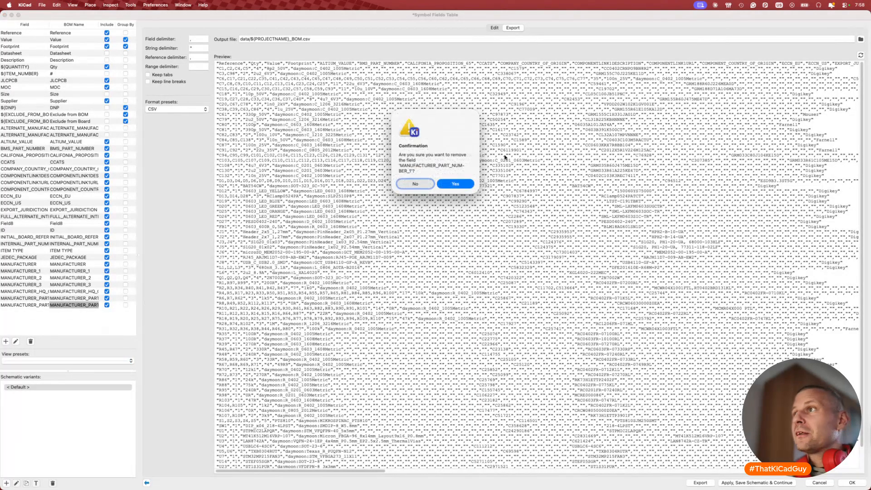
{"action": "left_click", "coordinate": [455, 184]}
{"action": "left_click", "coordinate": [31, 341]}
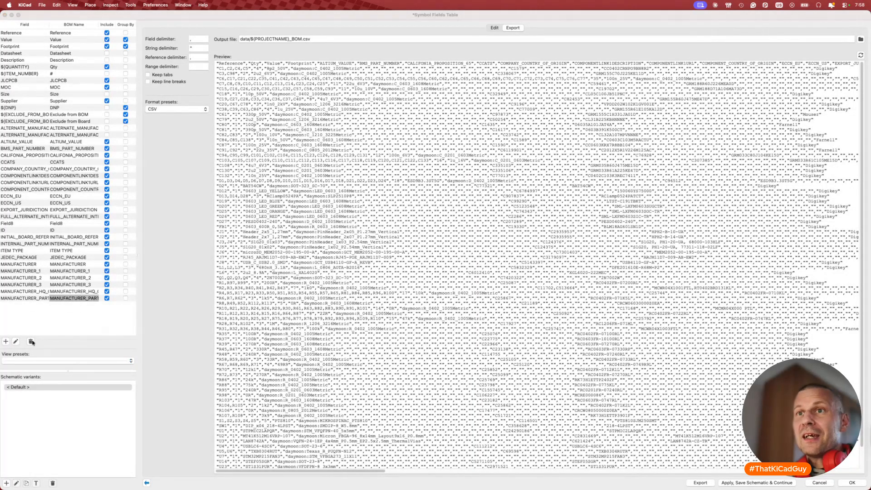
{"action": "left_click", "coordinate": [455, 184]}
Remove the MANUFACTURER_HQ field and the MANUFACTURER_3 and MANUFACTURER_2 fields from the symbol field list.
{"action": "left_click", "coordinate": [30, 341]}
{"action": "left_click", "coordinate": [455, 179]}
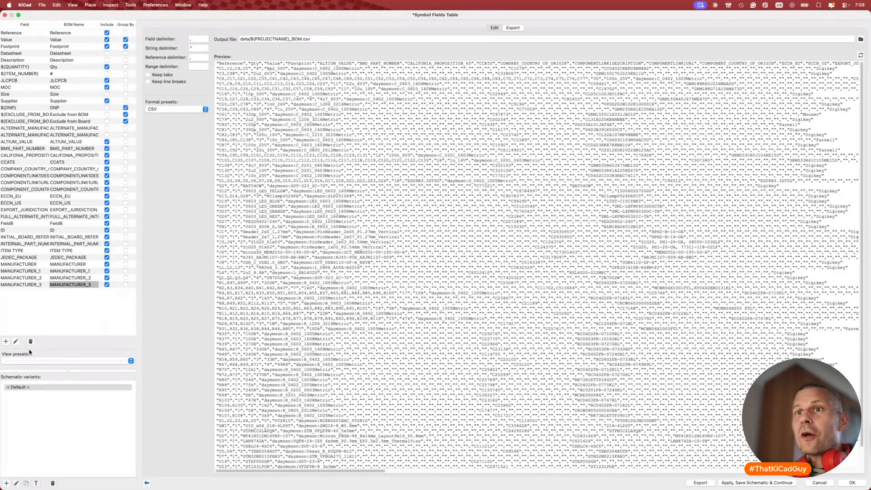
{"action": "left_click", "coordinate": [31, 341]}
{"action": "left_click", "coordinate": [454, 176]}
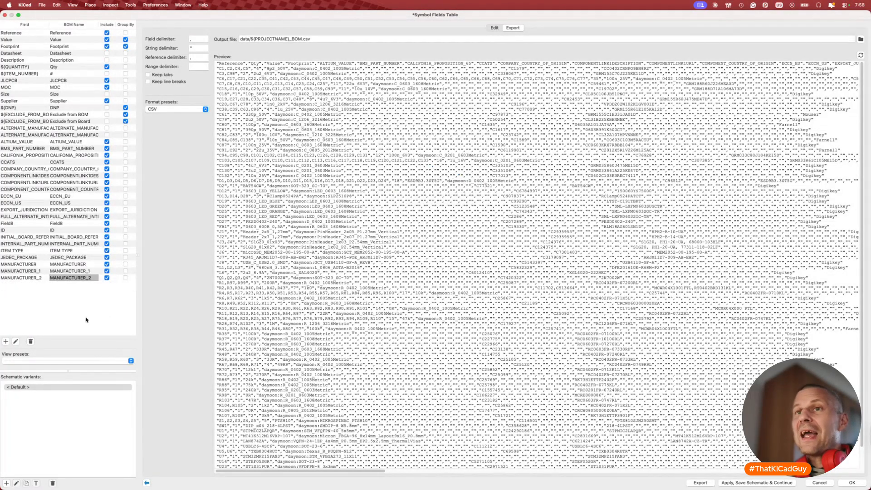
{"action": "left_click", "coordinate": [30, 341]}
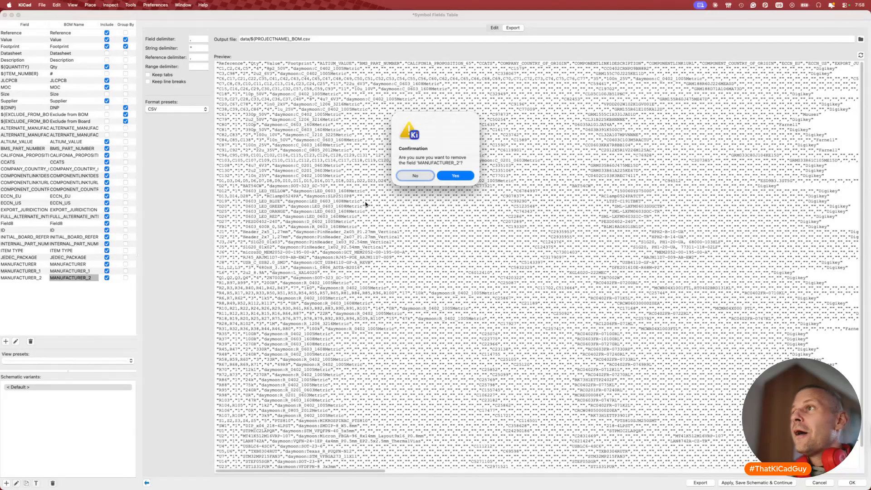
{"action": "left_click", "coordinate": [456, 175]}
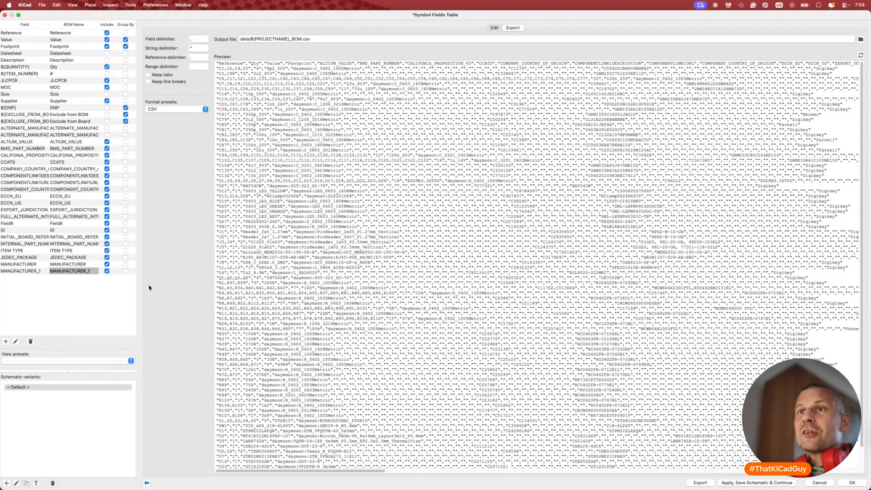
Remove the MANUFACTURER_1, MANUFACTURER and JEDEC_PACKAGE fields from the symbol field list.
{"action": "left_click", "coordinate": [31, 341]}
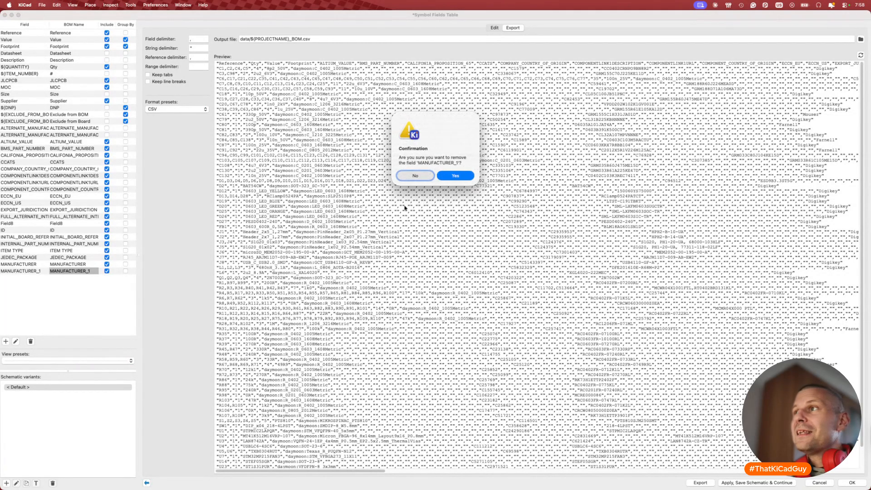
{"action": "left_click", "coordinate": [442, 181]}
{"action": "left_click", "coordinate": [30, 341]}
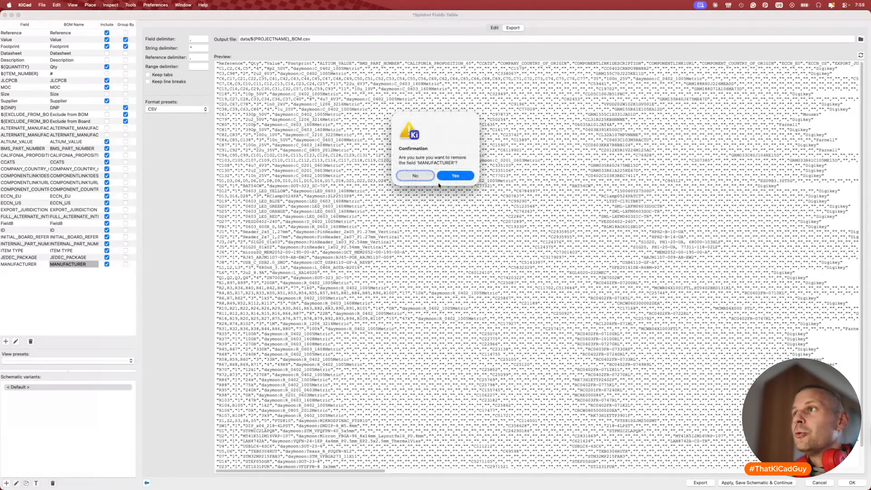
{"action": "left_click", "coordinate": [453, 175]}
{"action": "left_click", "coordinate": [30, 341]}
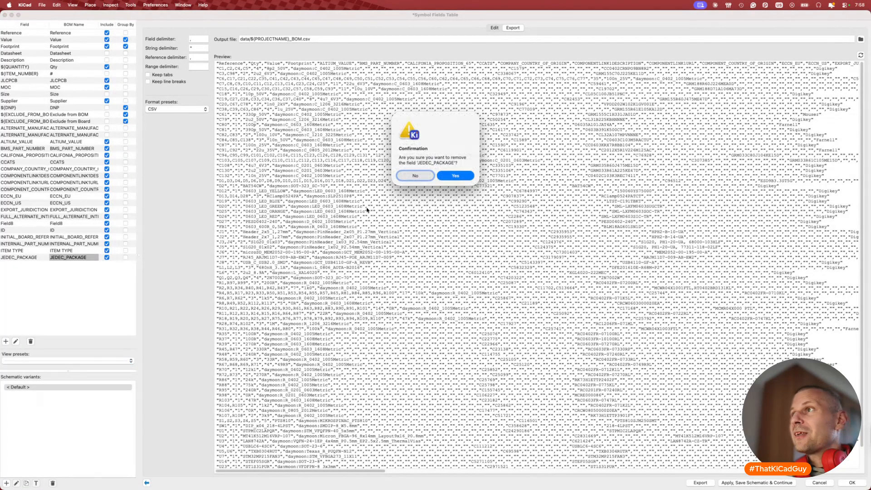
{"action": "left_click", "coordinate": [442, 177]}
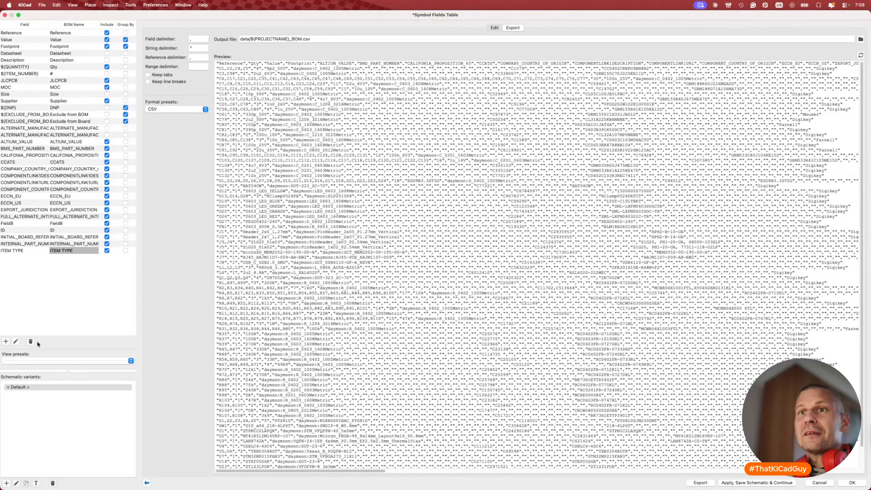
Remove the ITEM TYPE field, the internal part number field and the initial board reference field from the symbol field list.
{"action": "left_click", "coordinate": [454, 177]}
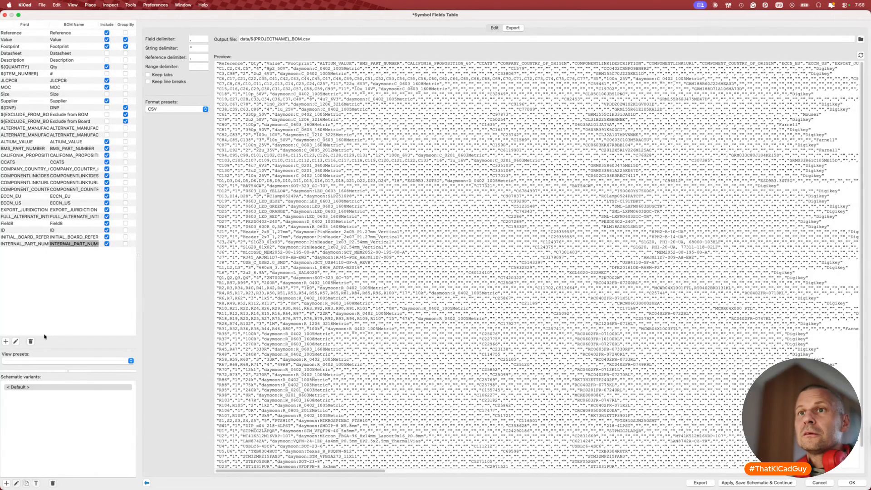
{"action": "left_click", "coordinate": [31, 342]}
{"action": "left_click", "coordinate": [453, 177]}
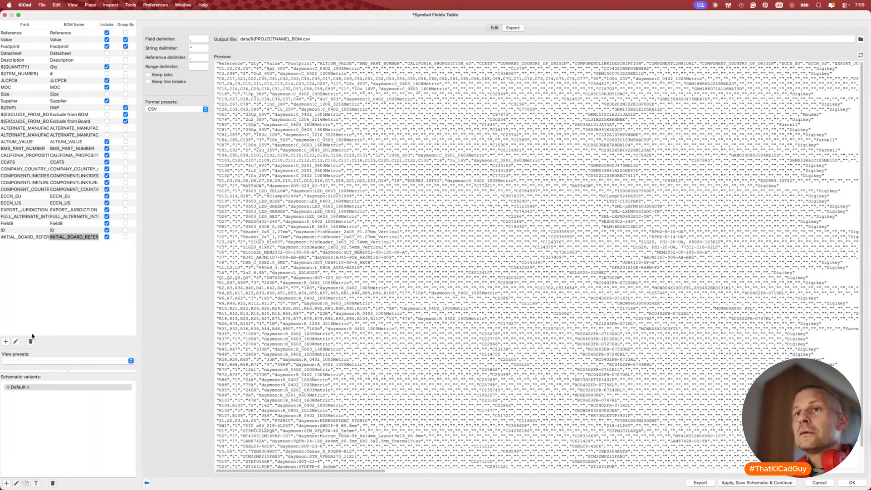
{"action": "left_click", "coordinate": [31, 342]}
{"action": "left_click", "coordinate": [454, 179]}
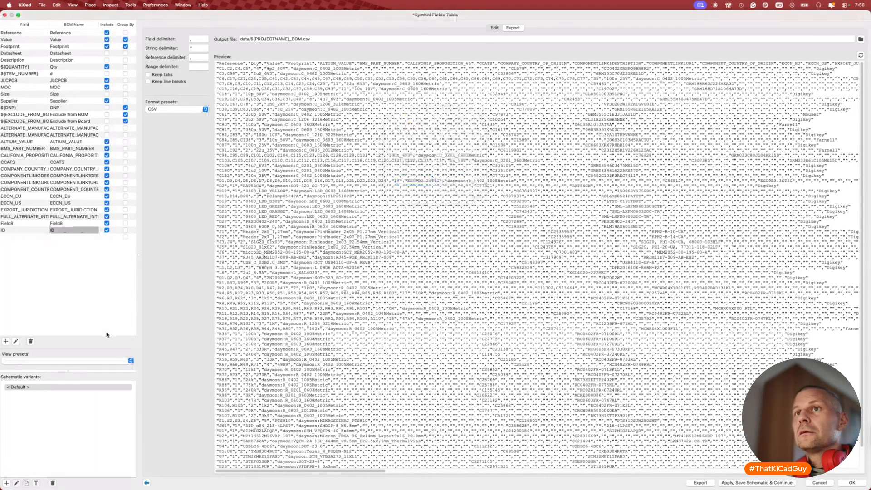
Remove the ID and Field8 fields from the symbol field list.
{"action": "left_click", "coordinate": [31, 341]}
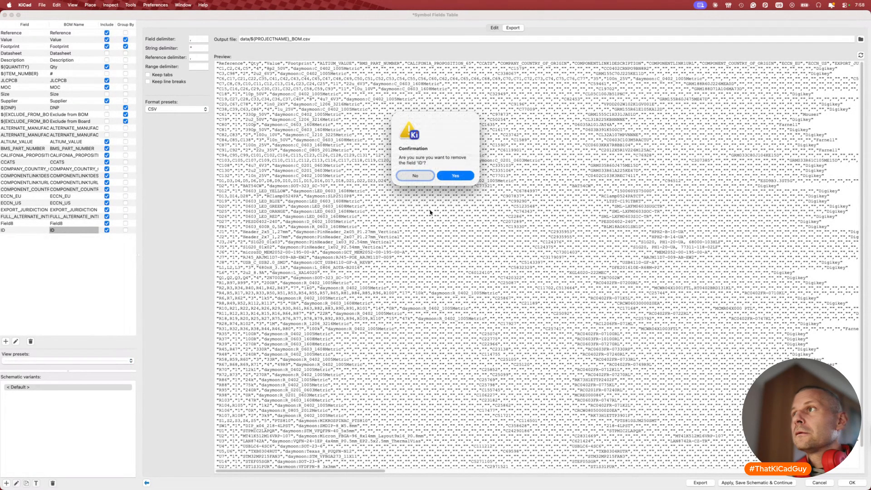
{"action": "left_click", "coordinate": [453, 178]}
{"action": "left_click", "coordinate": [31, 341]}
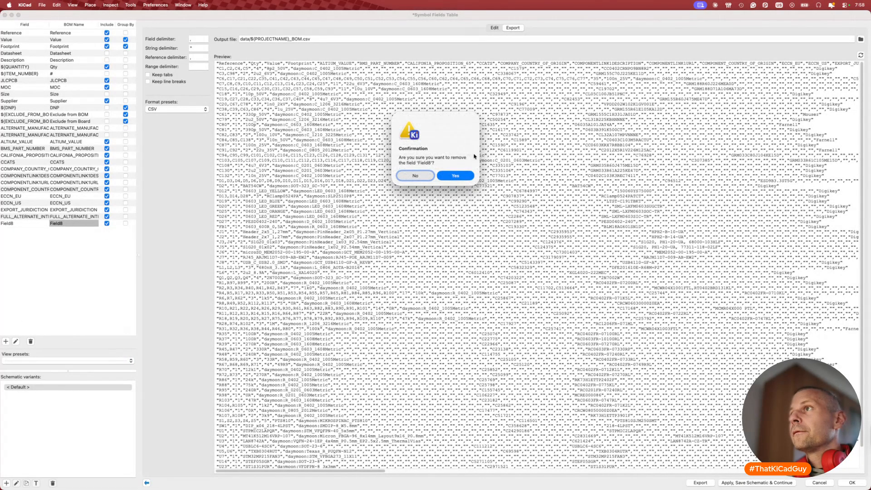
{"action": "left_click_drag", "start_coordinate": [447, 126], "coordinate": [124, 245]}
{"action": "left_click", "coordinate": [134, 299]}
Remove the FULL_ALTERNATE_INTERNAL_PART_NUMBER field and the export jurisdiction field from the symbol field list.
{"action": "left_click", "coordinate": [31, 341]}
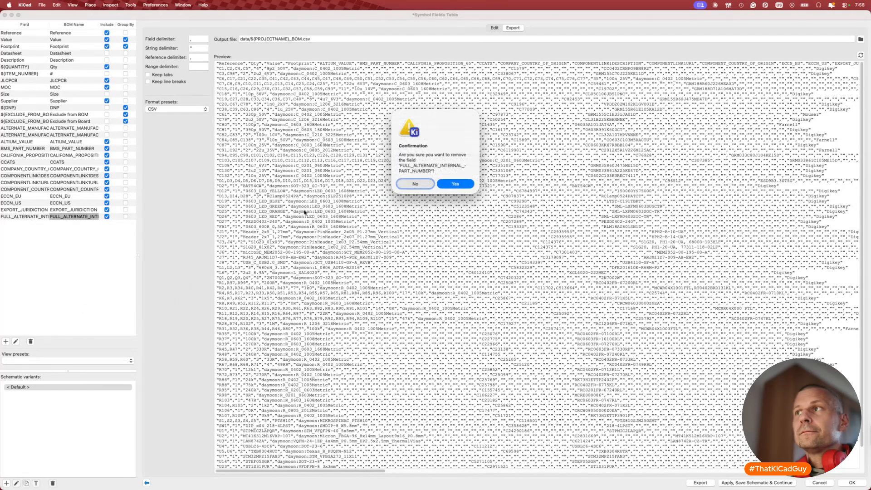
{"action": "left_click", "coordinate": [455, 184]}
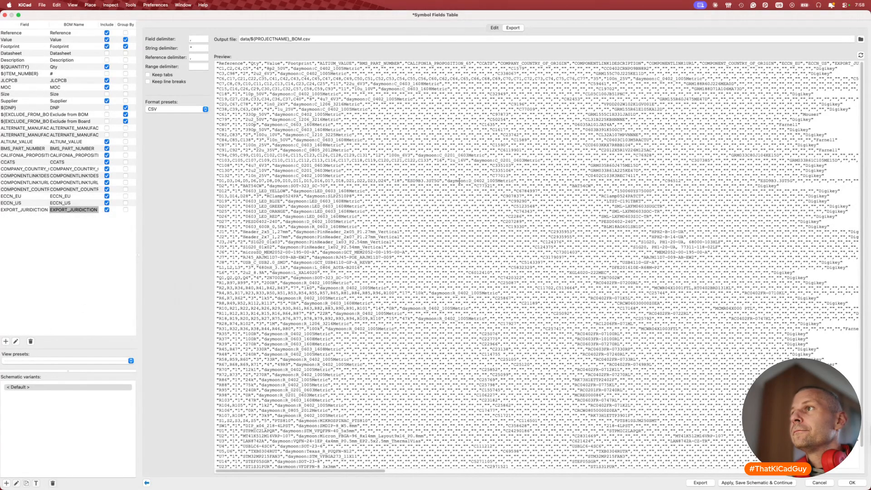
{"action": "left_click", "coordinate": [30, 341]}
{"action": "left_click", "coordinate": [460, 176]}
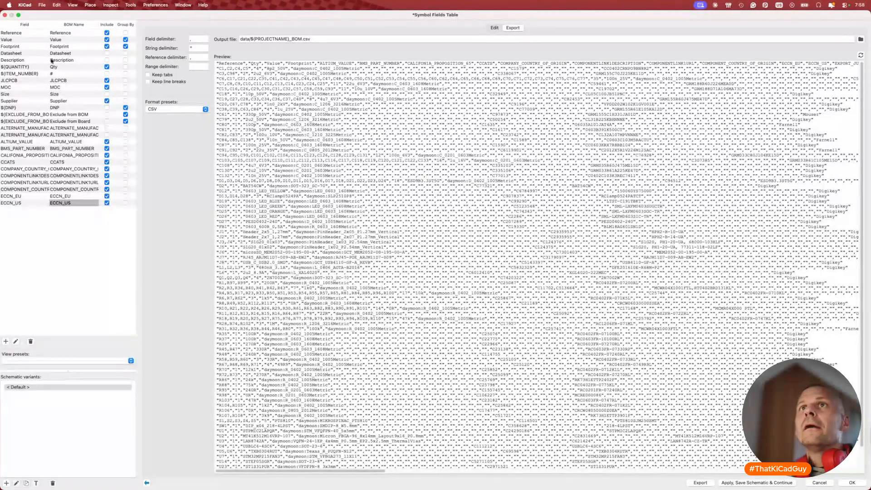
Remove the ECCN_US and ECCN_EU fields from the symbol field list.
{"action": "left_click_drag", "start_coordinate": [25, 23], "coordinate": [499, 26]}
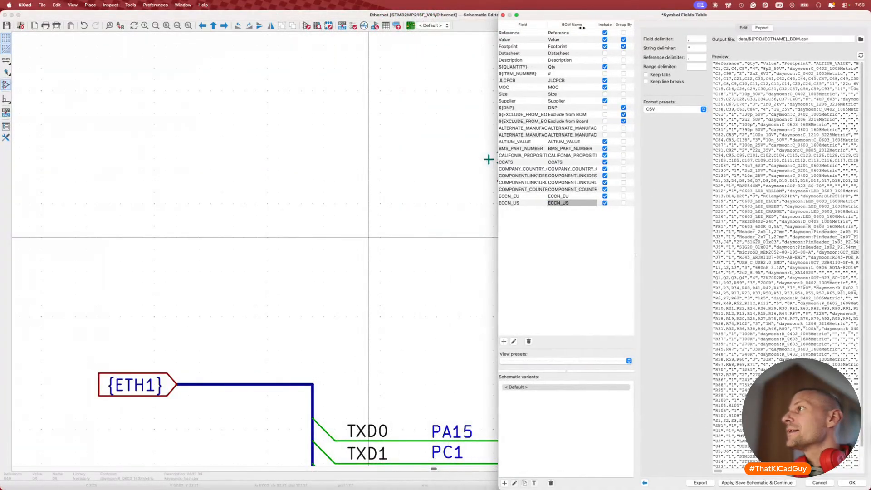
{"action": "left_click", "coordinate": [528, 341]}
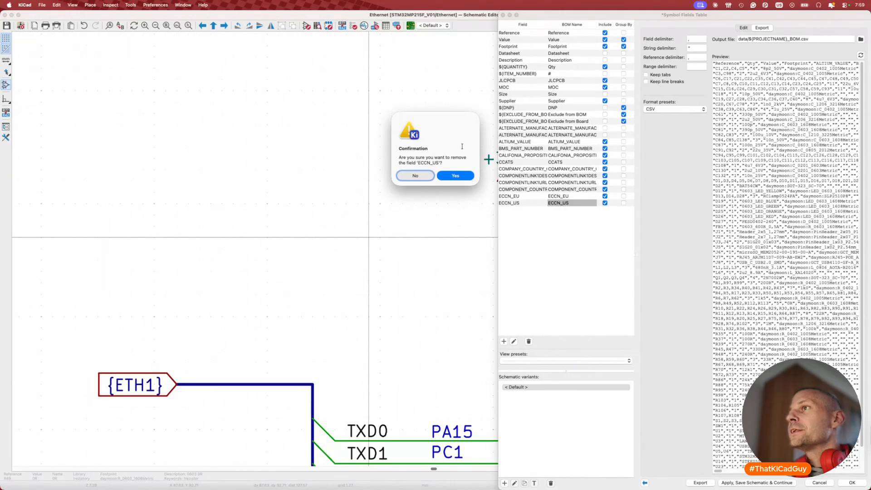
{"action": "left_click", "coordinate": [456, 175]}
{"action": "left_click_drag", "start_coordinate": [498, 161], "coordinate": [373, 173]}
{"action": "left_click", "coordinate": [404, 343]}
{"action": "left_click", "coordinate": [456, 177]}
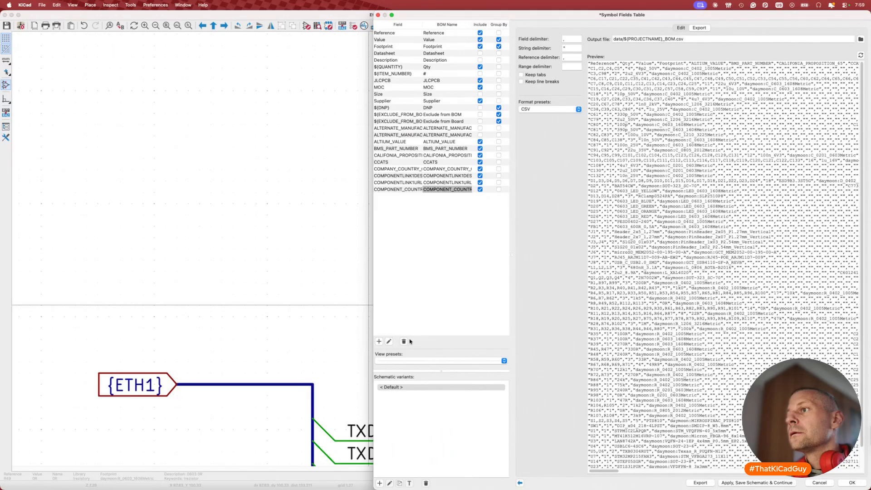
Remove the component country of origin field and the COMPONENTLINK1URL and COMPONENTLINK1DESCRIPTION fields from the symbol field list.
{"action": "left_click_drag", "start_coordinate": [442, 12], "coordinate": [393, 79]}
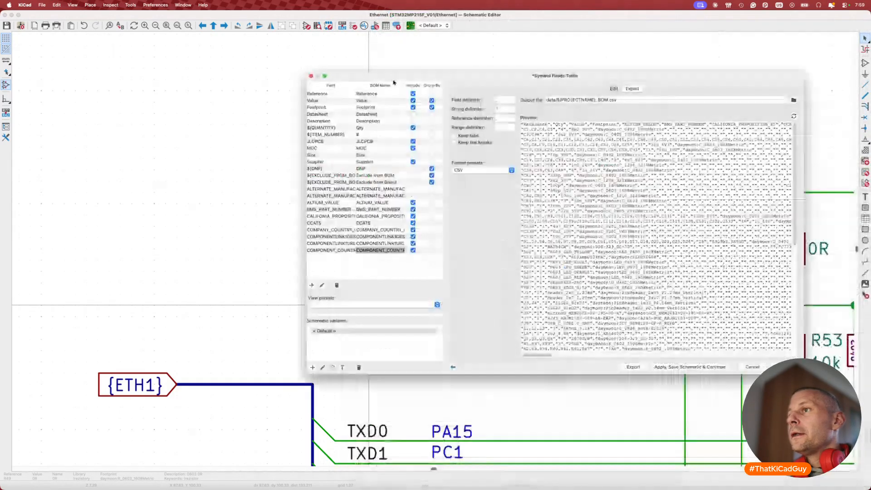
{"action": "left_click", "coordinate": [337, 285]}
{"action": "left_click", "coordinate": [455, 178]}
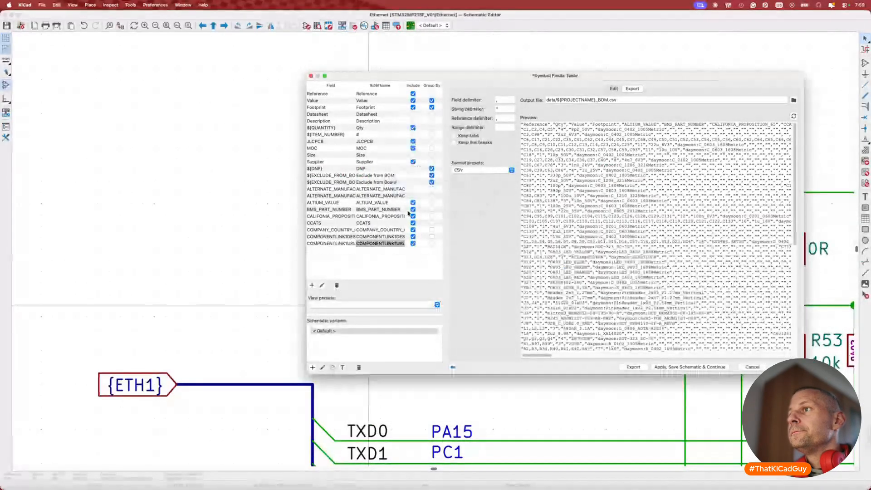
{"action": "left_click", "coordinate": [337, 285]}
{"action": "left_click", "coordinate": [455, 177]}
{"action": "left_click", "coordinate": [336, 284]}
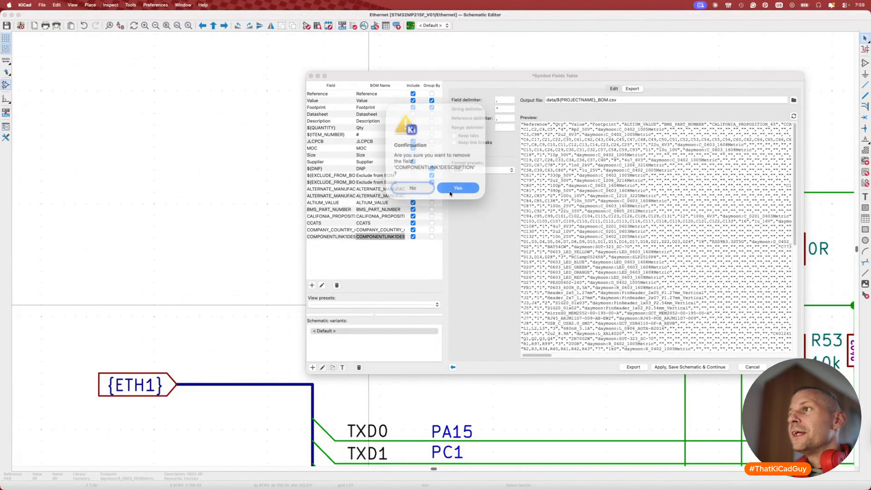
{"action": "left_click", "coordinate": [455, 178]}
Remove the company country of origin field and the CCATS and CALIFONIA_PROPOSITION_65 fields from the symbol field list.
{"action": "left_click", "coordinate": [338, 284]}
{"action": "left_click", "coordinate": [455, 178]}
{"action": "left_click", "coordinate": [336, 285]}
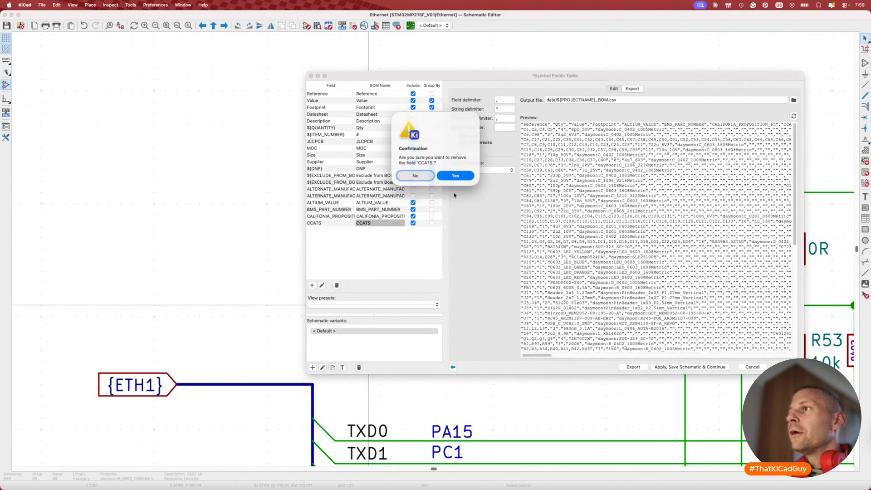
{"action": "left_click", "coordinate": [455, 177]}
{"action": "left_click", "coordinate": [337, 286]}
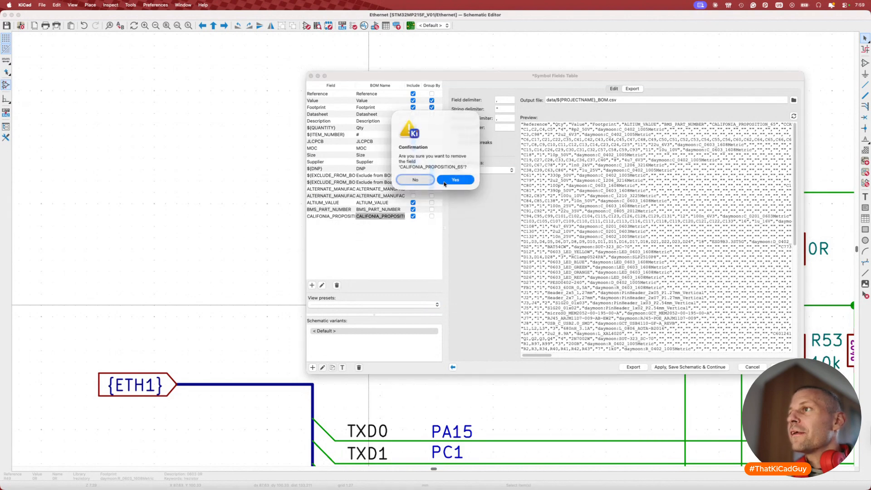
{"action": "left_click", "coordinate": [455, 181]}
Remove the BMS_PART_NUMBER and ALTIUM_VALUE fields from the symbol field list.
{"action": "left_click", "coordinate": [337, 285]}
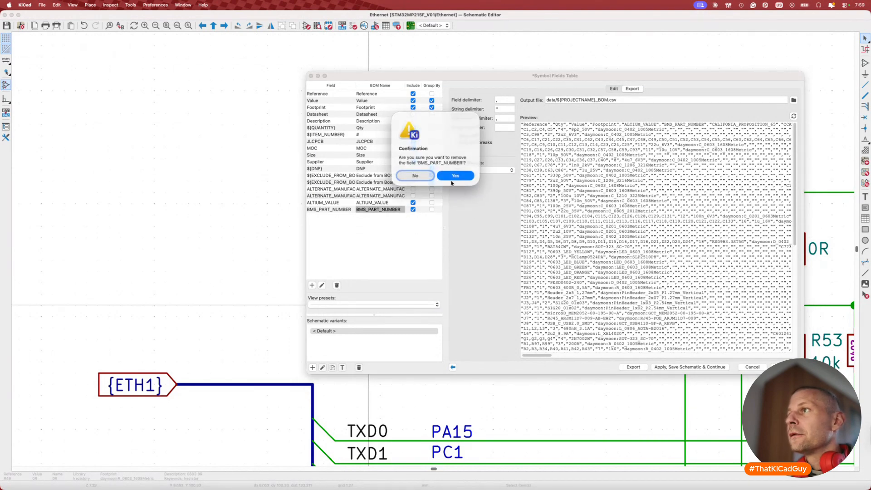
{"action": "left_click", "coordinate": [454, 177]}
{"action": "left_click", "coordinate": [337, 285]}
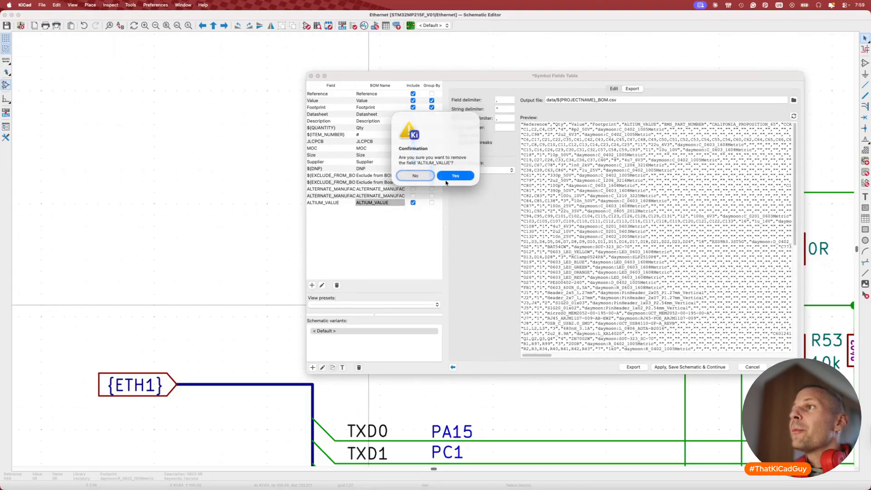
{"action": "left_click", "coordinate": [454, 177]}
Remove the ALTERNATE_MANUFACTURER_PART_NUMBER and ALTERNATE_MANUFACTURER fields, then accept the field table changes and save the schematic.
{"action": "left_click", "coordinate": [337, 285]}
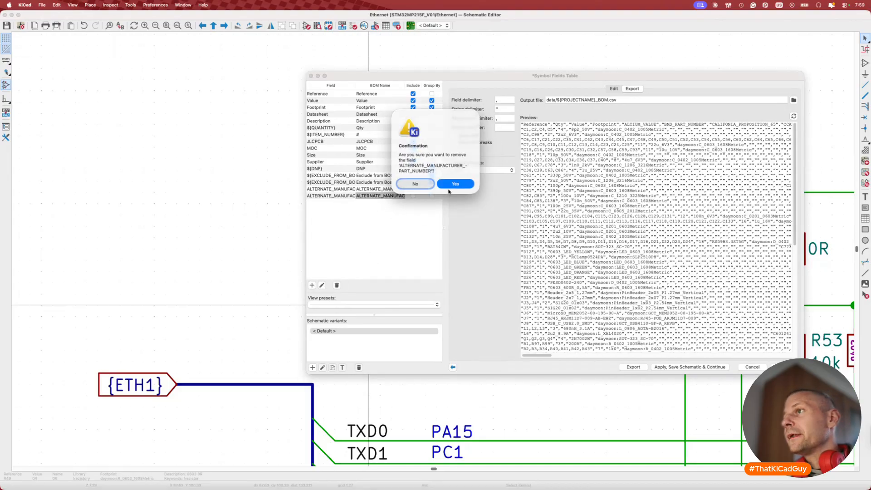
{"action": "left_click", "coordinate": [455, 187]}
{"action": "left_click", "coordinate": [336, 286]}
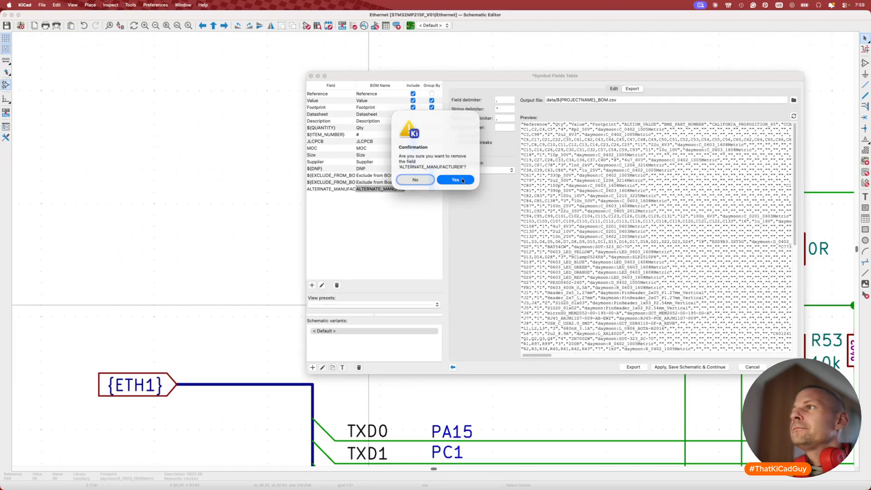
{"action": "left_click", "coordinate": [463, 180]}
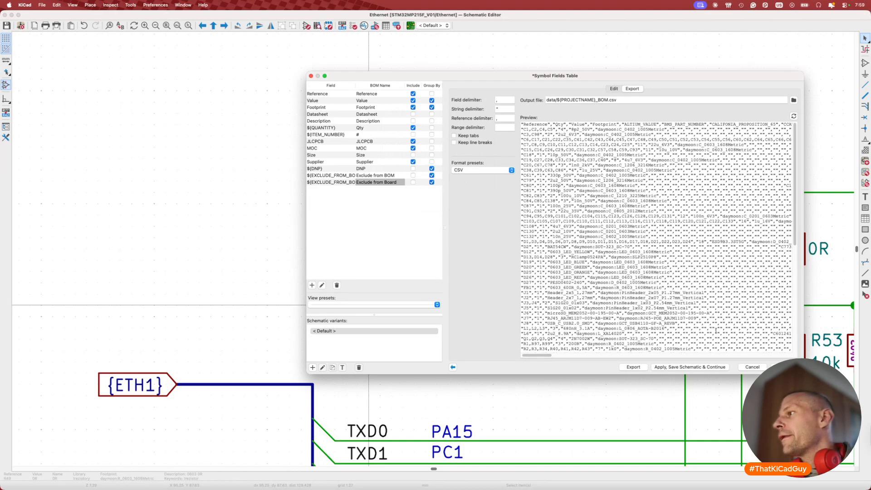
{"action": "left_click", "coordinate": [784, 367]}
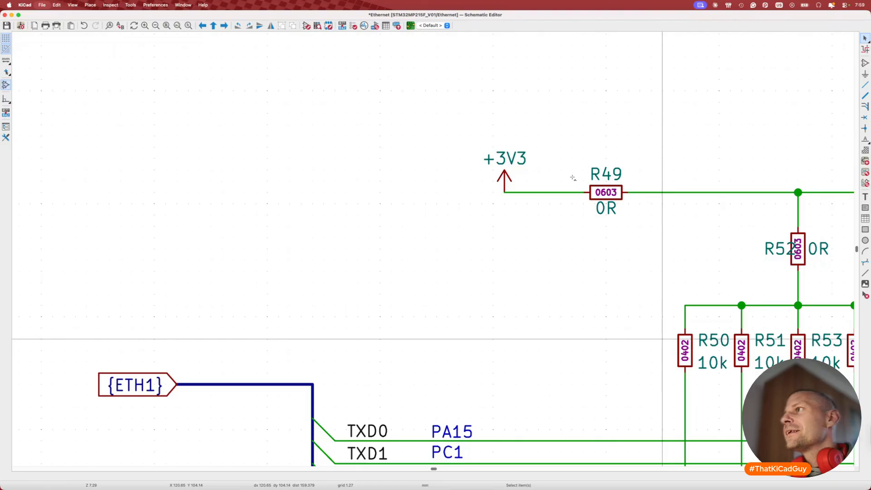
{"action": "key", "text": "super+s"}
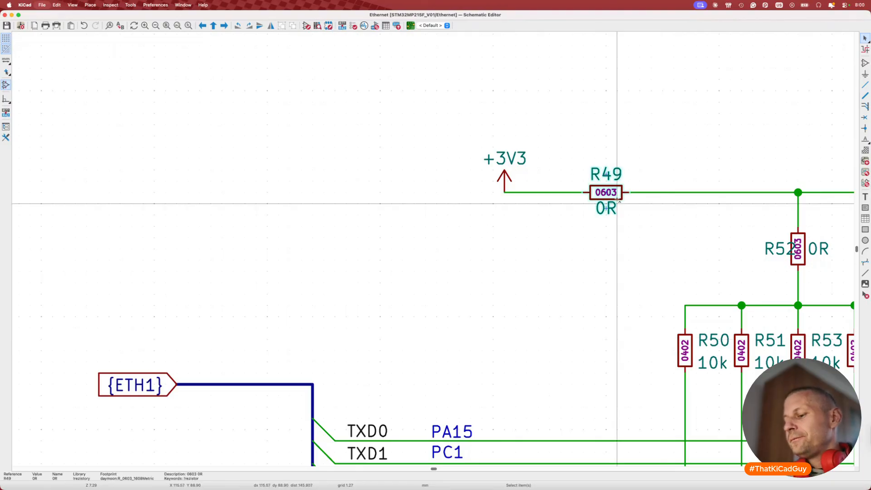
Update all symbols in the schematic from the library, removing fields not in the library symbol, and save the schematic.
{"action": "key", "text": "u"}
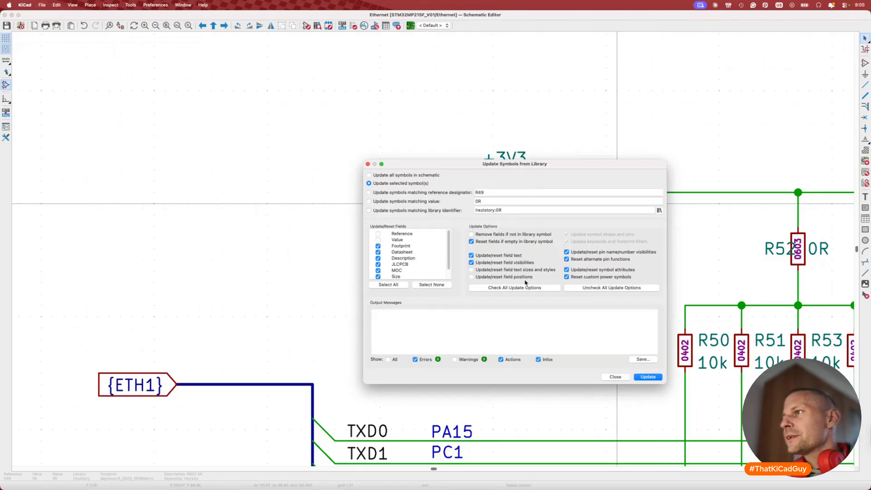
{"action": "left_click", "coordinate": [402, 176]}
{"action": "left_click", "coordinate": [471, 234]}
{"action": "left_click", "coordinate": [644, 377]}
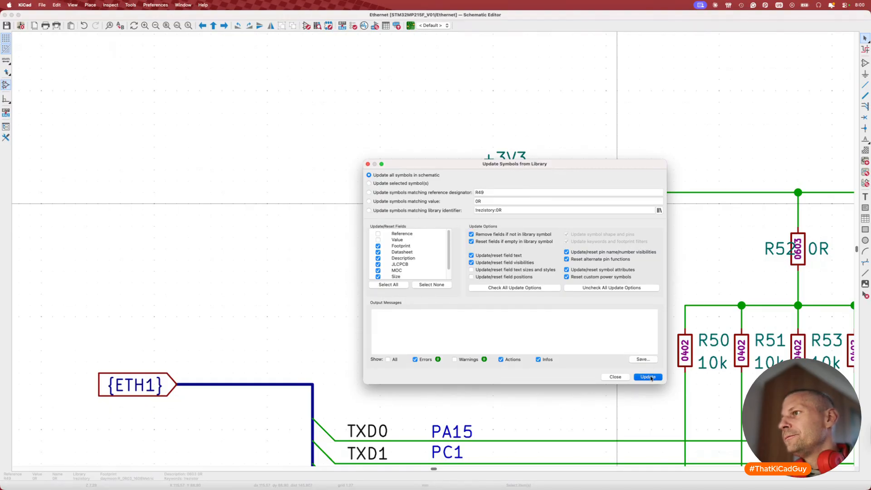
{"action": "left_click", "coordinate": [616, 377]}
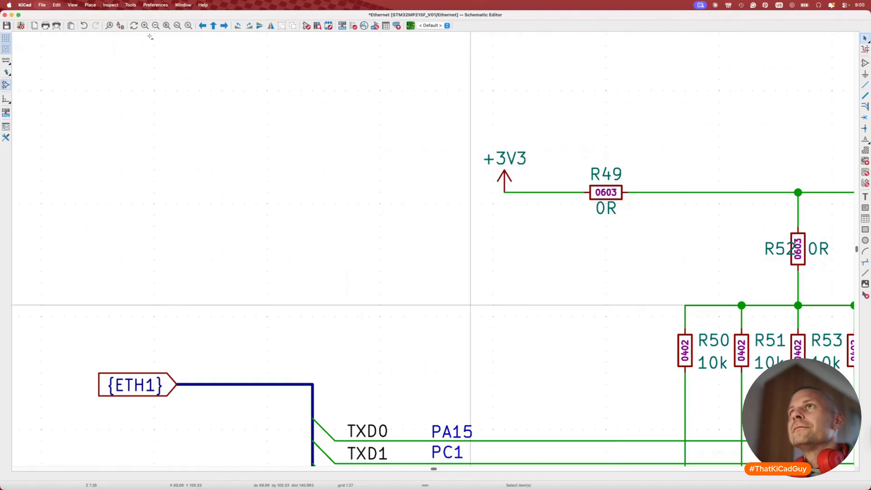
{"action": "key", "text": "super+s"}
Reopen the bill of materials field table, enlarge it and show its editable symbol grid.
{"action": "left_click", "coordinate": [130, 5]}
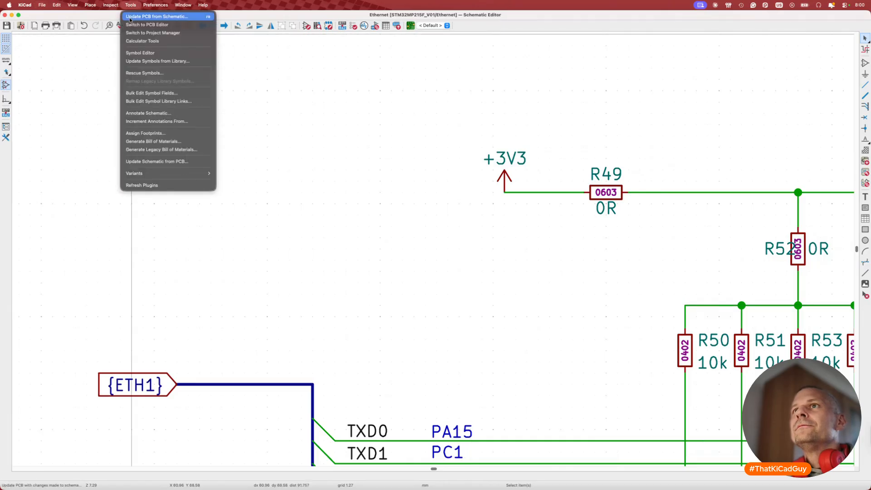
{"action": "left_click", "coordinate": [131, 140]}
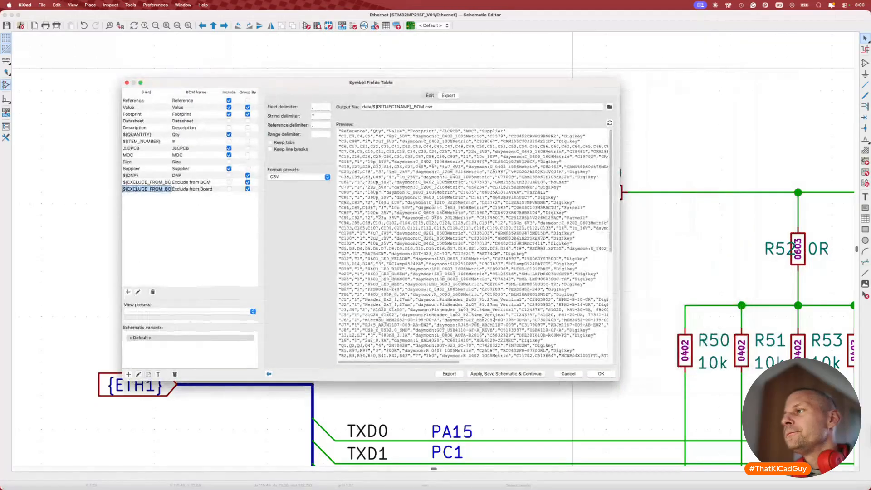
{"action": "double_click", "coordinate": [430, 86]}
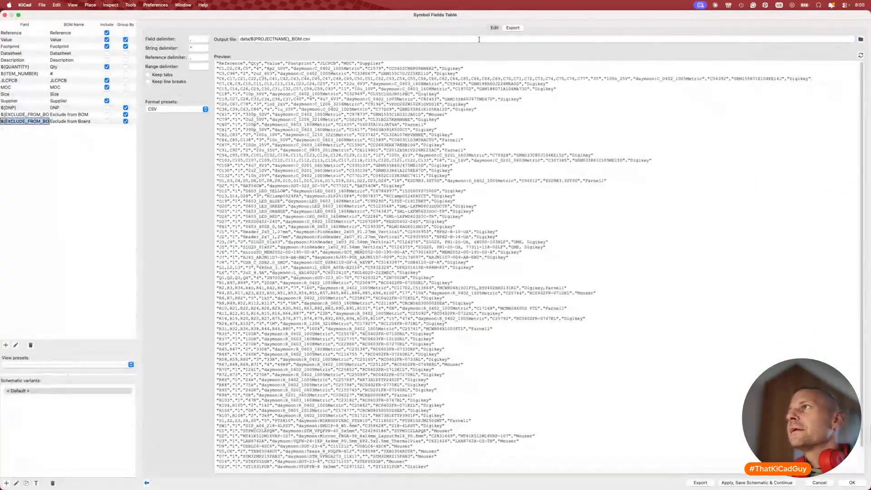
{"action": "left_click", "coordinate": [495, 28]}
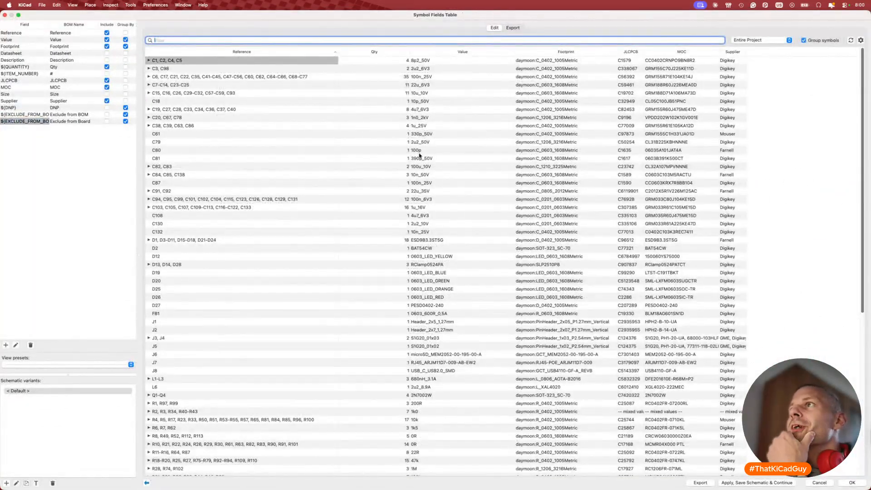
Sort the symbol table by quantity in ascending order.
{"action": "left_click", "coordinate": [395, 63]}
{"action": "left_click", "coordinate": [396, 67]}
{"action": "left_click", "coordinate": [399, 53]}
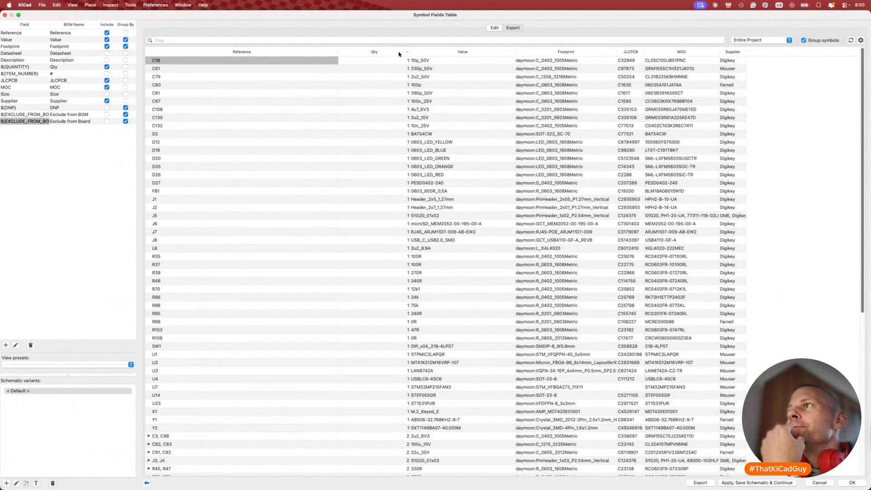
Look through the symbol fields table from the least-used to the most-used parts.
{"action": "scroll", "coordinate": [395, 179], "scroll_direction": "down", "scroll_amount": 10}
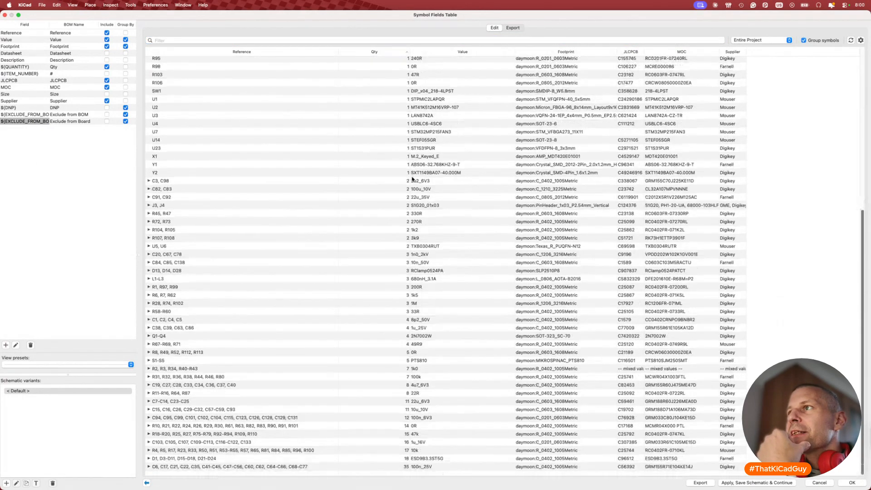
{"action": "scroll", "coordinate": [413, 179], "scroll_direction": "up", "scroll_amount": 10}
{"action": "scroll", "coordinate": [386, 210], "scroll_direction": "down", "scroll_amount": 10}
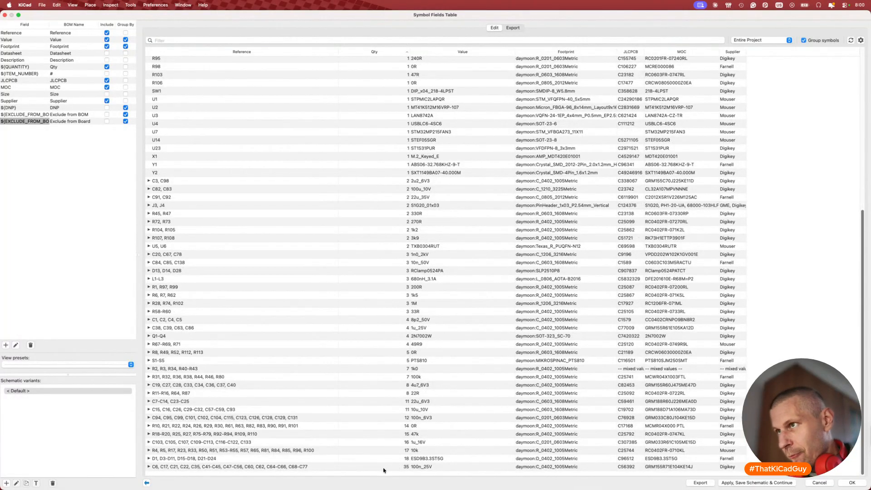
{"action": "scroll", "coordinate": [399, 305], "scroll_direction": "up", "scroll_amount": 10}
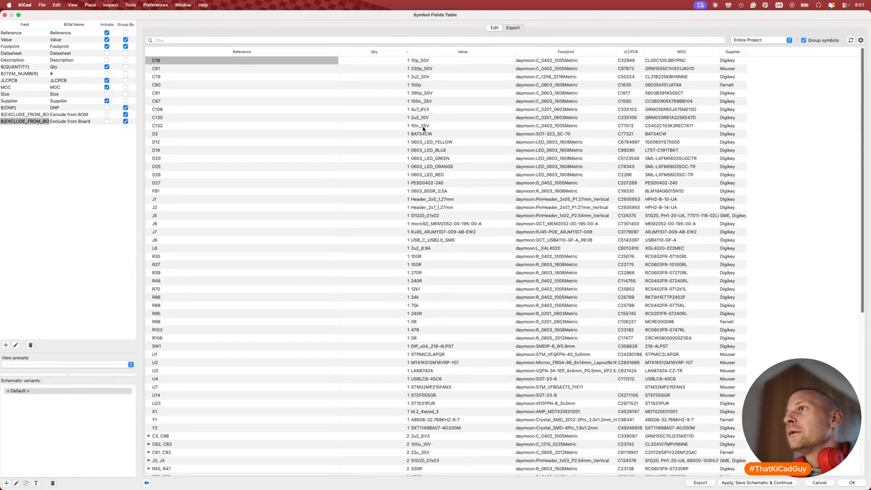
Select the 100n_25V capacitor C87 in the fields table, shrink the table window and locate the part in the schematic.
{"action": "double_click", "coordinate": [425, 101]}
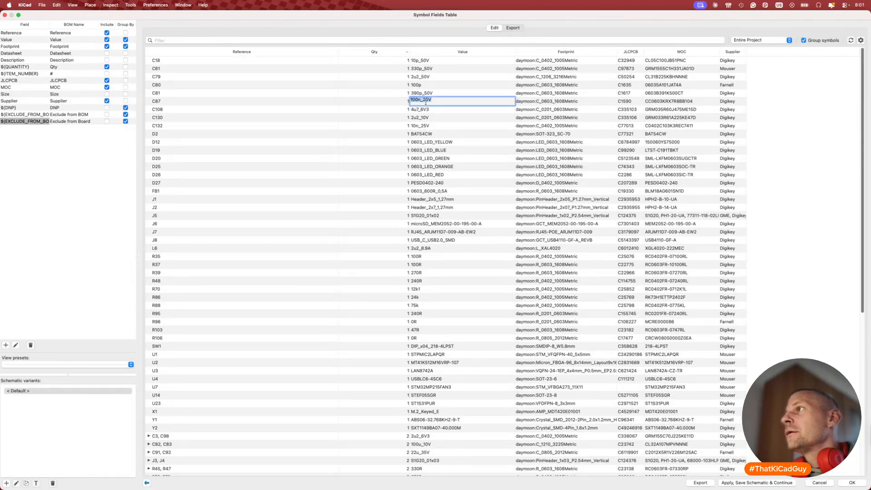
{"action": "left_click", "coordinate": [183, 104]}
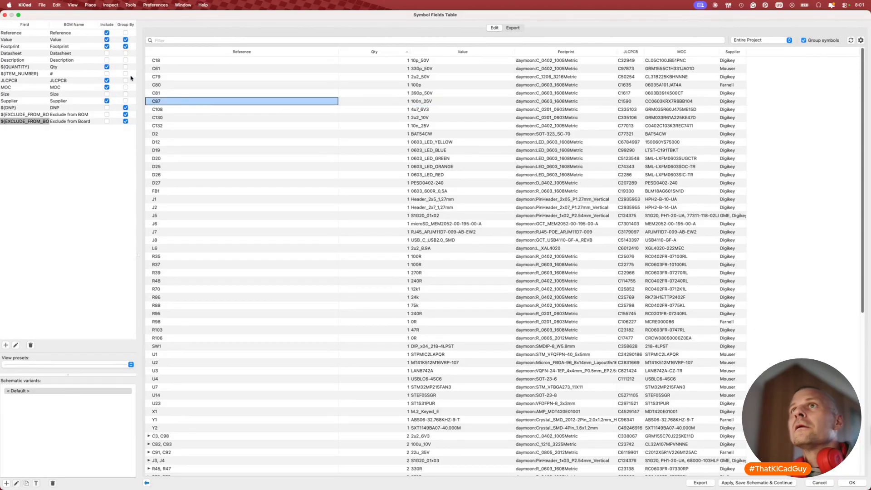
{"action": "left_click", "coordinate": [18, 15]}
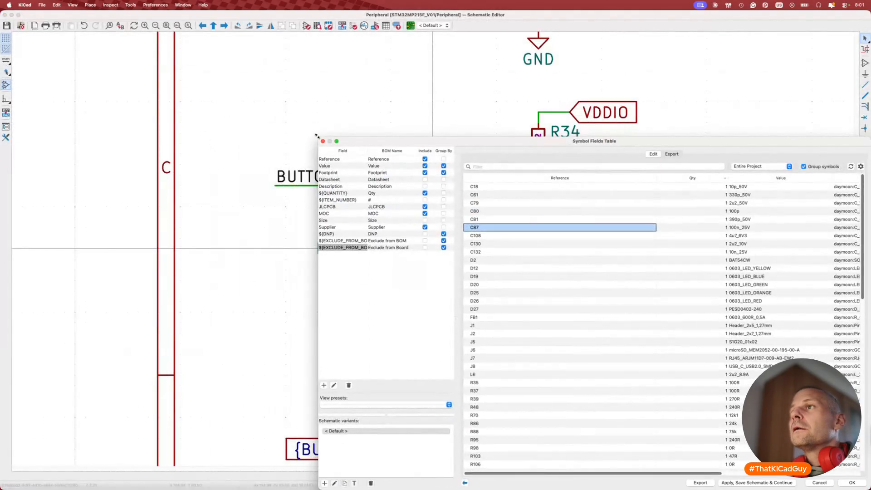
{"action": "middle_click_drag", "start_coordinate": [127, 235], "coordinate": [217, 225]}
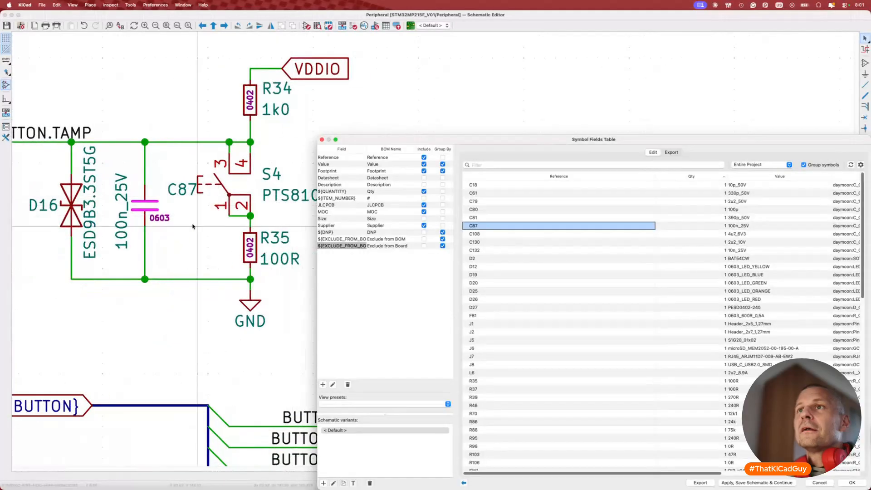
{"action": "left_click", "coordinate": [213, 224]}
{"action": "left_click", "coordinate": [149, 207]}
Reopen the bill of materials field table, show its editable symbol grid and look through the listed parts and quantities.
{"action": "key", "text": "super+grave"}
{"action": "key", "text": "super+grave"}
{"action": "key", "text": "super+grave"}
{"action": "key", "text": "super+grave"}
{"action": "left_click", "coordinate": [130, 5]}
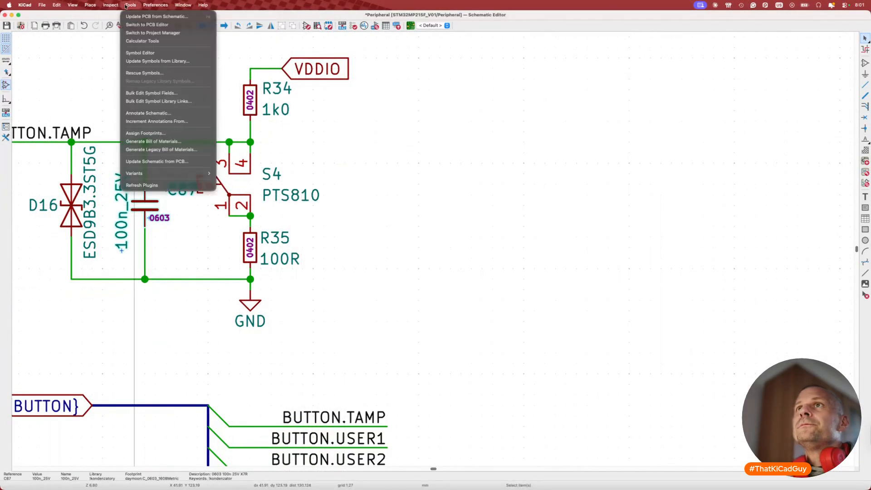
{"action": "left_click", "coordinate": [157, 141]}
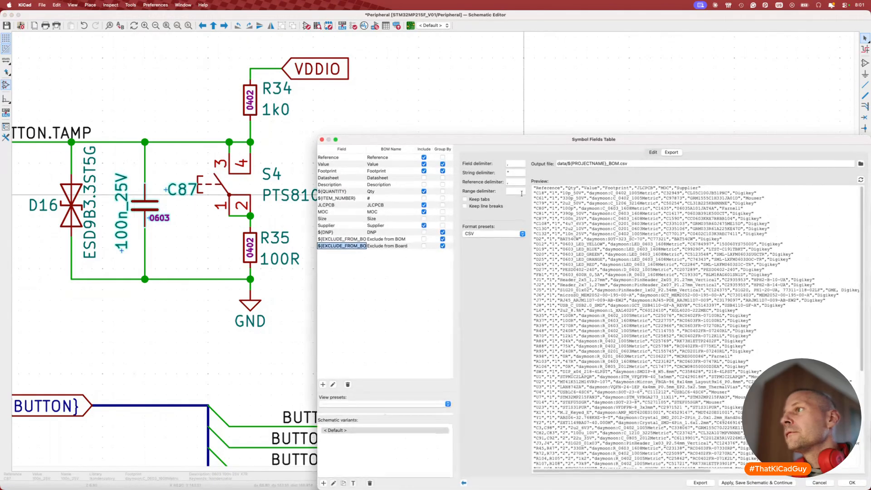
{"action": "key", "text": "ctrl+Up"}
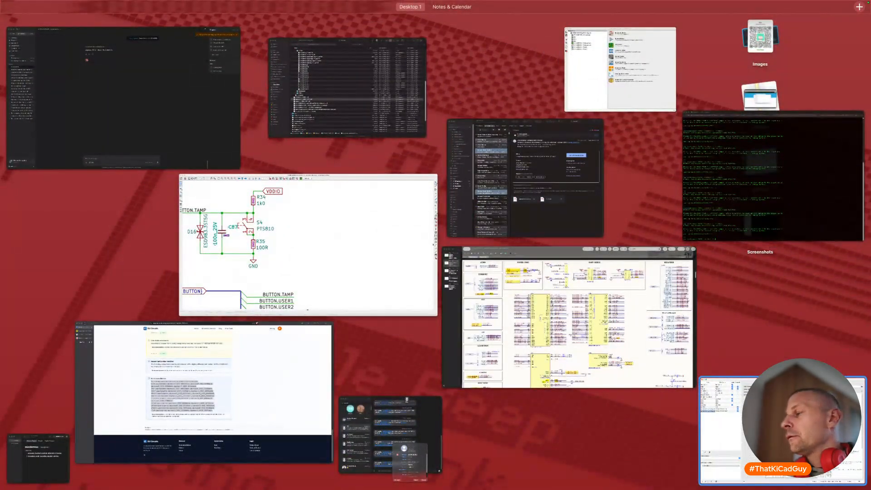
{"action": "left_click", "coordinate": [738, 411]}
{"action": "left_click", "coordinate": [652, 153]}
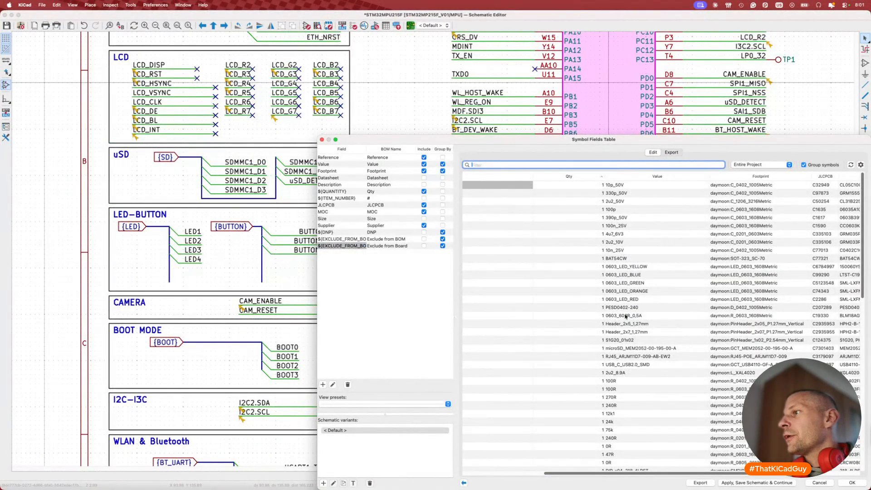
{"action": "scroll", "coordinate": [634, 386], "scroll_direction": "down", "scroll_amount": 15}
{"action": "scroll", "coordinate": [639, 417], "scroll_direction": "left", "scroll_amount": 3}
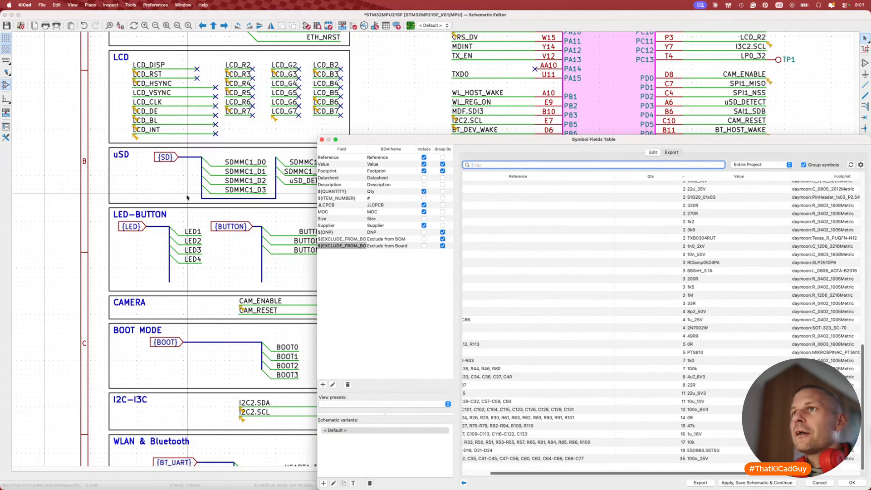
Leave the MPU sheet and return to the Peripheral sheet containing capacitor C87.
{"action": "left_click", "coordinate": [219, 258]}
{"action": "key", "text": "super+grave"}
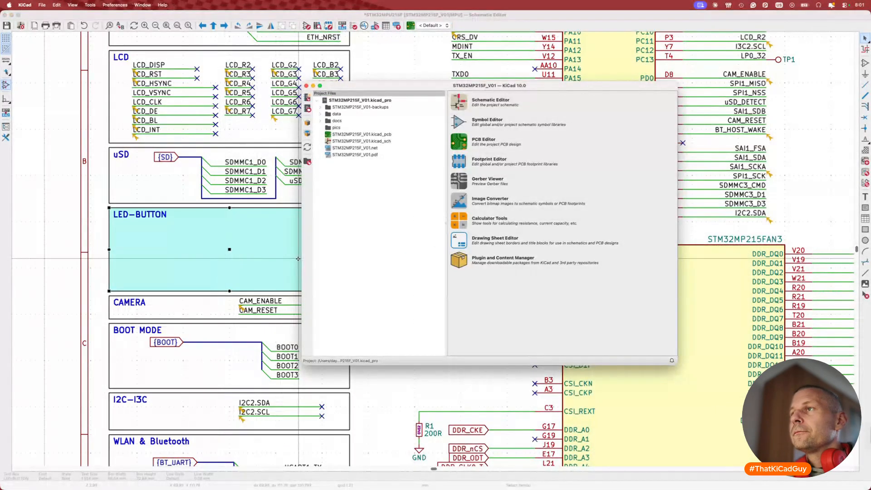
{"action": "key", "text": "super+grave"}
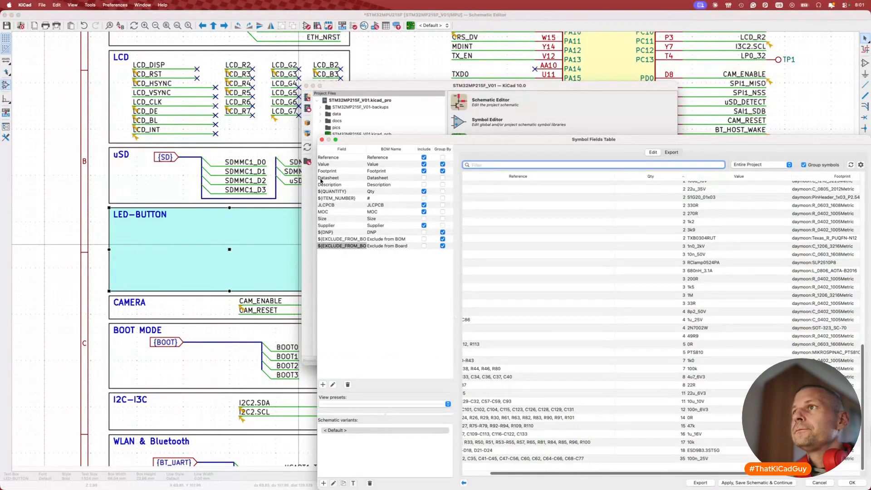
{"action": "left_click", "coordinate": [378, 40]}
{"action": "left_click", "coordinate": [213, 26]}
{"action": "double_click", "coordinate": [168, 278]}
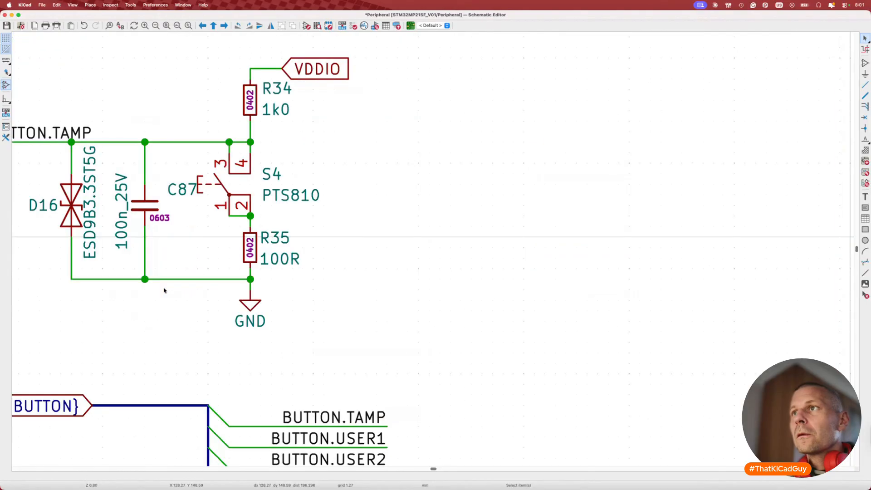
Start changing the symbol of C87 and browse the capacitor libraries for the library identifier to match.
{"action": "scroll", "coordinate": [164, 272], "scroll_direction": "up", "scroll_amount": 5}
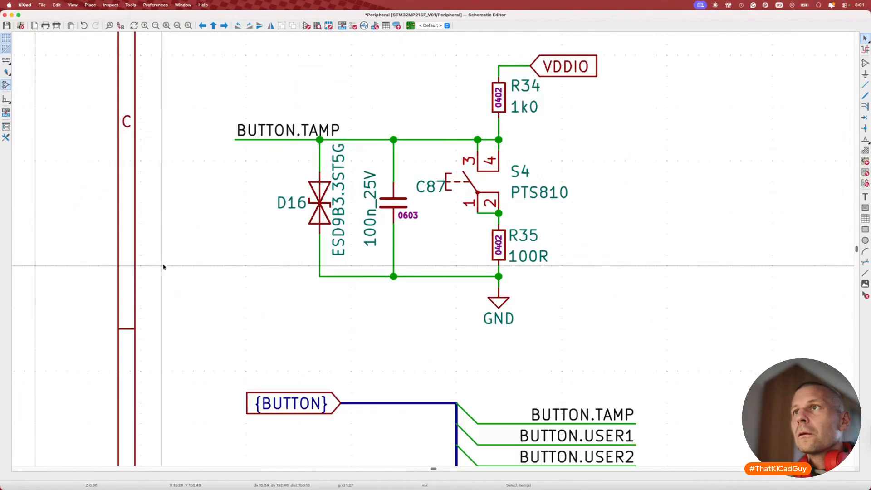
{"action": "double_click", "coordinate": [392, 202]}
{"action": "left_click", "coordinate": [596, 316]}
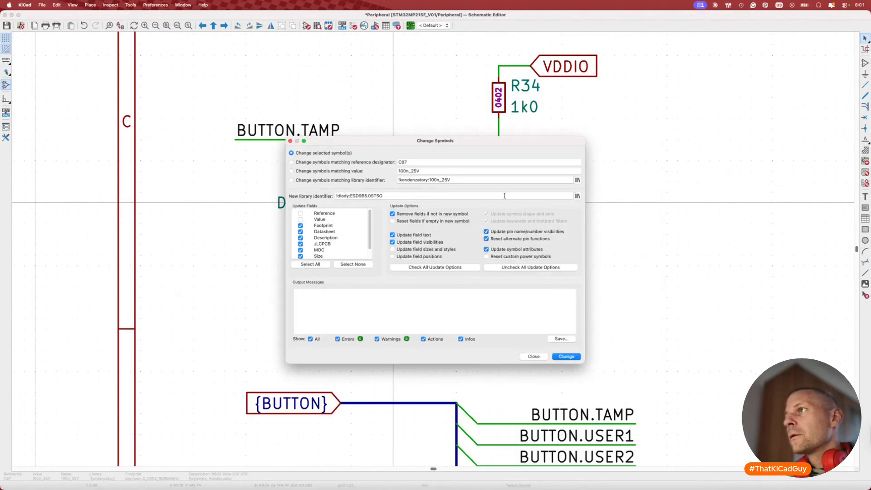
{"action": "left_click", "coordinate": [578, 180]}
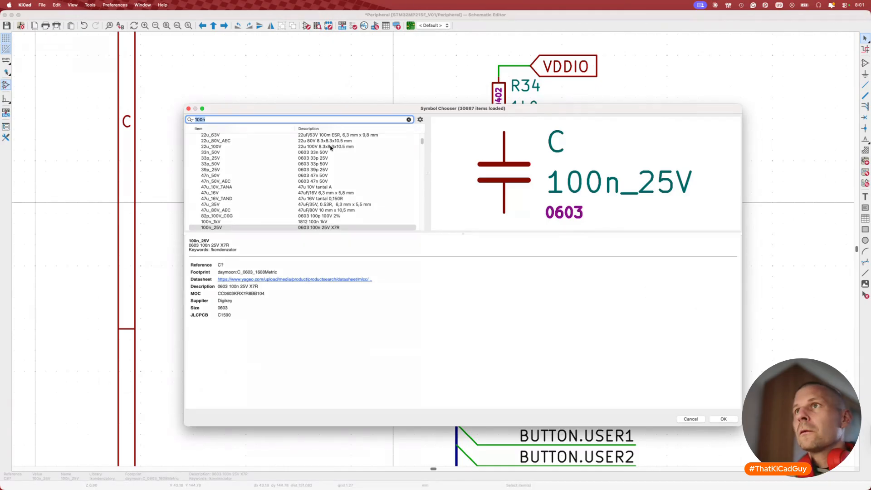
{"action": "scroll", "coordinate": [270, 183], "scroll_direction": "up", "scroll_amount": 10}
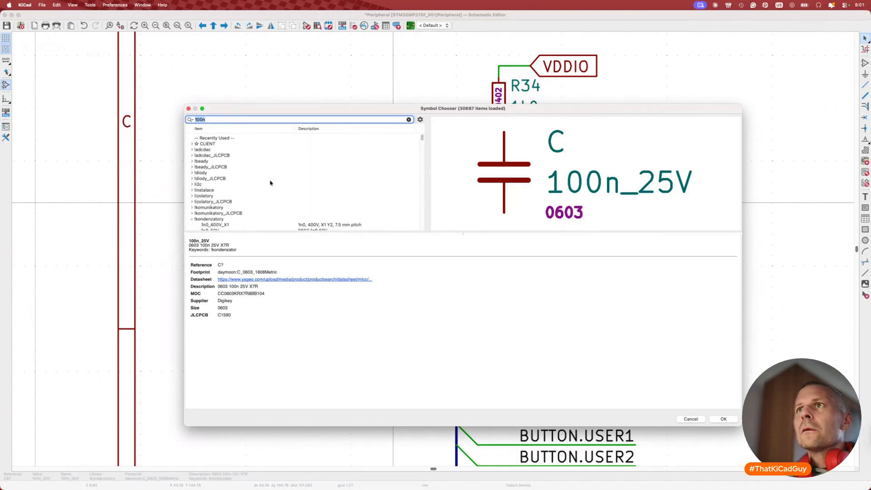
{"action": "scroll", "coordinate": [270, 183], "scroll_direction": "down", "scroll_amount": 3}
{"action": "left_click", "coordinate": [192, 171]}
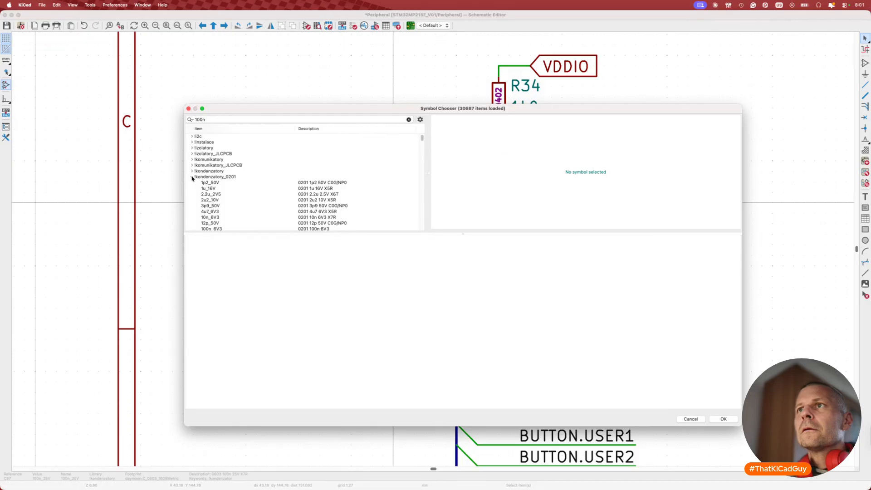
{"action": "left_click", "coordinate": [193, 177]}
{"action": "left_click", "coordinate": [192, 183]}
{"action": "scroll", "coordinate": [221, 205], "scroll_direction": "down", "scroll_amount": 10}
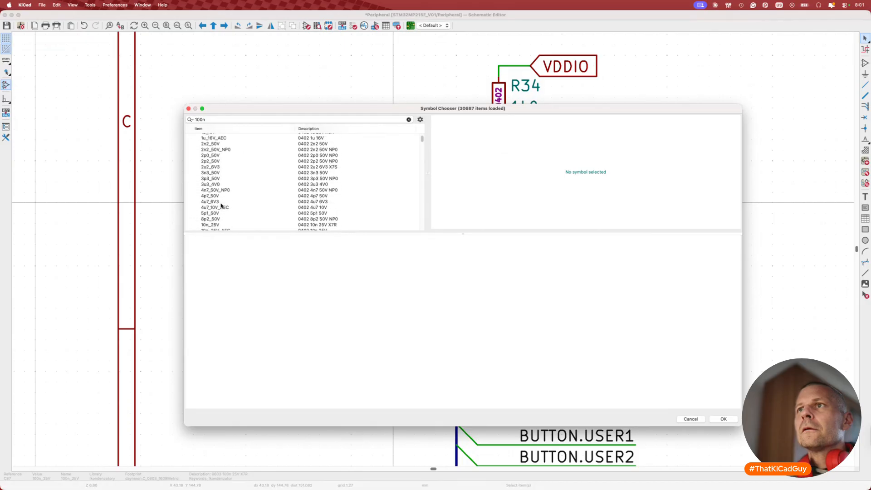
Search the symbols for 100n and choose 100n_25V from !kondenzatory_0402 as the library identifier to match.
{"action": "left_click", "coordinate": [223, 120]}
{"action": "type", "text": "100n"}
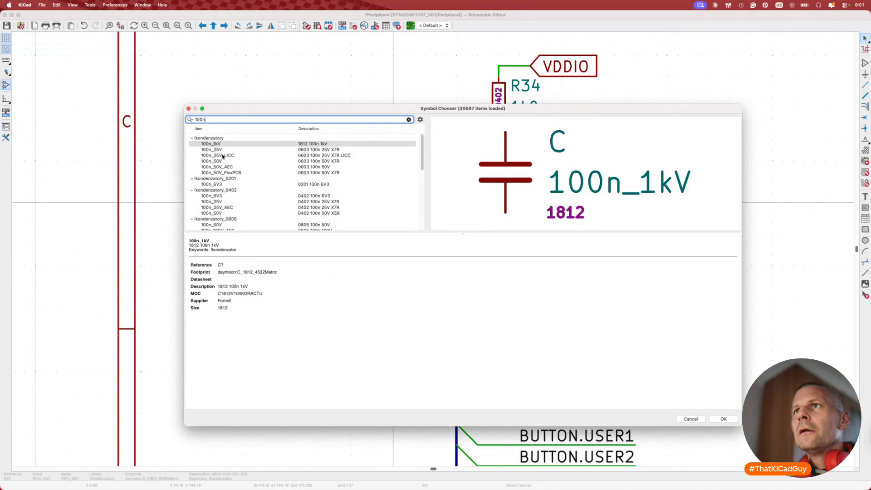
{"action": "left_click", "coordinate": [223, 196]}
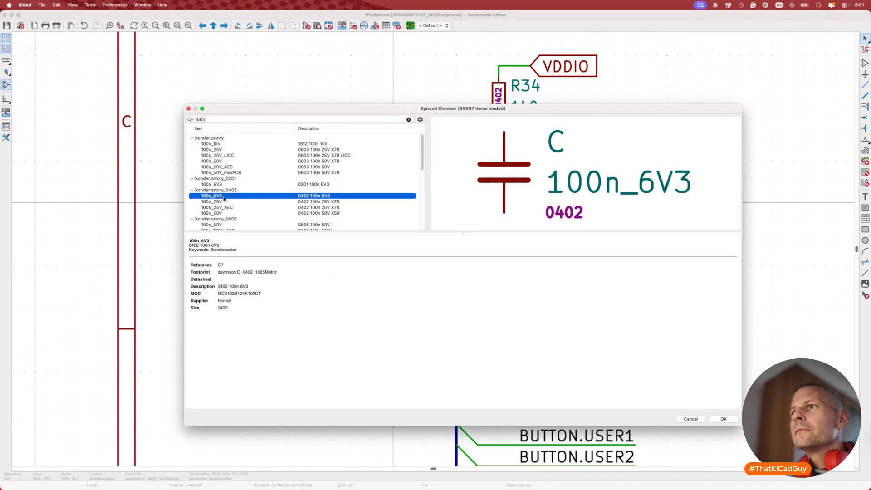
{"action": "left_click", "coordinate": [224, 202]}
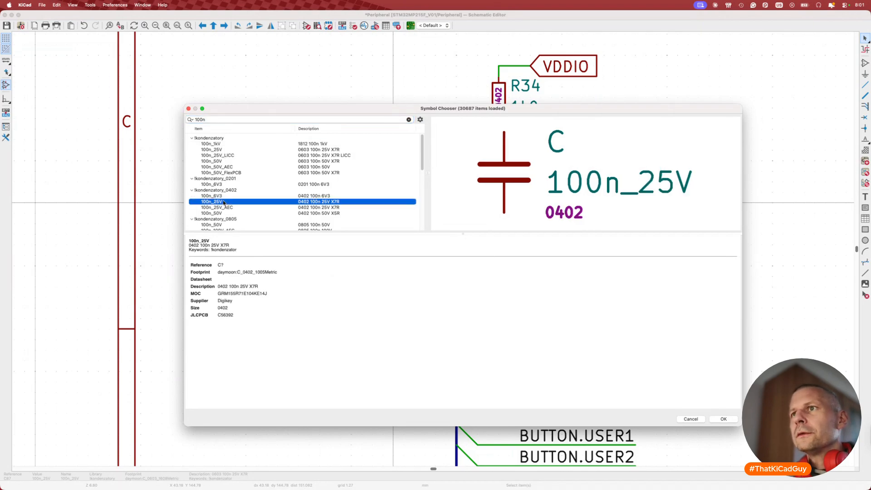
{"action": "double_click", "coordinate": [224, 202]}
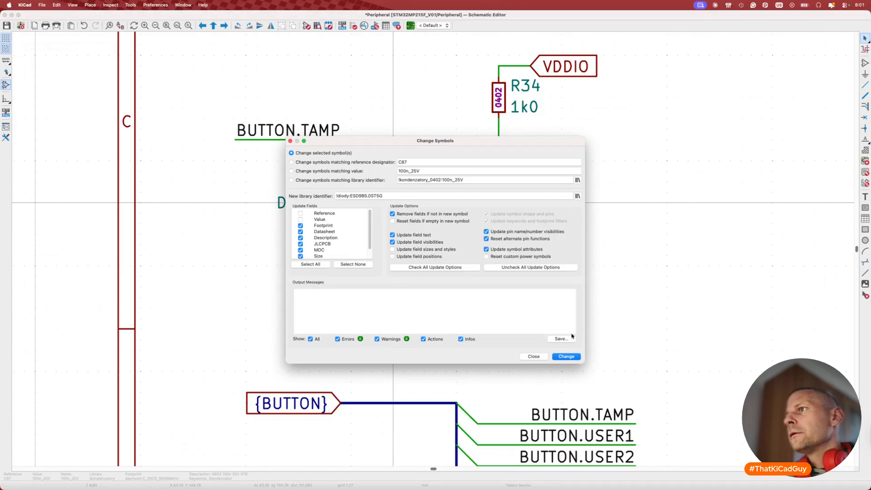
Include the Value field in the update, try to change the symbol of C87, and undo the change.
{"action": "left_click", "coordinate": [300, 219]}
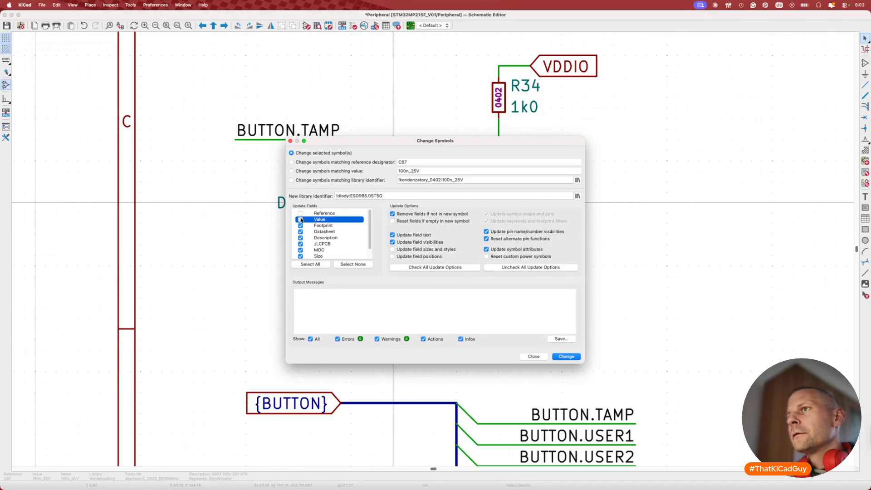
{"action": "left_click", "coordinate": [567, 356]}
{"action": "left_click", "coordinate": [530, 357]}
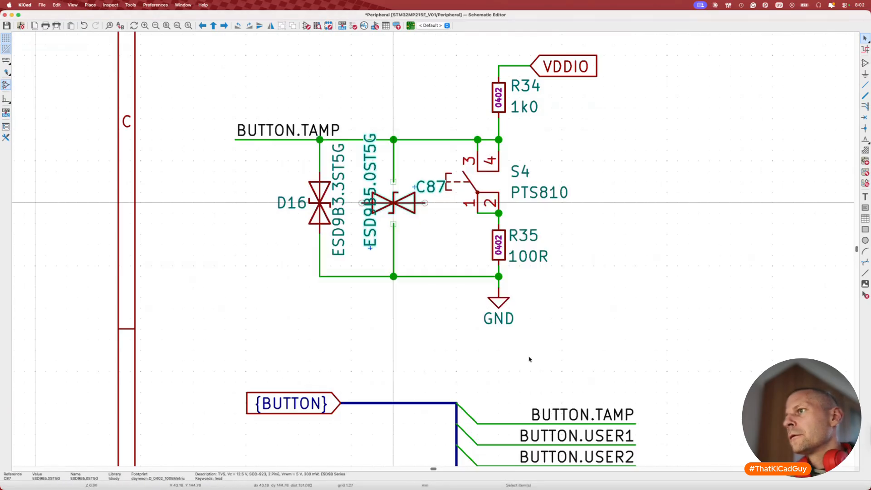
{"action": "key", "text": "super+z"}
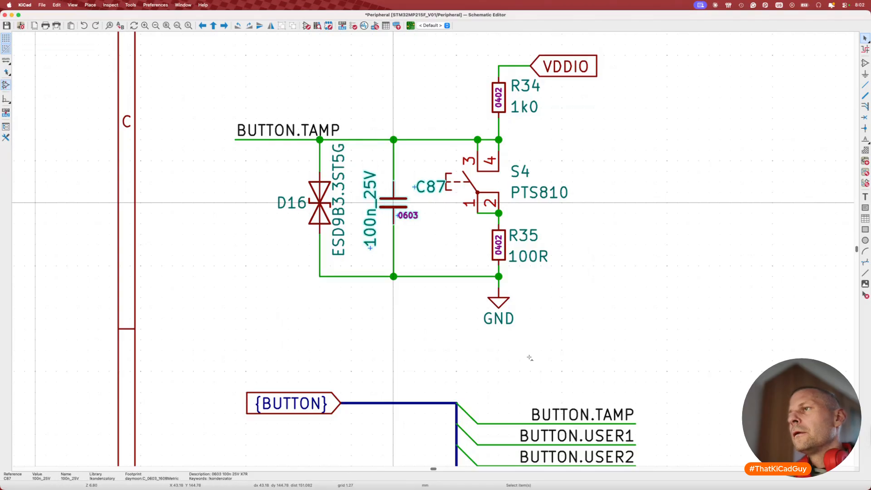
Change the symbol of C87 to 100n_25V from the !kondenzatory_0402 library by setting it as the new library identifier.
{"action": "double_click", "coordinate": [416, 227]}
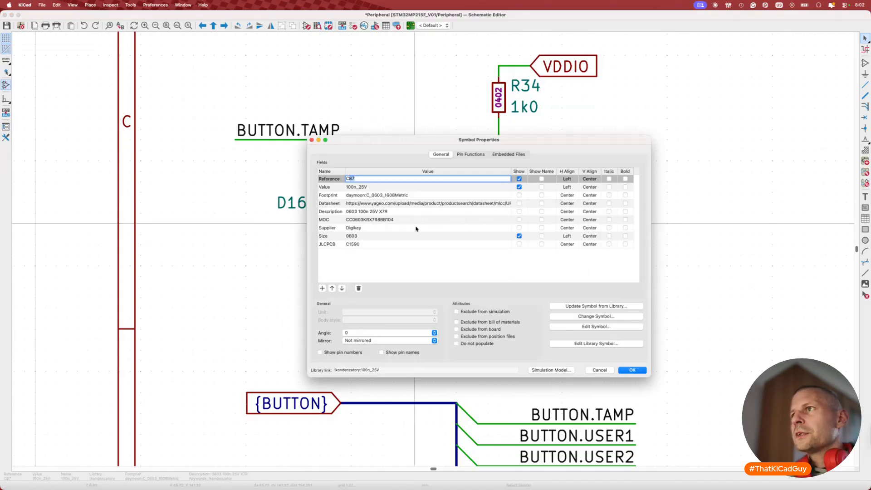
{"action": "left_click", "coordinate": [599, 317]}
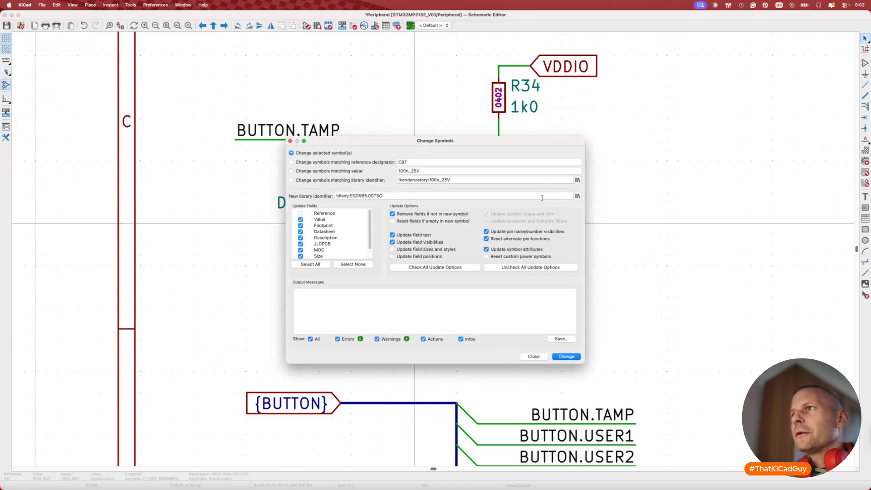
{"action": "left_click", "coordinate": [576, 196]}
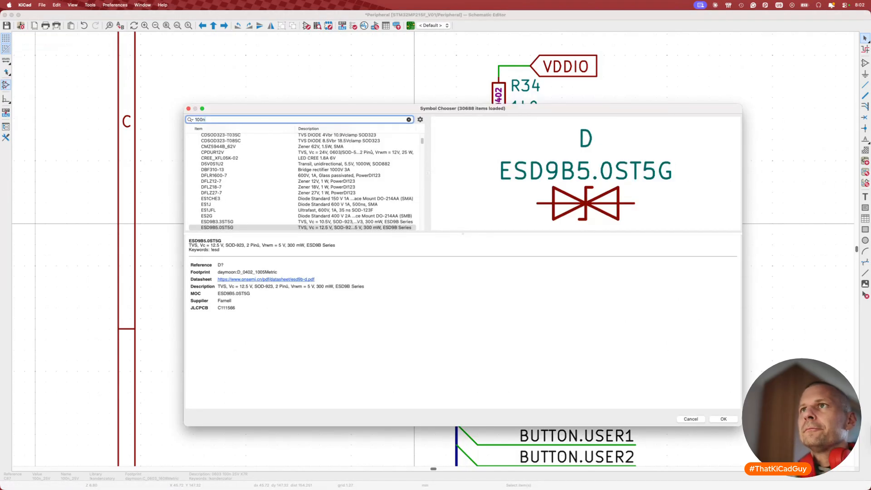
{"action": "type", "text": "100"}
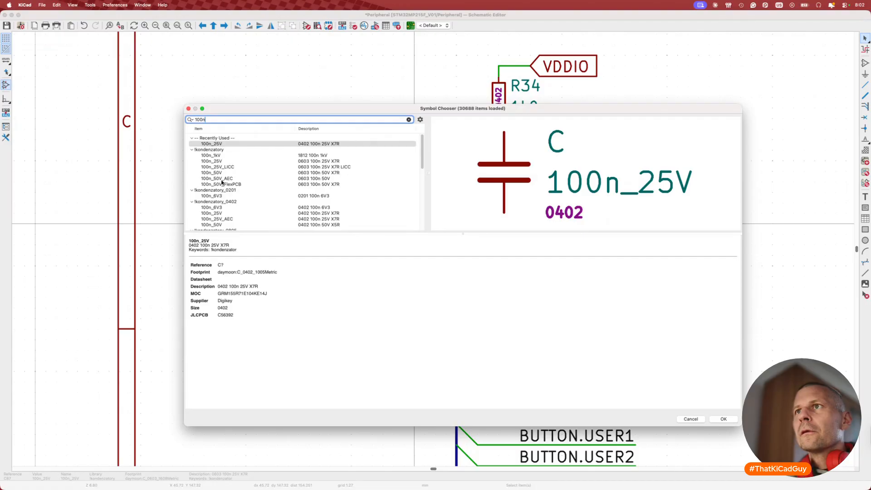
{"action": "left_click", "coordinate": [220, 213]}
{"action": "double_click", "coordinate": [221, 213]}
{"action": "left_click", "coordinate": [566, 357]}
{"action": "left_click", "coordinate": [533, 357]}
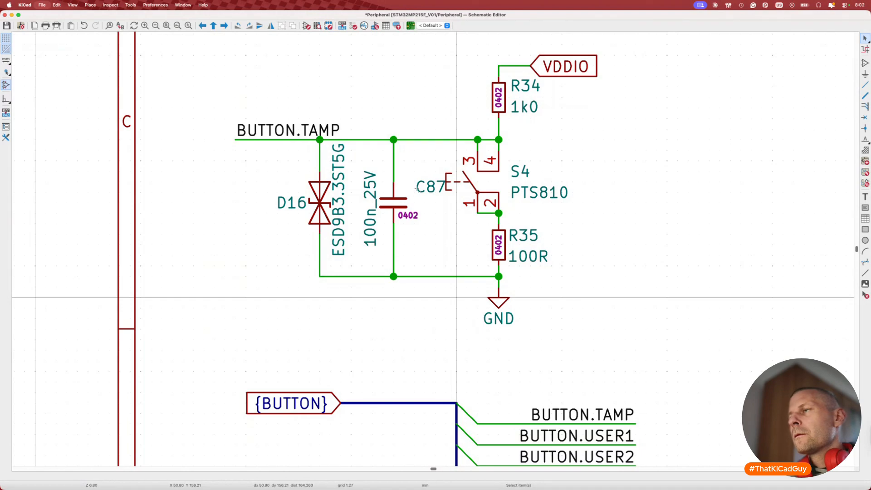
Save the schematic and move C87's reference label slightly away from switch S4.
{"action": "key", "text": "super+s"}
{"action": "mouse_move", "coordinate": [430, 189]}
{"action": "left_mouse_down"}
{"action": "mouse_move", "coordinate": [467, 185]}
{"action": "mouse_move", "coordinate": [416, 186]}
{"action": "left_mouse_up"}
Reopen the bill of materials field table and show its editable symbol grid to recheck the capacitors.
{"action": "left_click", "coordinate": [131, 5]}
{"action": "left_click", "coordinate": [149, 142]}
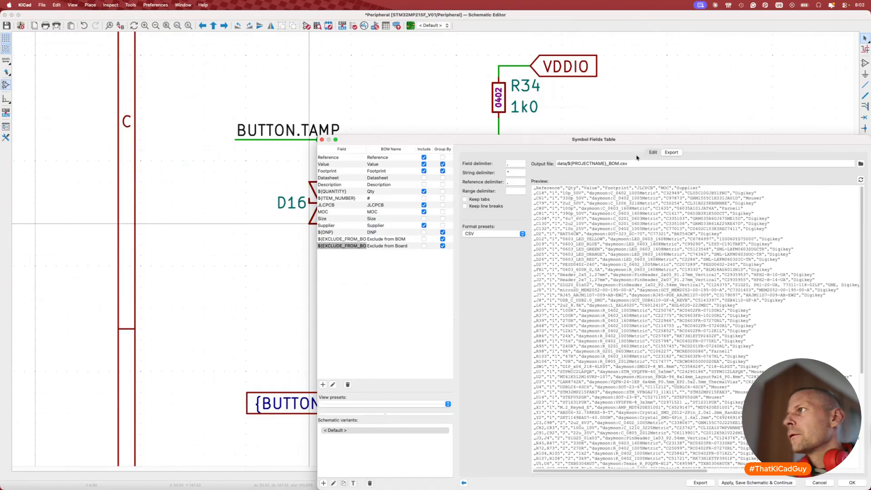
{"action": "left_click", "coordinate": [653, 152]}
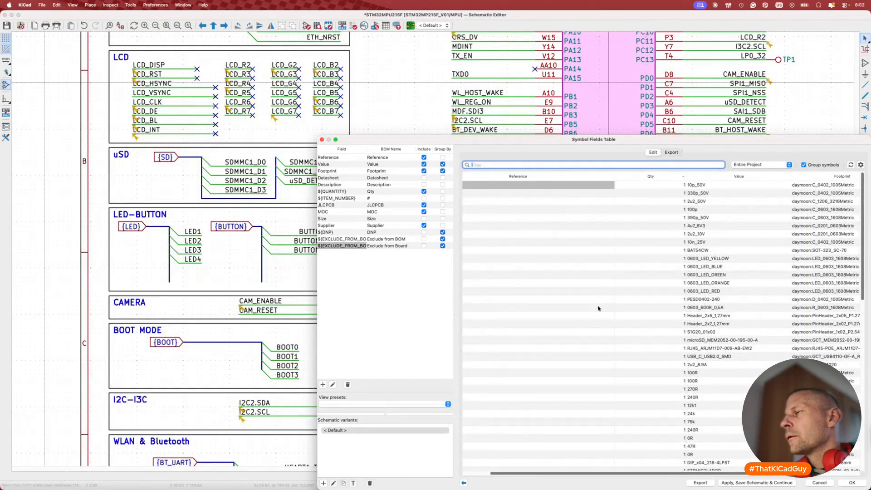
Narrow the Reference and Qty columns, locate resistors R35 and R37 in the schematic, and move the table clear of R37's circuit.
{"action": "left_click_drag", "start_coordinate": [654, 175], "coordinate": [488, 176]}
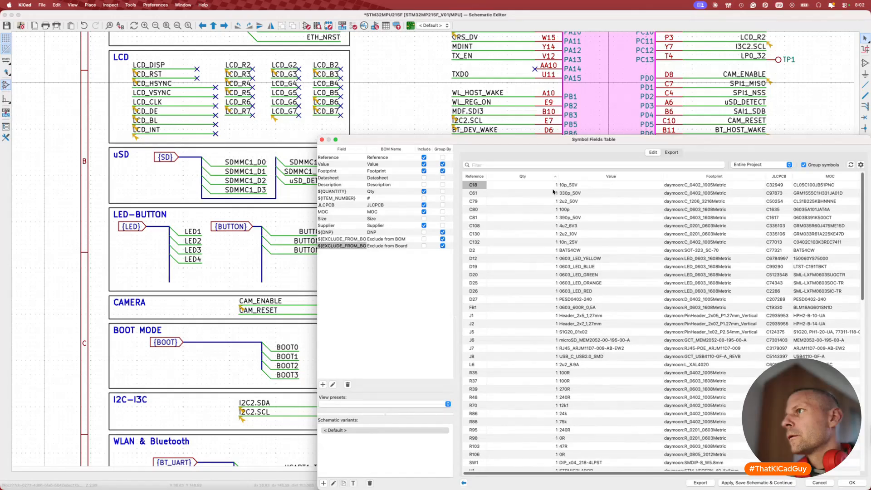
{"action": "left_click_drag", "start_coordinate": [558, 176], "coordinate": [518, 176]}
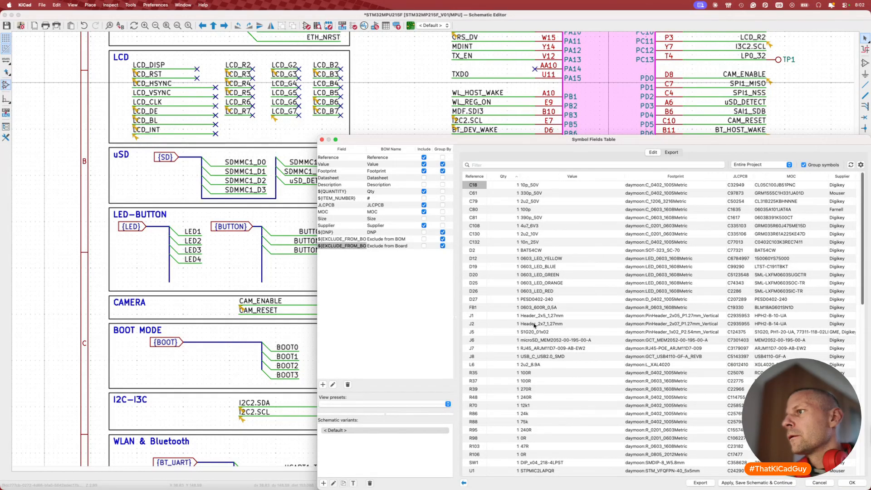
{"action": "double_click", "coordinate": [533, 373]}
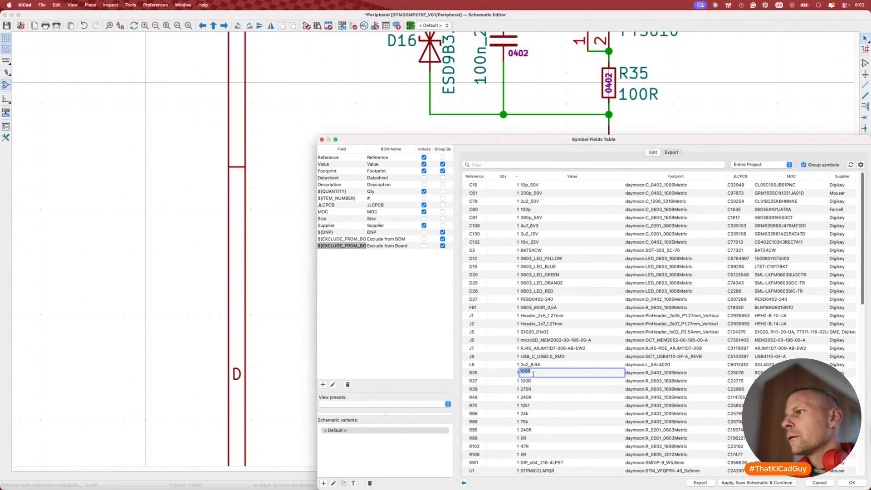
{"action": "double_click", "coordinate": [534, 381]}
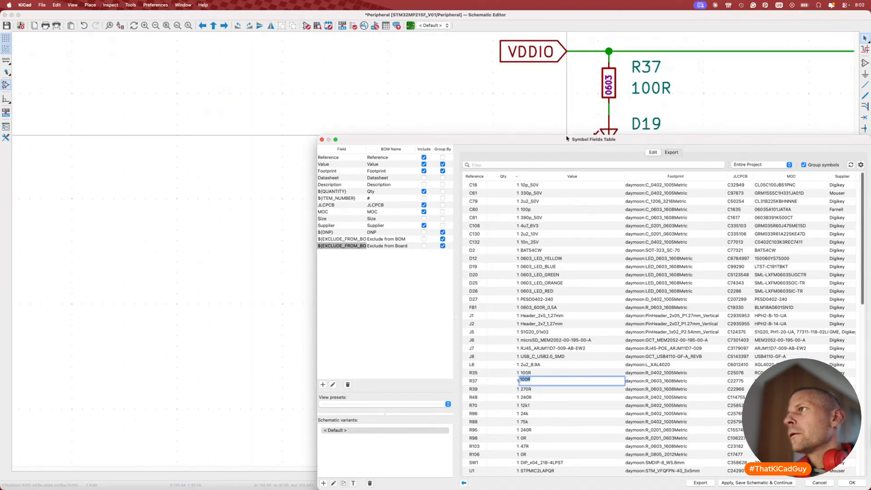
{"action": "left_click_drag", "start_coordinate": [554, 146], "coordinate": [550, 336]}
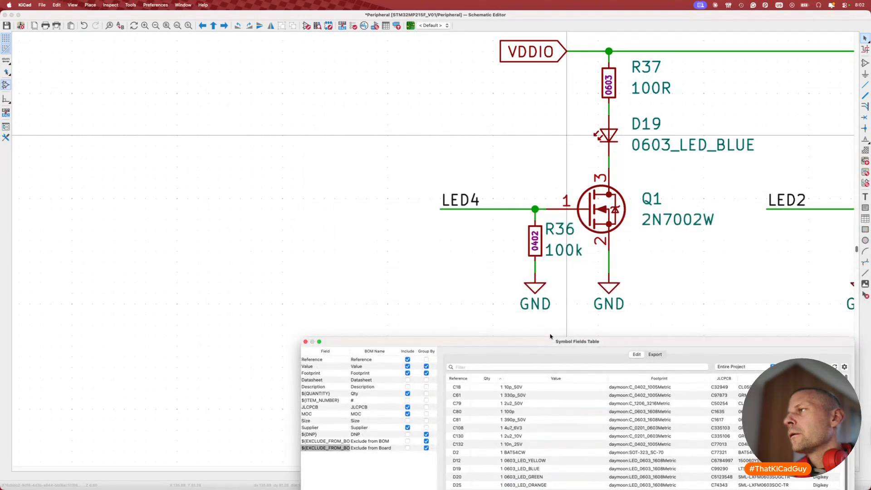
{"action": "left_click_drag", "start_coordinate": [550, 337], "coordinate": [549, 317]}
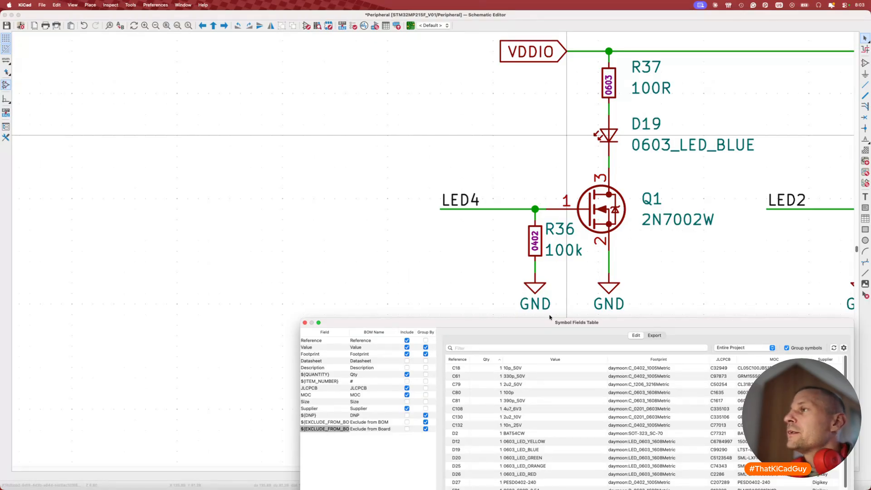
Start changing the symbol of R37, search the symbol library for 100r, and select 100R from the !rezistory_0402 library as the replacement.
{"action": "left_click", "coordinate": [617, 87]}
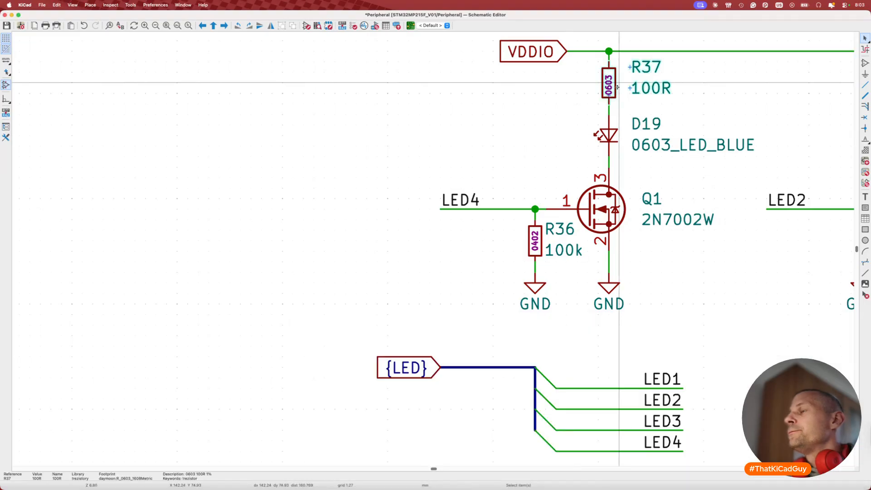
{"action": "double_click", "coordinate": [617, 88]}
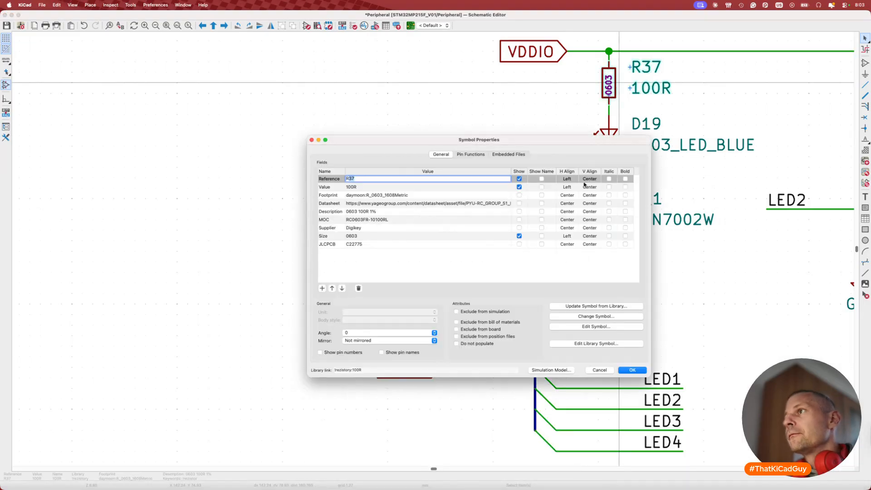
{"action": "left_click", "coordinate": [605, 316]}
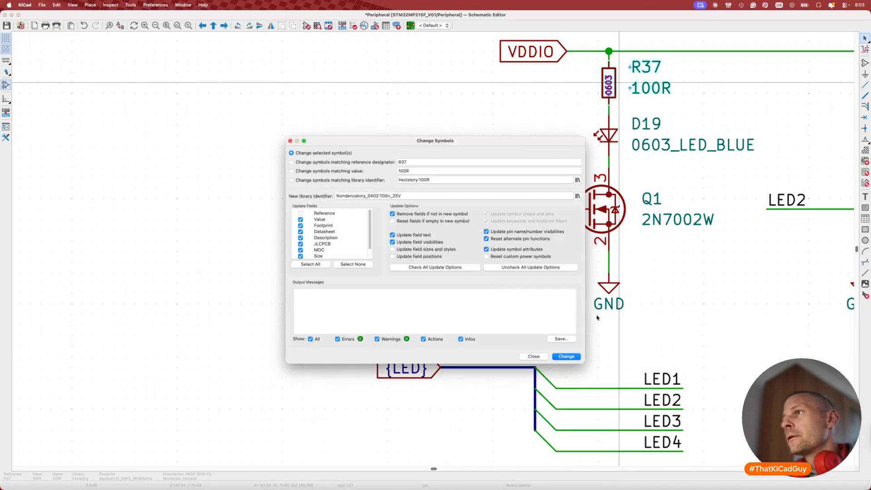
{"action": "left_click", "coordinate": [577, 196]}
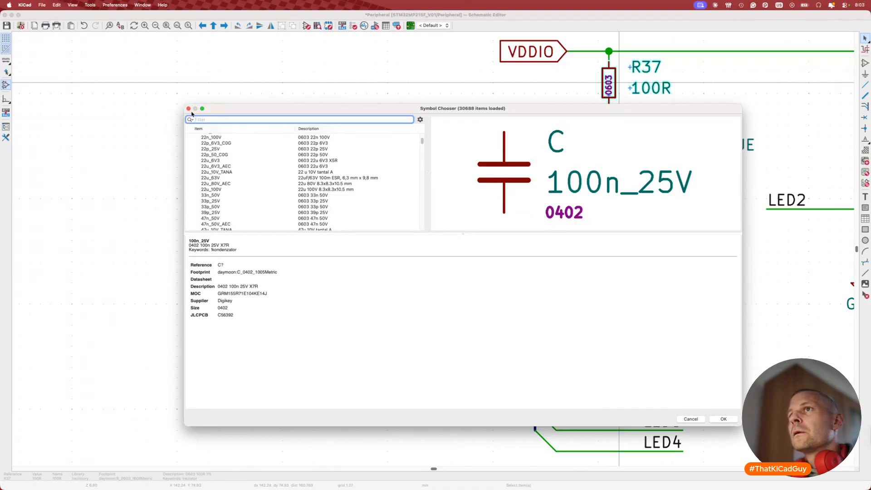
{"action": "key", "text": "Return"}
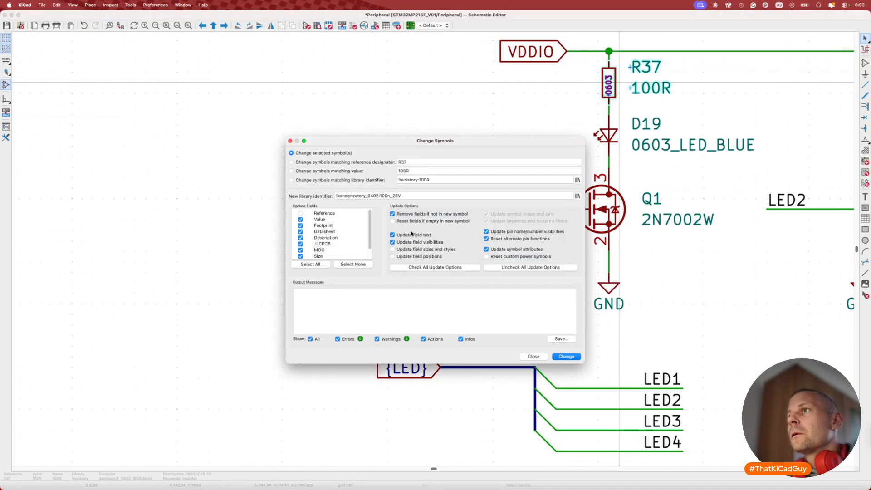
{"action": "left_click", "coordinate": [577, 196]}
{"action": "type", "text": "100r"}
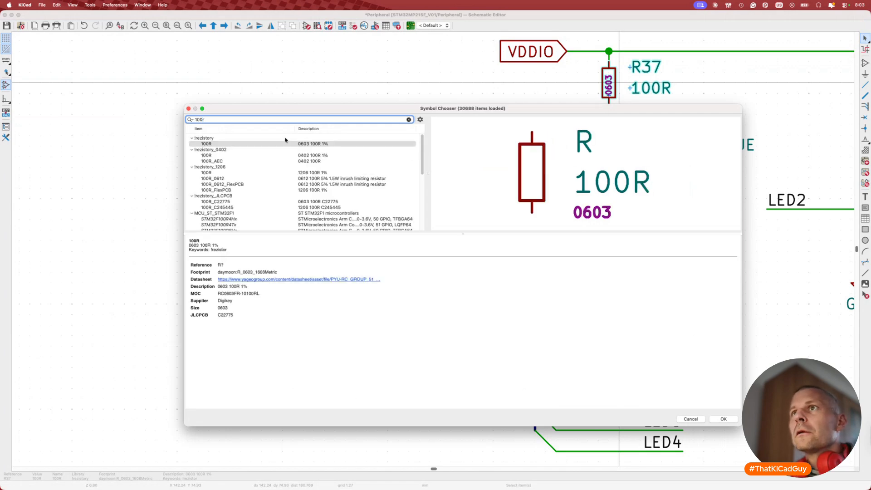
{"action": "left_click", "coordinate": [205, 156]}
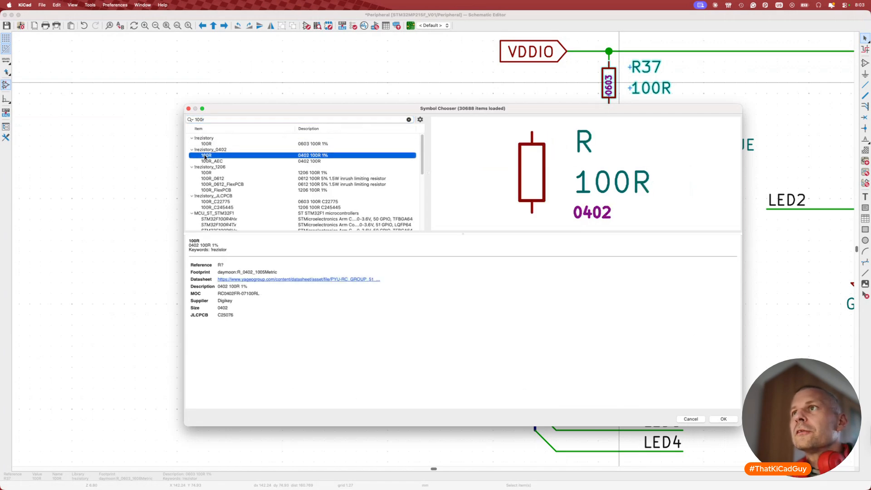
Change R37 to the 0402 100R symbol from the !rezistory_0402 library and save the schematic.
{"action": "double_click", "coordinate": [209, 157]}
{"action": "left_click", "coordinate": [573, 358]}
{"action": "left_click", "coordinate": [542, 357]}
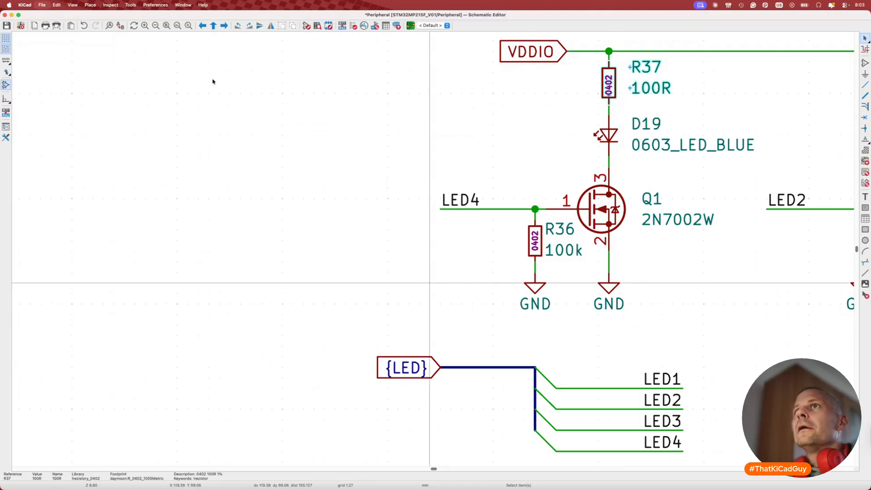
{"action": "key", "text": "super+s"}
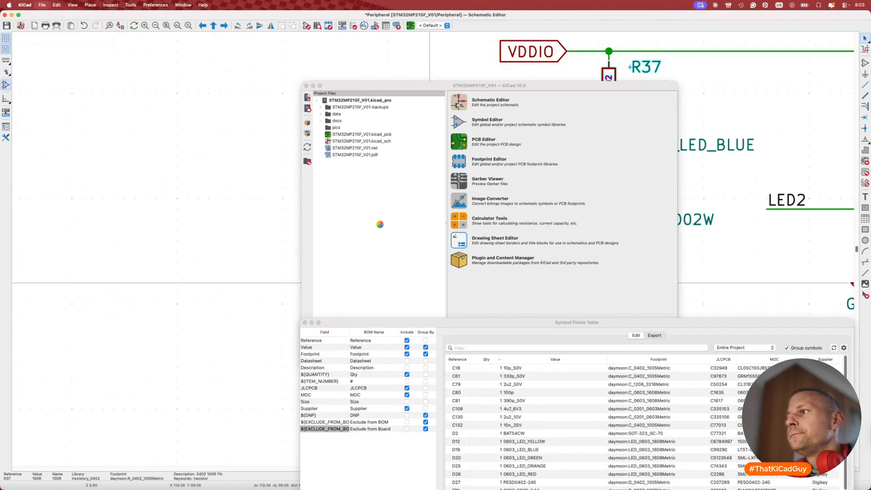
Locate the single-use capacitors C132 and C80 in the schematic from the Symbol Fields Table.
{"action": "double_click", "coordinate": [521, 424]}
{"action": "scroll", "coordinate": [522, 427], "scroll_direction": "down", "scroll_amount": 2}
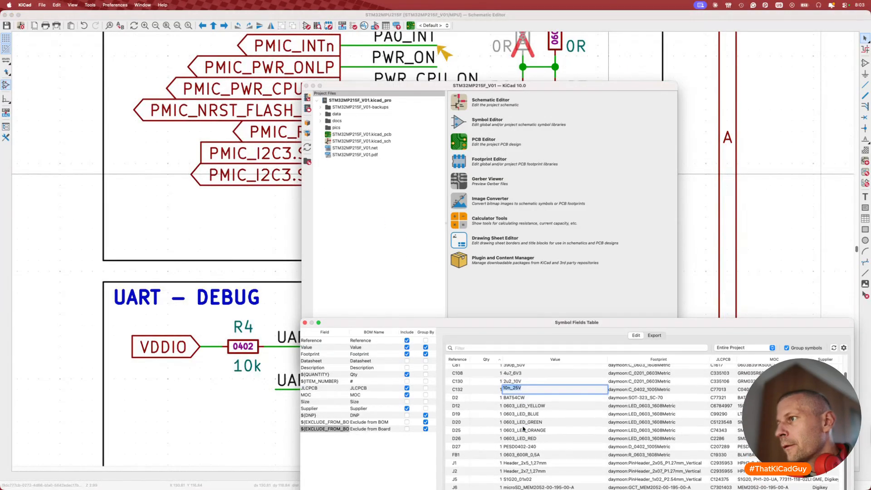
{"action": "scroll", "coordinate": [523, 428], "scroll_direction": "up", "scroll_amount": 2}
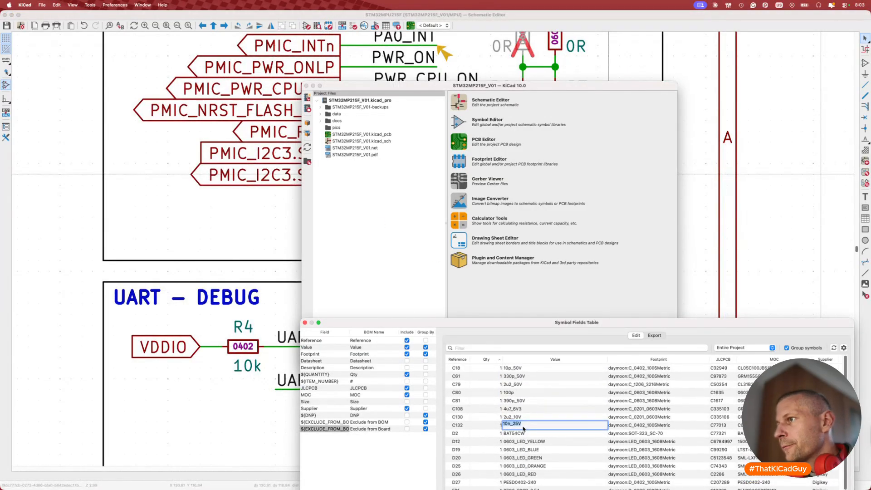
{"action": "double_click", "coordinate": [532, 391]}
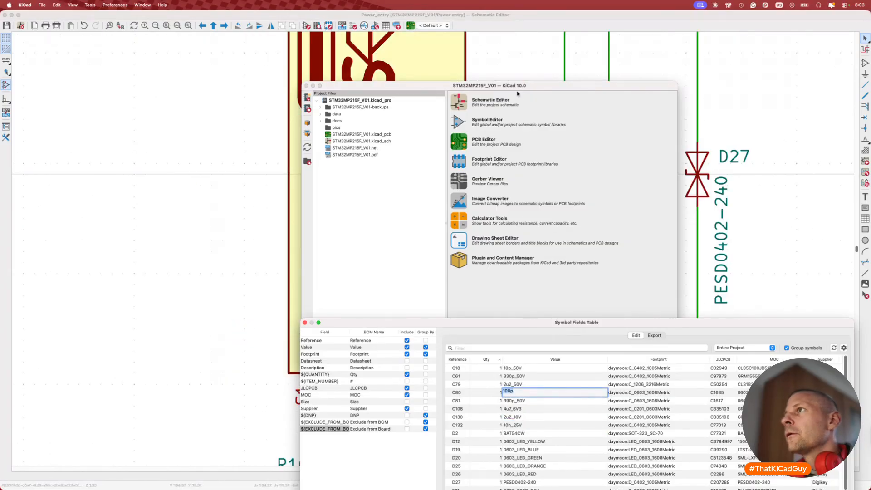
{"action": "left_click", "coordinate": [521, 64]}
{"action": "key", "text": "super+grave"}
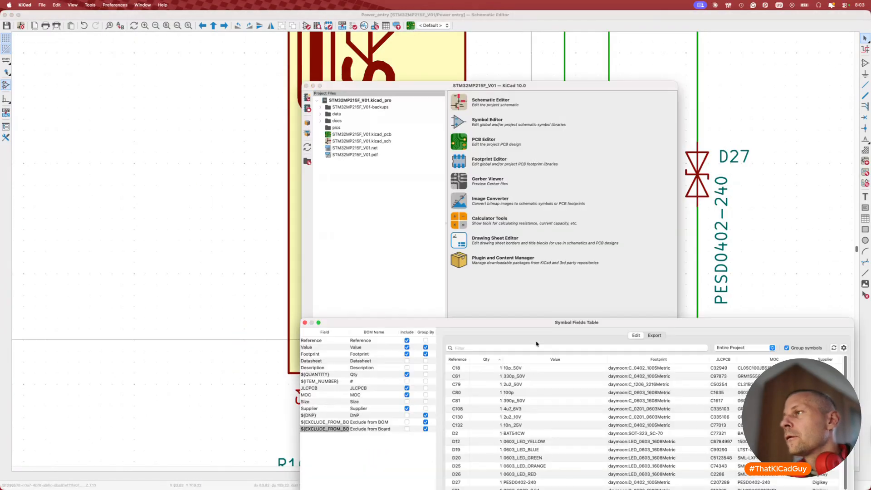
Move the project manager window off the schematic and examine C80 near the USB-C connector.
{"action": "left_click", "coordinate": [454, 88]}
{"action": "left_click_drag", "start_coordinate": [454, 88], "coordinate": [165, 96]}
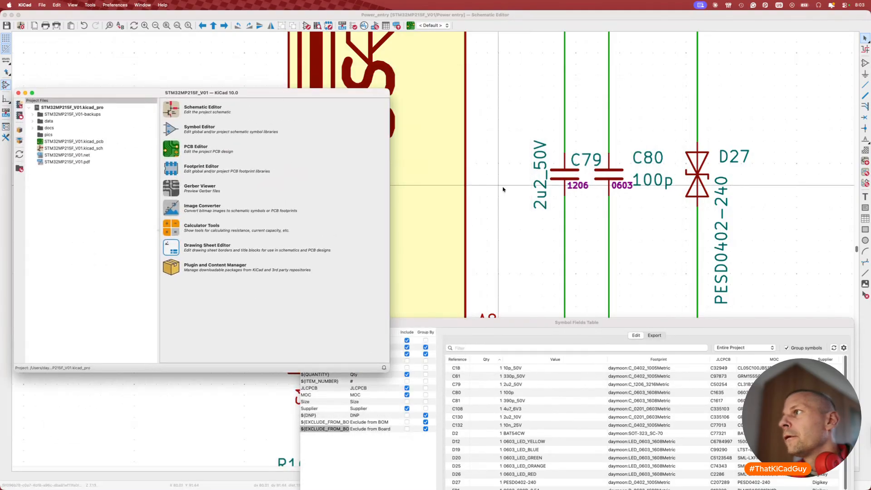
{"action": "left_click", "coordinate": [633, 226]}
{"action": "scroll", "coordinate": [634, 226], "scroll_direction": "up", "scroll_amount": 1}
{"action": "scroll", "coordinate": [634, 227], "scroll_direction": "up", "scroll_amount": 7}
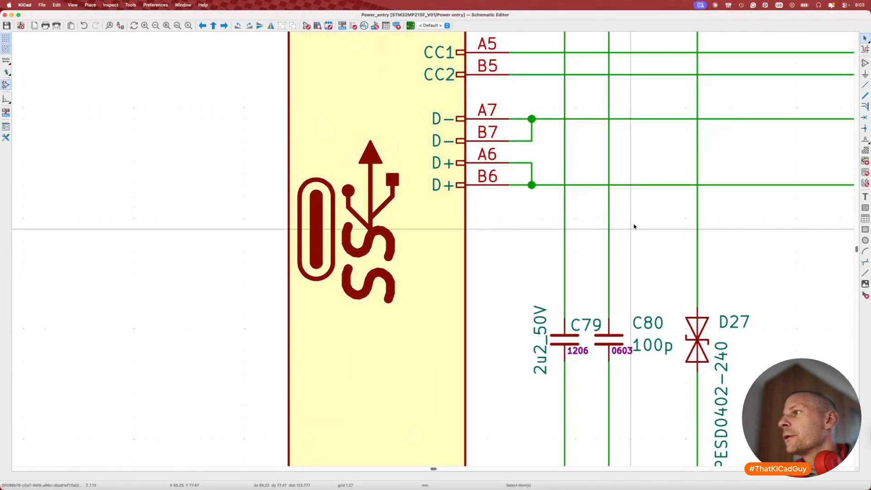
{"action": "scroll", "coordinate": [634, 227], "scroll_direction": "down", "scroll_amount": 6}
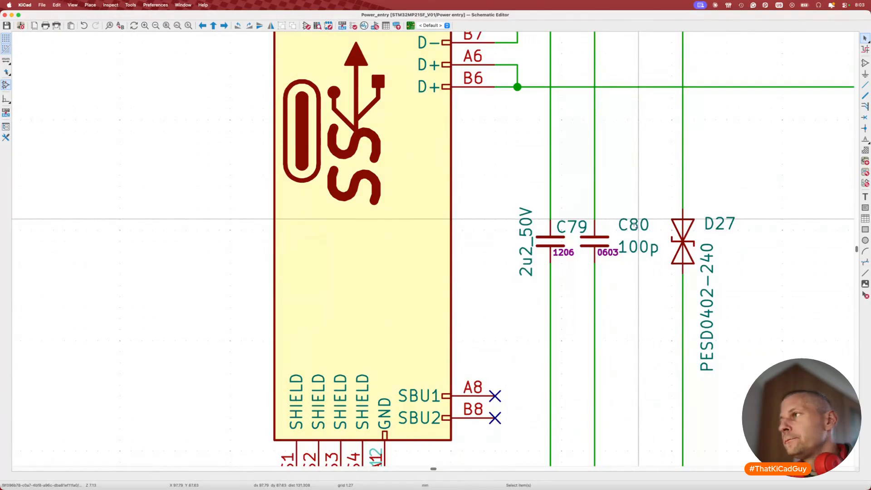
Locate C61 on the Ethernet sheet from the Symbol Fields Table and check its value field.
{"action": "key", "text": "super+grave"}
{"action": "key", "text": "super+grave"}
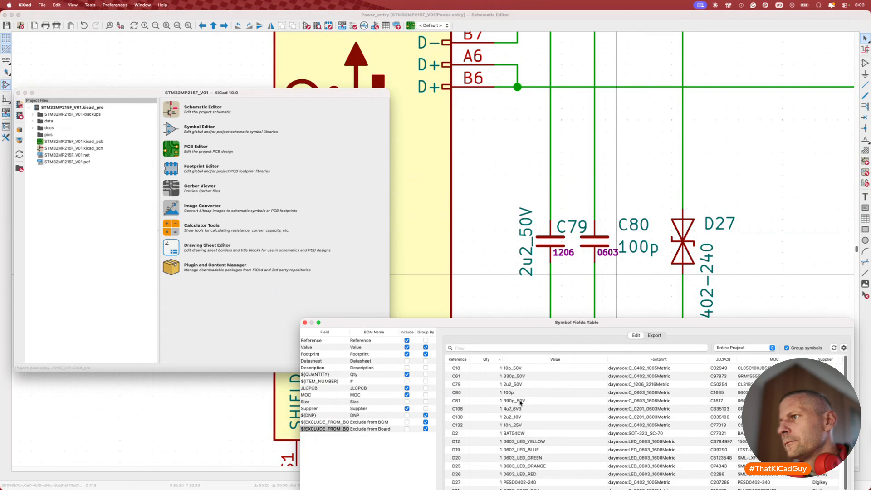
{"action": "double_click", "coordinate": [521, 376]}
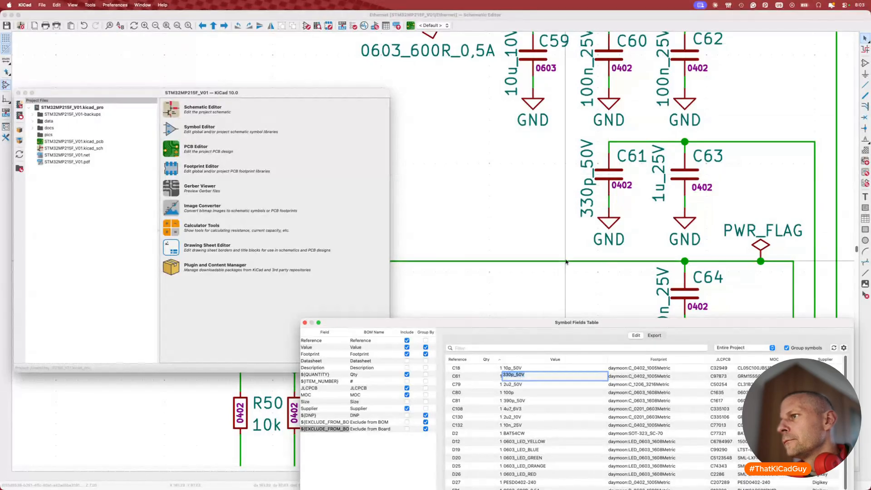
{"action": "left_click", "coordinate": [594, 183]}
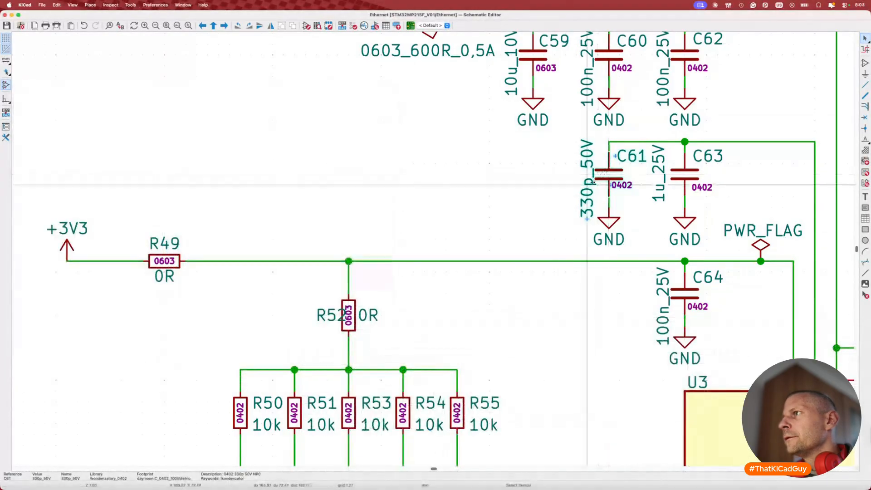
{"action": "double_click", "coordinate": [593, 183]}
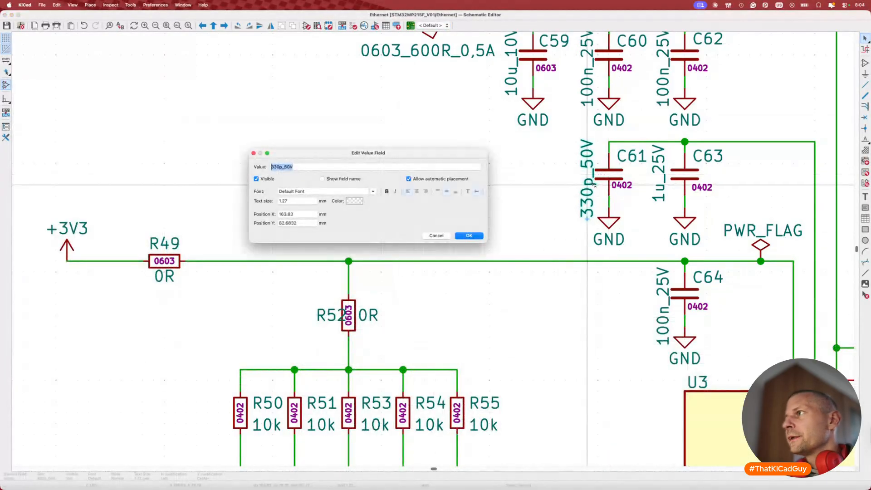
{"action": "key", "text": "Escape"}
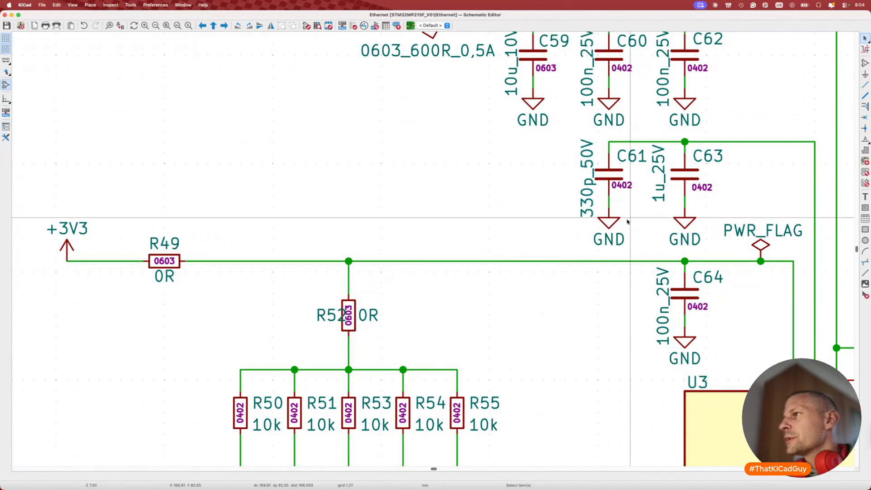
Set the electrical type of pin 6 (VDDCR) to Passive in U3's LAN8742A library symbol and return to the schematic.
{"action": "scroll", "coordinate": [624, 233], "scroll_direction": "right", "scroll_amount": 3}
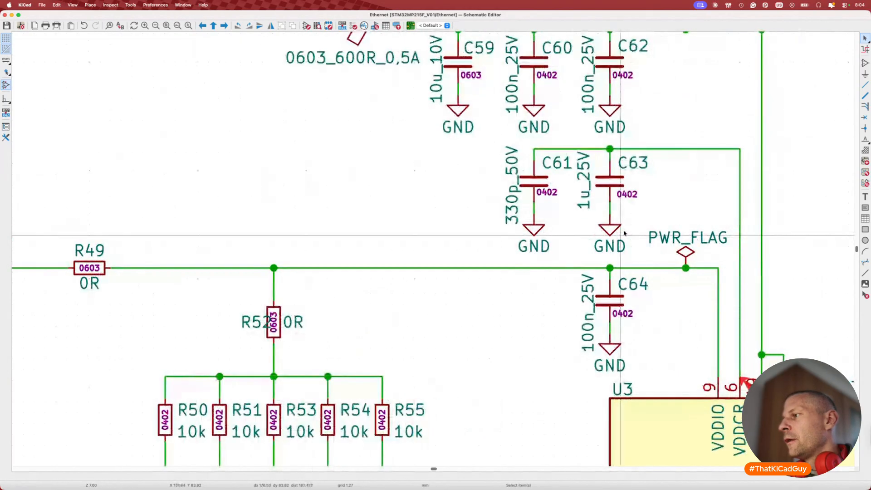
{"action": "left_click", "coordinate": [695, 420]}
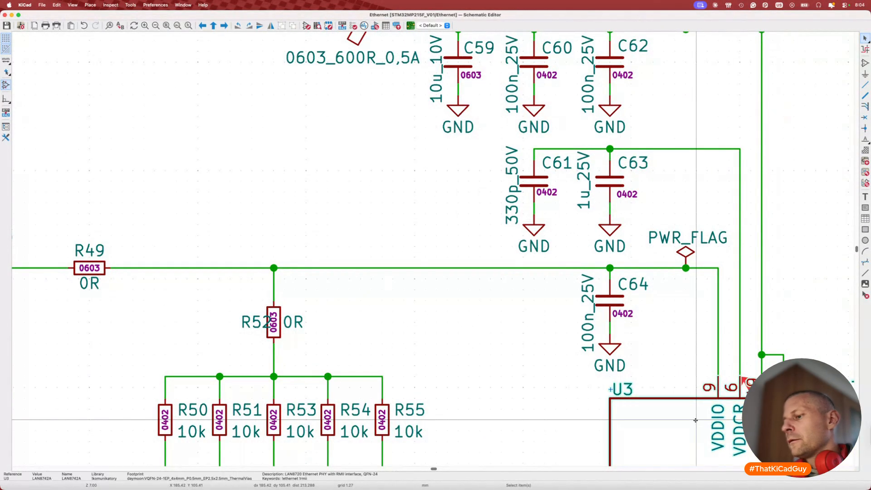
{"action": "double_click", "coordinate": [695, 420]}
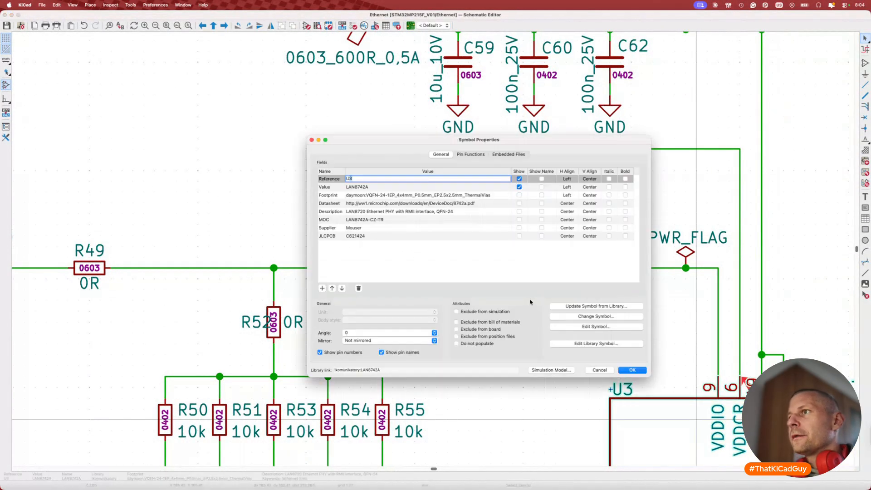
{"action": "left_click", "coordinate": [596, 344]}
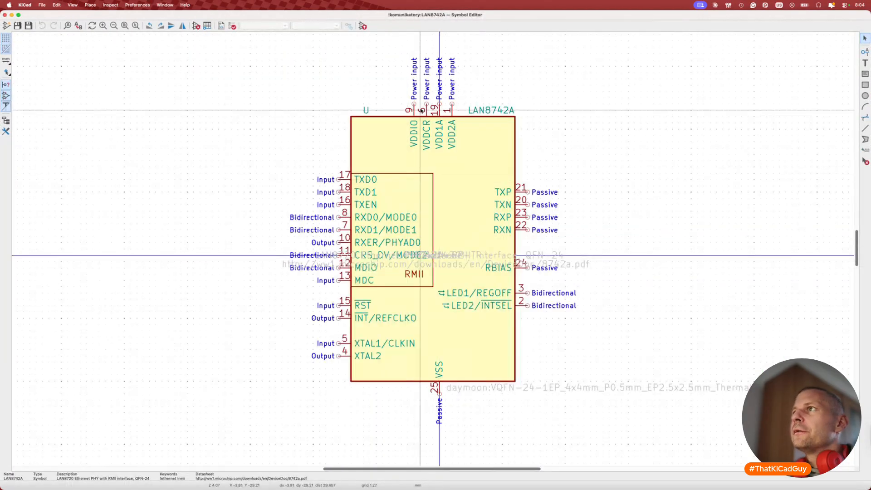
{"action": "double_click", "coordinate": [422, 113]}
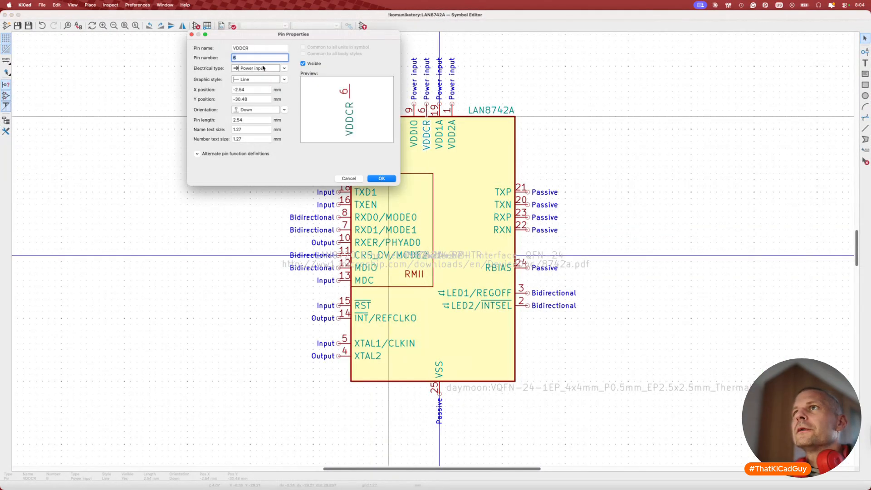
{"action": "left_click", "coordinate": [263, 68]}
{"action": "left_click", "coordinate": [258, 83]}
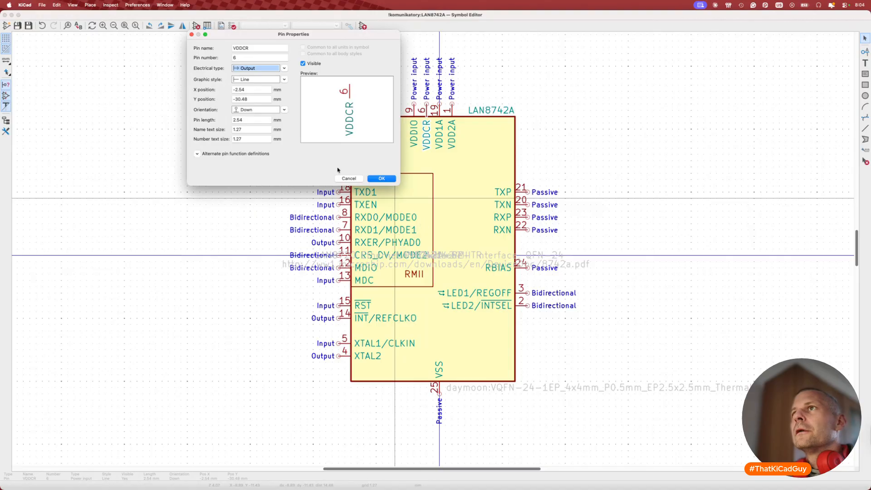
{"action": "left_click", "coordinate": [285, 68]}
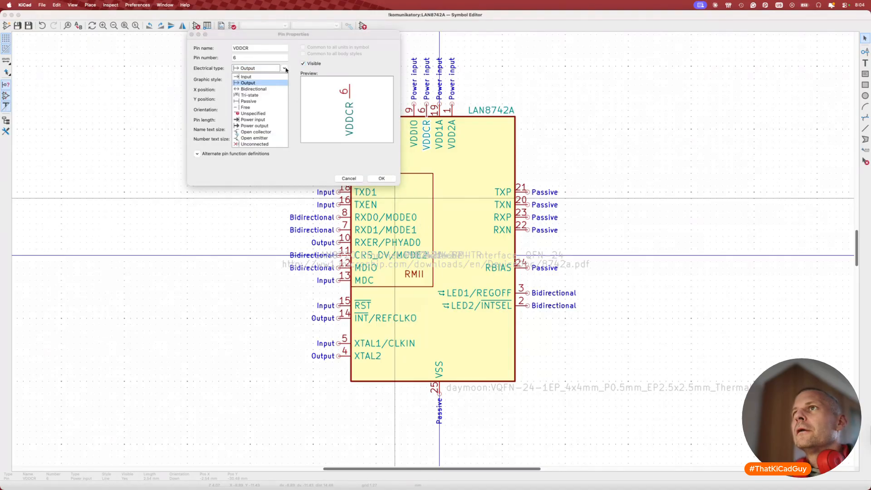
{"action": "left_click", "coordinate": [258, 102]}
{"action": "left_click", "coordinate": [382, 178]}
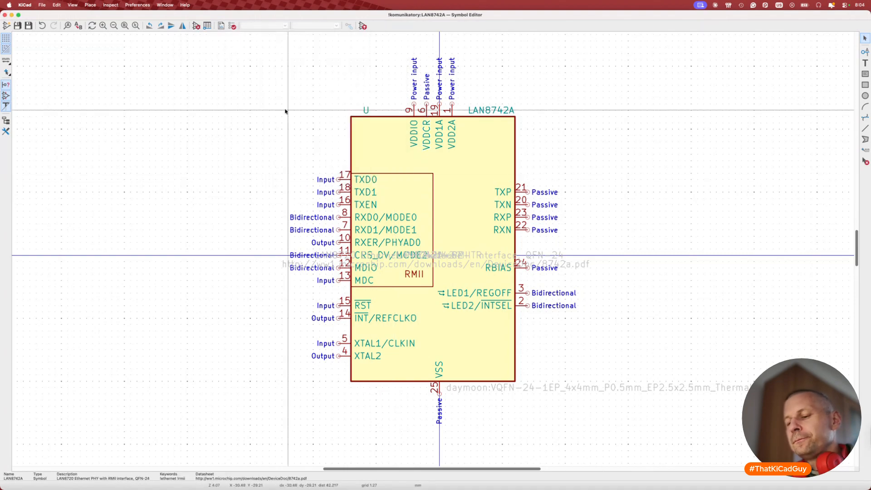
{"action": "key", "text": "super+w"}
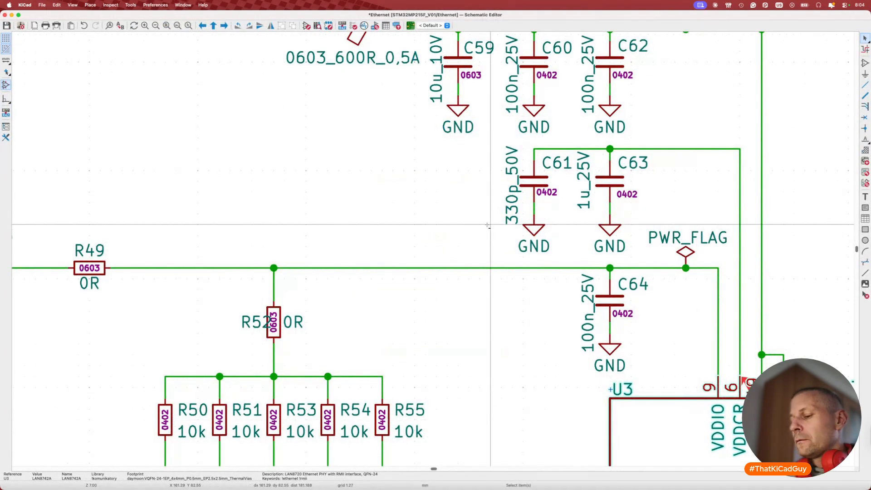
Update the U3 symbol in the schematic from its library.
{"action": "key", "text": "super+u"}
{"action": "left_click", "coordinate": [647, 377]}
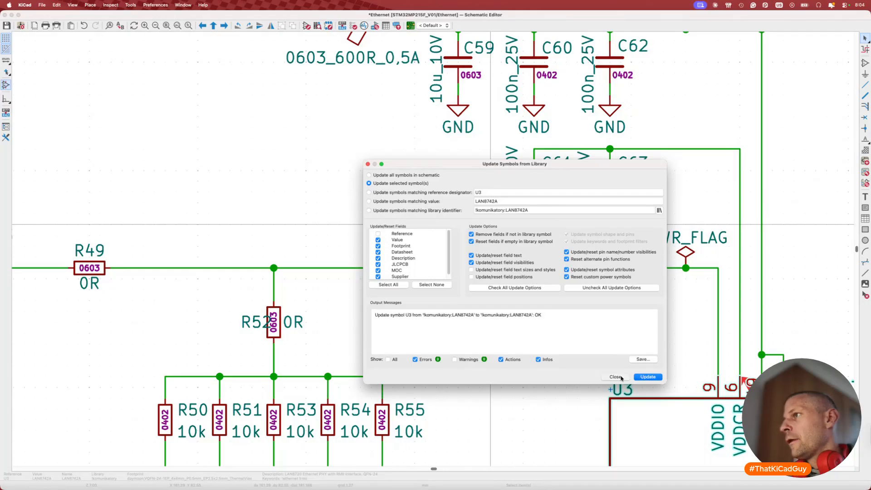
{"action": "left_click", "coordinate": [615, 376]}
On the Power entry sheet, change C80 to the 330p_50V 0402 symbol from the !kondenzatory_0402 library.
{"action": "scroll", "coordinate": [535, 337], "scroll_direction": "down", "scroll_amount": 5}
{"action": "key", "text": "alt+BackSpace"}
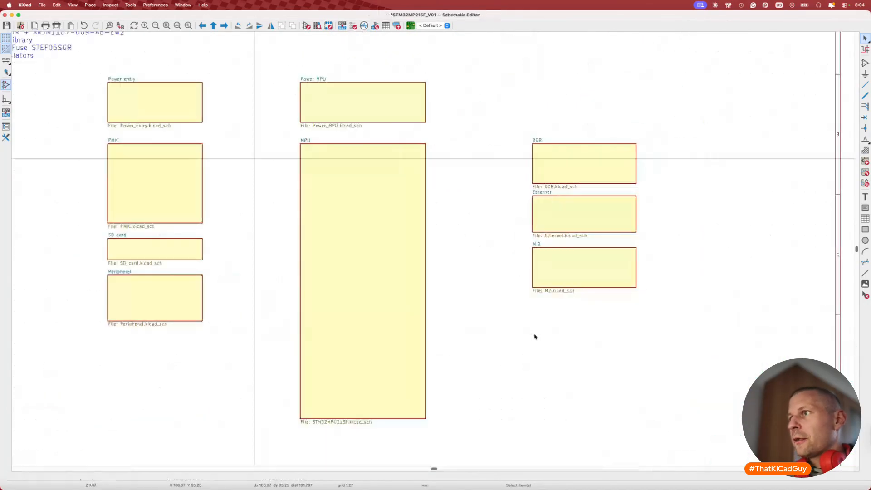
{"action": "double_click", "coordinate": [175, 109]}
{"action": "double_click", "coordinate": [585, 241]}
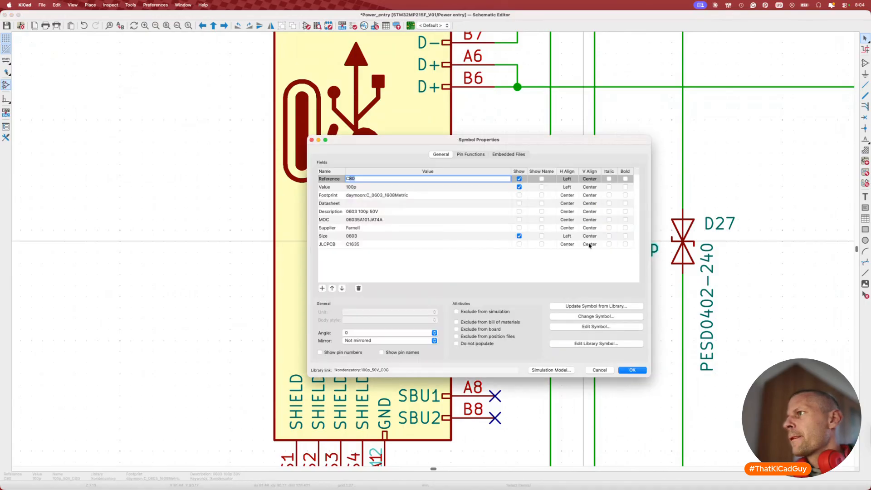
{"action": "left_click", "coordinate": [610, 317]}
{"action": "left_click", "coordinate": [577, 195]}
{"action": "type", "text": "330p"}
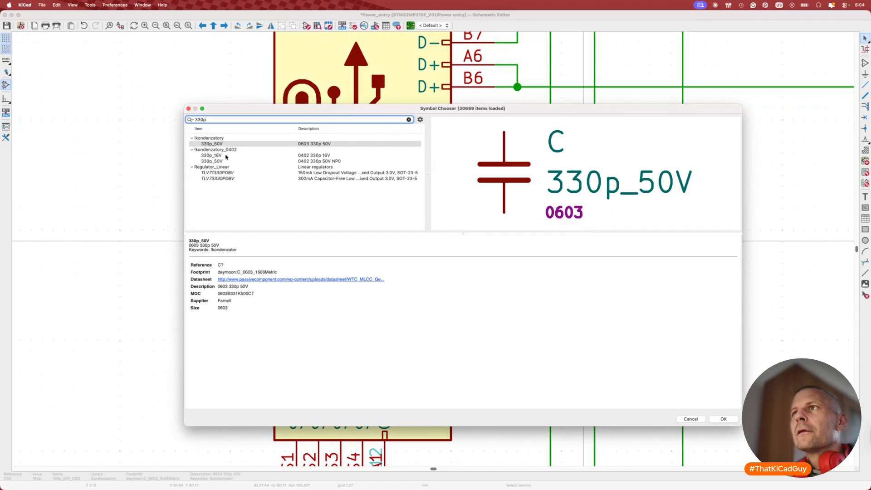
{"action": "left_click", "coordinate": [226, 155]}
{"action": "left_click", "coordinate": [227, 161]}
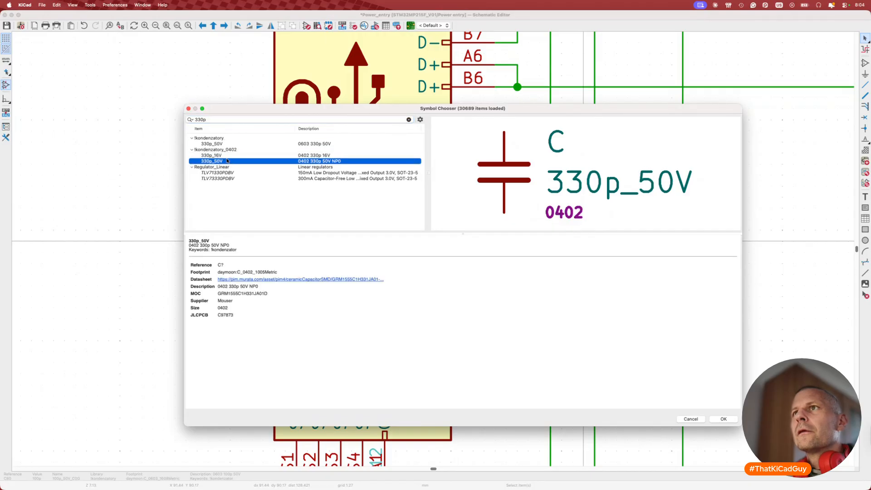
{"action": "double_click", "coordinate": [226, 162]}
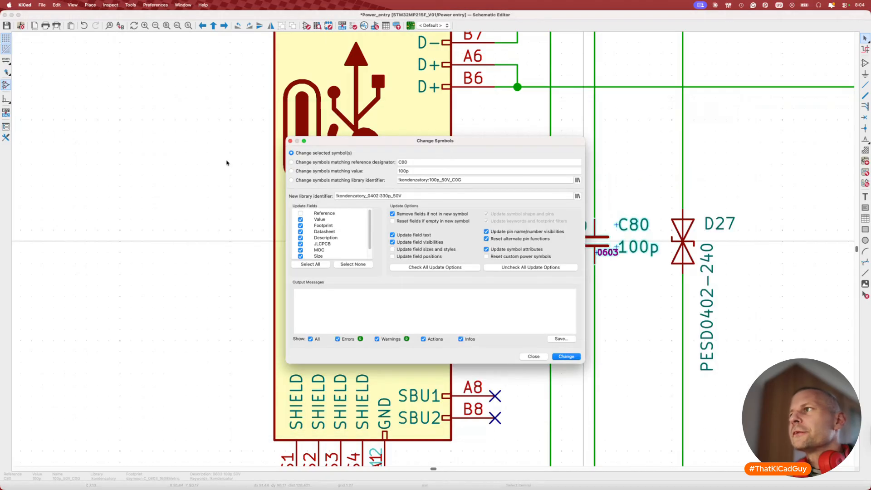
{"action": "left_click", "coordinate": [566, 357]}
{"action": "left_click", "coordinate": [533, 357]}
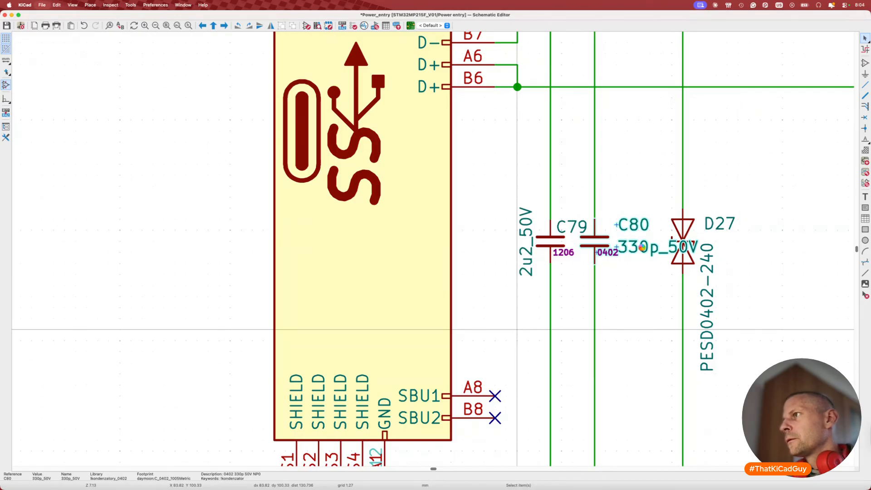
Rotate C80's value text to vertical and place it beside the capacitor, on the side facing C79.
{"action": "key", "text": "m"}
{"action": "key", "text": "r"}
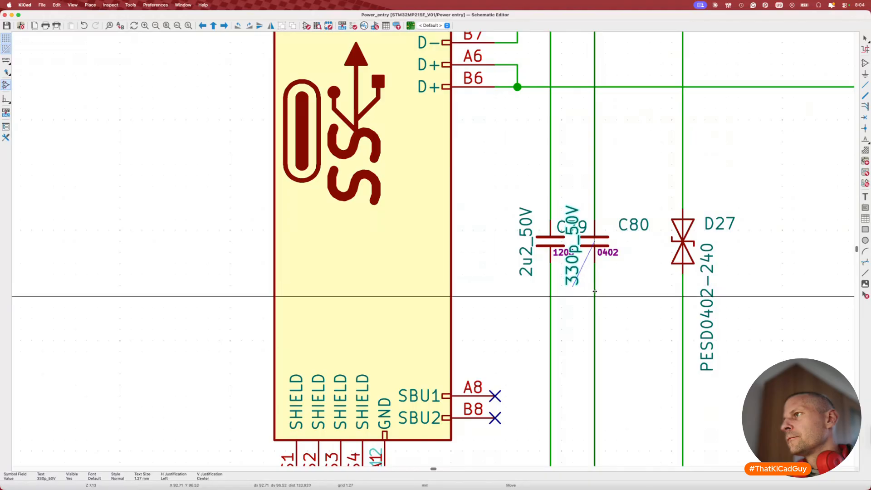
{"action": "left_click", "coordinate": [594, 292]}
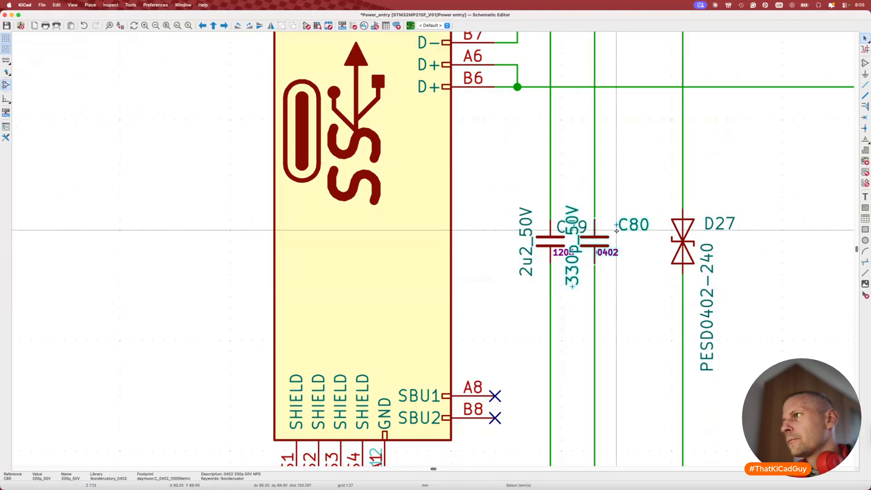
Move C80 away from C79 towards D27, realign its ground symbol so the wire below runs straight, and save the schematic.
{"action": "mouse_move", "coordinate": [622, 227]}
{"action": "left_mouse_down"}
{"action": "mouse_move", "coordinate": [602, 229]}
{"action": "mouse_move", "coordinate": [629, 241]}
{"action": "left_mouse_up"}
{"action": "left_click", "coordinate": [597, 241]}
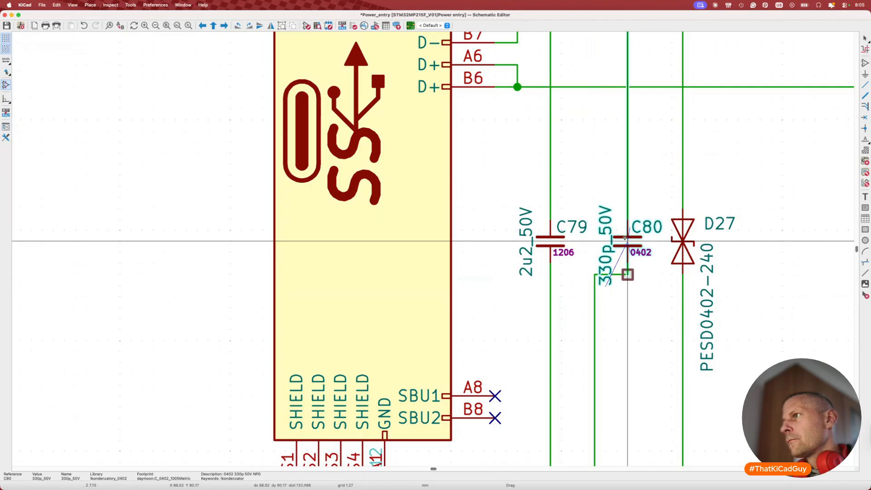
{"action": "scroll", "coordinate": [613, 290], "scroll_direction": "down", "scroll_amount": 10}
{"action": "left_click", "coordinate": [590, 396]}
{"action": "left_click_drag", "start_coordinate": [590, 396], "coordinate": [634, 394]}
{"action": "scroll", "coordinate": [634, 393], "scroll_direction": "up", "scroll_amount": 7}
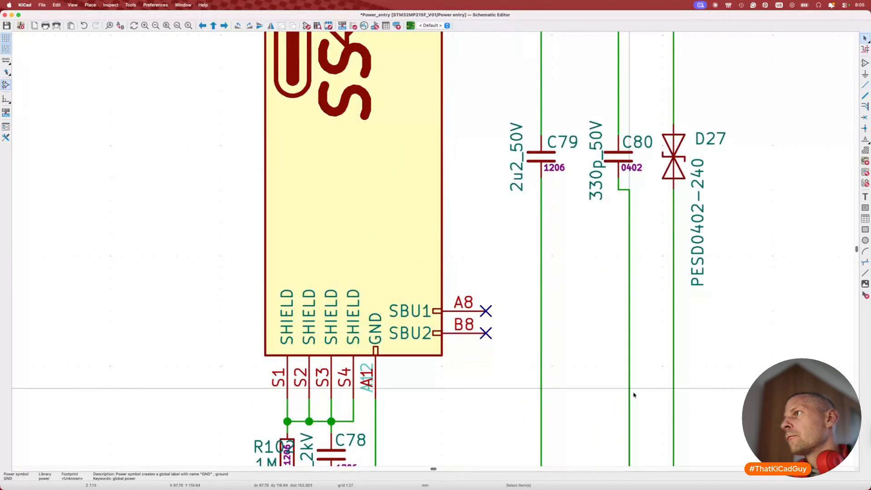
{"action": "scroll", "coordinate": [634, 394], "scroll_direction": "down", "scroll_amount": 3}
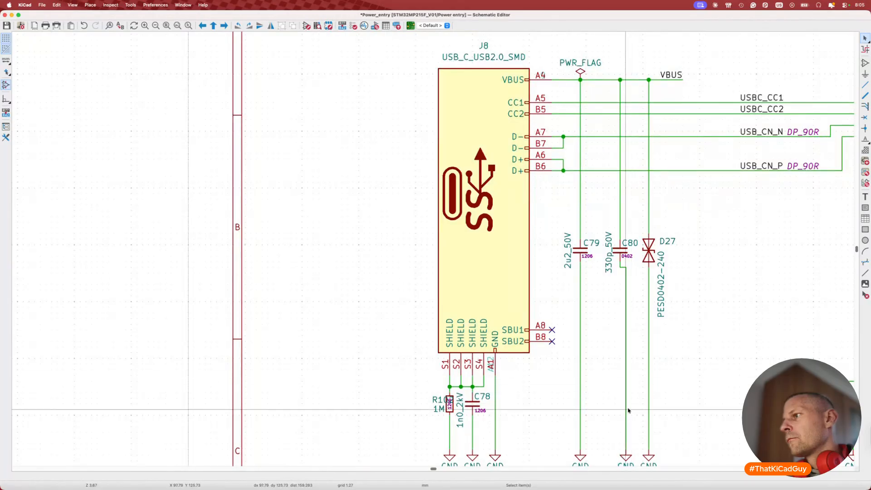
{"action": "left_click_drag", "start_coordinate": [628, 455], "coordinate": [620, 455]}
{"action": "key", "text": "super+s"}
Check the parts consolidation notes in the BV Circuits report in Brave, return to KiCad and open the Symbol Fields Table.
{"action": "key", "text": "super+Tab"}
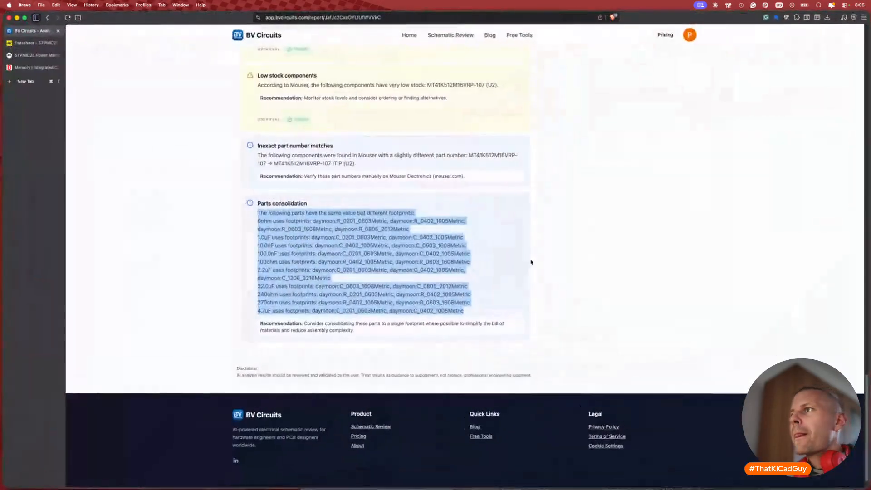
{"action": "key", "text": "super+Tab"}
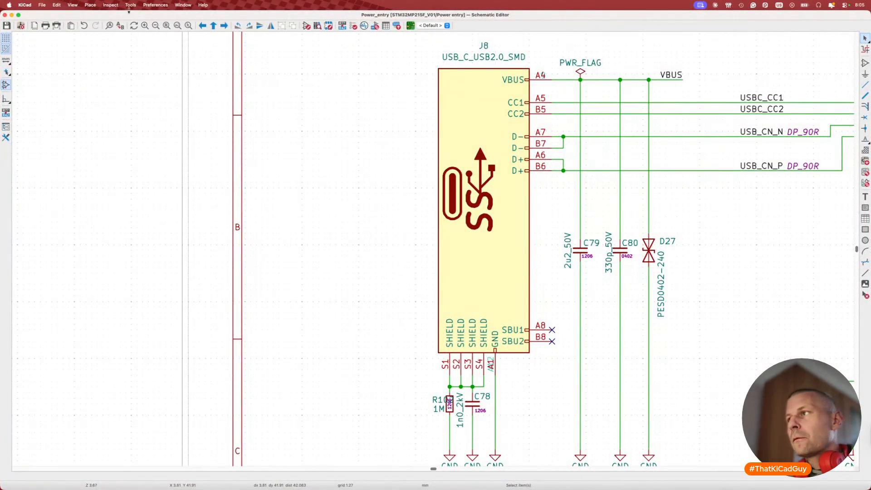
{"action": "left_click", "coordinate": [386, 26]}
{"action": "left_click", "coordinate": [305, 322]}
{"action": "left_click", "coordinate": [130, 5]}
{"action": "left_click", "coordinate": [153, 141]}
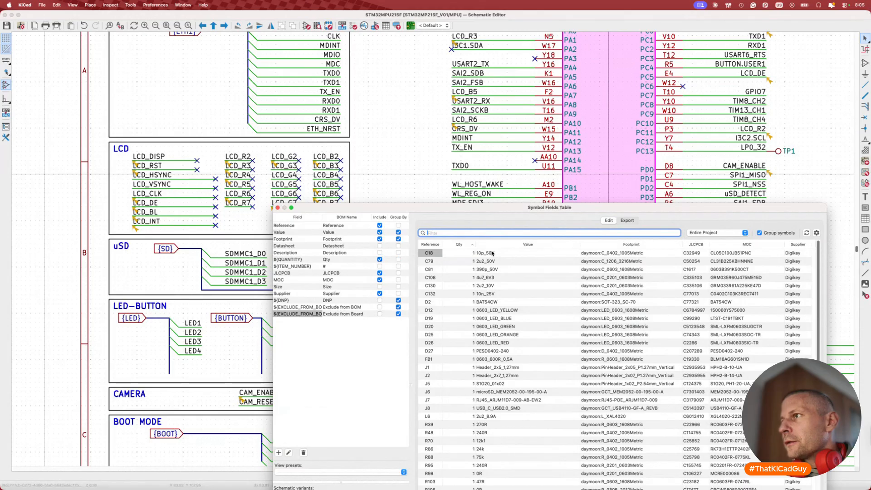
Locate the single-use parts C18, C132, D12, D19, D20 and R48 in the schematic from the Symbol Fields Table.
{"action": "double_click", "coordinate": [493, 253]}
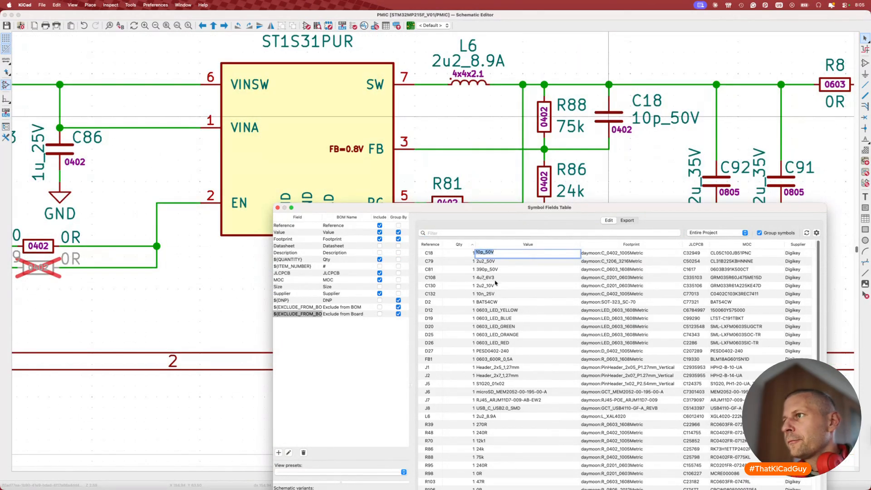
{"action": "double_click", "coordinate": [492, 293]}
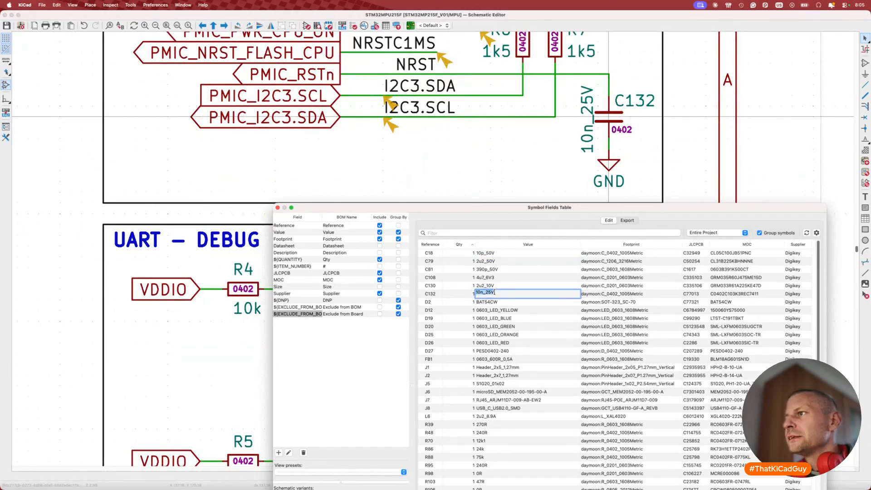
{"action": "double_click", "coordinate": [510, 310]}
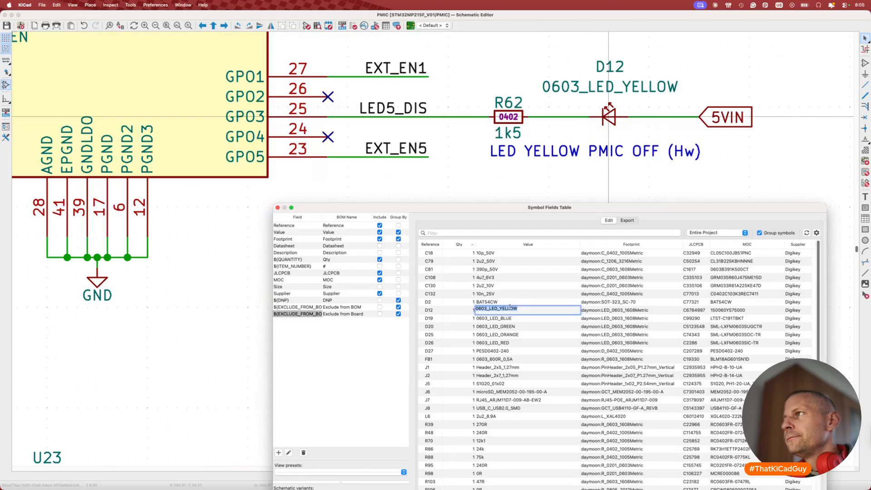
{"action": "double_click", "coordinate": [510, 318]}
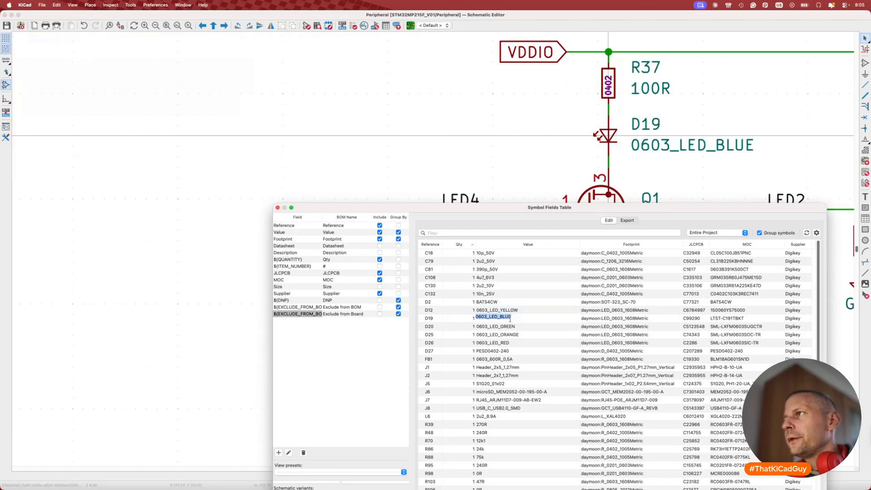
{"action": "double_click", "coordinate": [510, 326]}
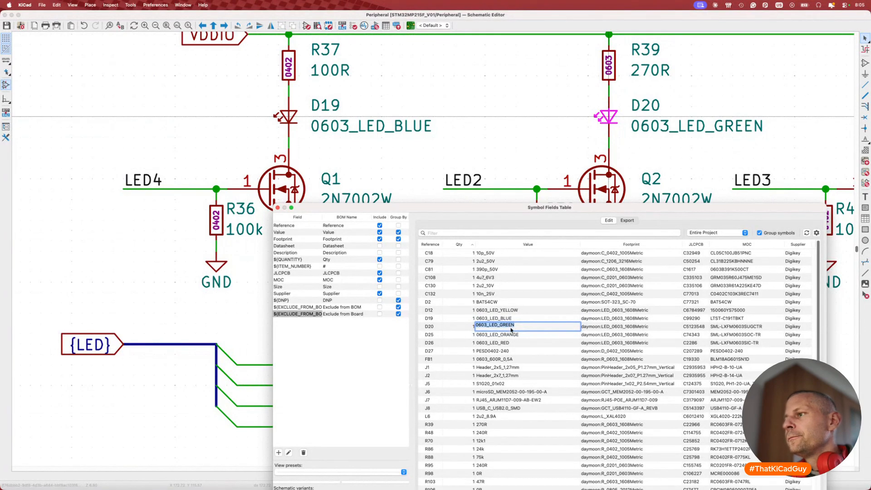
{"action": "scroll", "coordinate": [510, 327], "scroll_direction": "down", "scroll_amount": 3}
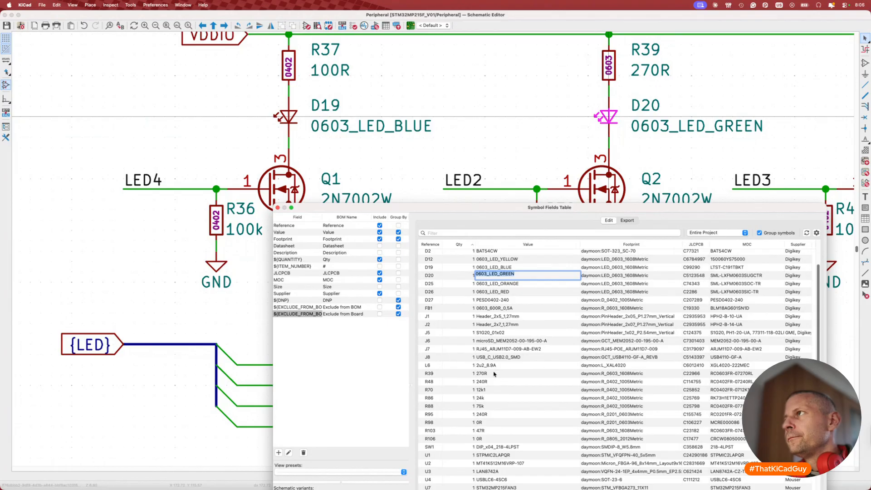
{"action": "double_click", "coordinate": [493, 380]}
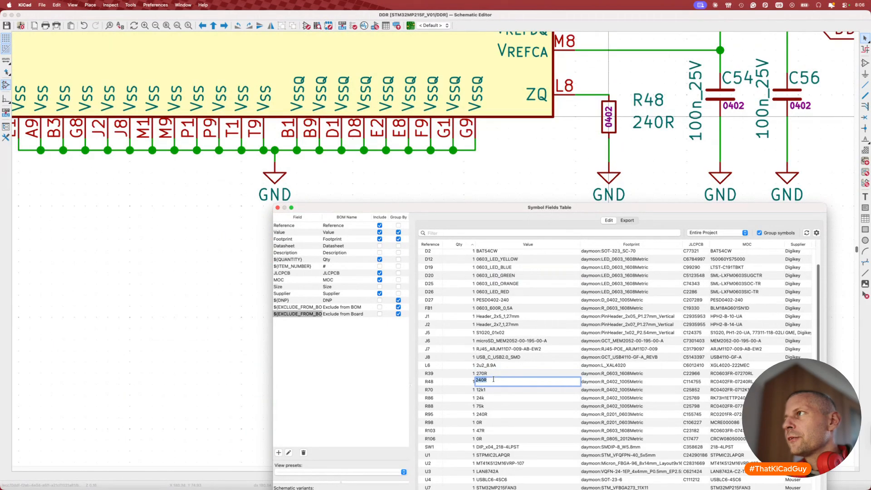
Locate R39 on the Peripheral sheet and change it to the 240R 0402 symbol from the !rezistory_0402 library.
{"action": "left_click", "coordinate": [495, 374]}
{"action": "left_click", "coordinate": [623, 136]}
{"action": "double_click", "coordinate": [613, 116]}
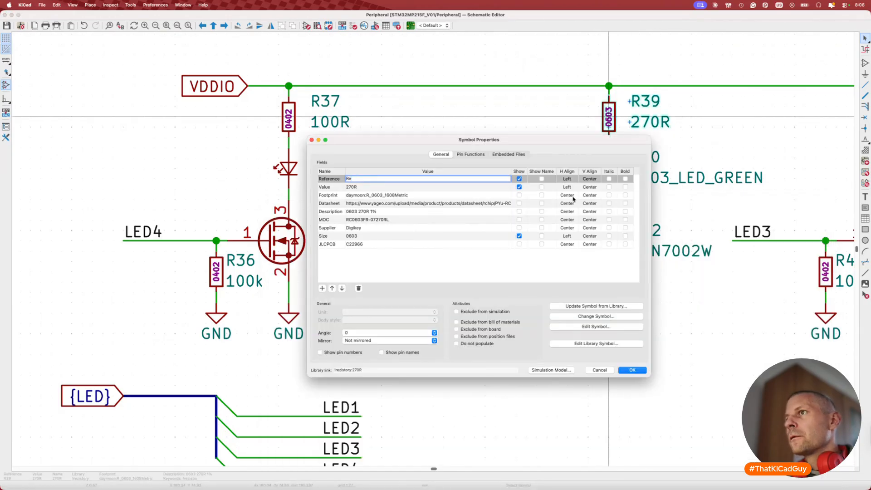
{"action": "left_click", "coordinate": [606, 314]}
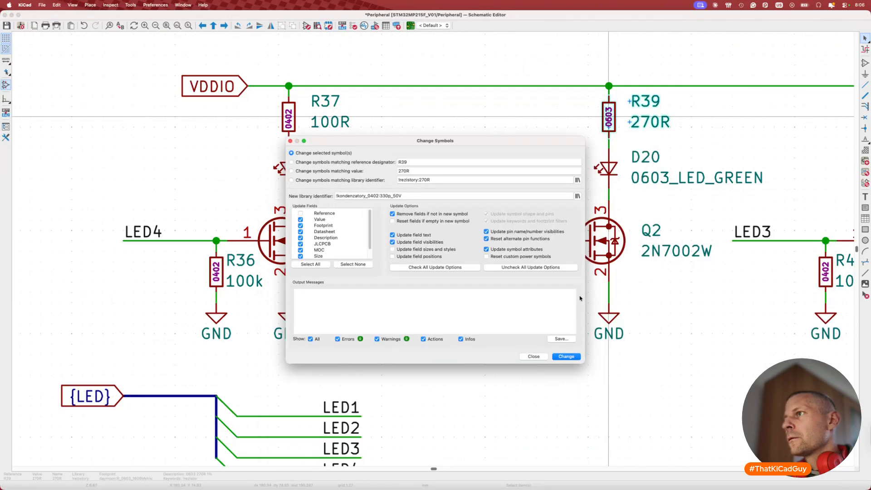
{"action": "left_click", "coordinate": [577, 196]}
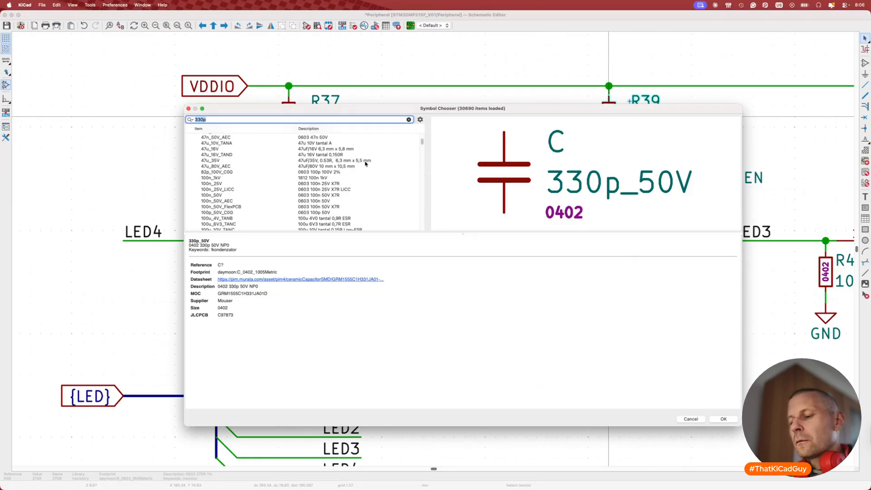
{"action": "type", "text": "240r"}
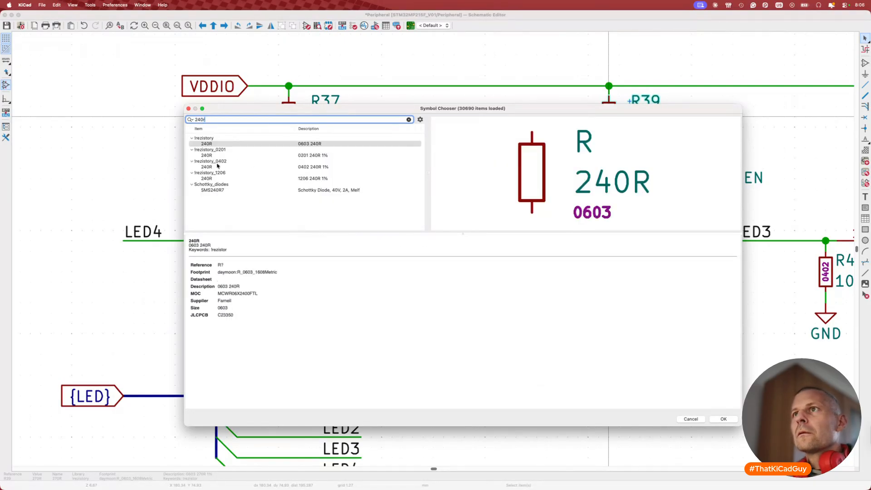
{"action": "double_click", "coordinate": [217, 167]}
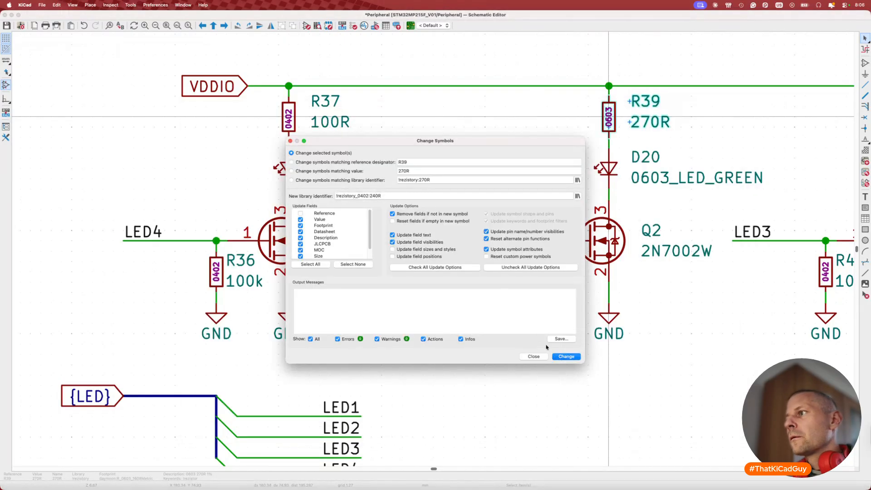
{"action": "left_click", "coordinate": [566, 357]}
{"action": "left_click", "coordinate": [533, 357]}
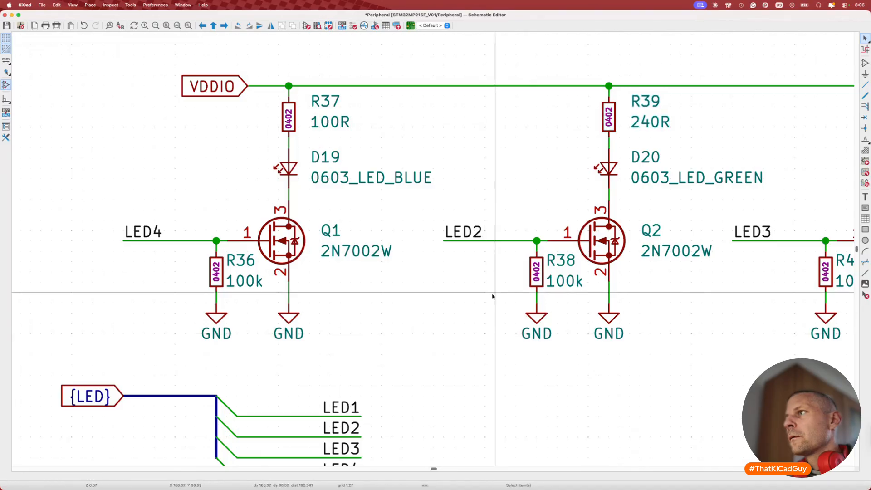
Review the resistor values in the Symbol Fields Table and change R45 to the 240R symbol from the !rezistory_0402 library.
{"action": "key", "text": "super+grave"}
{"action": "key", "text": "super+grave"}
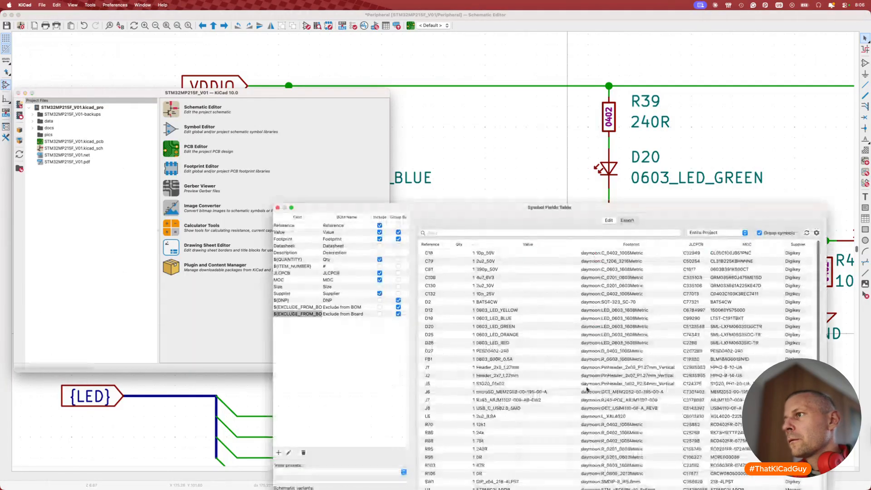
{"action": "scroll", "coordinate": [587, 389], "scroll_direction": "down", "scroll_amount": 4}
{"action": "scroll", "coordinate": [674, 129], "scroll_direction": "right", "scroll_amount": 5}
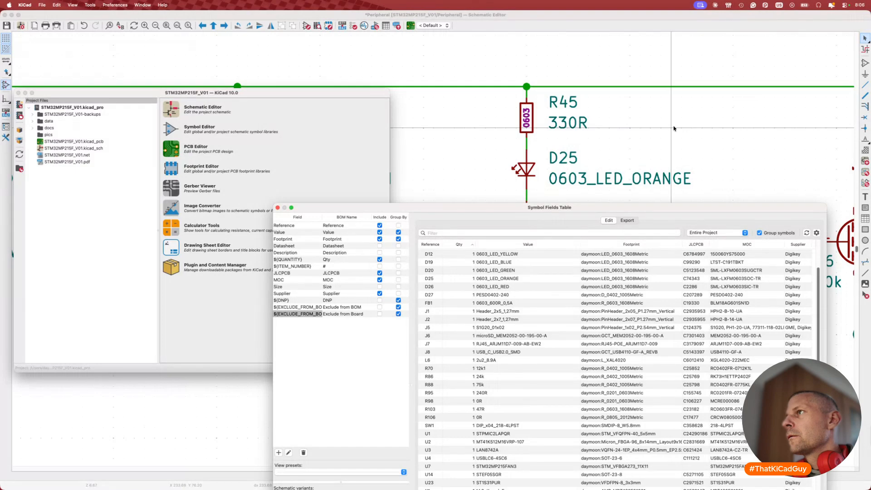
{"action": "scroll", "coordinate": [557, 339], "scroll_direction": "down", "scroll_amount": 8}
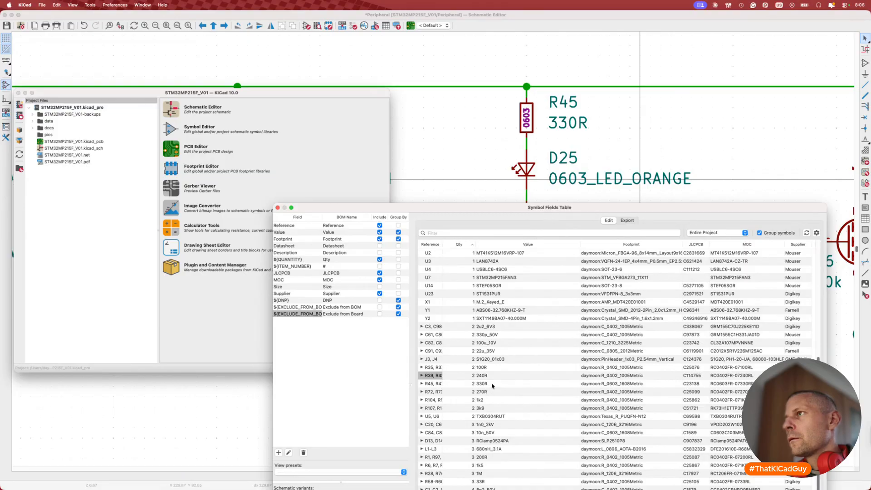
{"action": "left_click", "coordinate": [533, 121]}
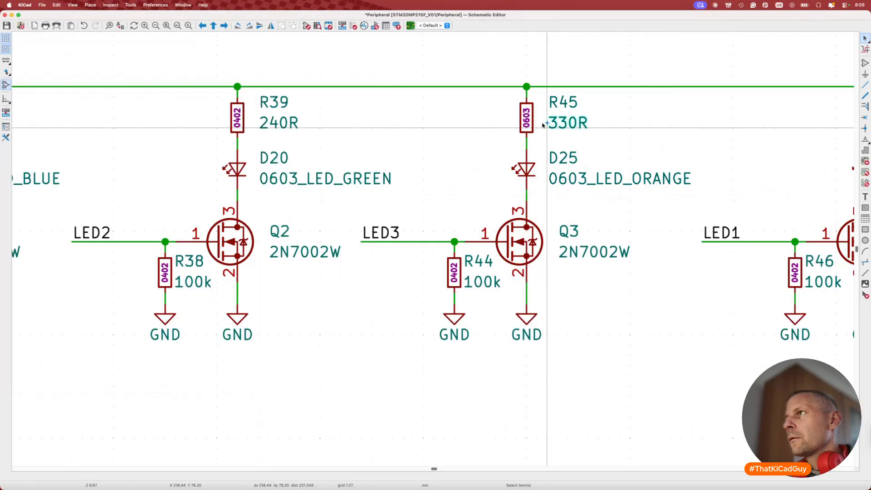
{"action": "double_click", "coordinate": [534, 122]}
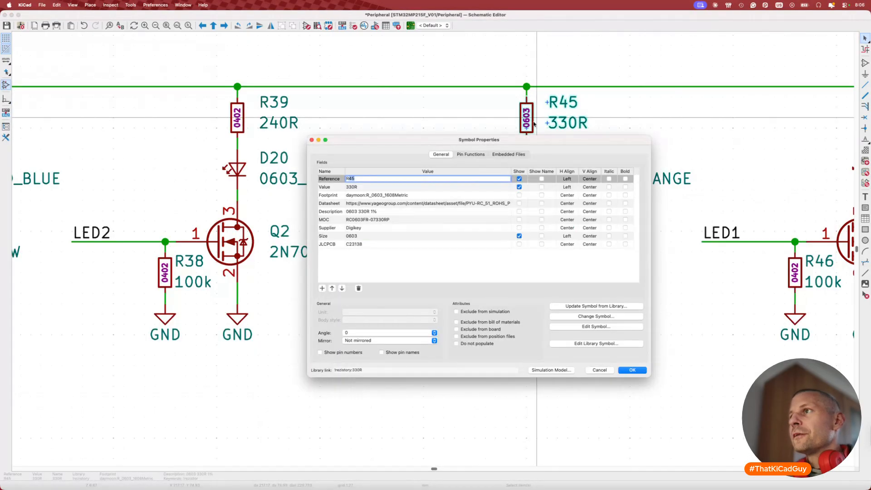
{"action": "left_click", "coordinate": [604, 313]}
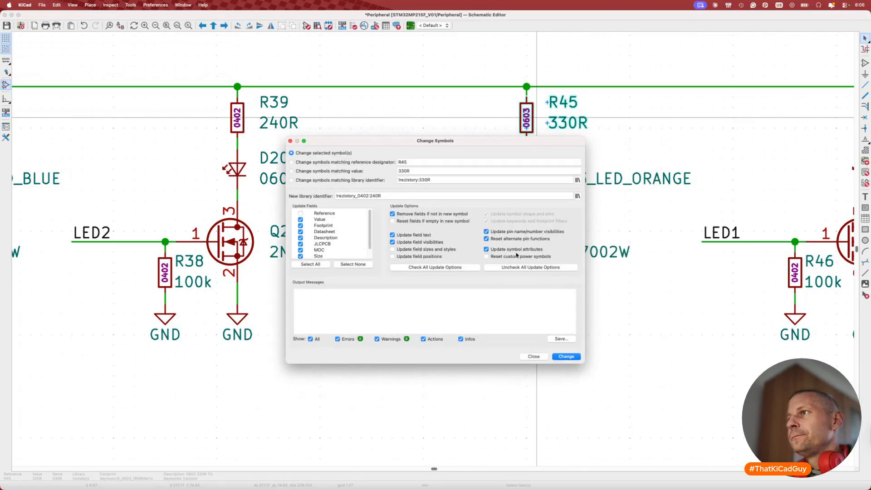
{"action": "left_click", "coordinate": [567, 357]}
{"action": "left_click", "coordinate": [533, 357]}
Change R47, above the red LED, to the 240R symbol from the !rezistory_0402 library.
{"action": "scroll", "coordinate": [522, 260], "scroll_direction": "down", "scroll_amount": 5}
{"action": "scroll", "coordinate": [440, 248], "scroll_direction": "right", "scroll_amount": 1}
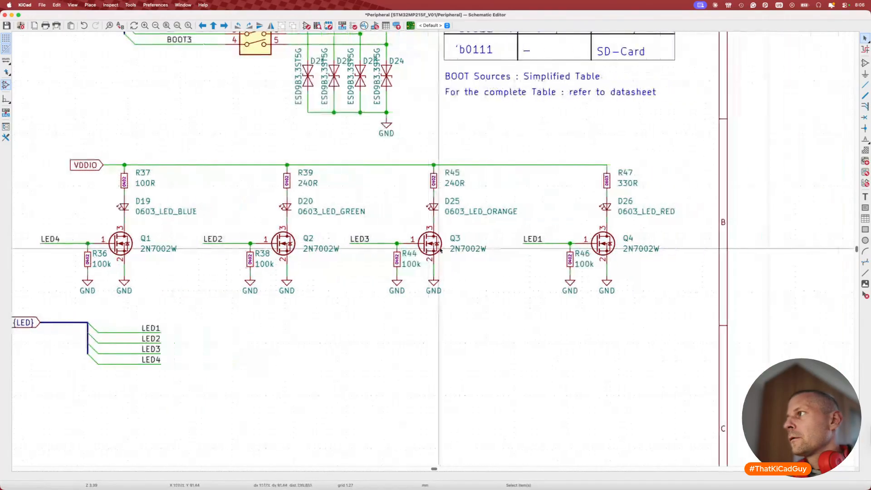
{"action": "left_click", "coordinate": [607, 180]}
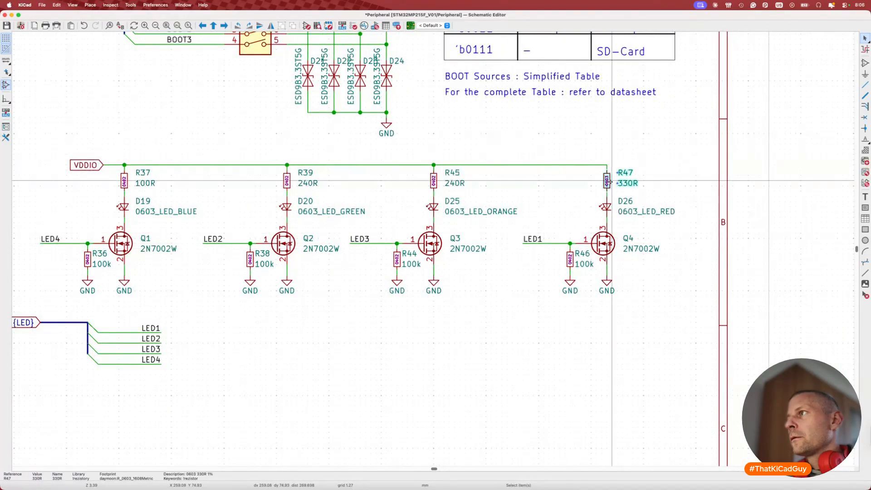
{"action": "double_click", "coordinate": [609, 181]}
{"action": "left_click", "coordinate": [606, 316]}
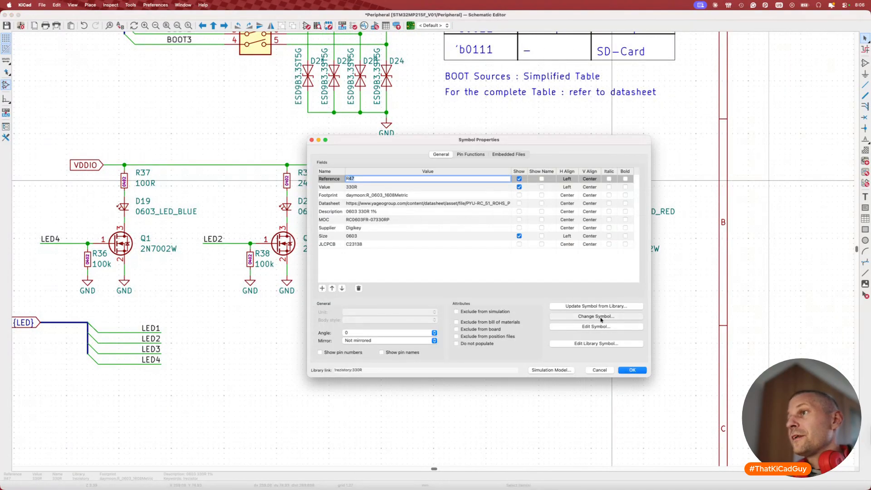
{"action": "left_click", "coordinate": [566, 357]}
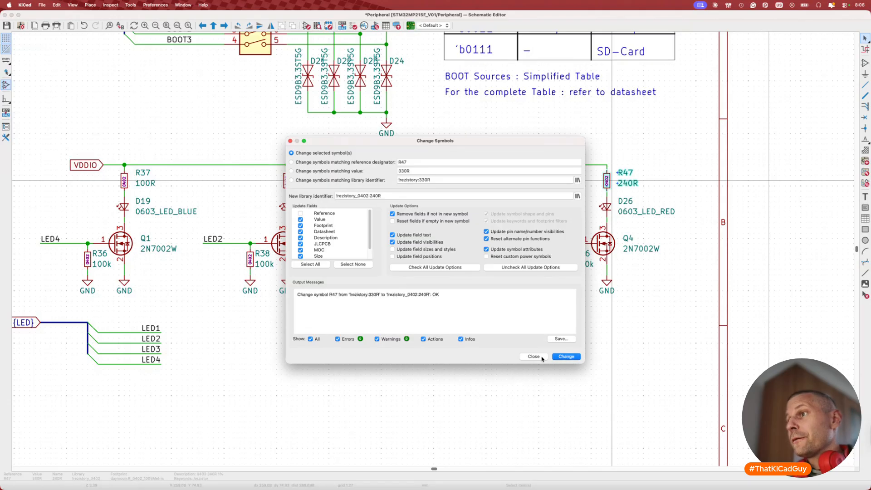
{"action": "left_click", "coordinate": [534, 357]}
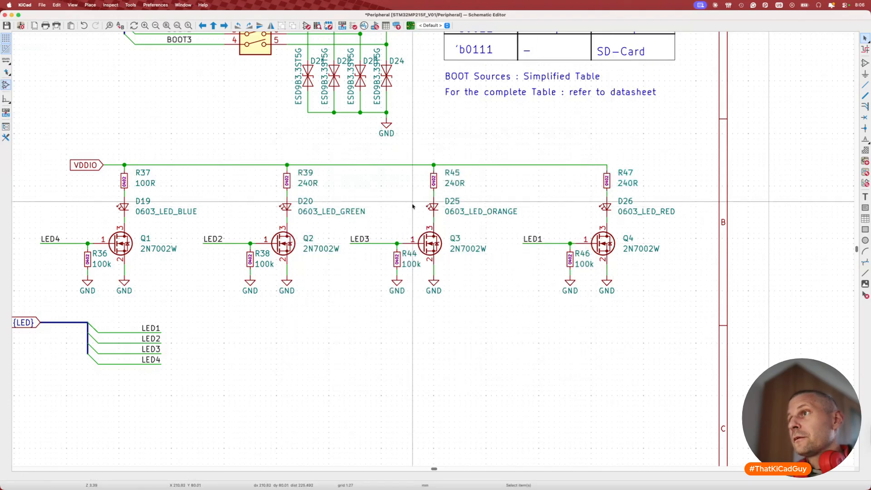
Delete the orange LED D25 below R45 and the red LED D26 below R47.
{"action": "left_click", "coordinate": [430, 208]}
{"action": "double_click", "coordinate": [431, 207]}
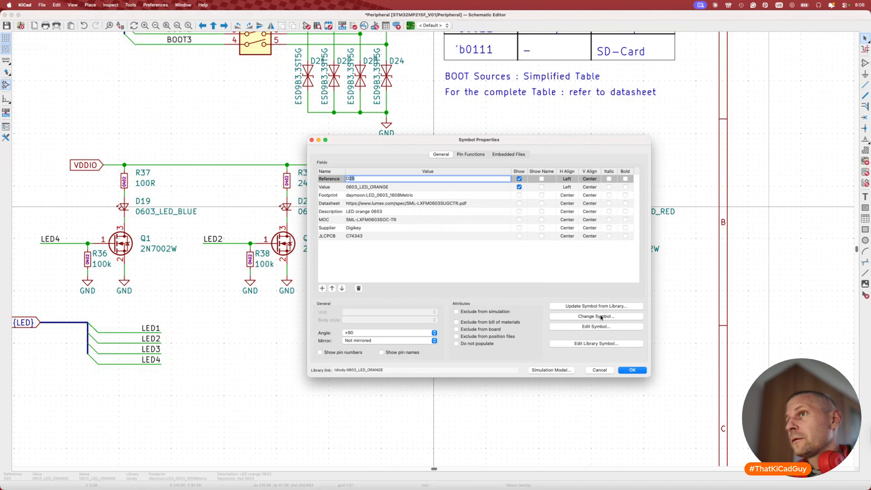
{"action": "key", "text": "Escape"}
{"action": "key", "text": "Escape"}
{"action": "key", "text": "Delete"}
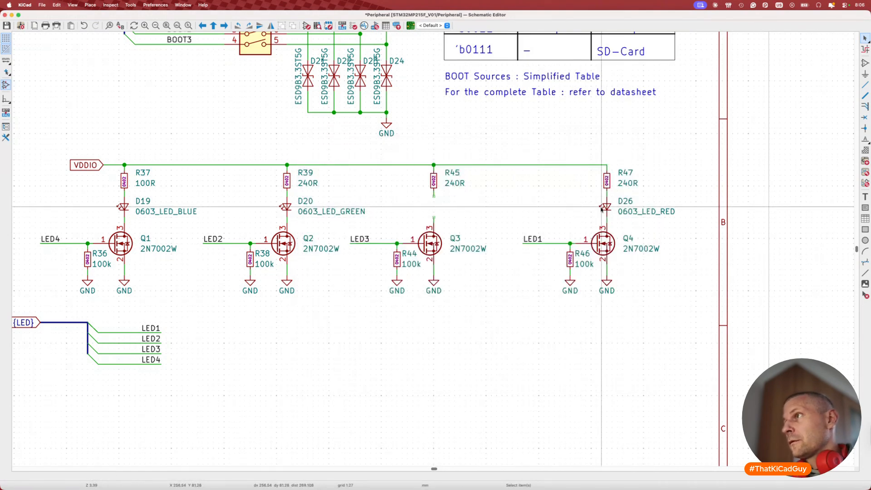
{"action": "left_click", "coordinate": [606, 207]}
{"action": "key", "text": "Delete"}
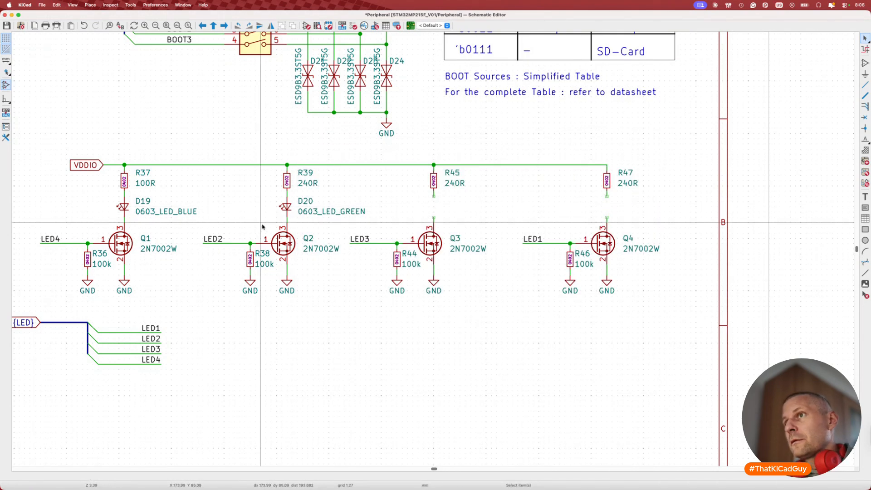
Duplicate the green LED D20 into the gaps below R45 and R47.
{"action": "left_click", "coordinate": [285, 207]}
{"action": "key", "text": "super+d"}
{"action": "left_click", "coordinate": [434, 207]}
{"action": "key", "text": "e"}
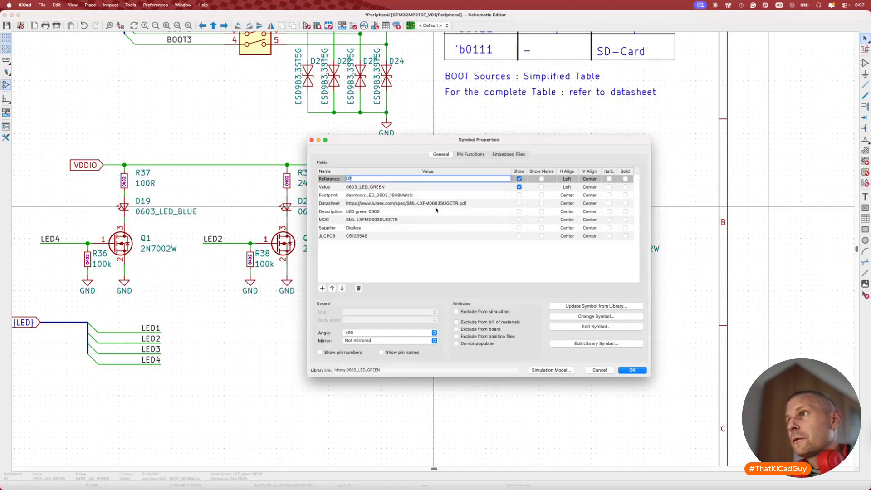
{"action": "key", "text": "Escape"}
{"action": "key", "text": "super+d"}
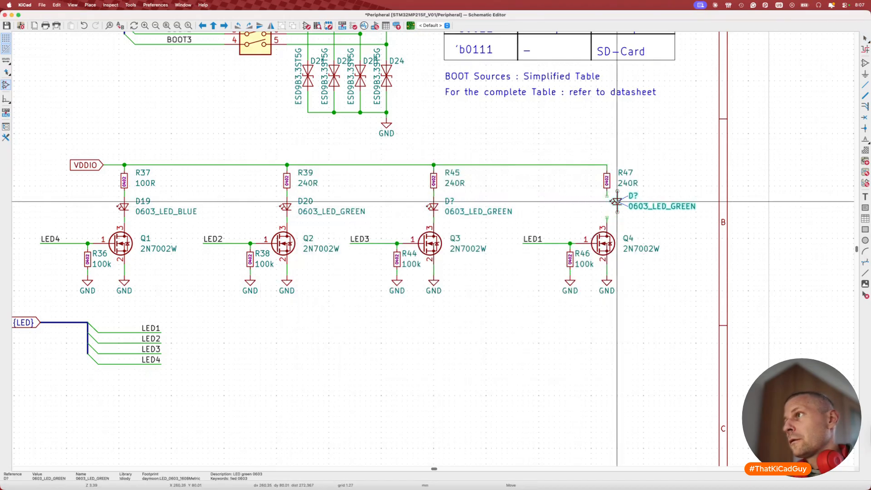
{"action": "left_click", "coordinate": [606, 207]}
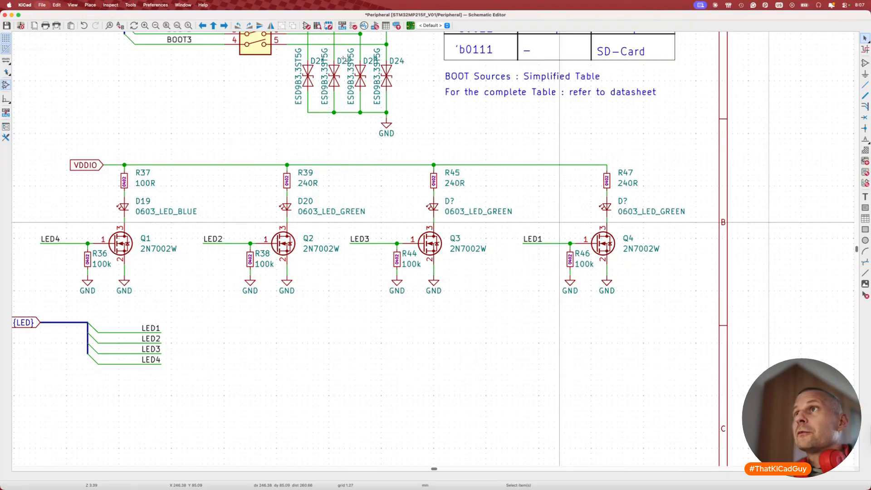
Annotate the unnumbered green LEDs and save the schematic.
{"action": "left_click", "coordinate": [343, 27]}
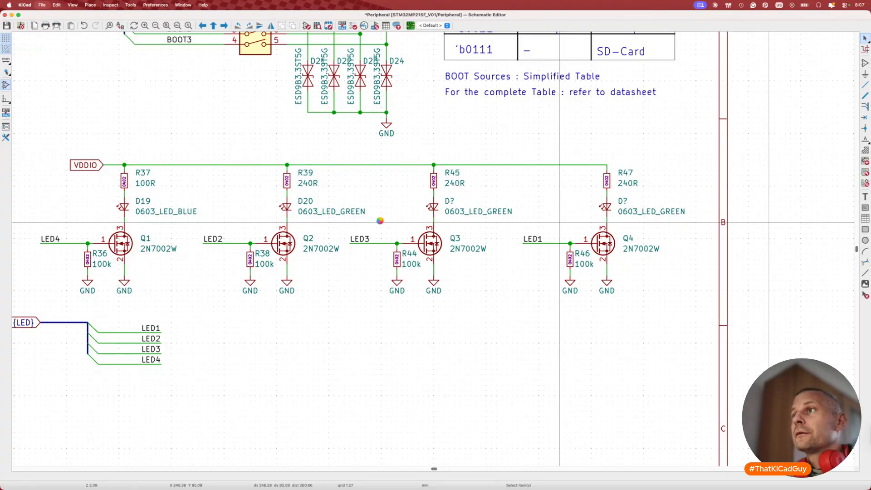
{"action": "left_click", "coordinate": [536, 334]}
{"action": "left_click", "coordinate": [504, 335]}
{"action": "key", "text": "super+s"}
On the PMIC sheet, change the yellow LED D12 to the 0603_LED_GREEN symbol from the !diody library.
{"action": "left_click", "coordinate": [214, 26]}
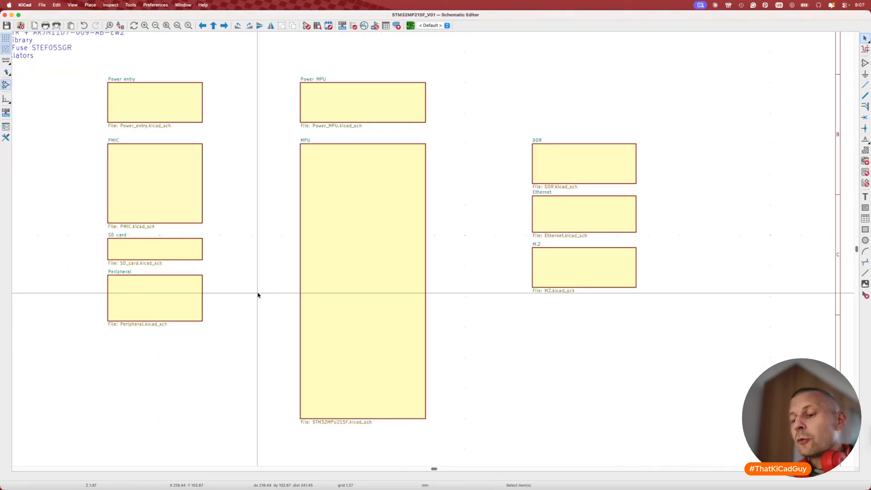
{"action": "double_click", "coordinate": [164, 178]}
{"action": "scroll", "coordinate": [535, 175], "scroll_direction": "up", "scroll_amount": 2}
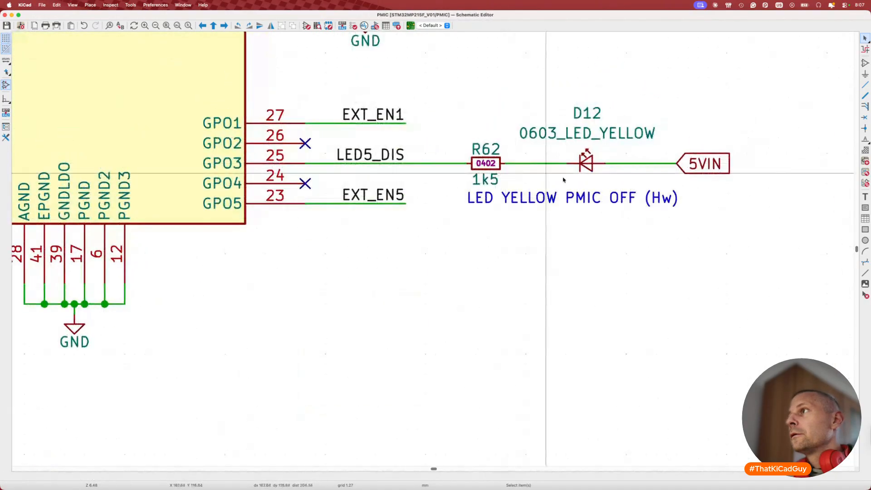
{"action": "left_click", "coordinate": [587, 168]}
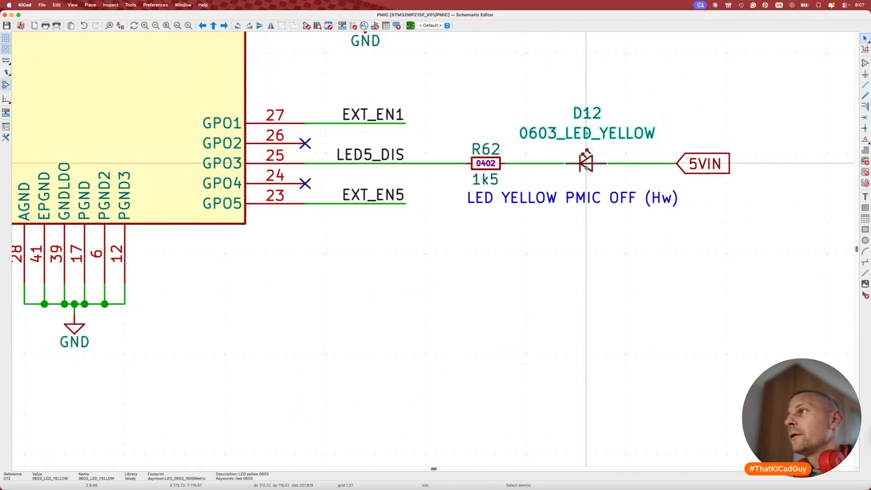
{"action": "double_click", "coordinate": [586, 164]}
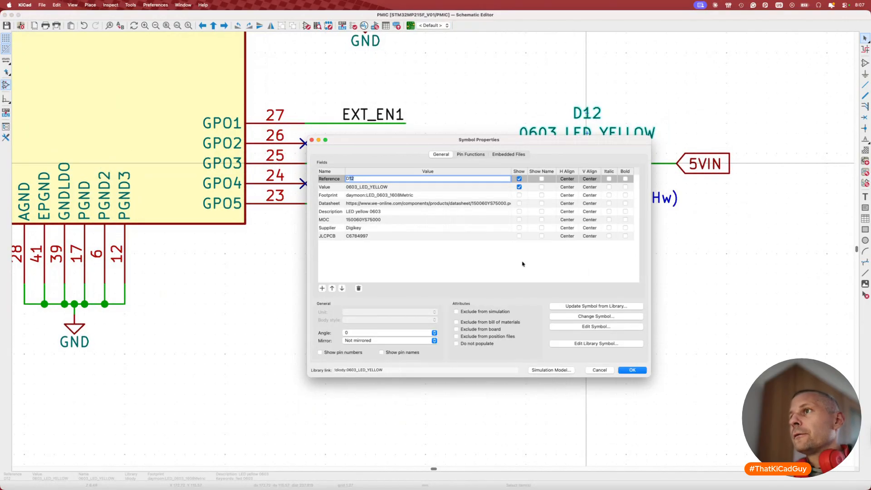
{"action": "left_click", "coordinate": [592, 316]}
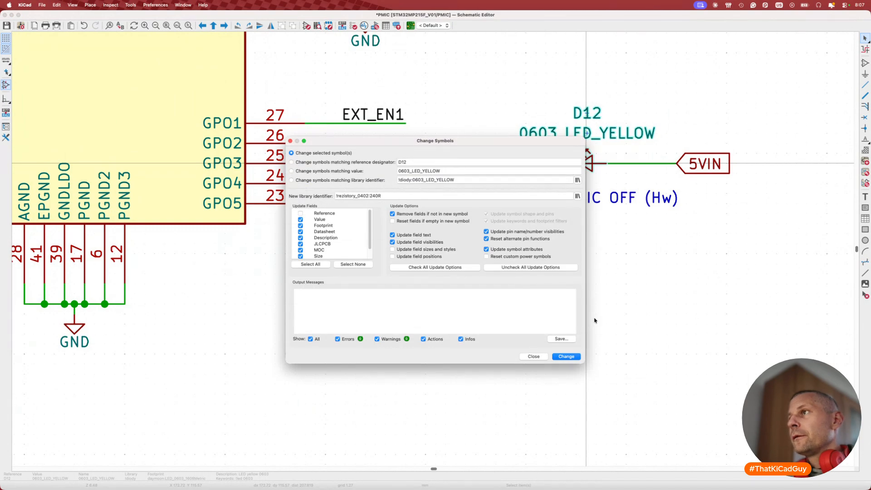
{"action": "left_click", "coordinate": [578, 196]}
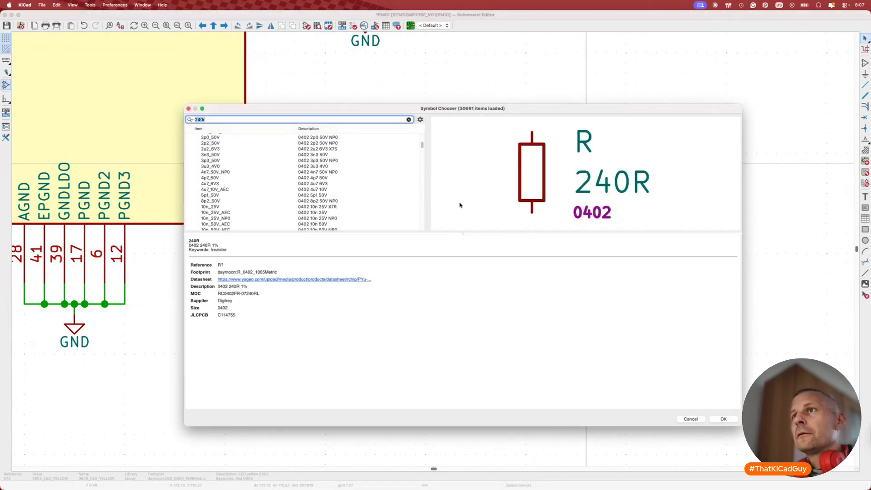
{"action": "type", "text": "green"}
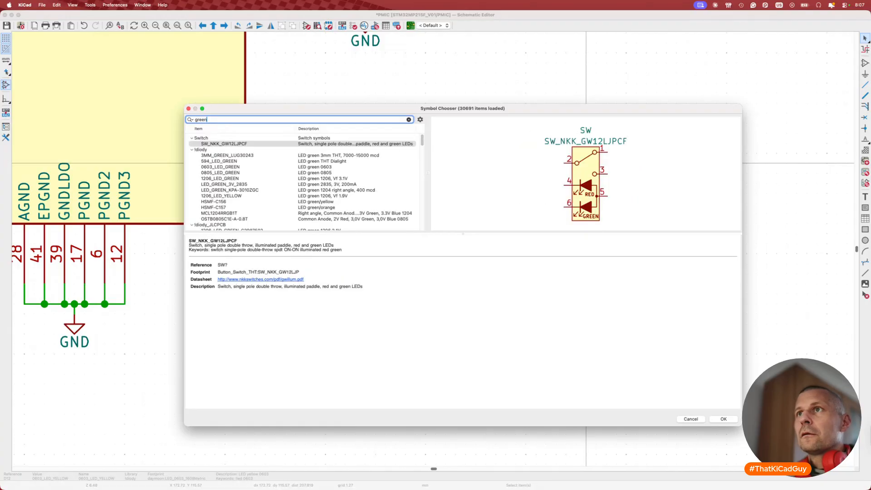
{"action": "double_click", "coordinate": [238, 167]}
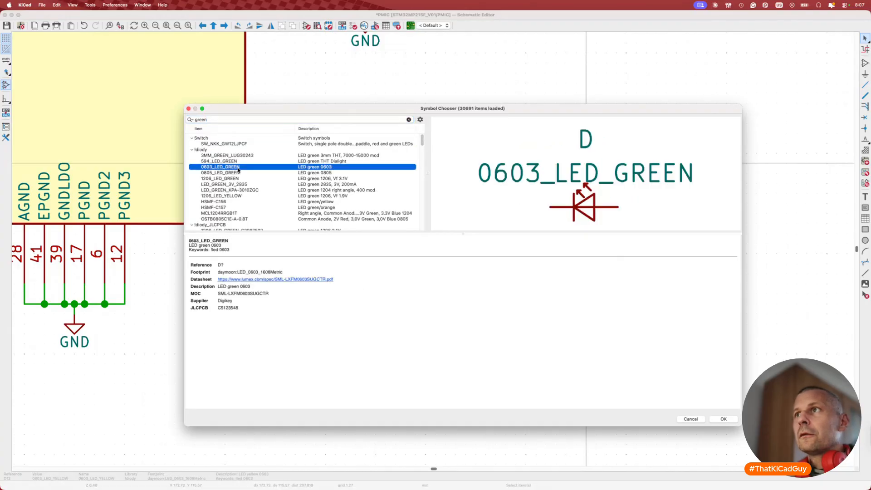
{"action": "left_click", "coordinate": [554, 356]}
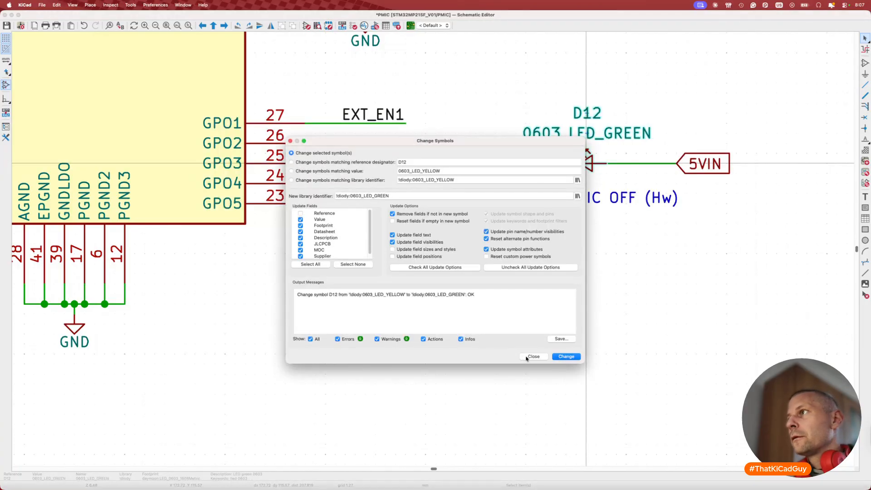
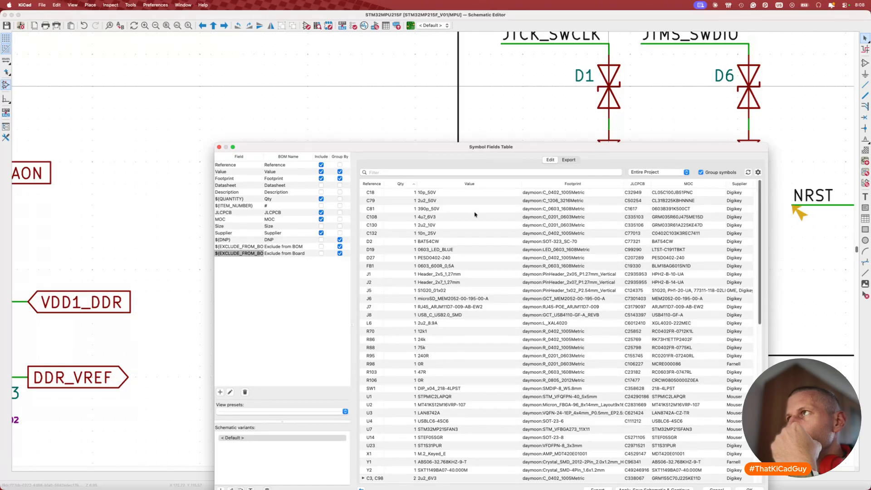
Examine the protection diodes in the MPU sheet's JTAG section and the text box properties of its frame.
{"action": "left_click", "coordinate": [498, 137]}
{"action": "left_click", "coordinate": [414, 169]}
{"action": "scroll", "coordinate": [415, 168], "scroll_direction": "down", "scroll_amount": 5}
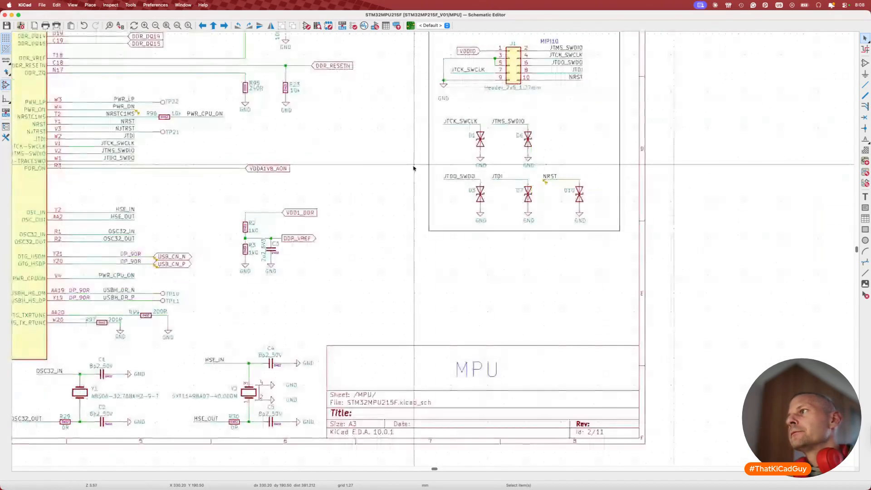
{"action": "scroll", "coordinate": [414, 168], "scroll_direction": "up", "scroll_amount": 4}
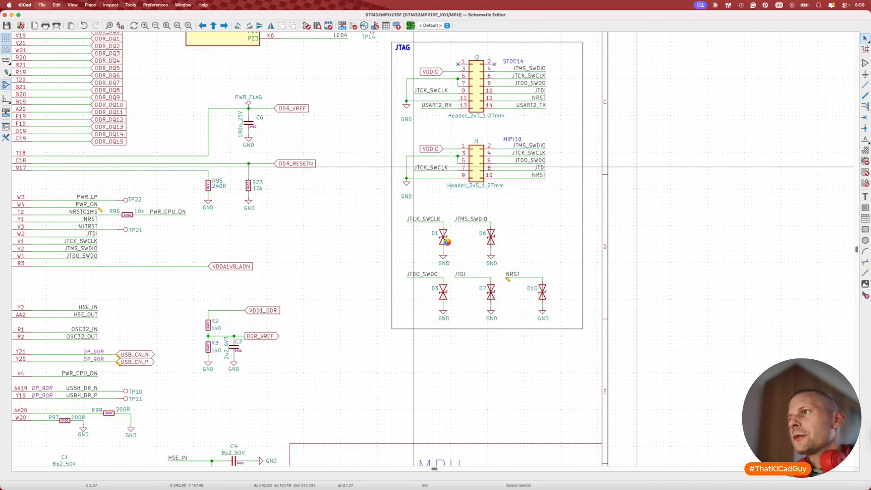
{"action": "double_click", "coordinate": [447, 242]}
{"action": "key", "text": "Escape"}
{"action": "left_click", "coordinate": [448, 244]}
{"action": "key", "text": "Escape"}
{"action": "left_click", "coordinate": [443, 241]}
{"action": "left_click", "coordinate": [444, 238]}
{"action": "key", "text": "Escape"}
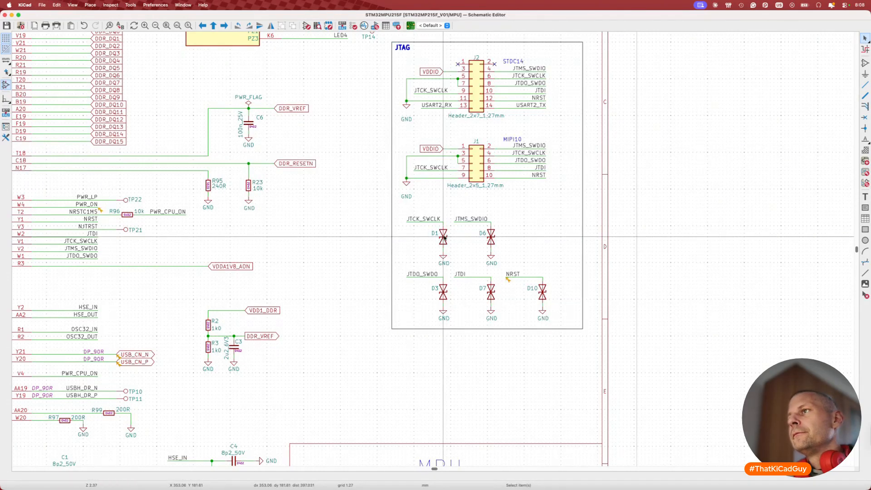
{"action": "double_click", "coordinate": [392, 254]}
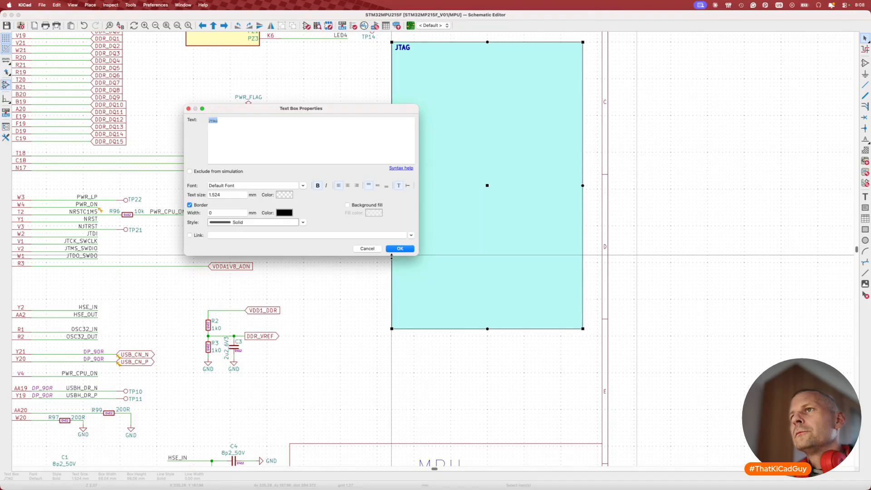
{"action": "key", "text": "Escape"}
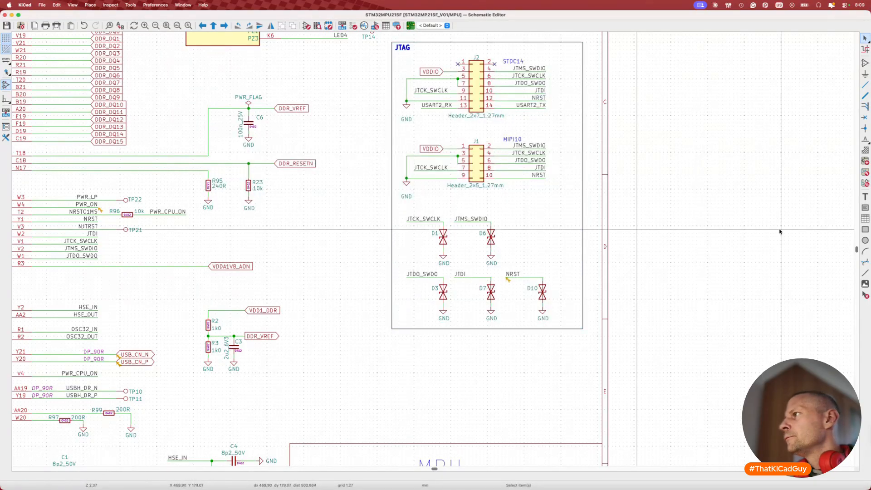
Draw a trial rectangle beside the JTAG frame, view its graphic properties and delete it.
{"action": "left_click", "coordinate": [864, 230]}
{"action": "left_click", "coordinate": [611, 196]}
{"action": "left_click", "coordinate": [763, 310]}
{"action": "key", "text": "Escape"}
{"action": "double_click", "coordinate": [680, 311]}
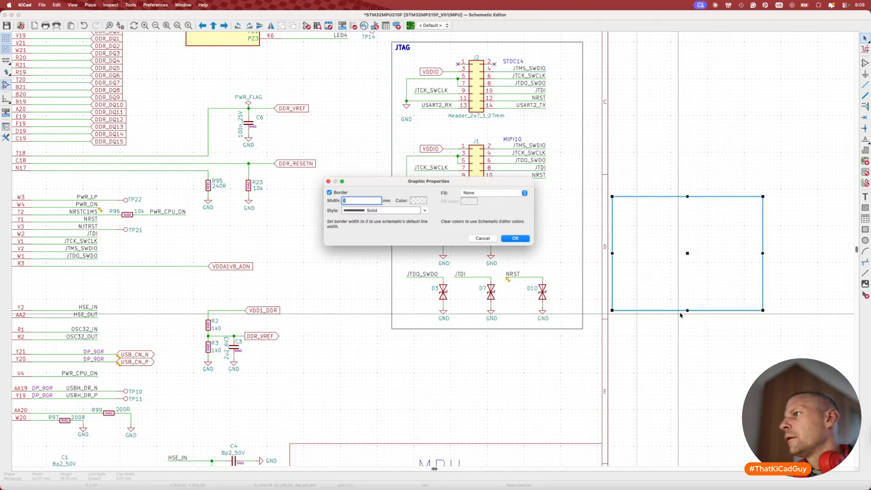
{"action": "key", "text": "Escape"}
{"action": "key", "text": "Escape"}
{"action": "left_click", "coordinate": [583, 296]}
{"action": "key", "text": "Escape"}
{"action": "left_click", "coordinate": [639, 310]}
{"action": "key", "text": "Delete"}
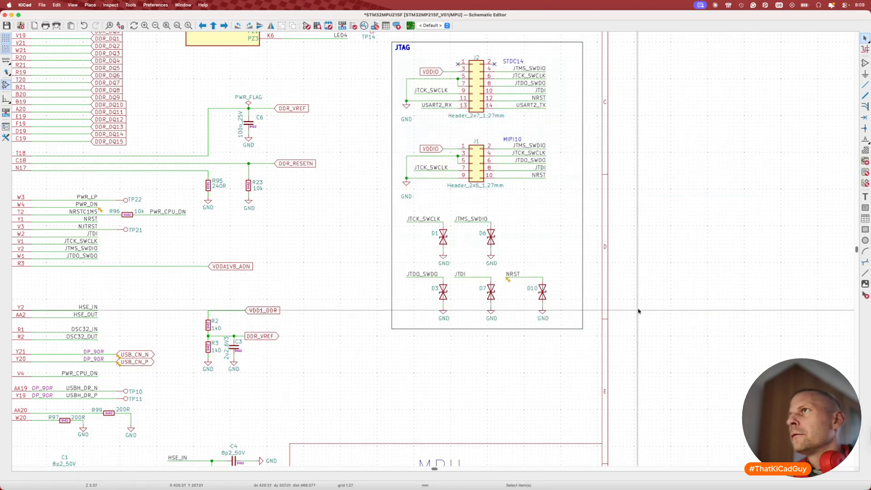
Check the text box properties of the JTAG frame without changing them and save the schematic.
{"action": "left_click", "coordinate": [583, 291]}
{"action": "double_click", "coordinate": [582, 291]}
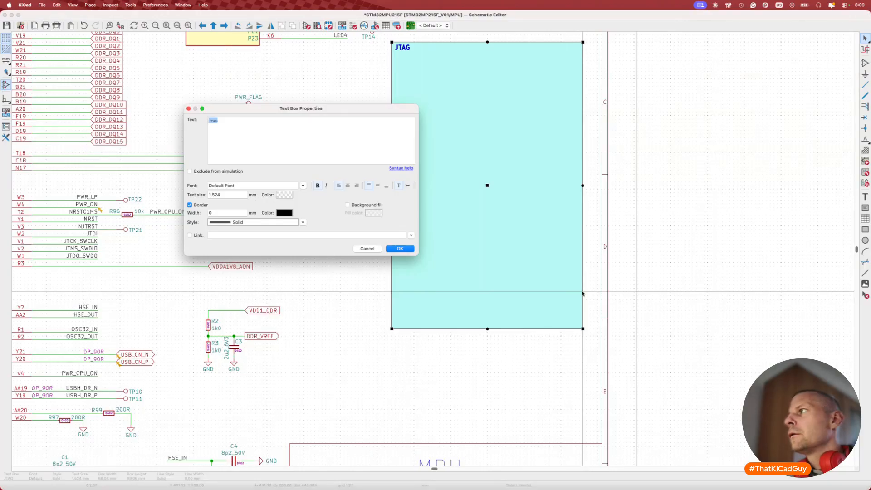
{"action": "key", "text": "Escape"}
{"action": "key", "text": "Escape"}
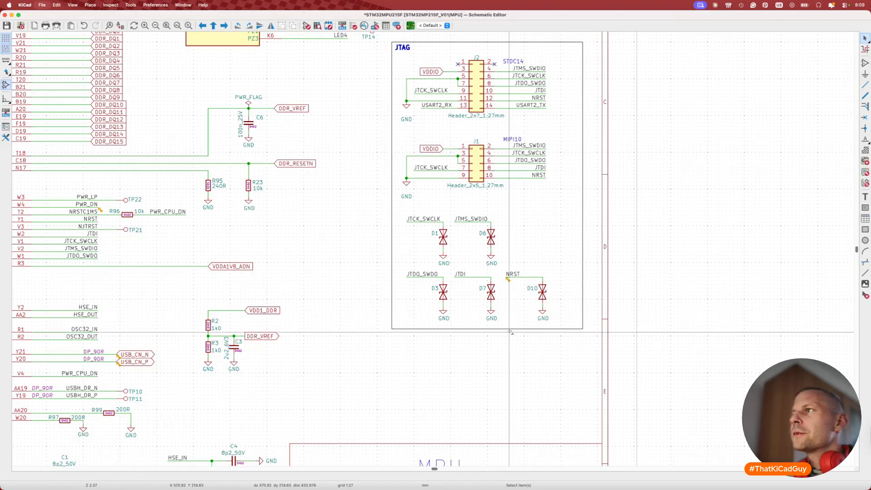
{"action": "key", "text": "super+s"}
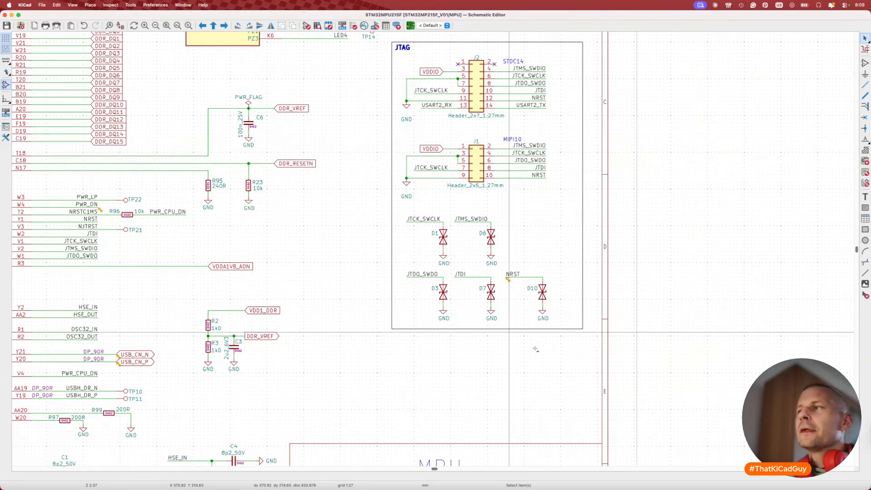
Review the single-use parts in the Symbol Fields Table and locate D27 and U4 in the schematic.
{"action": "scroll", "coordinate": [534, 350], "scroll_direction": "down", "scroll_amount": 2}
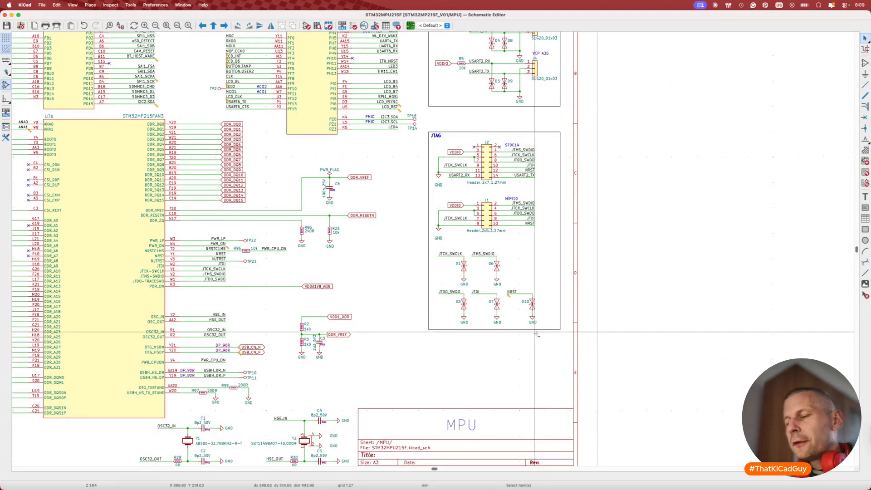
{"action": "key", "text": "super+b"}
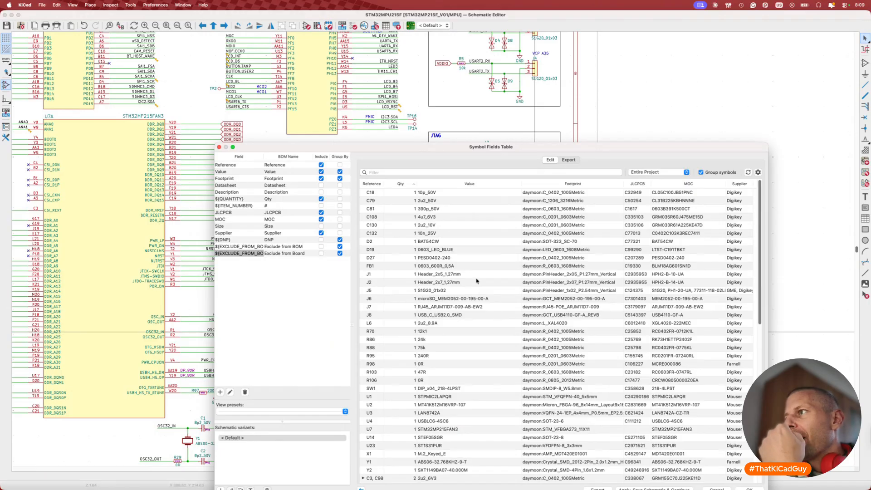
{"action": "double_click", "coordinate": [472, 257]}
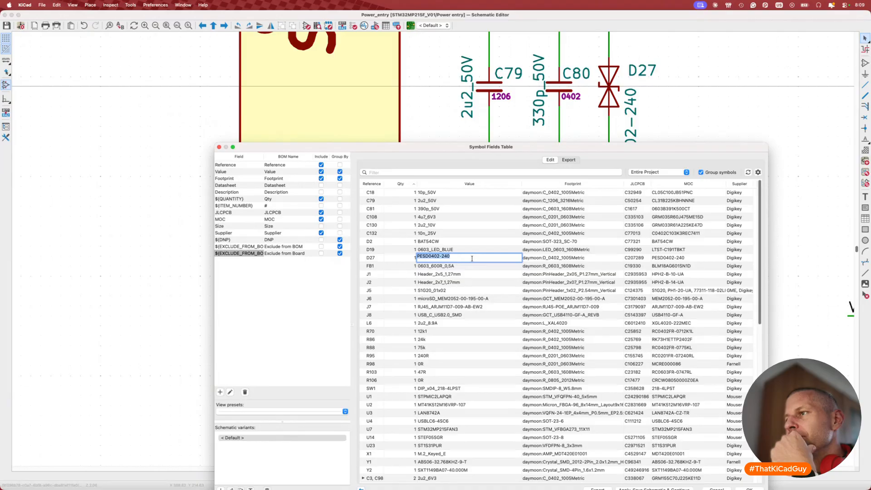
{"action": "scroll", "coordinate": [476, 337], "scroll_direction": "down", "scroll_amount": 3}
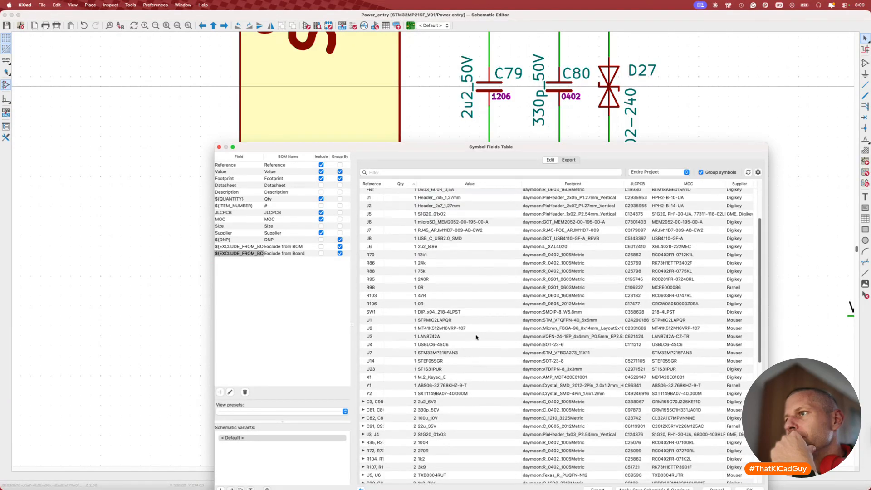
{"action": "left_click", "coordinate": [474, 344]}
{"action": "left_click", "coordinate": [474, 344]}
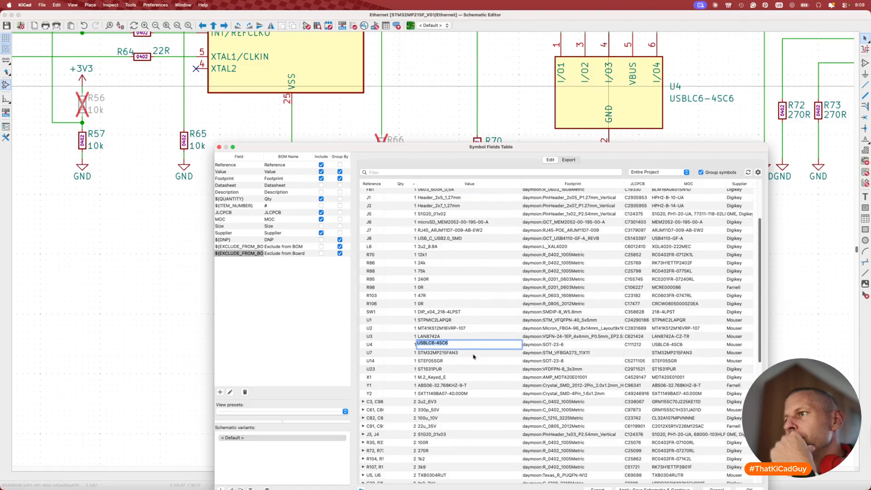
{"action": "scroll", "coordinate": [475, 372], "scroll_direction": "up", "scroll_amount": 3}
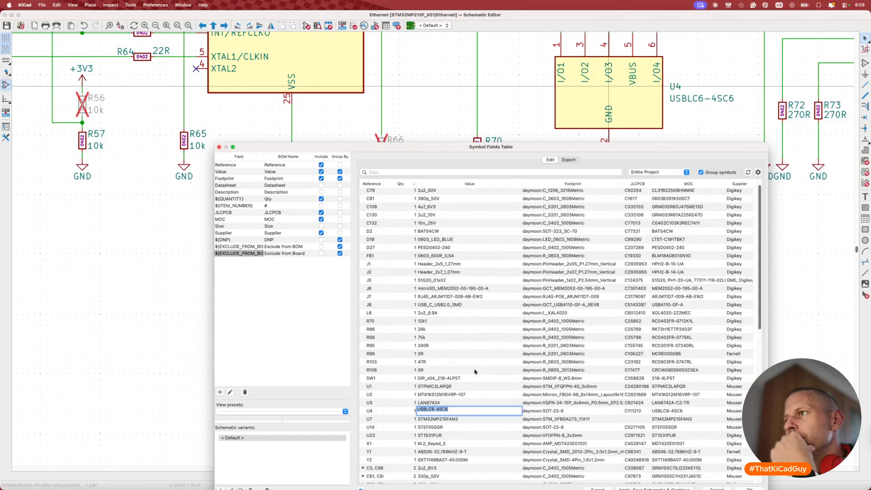
{"action": "left_click", "coordinate": [459, 248]}
{"action": "left_click", "coordinate": [460, 247]}
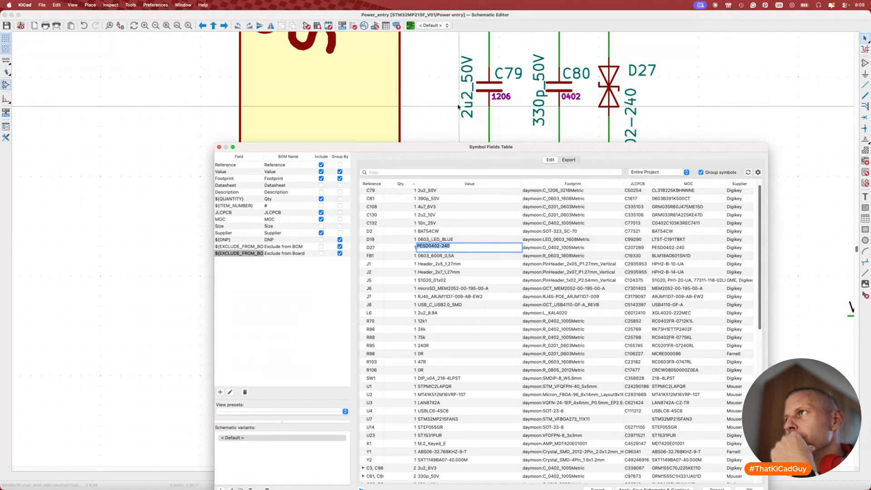
Open the datasheet of D27 on the Power entry sheet, read through it and return to the schematic.
{"action": "left_click", "coordinate": [549, 57]}
{"action": "left_click", "coordinate": [614, 101]}
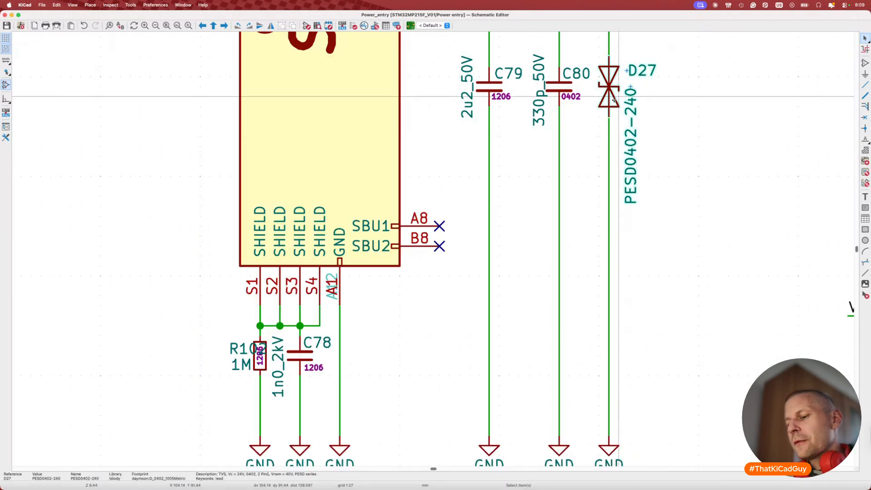
{"action": "key", "text": "d"}
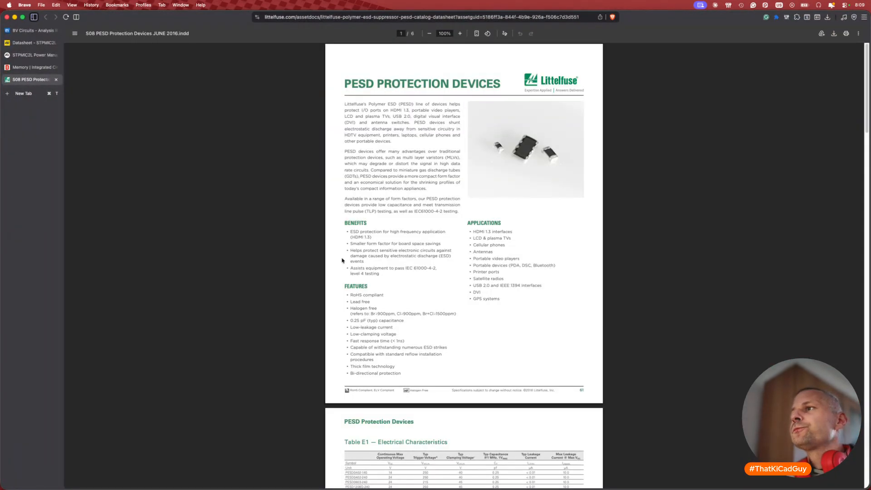
{"action": "scroll", "coordinate": [405, 314], "scroll_direction": "down", "scroll_amount": 5}
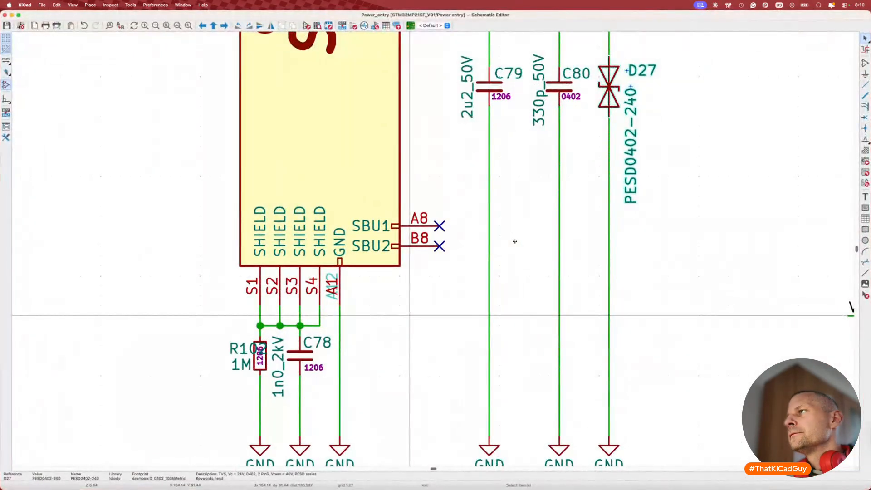
{"action": "scroll", "coordinate": [514, 243], "scroll_direction": "up", "scroll_amount": 5}
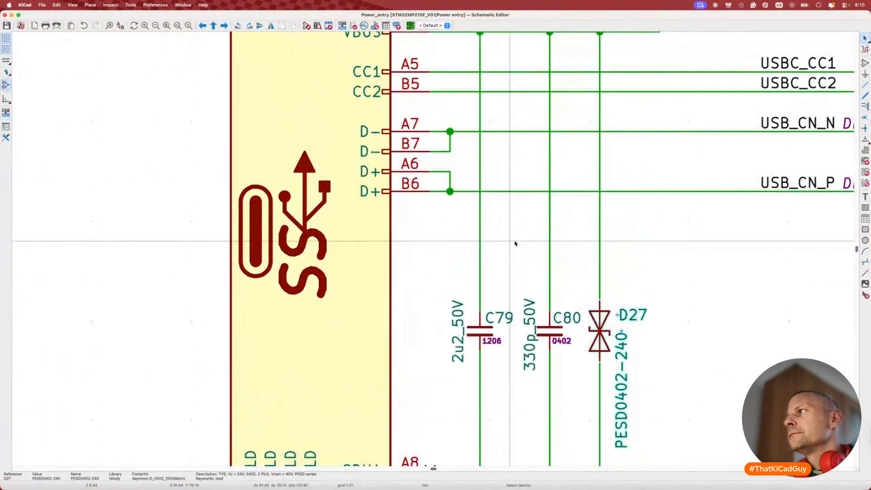
Replace the D27 protection diode on the VBUS line with an ESD9B3.3ST5G symbol, found by searching for !esd.
{"action": "scroll", "coordinate": [515, 243], "scroll_direction": "down", "scroll_amount": 4}
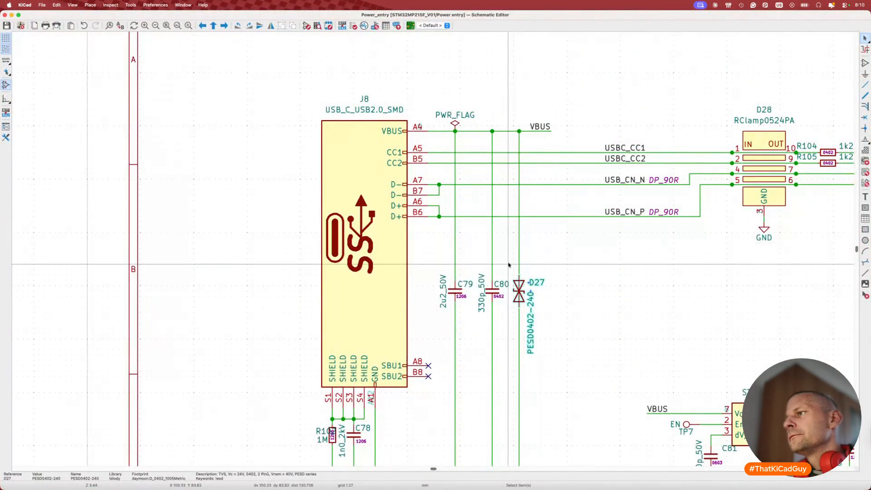
{"action": "key", "text": "a"}
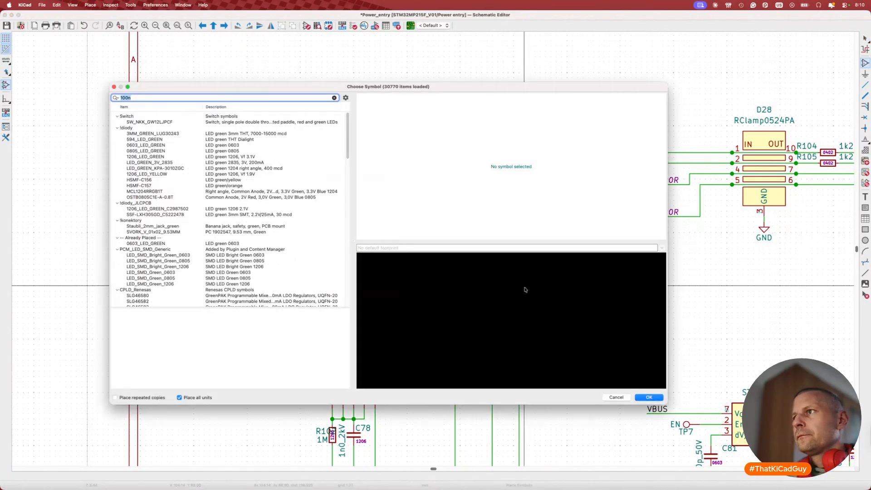
{"action": "type", "text": "!esd"}
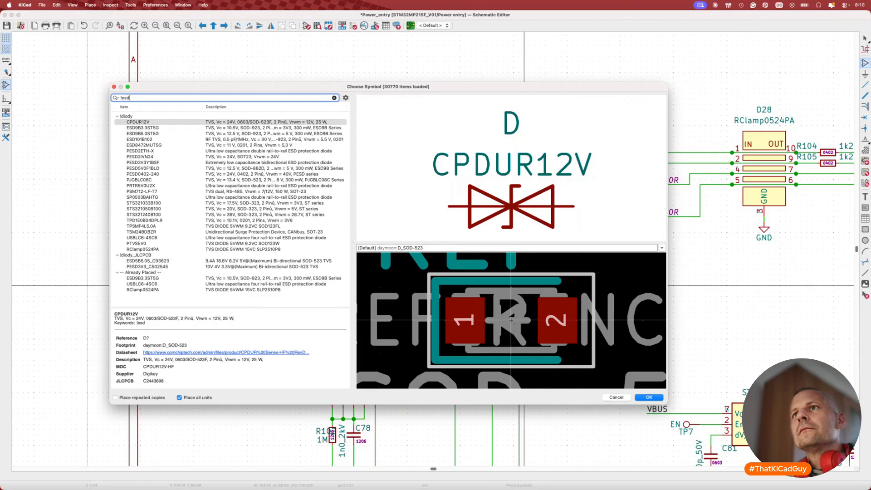
{"action": "key", "text": "Down"}
{"action": "key", "text": "Down"}
{"action": "key", "text": "Down"}
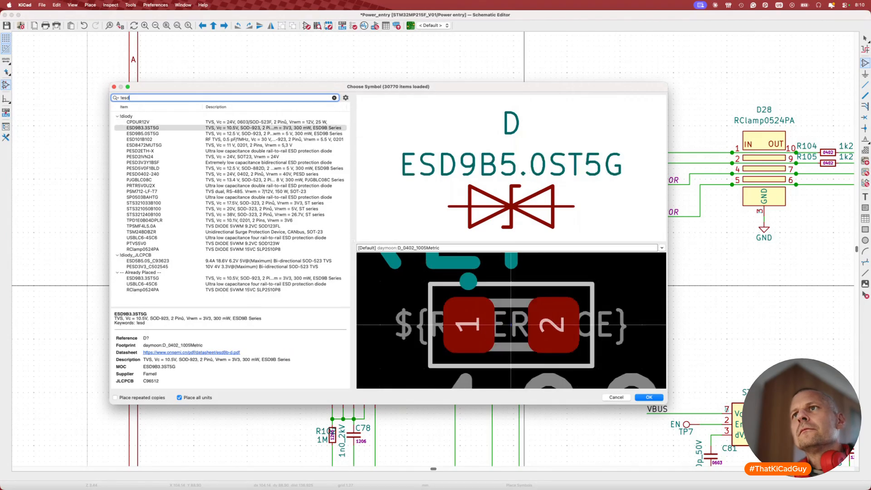
{"action": "key", "text": "Up"}
{"action": "key", "text": "Up"}
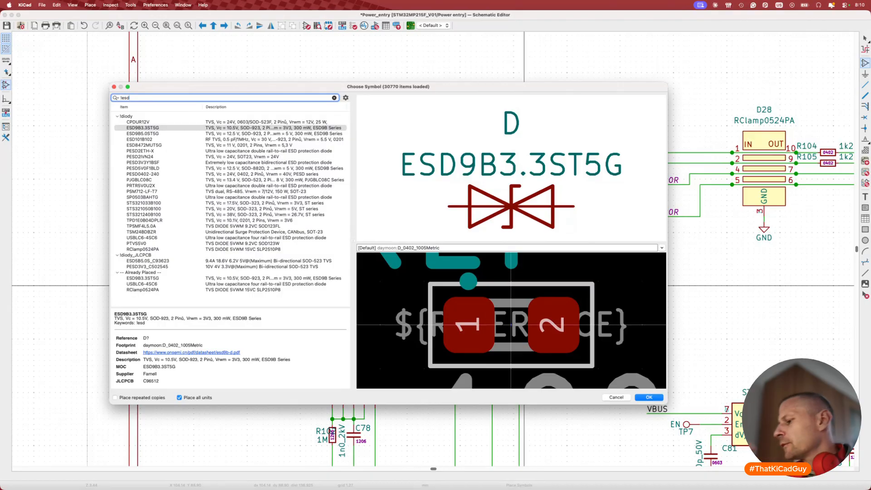
{"action": "left_click", "coordinate": [215, 128]}
{"action": "double_click", "coordinate": [215, 128]}
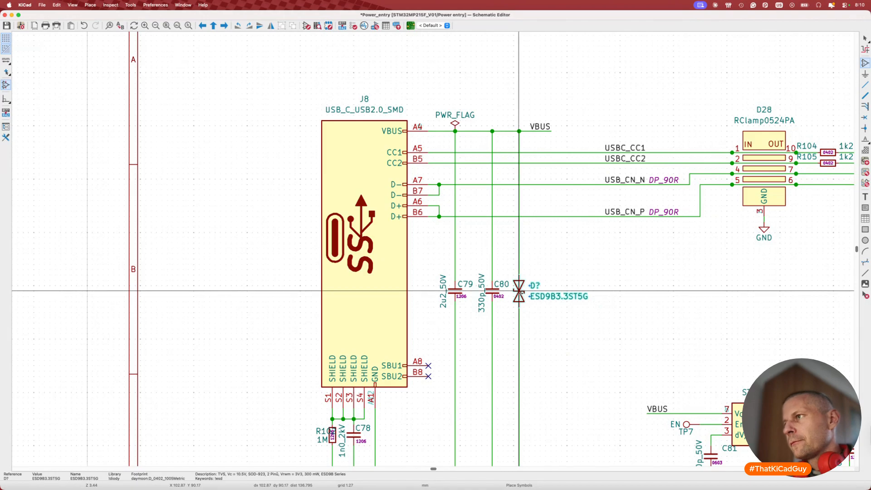
{"action": "left_click", "coordinate": [519, 262]}
{"action": "key", "text": "Escape"}
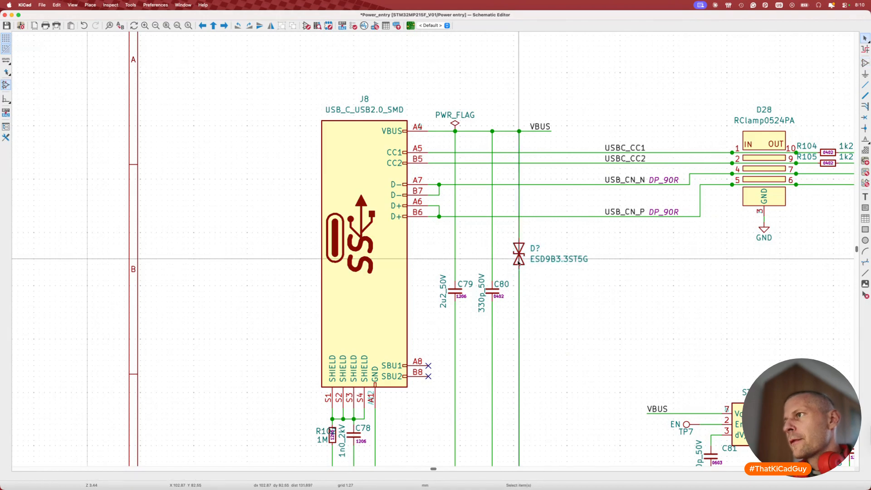
Duplicate the ESD9B3.3ST5G diode directly below the first one on the VBUS line and save the schematic.
{"action": "key", "text": "super+d"}
{"action": "left_click", "coordinate": [522, 292]}
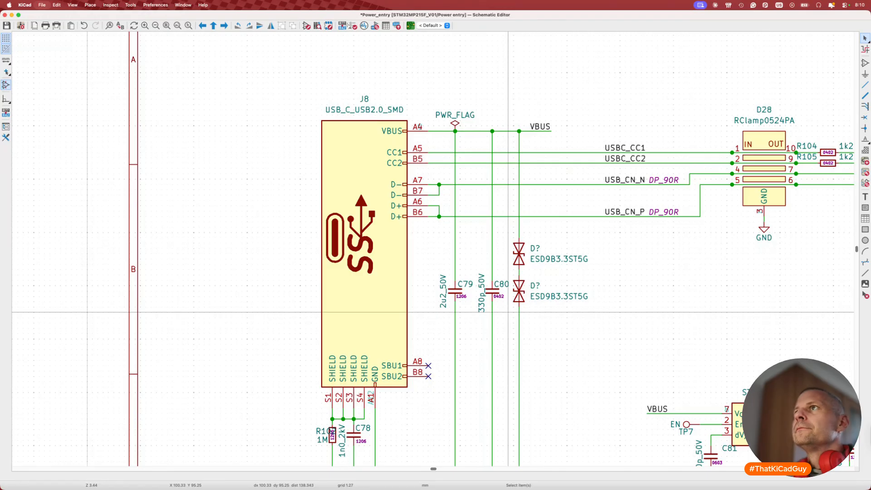
{"action": "key", "text": "super+s"}
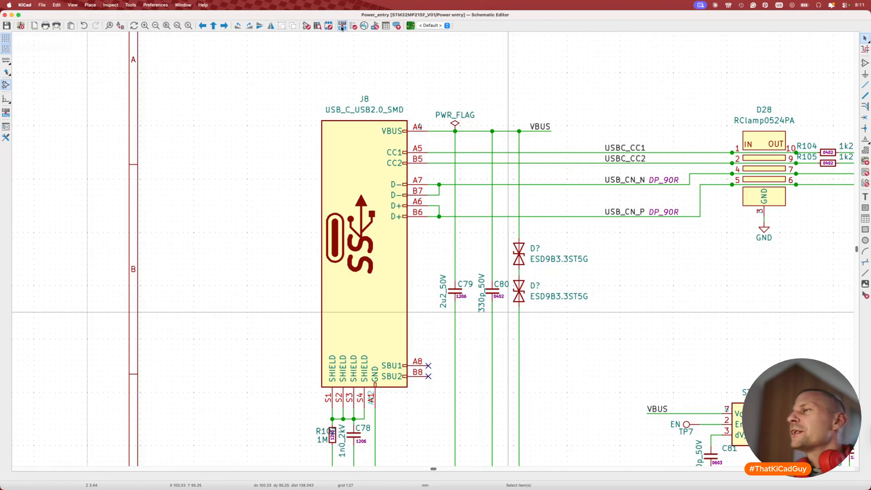
Annotate the entire schematic while keeping existing annotations, and save it.
{"action": "left_click", "coordinate": [342, 26]}
{"action": "left_click", "coordinate": [528, 334]}
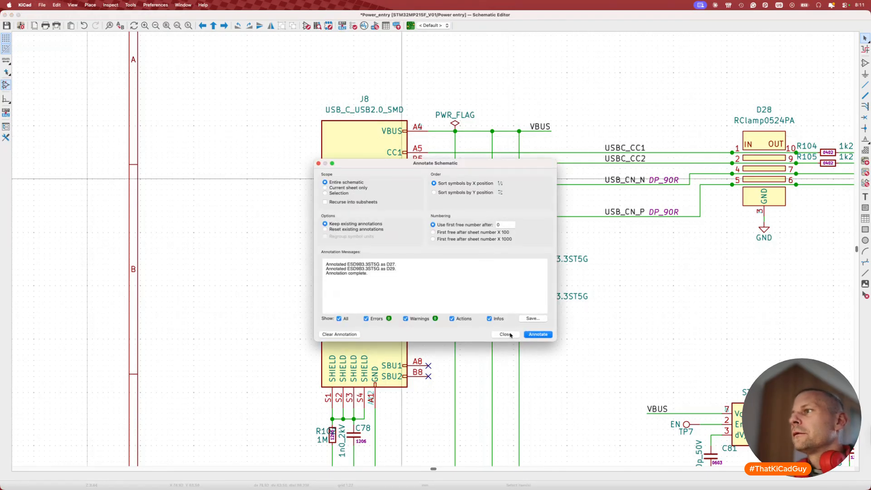
{"action": "left_click", "coordinate": [506, 334]}
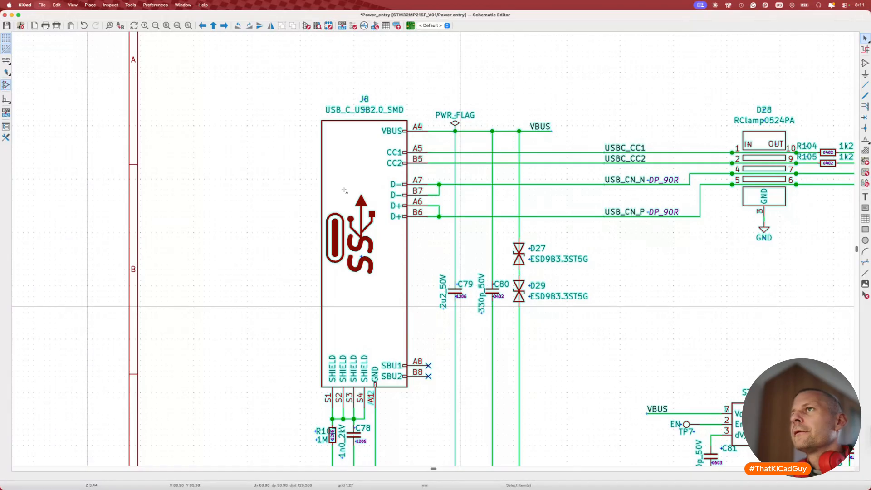
{"action": "key", "text": "super+s"}
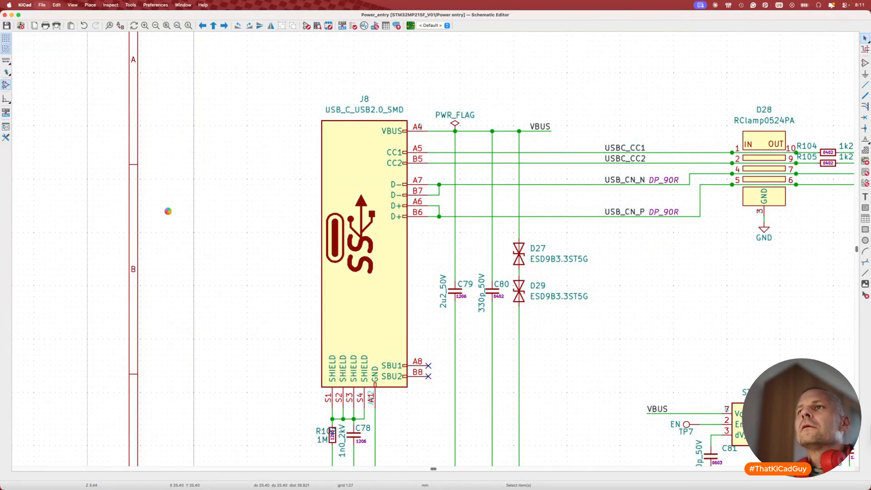
Open the Symbol Fields Table for editing and review the parts used only once or twice.
{"action": "left_click", "coordinate": [130, 5]}
{"action": "left_click", "coordinate": [151, 141]}
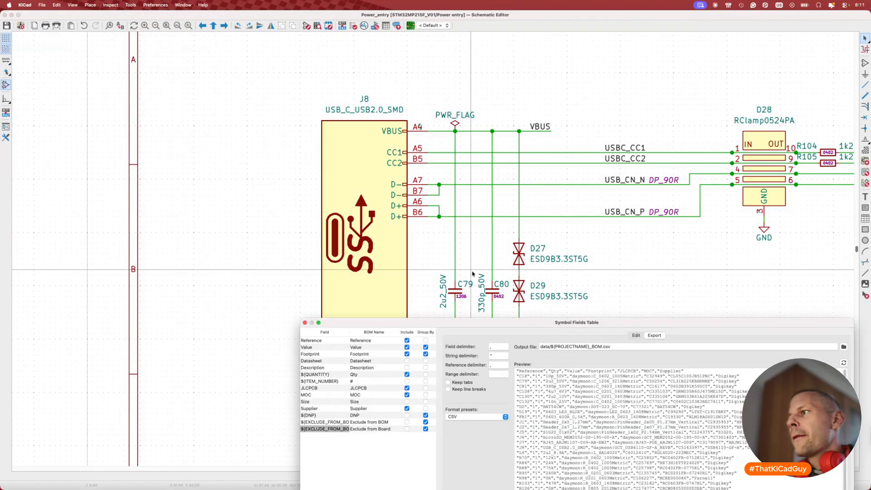
{"action": "left_click_drag", "start_coordinate": [597, 316], "coordinate": [572, 184]}
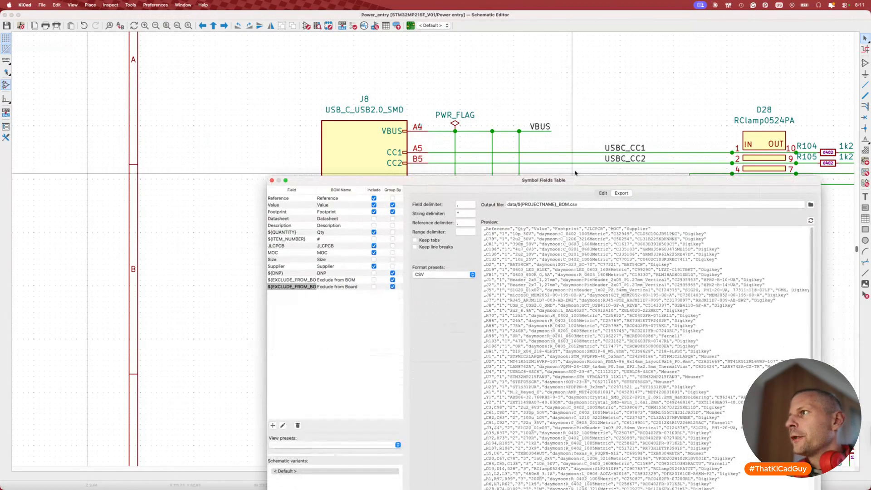
{"action": "left_click", "coordinate": [603, 193]}
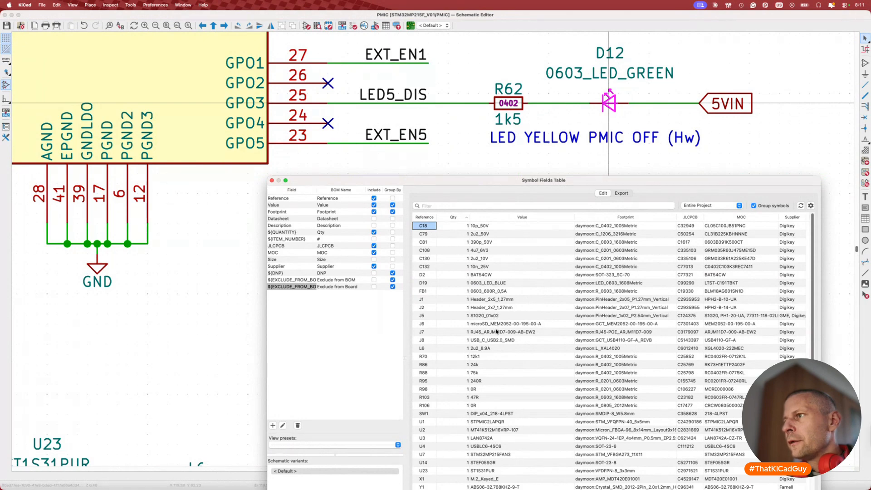
{"action": "scroll", "coordinate": [500, 345], "scroll_direction": "down", "scroll_amount": 5}
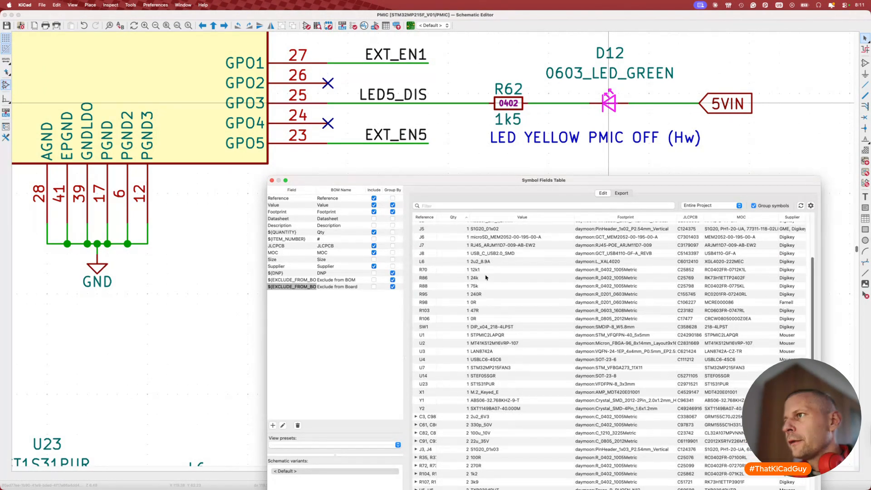
{"action": "scroll", "coordinate": [488, 324], "scroll_direction": "down", "scroll_amount": 3}
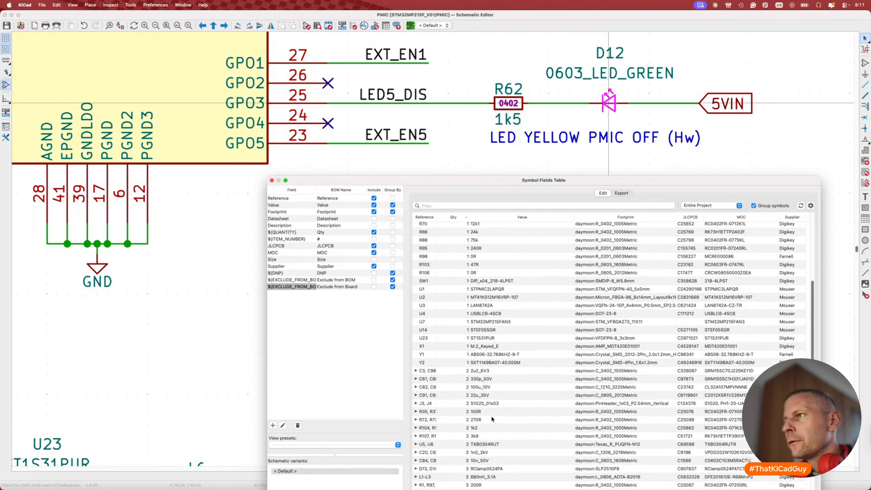
Locate the single-use 240R resistor R95 from the Symbol Fields Table and inspect it on the MPU sheet.
{"action": "double_click", "coordinate": [481, 248]}
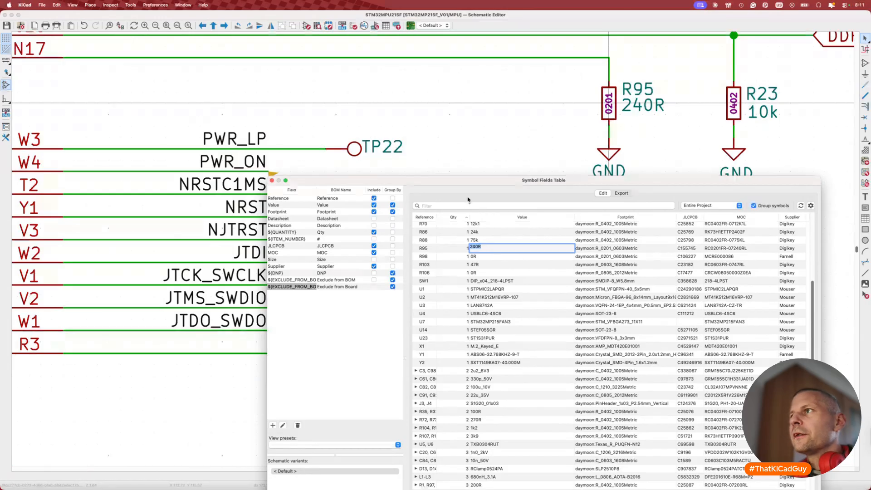
{"action": "left_click_drag", "start_coordinate": [473, 183], "coordinate": [424, 458]}
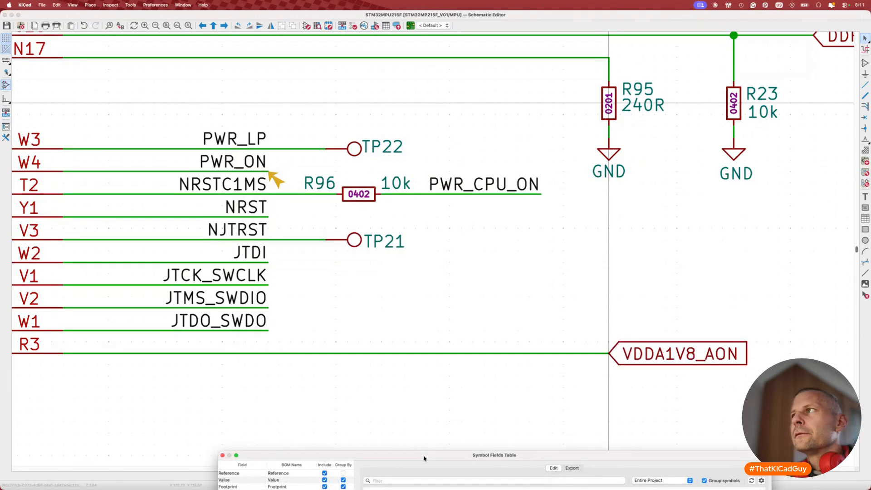
{"action": "left_click_drag", "start_coordinate": [424, 458], "coordinate": [436, 345]}
{"action": "scroll", "coordinate": [467, 177], "scroll_direction": "up", "scroll_amount": 3}
{"action": "scroll", "coordinate": [468, 178], "scroll_direction": "left", "scroll_amount": 3}
{"action": "scroll", "coordinate": [467, 178], "scroll_direction": "right", "scroll_amount": 8}
{"action": "scroll", "coordinate": [482, 190], "scroll_direction": "down", "scroll_amount": 3}
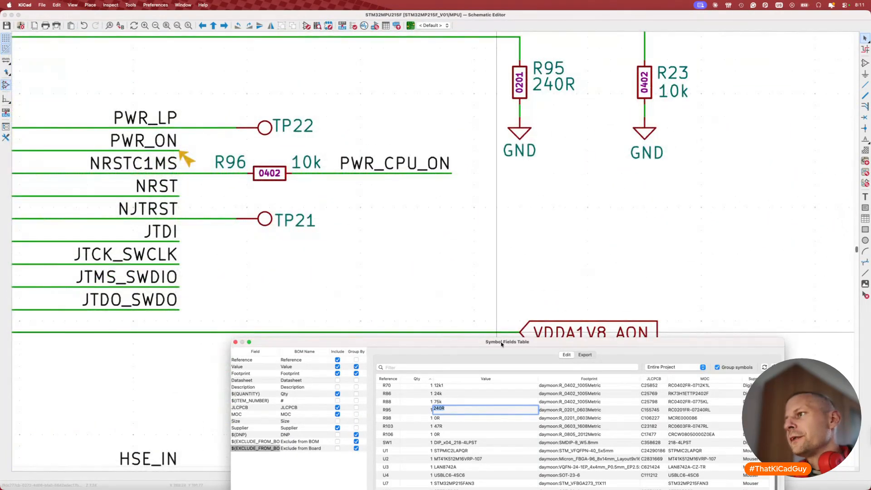
{"action": "left_click_drag", "start_coordinate": [501, 344], "coordinate": [469, 133]}
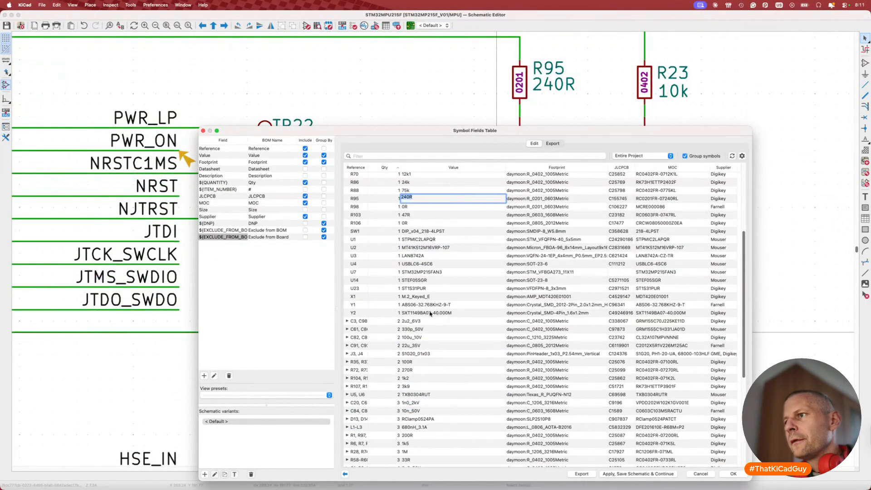
Check the 10n_50V capacitor group in the table, and locate the single-use 10n_25V capacitor C132 in the schematic.
{"action": "scroll", "coordinate": [433, 330], "scroll_direction": "down", "scroll_amount": 3}
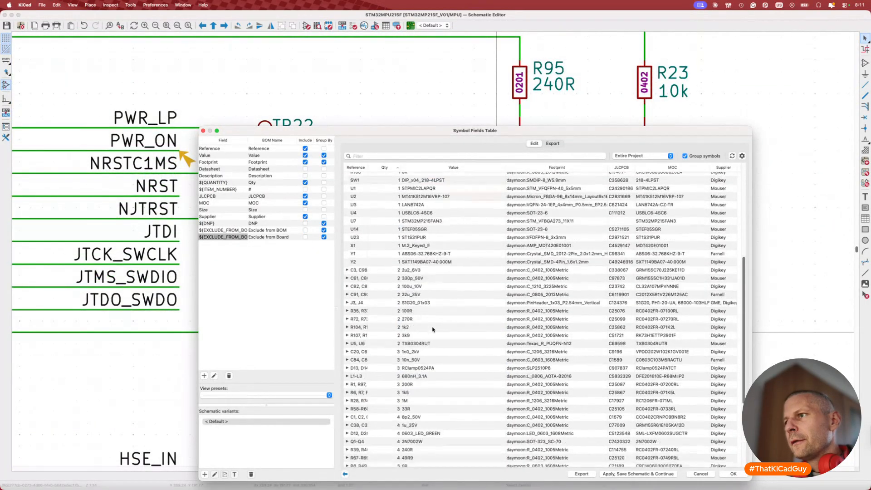
{"action": "double_click", "coordinate": [425, 359]}
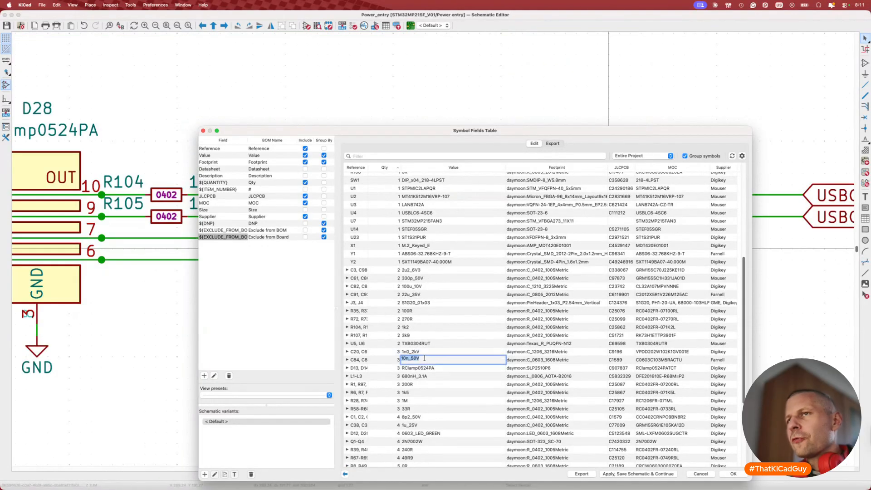
{"action": "scroll", "coordinate": [425, 359], "scroll_direction": "up", "scroll_amount": 5}
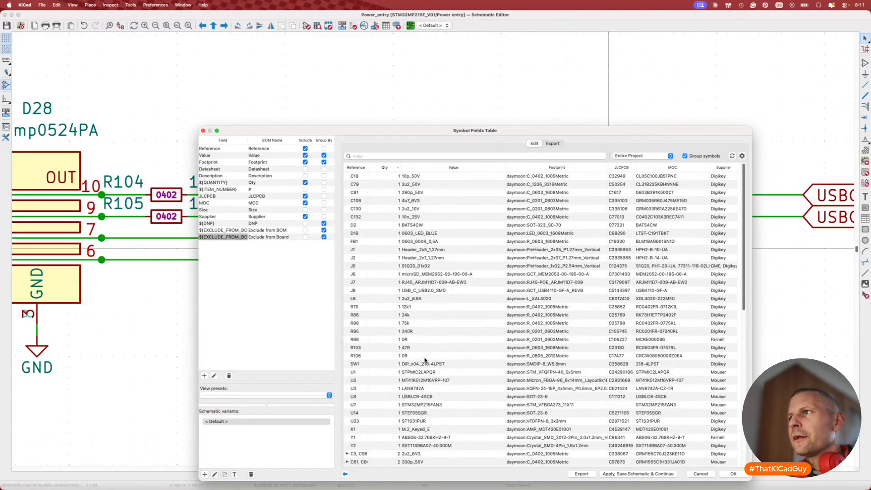
{"action": "double_click", "coordinate": [422, 218]}
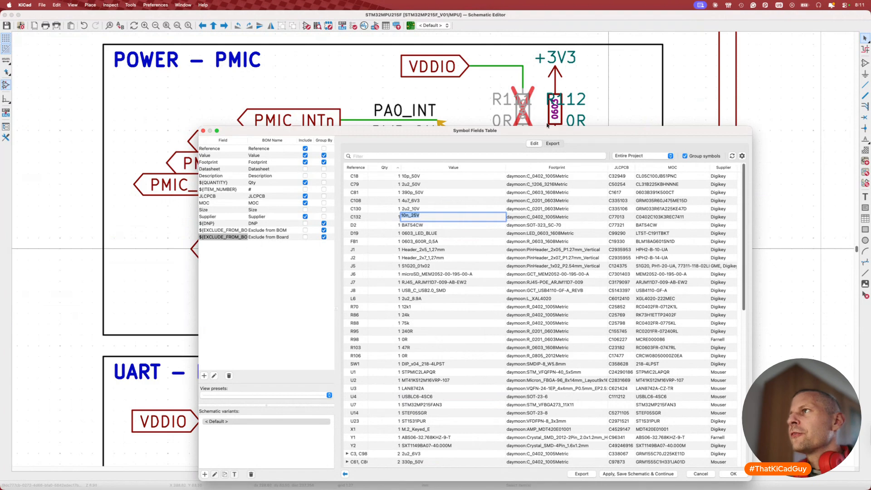
{"action": "left_click", "coordinate": [601, 89]}
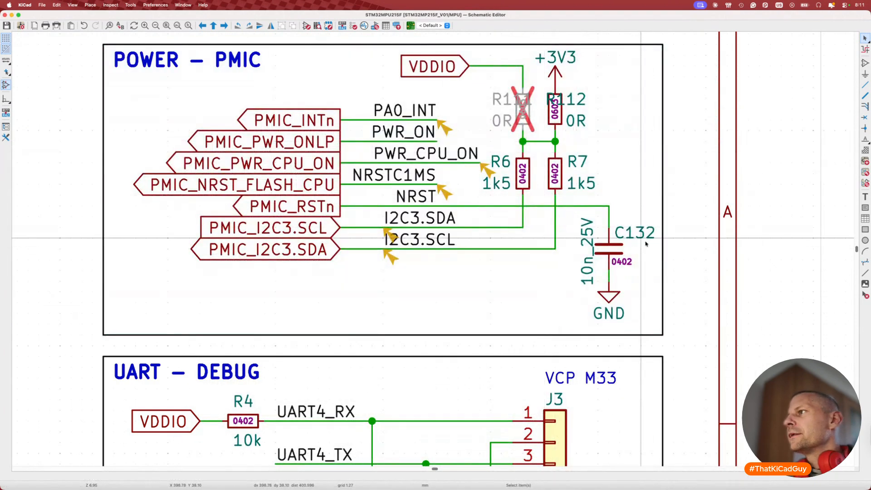
Change the C132 symbol to the 0603 10n_50V capacitor and save the schematic.
{"action": "double_click", "coordinate": [610, 248]}
{"action": "left_click", "coordinate": [596, 316]}
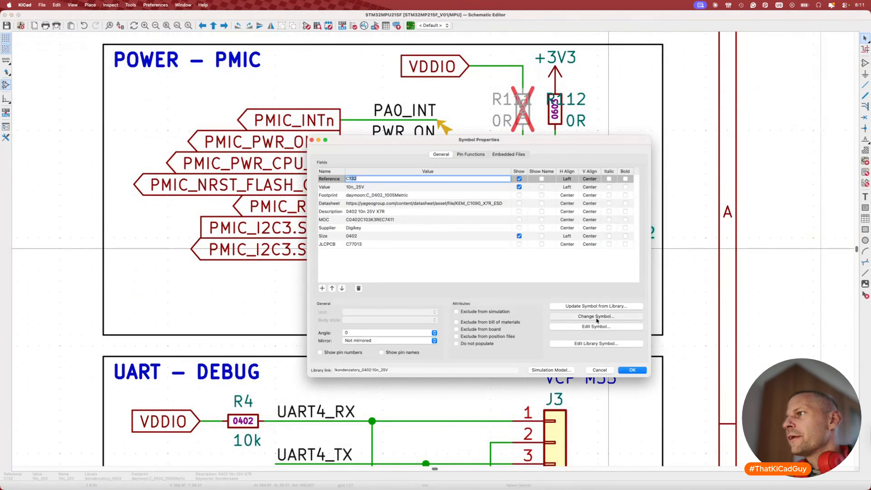
{"action": "left_click", "coordinate": [577, 196]}
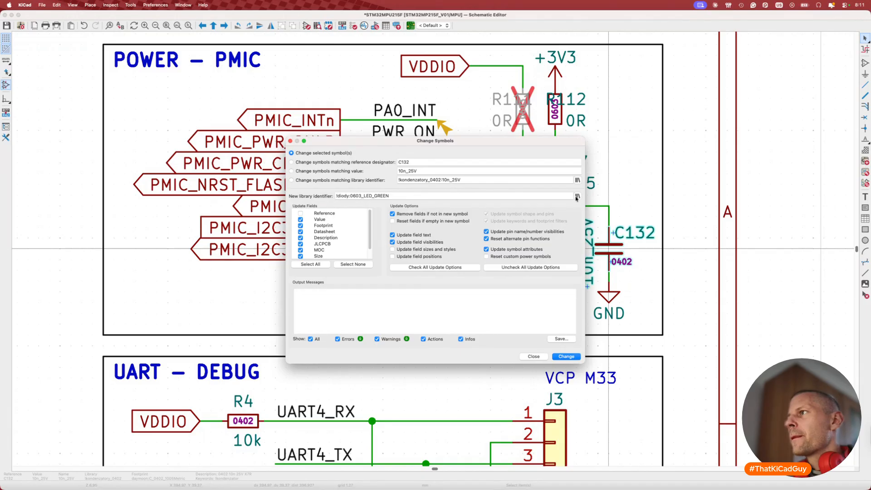
{"action": "type", "text": "10n"}
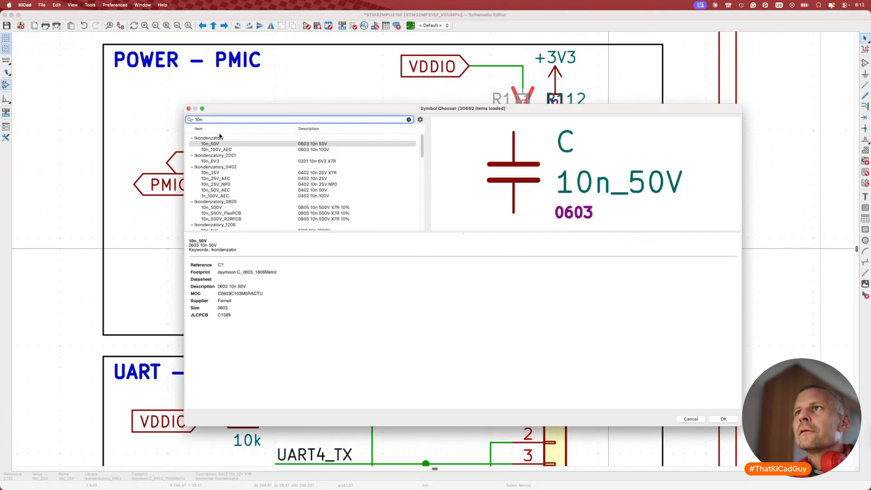
{"action": "double_click", "coordinate": [222, 144]}
{"action": "left_click", "coordinate": [566, 357]}
{"action": "left_click", "coordinate": [528, 356]}
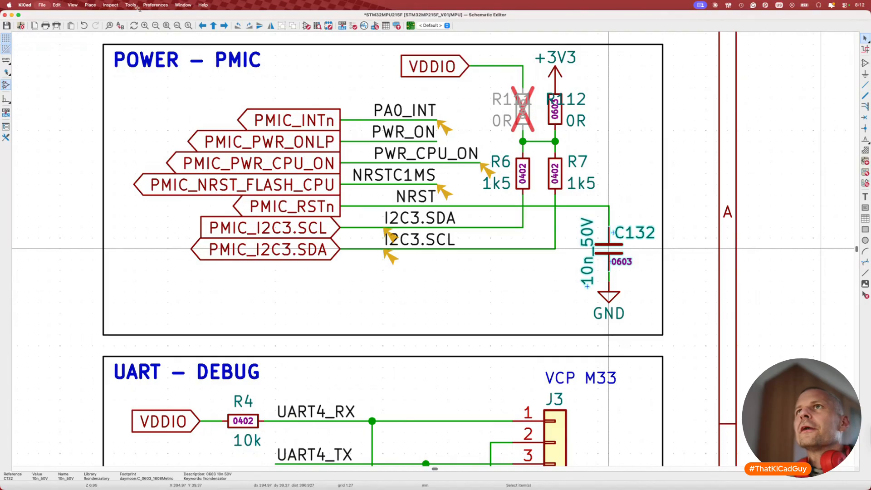
{"action": "key", "text": "super+s"}
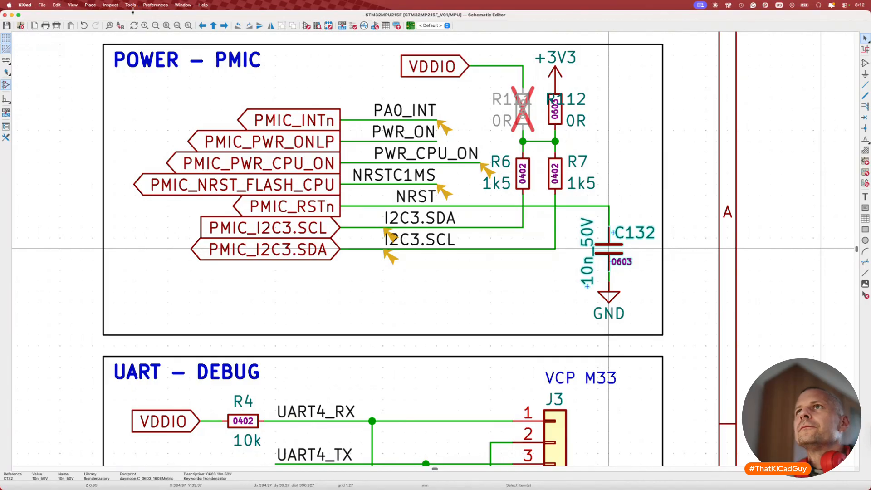
Reopen the Symbol Fields Table in edit view and review the remaining parts by quantity.
{"action": "left_click", "coordinate": [131, 5]}
{"action": "left_click", "coordinate": [151, 143]}
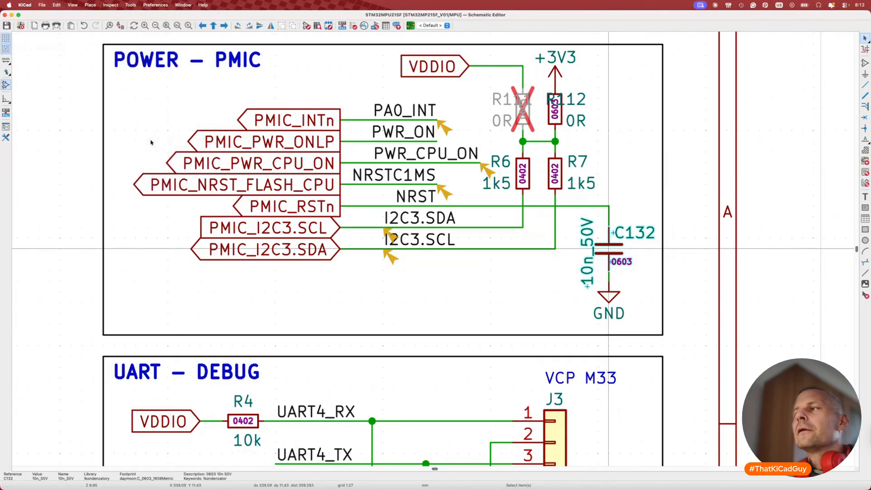
{"action": "left_click_drag", "start_coordinate": [501, 319], "coordinate": [407, 207]}
{"action": "left_click", "coordinate": [541, 216]}
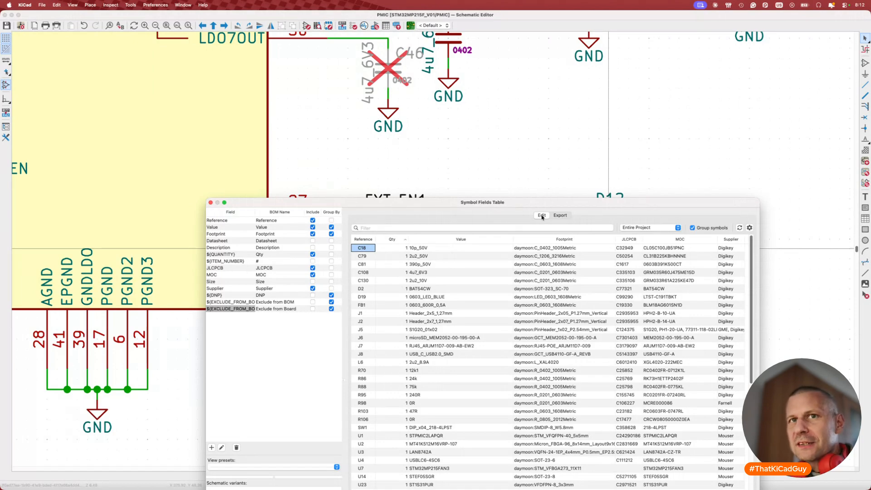
{"action": "left_click_drag", "start_coordinate": [540, 209], "coordinate": [538, 126]}
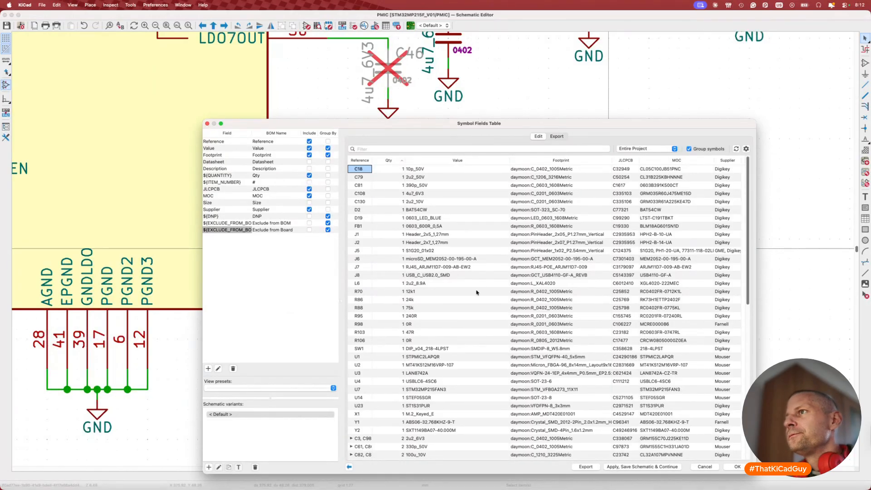
{"action": "scroll", "coordinate": [476, 292], "scroll_direction": "down", "scroll_amount": 5}
{"action": "scroll", "coordinate": [476, 292], "scroll_direction": "down", "scroll_amount": 10}
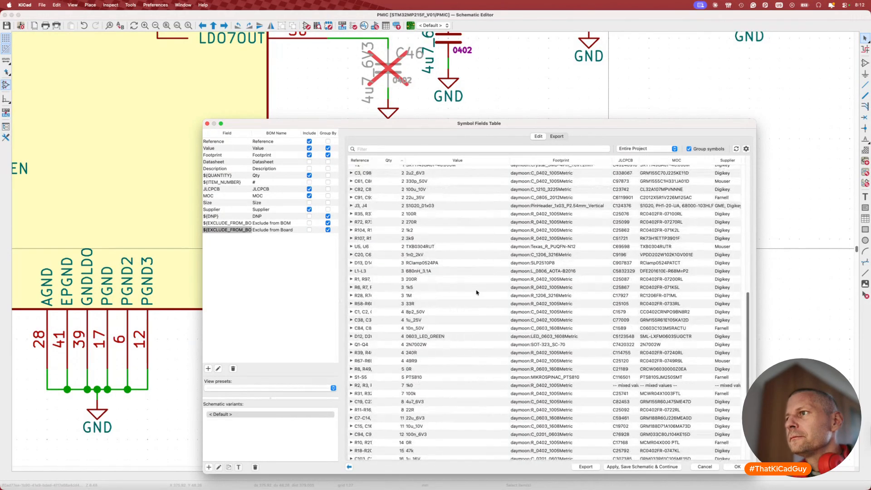
Review the parts by quantity in the Symbol Fields Table and locate the single-use 0805 0R resistor R106 in the schematic.
{"action": "scroll", "coordinate": [476, 293], "scroll_direction": "down", "scroll_amount": 3}
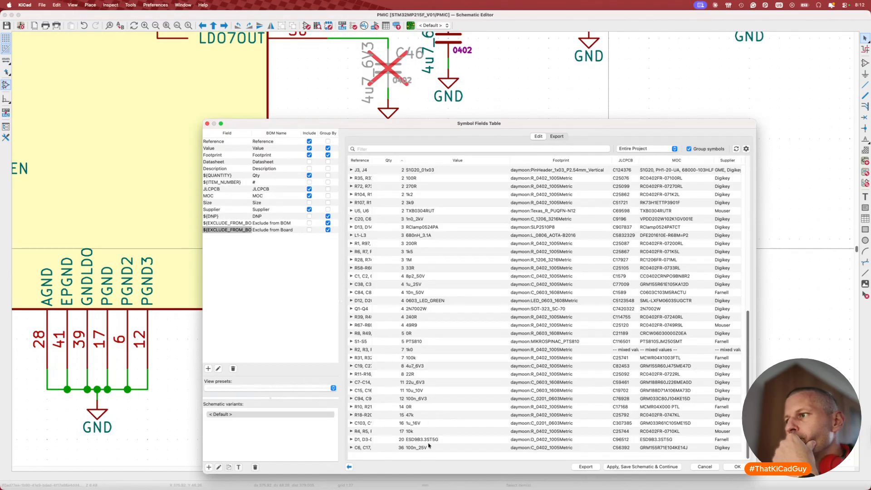
{"action": "scroll", "coordinate": [438, 346], "scroll_direction": "up", "scroll_amount": 2}
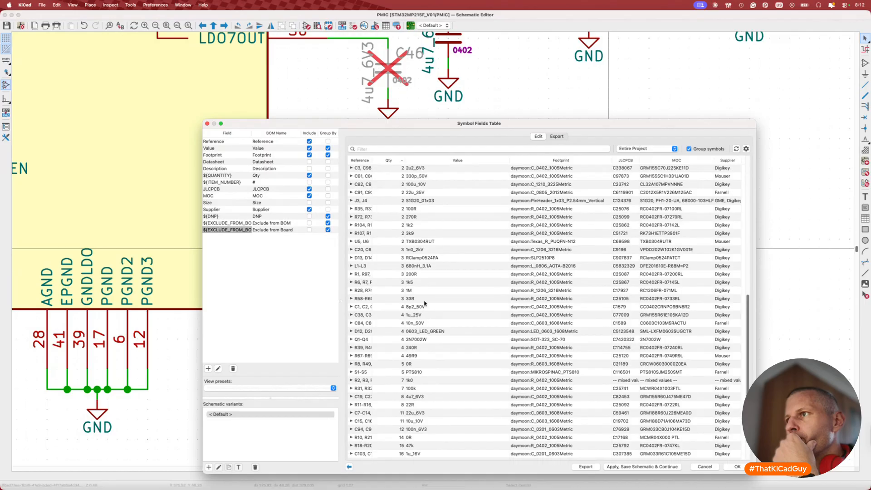
{"action": "scroll", "coordinate": [425, 303], "scroll_direction": "up", "scroll_amount": 10}
{"action": "scroll", "coordinate": [422, 272], "scroll_direction": "up", "scroll_amount": 4}
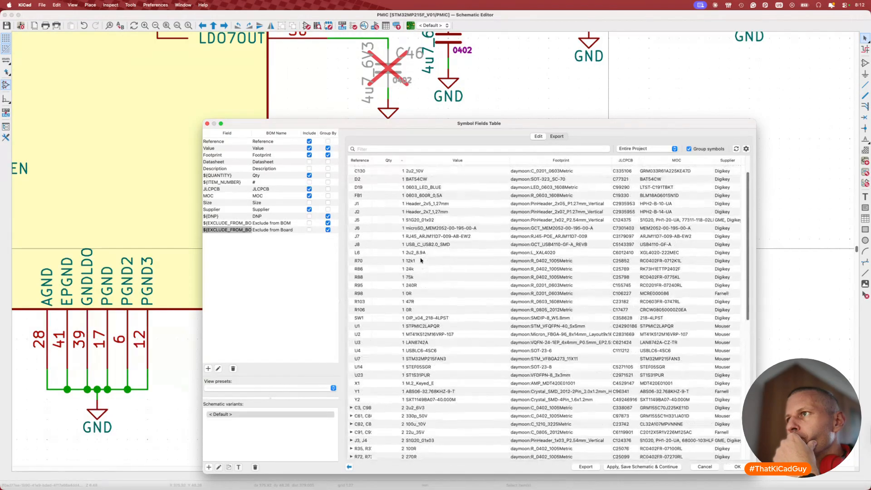
{"action": "double_click", "coordinate": [417, 309]}
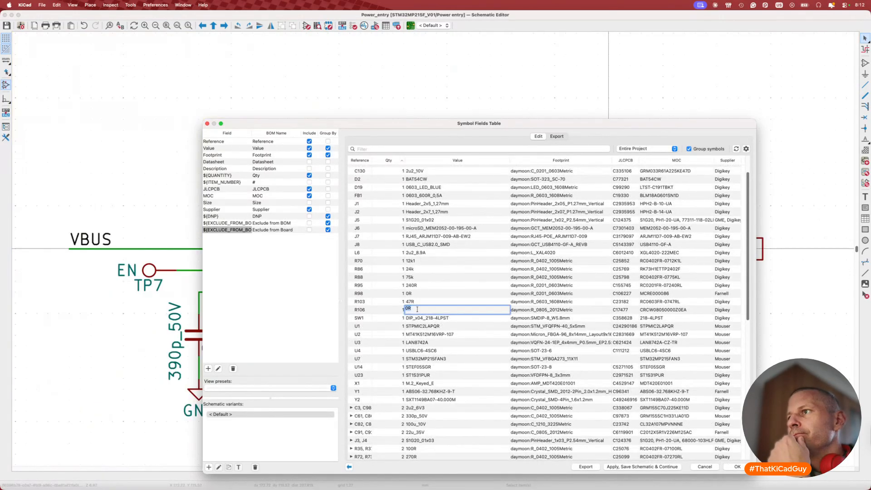
Locate the 0402 and 0603 0R resistor groups from the table and inspect them on the Ethernet sheet.
{"action": "scroll", "coordinate": [417, 309], "scroll_direction": "down", "scroll_amount": 10}
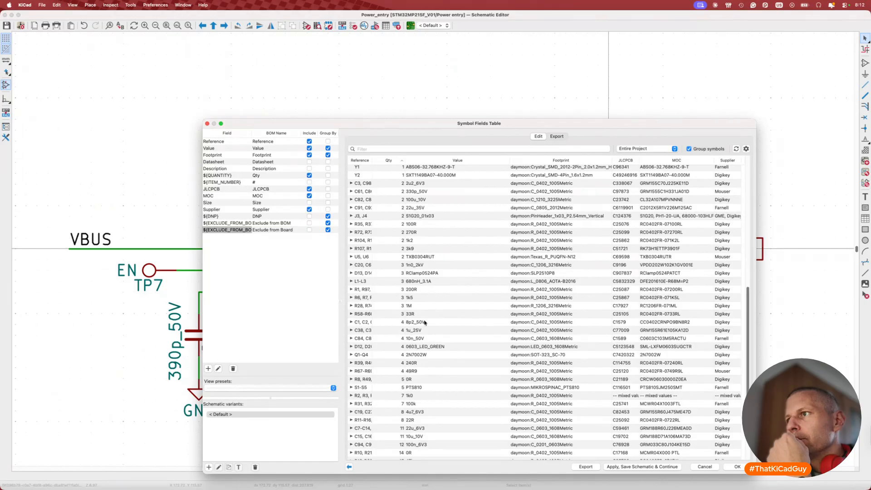
{"action": "scroll", "coordinate": [439, 399], "scroll_direction": "down", "scroll_amount": 2}
{"action": "double_click", "coordinate": [423, 417]}
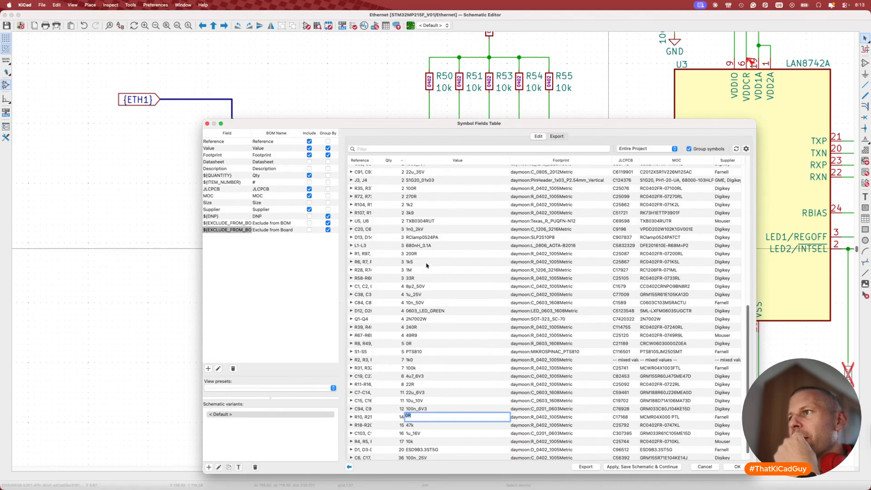
{"action": "double_click", "coordinate": [416, 343]}
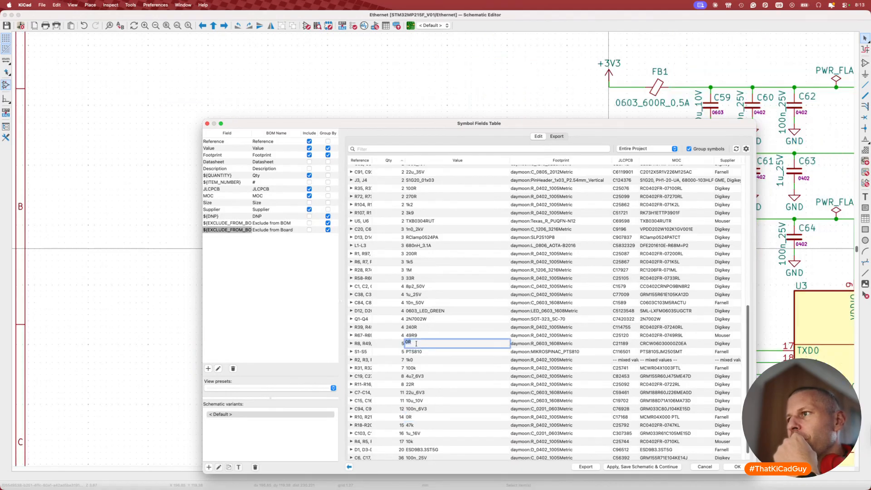
{"action": "left_click_drag", "start_coordinate": [487, 126], "coordinate": [206, 254]}
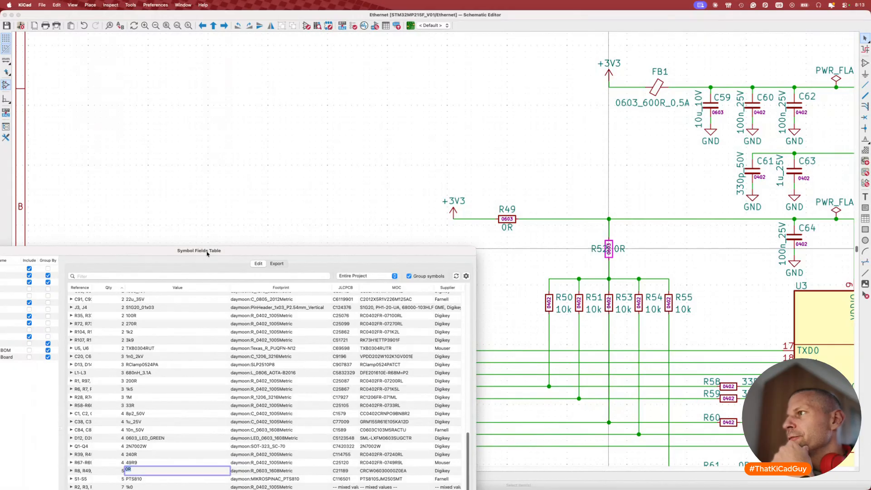
{"action": "left_click_drag", "start_coordinate": [207, 254], "coordinate": [451, 83]}
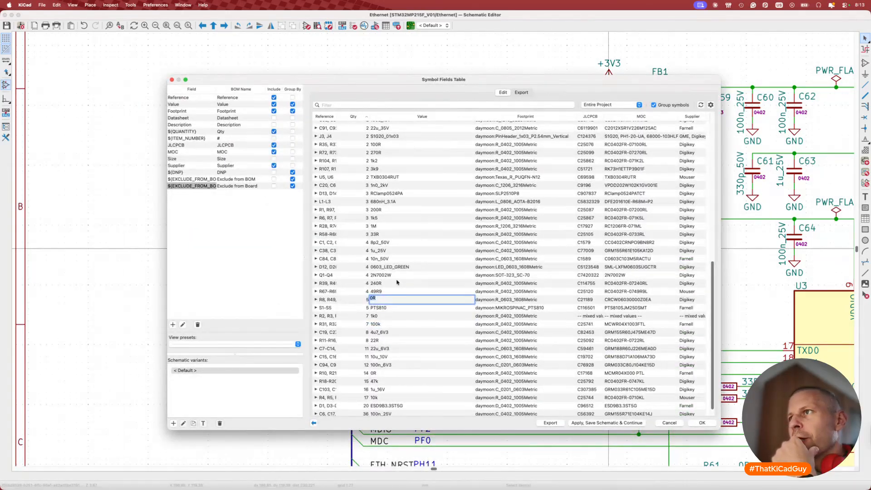
Locate R106 from the table again and bring up the Power entry sheet without the table covering it.
{"action": "scroll", "coordinate": [396, 281], "scroll_direction": "up", "scroll_amount": 2}
{"action": "scroll", "coordinate": [397, 282], "scroll_direction": "up", "scroll_amount": 10}
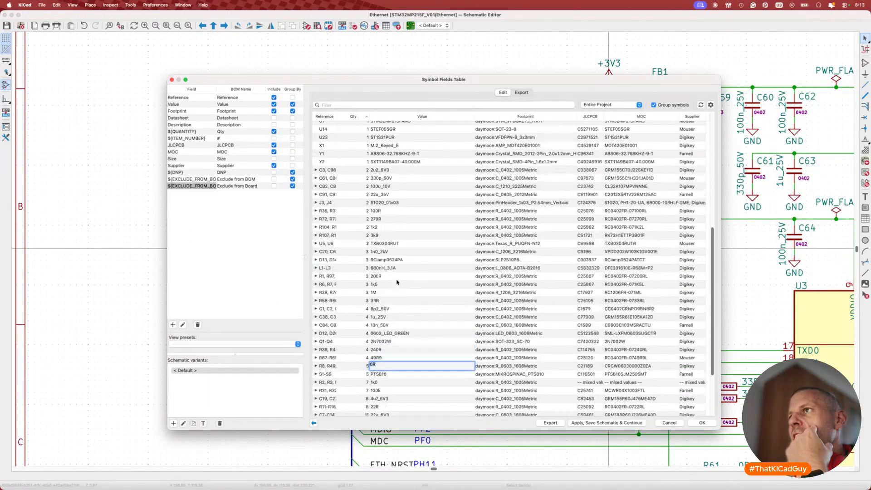
{"action": "left_click", "coordinate": [377, 219]}
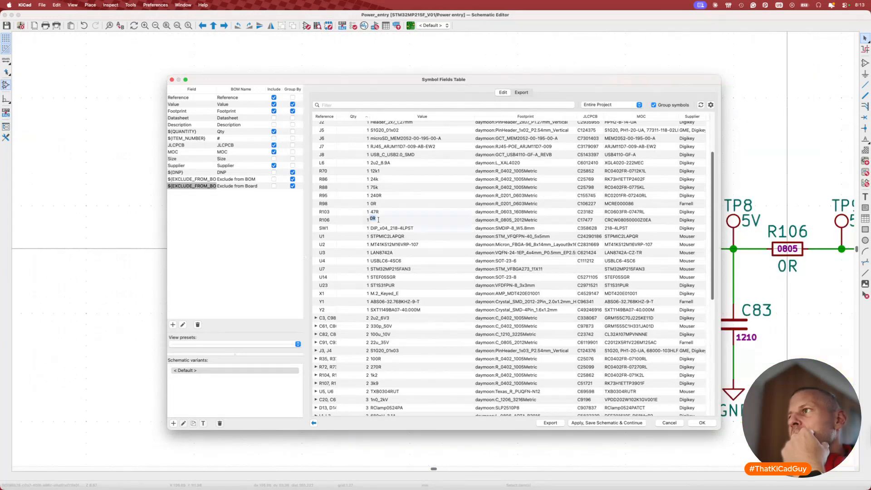
{"action": "left_click", "coordinate": [378, 220]}
{"action": "left_click", "coordinate": [710, 54]}
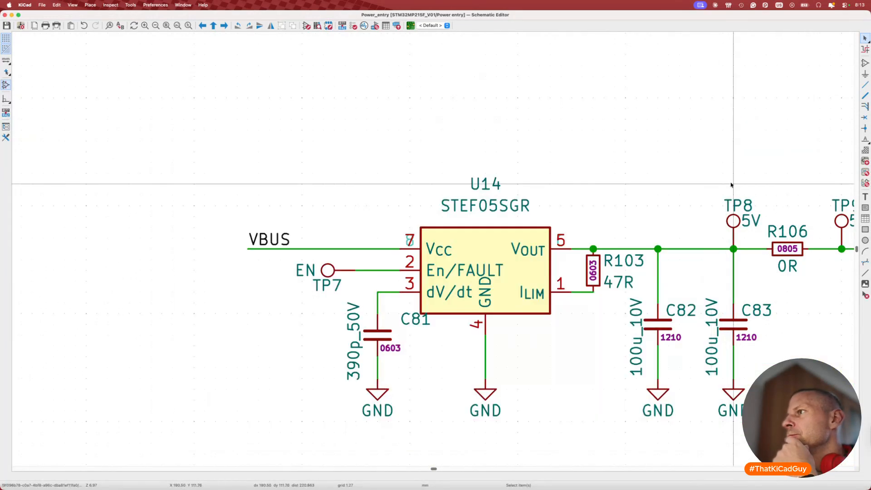
Check the part data of the 0805 0R resistor R106 in its symbol properties.
{"action": "scroll", "coordinate": [731, 184], "scroll_direction": "right", "scroll_amount": 5}
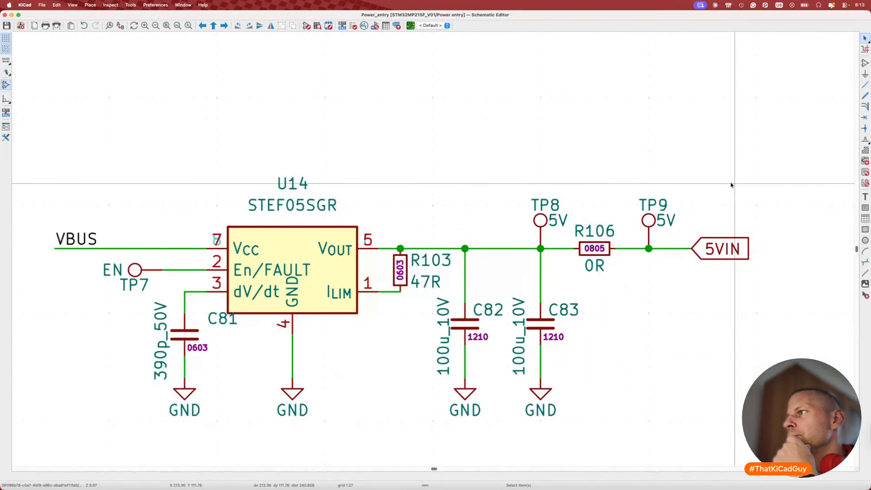
{"action": "left_click", "coordinate": [604, 255]}
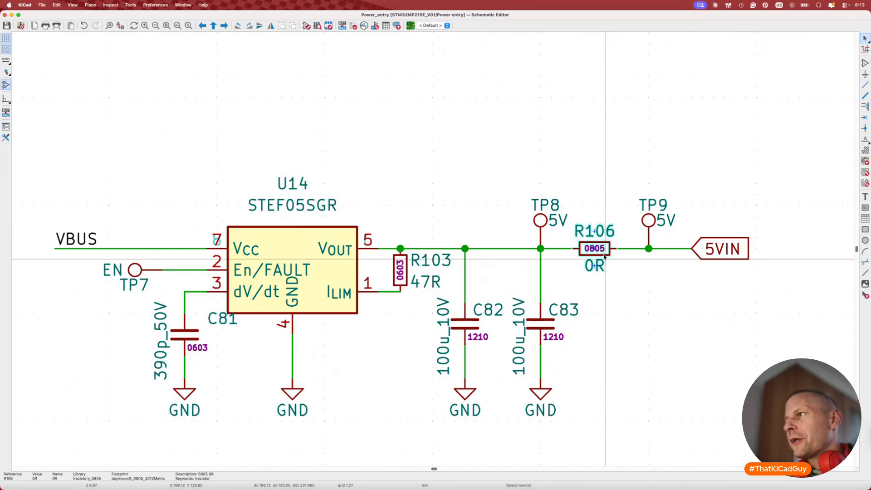
{"action": "double_click", "coordinate": [604, 255]}
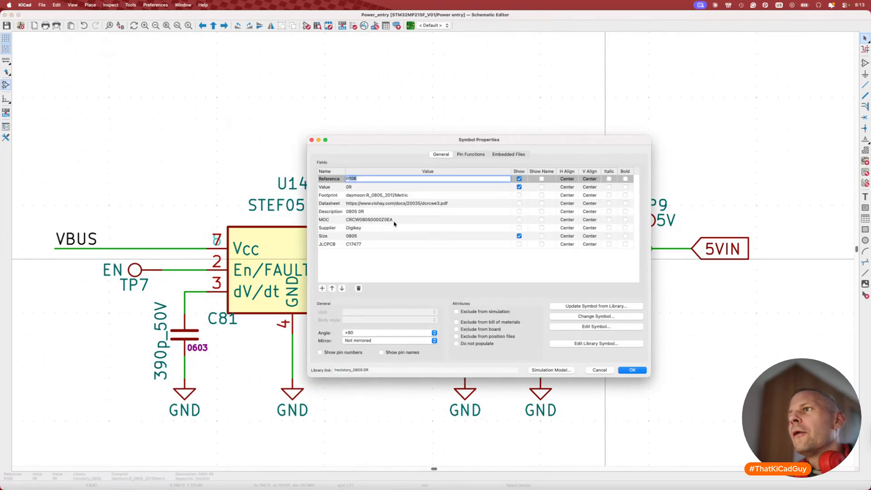
{"action": "key", "text": "Return"}
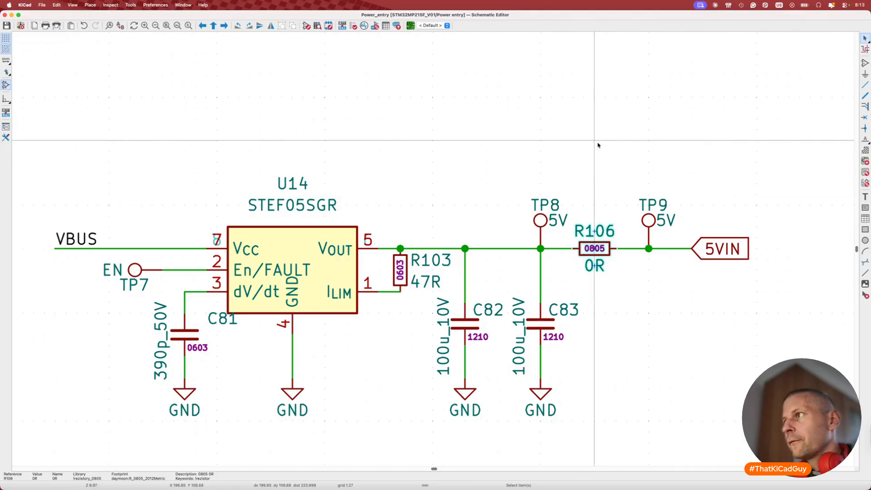
Place a 0603 0R resistor symbol in the empty area above the 5VIN label and open its properties.
{"action": "key", "text": "a"}
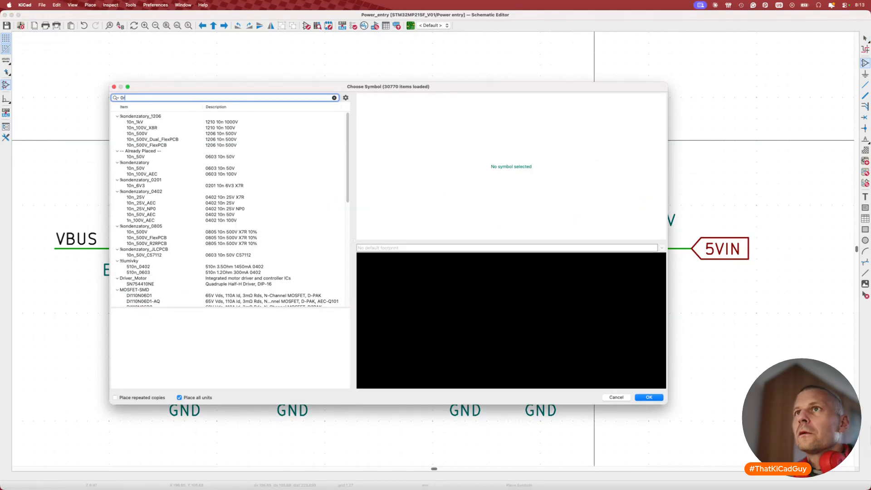
{"action": "left_click", "coordinate": [209, 123]}
{"action": "double_click", "coordinate": [209, 123]}
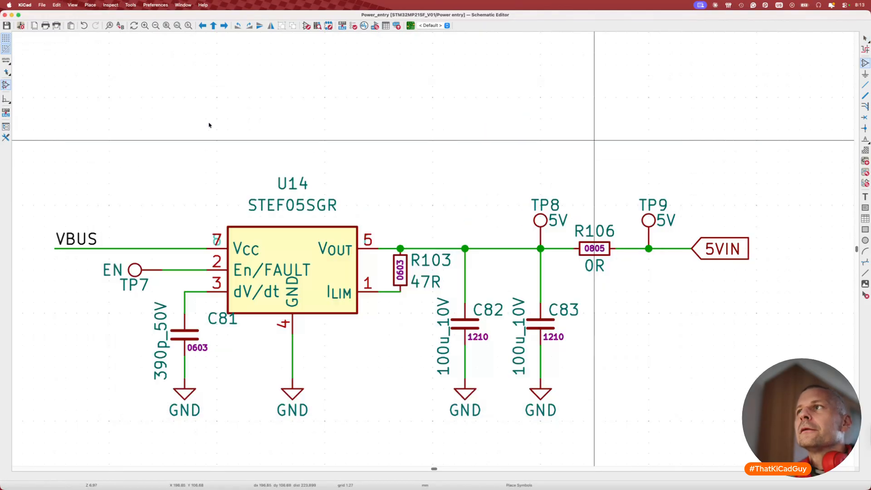
{"action": "double_click", "coordinate": [738, 121]}
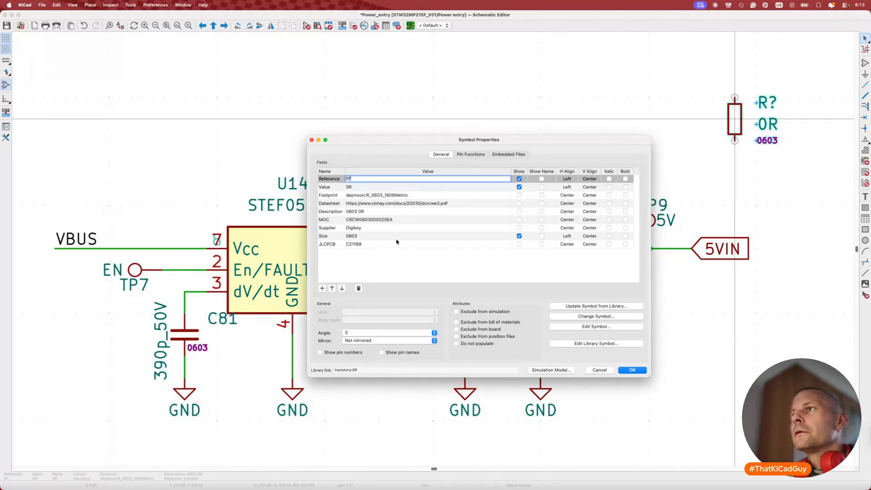
Open the 0603 0R resistor's Vishay datasheet and examine the rated dissipation, jumper current limits and part numbering for the 0603 size.
{"action": "left_click", "coordinate": [497, 203]}
{"action": "left_click", "coordinate": [507, 203]}
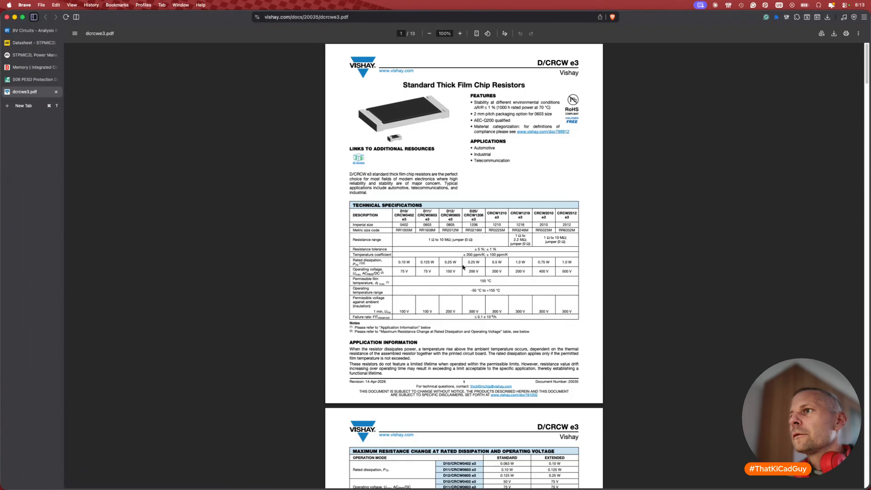
{"action": "scroll", "coordinate": [420, 262], "scroll_direction": "up", "scroll_amount": 5, "text": "ctrl"}
{"action": "left_click_drag", "start_coordinate": [396, 263], "coordinate": [419, 261]}
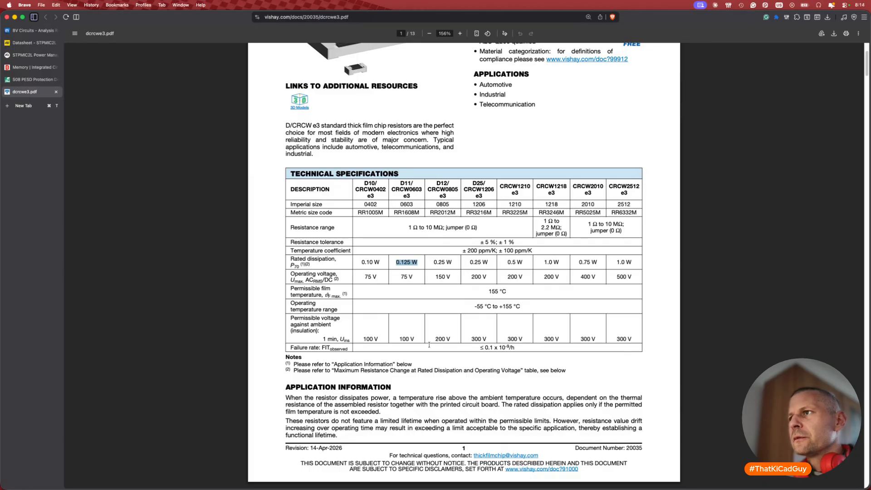
{"action": "scroll", "coordinate": [430, 345], "scroll_direction": "down", "scroll_amount": 10}
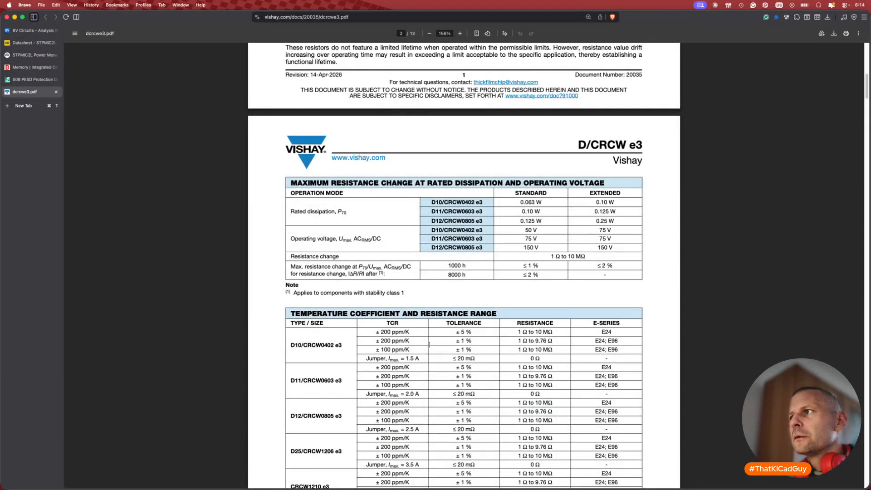
{"action": "scroll", "coordinate": [430, 345], "scroll_direction": "down", "scroll_amount": 3}
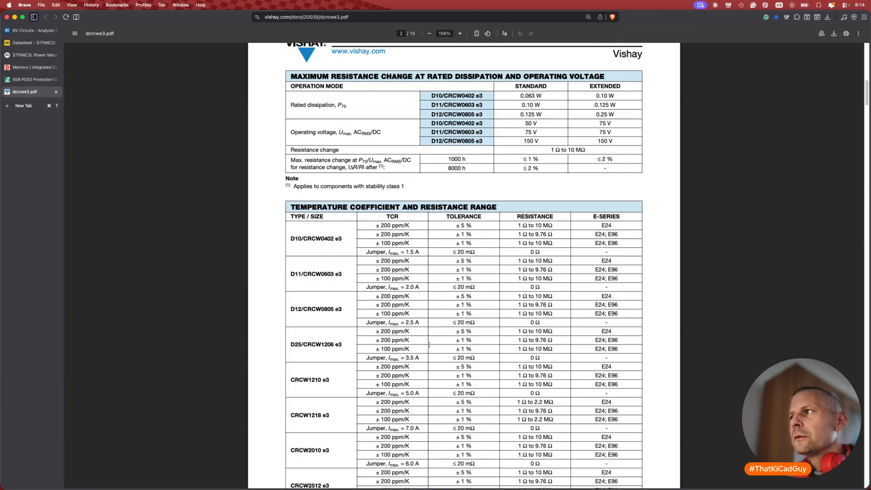
{"action": "scroll", "coordinate": [429, 345], "scroll_direction": "down", "scroll_amount": 12}
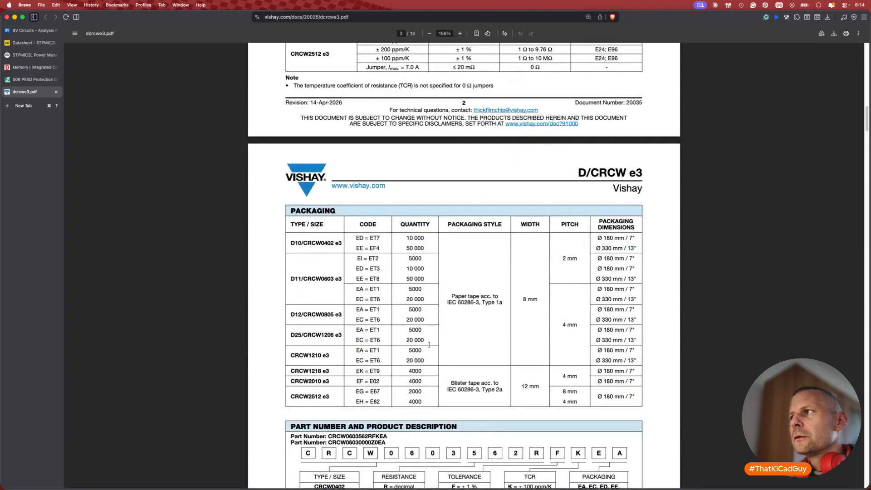
{"action": "scroll", "coordinate": [429, 345], "scroll_direction": "down", "scroll_amount": 8}
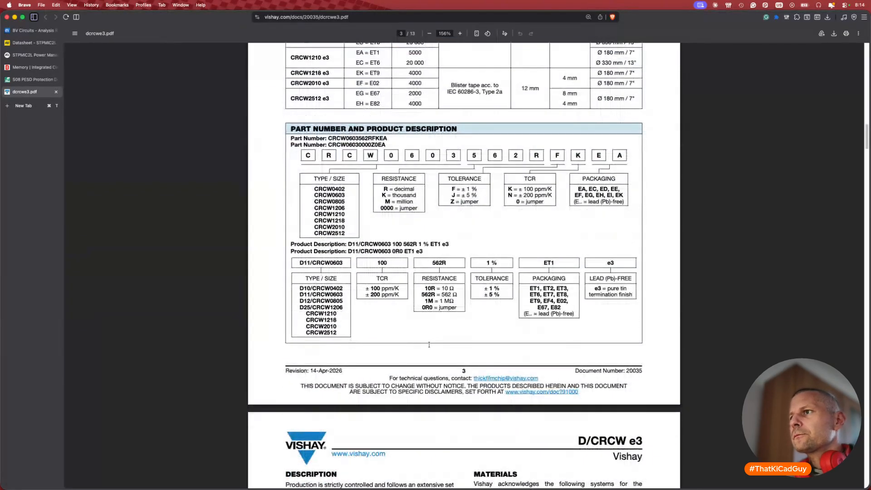
Open Google Gemini in a new browser tab.
{"action": "key", "text": "super+t"}
{"action": "type", "text": "gemni"}
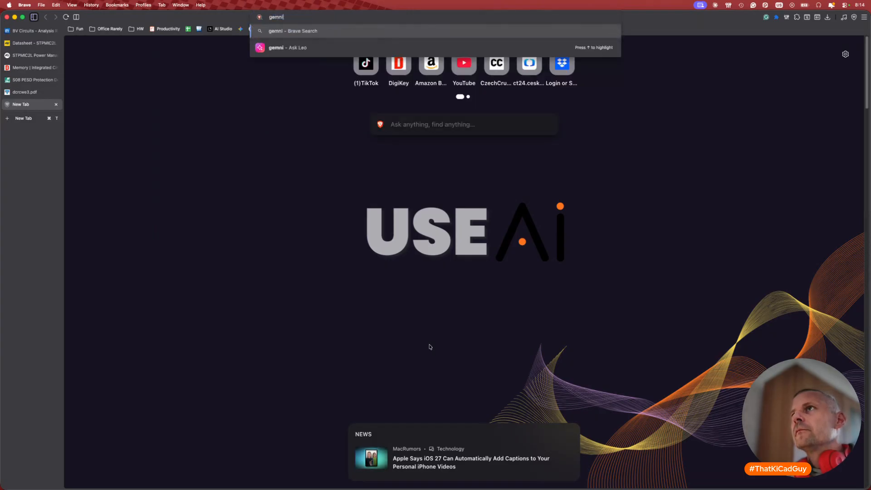
{"action": "key", "text": "Return"}
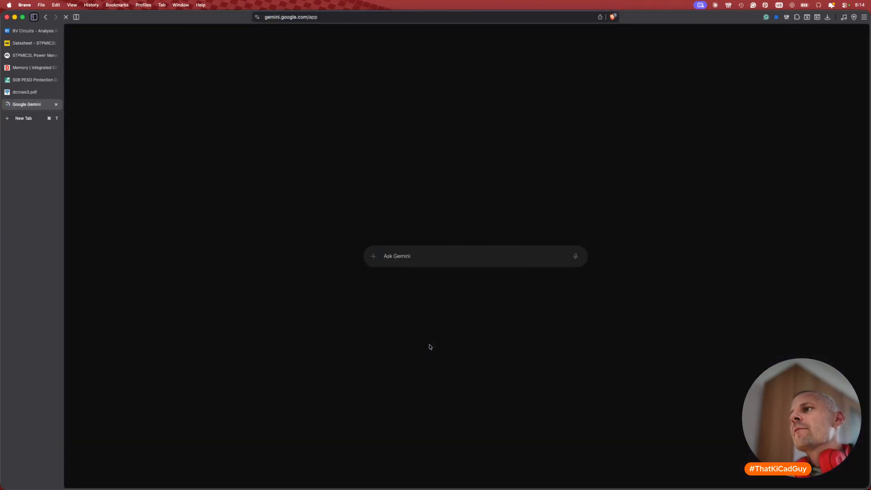
Ask Gemini for the maximal current of a regular 0R 0603 resistor, noting the datasheet's 0.125W maximum dissipation and the zero nominal resistance.
{"action": "type", "text": "What is the maximal current of a regular 0R 0603"}
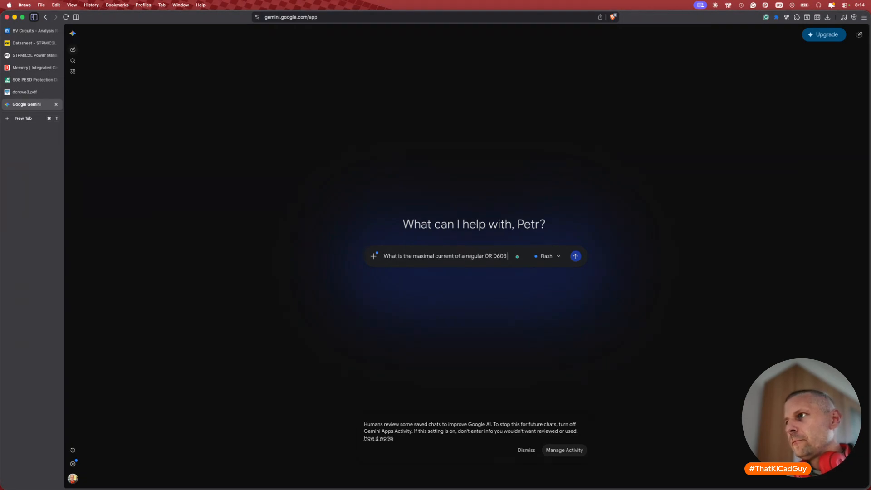
{"action": "type", "text": " resisto"}
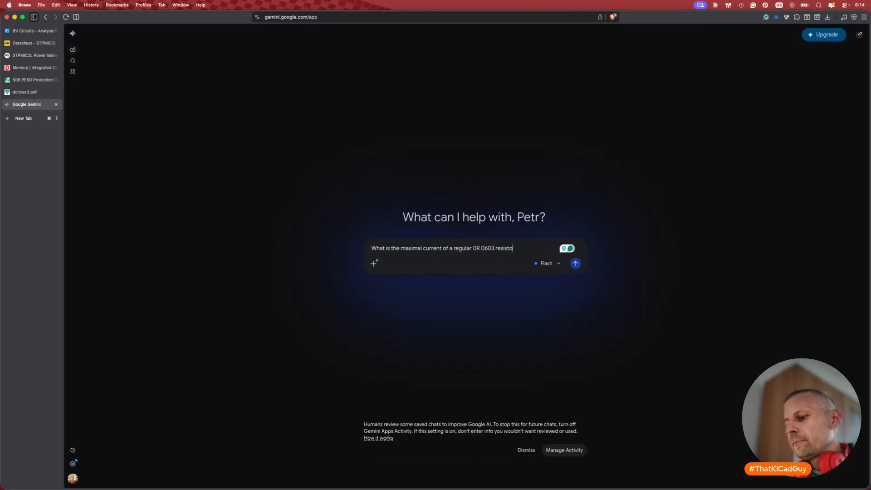
{"action": "type", "text": "r? The datasheets da"}
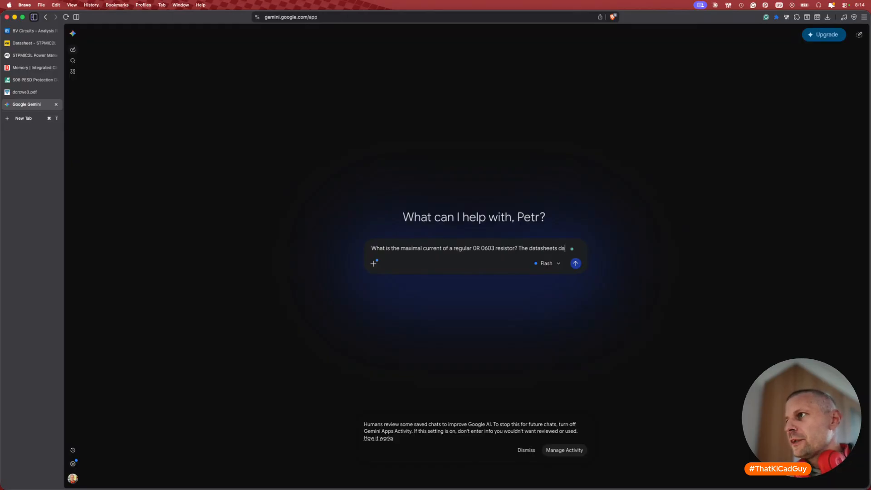
{"action": "type", "text": "ereads"}
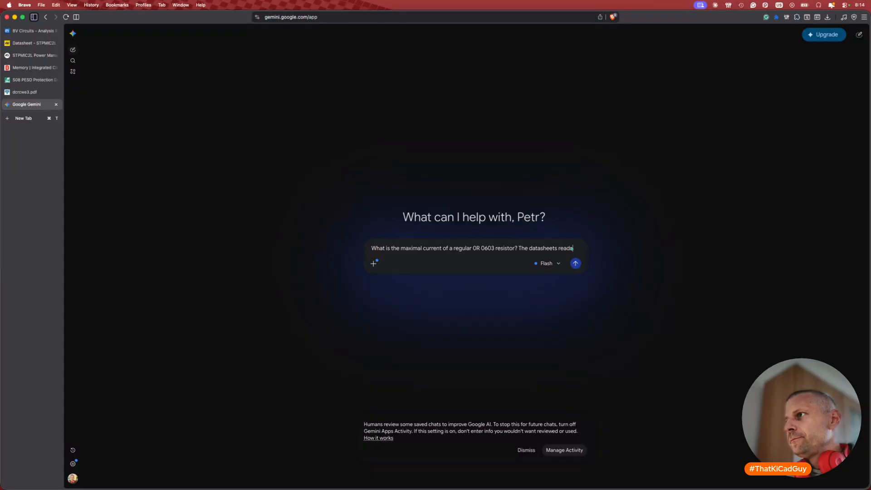
{"action": "type", "text": " 0.125W"}
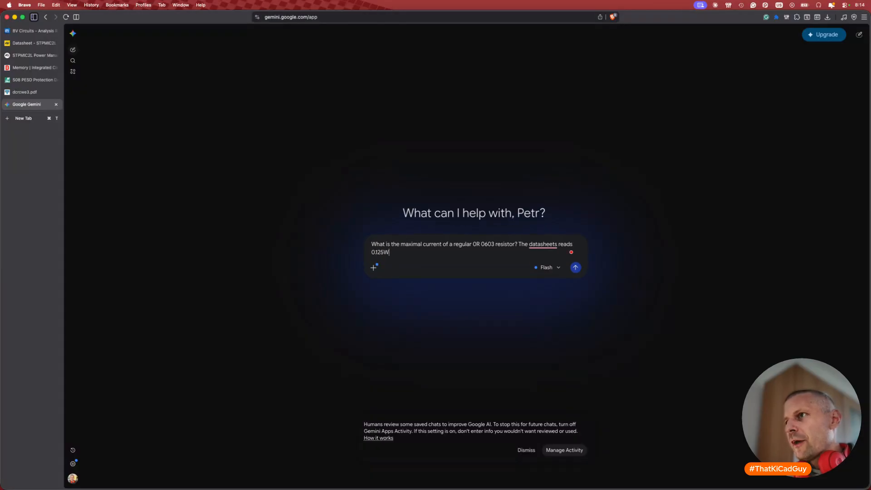
{"action": "type", "text": " is the typoical"}
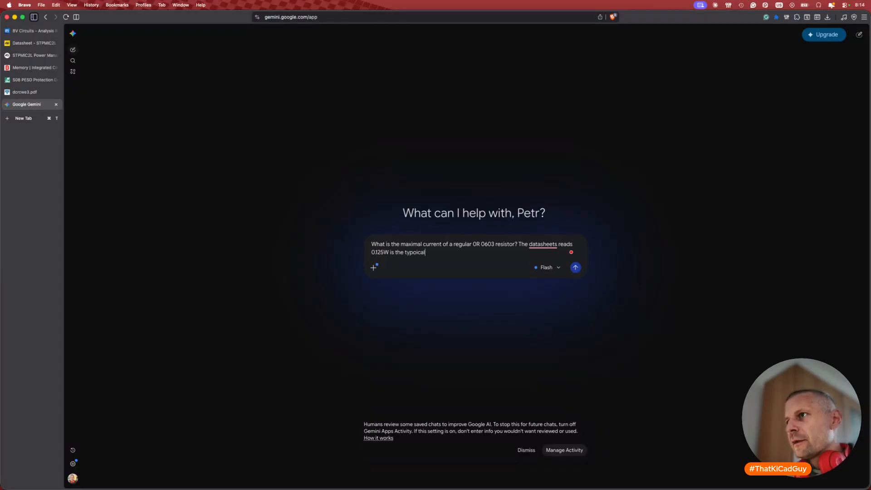
{"action": "key", "text": "BackSpace"}
{"action": "key", "text": "BackSpace"}
{"action": "key", "text": "BackSpace"}
{"action": "key", "text": "BackSpace"}
{"action": "key", "text": "BackSpace"}
{"action": "type", "text": "ic"}
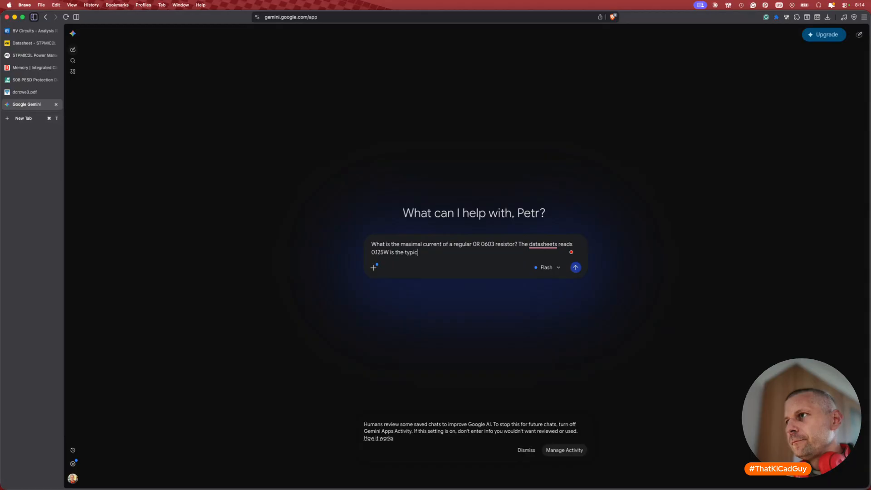
{"action": "type", "text": "al max dissi"}
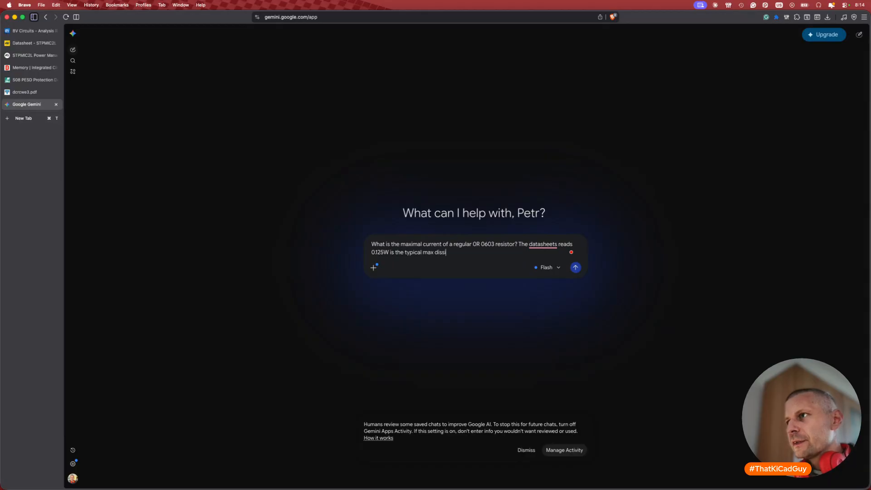
{"action": "type", "text": "pation power for the 0603 range but the 0R resistor has the zero numoi"}
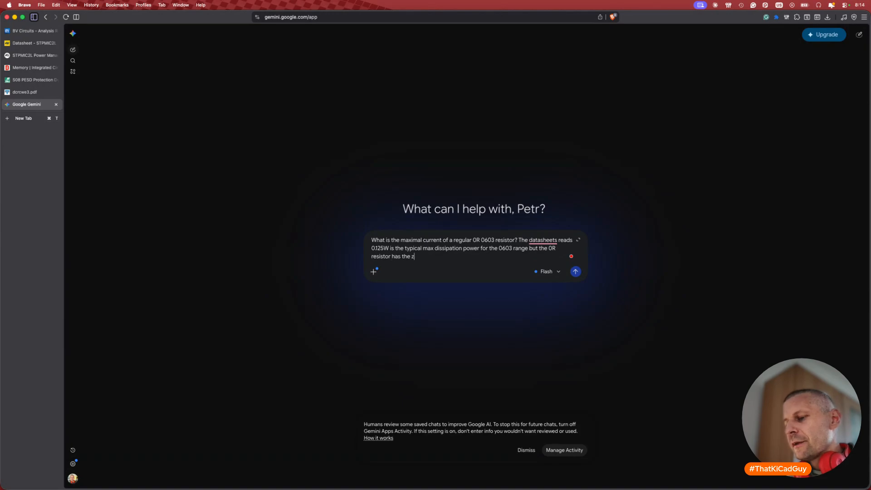
{"action": "key", "text": "BackSpace"}
{"action": "key", "text": "BackSpace"}
{"action": "key", "text": "BackSpace"}
{"action": "key", "text": "BackSpace"}
{"action": "type", "text": "o,m,o"}
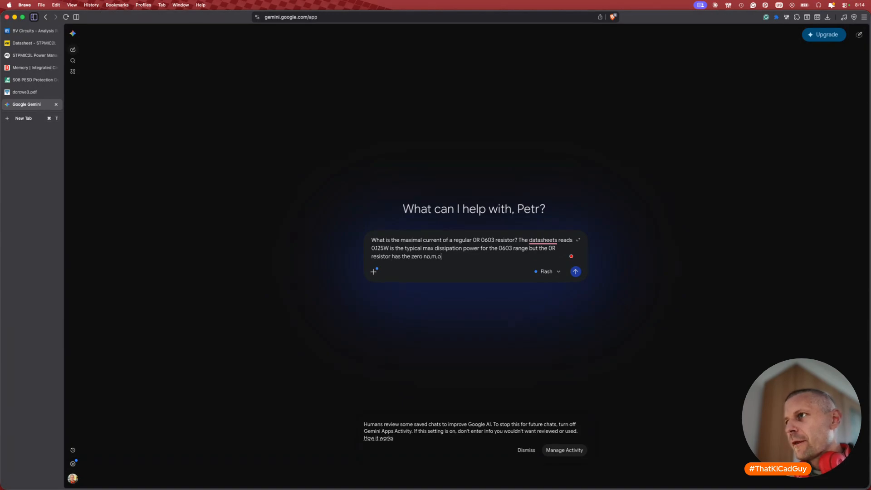
{"action": "key", "text": "BackSpace"}
{"action": "type", "text": "minal reist"}
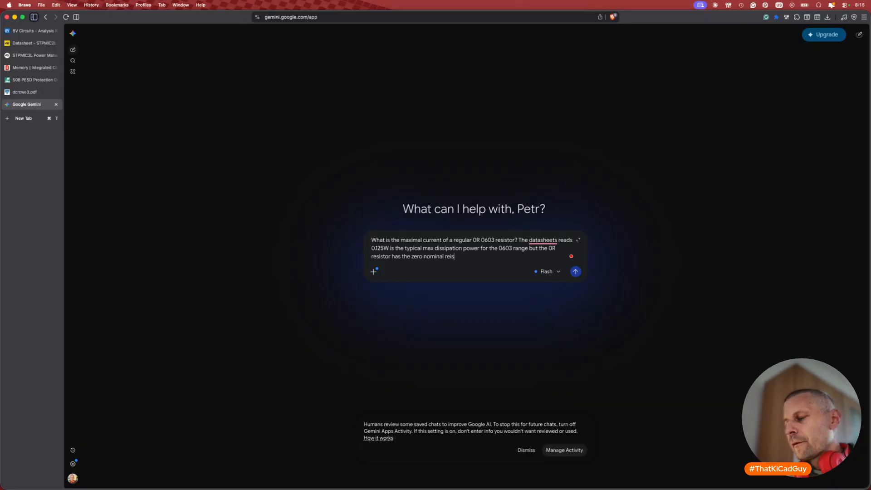
{"action": "key", "text": "BackSpace"}
{"action": "key", "text": "BackSpace"}
{"action": "type", "text": "sistance."}
{"action": "key", "text": "Return"}
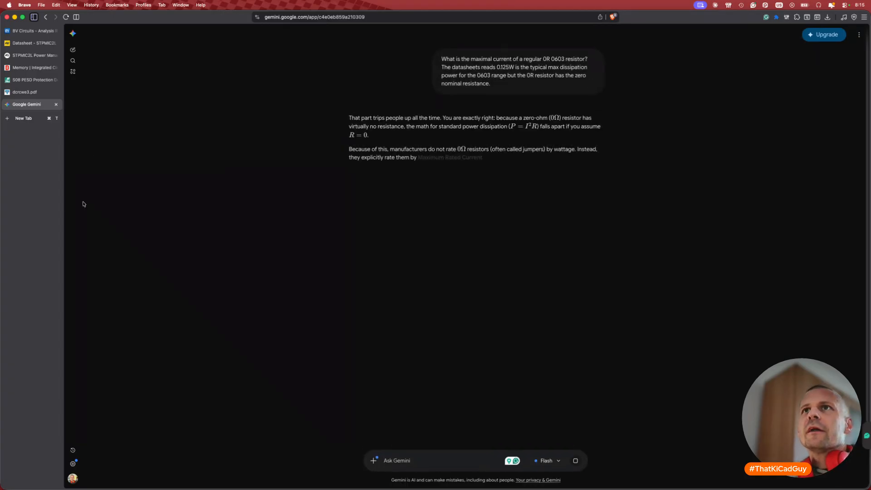
Examine the pulse load, pulse voltage, derating and current noise charts in the Vishay dcrcwe3.pdf datasheet for the 0603 size.
{"action": "left_click", "coordinate": [29, 93]}
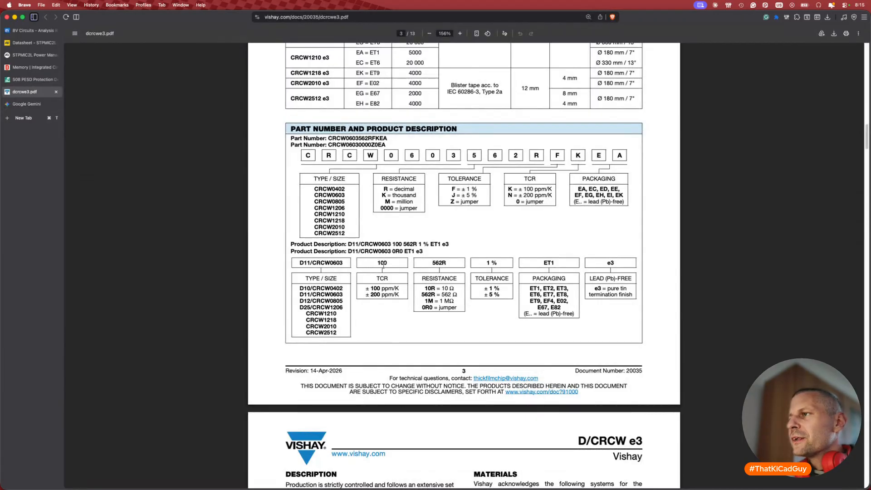
{"action": "scroll", "coordinate": [382, 266], "scroll_direction": "down", "scroll_amount": 5}
{"action": "scroll", "coordinate": [383, 265], "scroll_direction": "down", "scroll_amount": 10}
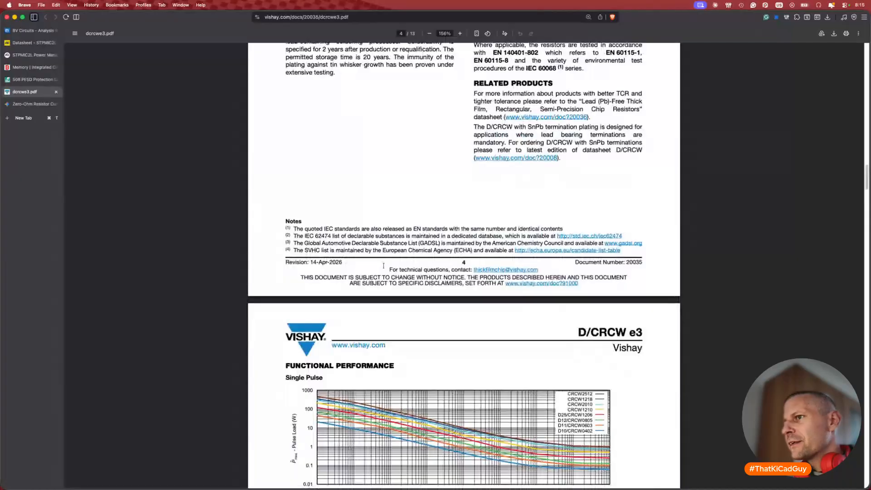
{"action": "scroll", "coordinate": [383, 265], "scroll_direction": "down", "scroll_amount": 3}
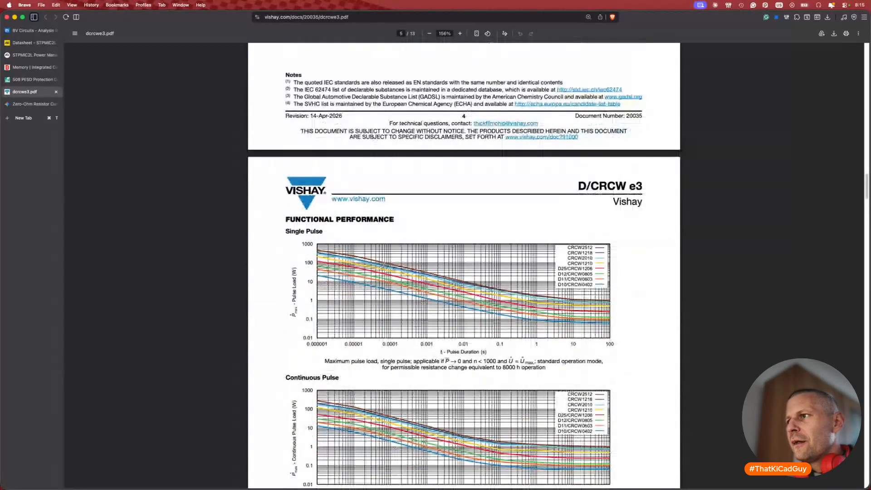
{"action": "scroll", "coordinate": [383, 266], "scroll_direction": "down", "scroll_amount": 2}
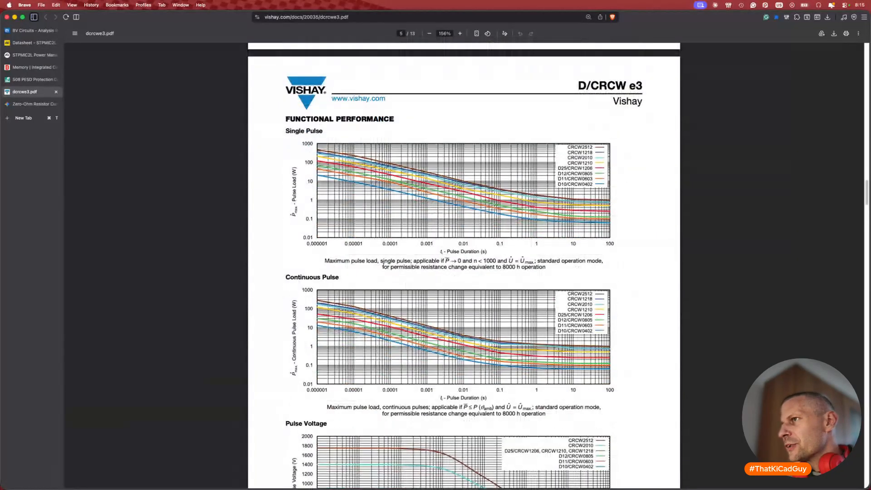
{"action": "scroll", "coordinate": [383, 266], "scroll_direction": "down", "scroll_amount": 2}
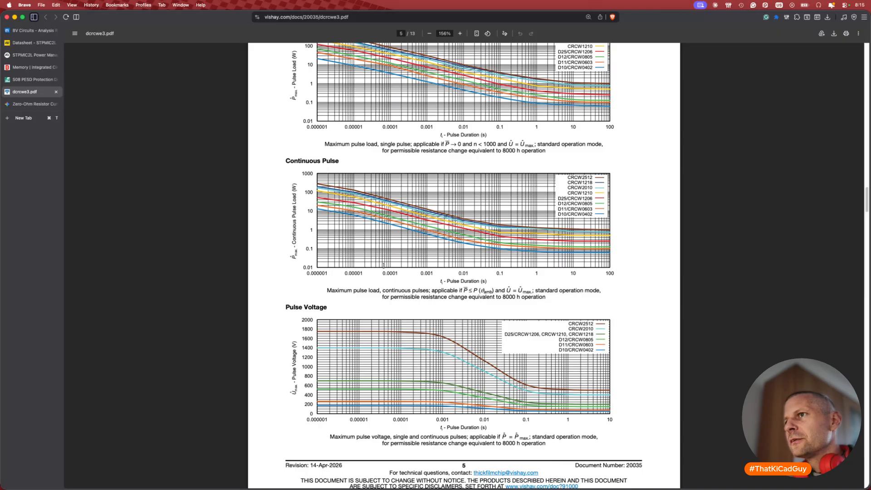
{"action": "scroll", "coordinate": [383, 267], "scroll_direction": "down", "scroll_amount": 3}
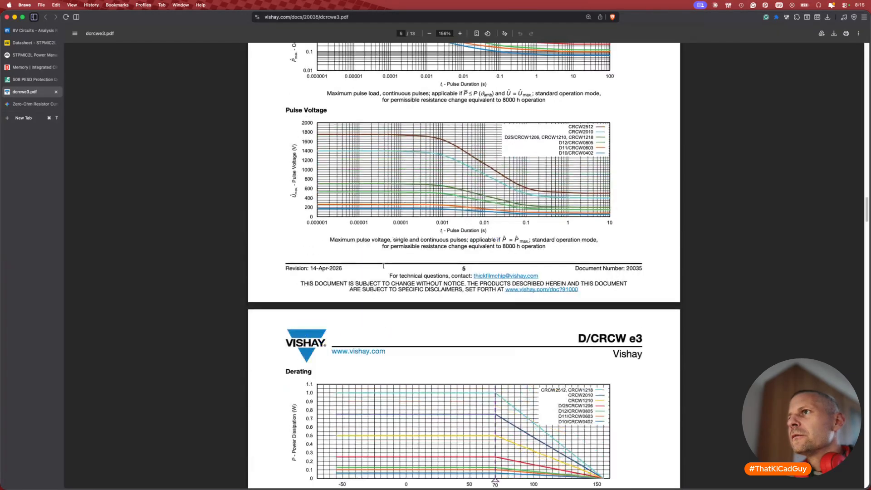
{"action": "scroll", "coordinate": [383, 266], "scroll_direction": "up", "scroll_amount": 4}
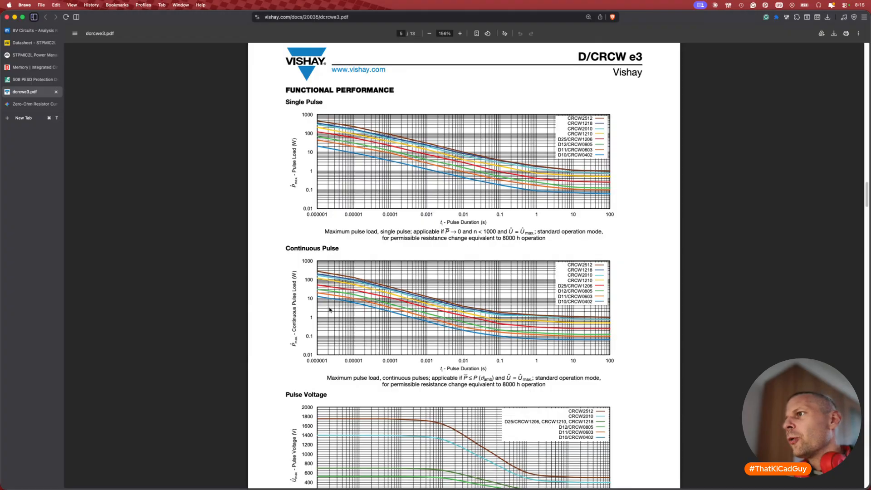
{"action": "scroll", "coordinate": [330, 310], "scroll_direction": "down", "scroll_amount": 9}
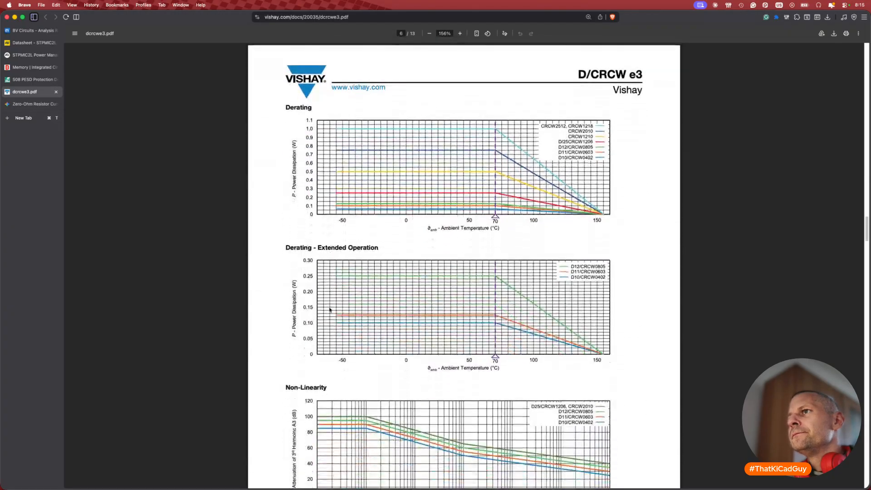
{"action": "scroll", "coordinate": [330, 310], "scroll_direction": "down", "scroll_amount": 8}
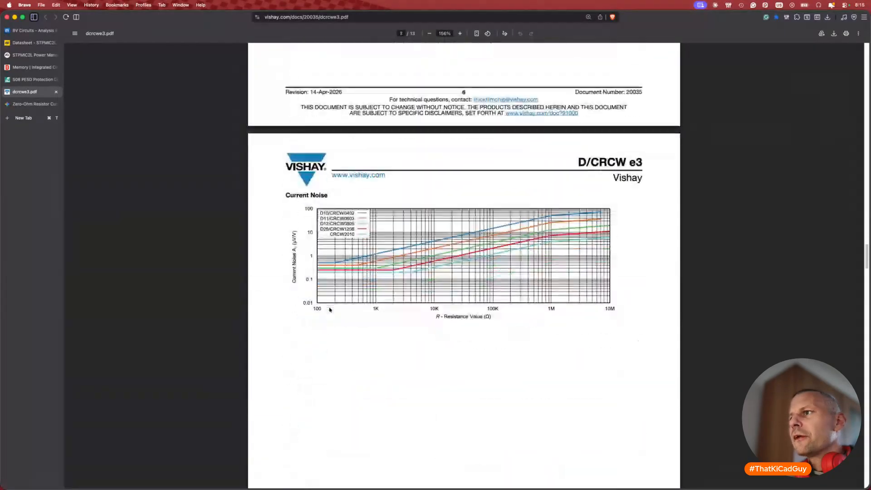
{"action": "scroll", "coordinate": [330, 310], "scroll_direction": "down", "scroll_amount": 7}
{"action": "scroll", "coordinate": [330, 310], "scroll_direction": "up", "scroll_amount": 8}
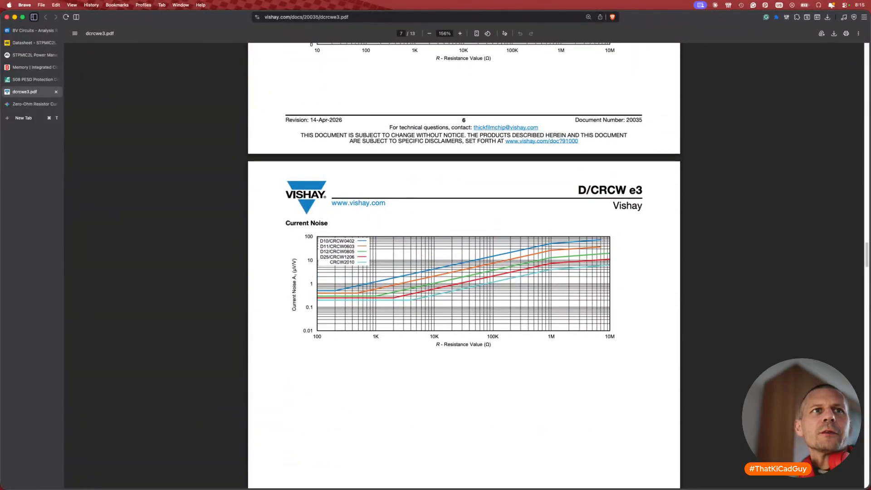
Read the maximum currents, residual resistances and example series of the 0603 jumper types in Gemini's answer.
{"action": "left_click", "coordinate": [31, 104]}
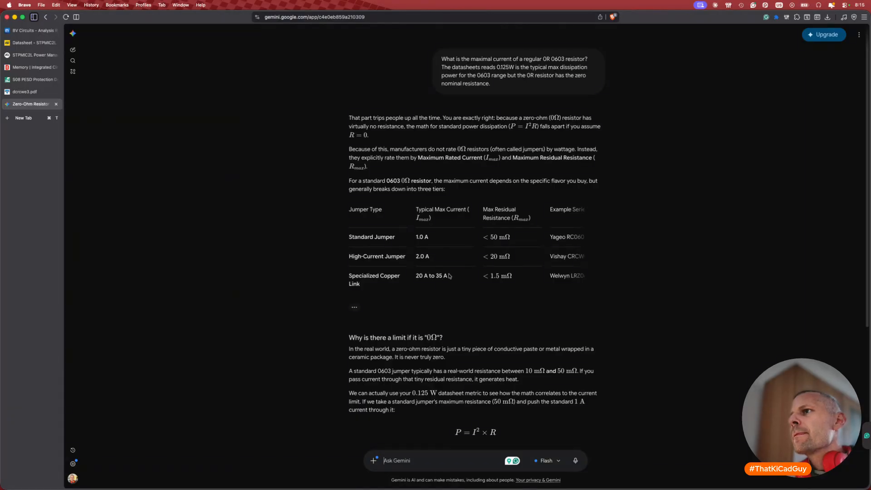
{"action": "scroll", "coordinate": [480, 263], "scroll_direction": "right", "scroll_amount": 2}
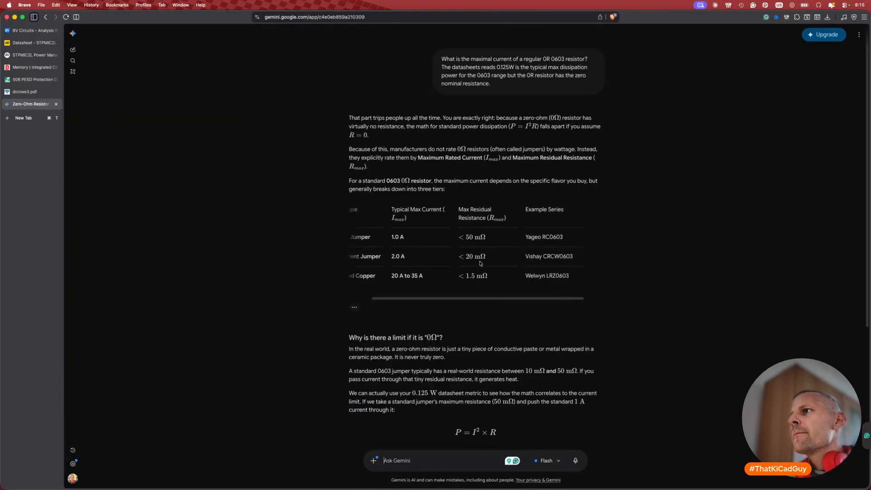
{"action": "scroll", "coordinate": [480, 241], "scroll_direction": "left", "scroll_amount": 2}
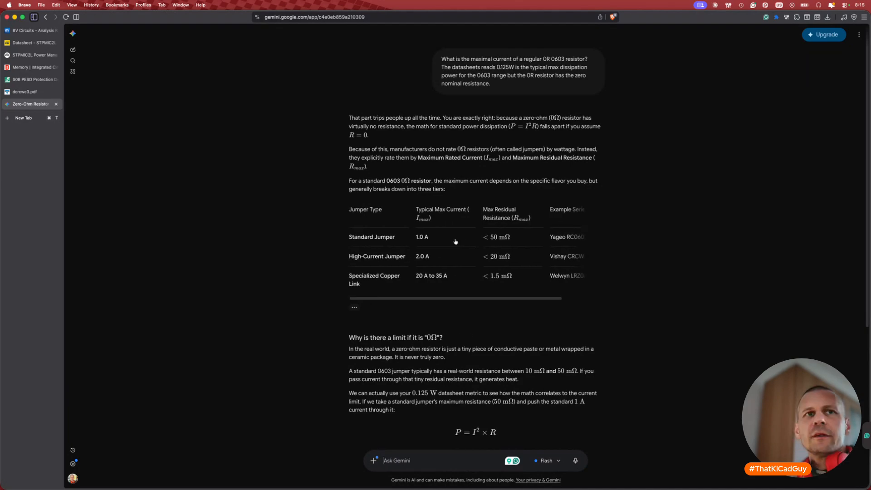
Switch to KiCad and close the 0603 0R resistor's symbol properties without applying changes.
{"action": "key", "text": "super+Tab"}
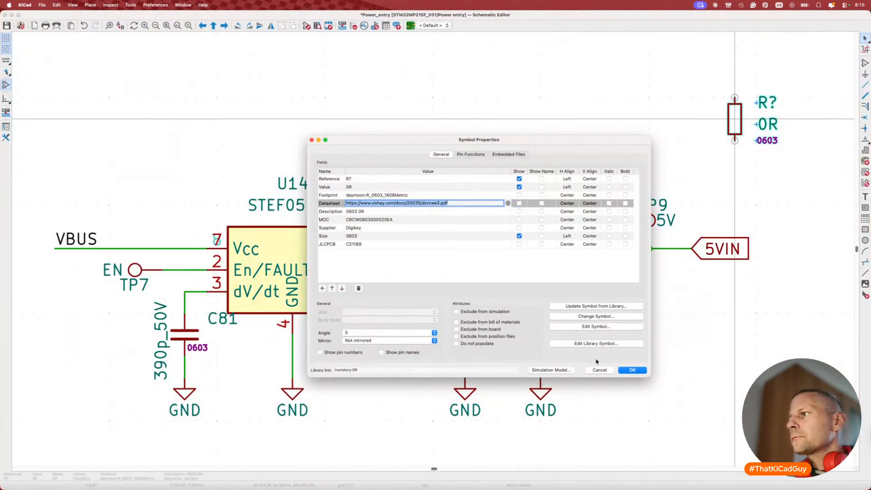
{"action": "left_click", "coordinate": [599, 370]}
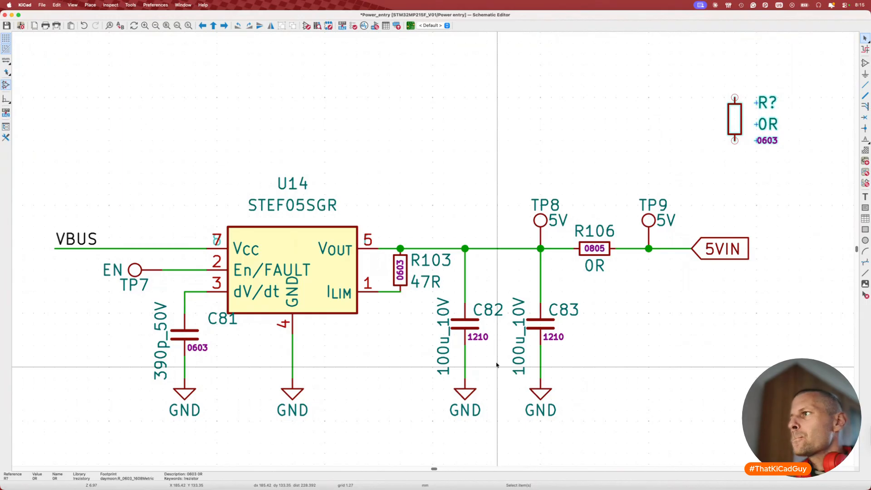
Return to Gemini's answer in the browser and examine the power dissipation calculation for 1 A through a 0603 jumper.
{"action": "key", "text": "super+Tab"}
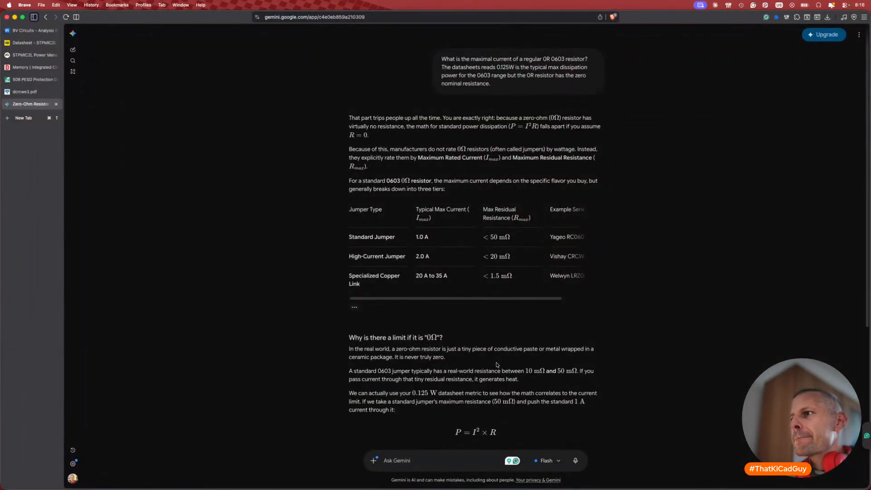
{"action": "scroll", "coordinate": [497, 364], "scroll_direction": "down", "scroll_amount": 2}
{"action": "scroll", "coordinate": [497, 364], "scroll_direction": "down", "scroll_amount": 3}
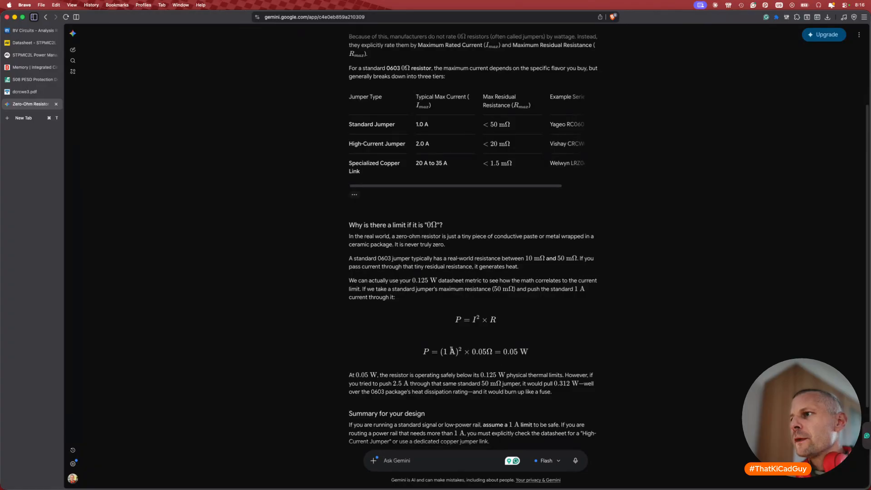
{"action": "left_click_drag", "start_coordinate": [443, 352], "coordinate": [535, 351]}
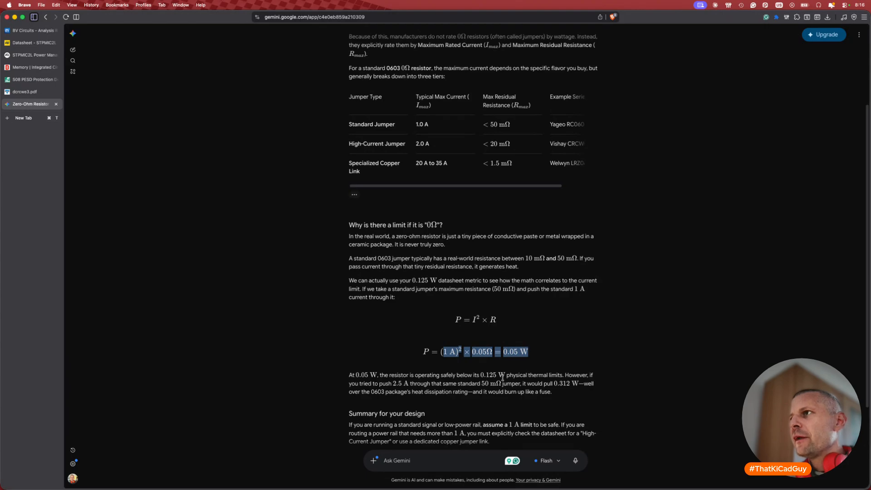
Recheck the 0603 rated dissipation in the technical specifications table of the Vishay datasheet.
{"action": "left_click", "coordinate": [31, 93]}
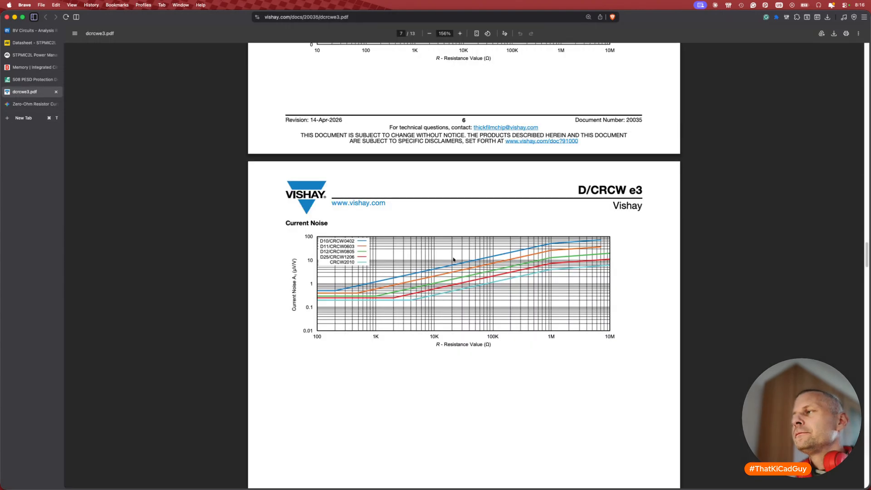
{"action": "scroll", "coordinate": [454, 259], "scroll_direction": "up", "scroll_amount": 15}
{"action": "scroll", "coordinate": [454, 260], "scroll_direction": "up", "scroll_amount": 12}
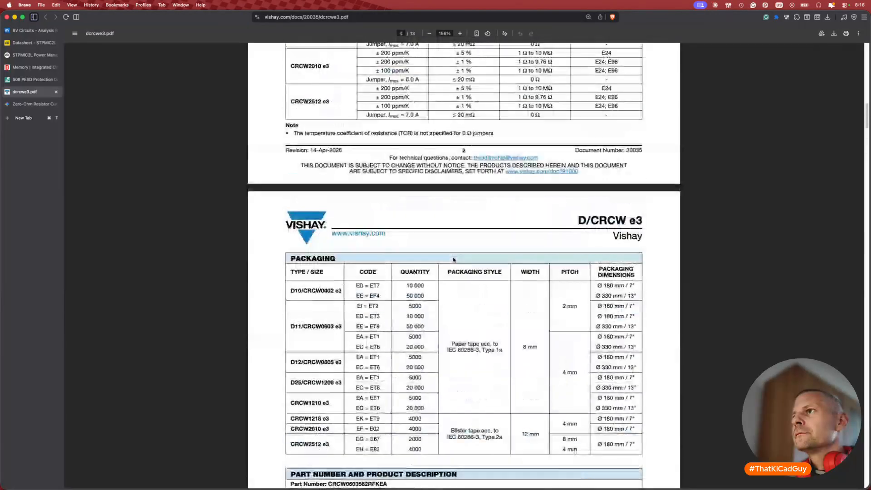
{"action": "scroll", "coordinate": [453, 260], "scroll_direction": "up", "scroll_amount": 15}
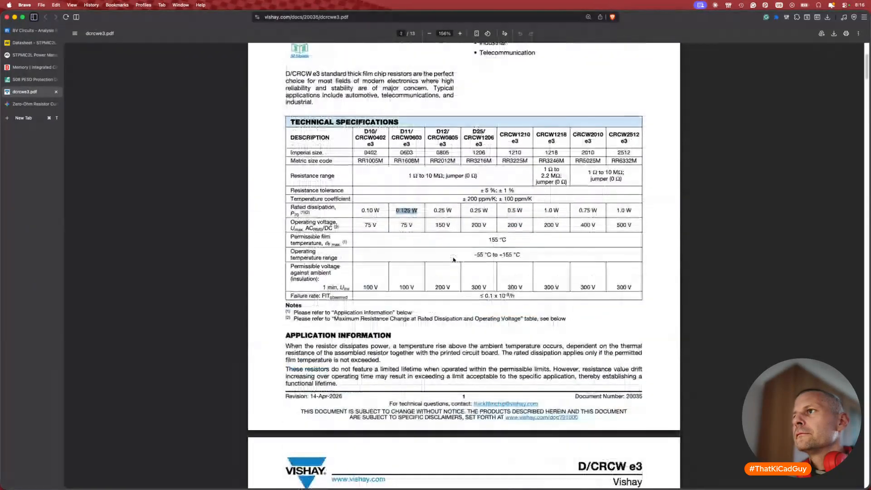
Switch to KiCad and delete the 0805 0R resistor R106 between test points TP8 and TP9.
{"action": "key", "text": "super+Tab"}
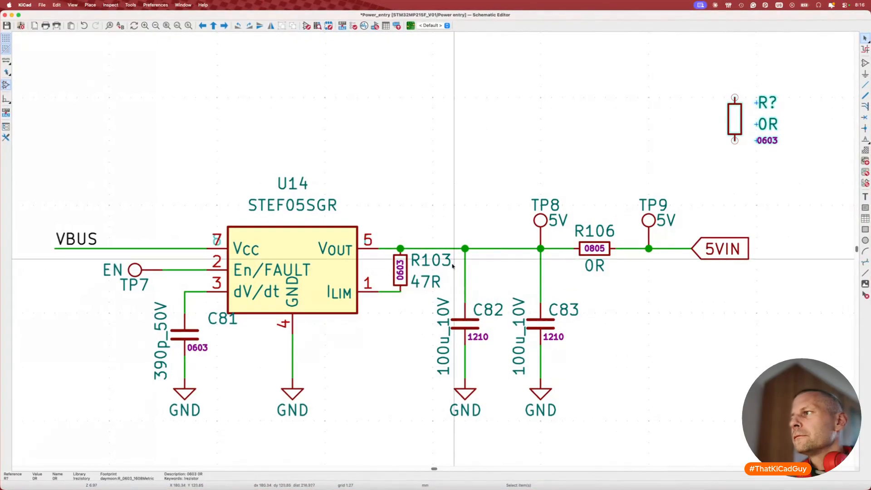
{"action": "left_click", "coordinate": [598, 254]}
{"action": "key", "text": "Delete"}
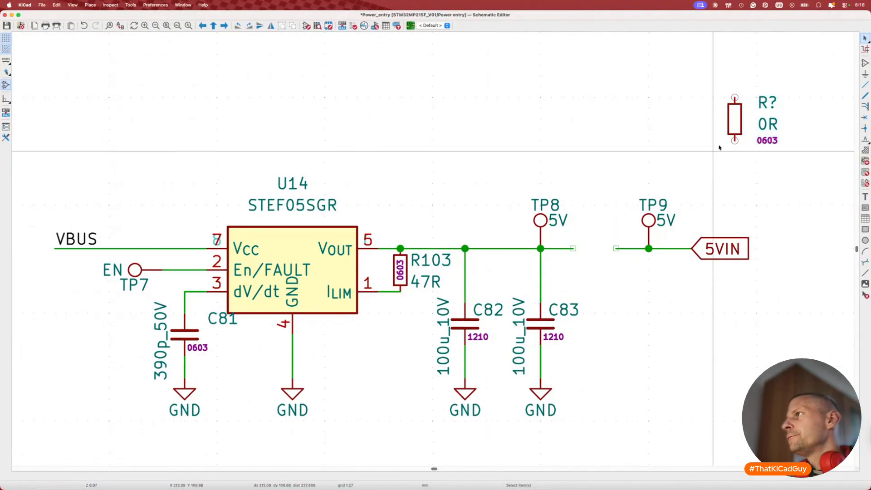
Rotate the 0603 0R resistor to horizontal and place it in the wire gap between test points TP8 and TP9.
{"action": "key", "text": "m"}
{"action": "key", "text": "r"}
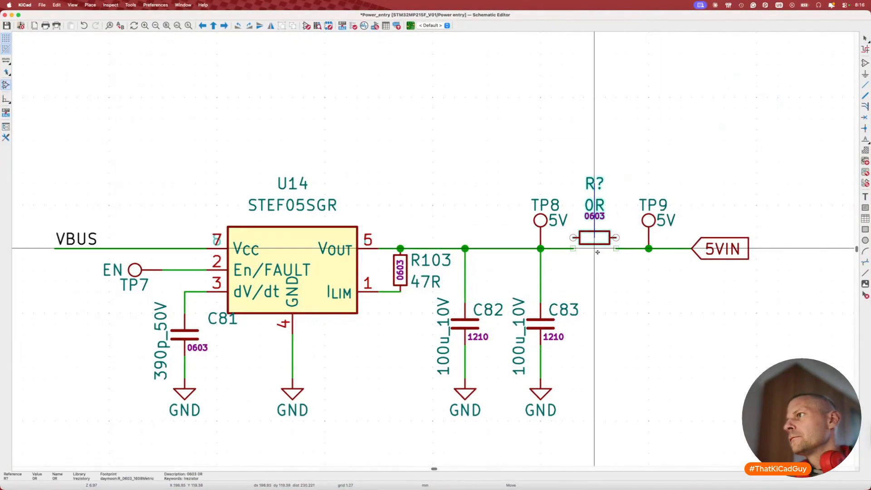
{"action": "left_click", "coordinate": [596, 256]}
Arrange the resistor's labels with 0603 inside the body, 0R below and the reference above, and save the schematic.
{"action": "key", "text": "m"}
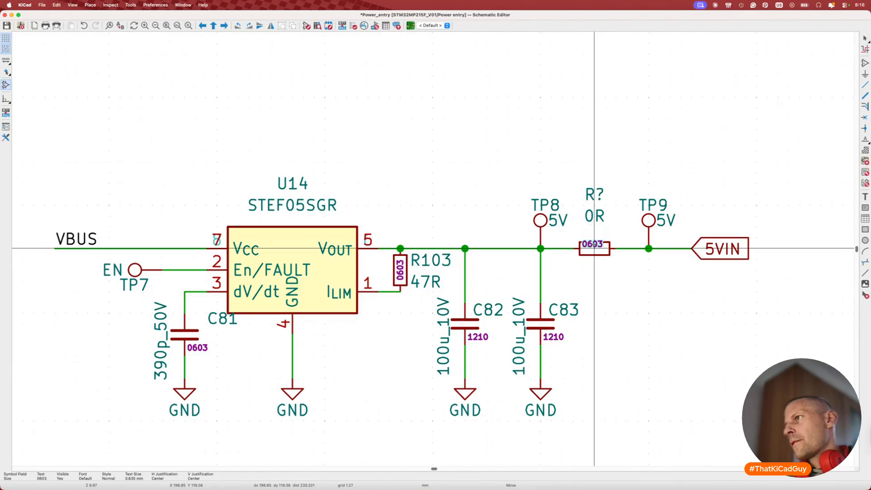
{"action": "left_click", "coordinate": [595, 248]}
{"action": "key", "text": "m"}
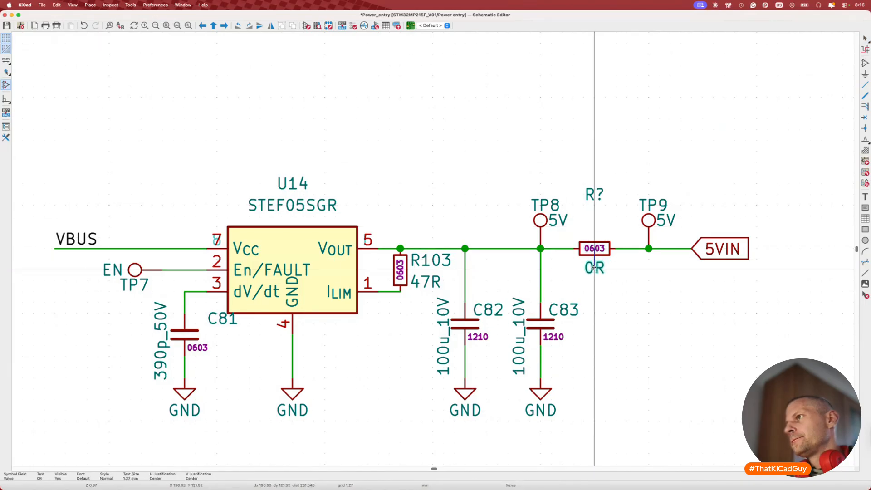
{"action": "left_click", "coordinate": [595, 269]}
{"action": "key", "text": "m"}
{"action": "left_click", "coordinate": [595, 231]}
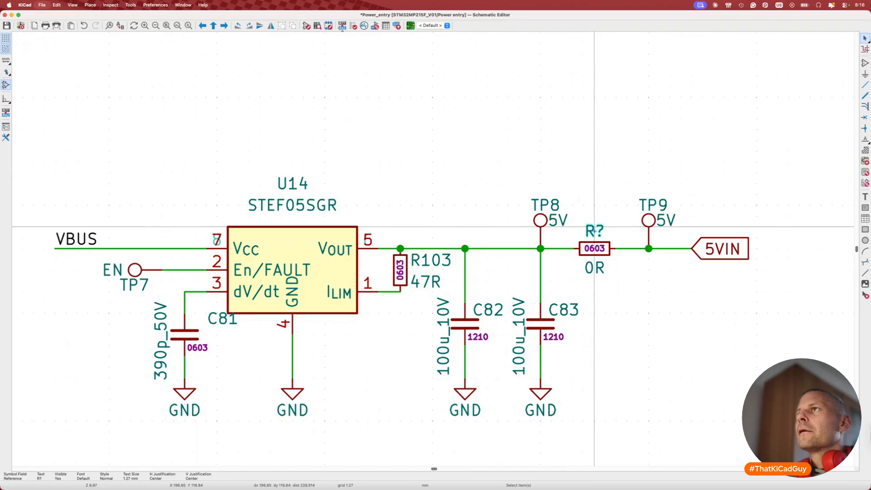
{"action": "key", "text": "super+s"}
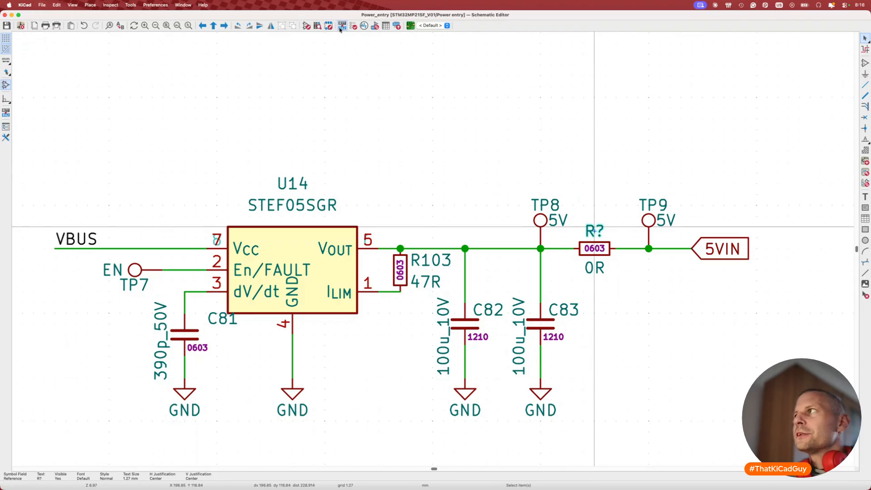
Annotate the entire schematic, keeping existing annotations, and save it.
{"action": "left_click", "coordinate": [341, 26]}
{"action": "left_click", "coordinate": [536, 335]}
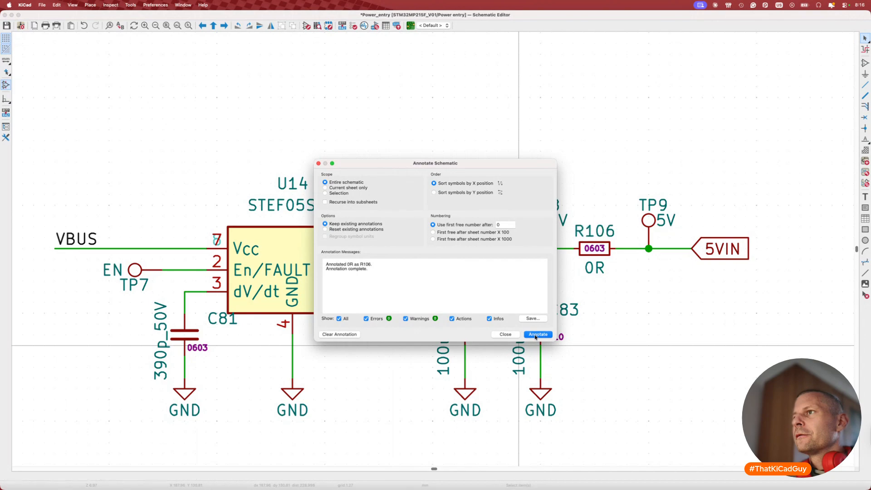
{"action": "left_click", "coordinate": [505, 335]}
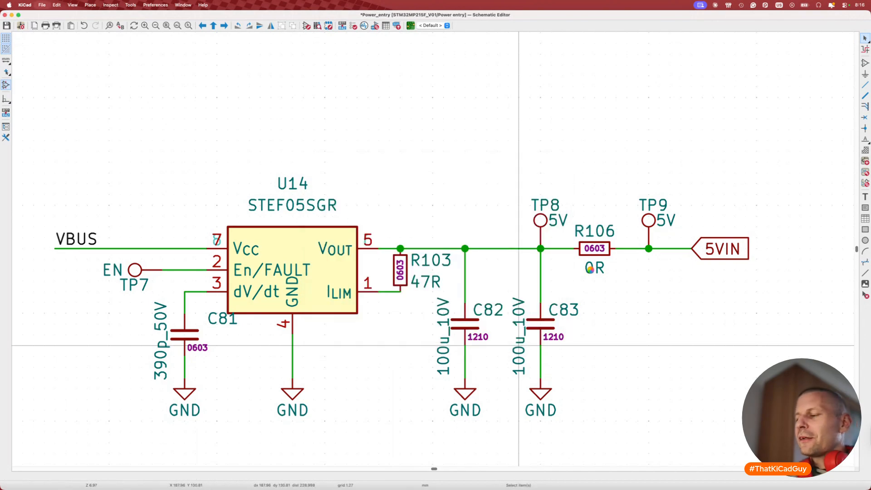
{"action": "key", "text": "super+s"}
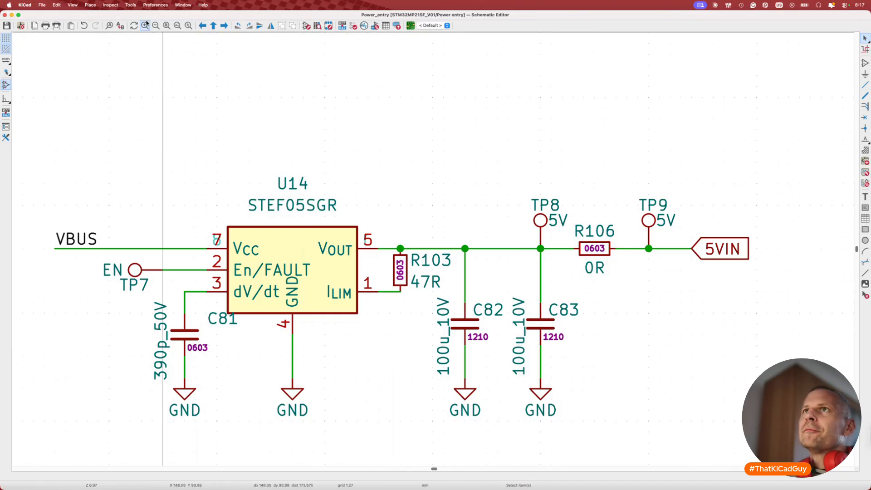
Open the Symbol Fields Table, move it higher over the schematic and show its editable parts list.
{"action": "left_click", "coordinate": [130, 5]}
{"action": "left_click", "coordinate": [153, 141]}
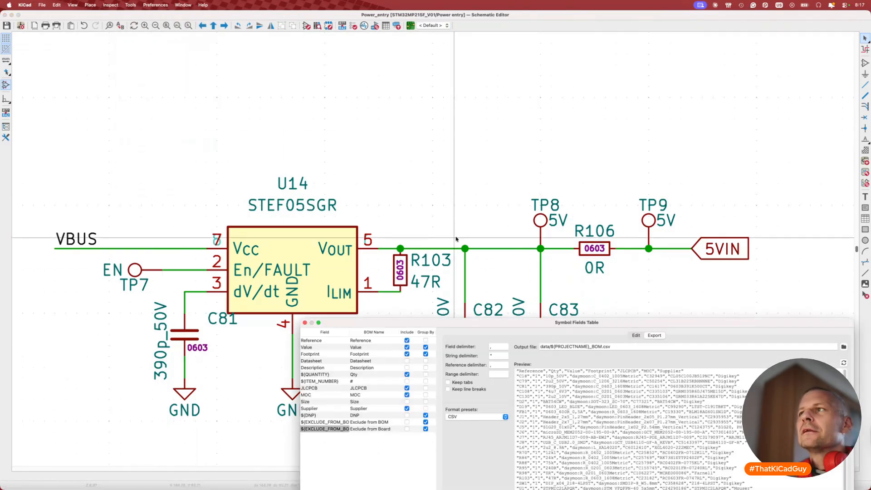
{"action": "left_click_drag", "start_coordinate": [569, 322], "coordinate": [521, 159]}
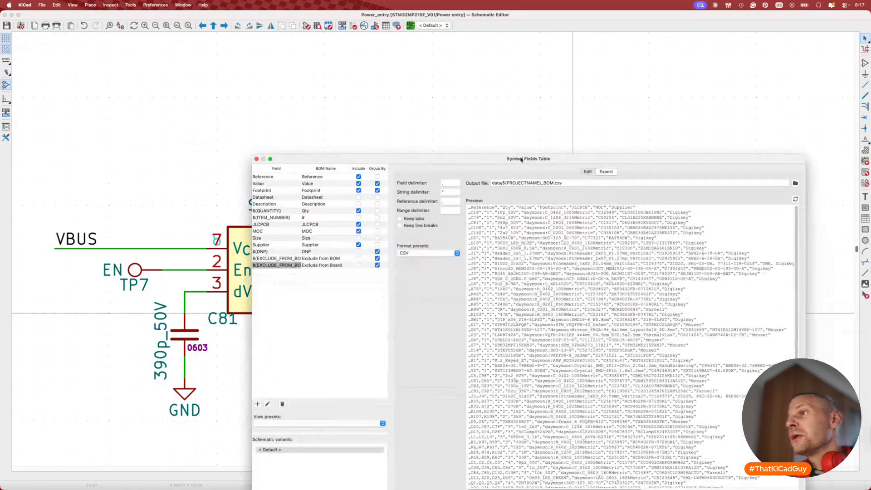
{"action": "left_click", "coordinate": [587, 171]}
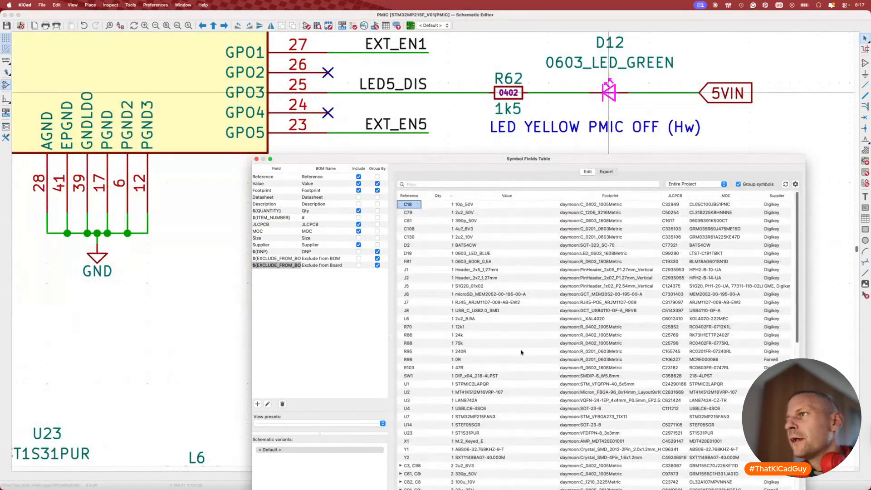
Locate the 0201 0R resistor R98 from the parts list and review the single-use and low-quantity parts below it.
{"action": "scroll", "coordinate": [521, 352], "scroll_direction": "down", "scroll_amount": 2}
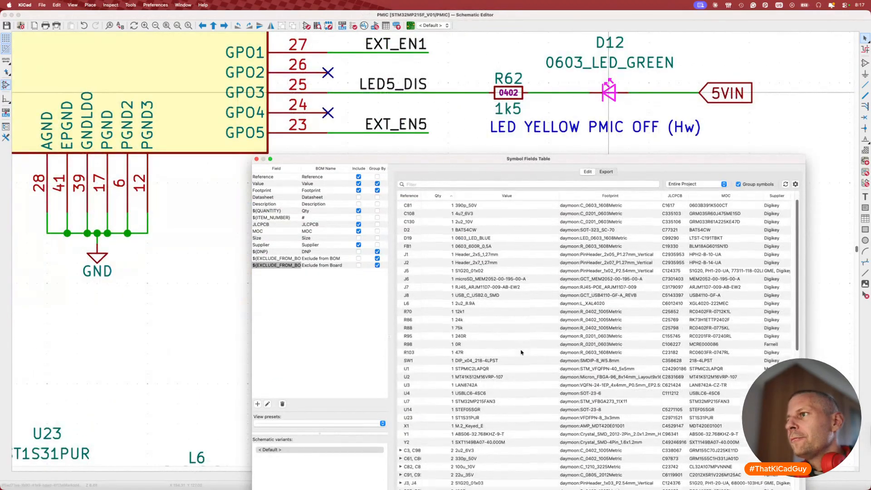
{"action": "double_click", "coordinate": [491, 345]}
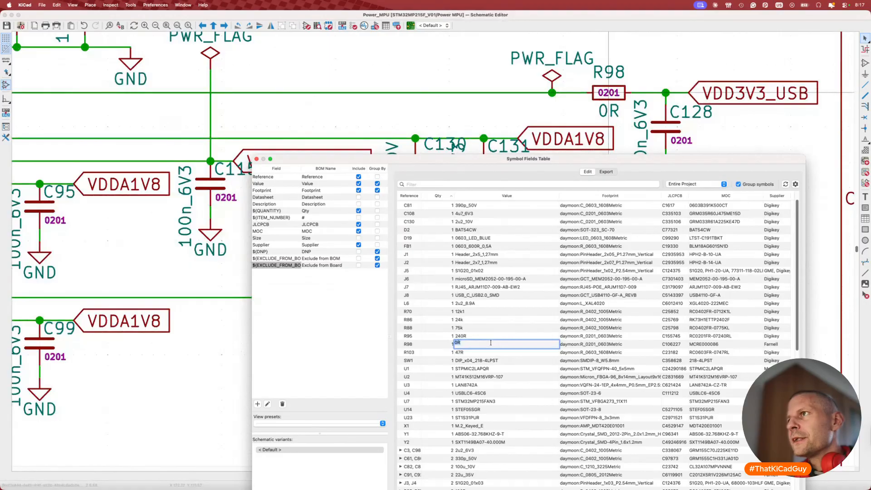
{"action": "scroll", "coordinate": [494, 361], "scroll_direction": "down", "scroll_amount": 5}
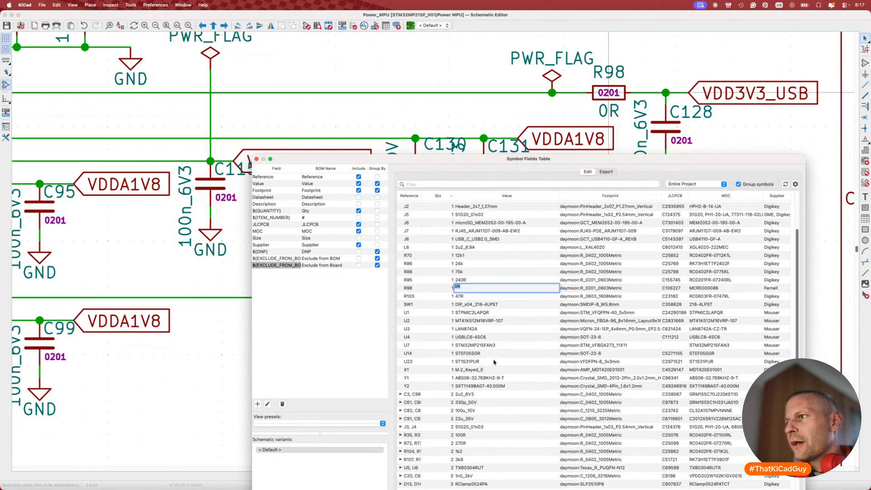
{"action": "scroll", "coordinate": [495, 348], "scroll_direction": "down", "scroll_amount": 8}
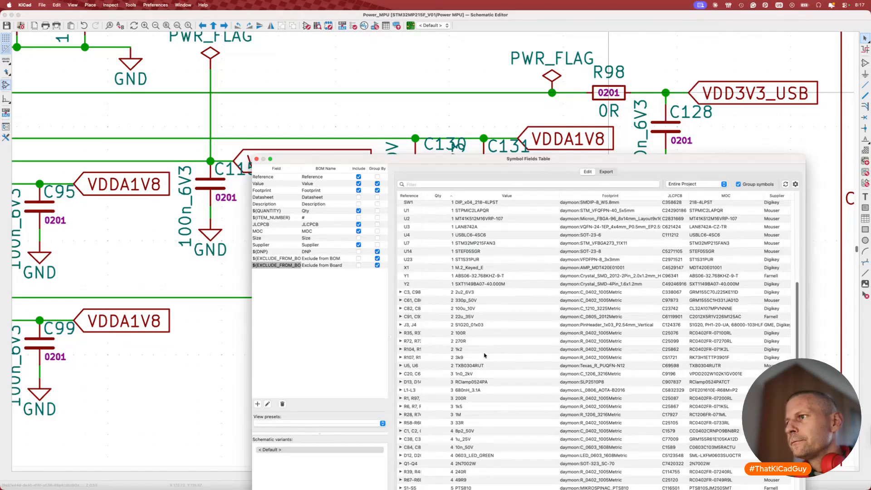
{"action": "scroll", "coordinate": [484, 373], "scroll_direction": "down", "scroll_amount": 3}
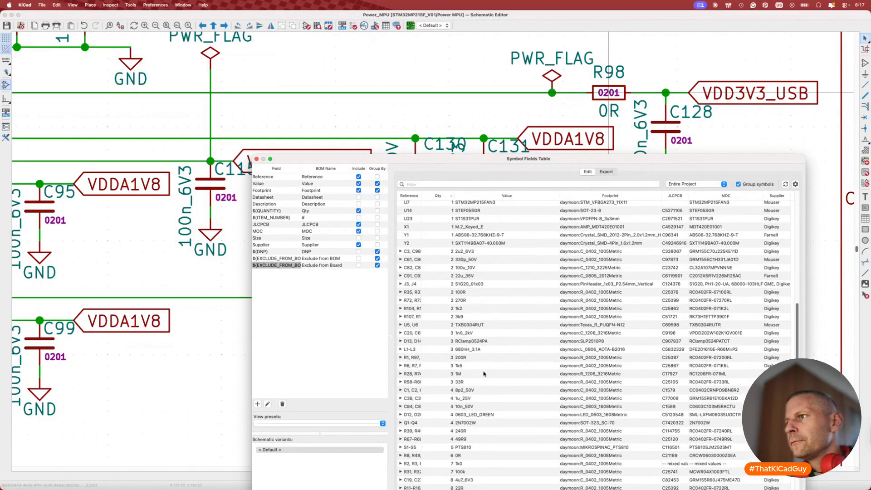
Locate the 200R, 1k5, 1k2 and 3k9 resistor groups in the schematic from the parts list to compare their uses.
{"action": "double_click", "coordinate": [482, 358]}
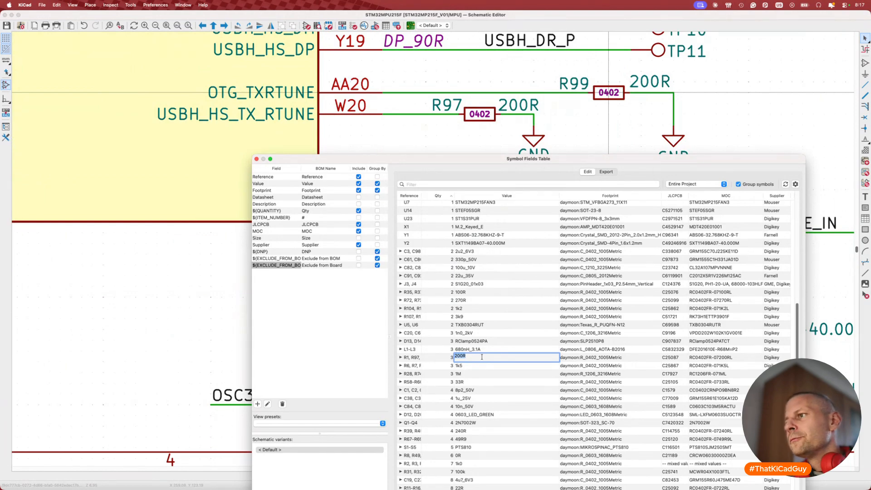
{"action": "double_click", "coordinate": [486, 365]}
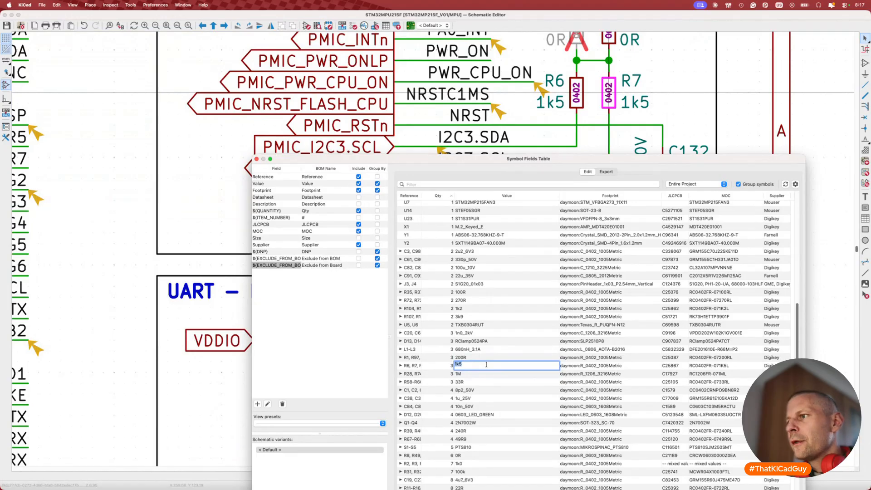
{"action": "scroll", "coordinate": [487, 365], "scroll_direction": "down", "scroll_amount": 3}
{"action": "scroll", "coordinate": [487, 366], "scroll_direction": "down", "scroll_amount": 2}
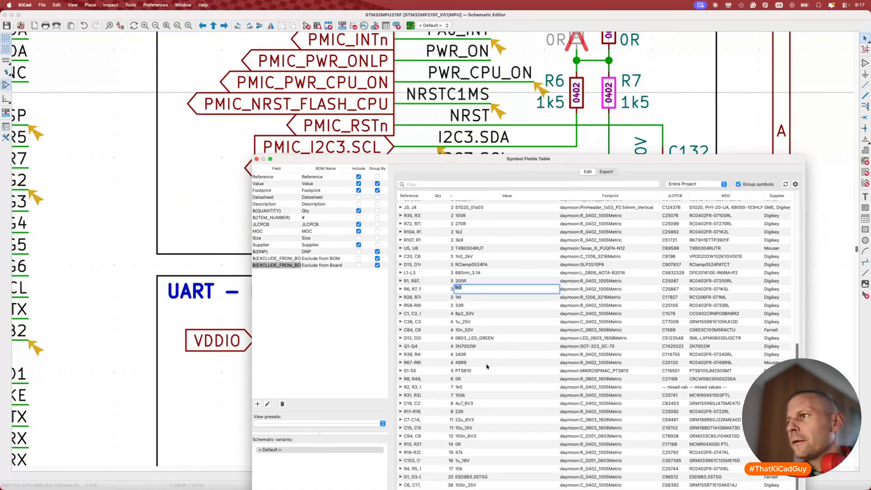
{"action": "scroll", "coordinate": [487, 366], "scroll_direction": "up", "scroll_amount": 3}
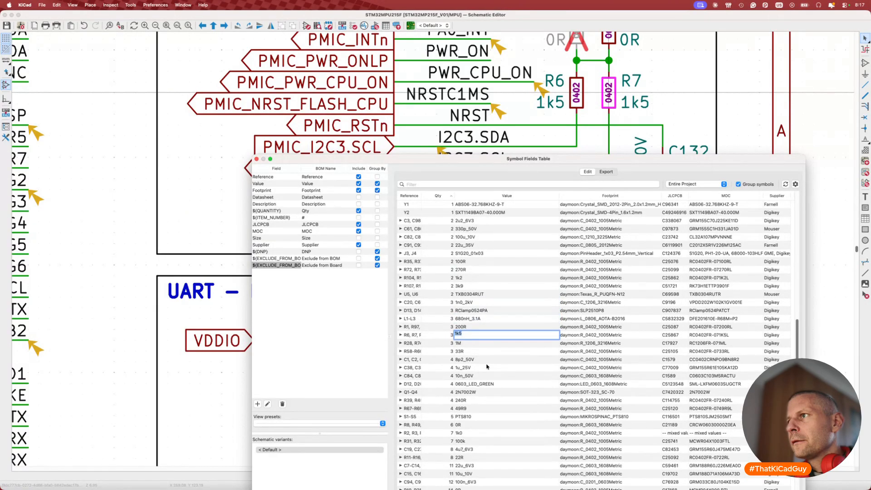
{"action": "double_click", "coordinate": [472, 278]}
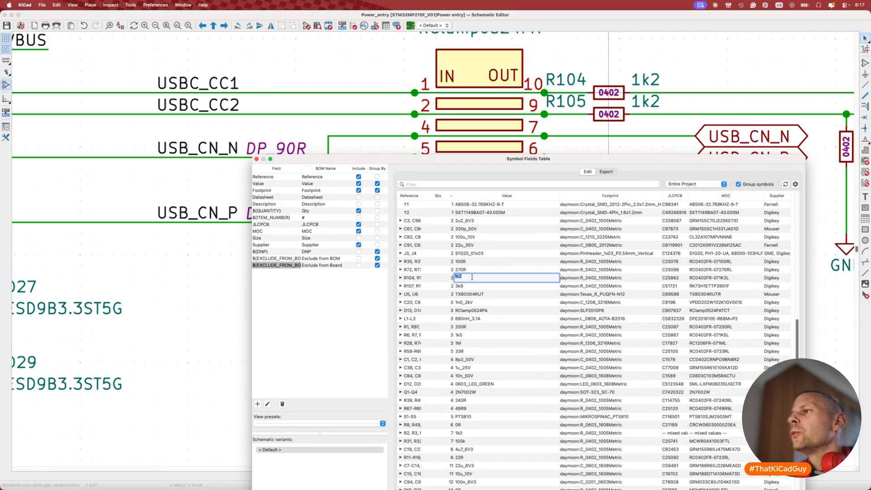
{"action": "double_click", "coordinate": [481, 335]}
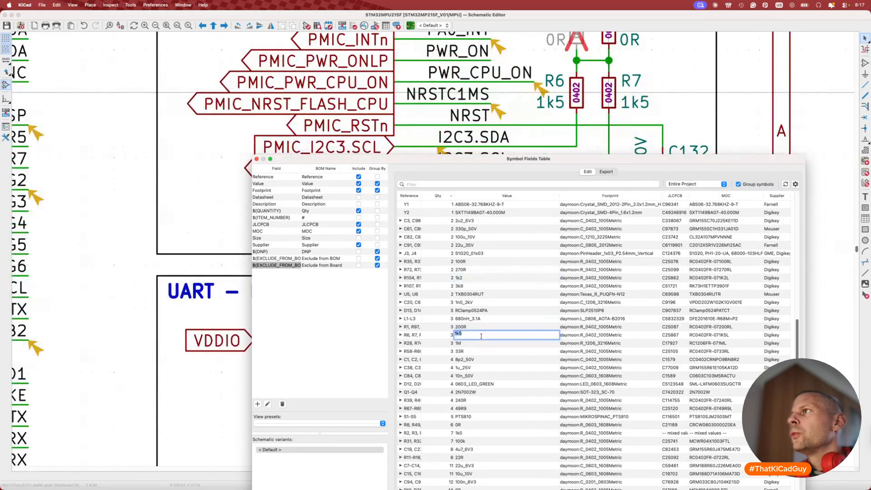
{"action": "double_click", "coordinate": [480, 287]}
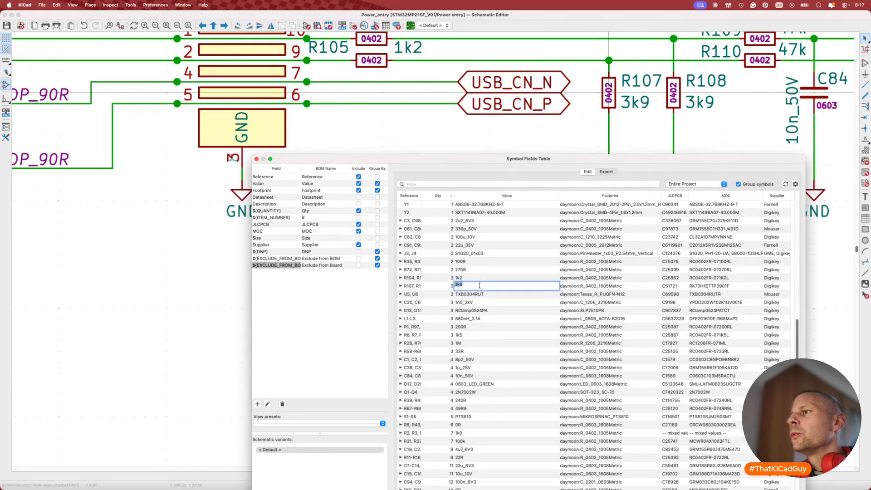
{"action": "double_click", "coordinate": [480, 335]}
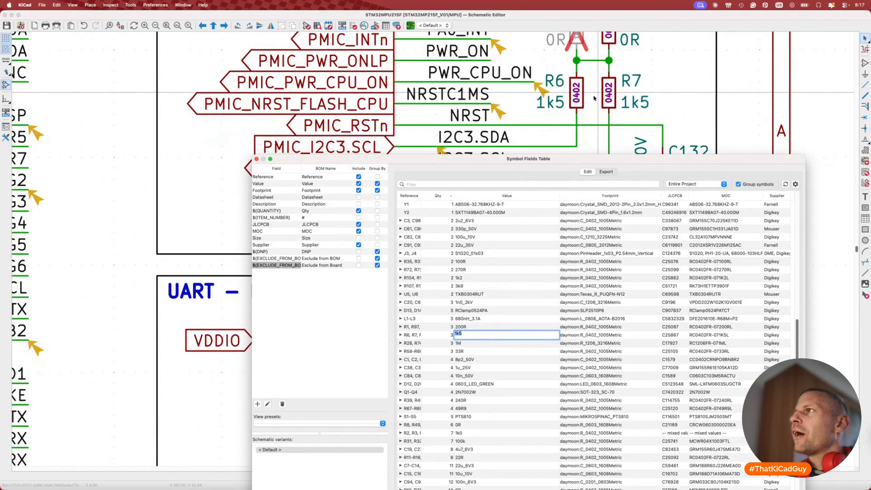
Move the reference labels of R111 and R112 in the POWER - PMIC block outward, clear of the resistor symbols.
{"action": "scroll", "coordinate": [595, 98], "scroll_direction": "up", "scroll_amount": 4}
{"action": "left_click", "coordinate": [573, 115]}
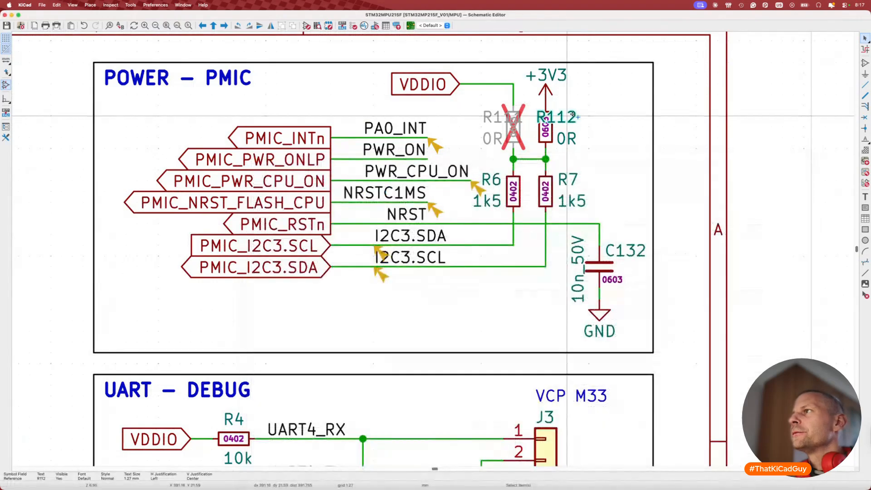
{"action": "left_click_drag", "start_coordinate": [572, 115], "coordinate": [594, 117]}
{"action": "left_click", "coordinate": [484, 117]}
{"action": "left_click_drag", "start_coordinate": [484, 117], "coordinate": [465, 119]}
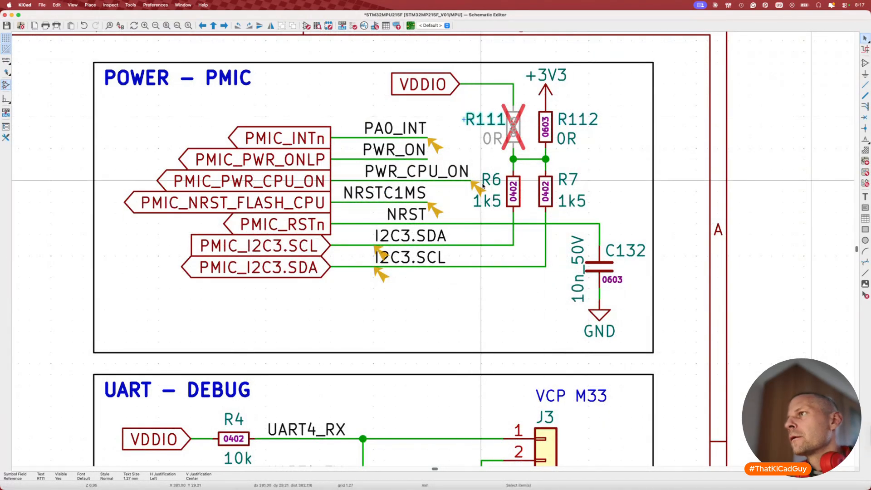
Return to the Symbol Fields Table and review the remaining parts used only once or twice.
{"action": "key", "text": "super+Tab"}
{"action": "key", "text": "ctrl+Up"}
{"action": "left_click", "coordinate": [501, 311]}
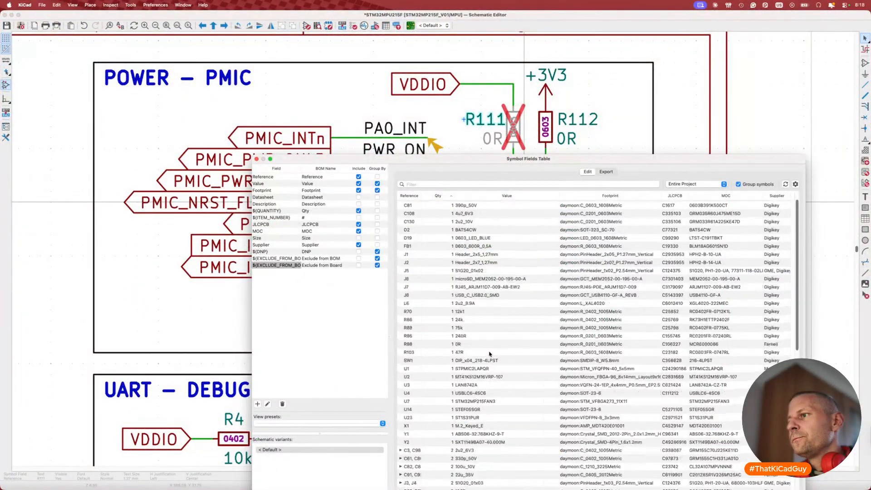
{"action": "scroll", "coordinate": [490, 354], "scroll_direction": "down", "scroll_amount": 5}
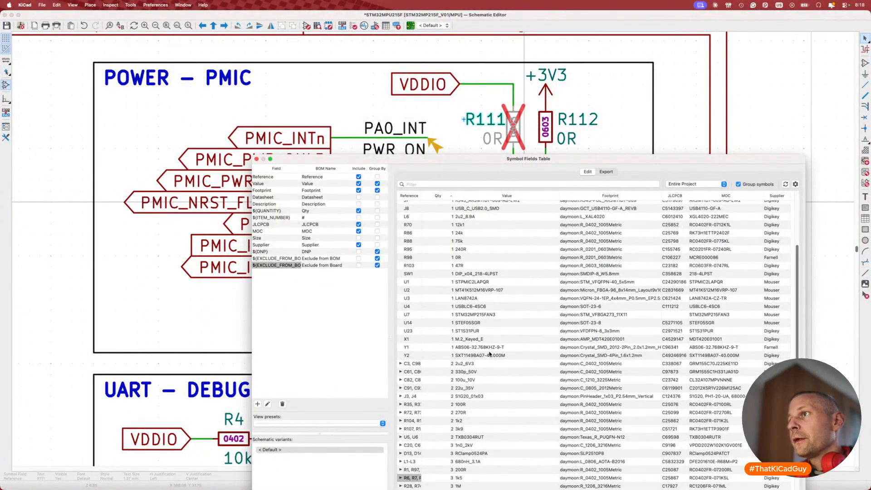
{"action": "scroll", "coordinate": [490, 354], "scroll_direction": "up", "scroll_amount": 5}
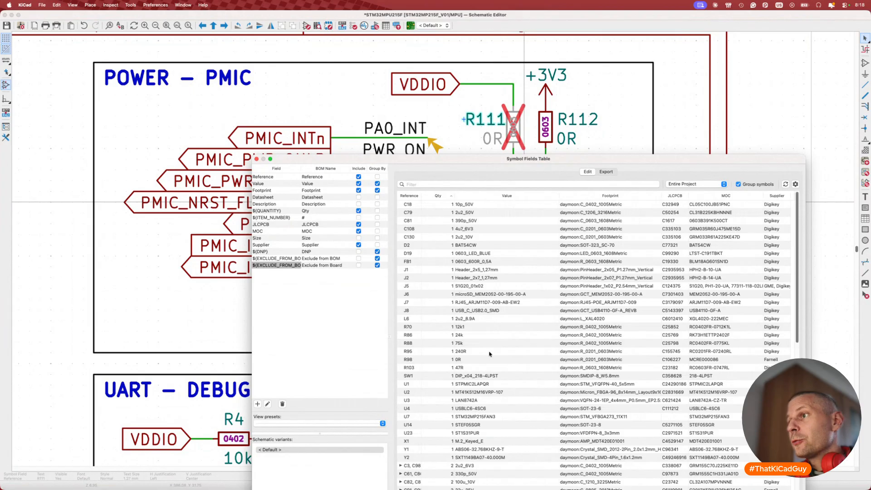
{"action": "scroll", "coordinate": [489, 354], "scroll_direction": "down", "scroll_amount": 3}
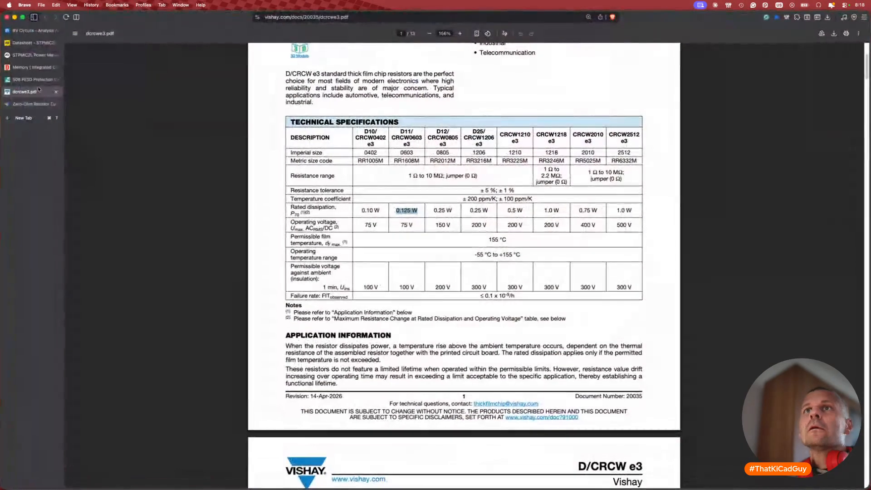
Switch to the STPMIC2L datasheet in Brave and examine its recommended components, pin descriptions and electrical ratings for I2C pull-up guidance.
{"action": "left_click", "coordinate": [32, 56]}
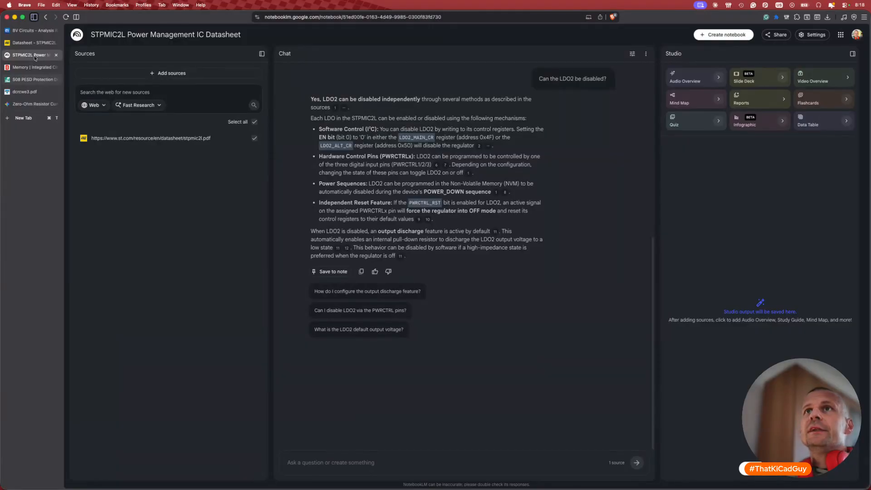
{"action": "left_click", "coordinate": [40, 43]}
{"action": "key", "text": "super+f"}
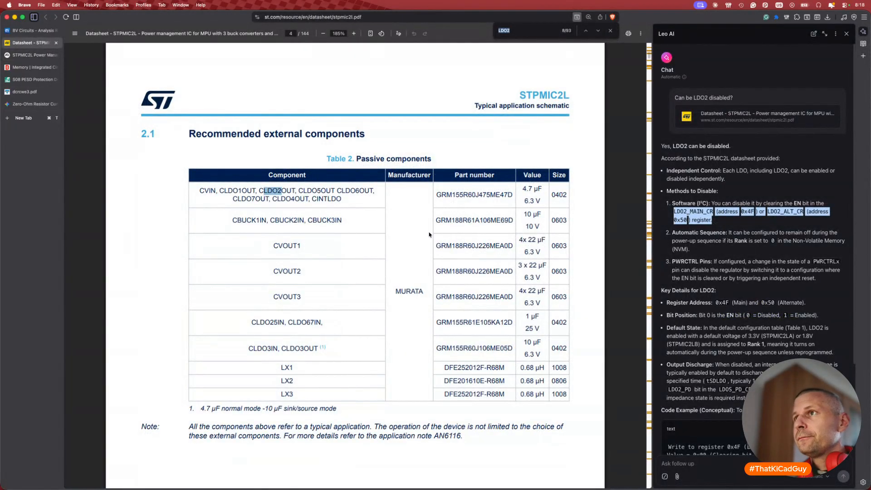
{"action": "key", "text": "Right"}
{"action": "scroll", "coordinate": [443, 145], "scroll_direction": "down", "scroll_amount": 15}
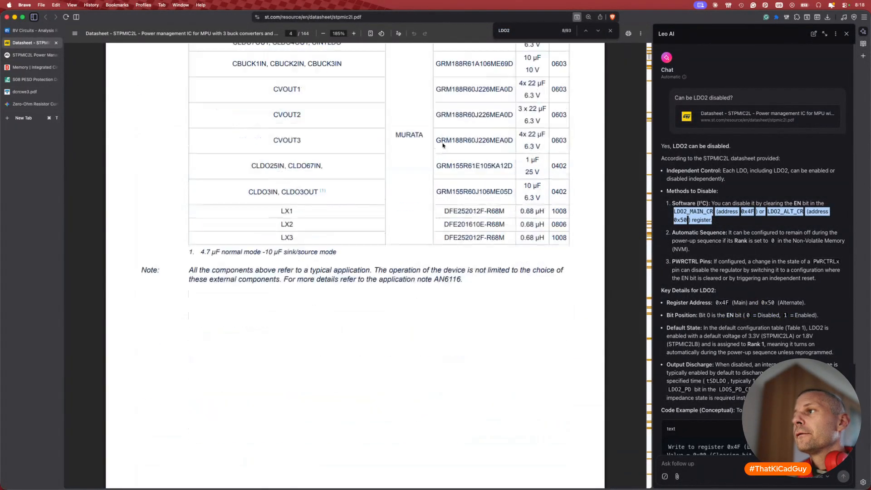
{"action": "scroll", "coordinate": [443, 145], "scroll_direction": "down", "scroll_amount": 5}
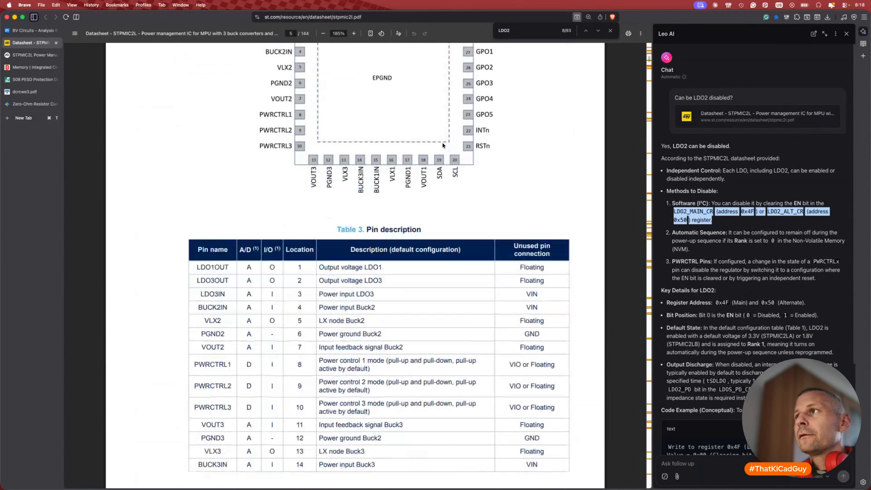
{"action": "scroll", "coordinate": [443, 145], "scroll_direction": "down", "scroll_amount": 15}
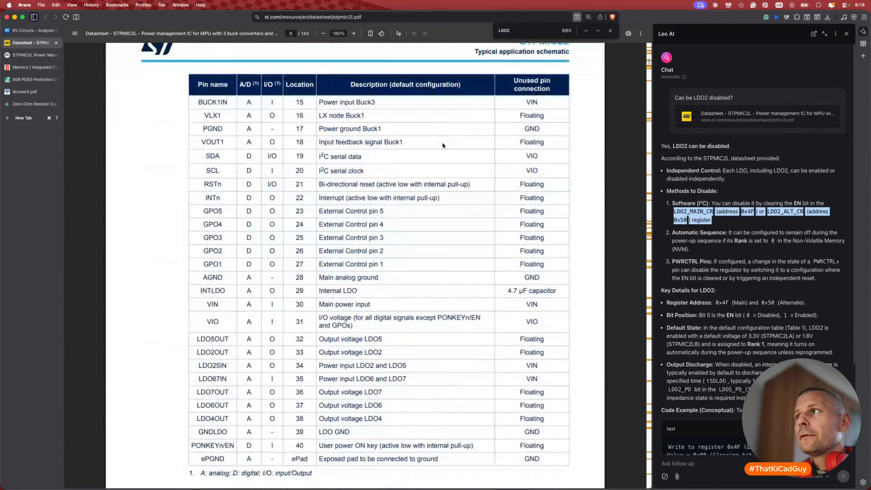
{"action": "scroll", "coordinate": [443, 146], "scroll_direction": "down", "scroll_amount": 12}
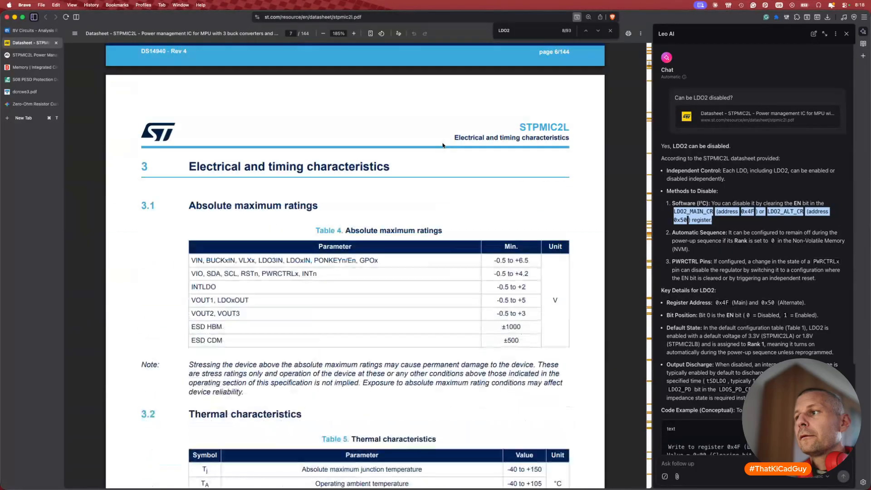
Ask the browser's AI assistant about the datasheet: "Is there a recommendation for I2C pull-up resistors?".
{"action": "left_click", "coordinate": [703, 465]}
{"action": "type", "text": "Is tere a"}
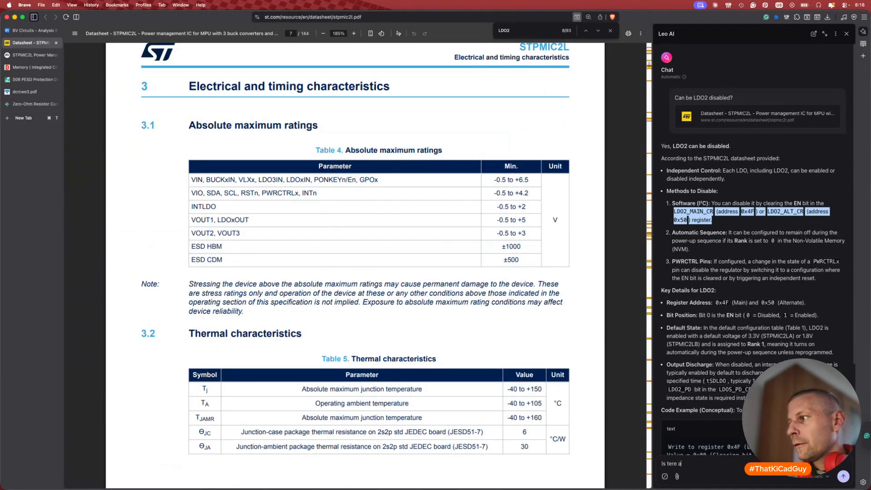
{"action": "type", "text": "a re"}
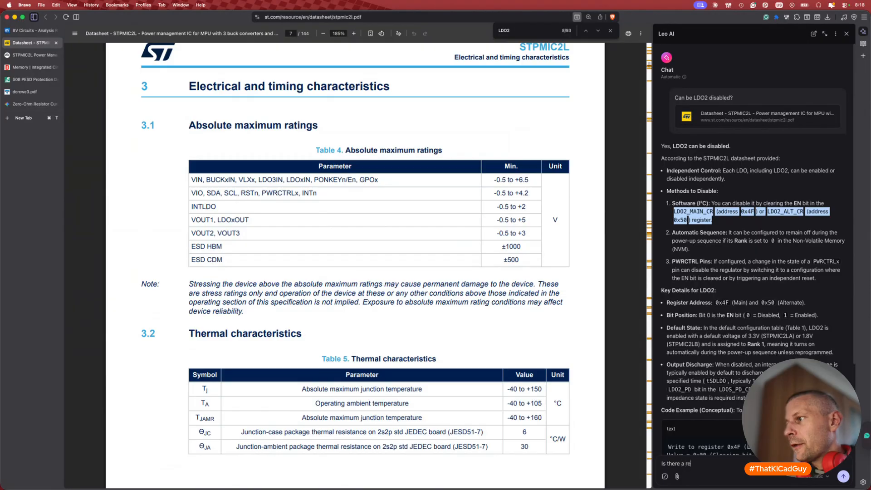
{"action": "type", "text": "commendati"}
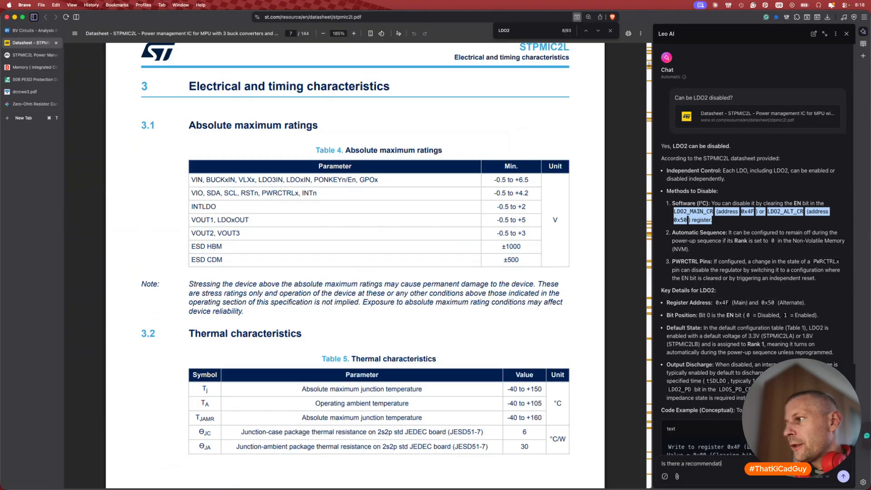
{"action": "type", "text": "on for I2C"}
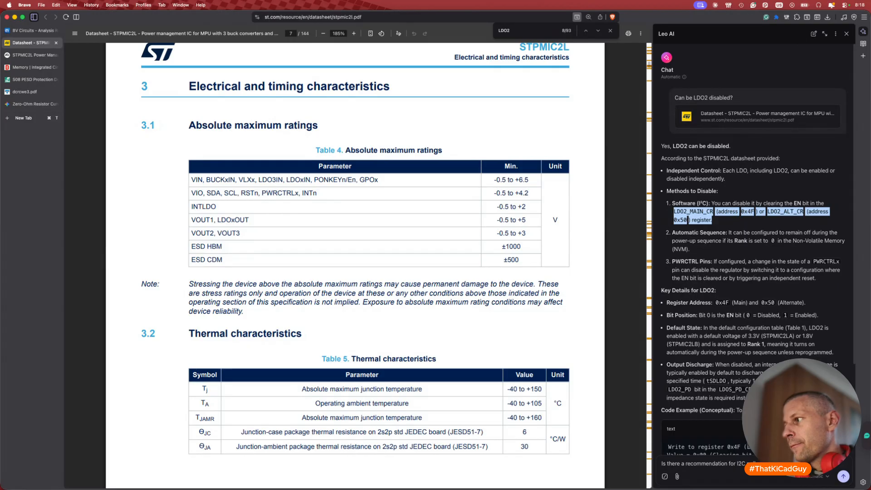
{"action": "key", "text": "ctrl+space"}
{"action": "key", "text": "ctrl+space"}
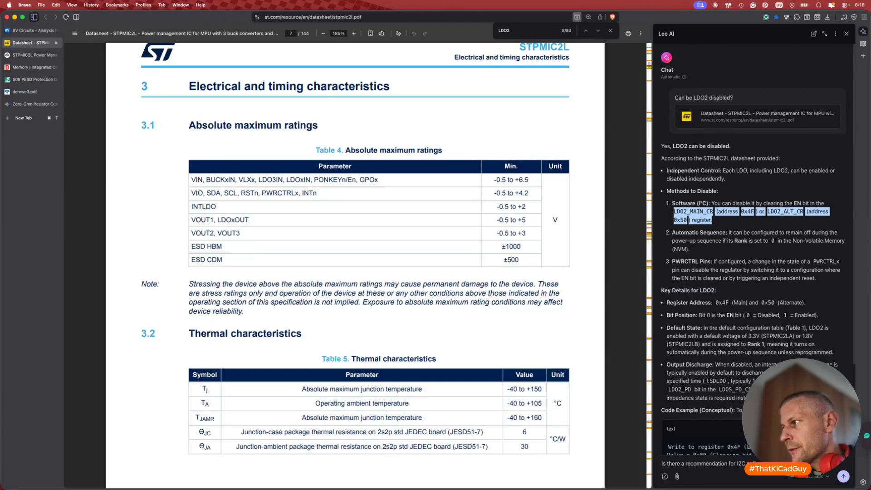
{"action": "key", "text": "Return"}
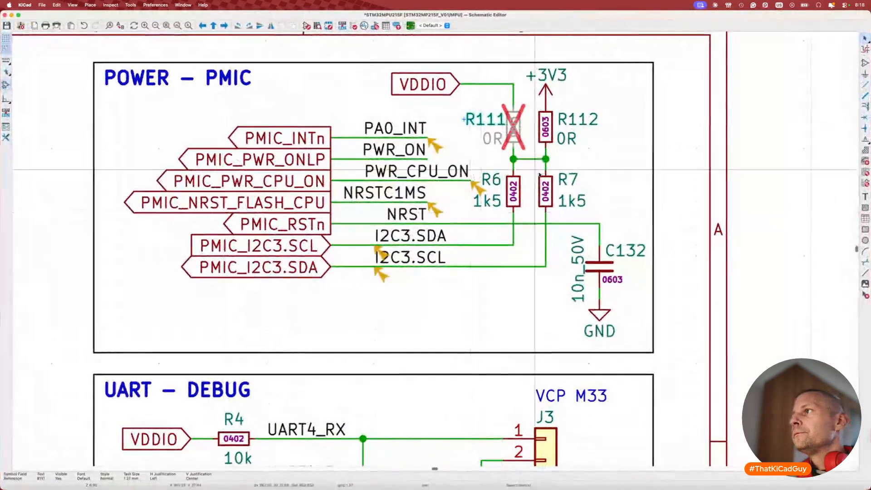
Return to KiCad's Symbol Fields Table in its editing view and locate the 1k2 and 3k9 resistors in the schematic.
{"action": "left_click", "coordinate": [130, 5]}
{"action": "left_click", "coordinate": [178, 141]}
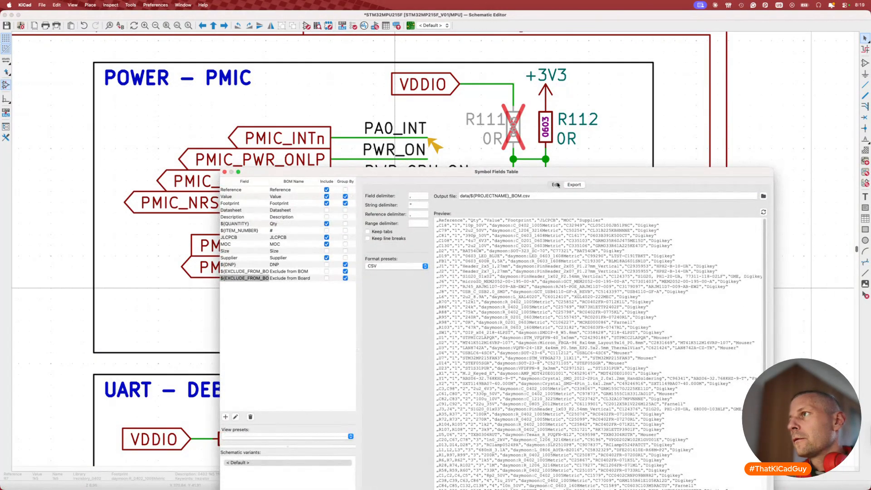
{"action": "left_click", "coordinate": [555, 184]}
{"action": "scroll", "coordinate": [455, 373], "scroll_direction": "down", "scroll_amount": 3}
{"action": "scroll", "coordinate": [455, 372], "scroll_direction": "down", "scroll_amount": 5}
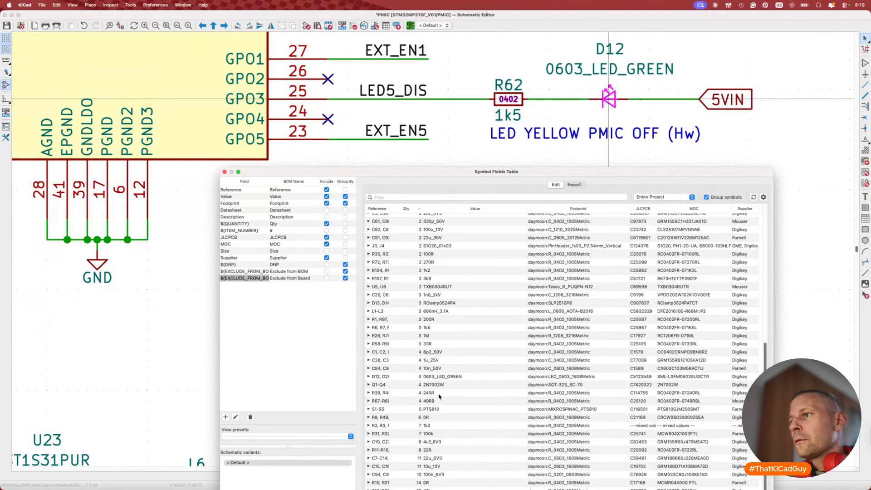
{"action": "double_click", "coordinate": [433, 270]}
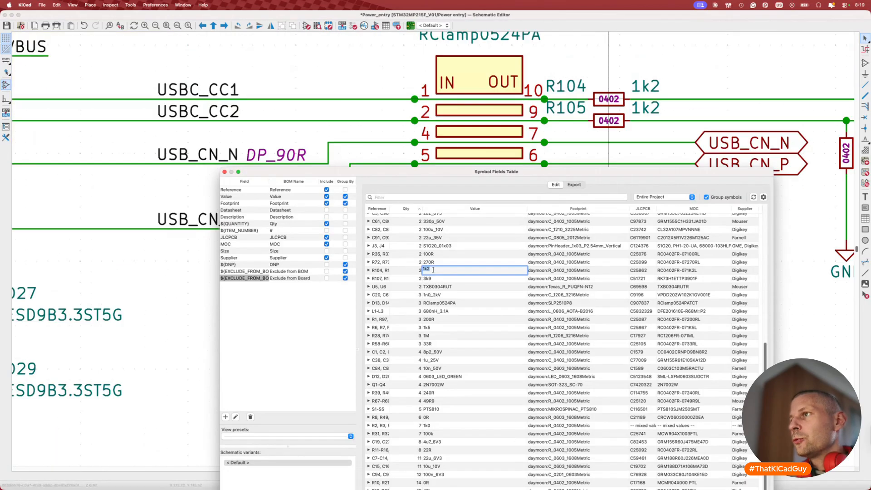
{"action": "double_click", "coordinate": [435, 278]}
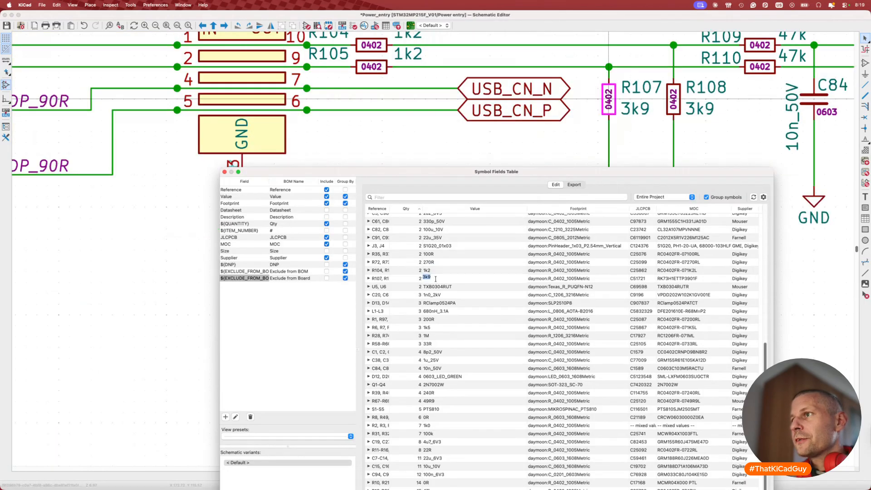
Locate the 1k5 resistor group from the parts list and widen the Reference column to read all its designators.
{"action": "scroll", "coordinate": [436, 280], "scroll_direction": "up", "scroll_amount": 6}
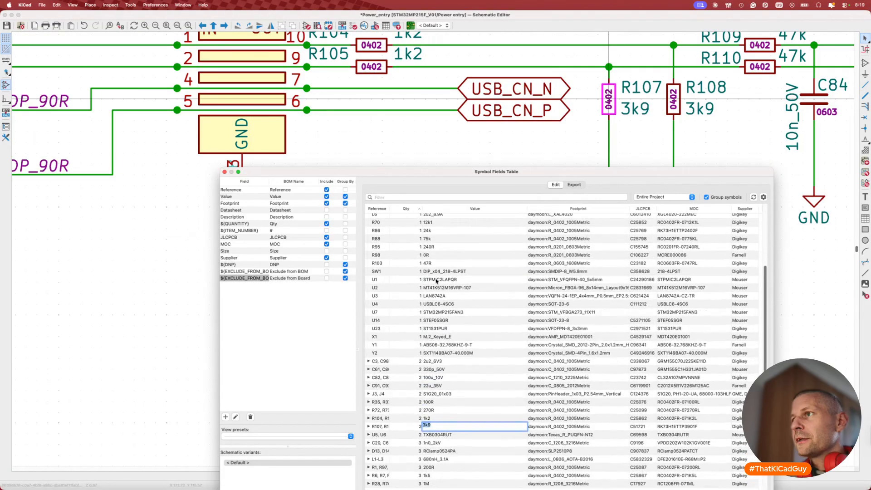
{"action": "scroll", "coordinate": [436, 281], "scroll_direction": "up", "scroll_amount": 2}
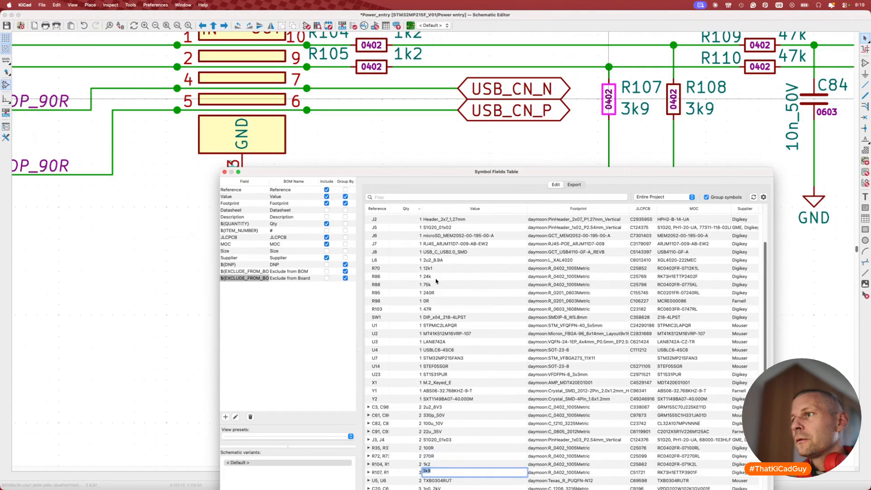
{"action": "scroll", "coordinate": [435, 281], "scroll_direction": "down", "scroll_amount": 5}
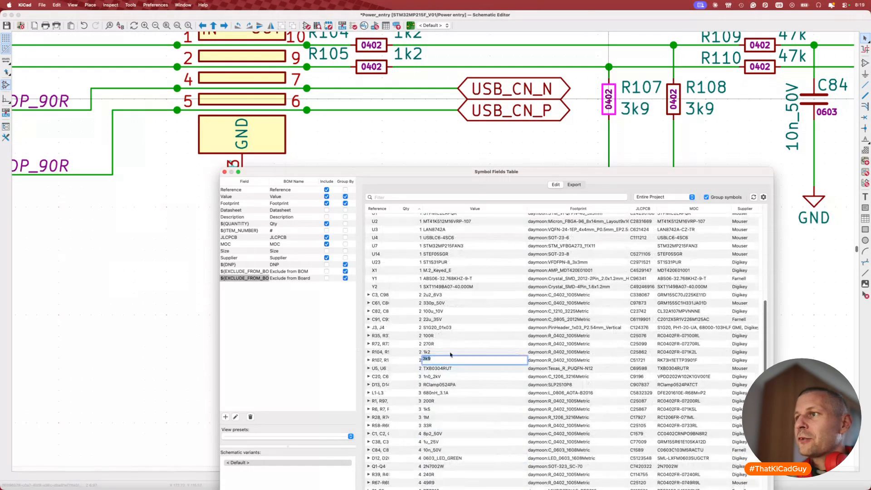
{"action": "scroll", "coordinate": [449, 353], "scroll_direction": "down", "scroll_amount": 4}
{"action": "left_click", "coordinate": [439, 311]}
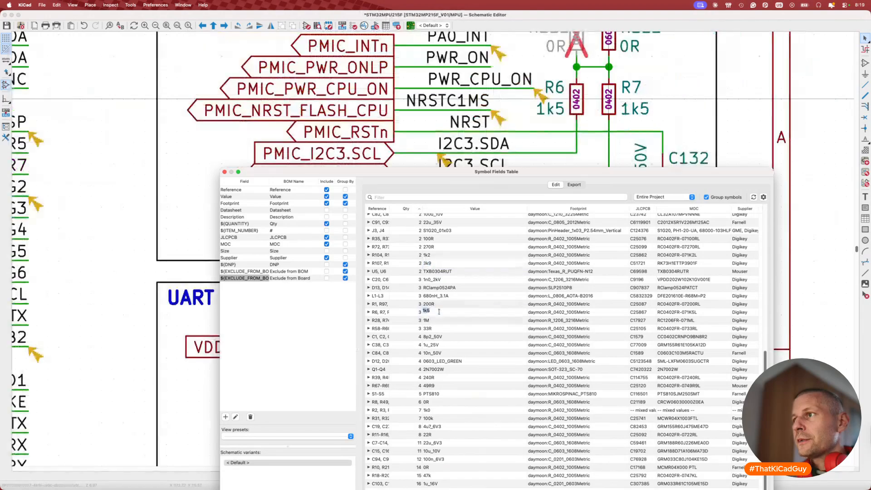
{"action": "left_click_drag", "start_coordinate": [517, 175], "coordinate": [483, 162]}
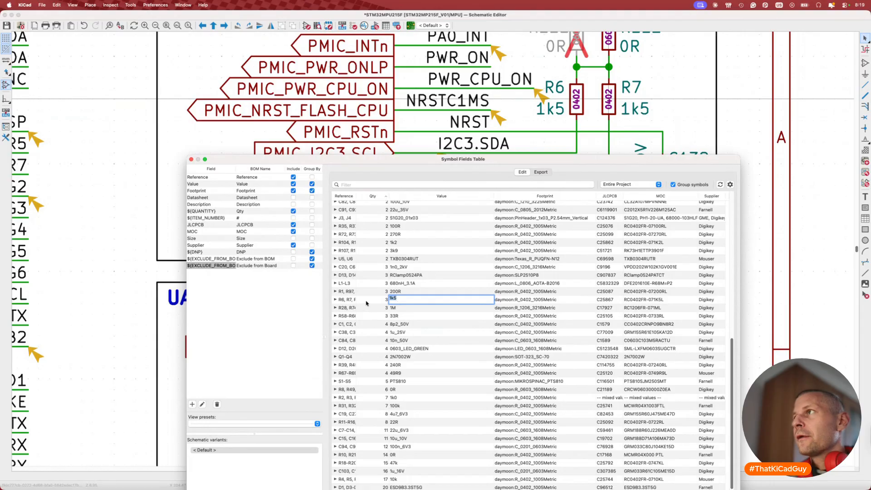
{"action": "left_click_drag", "start_coordinate": [356, 195], "coordinate": [367, 195]}
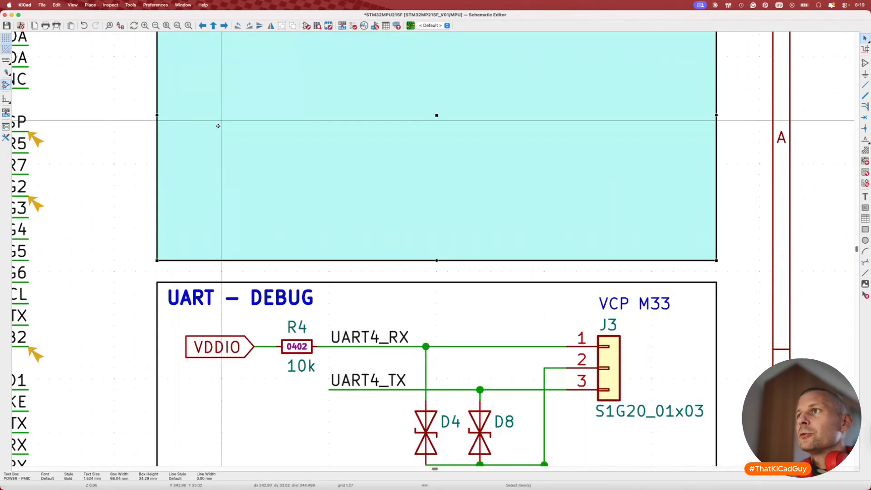
Leave the parts list and find resistor R62 in the schematic.
{"action": "left_click", "coordinate": [248, 168]}
{"action": "key", "text": "super+f"}
{"action": "type", "text": "R"}
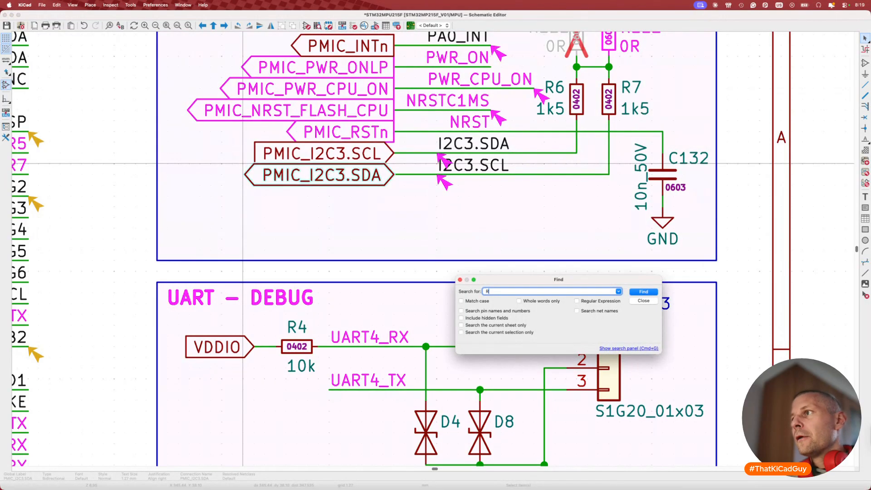
{"action": "type", "text": "62"}
{"action": "key", "text": "Return"}
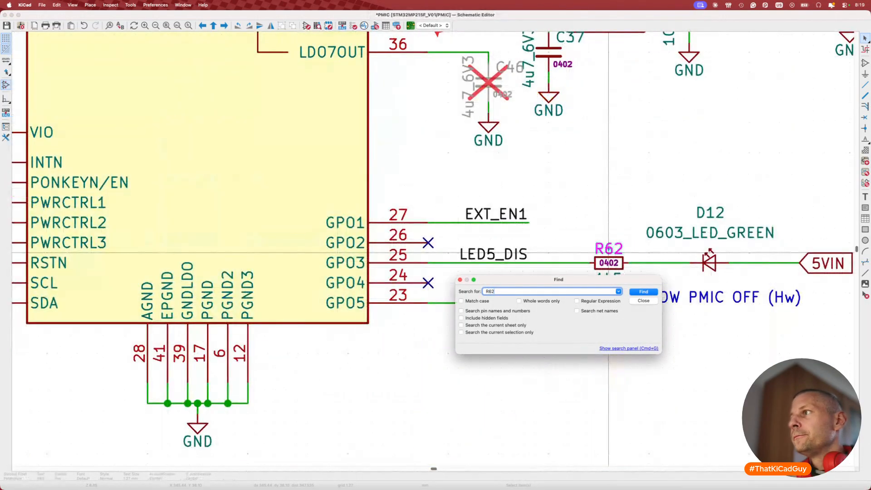
{"action": "key", "text": "Escape"}
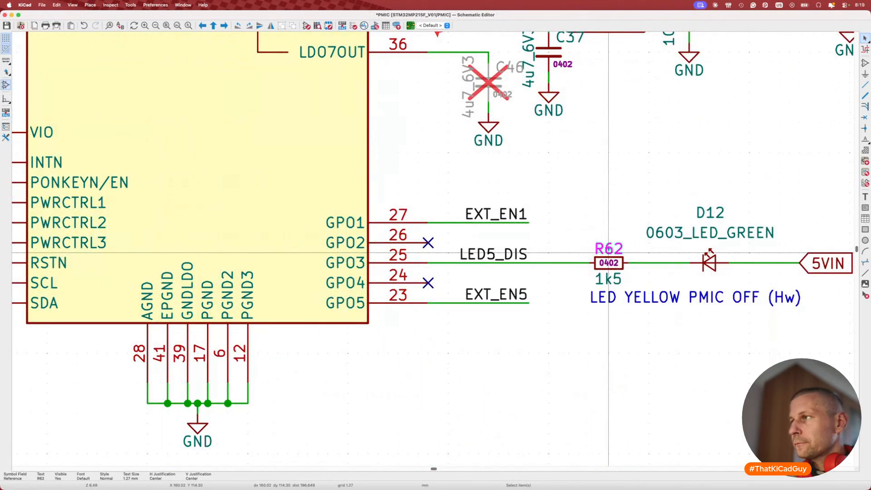
Change the symbol of R62 to the 0402 1k2 resistor from the rezistory_0402 library.
{"action": "left_click", "coordinate": [619, 272]}
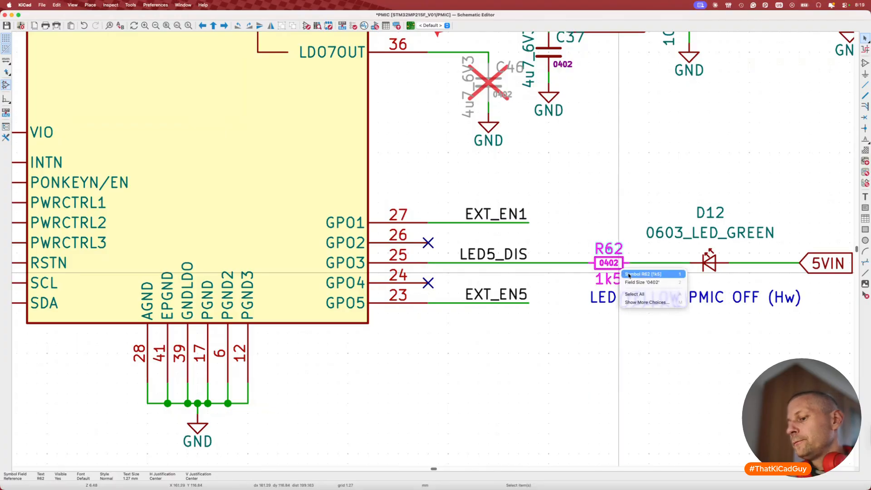
{"action": "left_click", "coordinate": [629, 275]}
{"action": "left_click", "coordinate": [596, 316]}
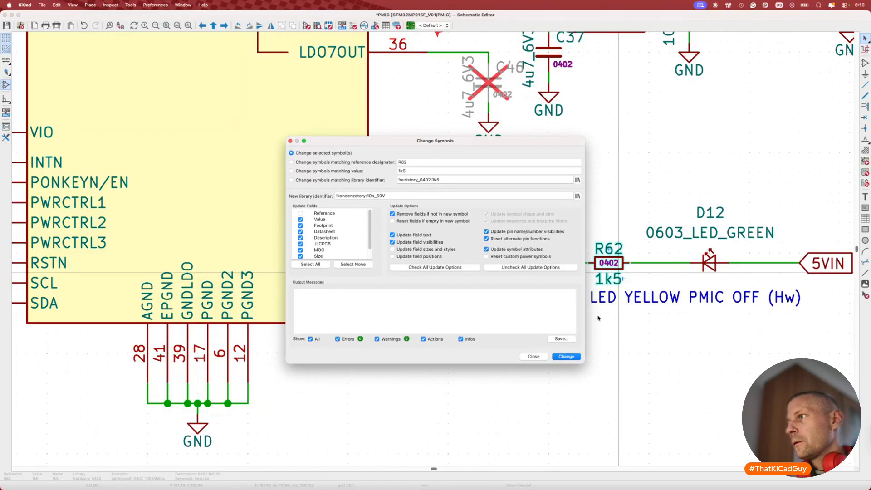
{"action": "left_click", "coordinate": [577, 197]}
{"action": "type", "text": "1k2"}
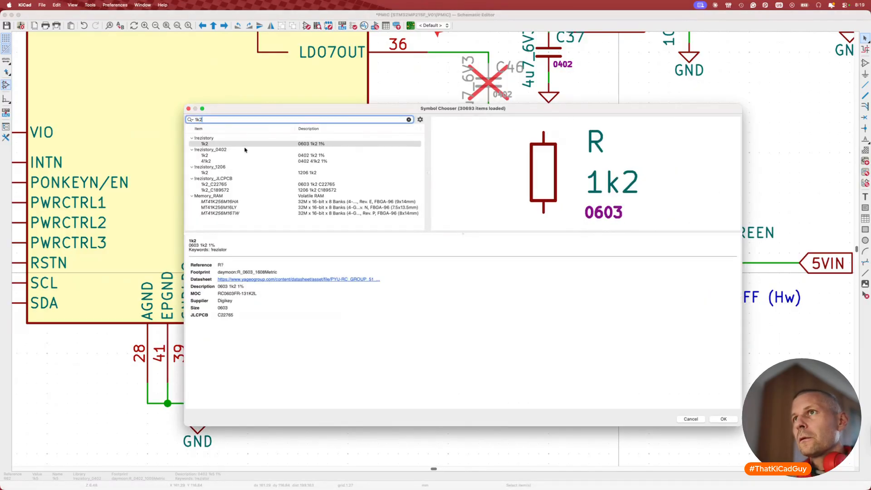
{"action": "double_click", "coordinate": [242, 155]}
{"action": "left_click", "coordinate": [553, 357]}
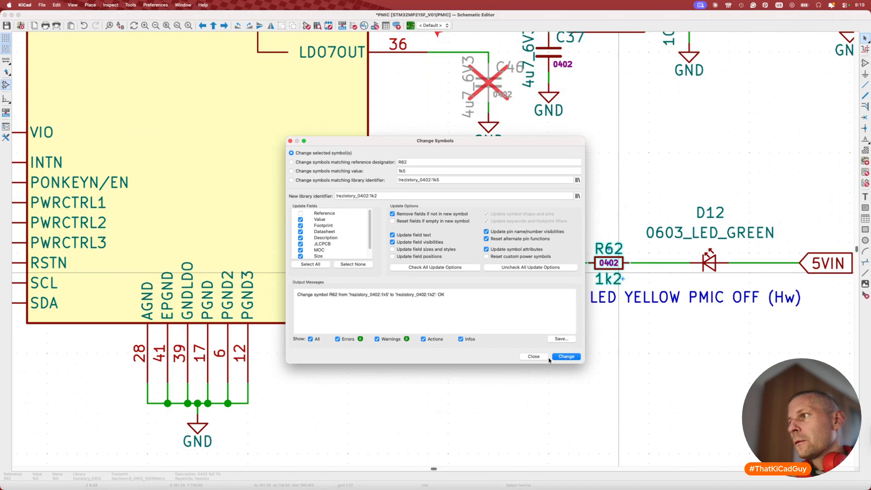
{"action": "left_click", "coordinate": [543, 359]}
Reopen the Symbol Fields Table, and retry the I2C pull-up question in the AI assistant beside the datasheet in Brave.
{"action": "key", "text": "super+b"}
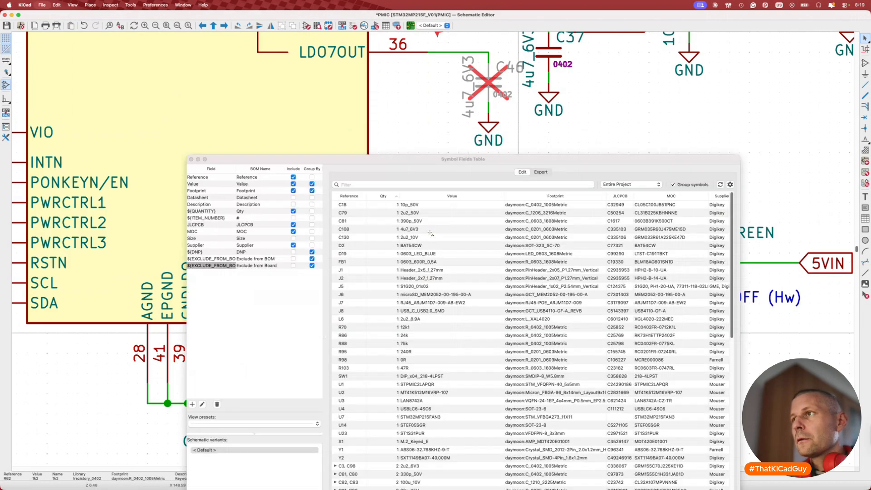
{"action": "key", "text": "Escape"}
{"action": "key", "text": "super+Tab"}
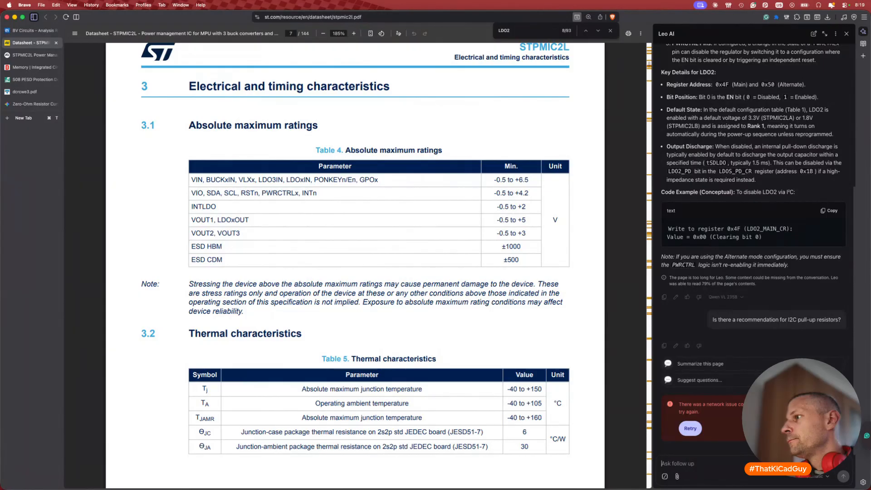
{"action": "left_click", "coordinate": [694, 428]}
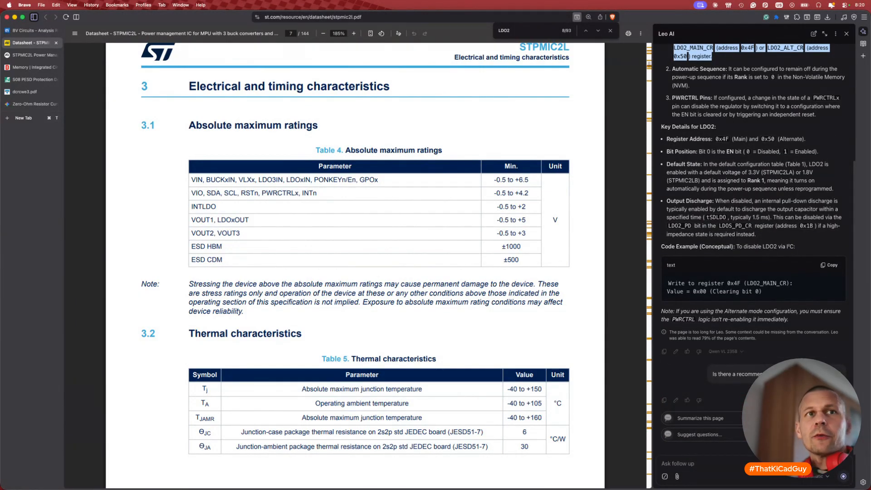
Return to the Symbol Fields Table in KiCad and locate the remaining 1k5 resistors R6 and R7 in the schematic.
{"action": "key", "text": "super+Tab"}
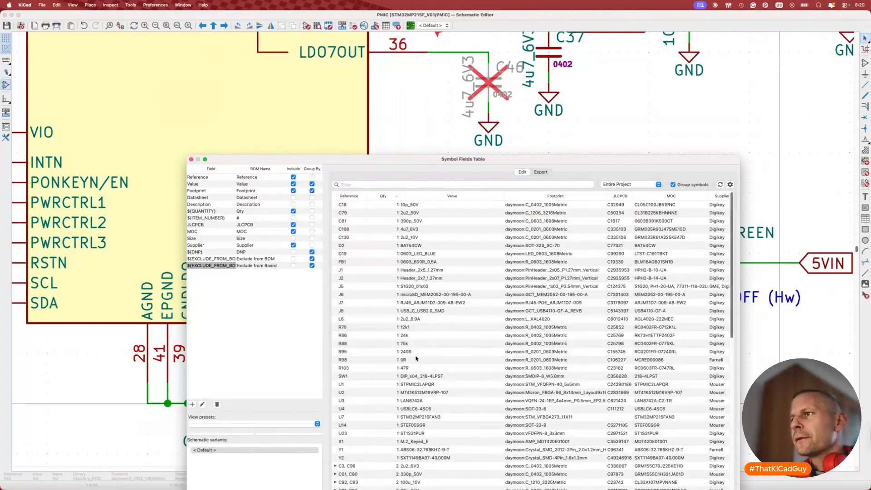
{"action": "scroll", "coordinate": [416, 358], "scroll_direction": "down", "scroll_amount": 5}
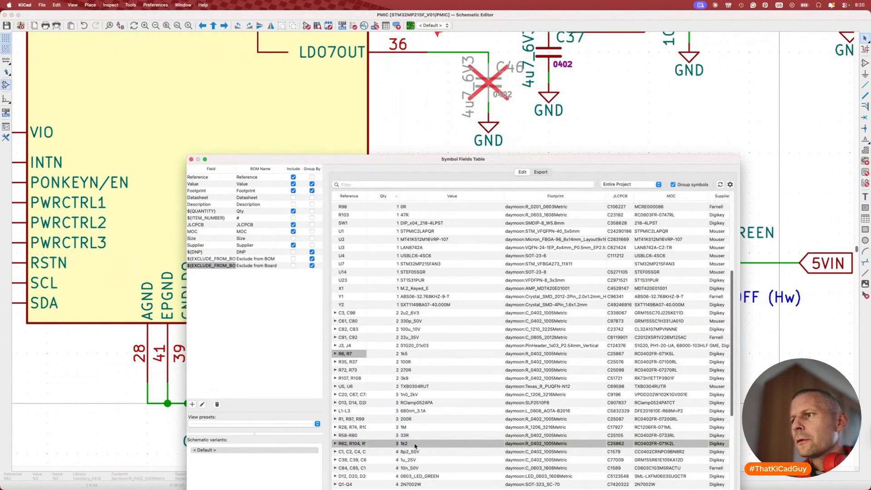
{"action": "left_click", "coordinate": [404, 354]}
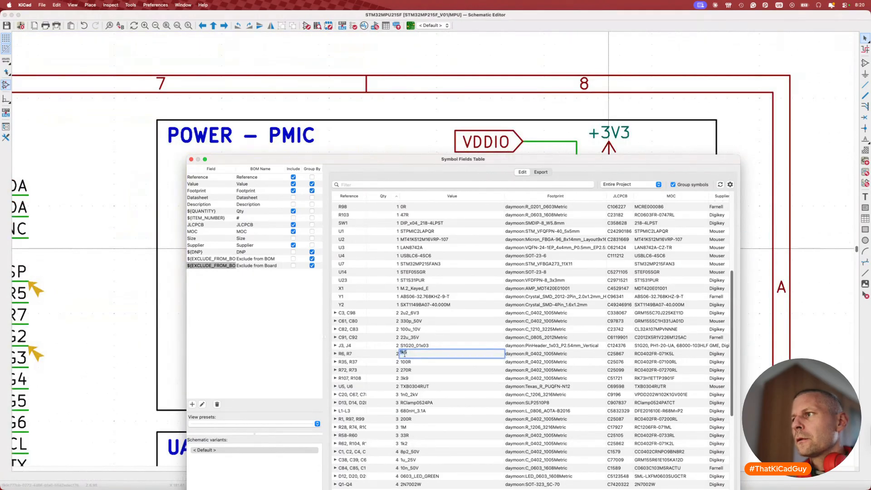
Leave the Symbol Fields Table, select resistors R6 and R7 in the POWER – PMIC block, and start changing their symbols.
{"action": "key", "text": "Escape"}
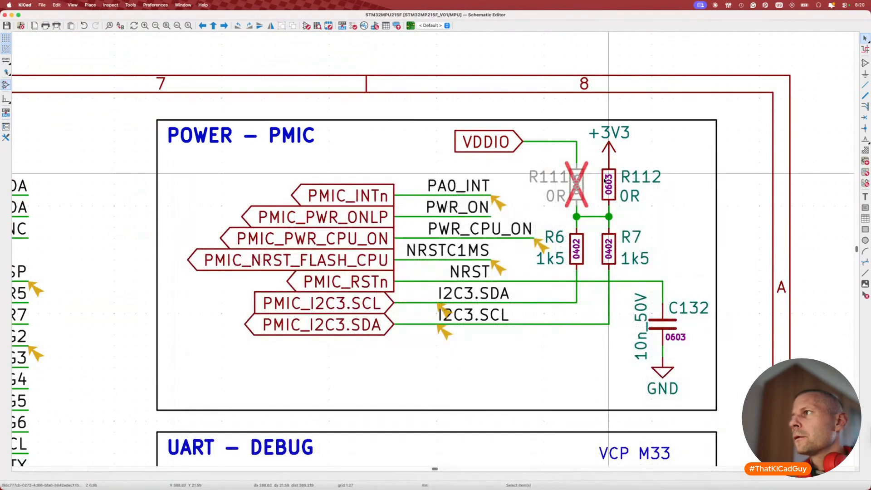
{"action": "left_click", "coordinate": [618, 253]}
{"action": "left_click", "coordinate": [615, 246]}
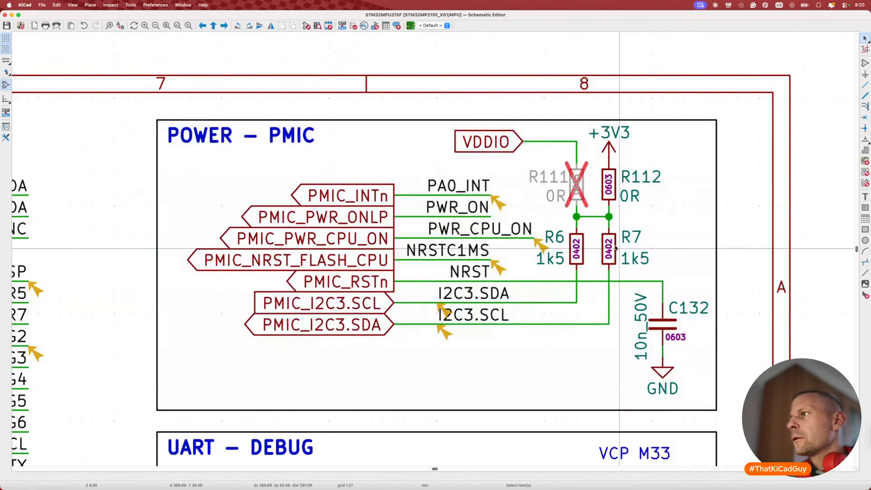
{"action": "right_click", "coordinate": [584, 249]}
{"action": "left_click", "coordinate": [610, 363]}
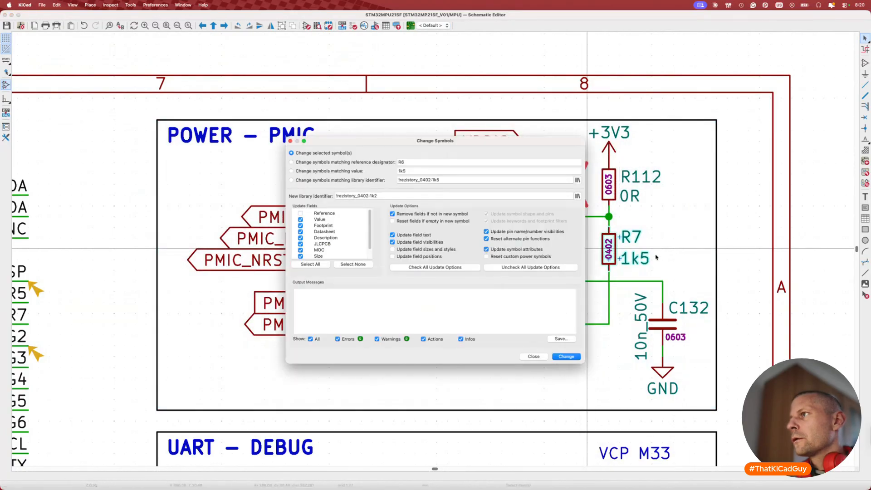
Choose the 0402 3k9_AEC resistor from the rezistory_0402 library as the replacement symbol for R6 and R7.
{"action": "left_click", "coordinate": [577, 196]}
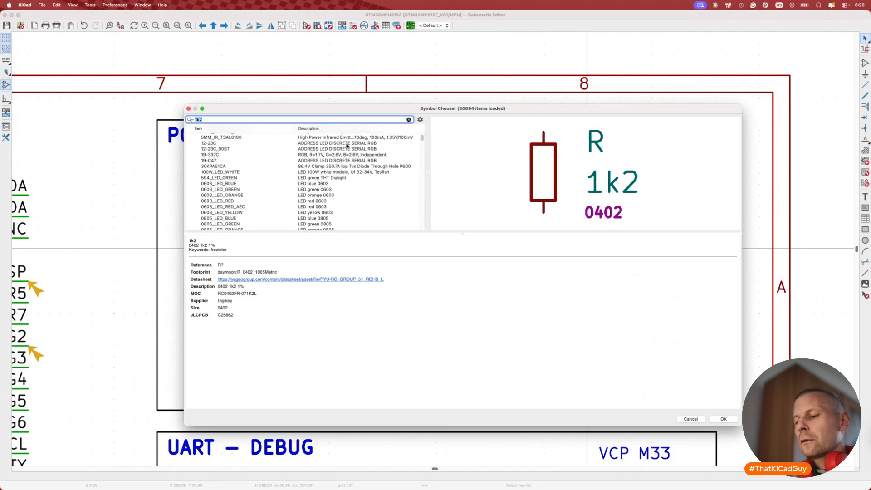
{"action": "type", "text": "3k9"}
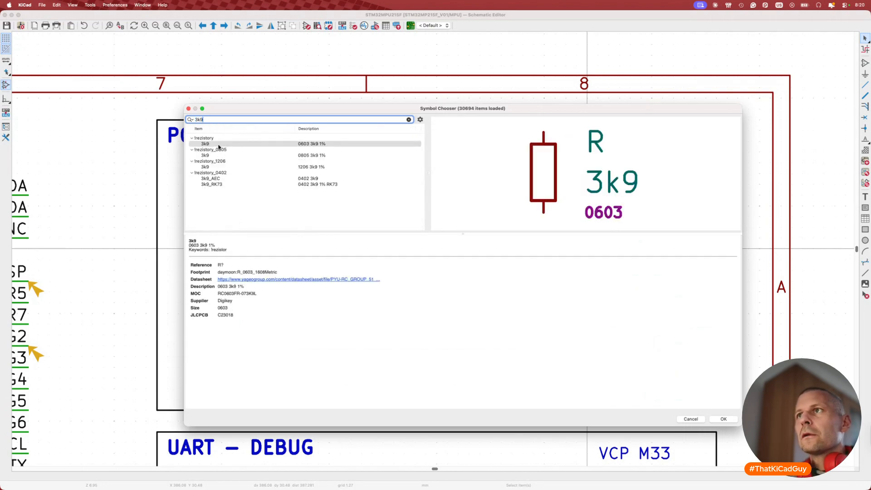
{"action": "left_click", "coordinate": [212, 178]}
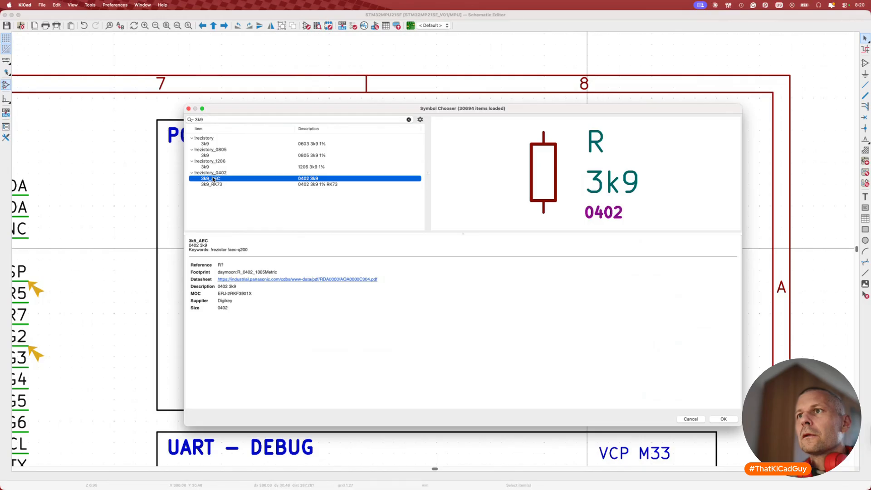
{"action": "double_click", "coordinate": [213, 178]}
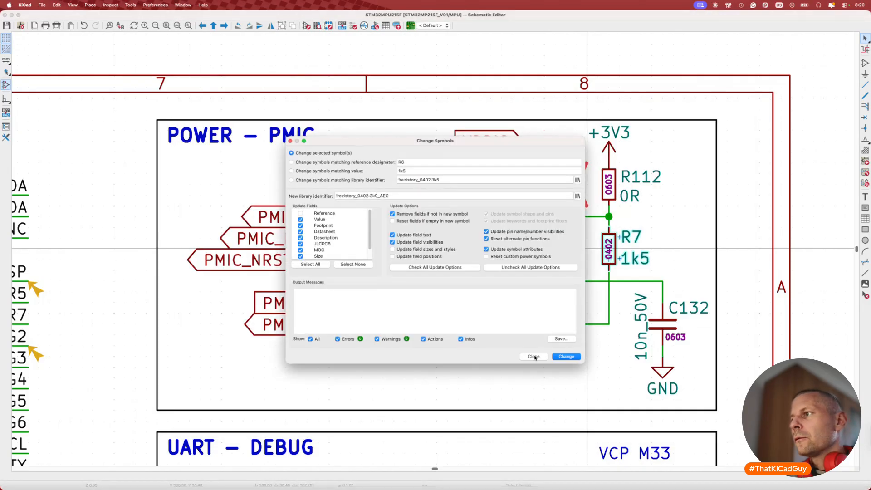
Change the symbols of R6 and R7 to the 0402 3k9_RK73 resistor from the rezistory_0402 library, and save the schematic.
{"action": "left_click", "coordinate": [577, 196]}
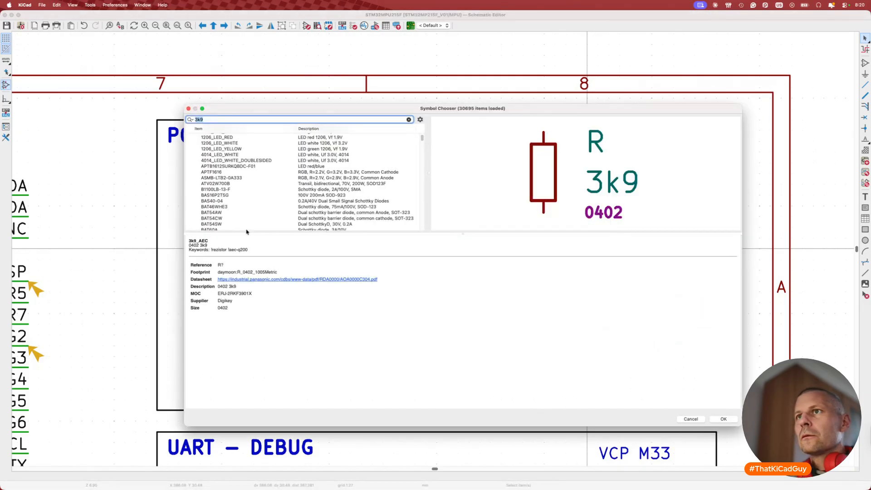
{"action": "type", "text": "3k9"}
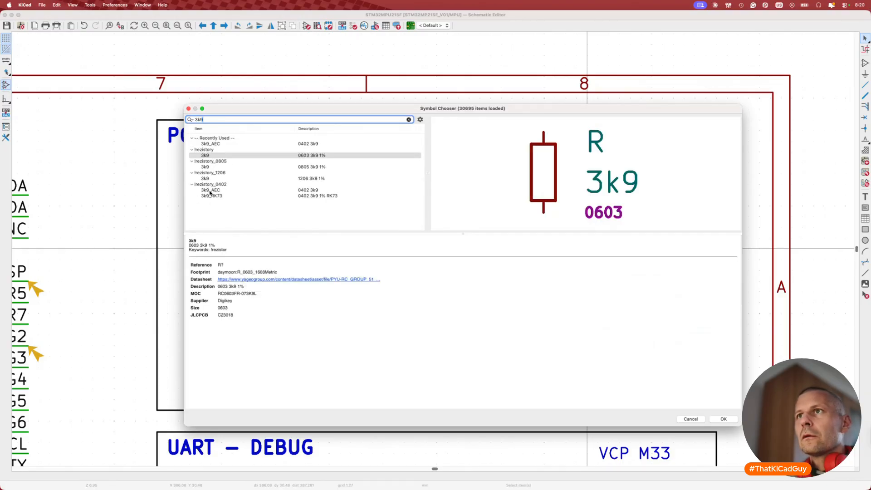
{"action": "left_click", "coordinate": [212, 196]}
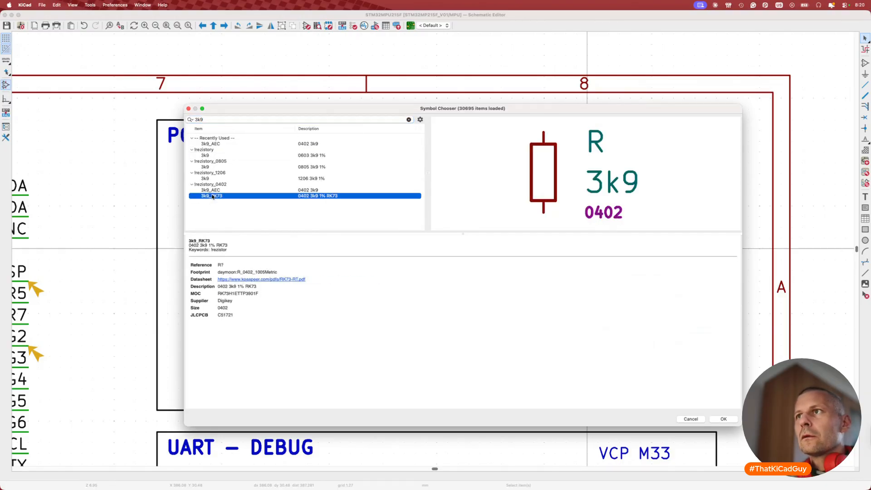
{"action": "double_click", "coordinate": [213, 196]}
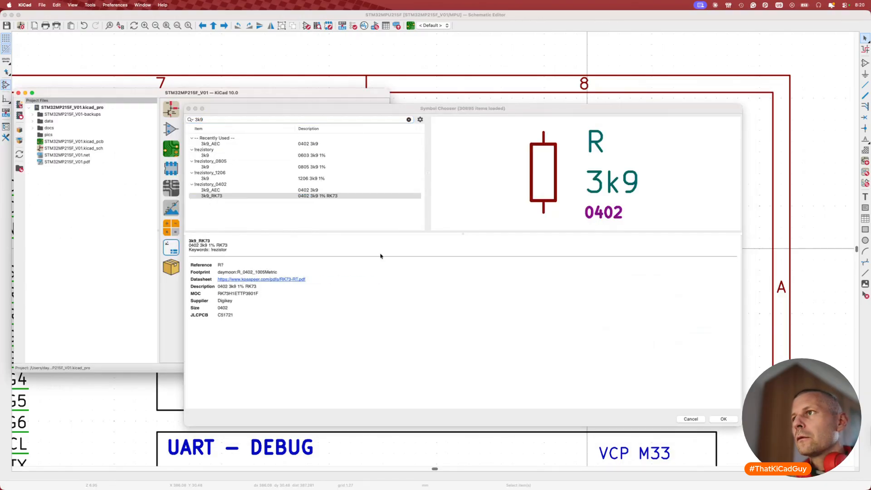
{"action": "left_click_drag", "start_coordinate": [412, 114], "coordinate": [402, 78]}
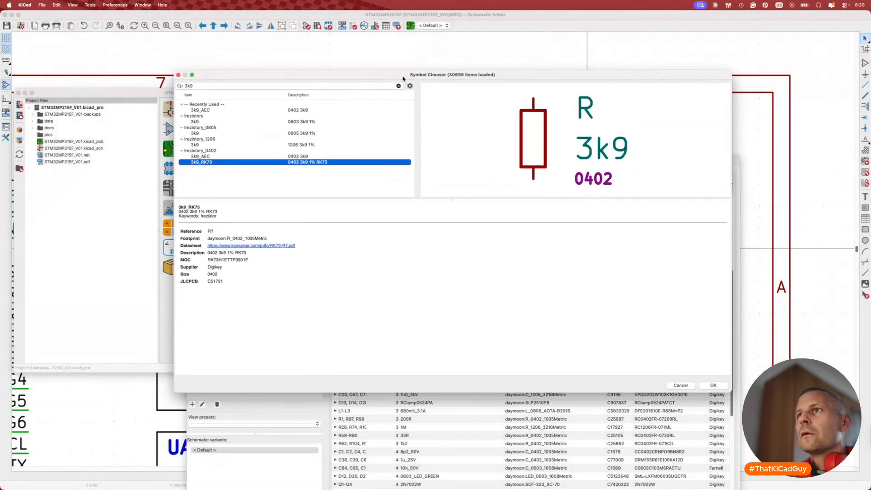
{"action": "double_click", "coordinate": [290, 162]}
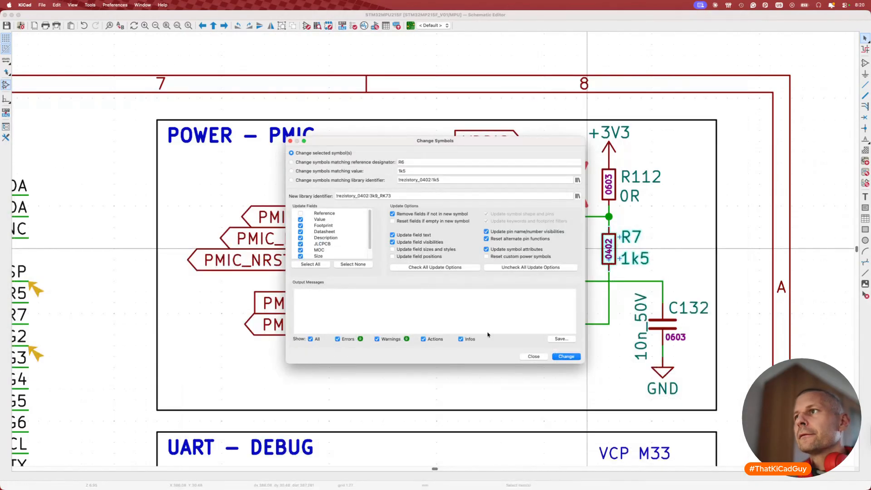
{"action": "left_click", "coordinate": [566, 356]}
{"action": "left_click", "coordinate": [533, 357]}
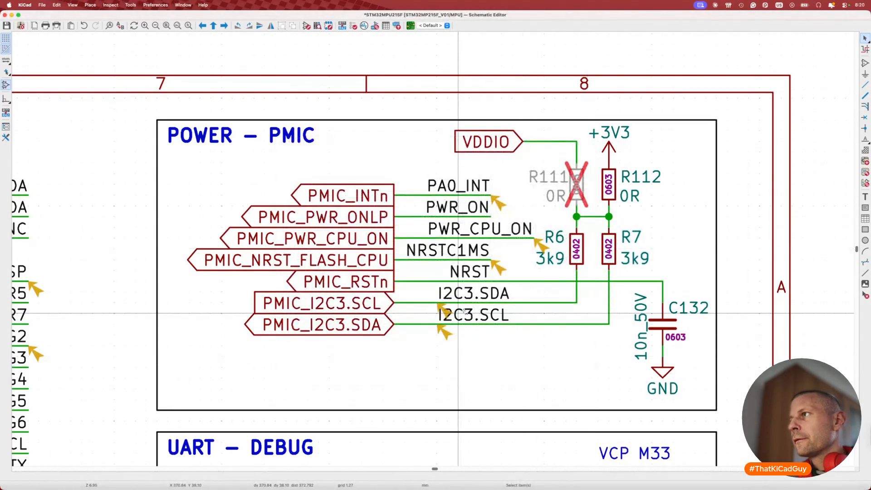
{"action": "key", "text": "super+s"}
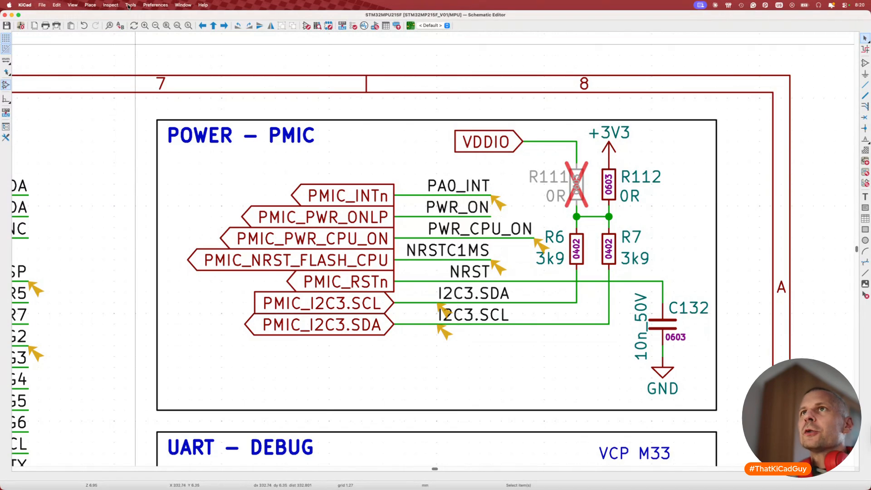
Reopen the Symbol Fields Table, review the grouped parts list in its editing view, and close the table.
{"action": "left_click", "coordinate": [130, 5]}
{"action": "left_click", "coordinate": [149, 142]}
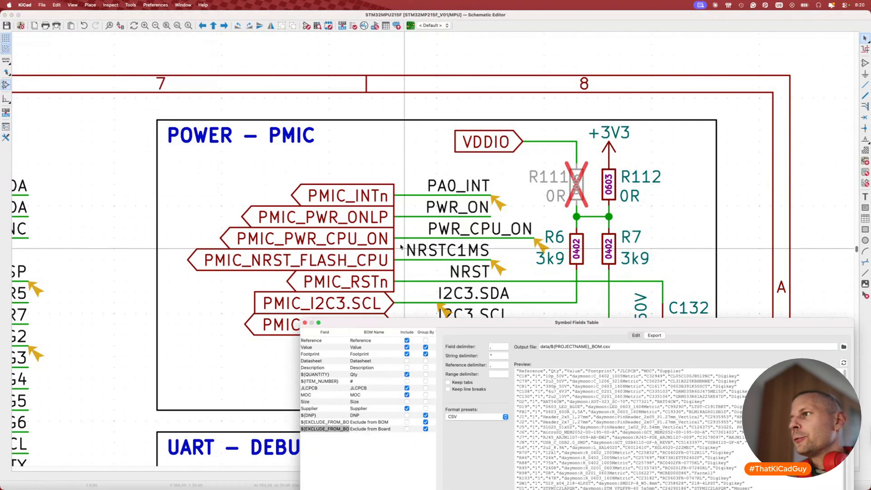
{"action": "left_click_drag", "start_coordinate": [541, 321], "coordinate": [444, 98]}
{"action": "left_click", "coordinate": [509, 101]}
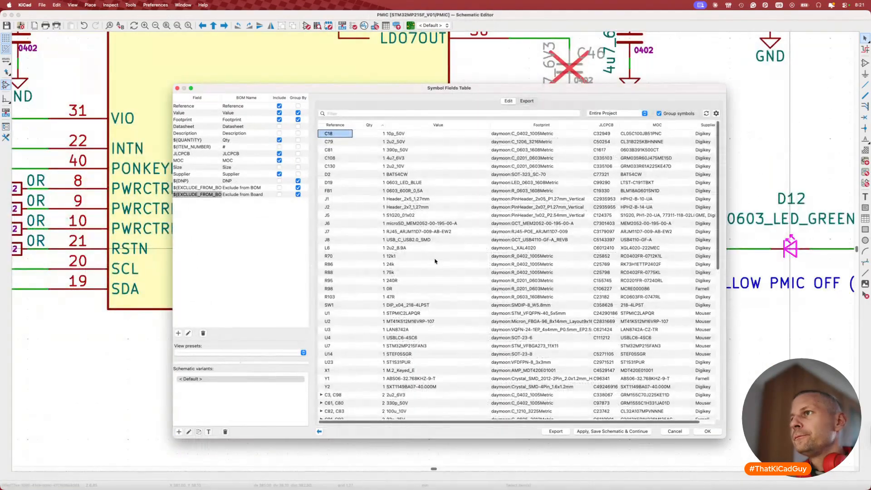
{"action": "scroll", "coordinate": [435, 261], "scroll_direction": "down", "scroll_amount": 10}
{"action": "scroll", "coordinate": [434, 262], "scroll_direction": "up", "scroll_amount": 10}
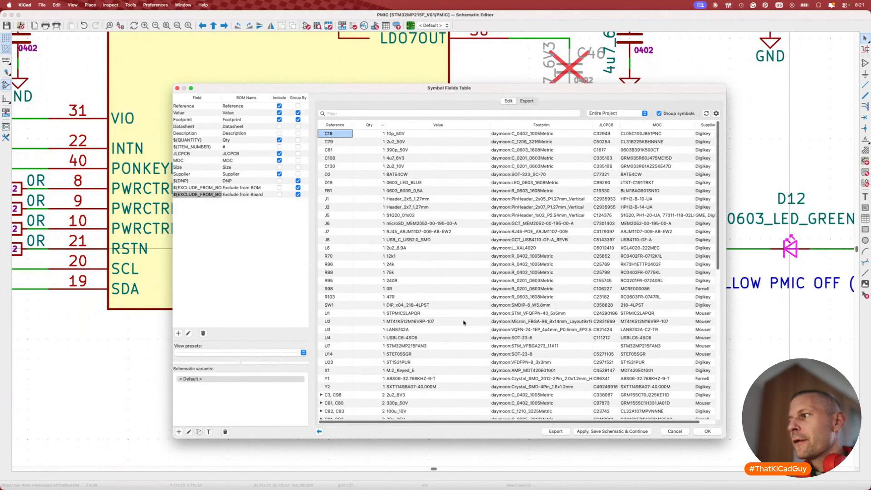
{"action": "left_click", "coordinate": [697, 435]}
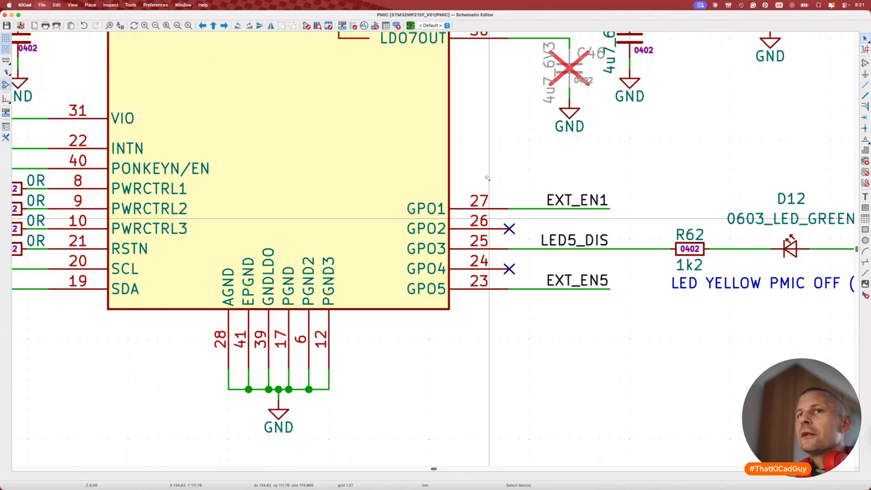
Switch to the STPMIC2L datasheet in Brave and read the AI assistant's answer about I2C pull-up resistors.
{"action": "scroll", "coordinate": [486, 177], "scroll_direction": "down", "scroll_amount": 10}
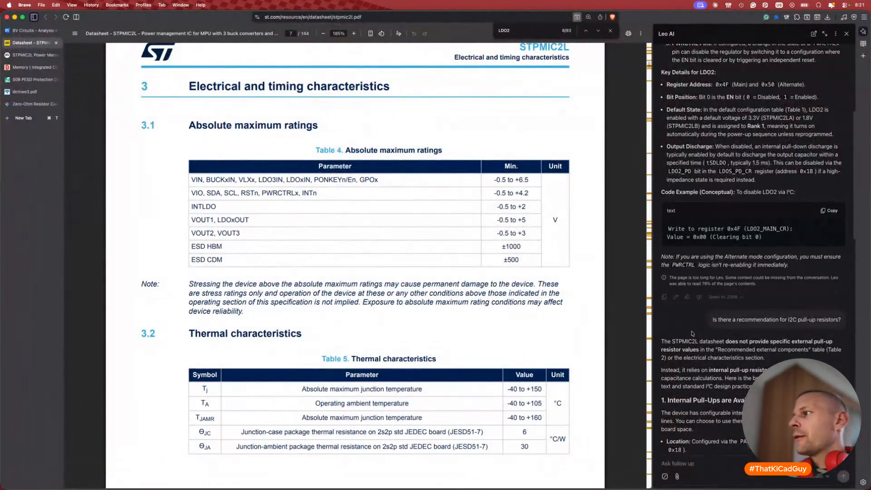
{"action": "scroll", "coordinate": [691, 333], "scroll_direction": "down", "scroll_amount": 15}
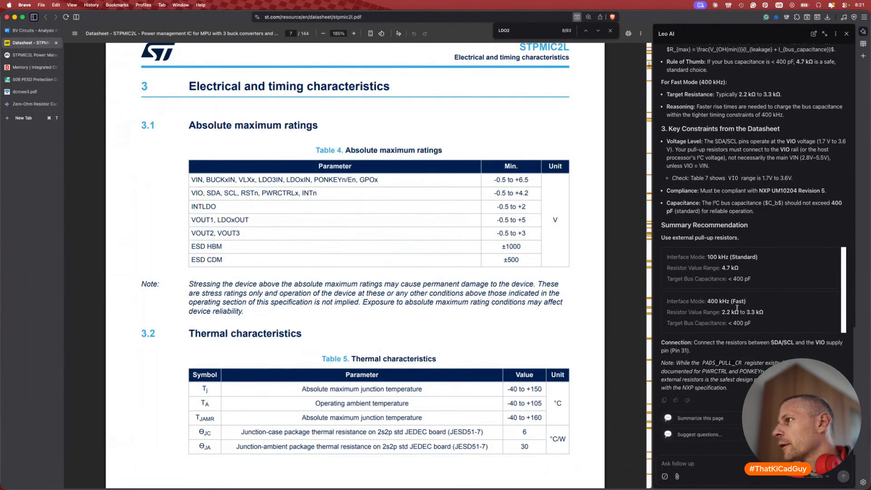
{"action": "scroll", "coordinate": [738, 309], "scroll_direction": "up", "scroll_amount": 2}
{"action": "scroll", "coordinate": [737, 309], "scroll_direction": "up", "scroll_amount": 2}
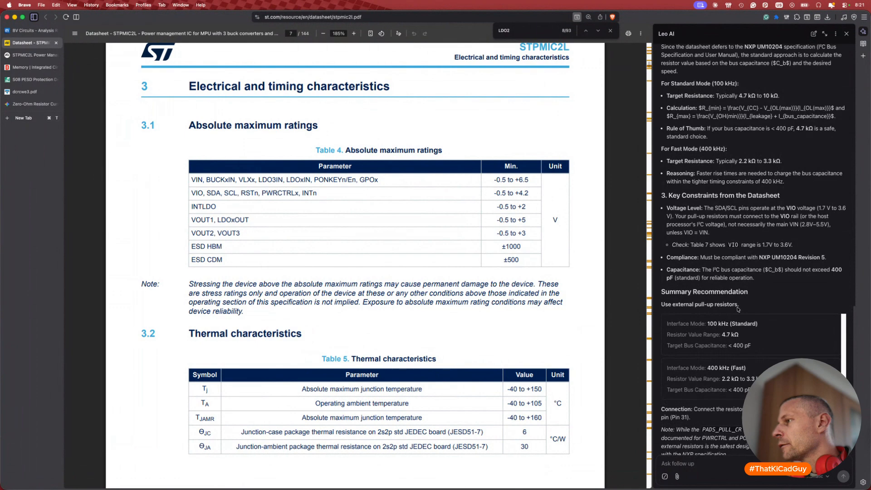
{"action": "scroll", "coordinate": [738, 309], "scroll_direction": "up", "scroll_amount": 3}
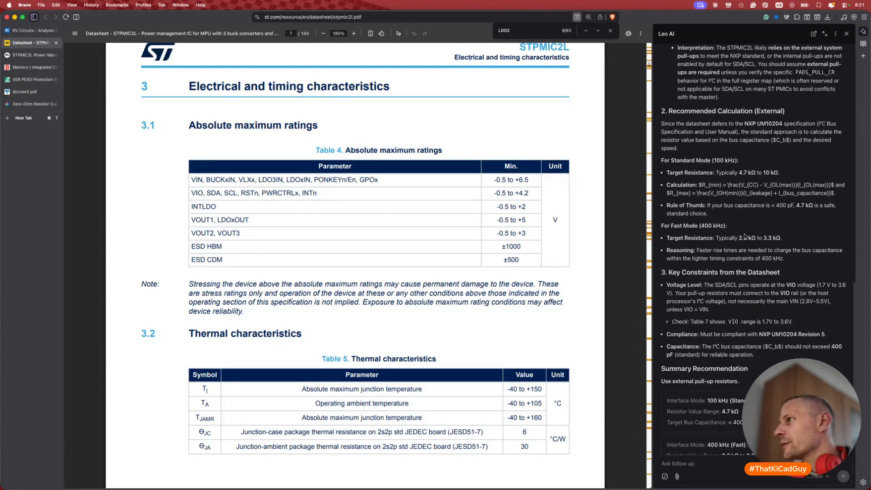
{"action": "scroll", "coordinate": [744, 235], "scroll_direction": "up", "scroll_amount": 2}
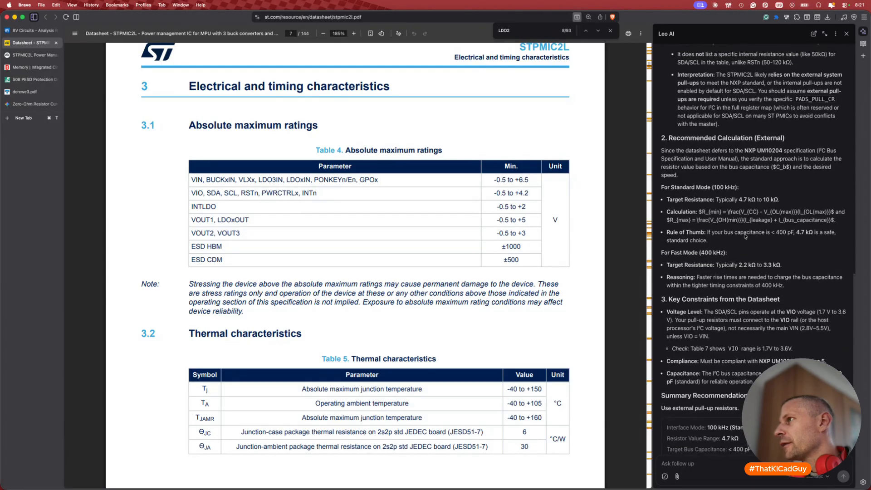
{"action": "scroll", "coordinate": [745, 208], "scroll_direction": "up", "scroll_amount": 10}
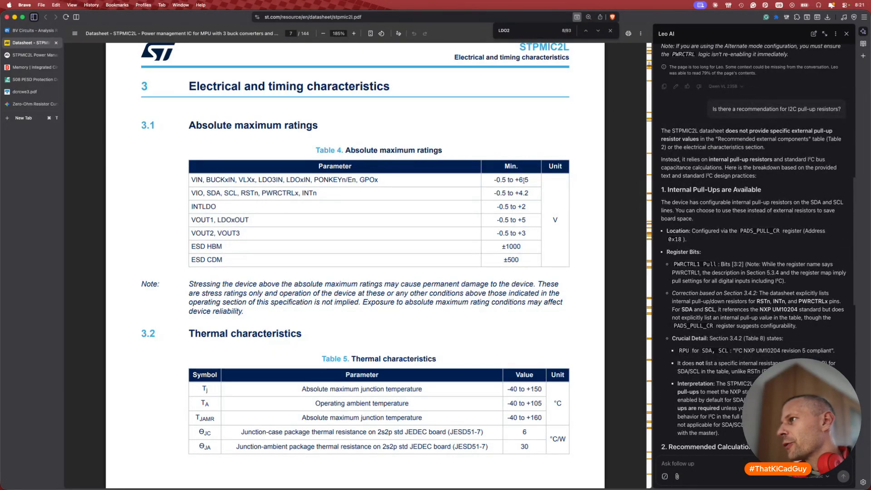
{"action": "scroll", "coordinate": [693, 273], "scroll_direction": "up", "scroll_amount": 2}
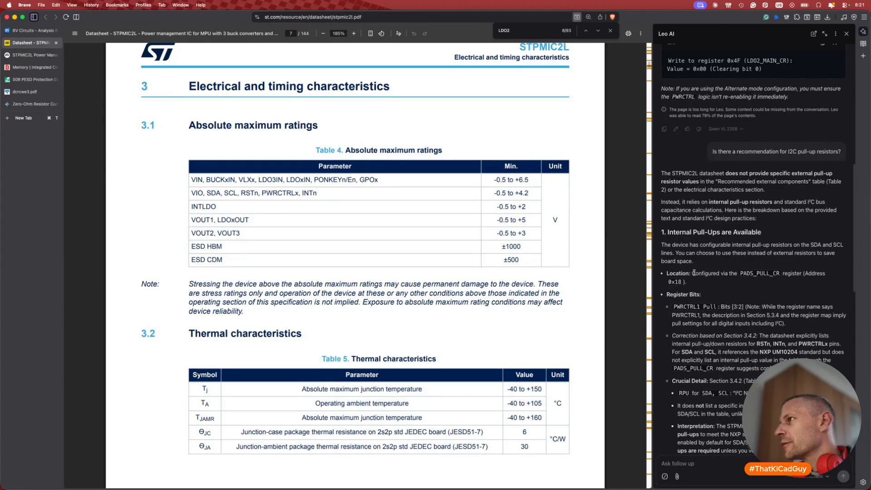
{"action": "scroll", "coordinate": [694, 272], "scroll_direction": "down", "scroll_amount": 20}
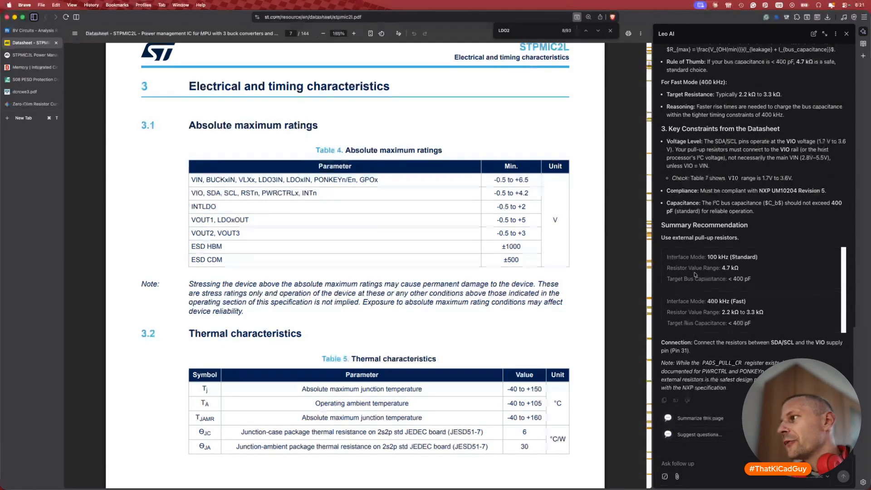
Close the STPMIC2L datasheet and the other reference tabs in the browser, keeping only the BV Circuits report.
{"action": "left_click", "coordinate": [56, 104]}
{"action": "left_click", "coordinate": [55, 92]}
{"action": "left_click", "coordinate": [56, 79]}
{"action": "left_click", "coordinate": [56, 67]}
{"action": "left_click", "coordinate": [56, 53]}
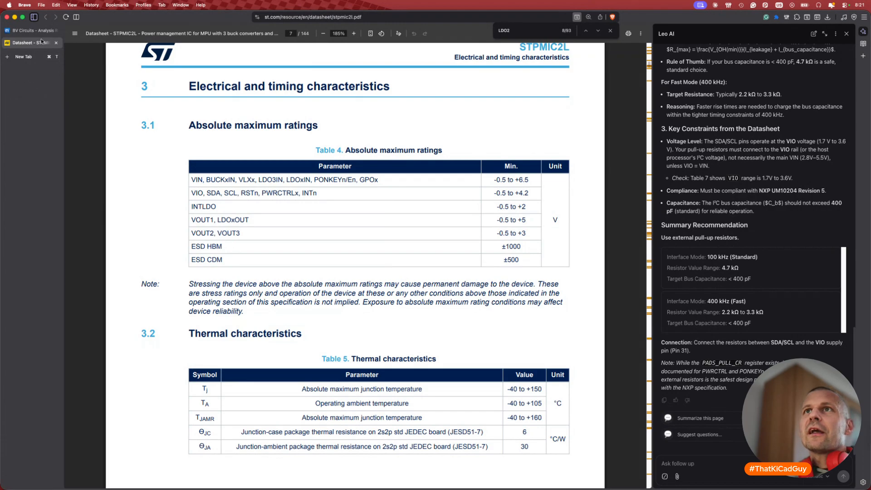
{"action": "left_click", "coordinate": [56, 43]}
Examine the BV Circuits report on the Veloce design, covering stock warnings, parts consolidation and the analysis summary.
{"action": "scroll", "coordinate": [410, 300], "scroll_direction": "down", "scroll_amount": 1}
{"action": "scroll", "coordinate": [421, 320], "scroll_direction": "up", "scroll_amount": 6}
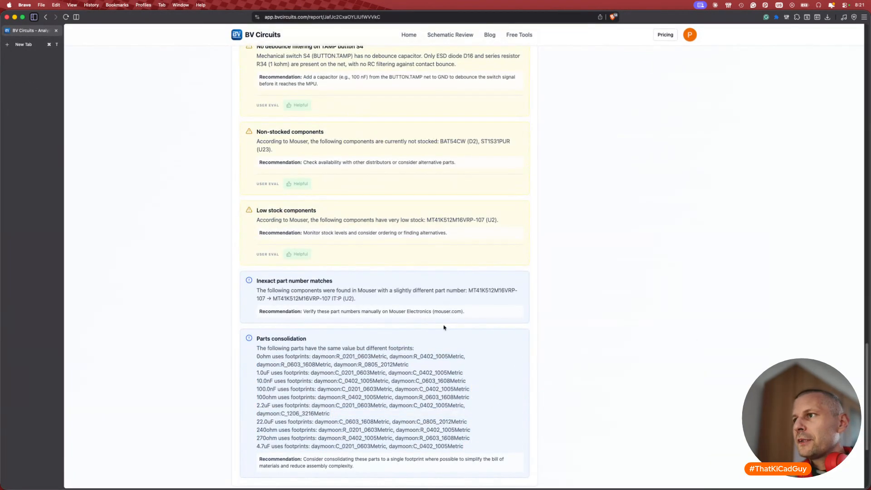
{"action": "scroll", "coordinate": [474, 386], "scroll_direction": "down", "scroll_amount": 5}
{"action": "scroll", "coordinate": [475, 386], "scroll_direction": "up", "scroll_amount": 20}
{"action": "scroll", "coordinate": [475, 386], "scroll_direction": "down", "scroll_amount": 15}
{"action": "scroll", "coordinate": [474, 384], "scroll_direction": "down", "scroll_amount": 5}
{"action": "scroll", "coordinate": [475, 385], "scroll_direction": "up", "scroll_amount": 20}
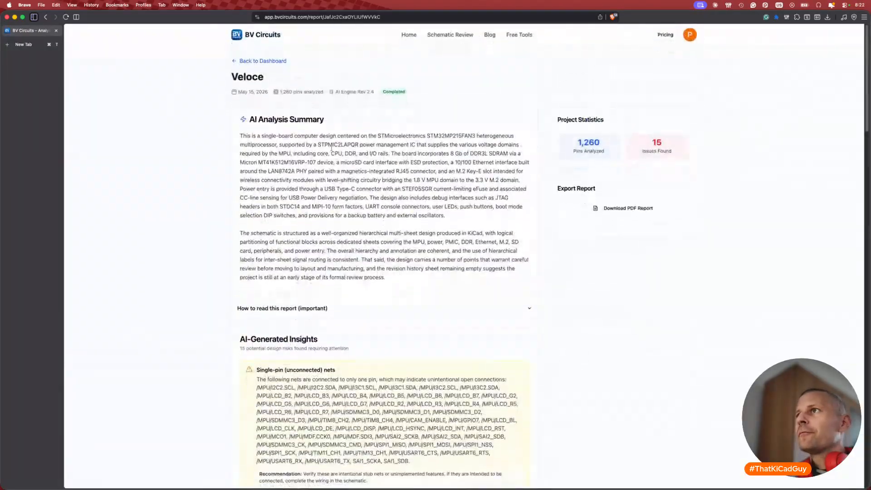
Return to the KiCad Schematic Editor and look over the whole PMIC sheet.
{"action": "key", "text": "super+Tab"}
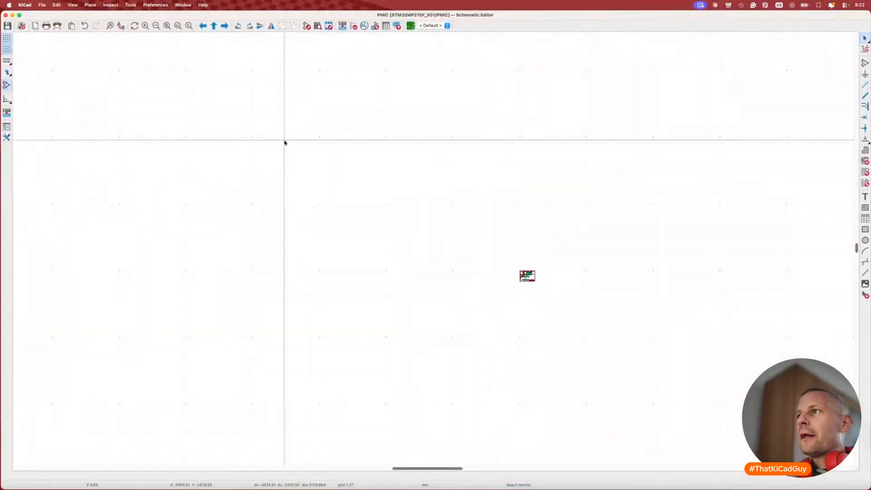
{"action": "scroll", "coordinate": [526, 274], "scroll_direction": "up", "scroll_amount": 5}
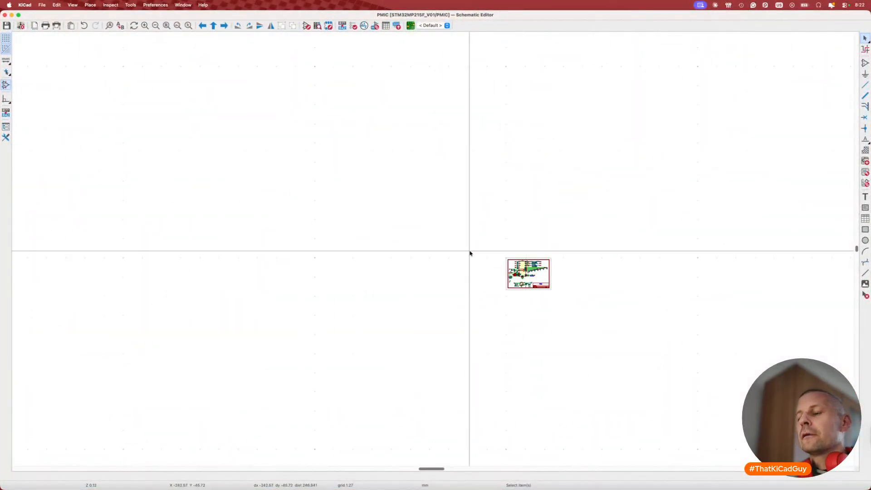
{"action": "scroll", "coordinate": [493, 274], "scroll_direction": "up", "scroll_amount": 10}
{"action": "scroll", "coordinate": [492, 277], "scroll_direction": "up", "scroll_amount": 5}
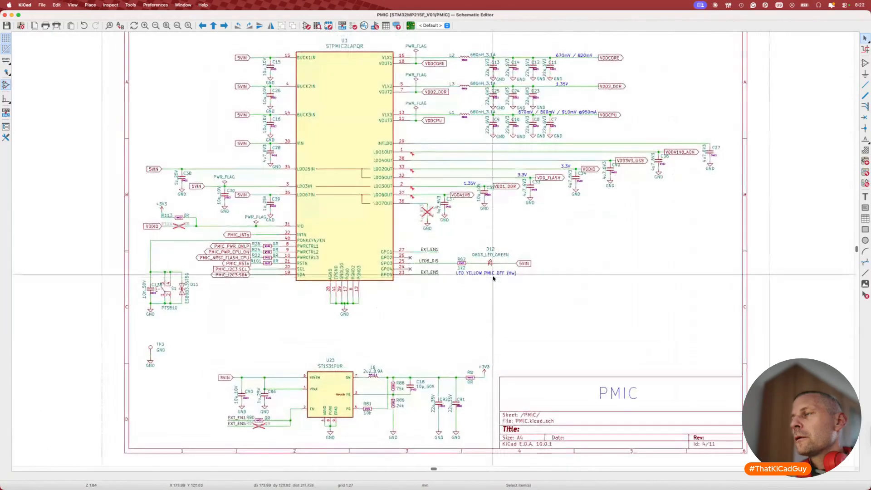
{"action": "scroll", "coordinate": [492, 278], "scroll_direction": "down", "scroll_amount": 3}
{"action": "scroll", "coordinate": [494, 277], "scroll_direction": "up", "scroll_amount": 1}
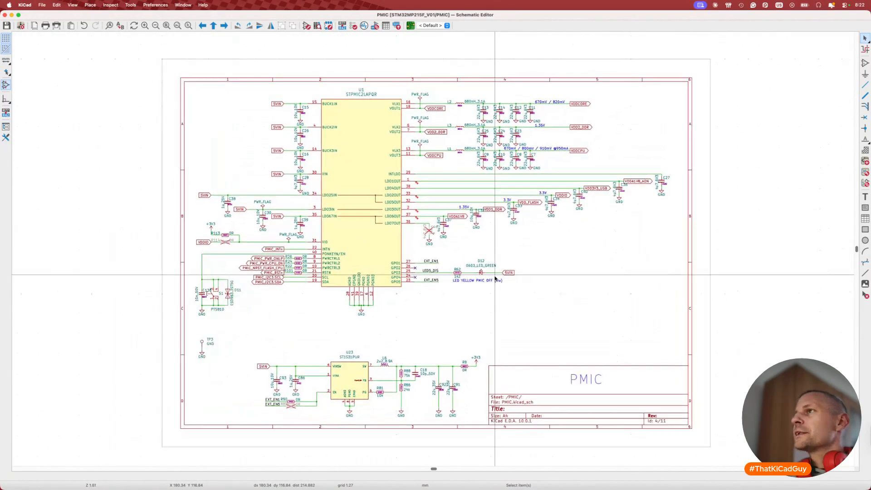
{"action": "scroll", "coordinate": [495, 279], "scroll_direction": "up", "scroll_amount": 1}
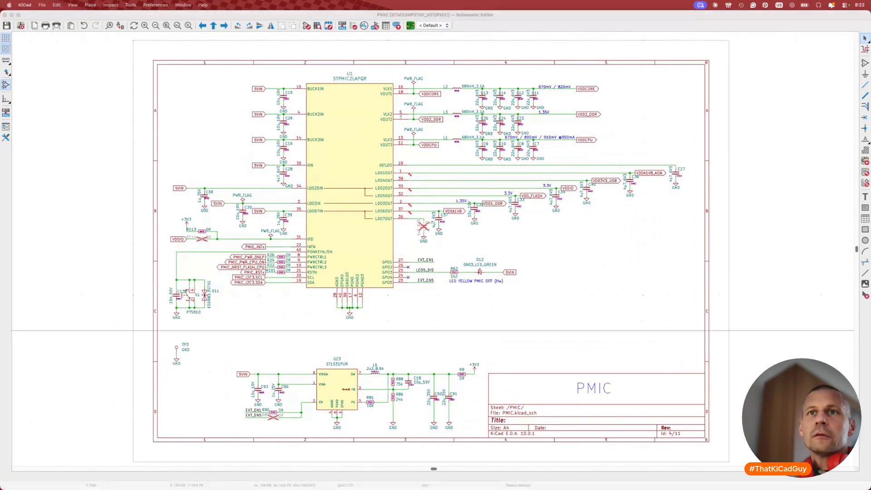
Save the schematic and delete all markers in the Electrical Rules Checker.
{"action": "key", "text": "super+s"}
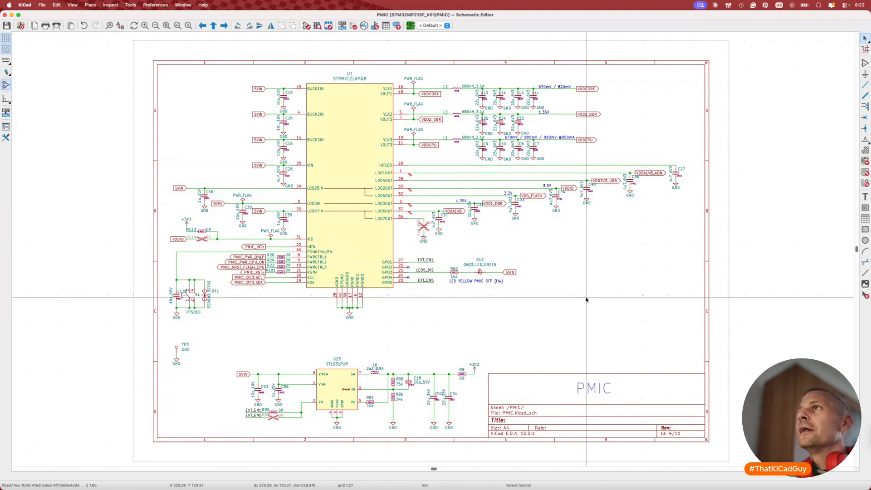
{"action": "left_click", "coordinate": [364, 26]}
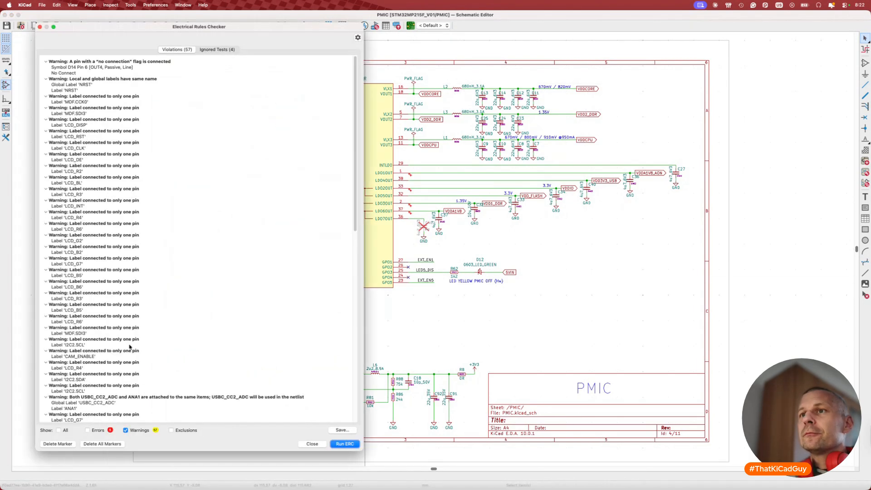
{"action": "left_click", "coordinate": [113, 444]}
{"action": "left_click", "coordinate": [316, 444]}
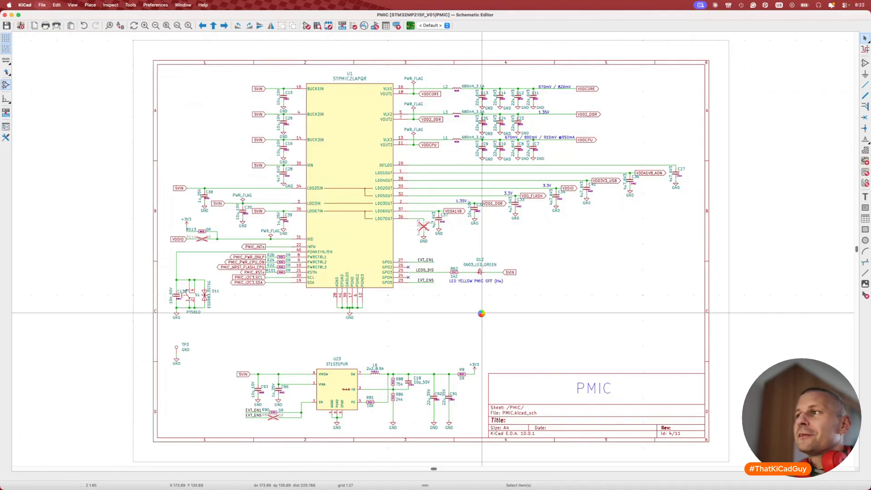
Return to the root sheet and look over the whole sheet hierarchy.
{"action": "key", "text": "alt+BackSpace"}
{"action": "scroll", "coordinate": [482, 316], "scroll_direction": "down", "scroll_amount": 5}
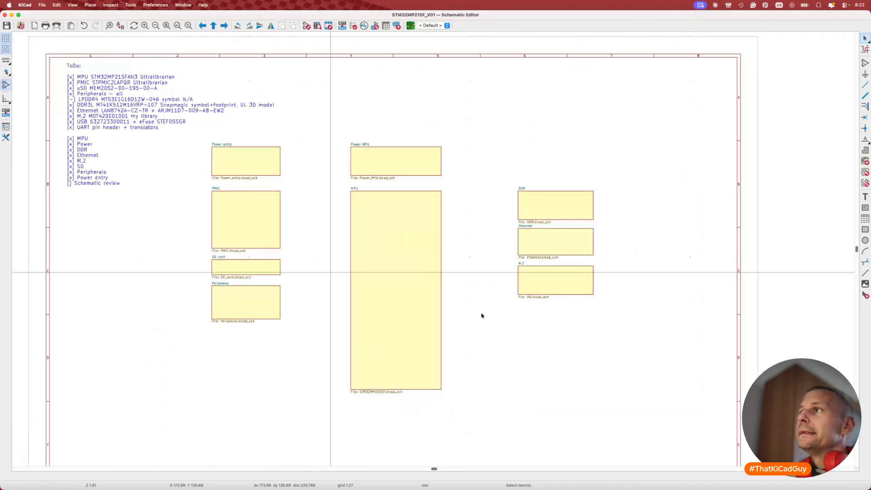
{"action": "scroll", "coordinate": [482, 316], "scroll_direction": "down", "scroll_amount": 2}
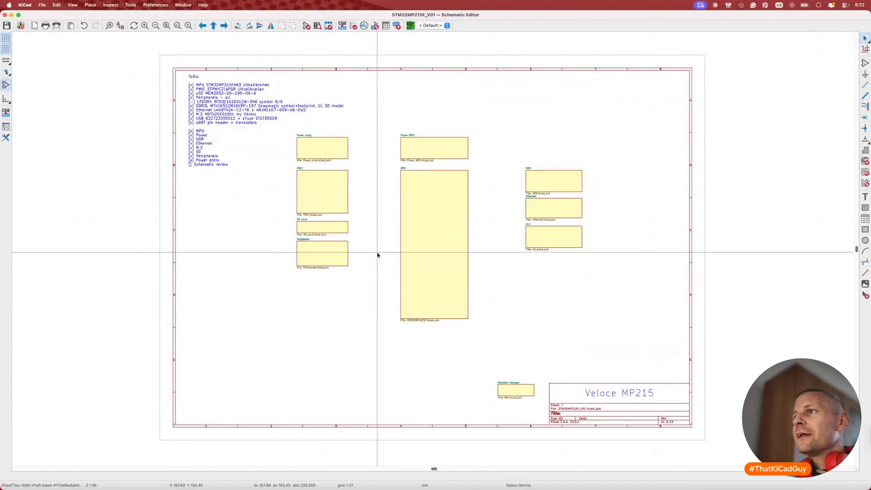
Switch to Brave and open fedevel.com/courses/kicad-for-beginners and fedevel.com/courses/kicad-for-makers in separate new tabs.
{"action": "key", "text": "super+Tab"}
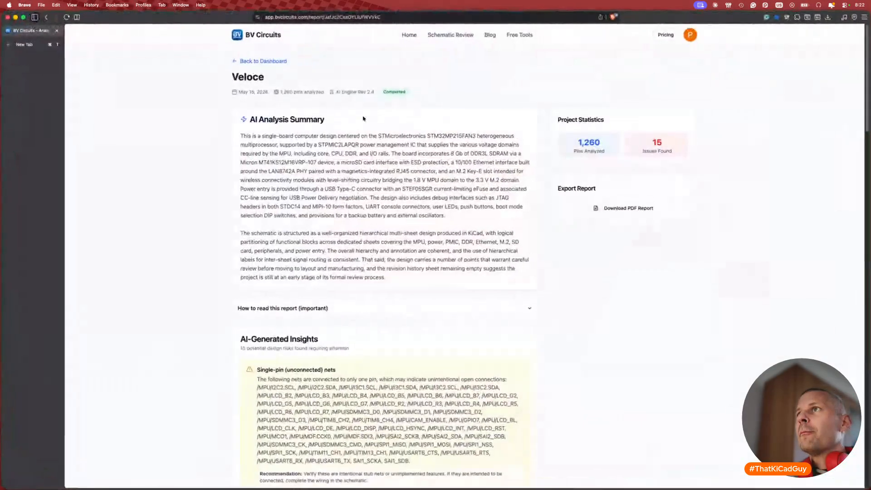
{"action": "key", "text": "super+t"}
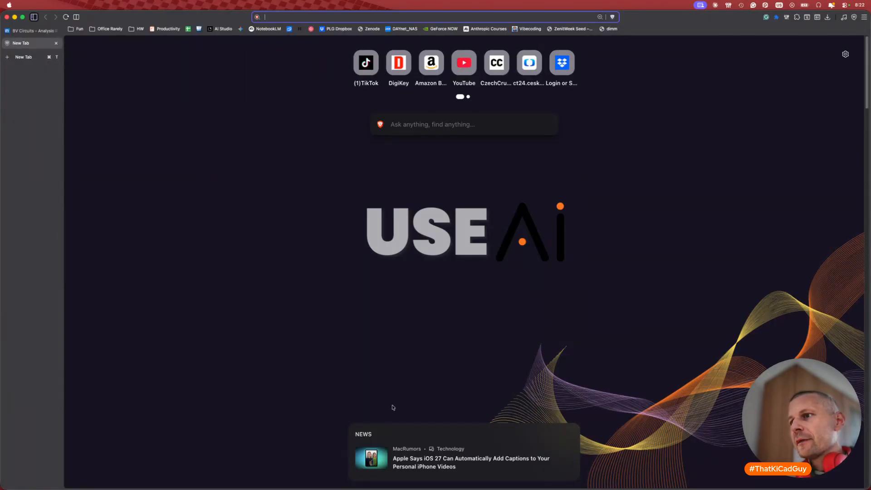
{"action": "type", "text": "https://www.fedevel.com/courses/kicad-for-beginners"}
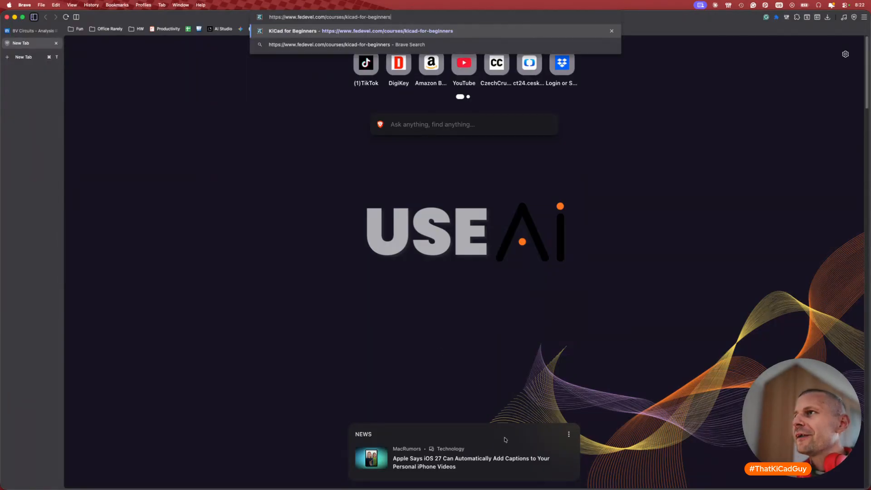
{"action": "key", "text": "Return"}
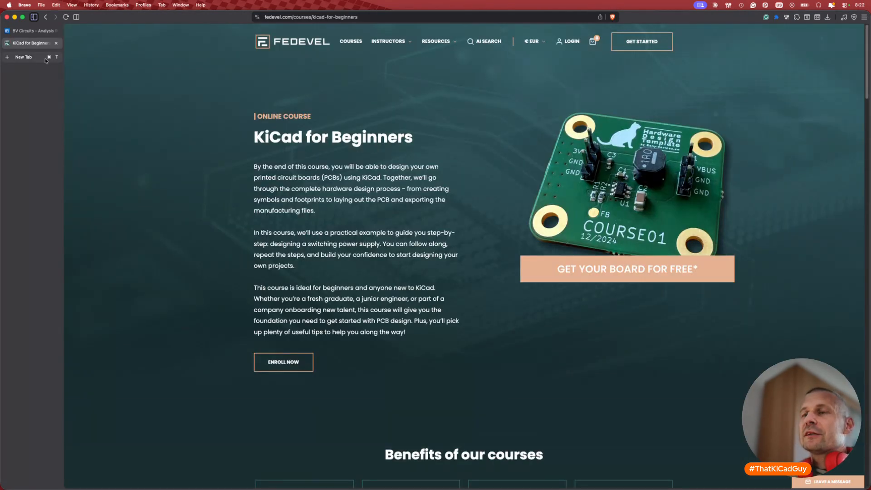
{"action": "left_click", "coordinate": [24, 57]}
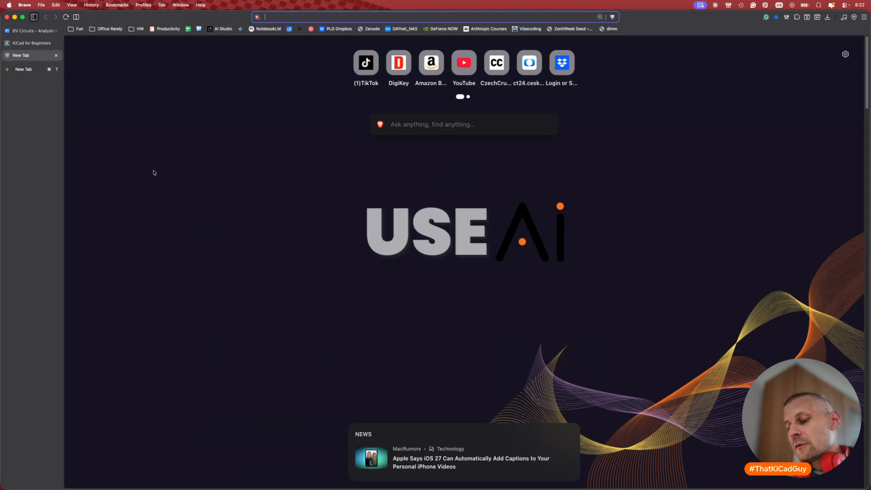
{"action": "type", "text": "fedevel.com/courses/kicad-for-makers"}
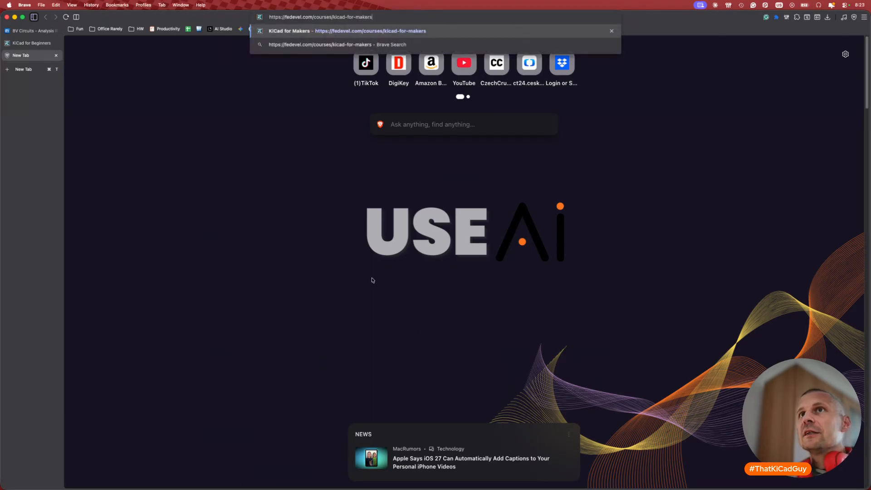
{"action": "key", "text": "Return"}
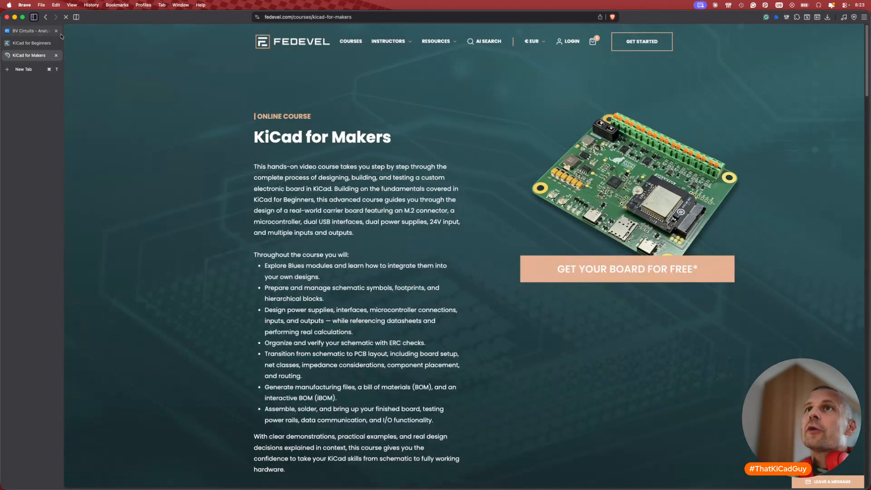
Show the KiCad for Beginners course page and highlight its title.
{"action": "left_click", "coordinate": [45, 47]}
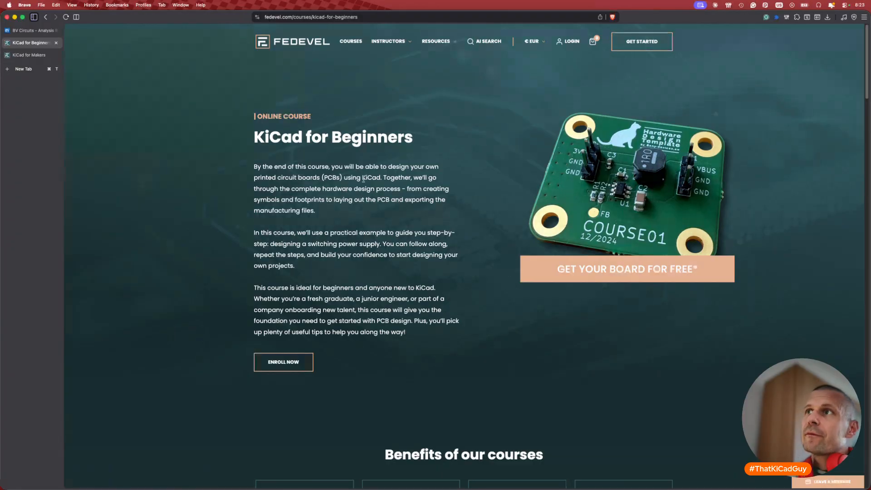
{"action": "left_click_drag", "start_coordinate": [255, 136], "coordinate": [427, 143]}
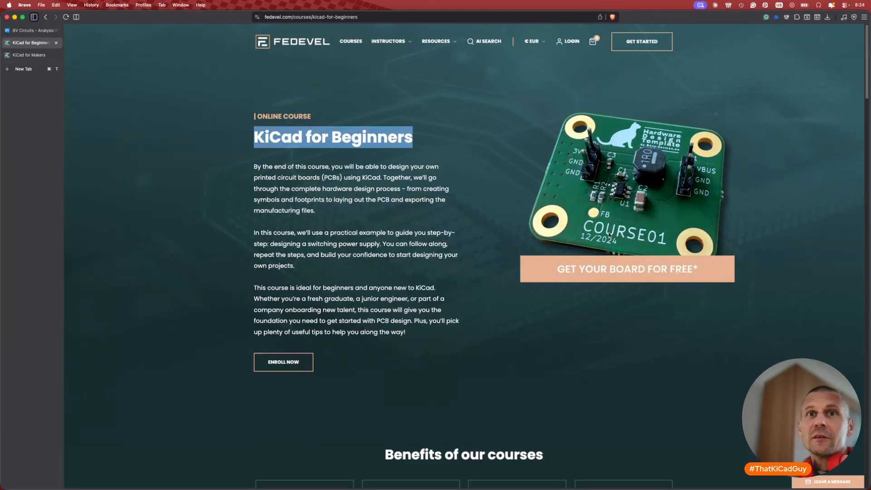
Examine the KiCad for Makers course page, covering its description, free board offer and pricing plans, and highlight the Online plan's price.
{"action": "left_click", "coordinate": [40, 54]}
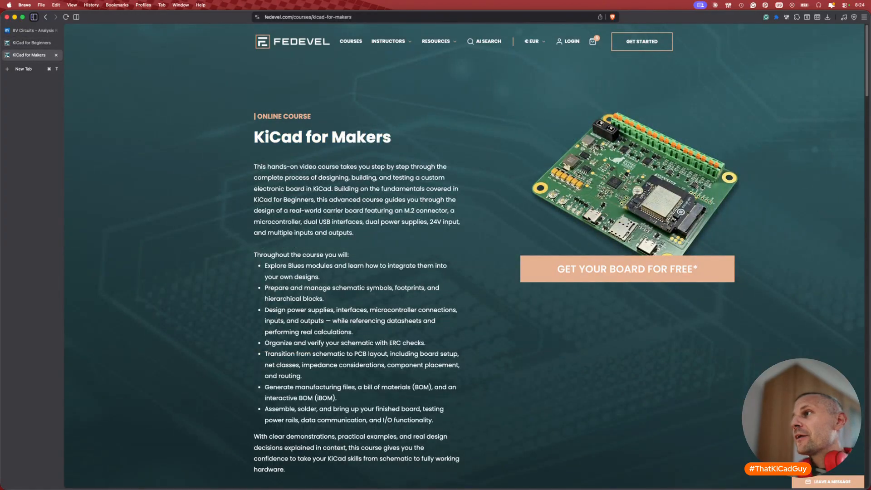
{"action": "scroll", "coordinate": [608, 173], "scroll_direction": "up", "scroll_amount": 3, "text": "ctrl"}
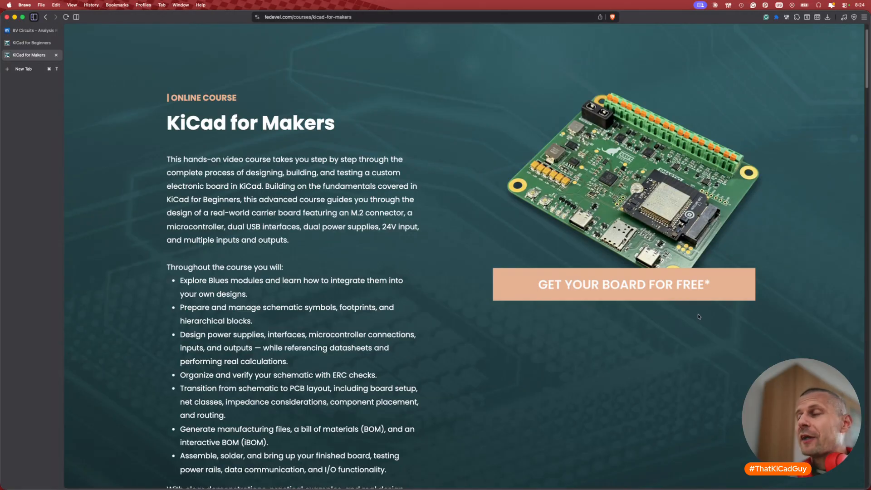
{"action": "scroll", "coordinate": [698, 316], "scroll_direction": "down", "scroll_amount": 20}
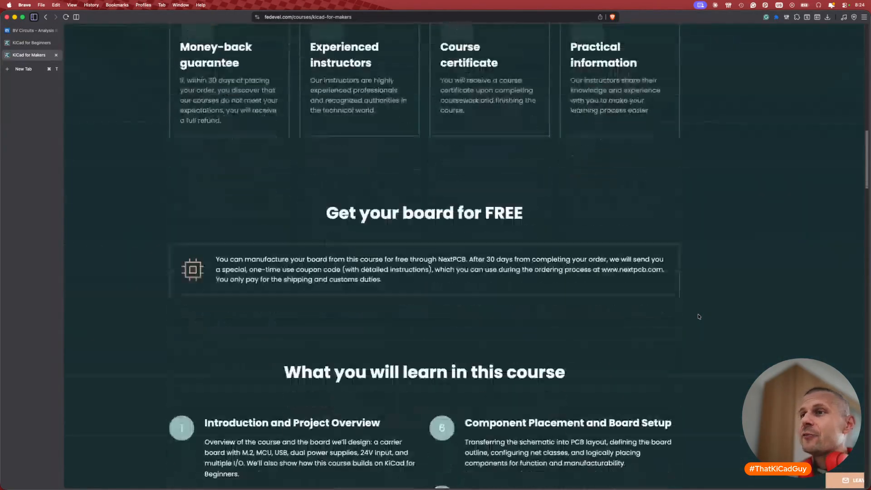
{"action": "scroll", "coordinate": [699, 316], "scroll_direction": "down", "scroll_amount": 10}
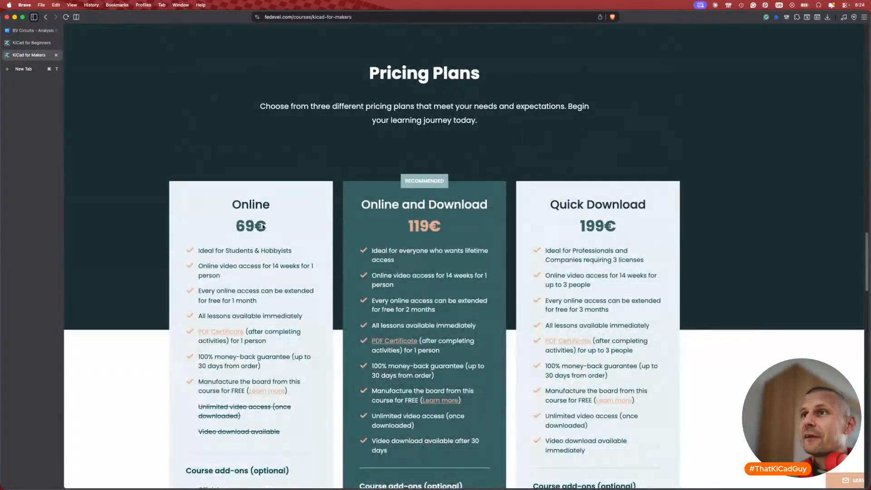
{"action": "left_click_drag", "start_coordinate": [235, 226], "coordinate": [267, 228]}
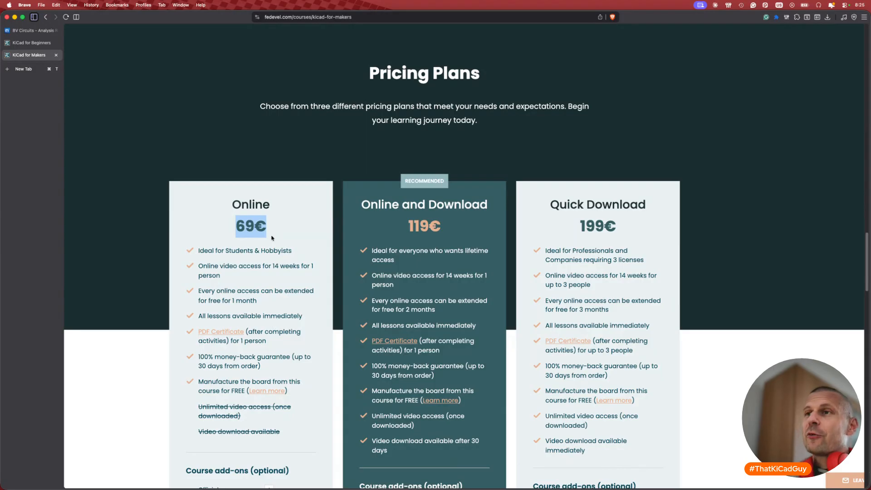
{"action": "scroll", "coordinate": [272, 237], "scroll_direction": "up", "scroll_amount": 20}
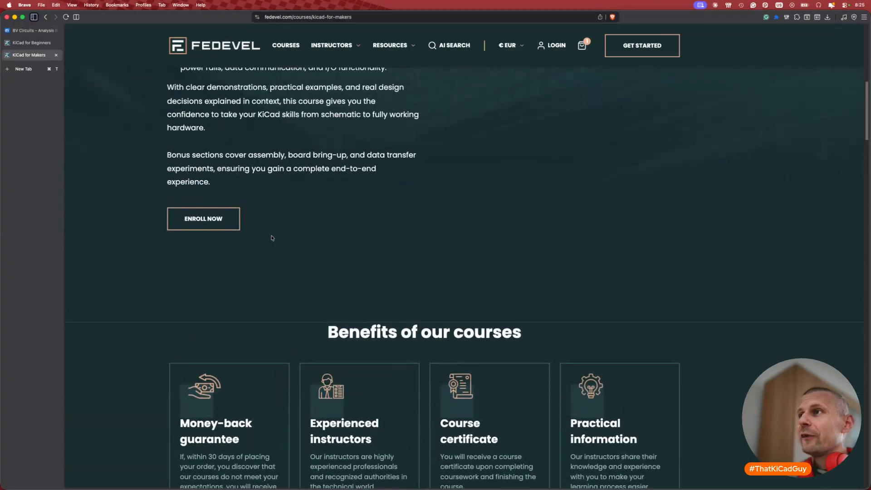
{"action": "scroll", "coordinate": [273, 238], "scroll_direction": "up", "scroll_amount": 10}
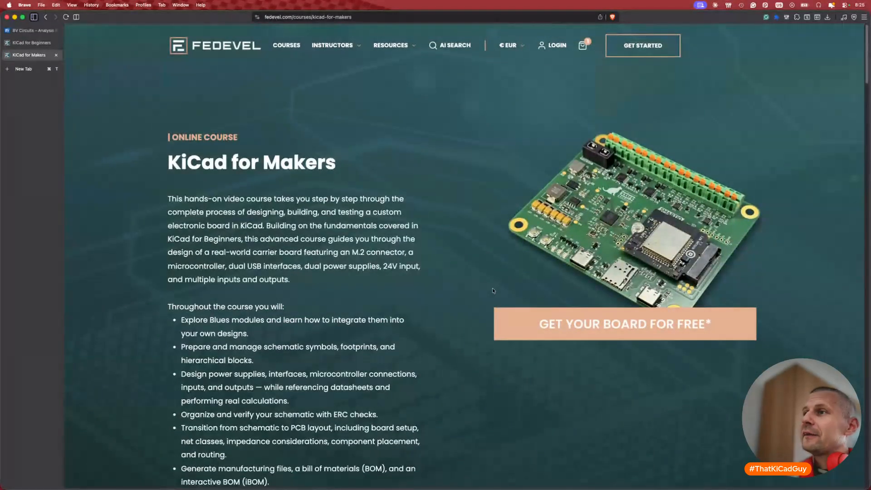